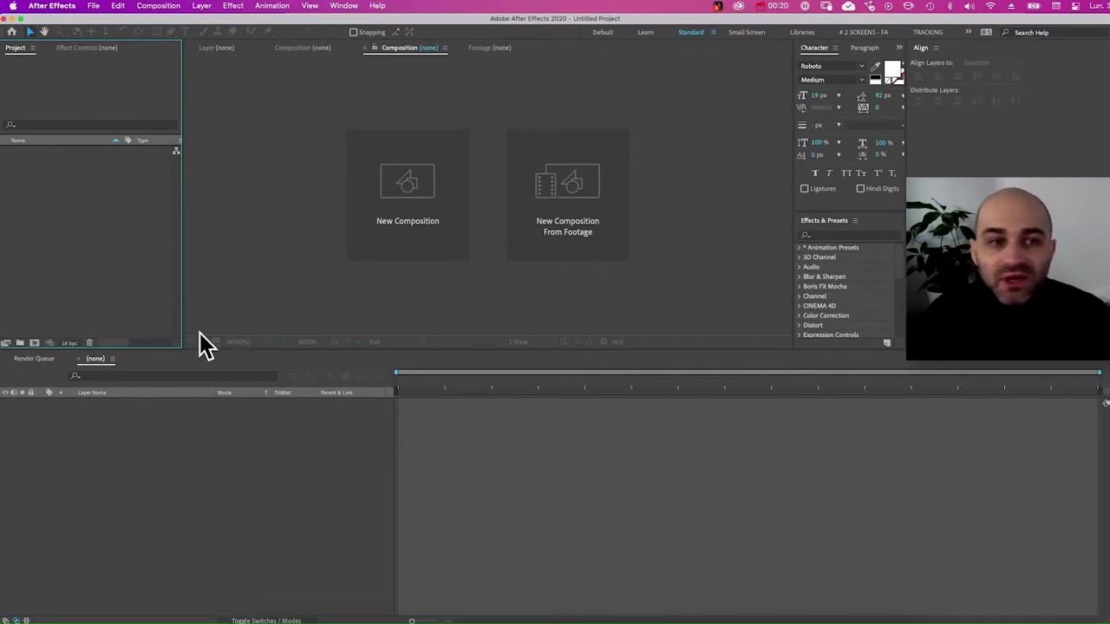
left_click(344, 7)
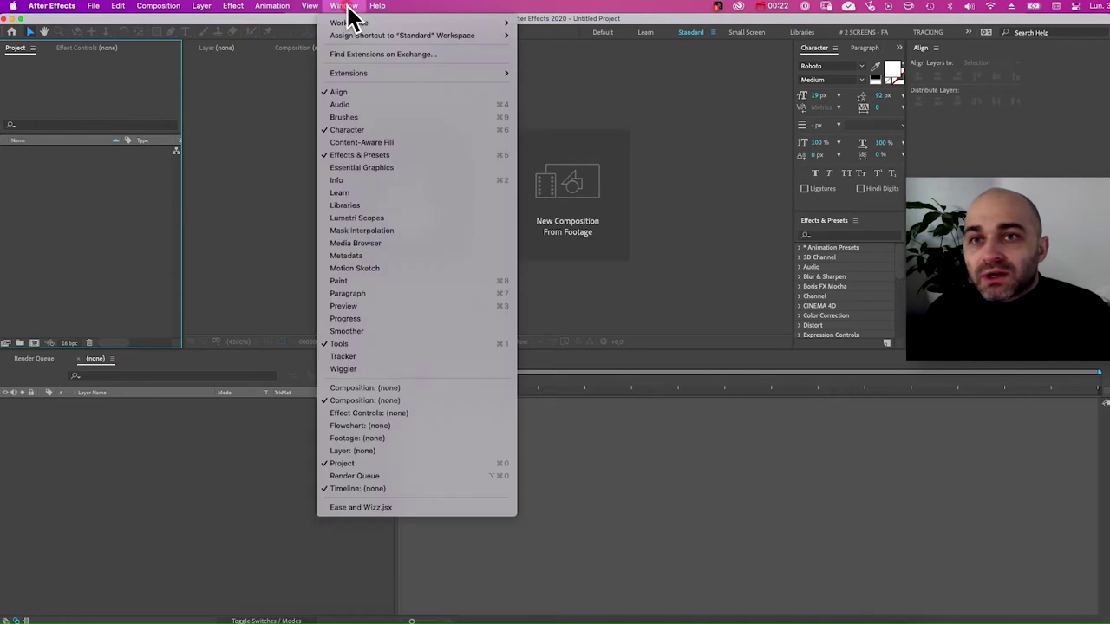
mouse_move(468, 23)
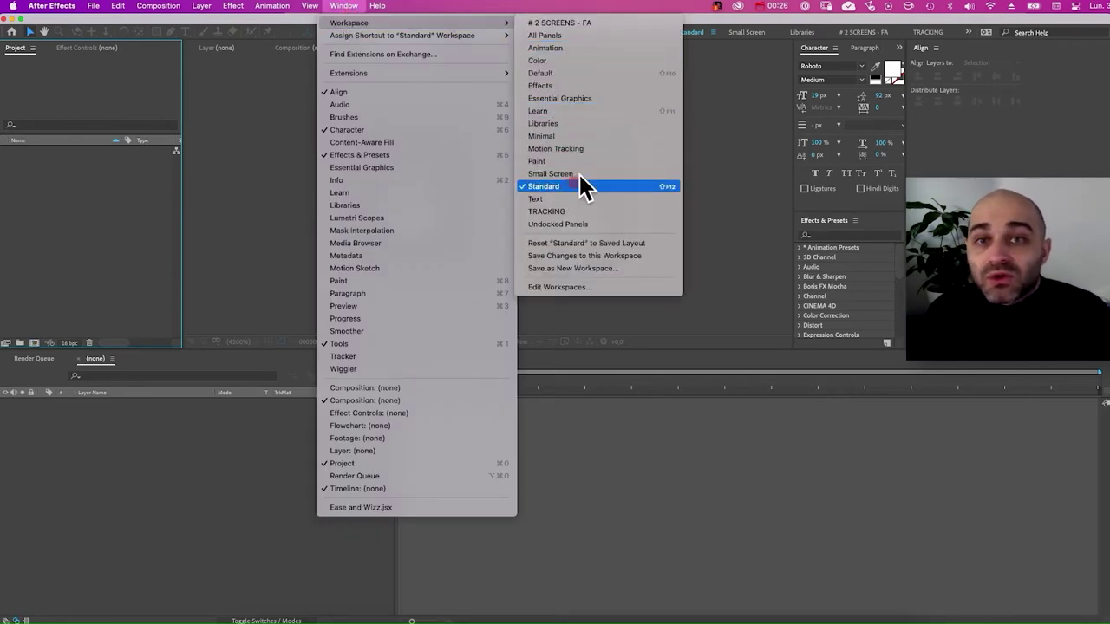
left_click(178, 207)
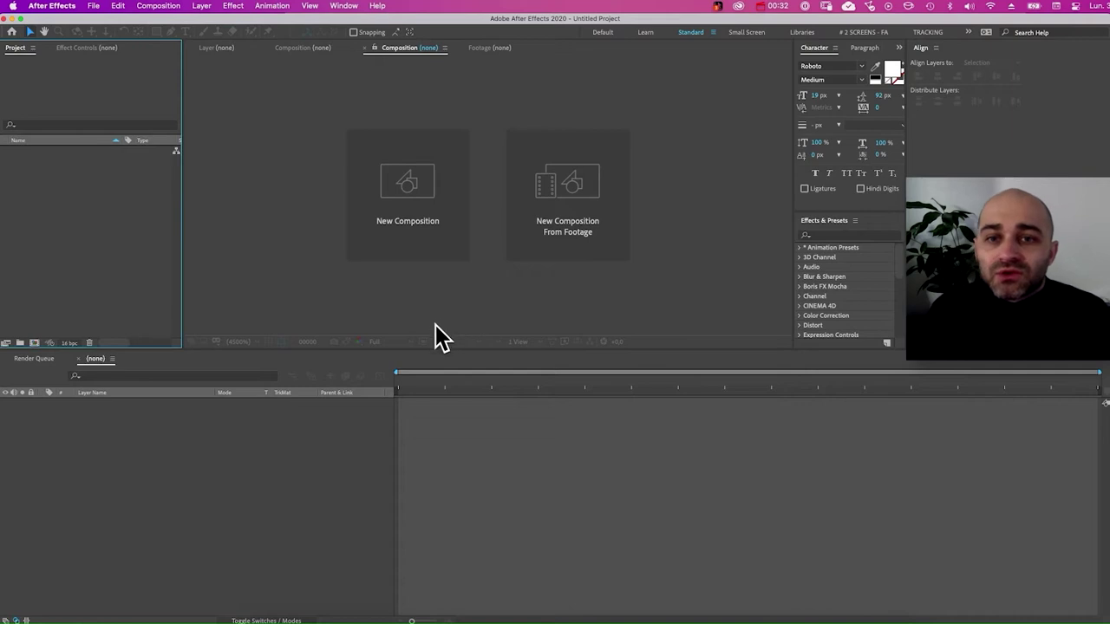
Switch to Firefox and review the 2021 presidential second-round results table on the SERVEL site.
key("super+Tab")
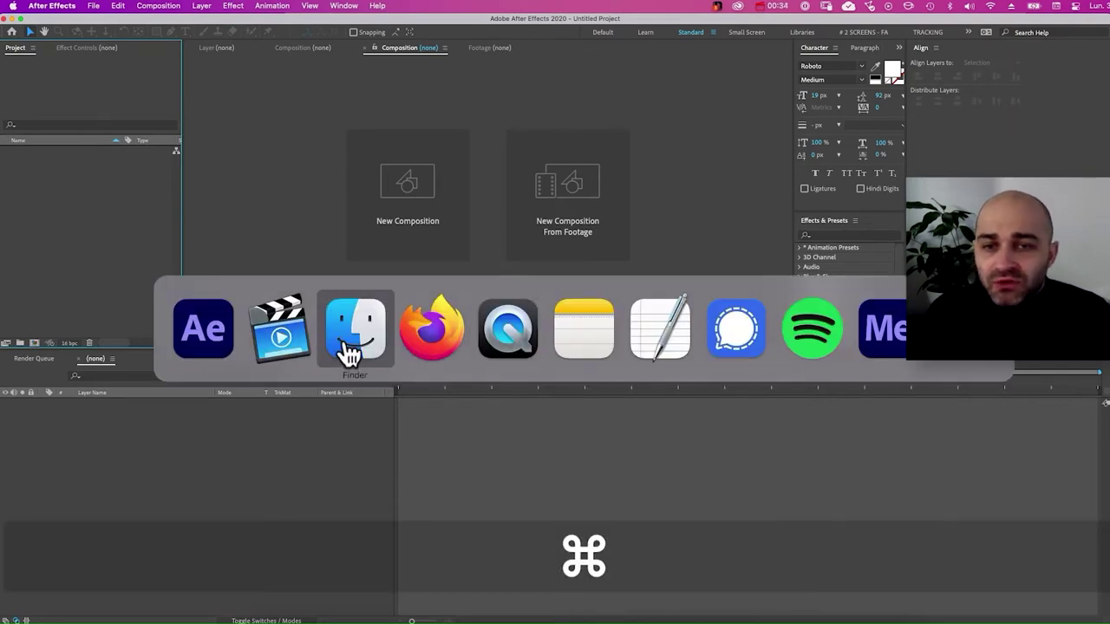
left_click(506, 330)
left_click_drag(480, 384, 511, 385)
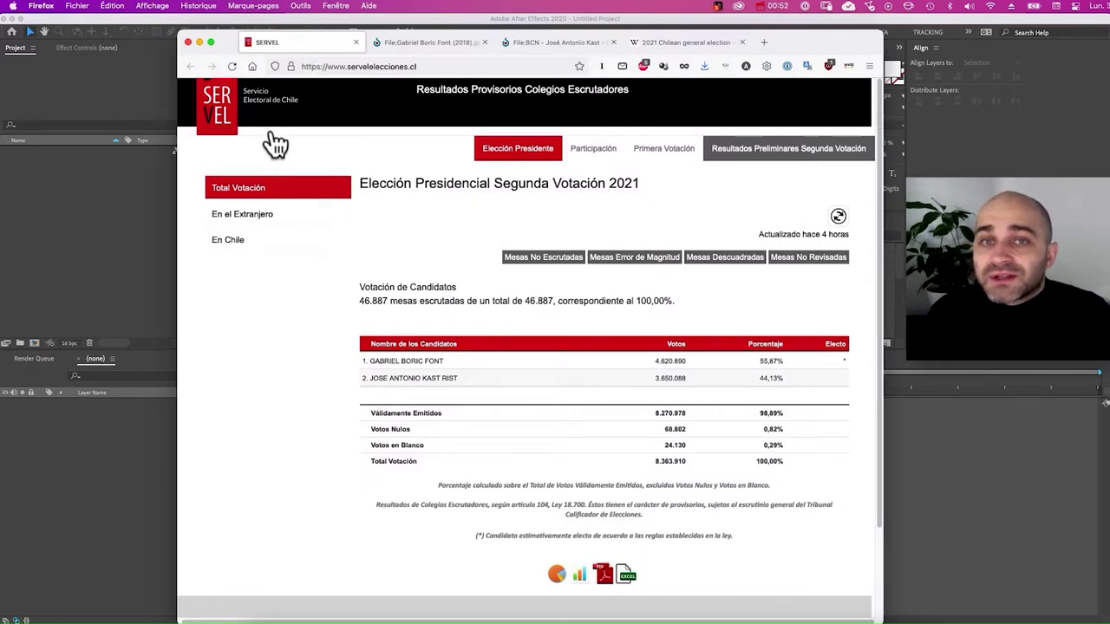
scroll(487, 295, "down", 2)
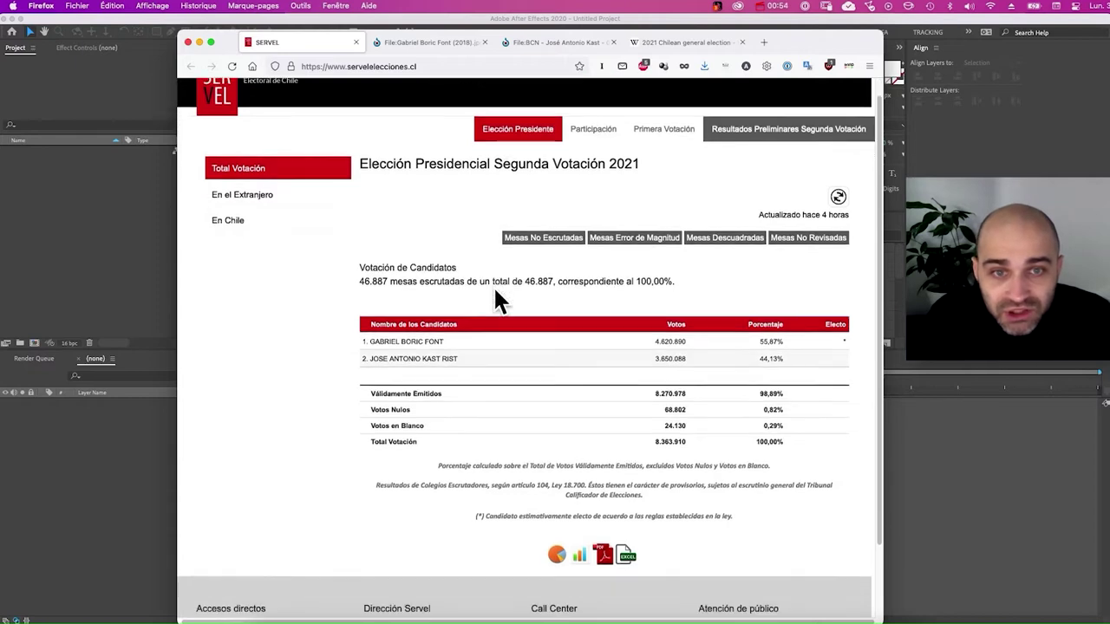
scroll(493, 299, "up", 2)
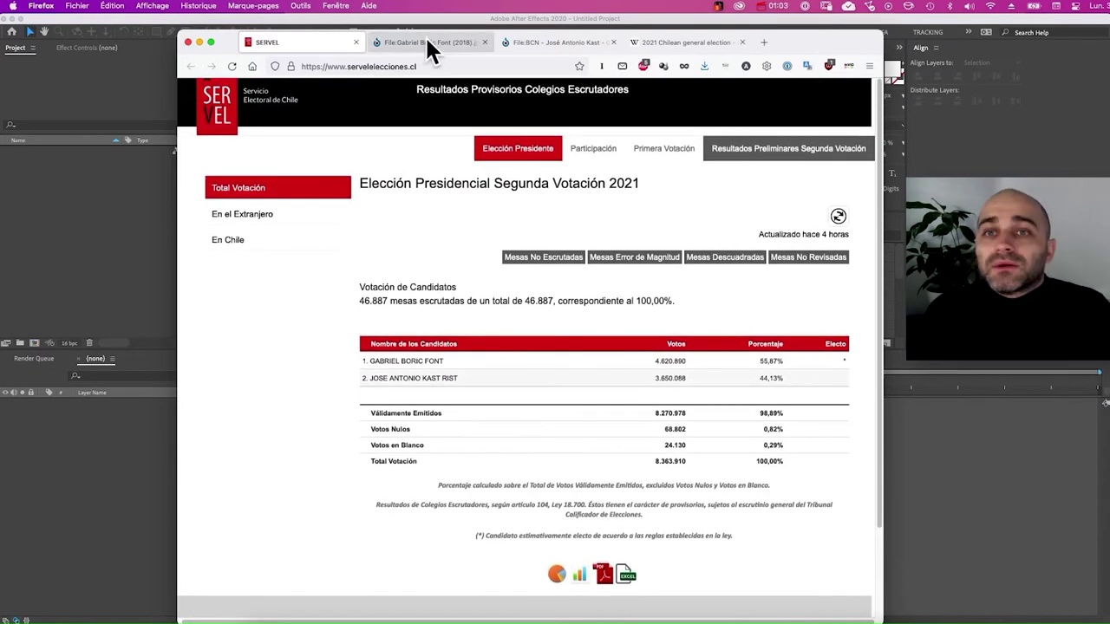
Look at the candidates' Wikimedia Commons photo pages and examine the licensing and attribution conditions of the Gabriel Boric Font photo.
left_click(428, 48)
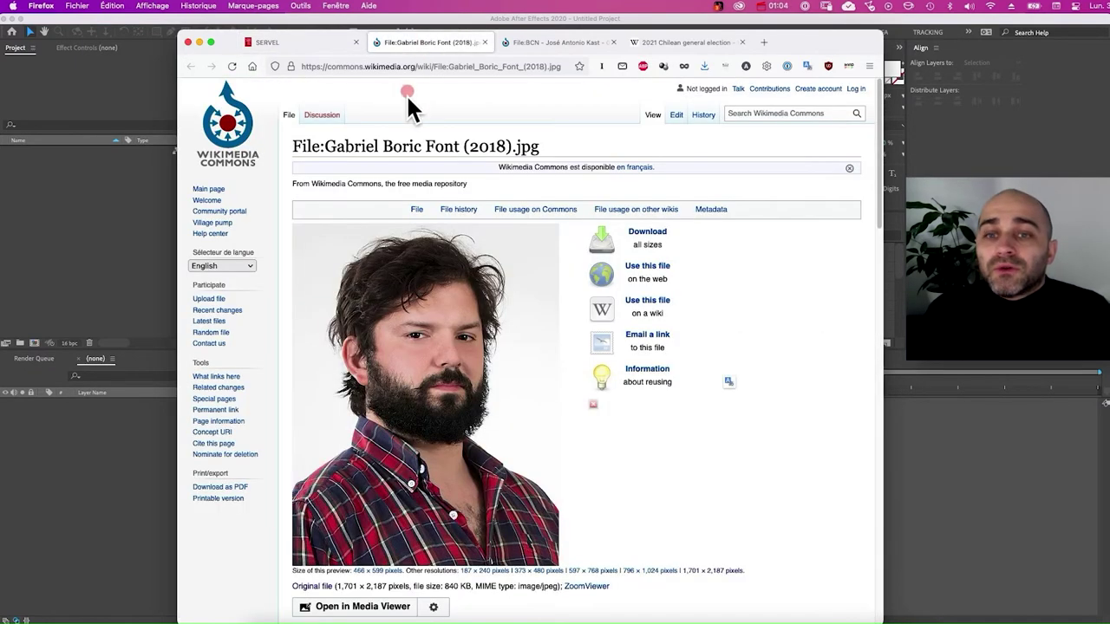
left_click(533, 45)
left_click(424, 41)
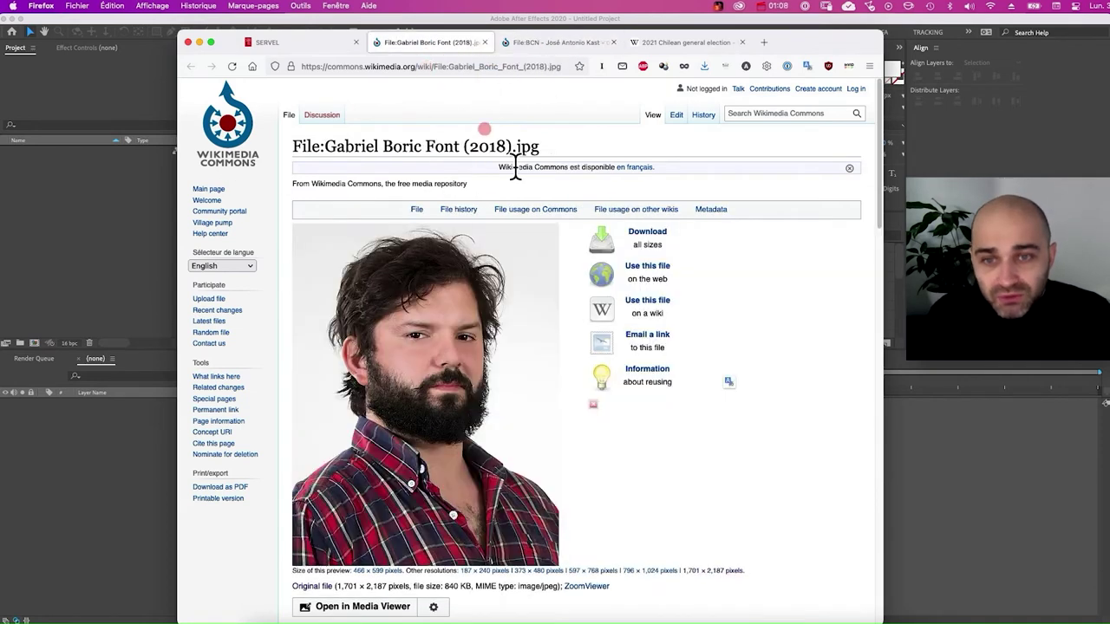
scroll(573, 228, "down", 5)
scroll(572, 228, "down", 8)
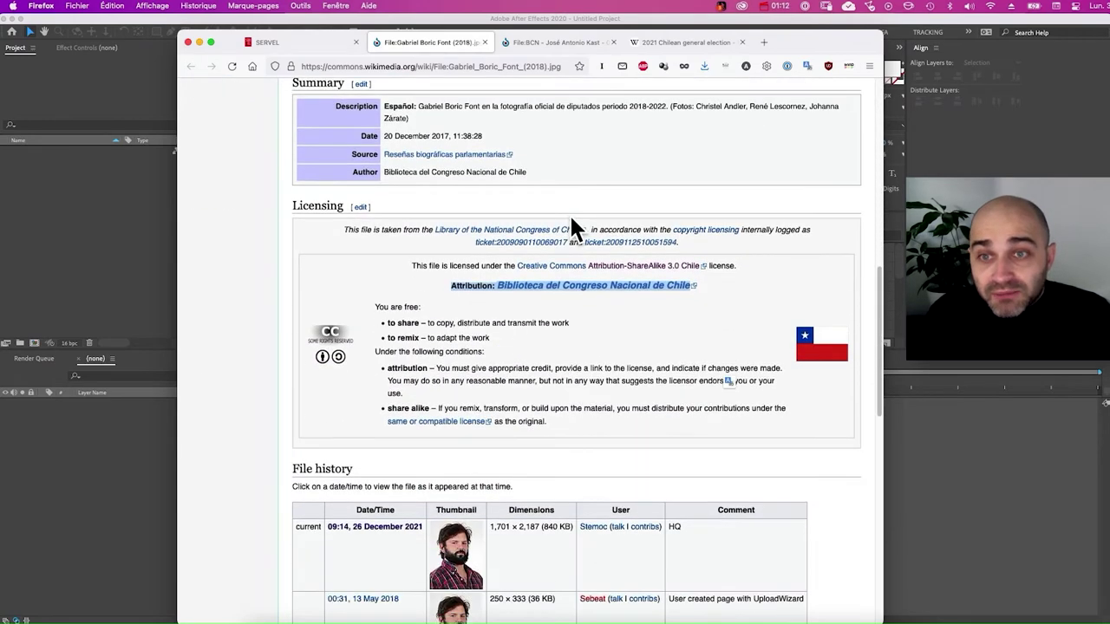
left_click_drag(289, 208, 340, 208)
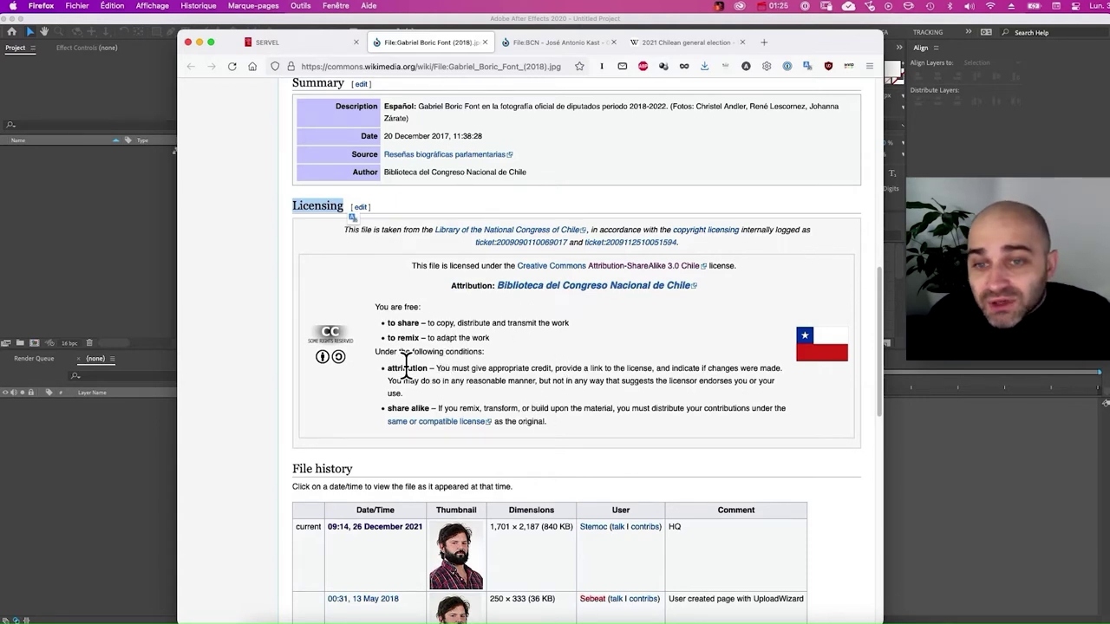
left_click_drag(428, 368, 387, 368)
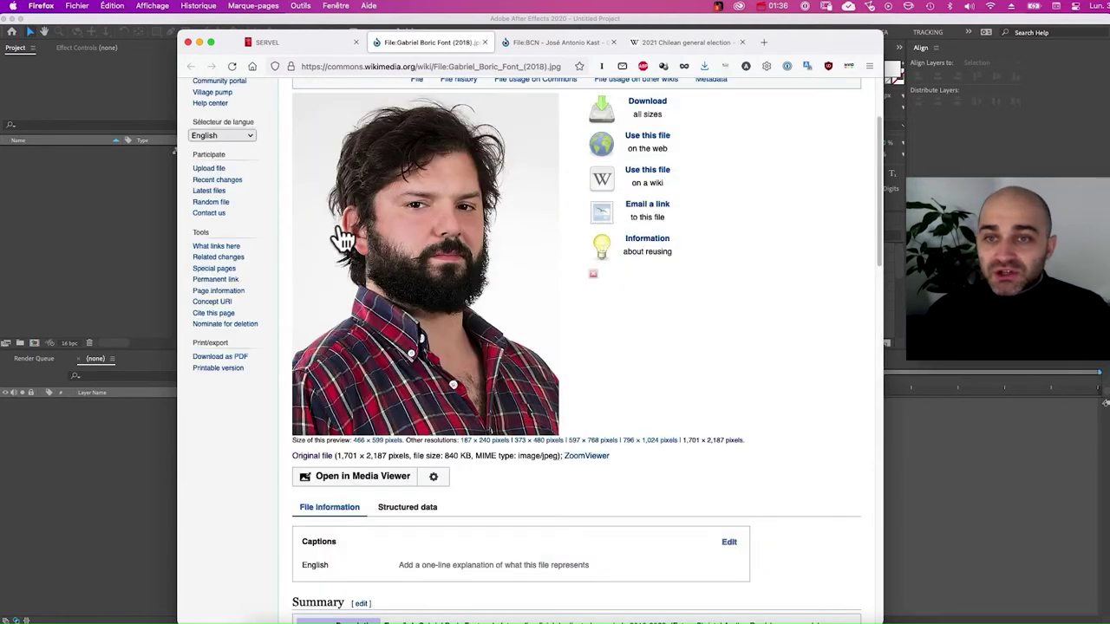
Switch to Finder and copy the two candidate photos from Téléchargements into the #01 Basics V3 folder.
key("super+Tab")
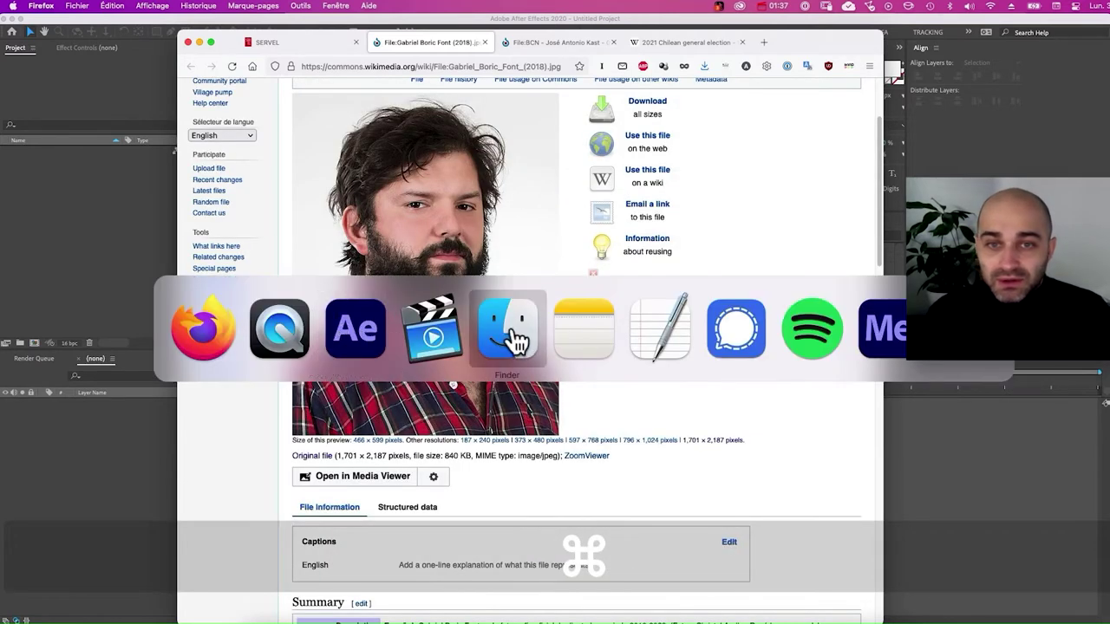
left_click(510, 332)
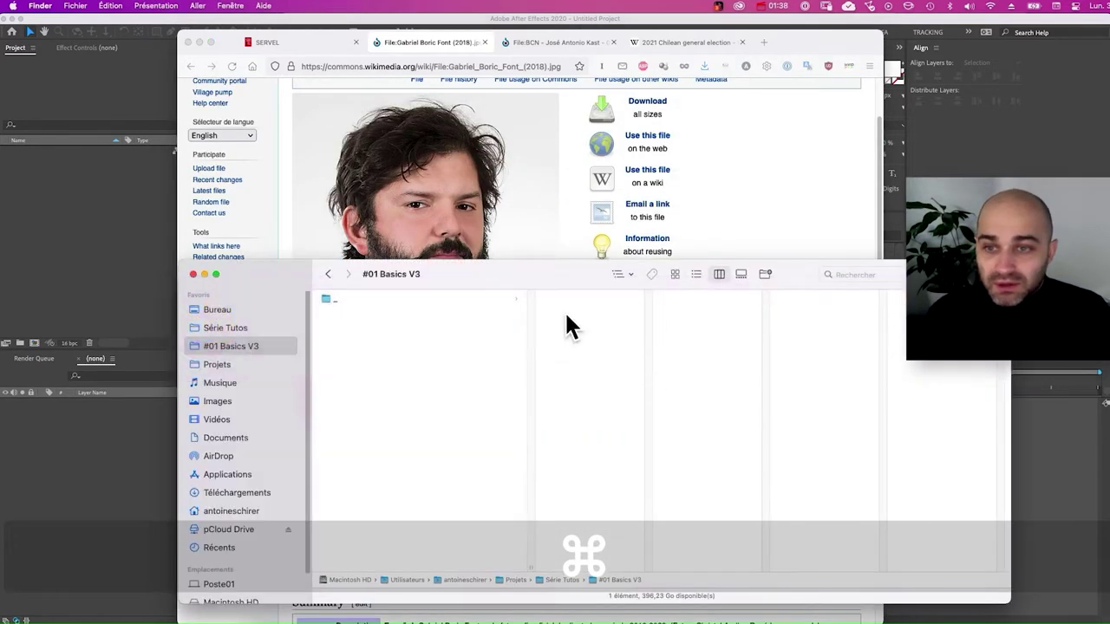
left_click(271, 490)
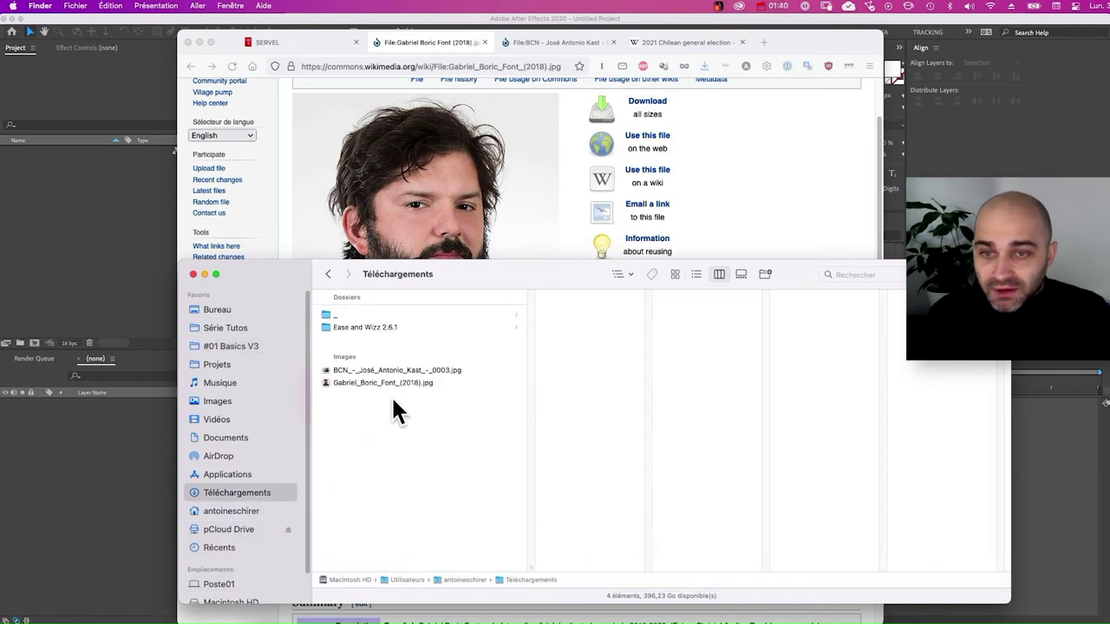
left_click_drag(393, 400, 384, 373)
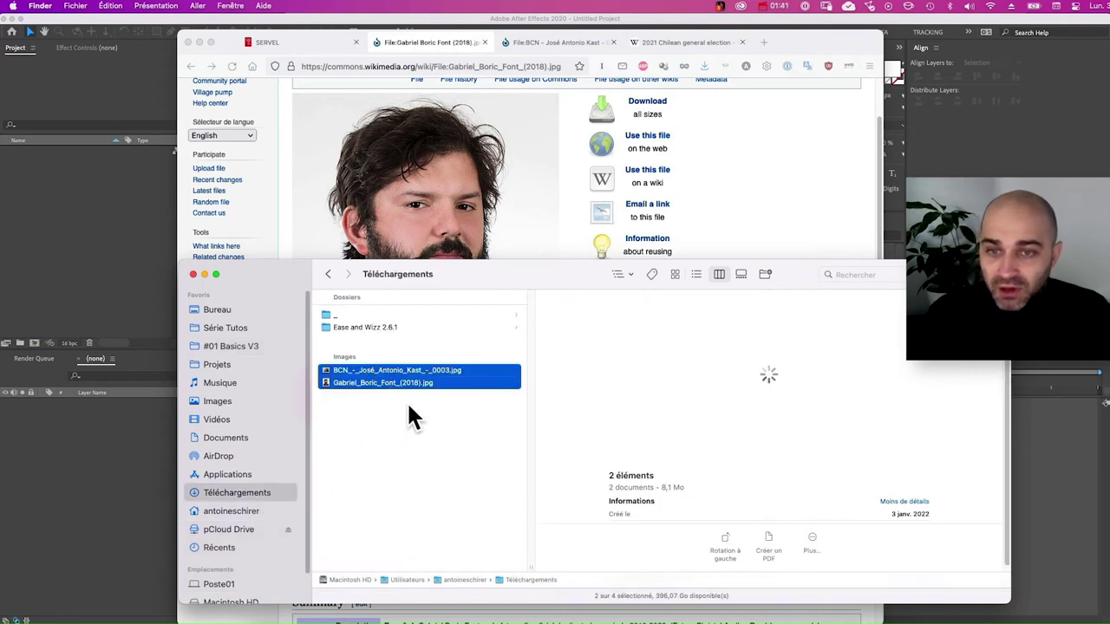
key("super+c")
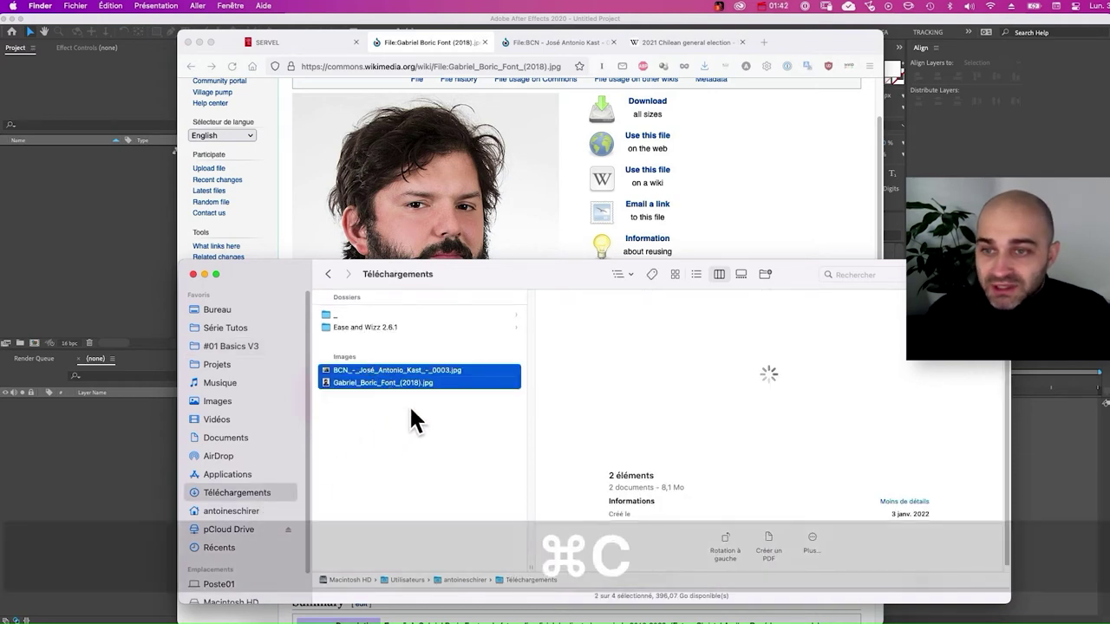
left_click(244, 344)
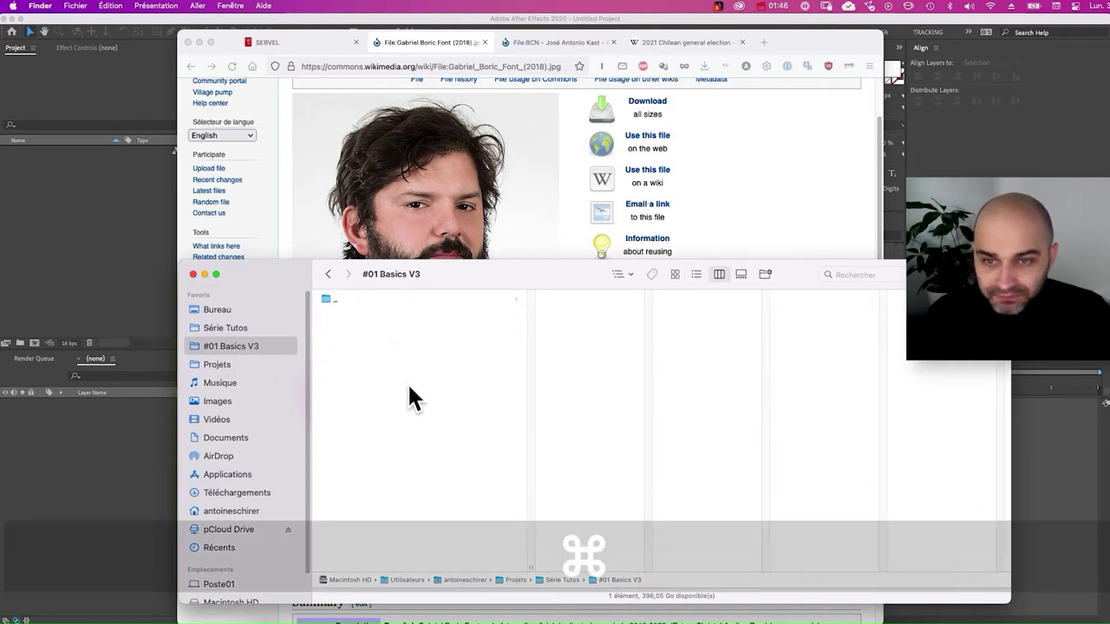
key("super+v")
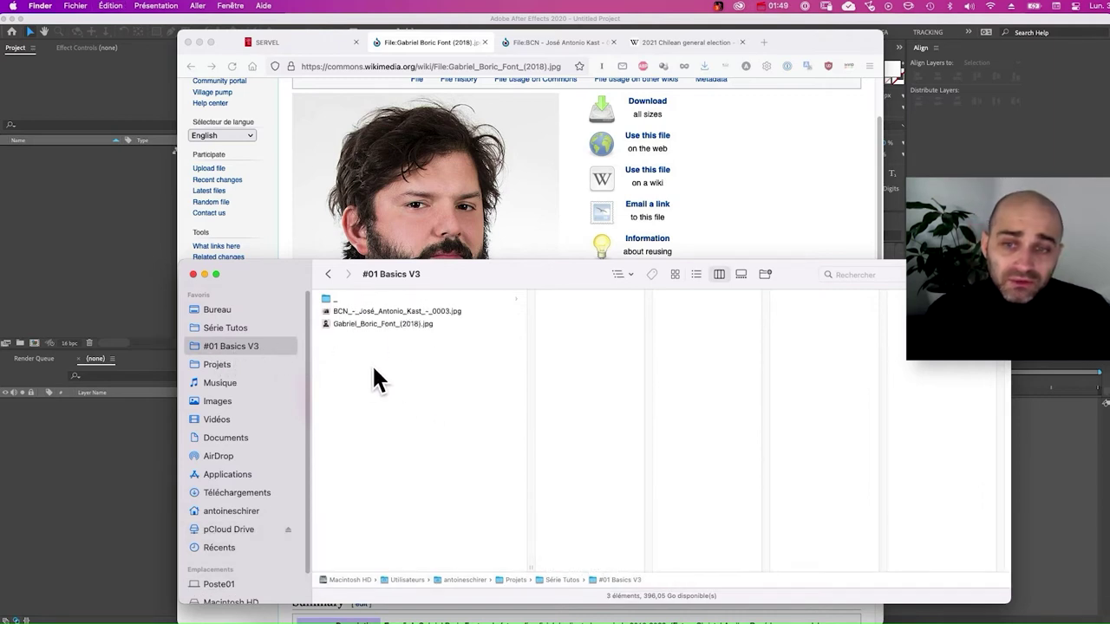
Create a folder named 01-ASSETS in the #01 Basics V3 folder.
right_click(380, 363)
left_click(399, 366)
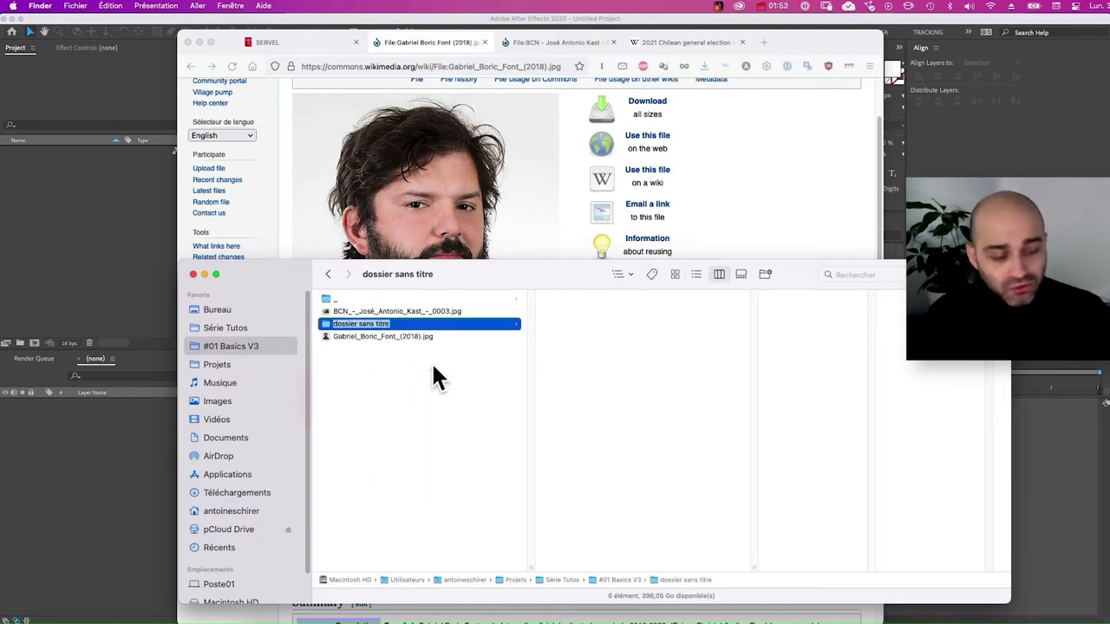
type("01-ASSETS")
key("Return")
Create a second folder named 02-PROJECTS in #01 Basics V3.
right_click(423, 377)
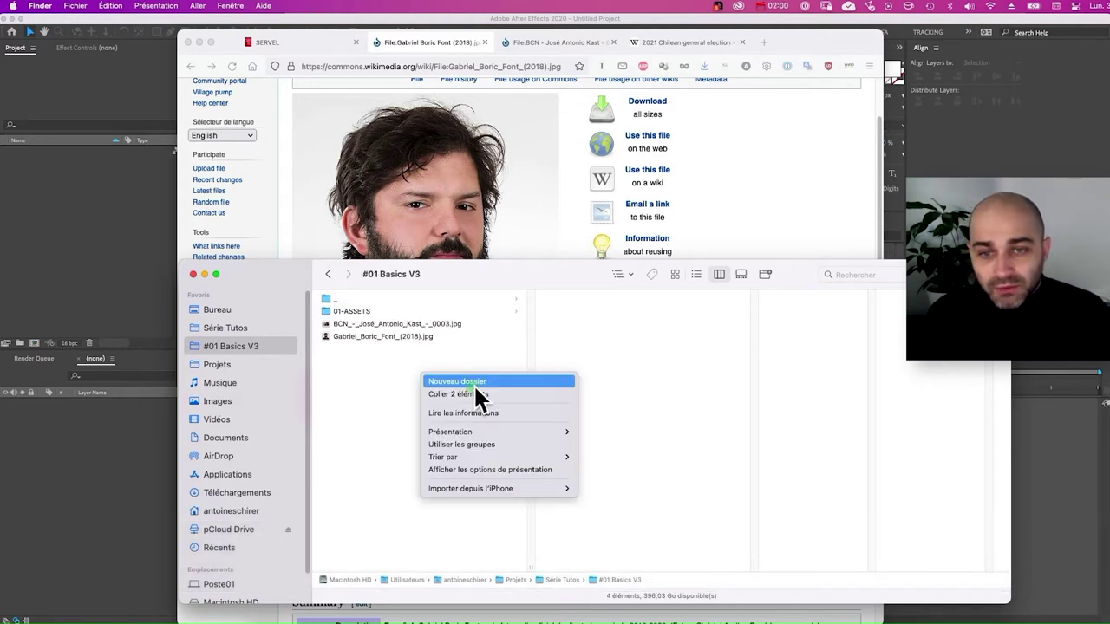
left_click(481, 380)
type("02PR")
key("BackSpace")
key("BackSpace")
type("-PROJECTS")
key("Return")
Create a third folder named 03-EXPORTS in #01 Basics V3.
right_click(391, 387)
left_click(423, 391)
type("30")
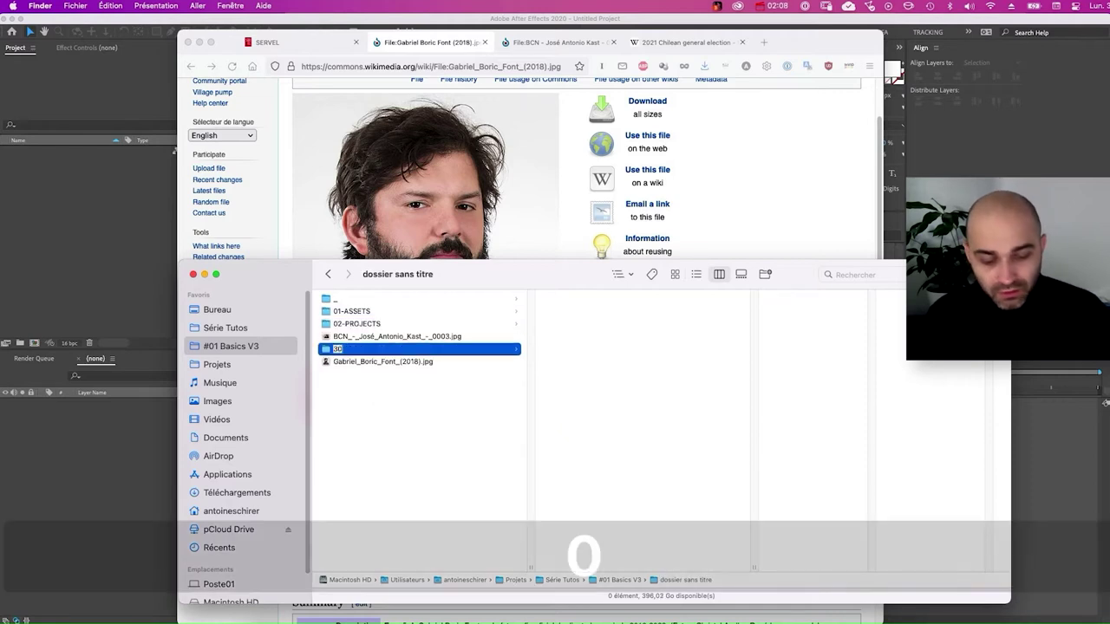
key("BackSpace")
key("BackSpace")
type("03-EXPORT")
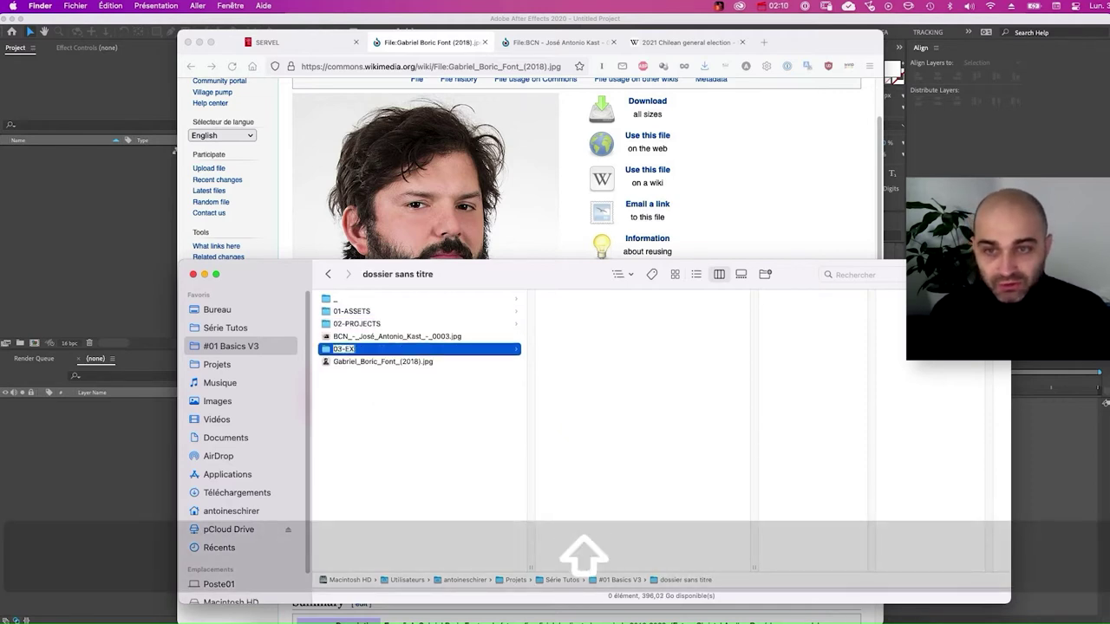
type("S")
key("Return")
Move the two candidate photos into the 01-ASSETS folder and display its contents.
left_click_drag(450, 382, 356, 310)
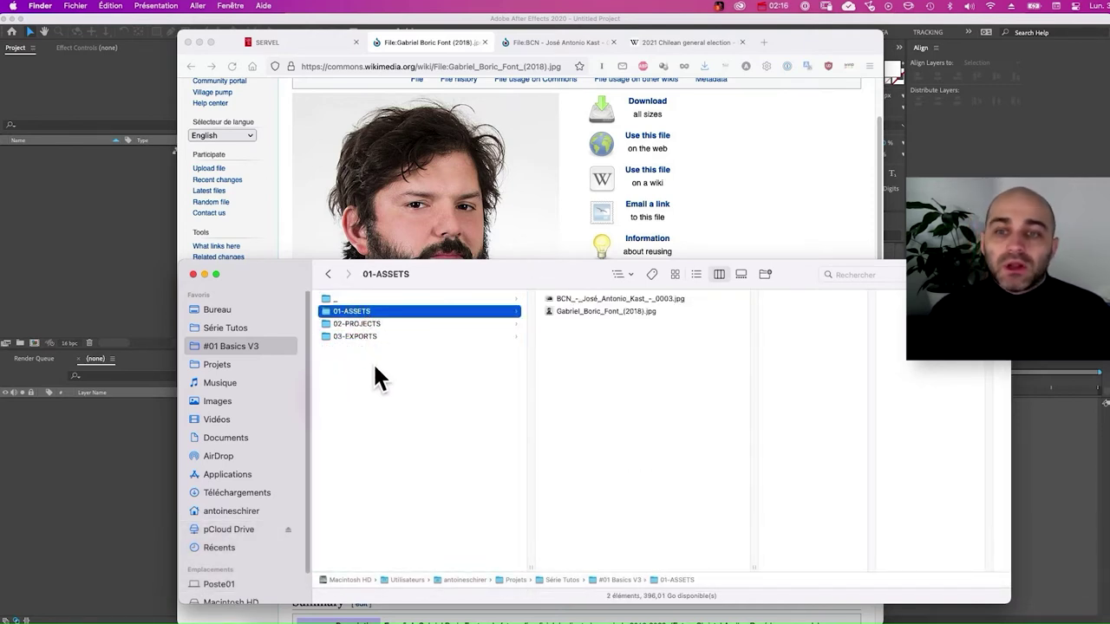
left_click(387, 362)
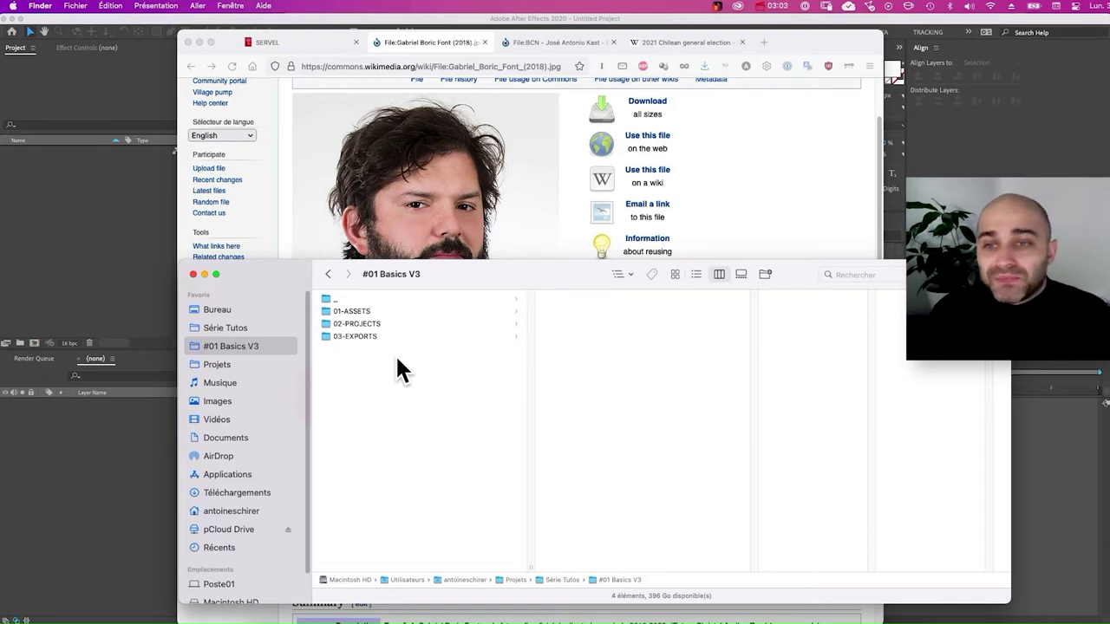
left_click(382, 310)
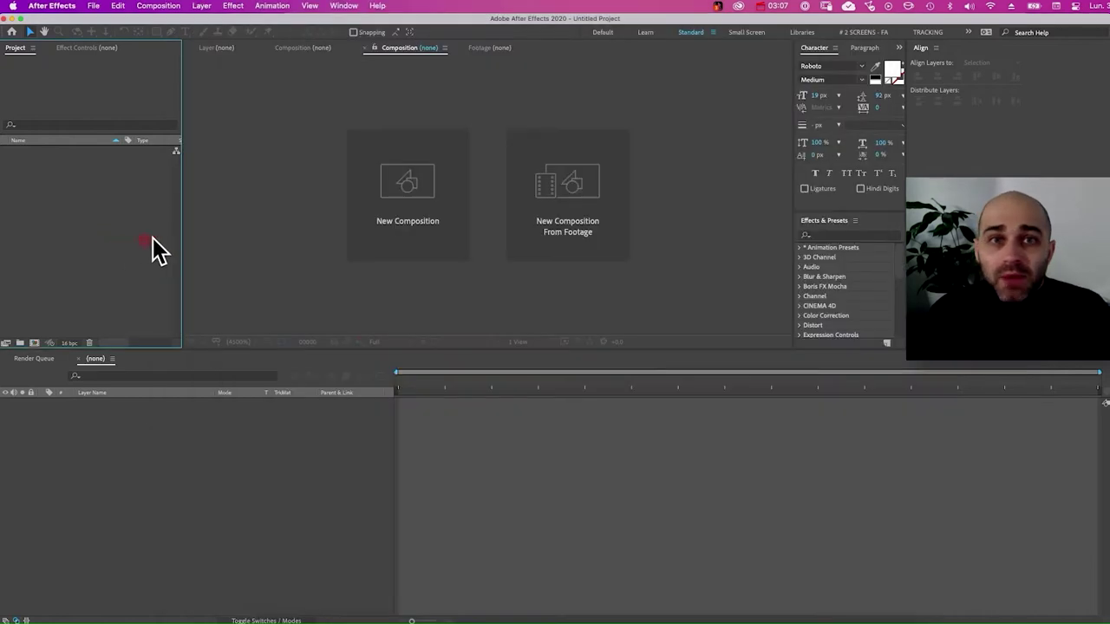
Save the After Effects project as ElectionChile_V01.aep in the 02-PROJECTS folder of #01 Basics V3.
left_click(95, 7)
mouse_move(159, 130)
left_click(295, 129)
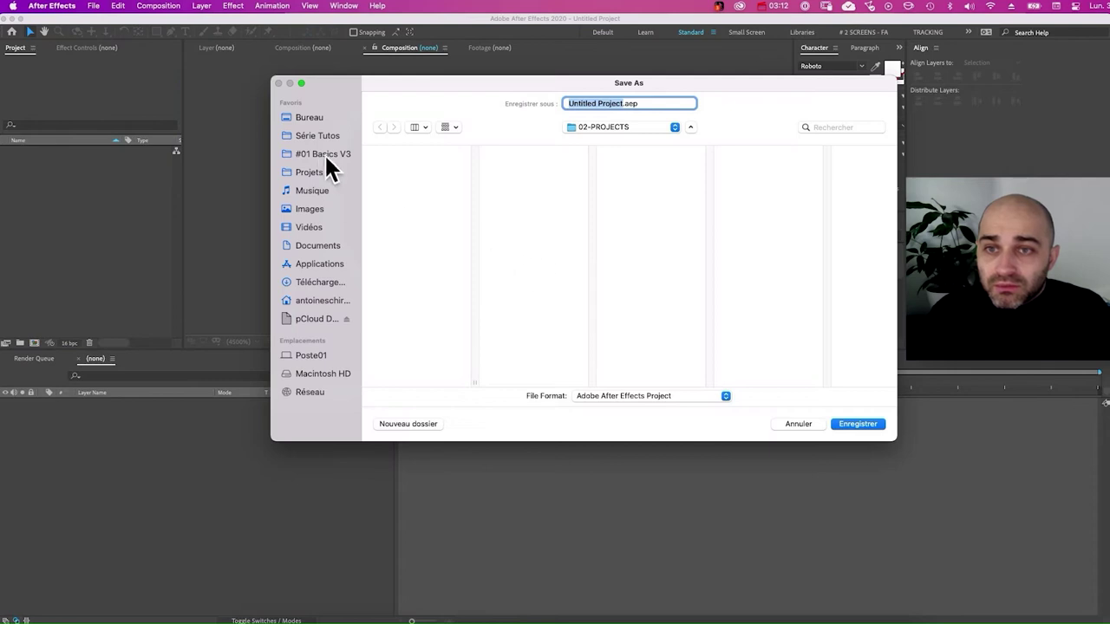
left_click(328, 154)
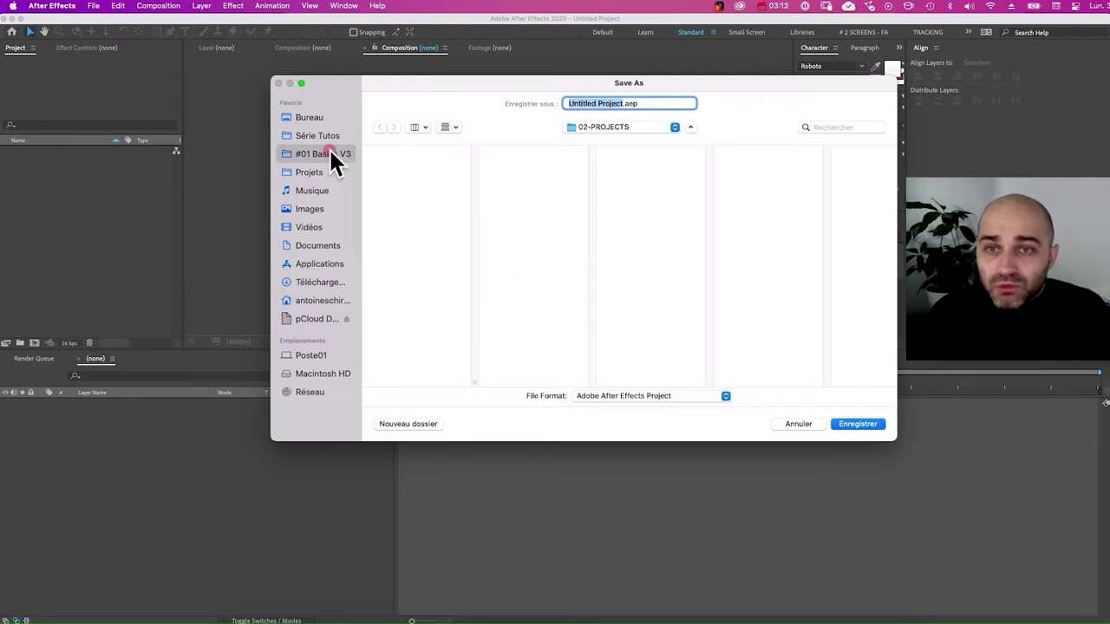
left_click(414, 180)
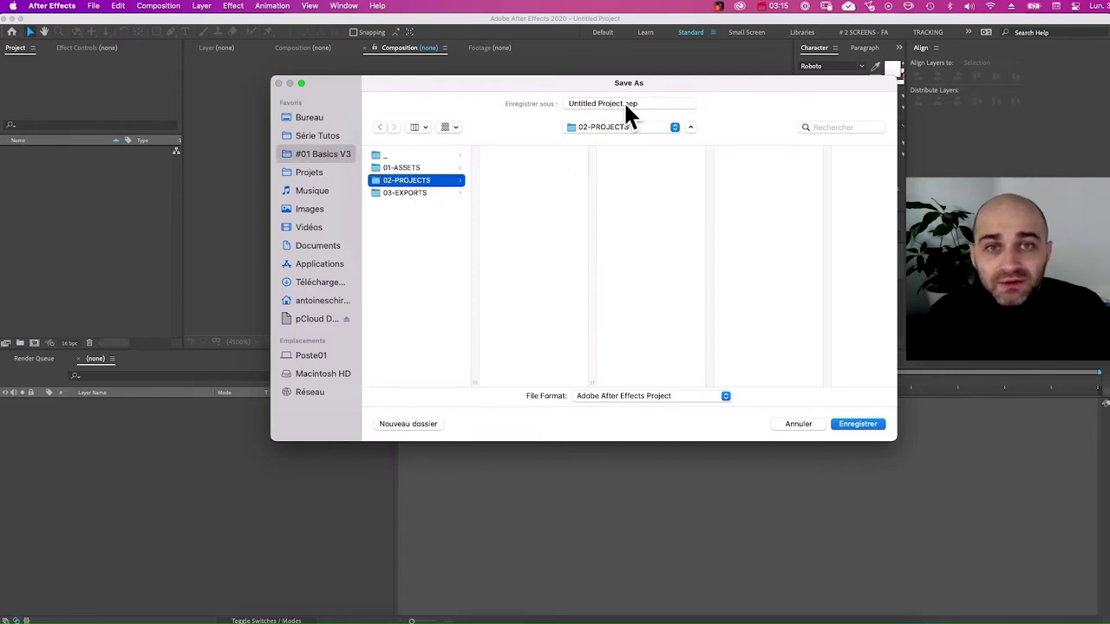
left_click(514, 102)
type("Ele")
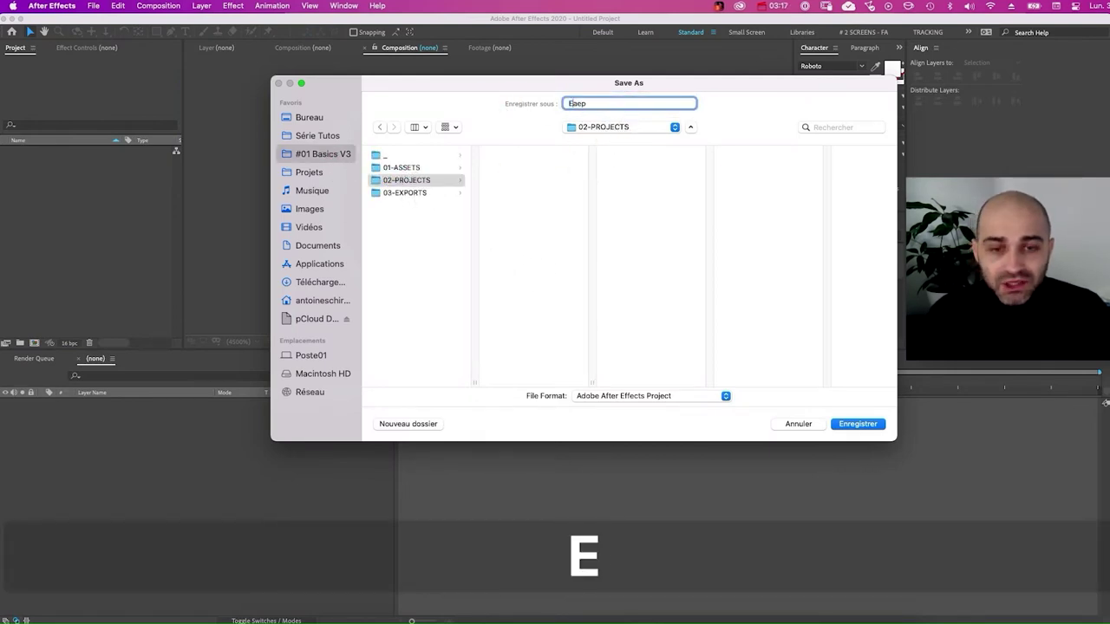
type("ctionC")
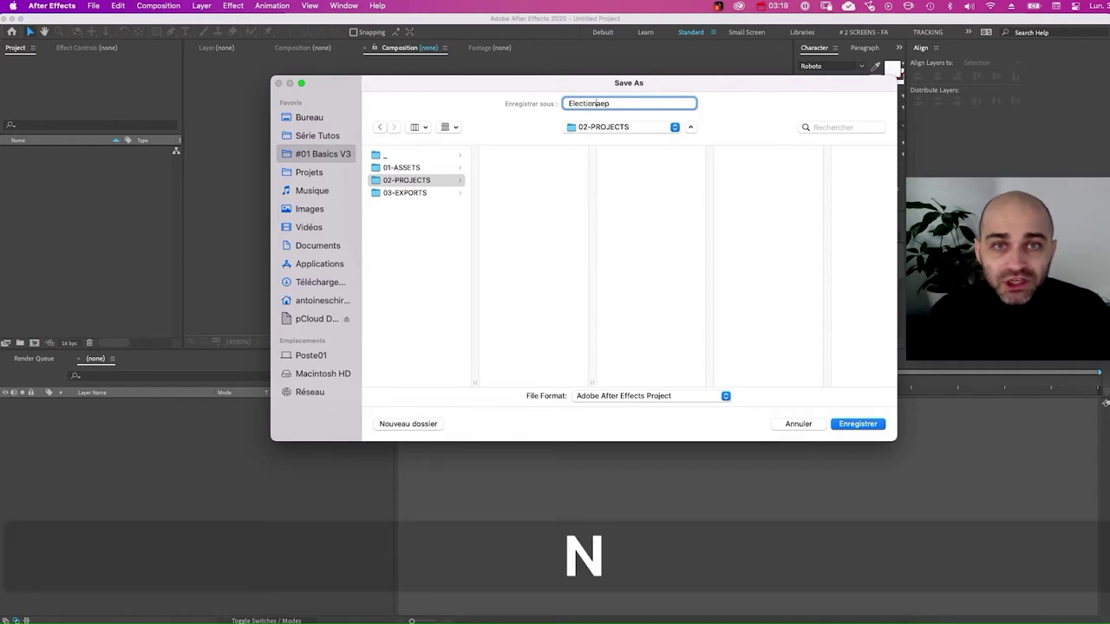
type("hile_V")
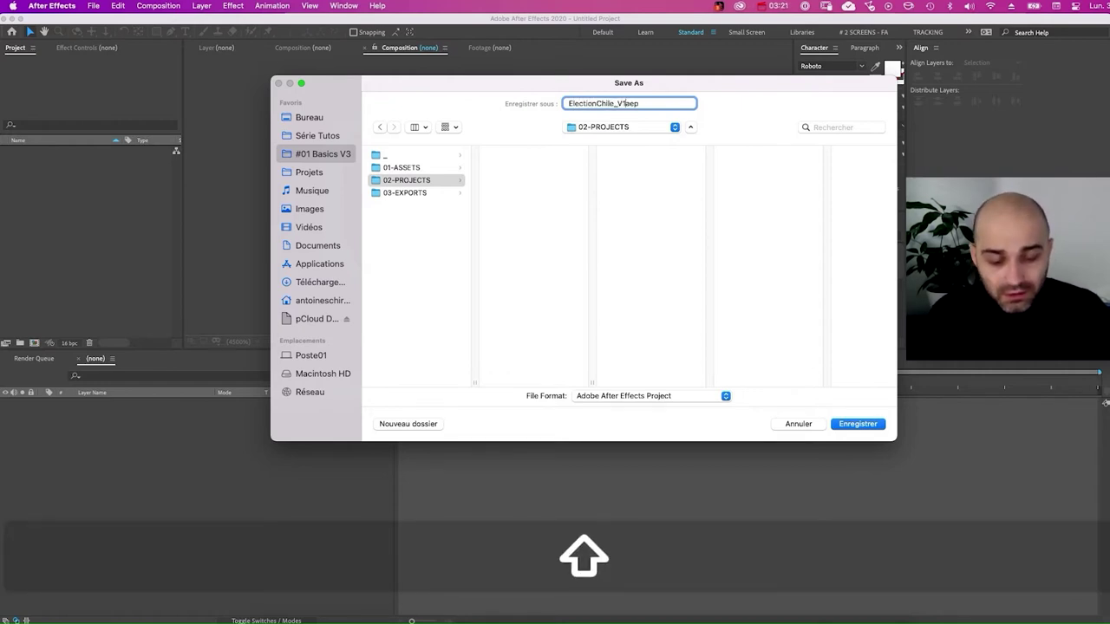
type("01")
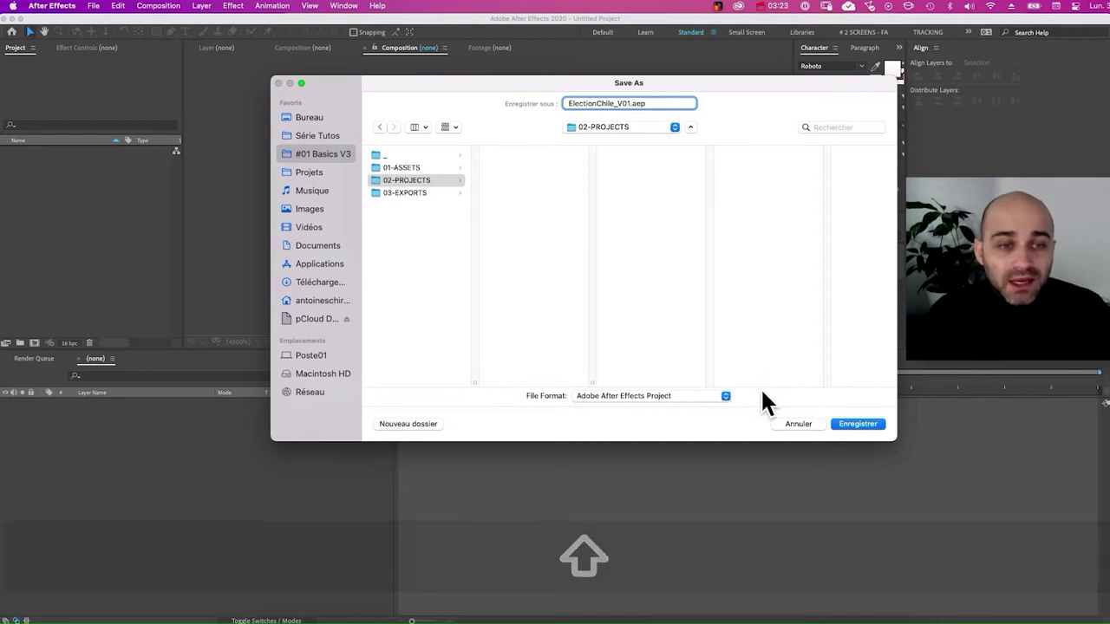
left_click(863, 426)
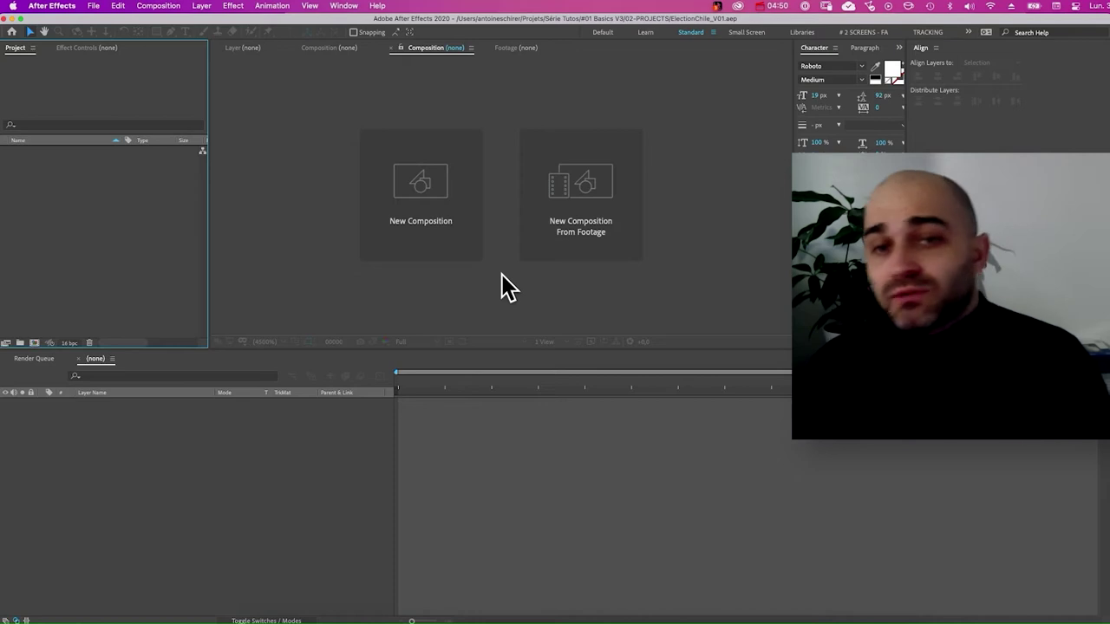
Import the two candidate photos from the 01-ASSETS folder in Finder into the After Effects project.
key("super+Tab")
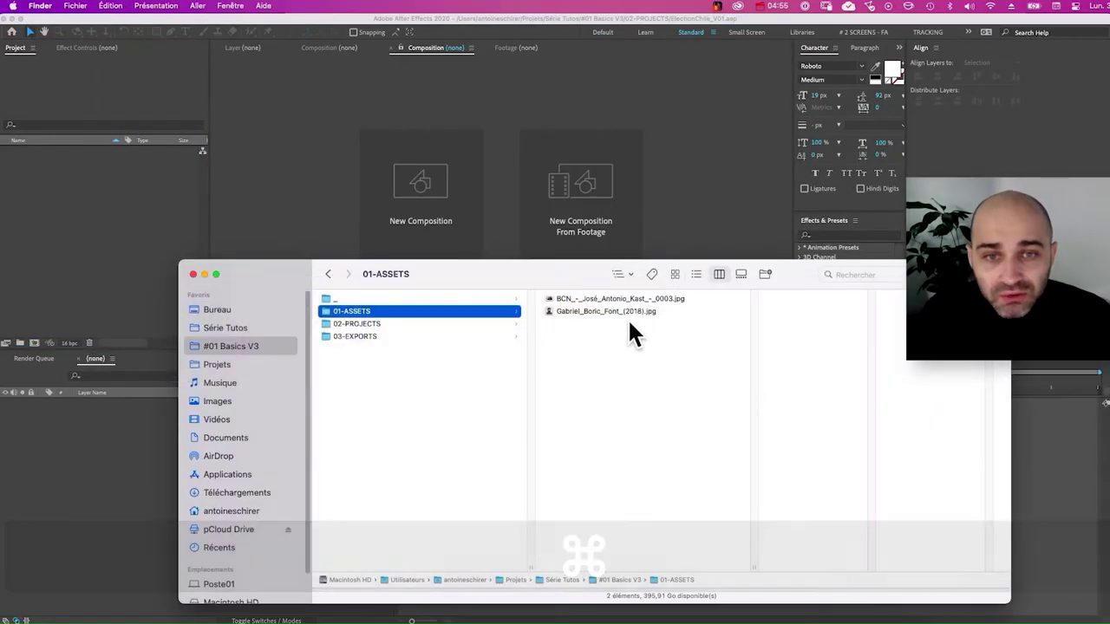
left_click(625, 324)
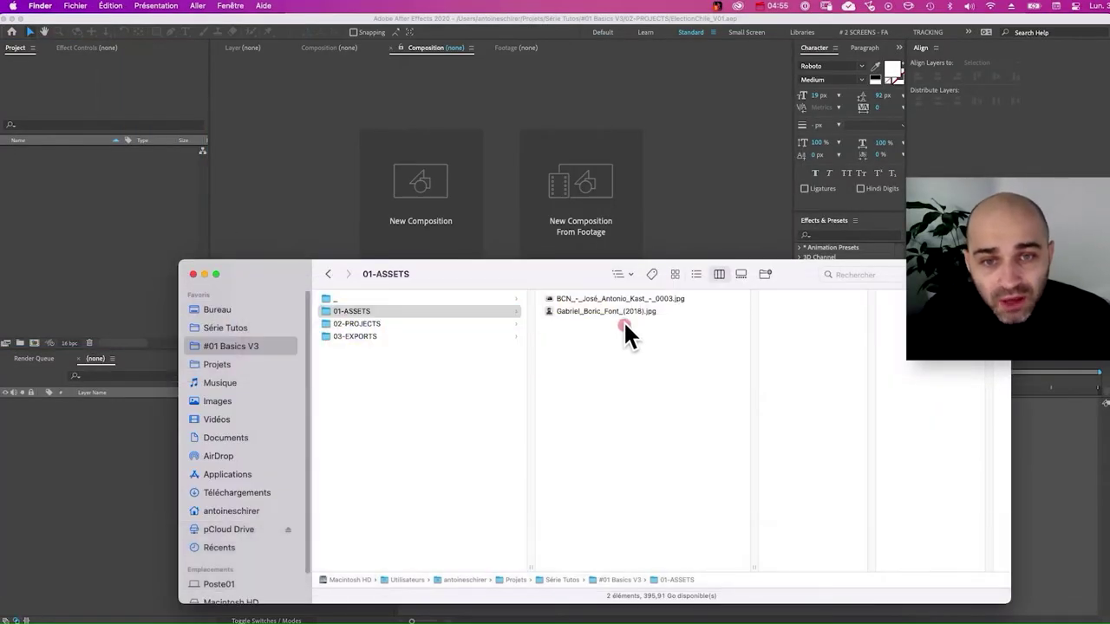
key("super+a")
left_click_drag(588, 313, 92, 230)
key("super+Tab")
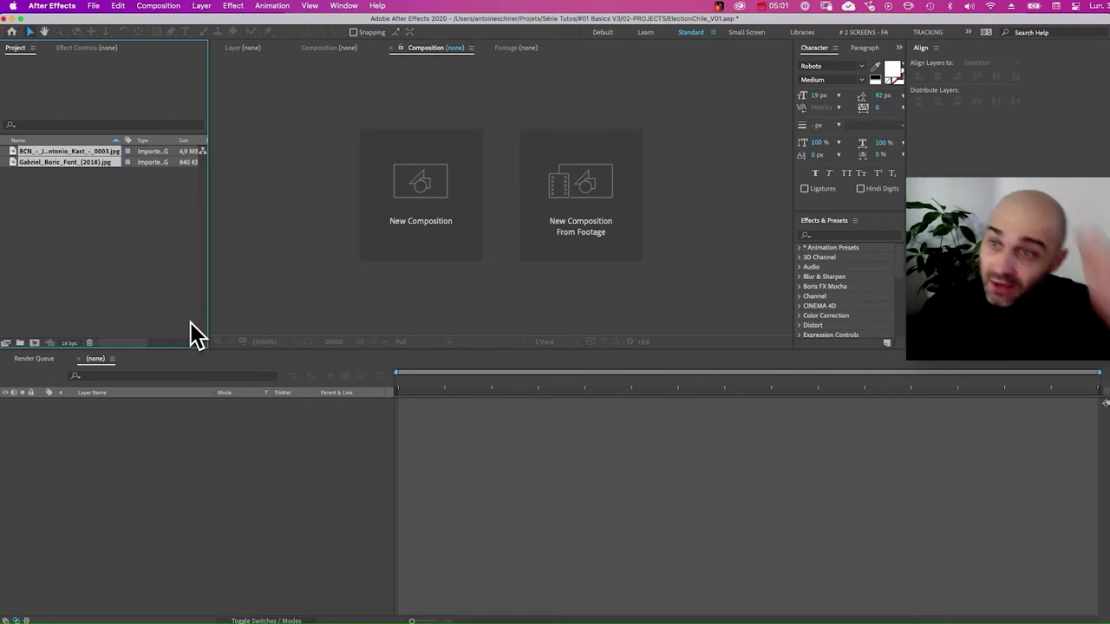
Create a folder named 01-ASSETS in the project.
left_click(78, 152)
left_click(110, 204)
right_click(86, 237)
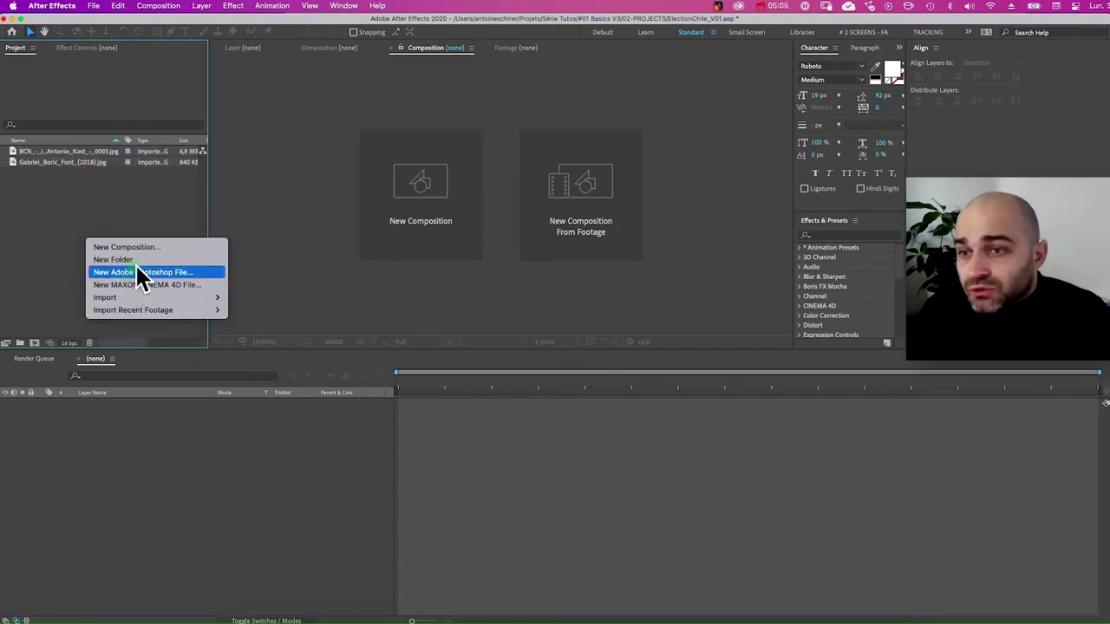
left_click(138, 259)
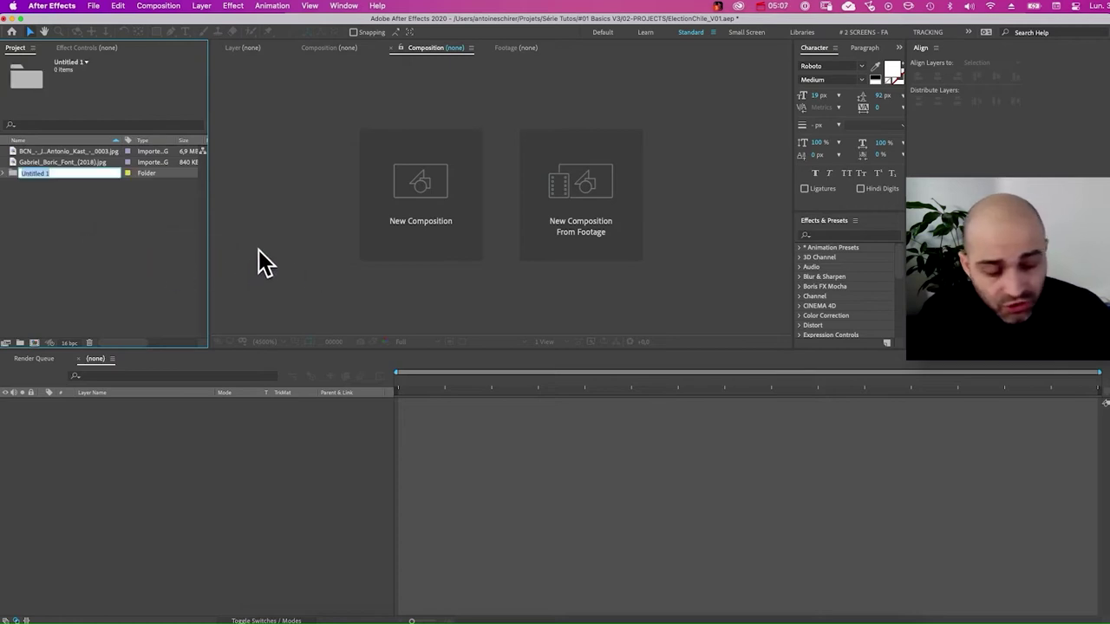
type("01-ASS")
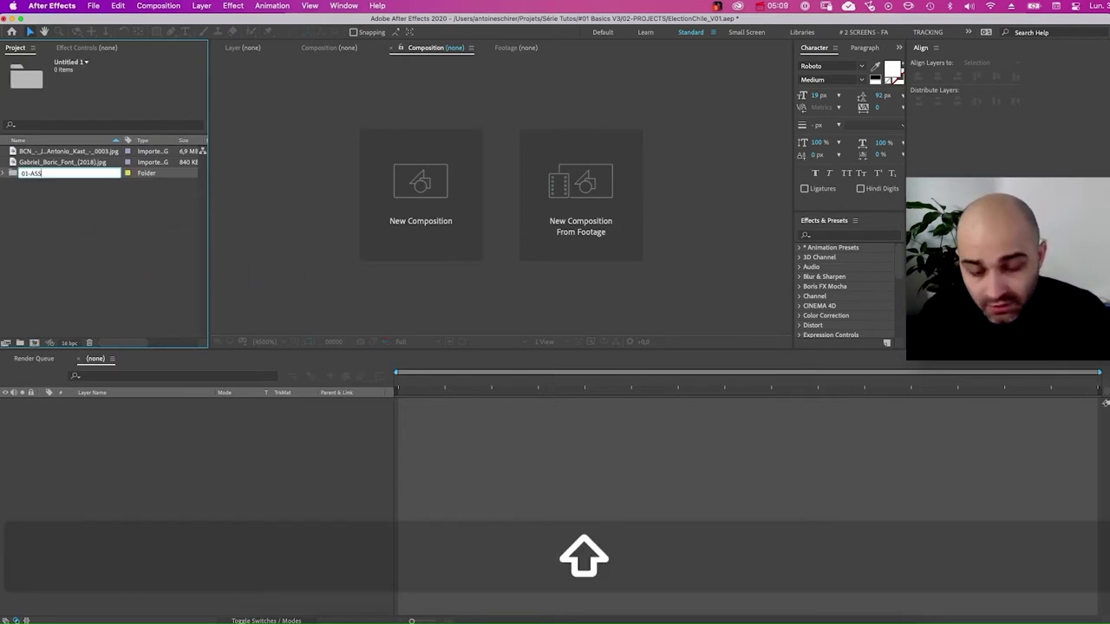
type("ETS")
key("Return")
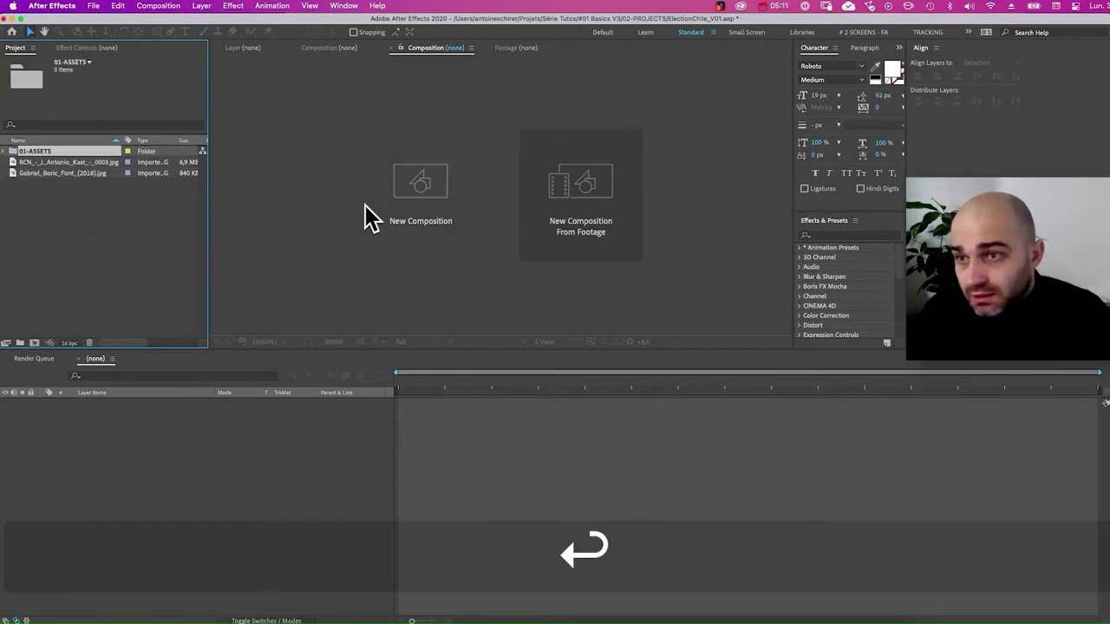
Create a second project folder named 02-COMPOS and move the two imported photos into the 01-ASSETS folder.
right_click(80, 236)
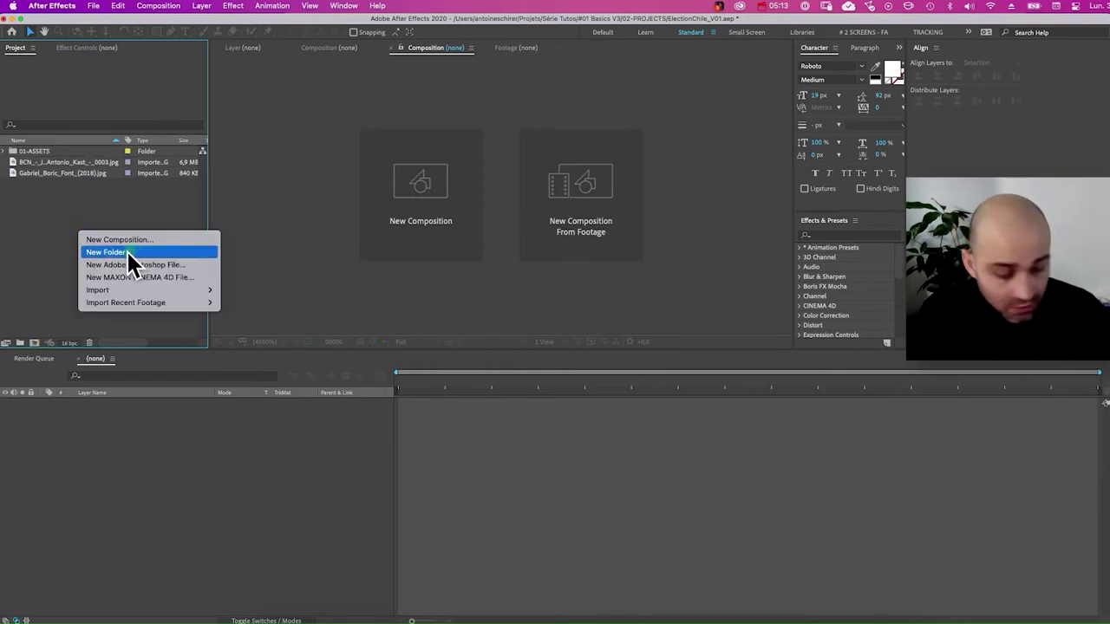
left_click(125, 249)
type("02-SEQUENCES")
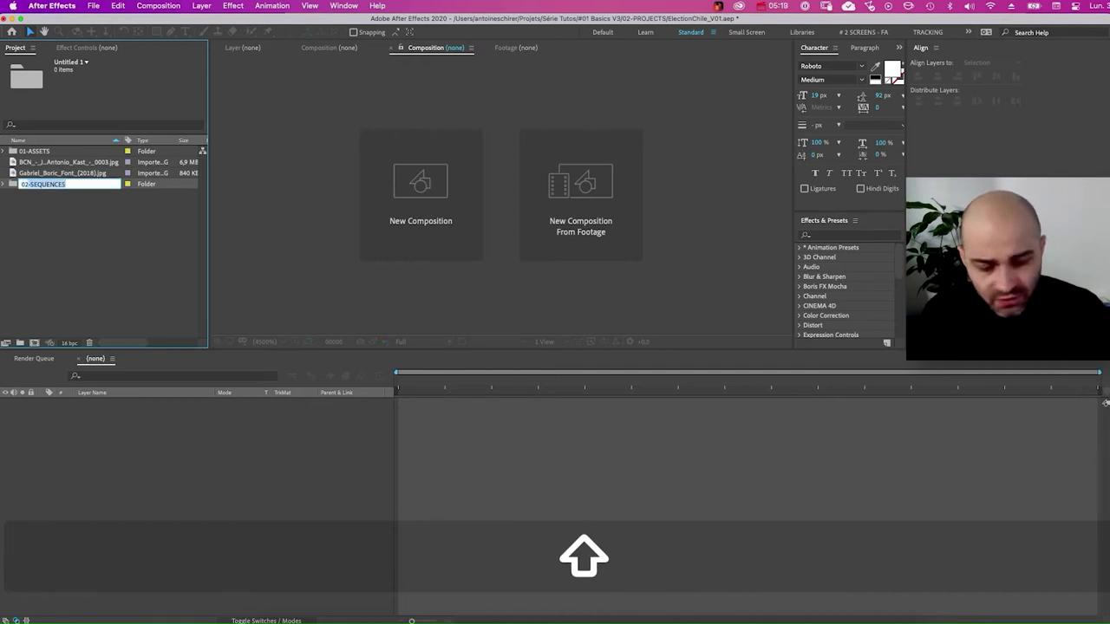
key("Return")
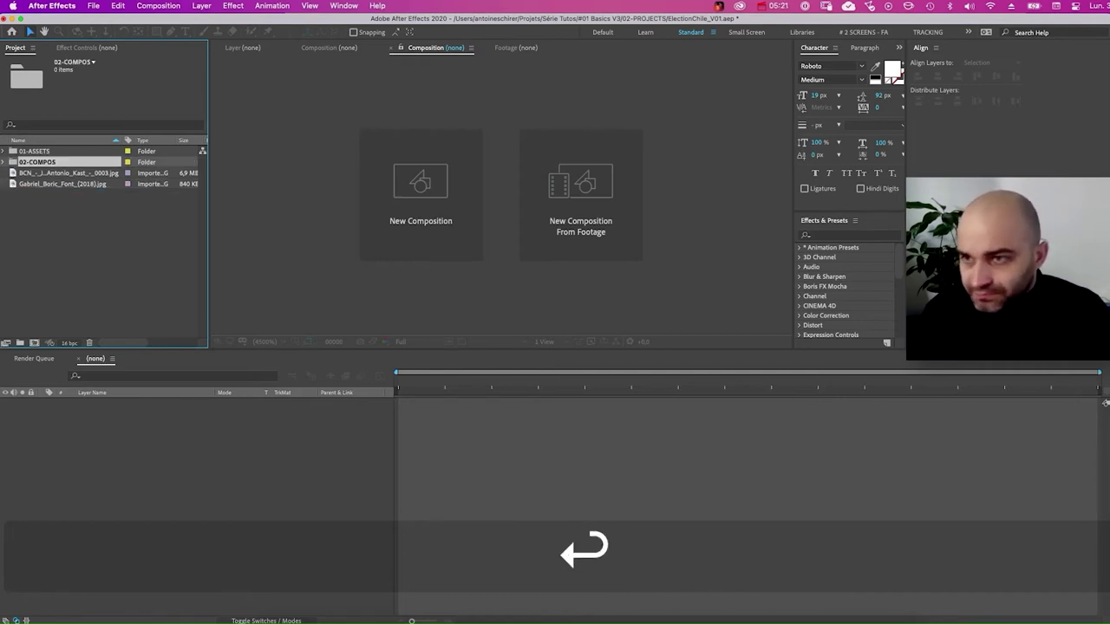
left_click_drag(82, 208, 42, 153)
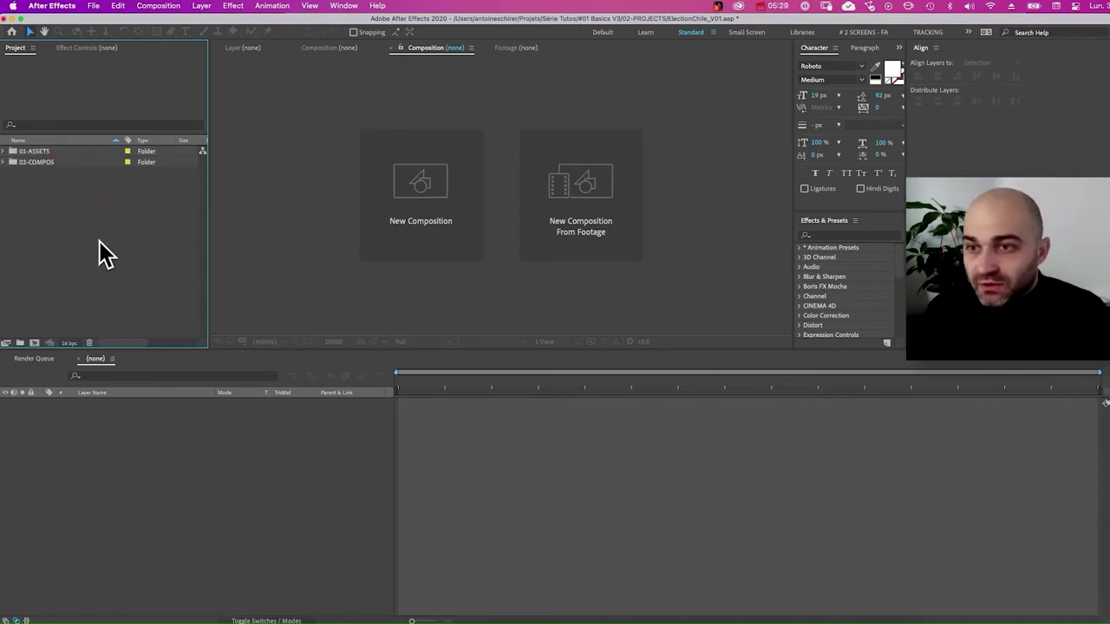
Create a composition named #ELECTION-CHILE_V01 with the HDTV 1080 25 preset, 1920 x 1080 px at 25 fps.
right_click(97, 242)
left_click(149, 227)
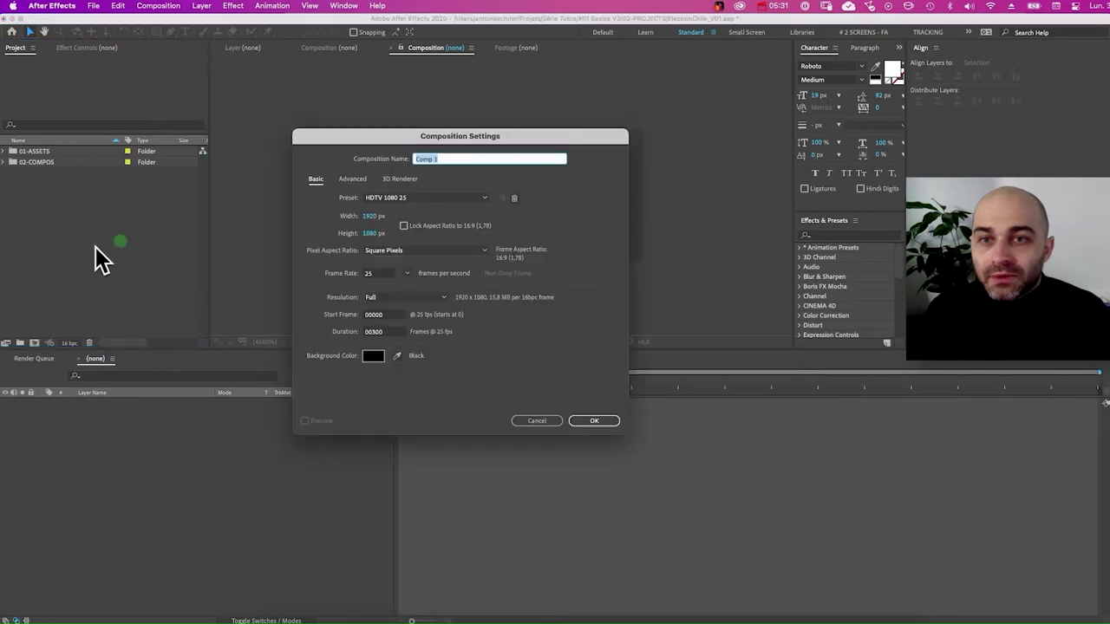
left_click(401, 203)
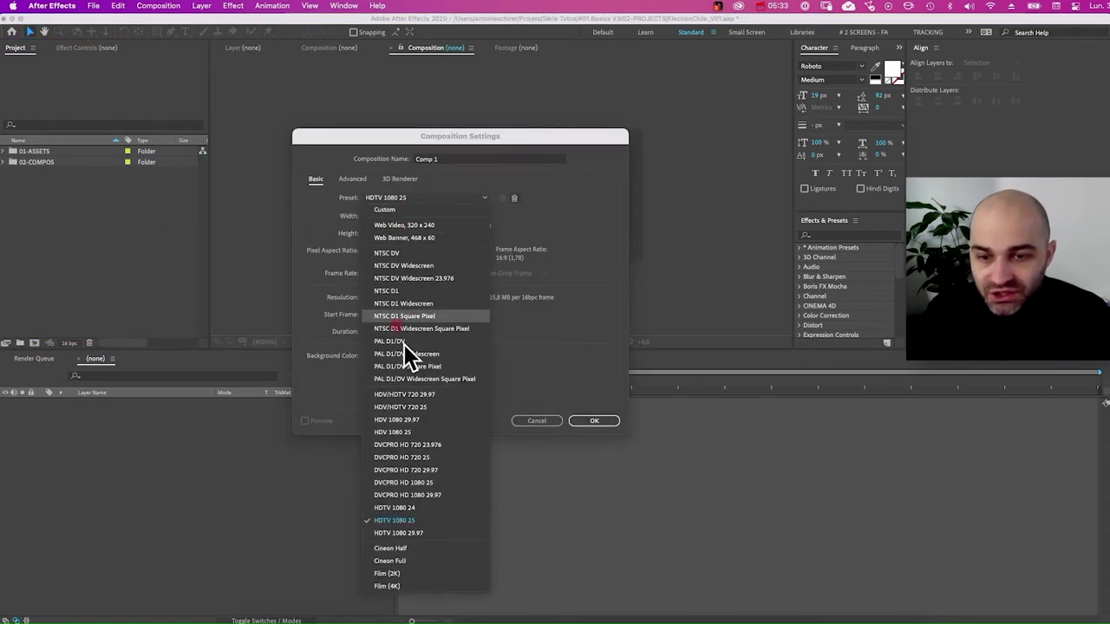
left_click(443, 520)
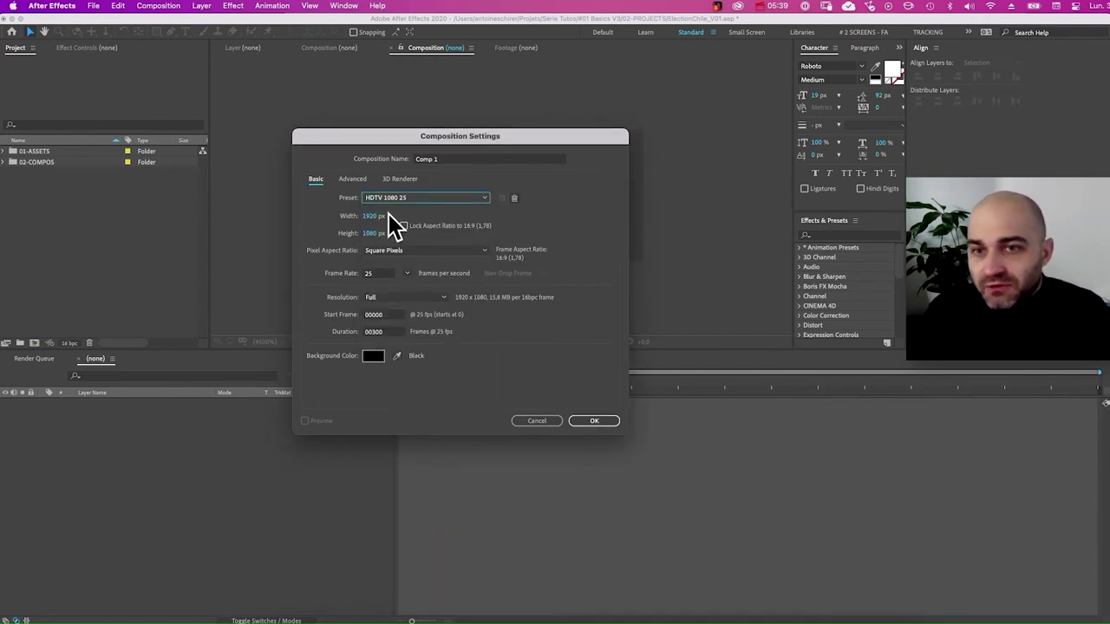
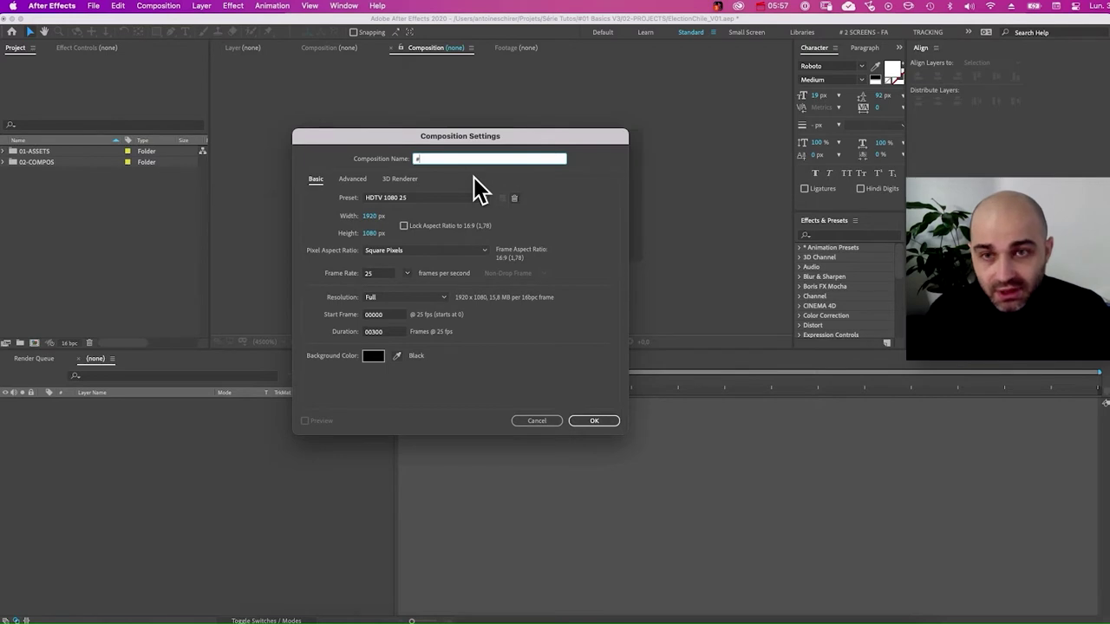
type("LECTION")
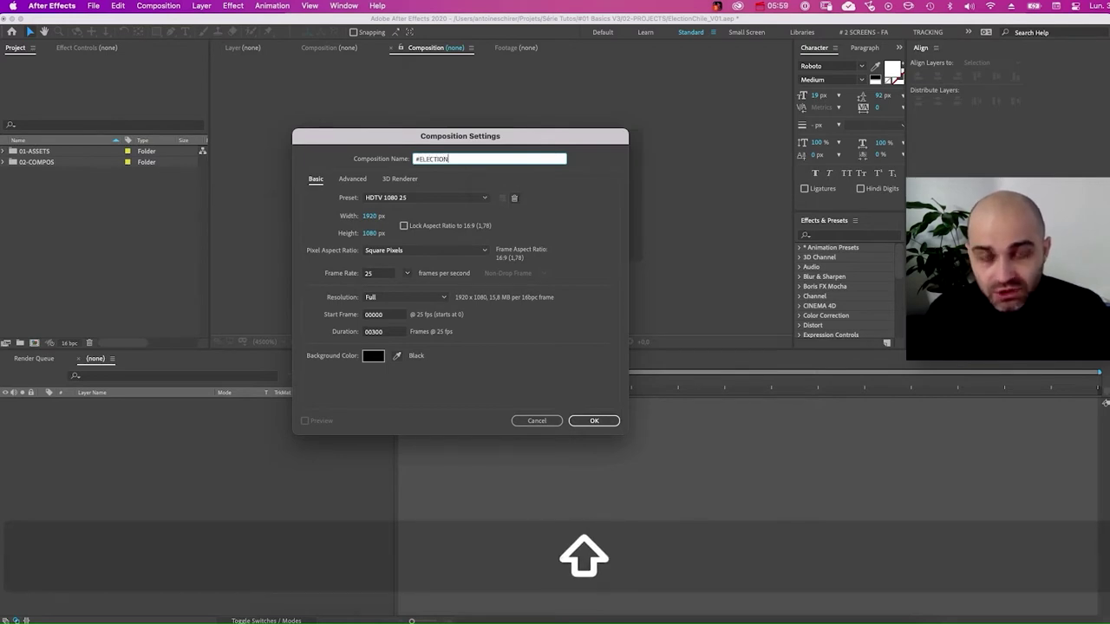
type("-CHILE")
type("_V01")
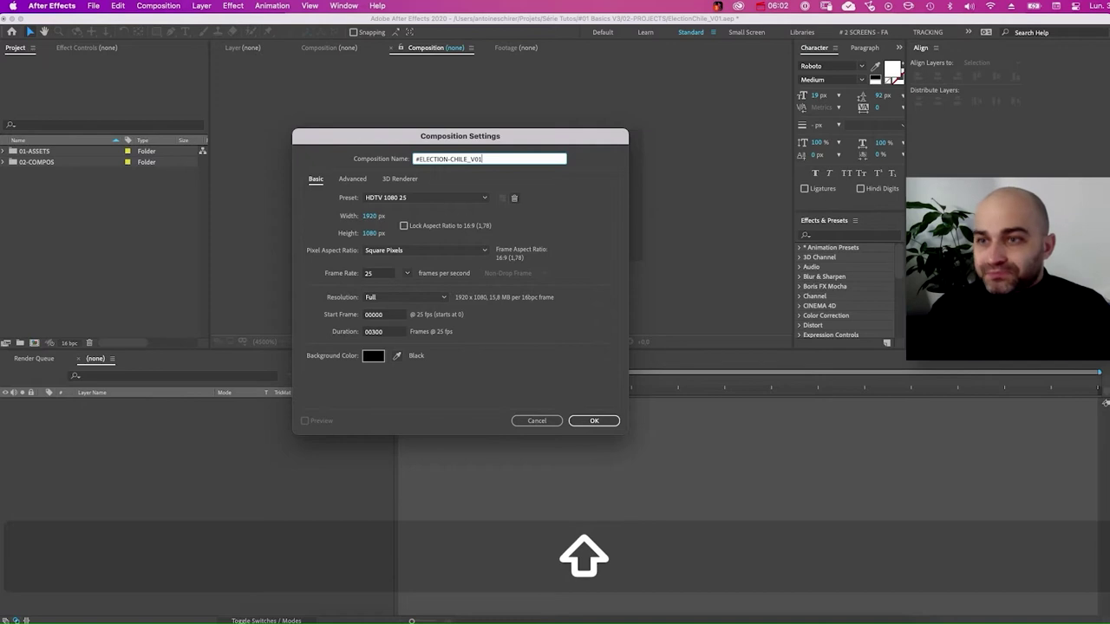
key("Return")
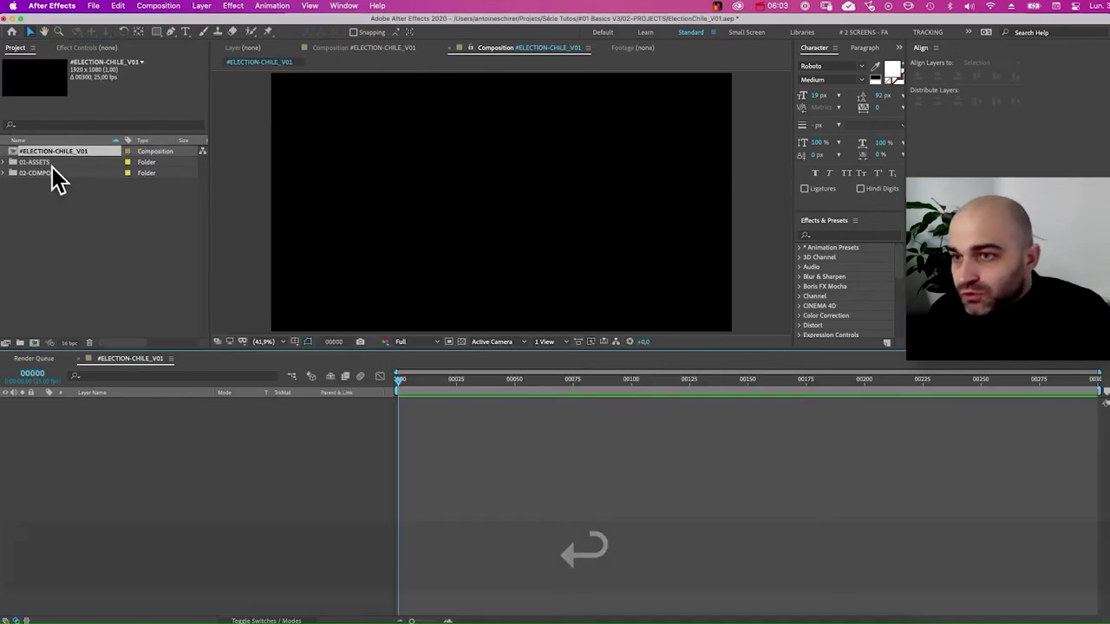
Move the new composition into the 02-COMPOS folder and add Gabriel_Boric_Font_(2018).jpg from 01-ASSETS to its timeline.
left_click_drag(52, 152, 39, 176)
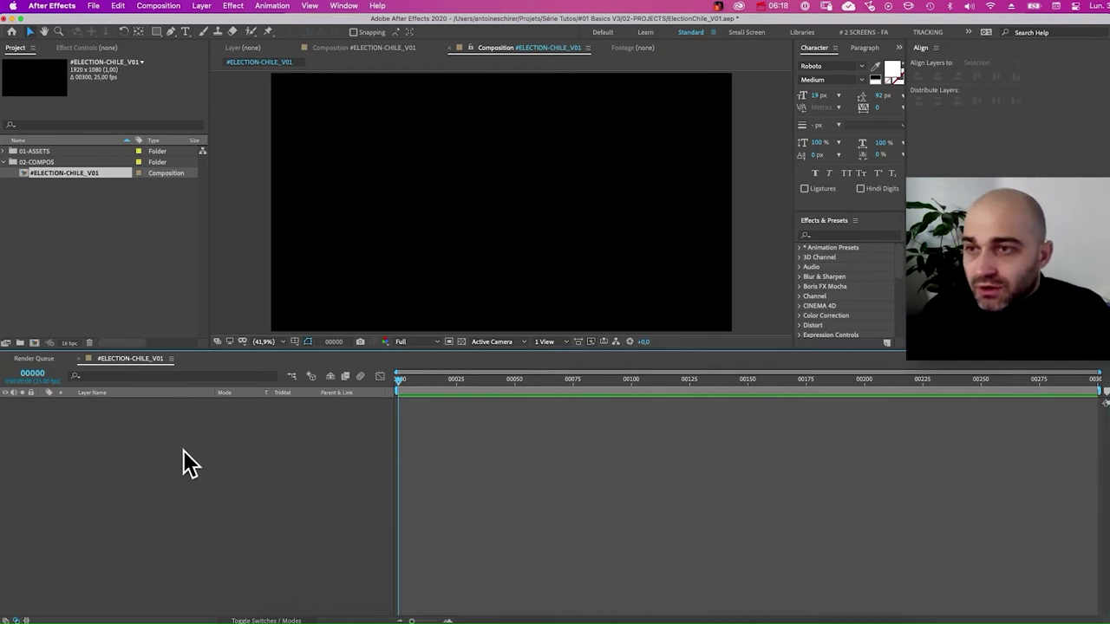
left_click(4, 152)
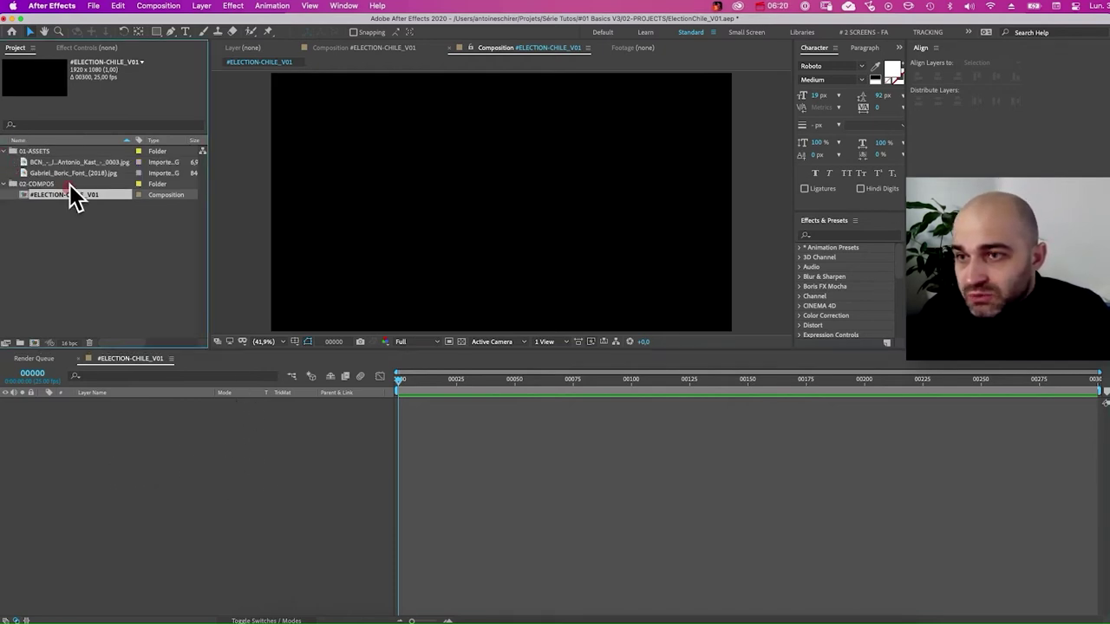
left_click_drag(60, 165, 460, 407)
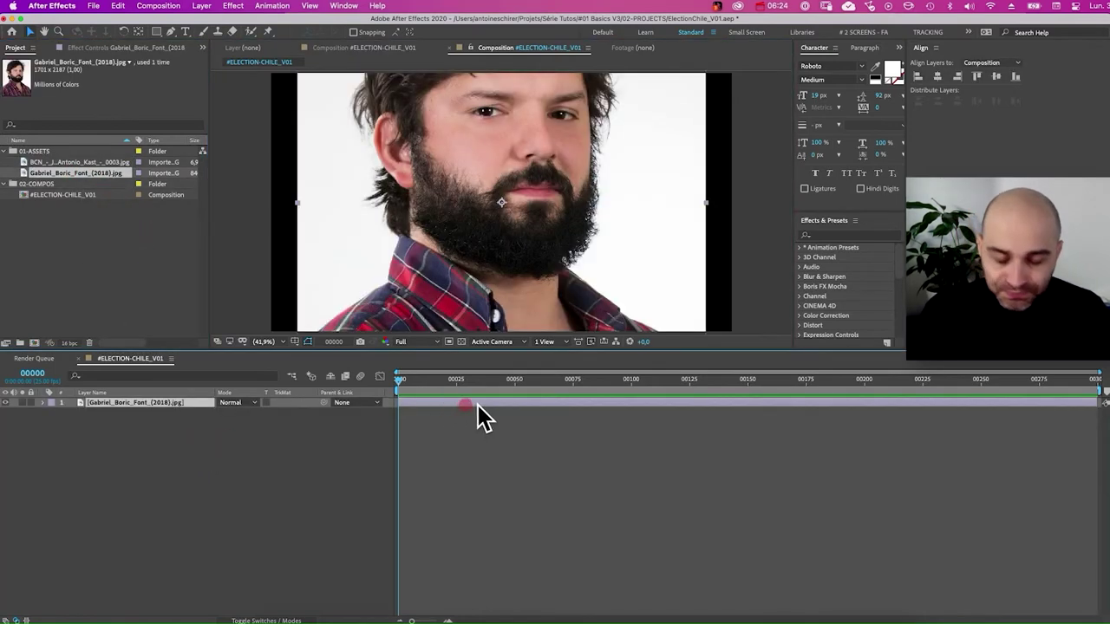
Switch to QuickTime Player and examine the layout of the finished election animation as a reference.
key("super+Tab")
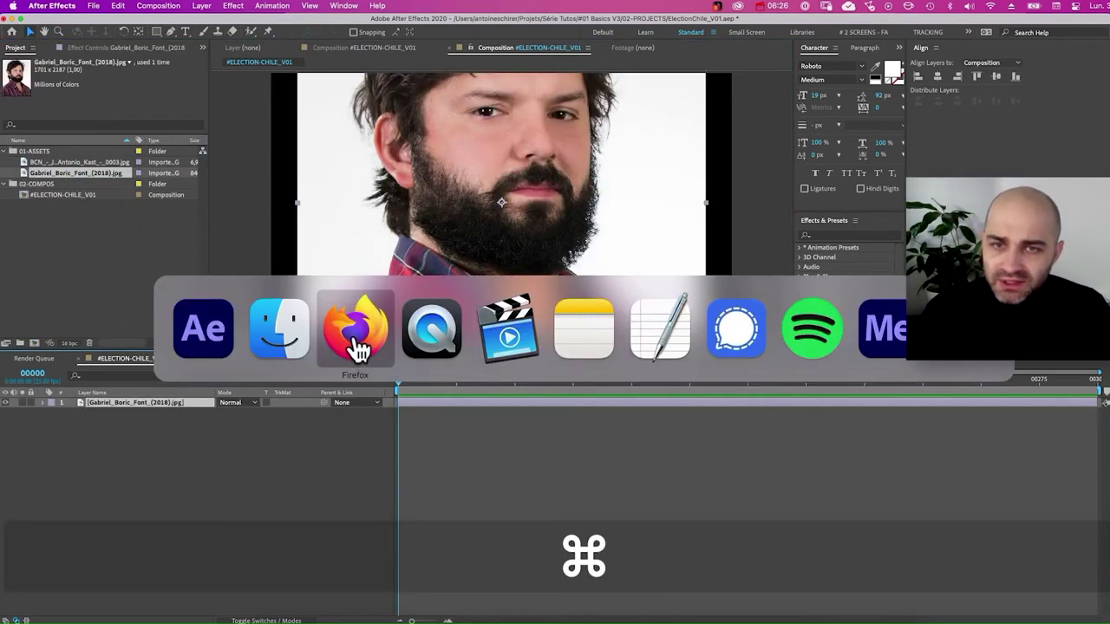
key("super+Tab")
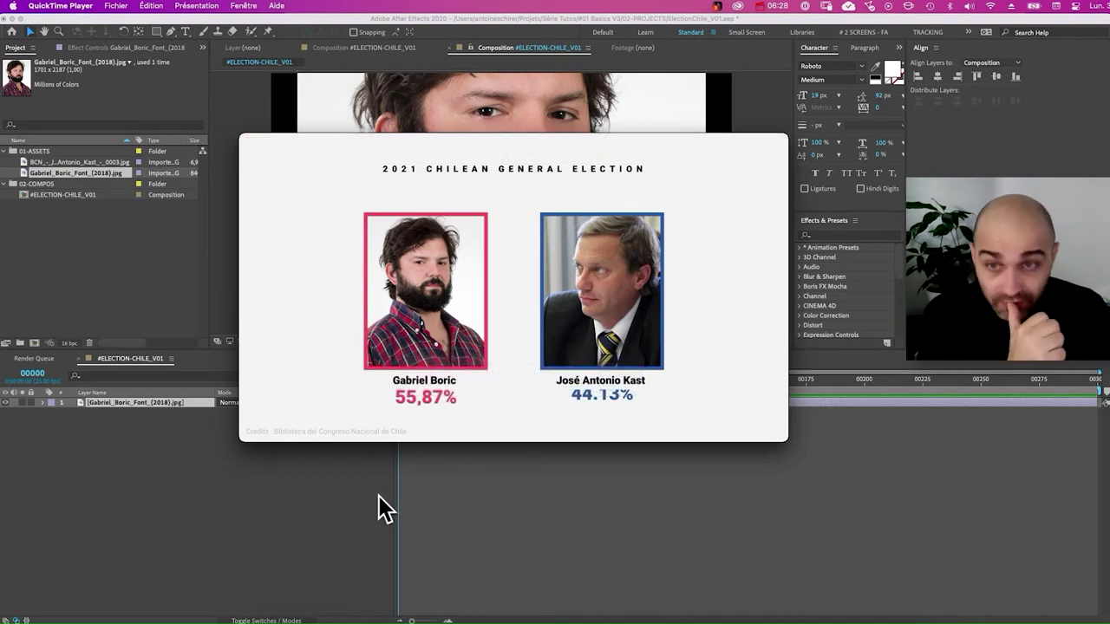
mouse_move(444, 216)
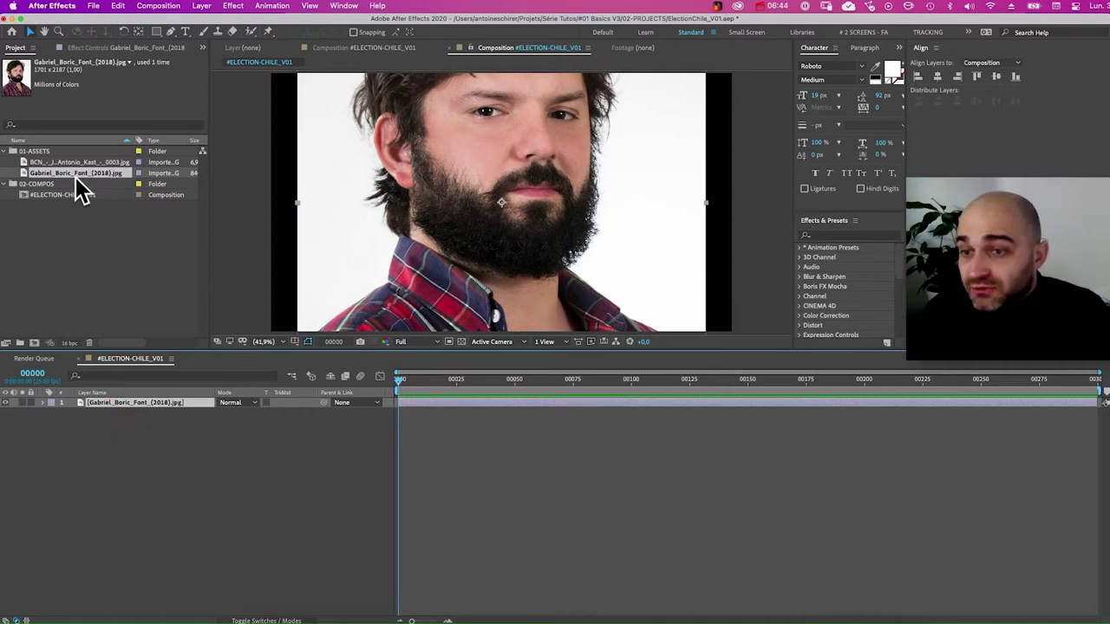
Delete the photo layer from the composition and add the same Boric photo to the timeline again.
left_click(145, 403)
key("BackSpace")
left_click_drag(59, 186, 138, 429)
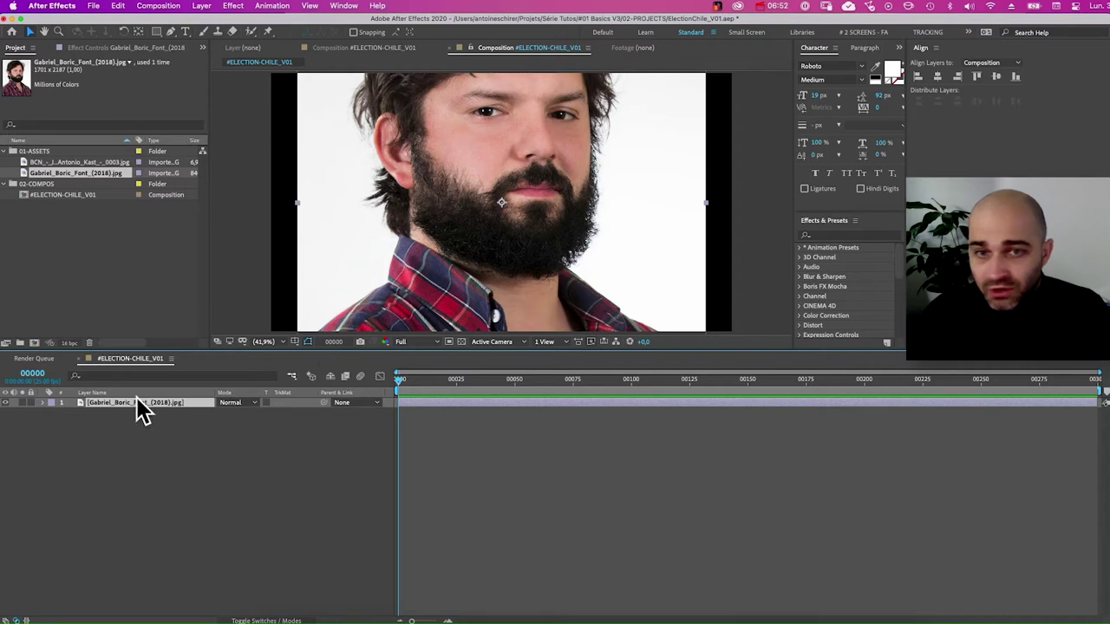
Reveal the photo layer's Transform properties, undo the trial changes to them, and set Scale to 29%.
left_click(43, 403)
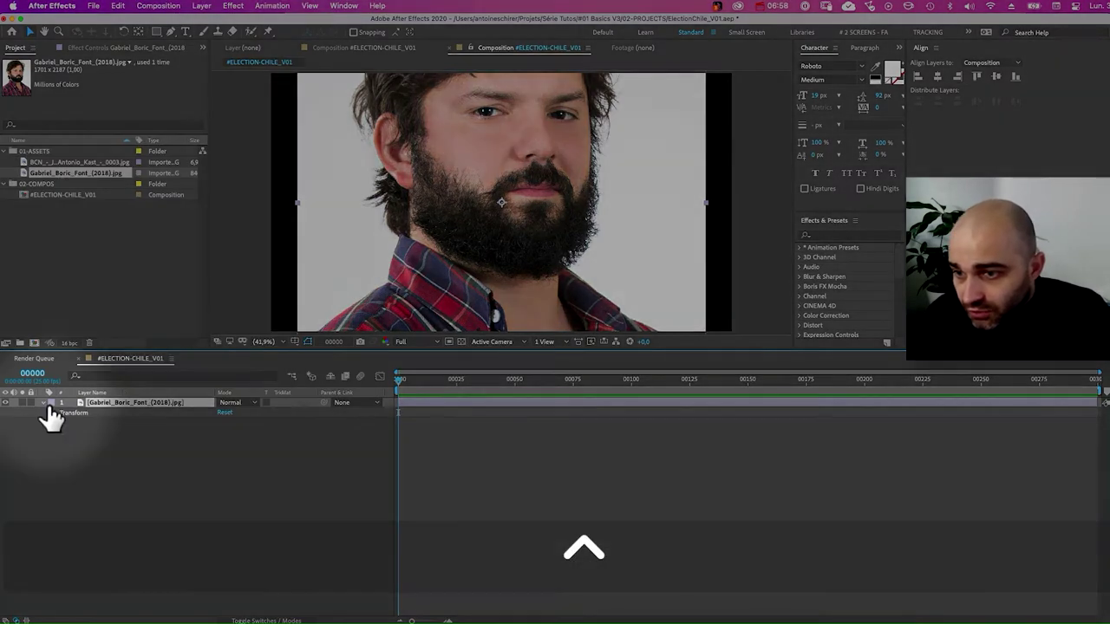
left_click(53, 412)
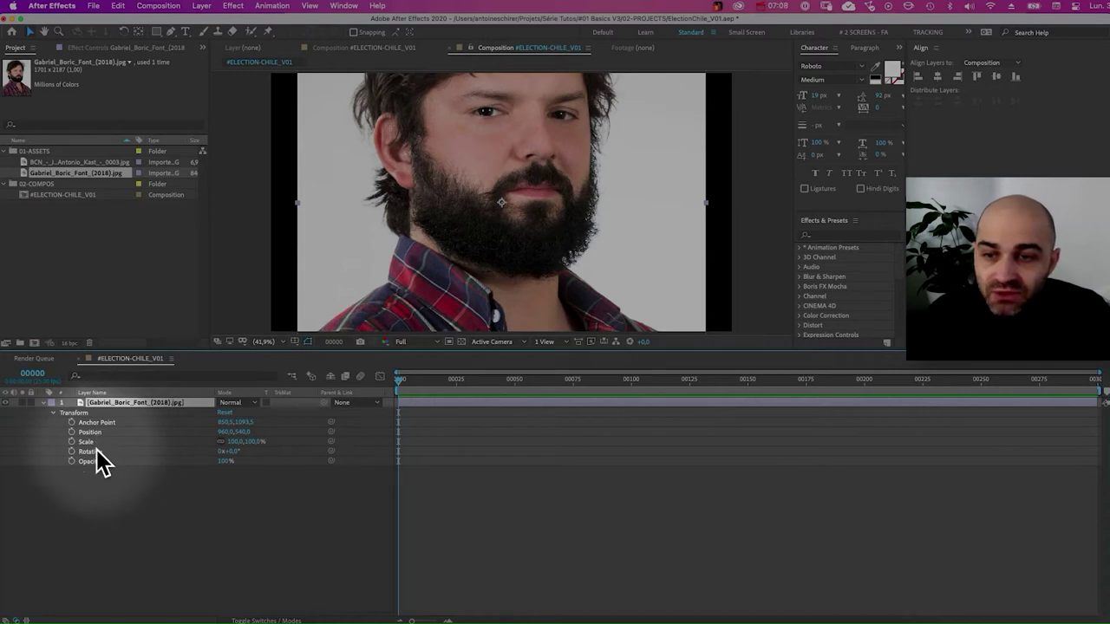
left_click(221, 432)
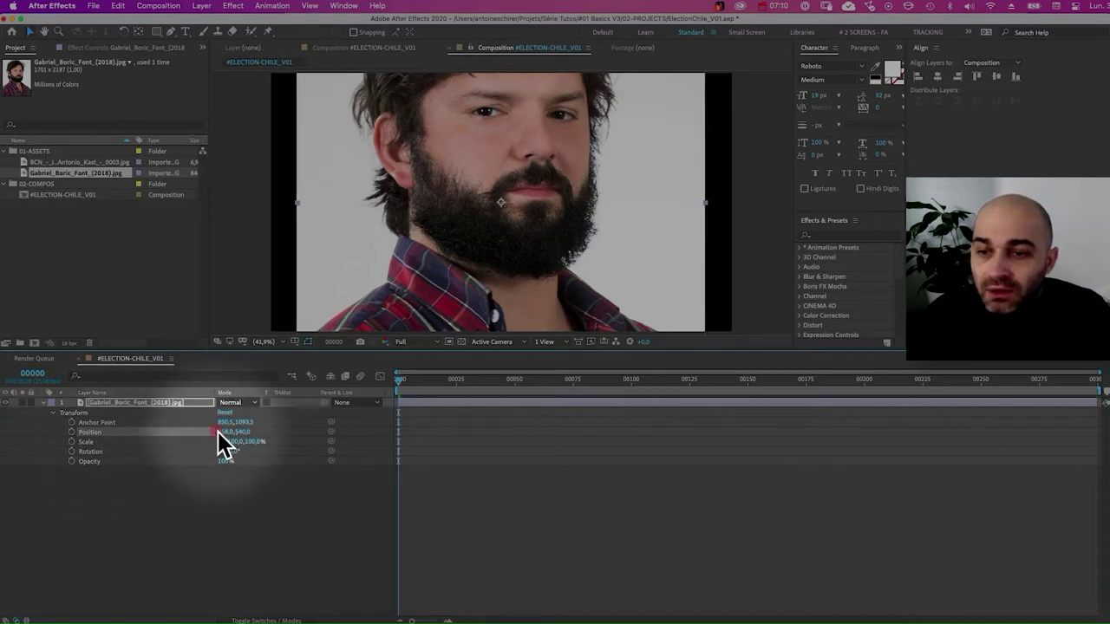
left_click_drag(236, 441, 130, 433)
key("super+z")
key("super+z")
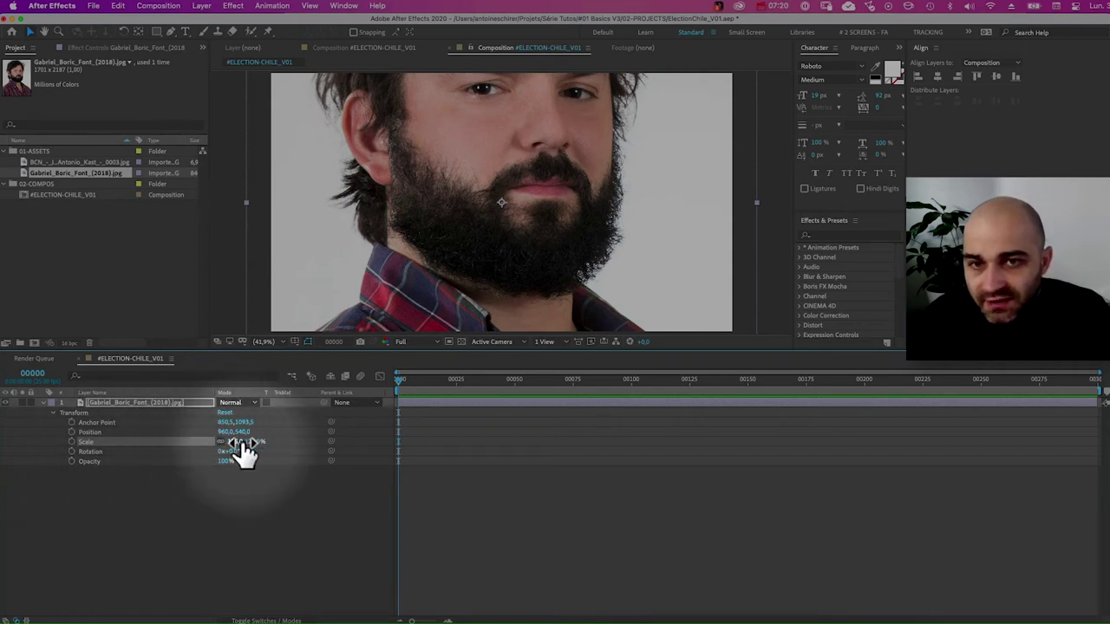
left_click_drag(234, 442, 179, 442)
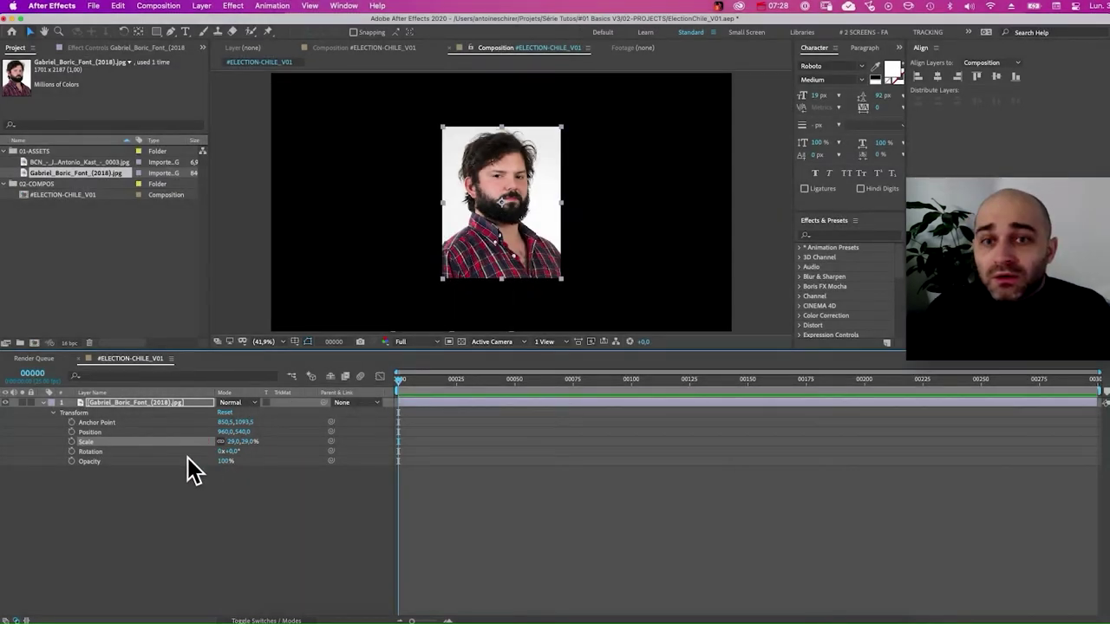
With no layer selected, draw a rectangle shape covering the whole photo, with a pink fill and a 10 px yellow stroke.
left_click(163, 505)
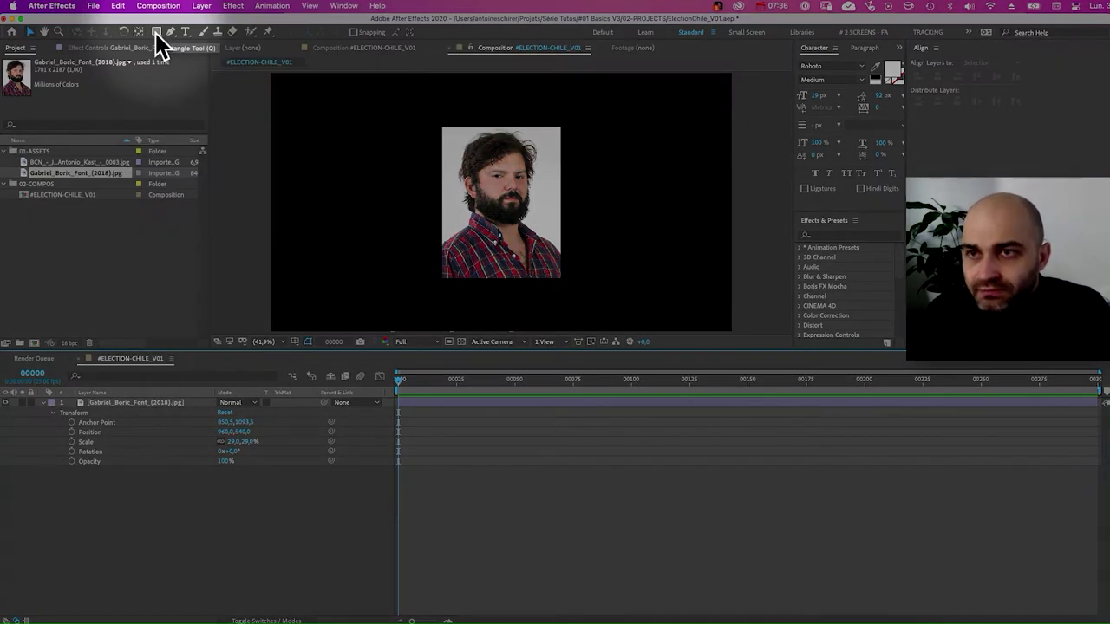
key("ctrl")
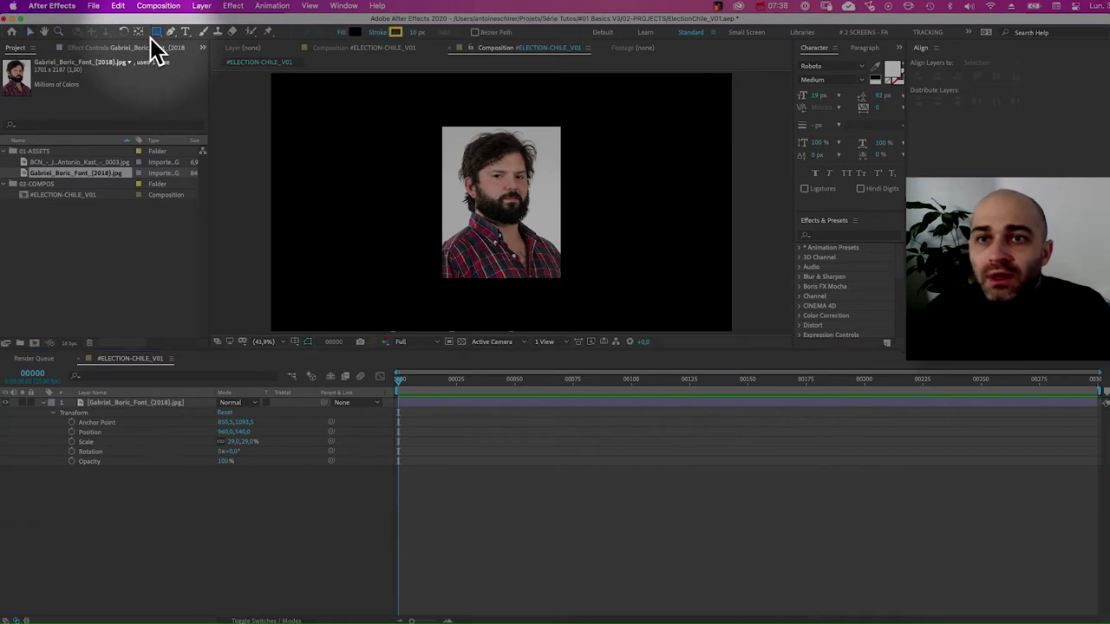
key("ctrl")
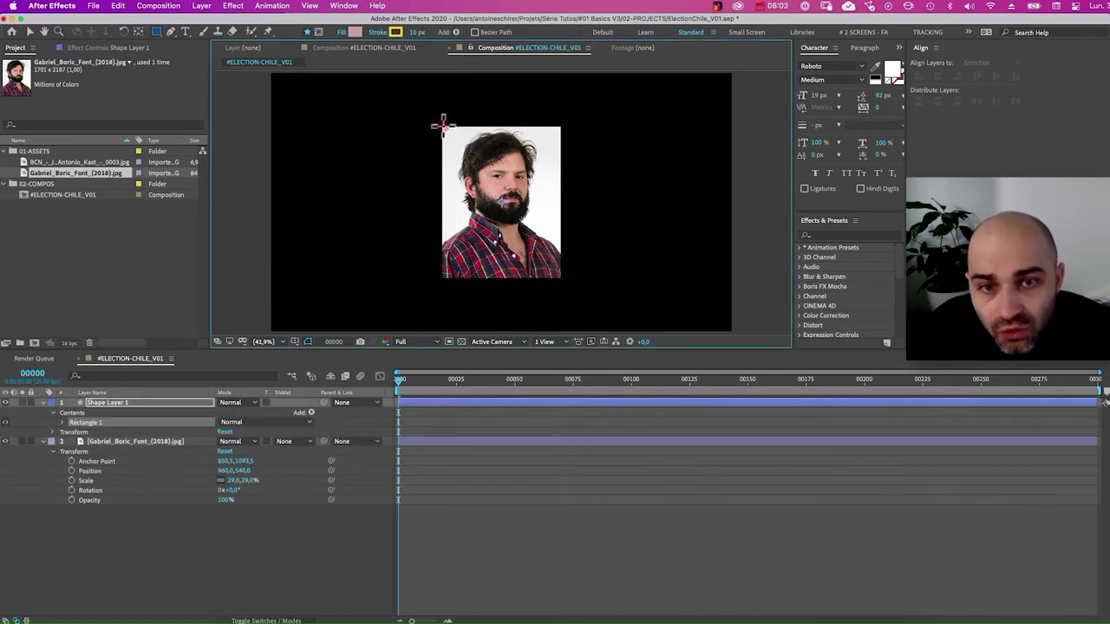
left_click_drag(441, 124, 563, 279)
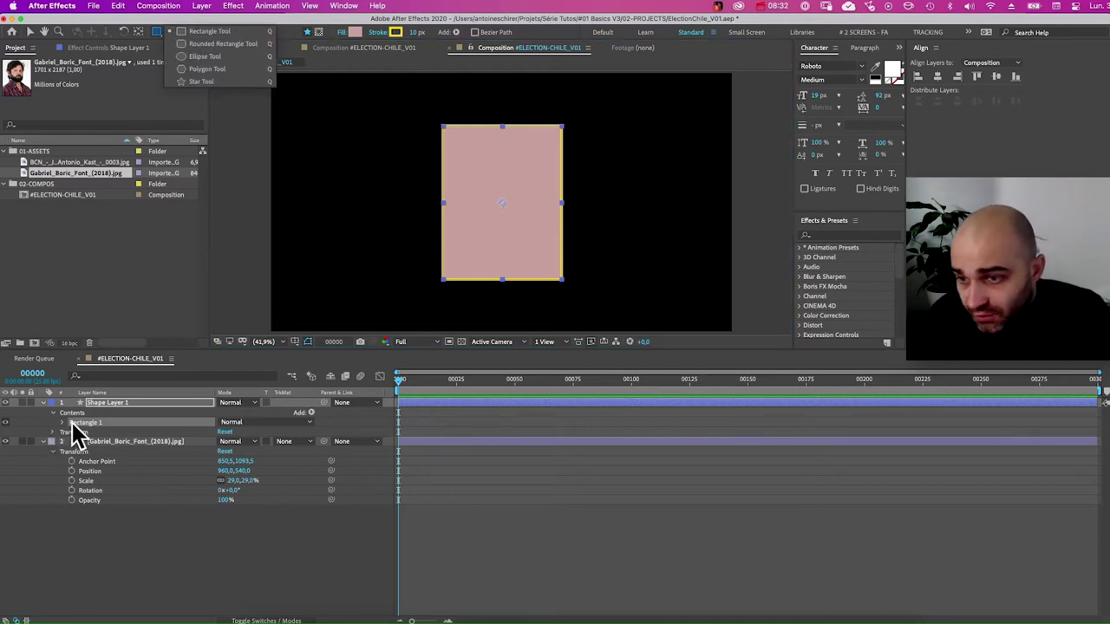
Expand the rectangle's contents in the shape layer and delete its fill so only the stroke frames the photo.
left_click_drag(73, 425, 170, 382)
key("ctrl")
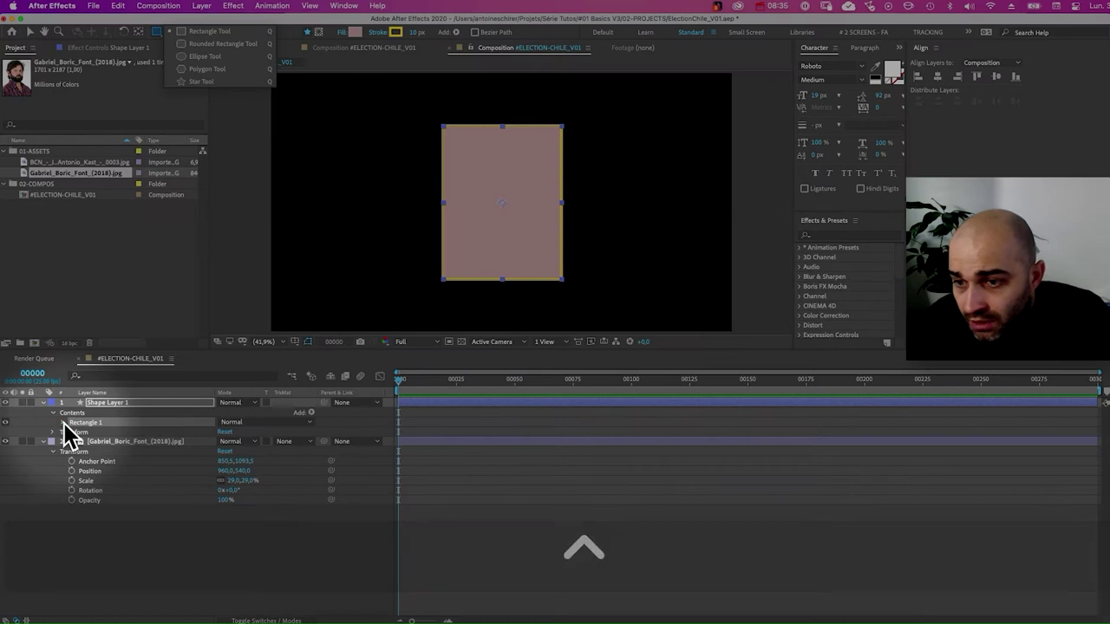
left_click(63, 423)
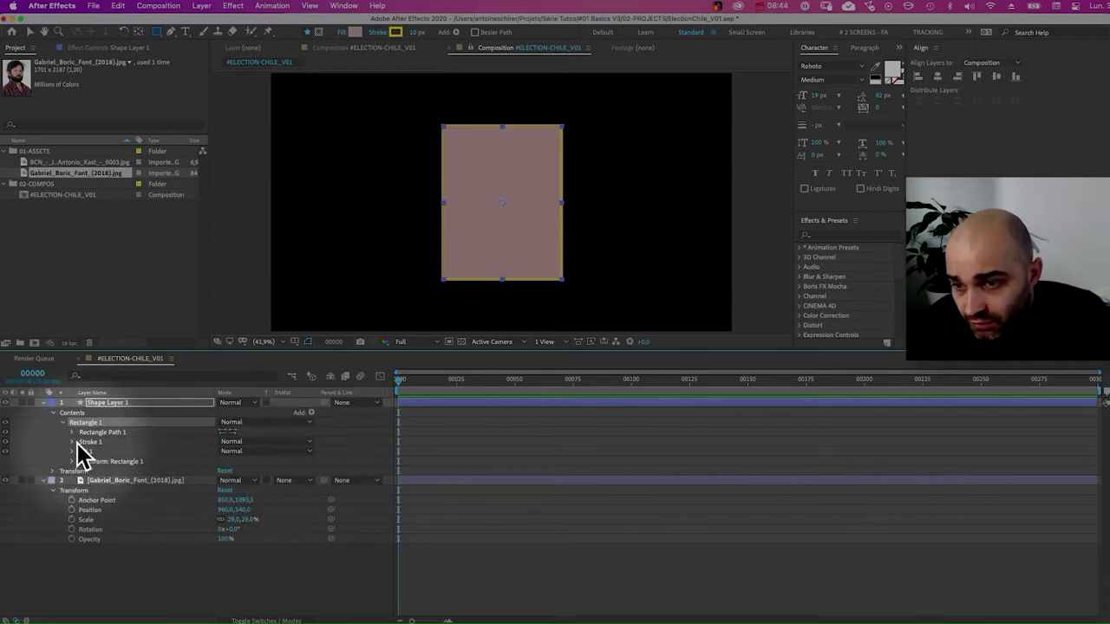
left_click(75, 442)
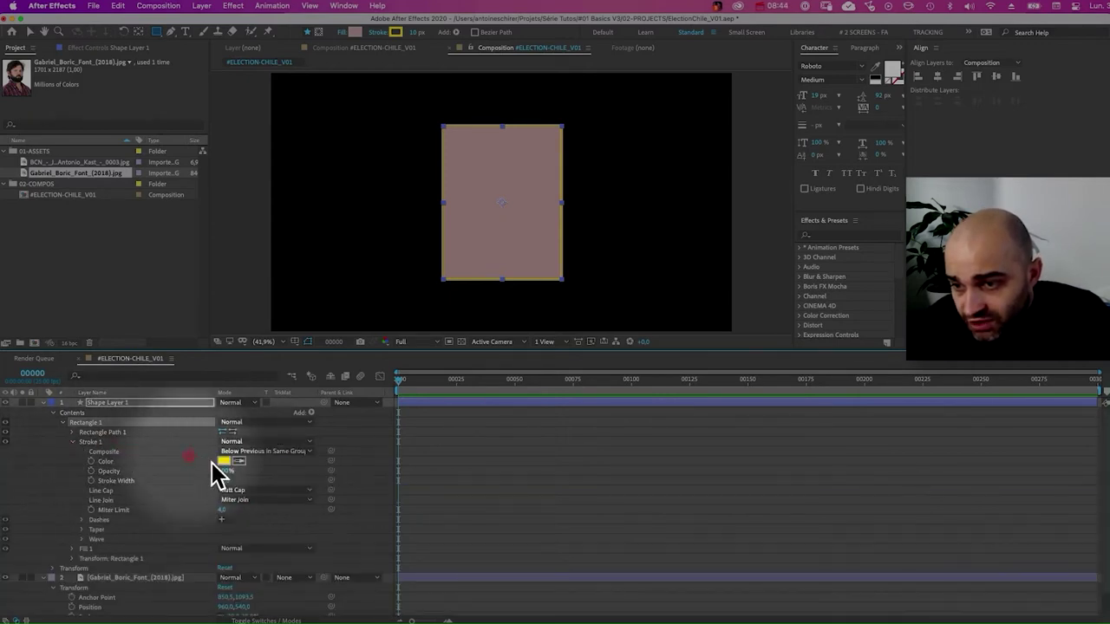
left_click(74, 442)
left_click(73, 452)
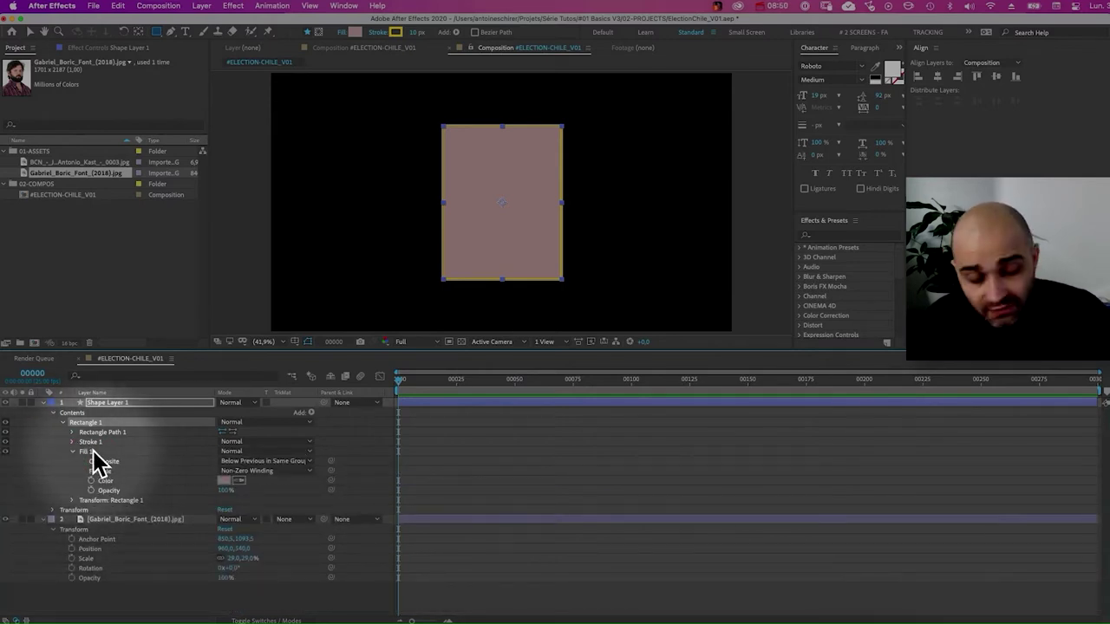
left_click(87, 453)
key("Delete")
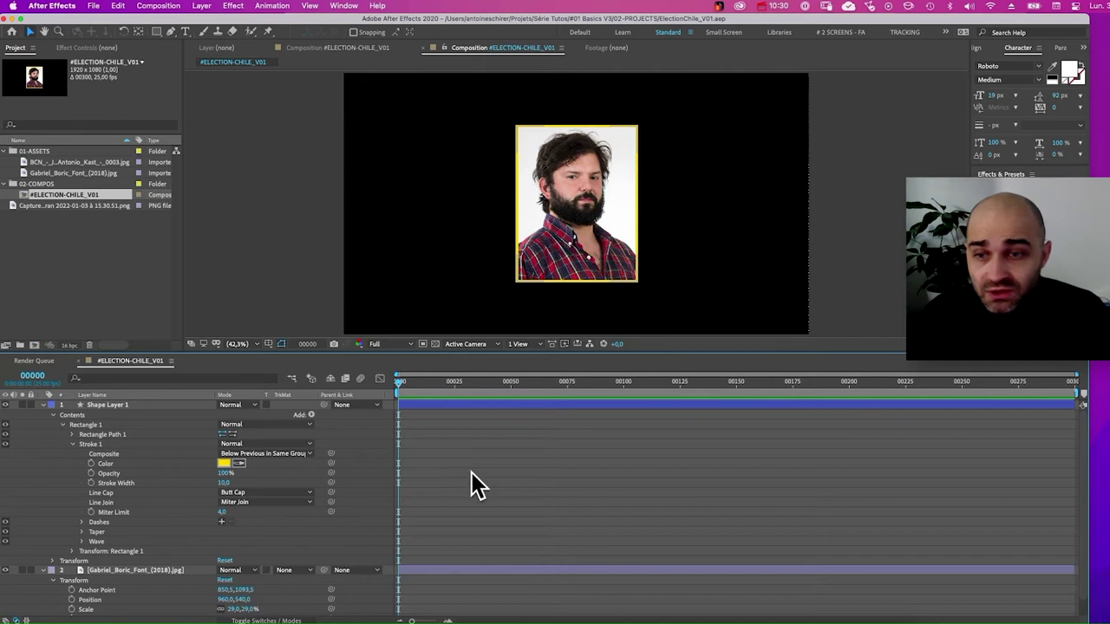
Check the reference animation in QuickTime Player, then switch to Firefox and enlarge the Wikipedia election infobox to 133%.
key("super+Tab")
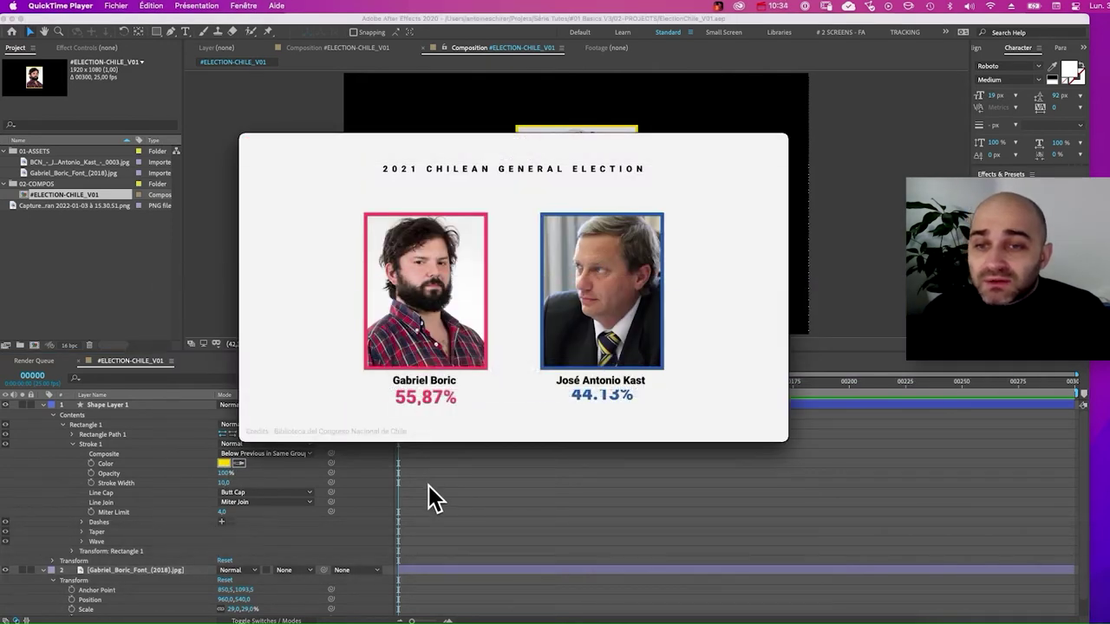
key("super+Tab")
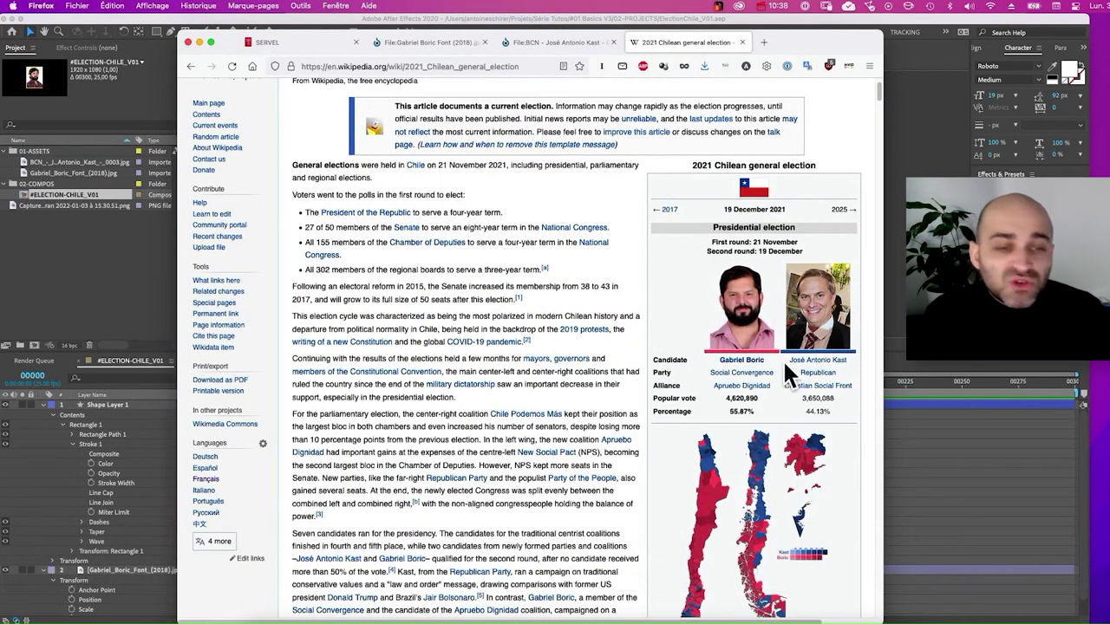
scroll(347, 208, "up", 3)
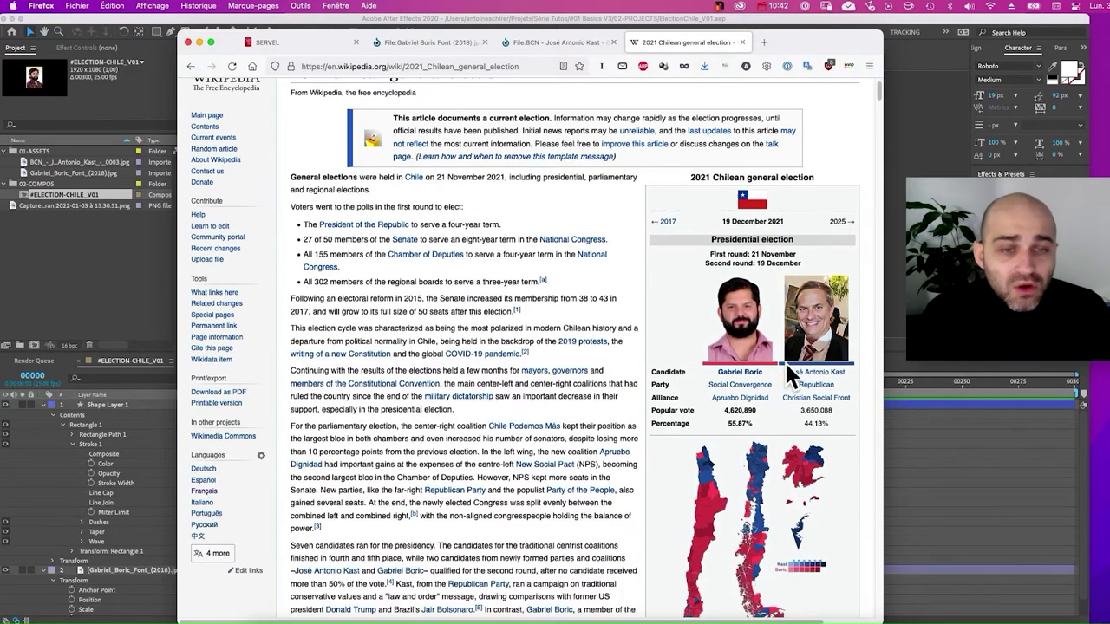
key("super+plus")
key("super+plus")
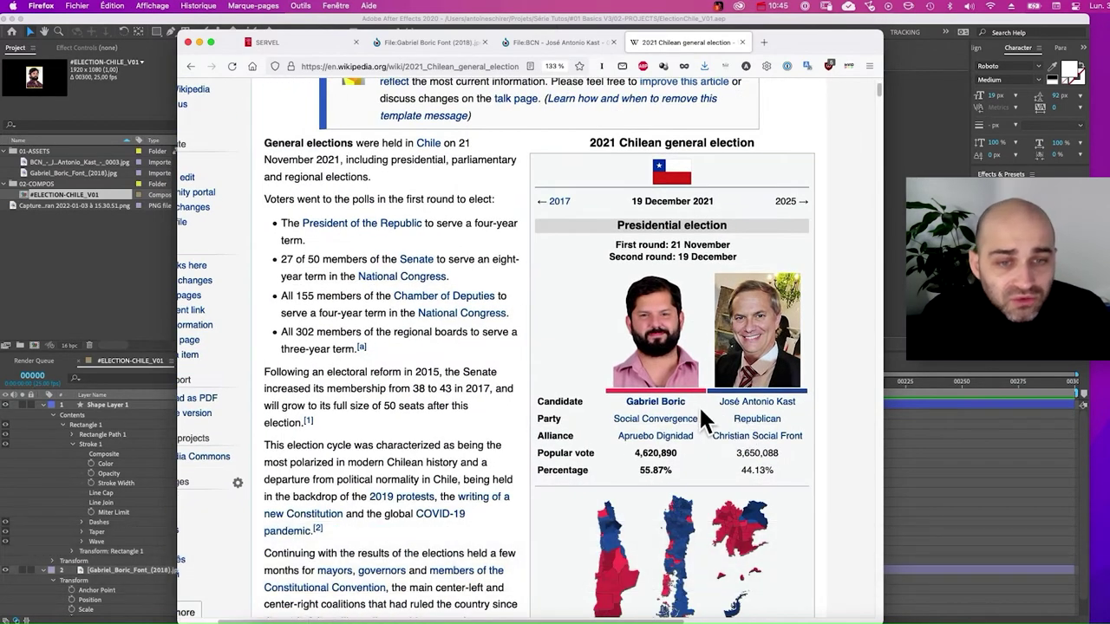
Capture a screenshot of the red and blue bars under the candidates' portraits and save it in the 01-ASSETS folder.
key("shift+super")
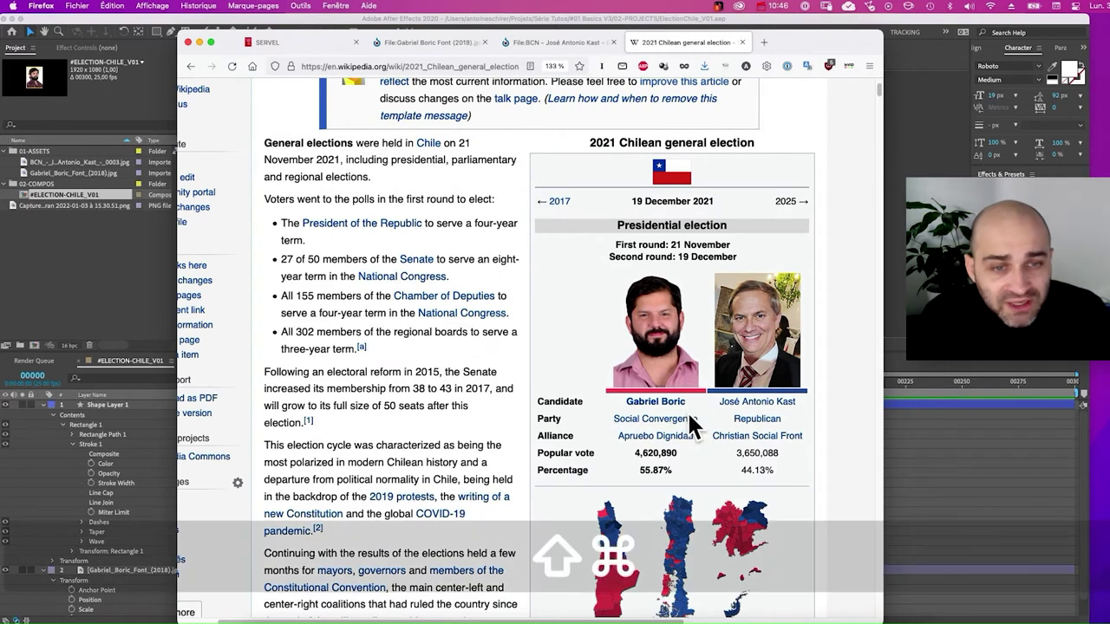
key("shift+super+4")
left_click_drag(685, 373, 718, 425)
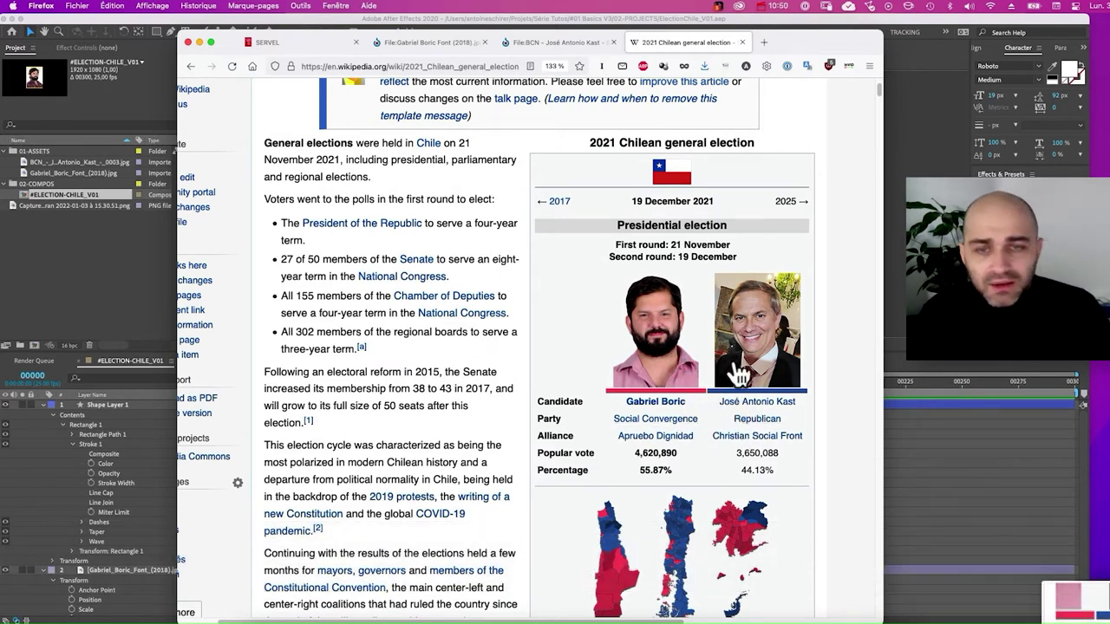
left_click_drag(1073, 597, 642, 357)
Import the 15.32.12 screenshot from Finder into the After Effects project and delete the older 15.30.51 capture.
key("super+Tab")
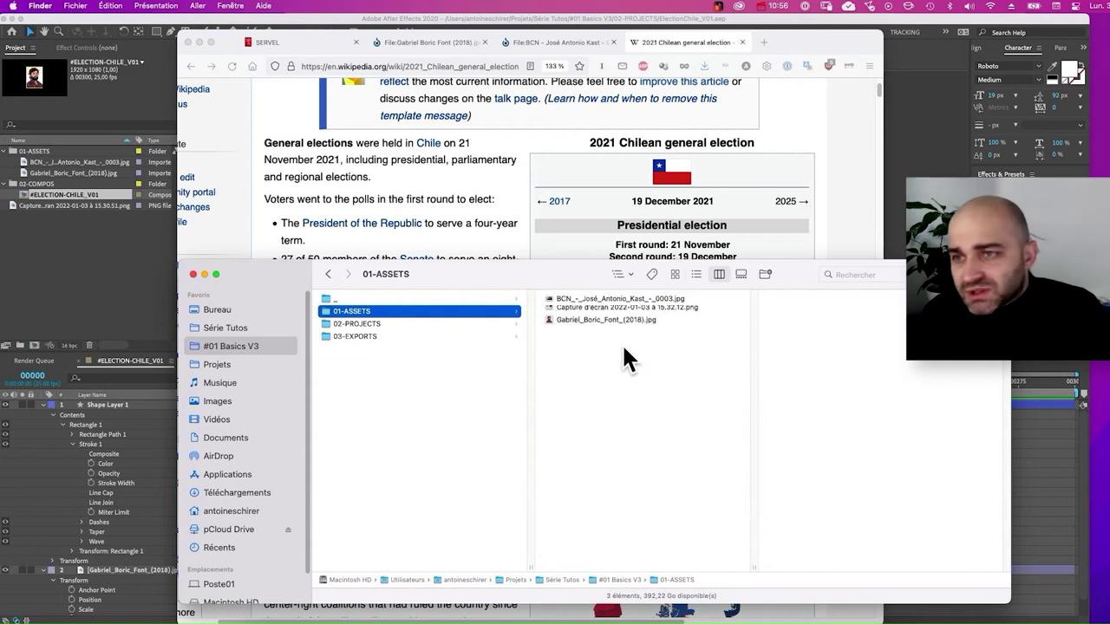
left_click_drag(587, 315, 76, 251)
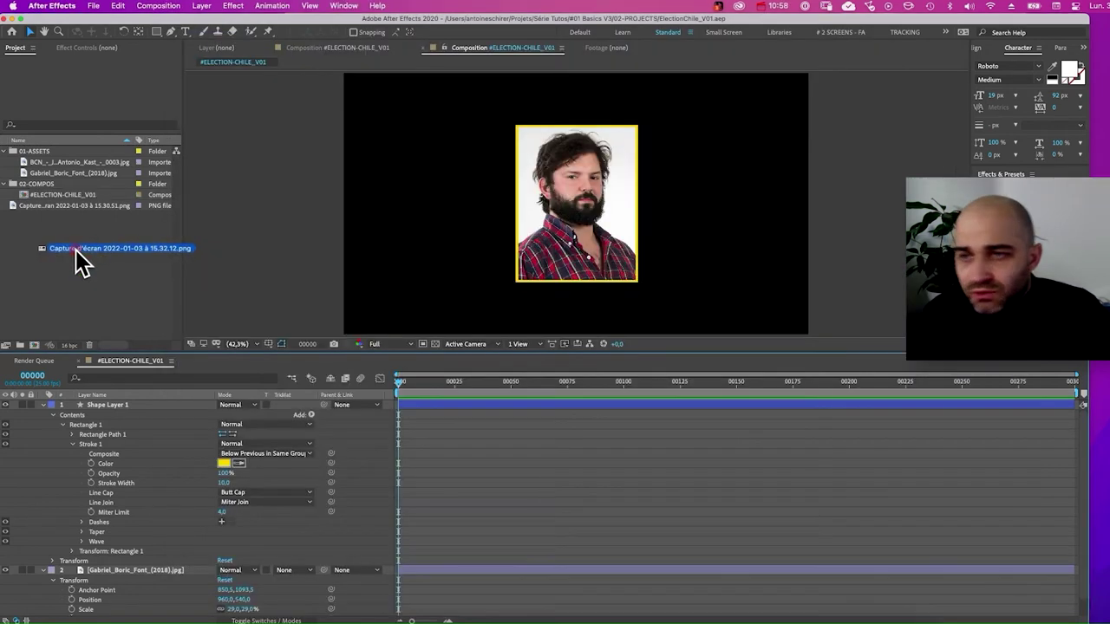
left_click_drag(75, 249, 99, 280)
left_click(104, 206)
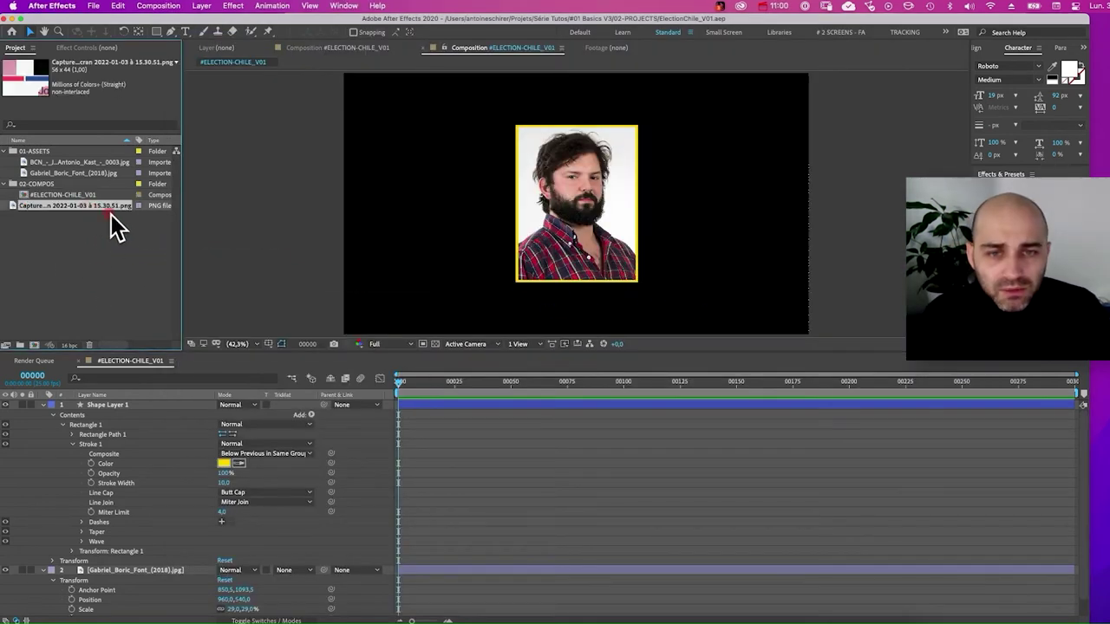
key("Delete")
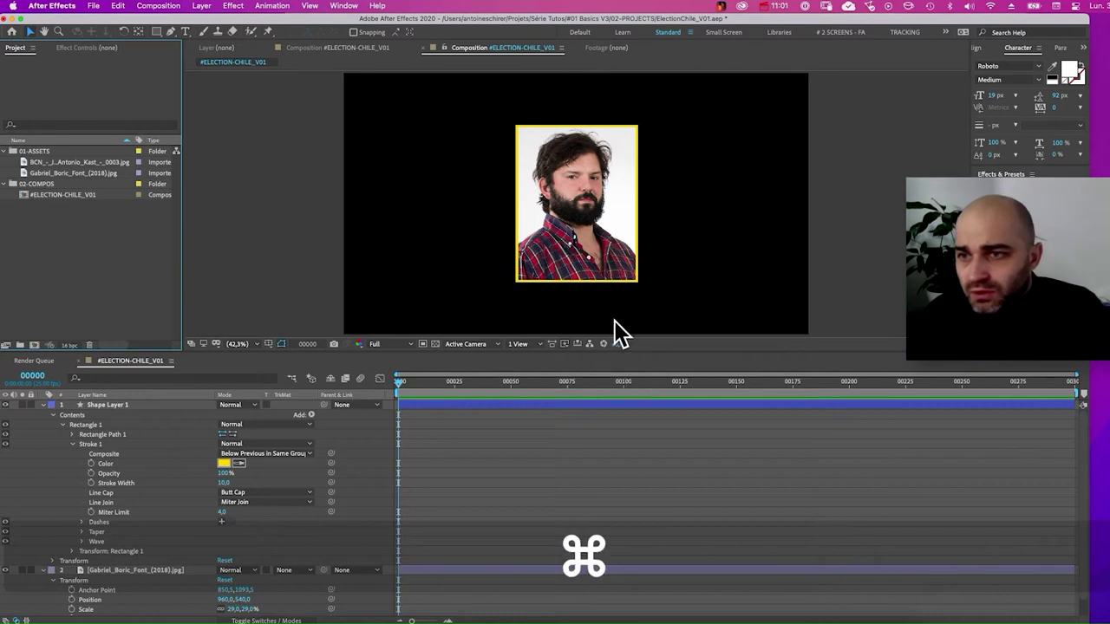
key("super+Tab")
left_click_drag(638, 326, 136, 260)
key("super+Tab")
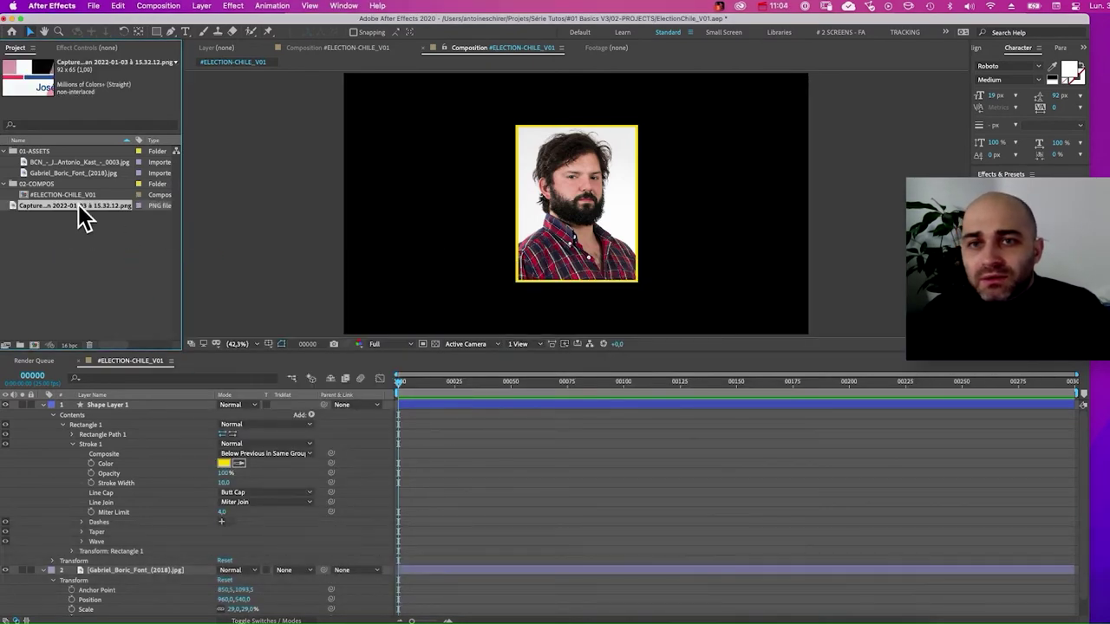
Place the screenshot in the composition's upper-left area, beside the photo, and scale it to 399%.
left_click_drag(96, 219, 414, 116)
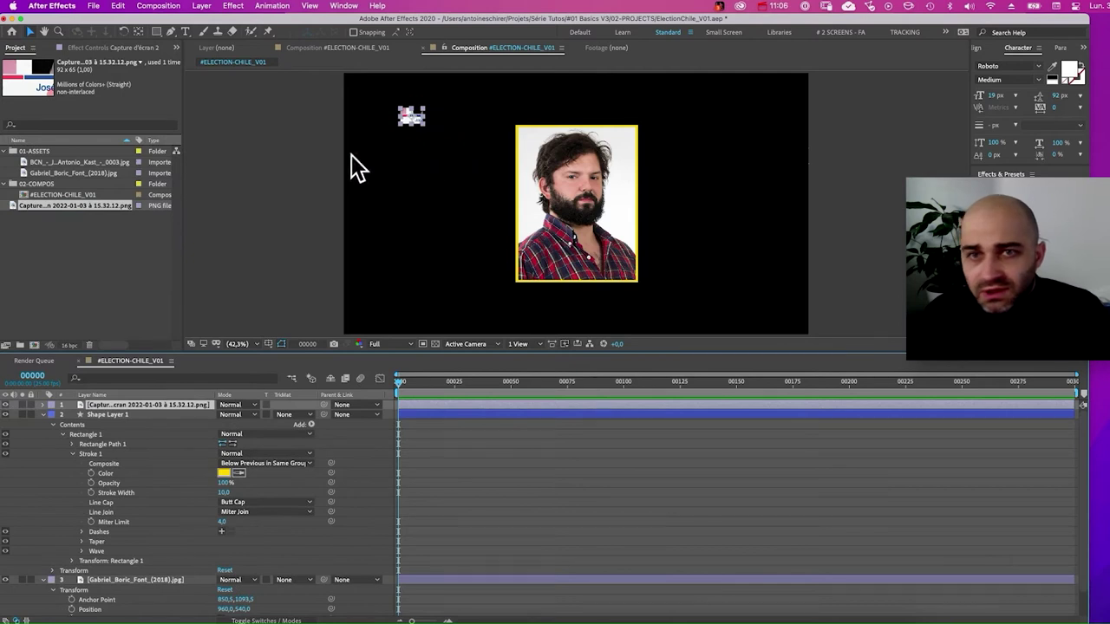
key("s")
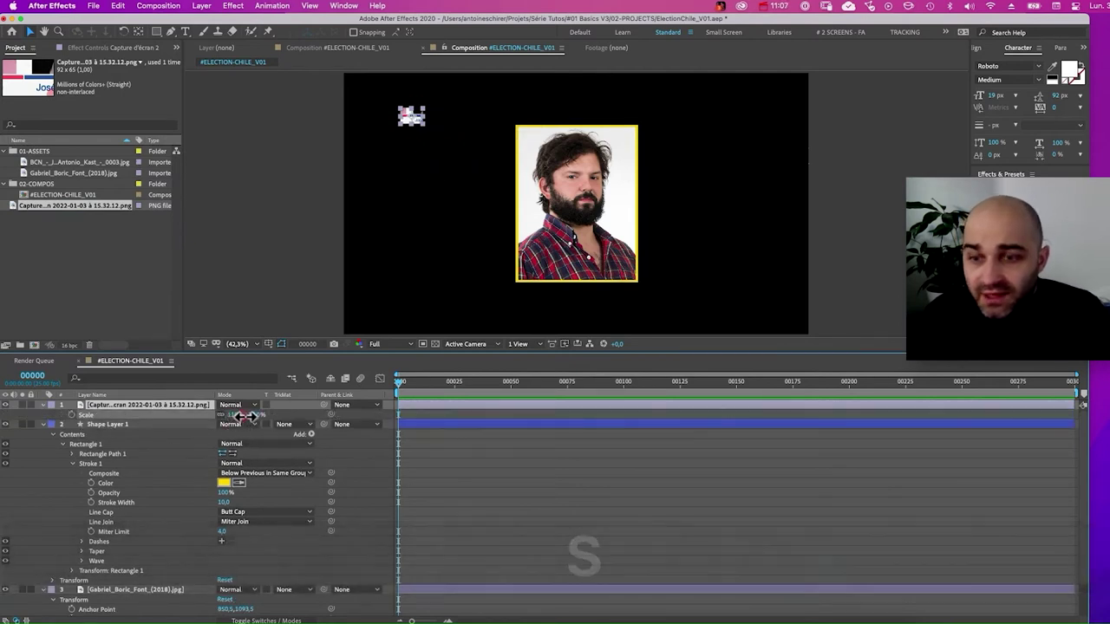
left_click_drag(241, 414, 377, 397)
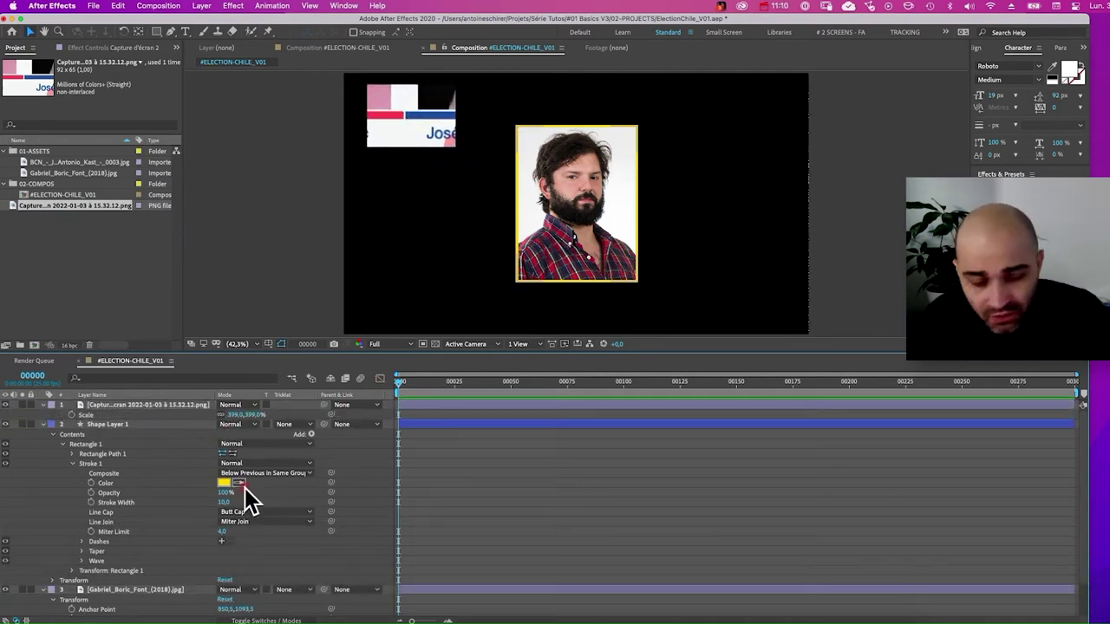
Rename the rectangle's shape layer BORDER and set its stroke colour by sampling the red bar in the screenshot.
left_click(108, 424)
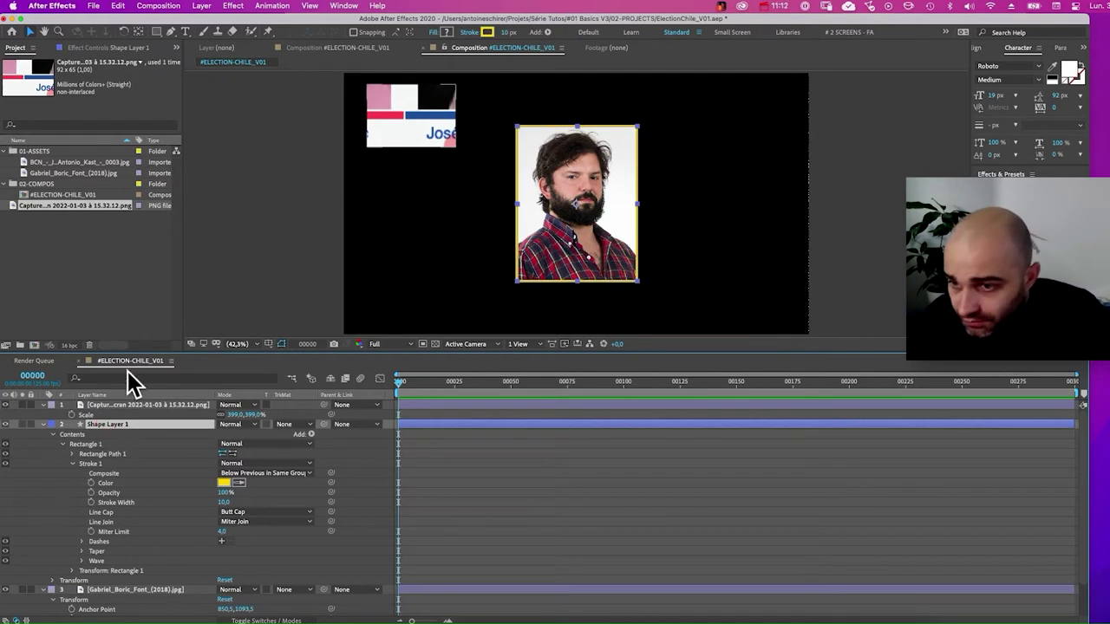
key("Return")
type("BOR")
type("DER")
key("Return")
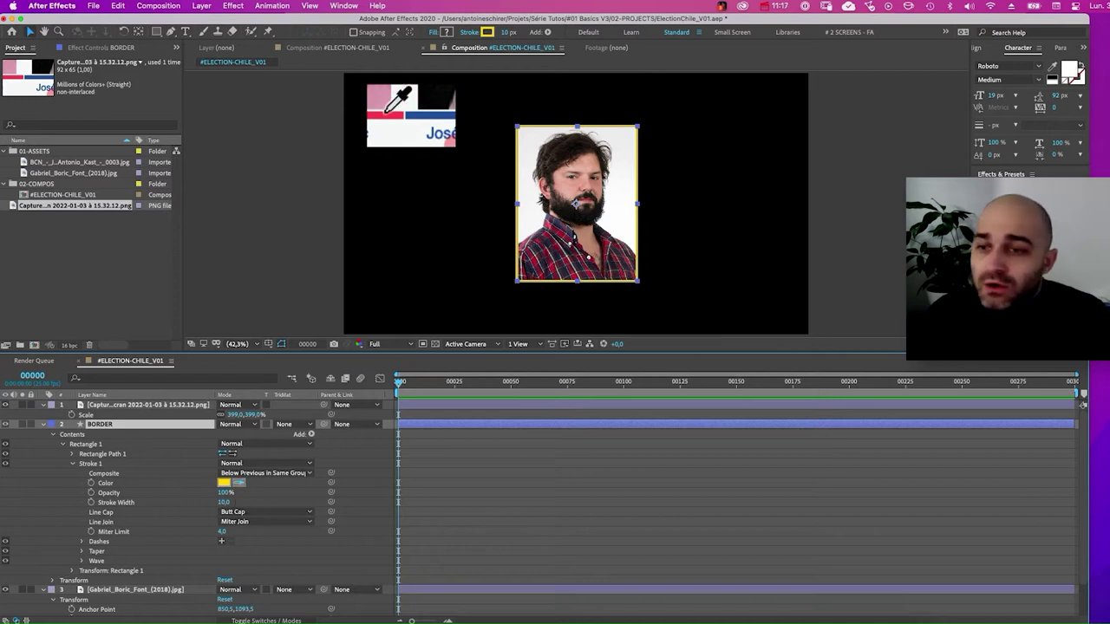
left_click(374, 108)
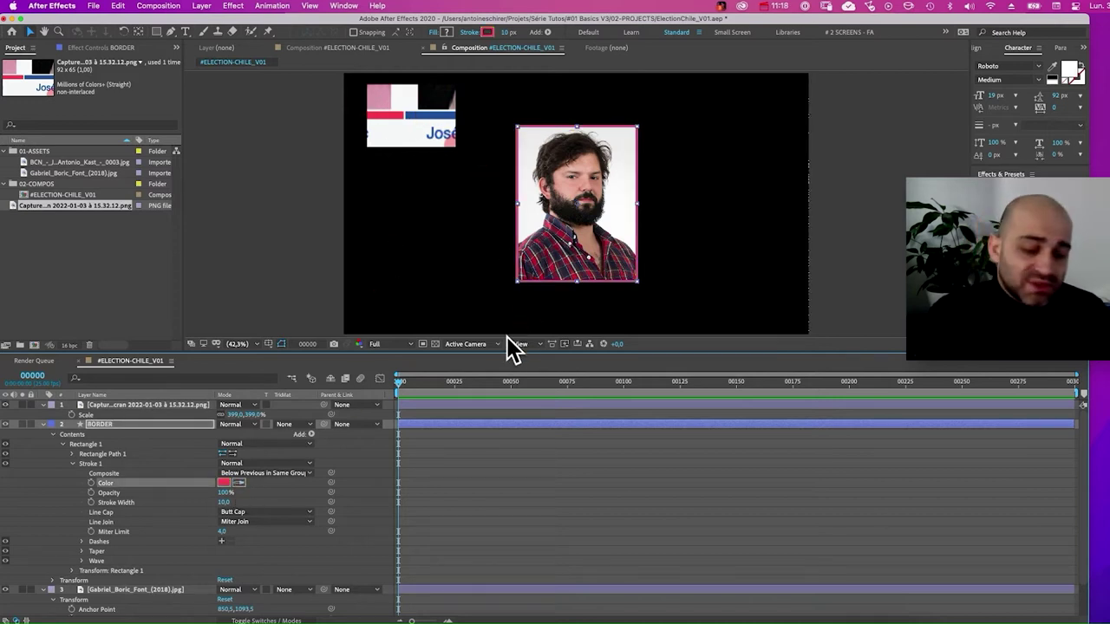
Delete the screenshot layer from the composition and collapse the properties of the remaining layers.
left_click(117, 408)
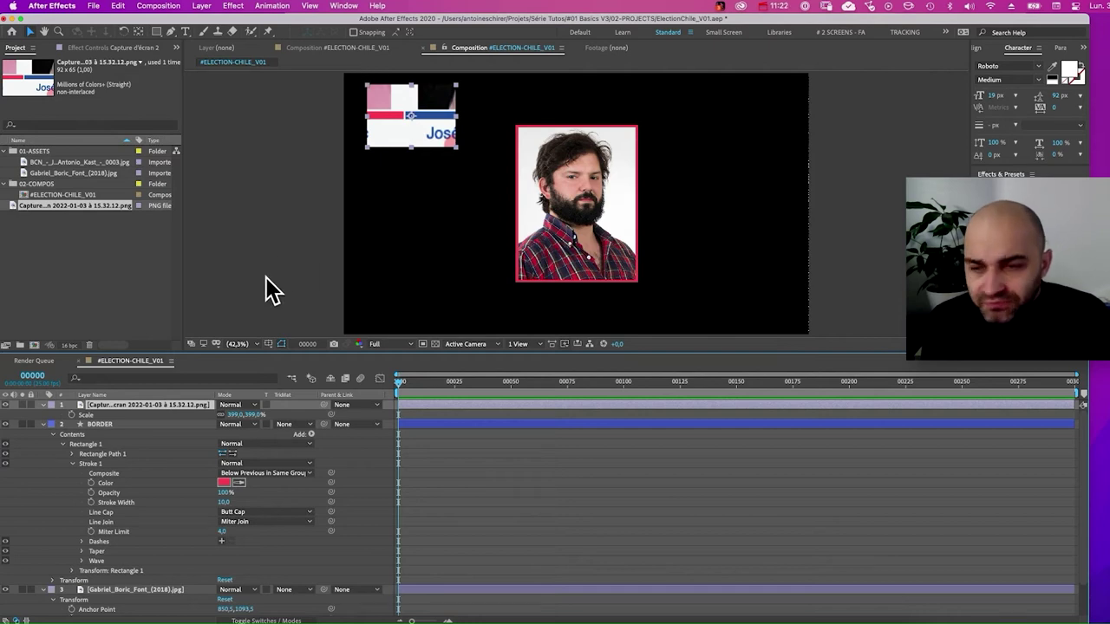
key("u")
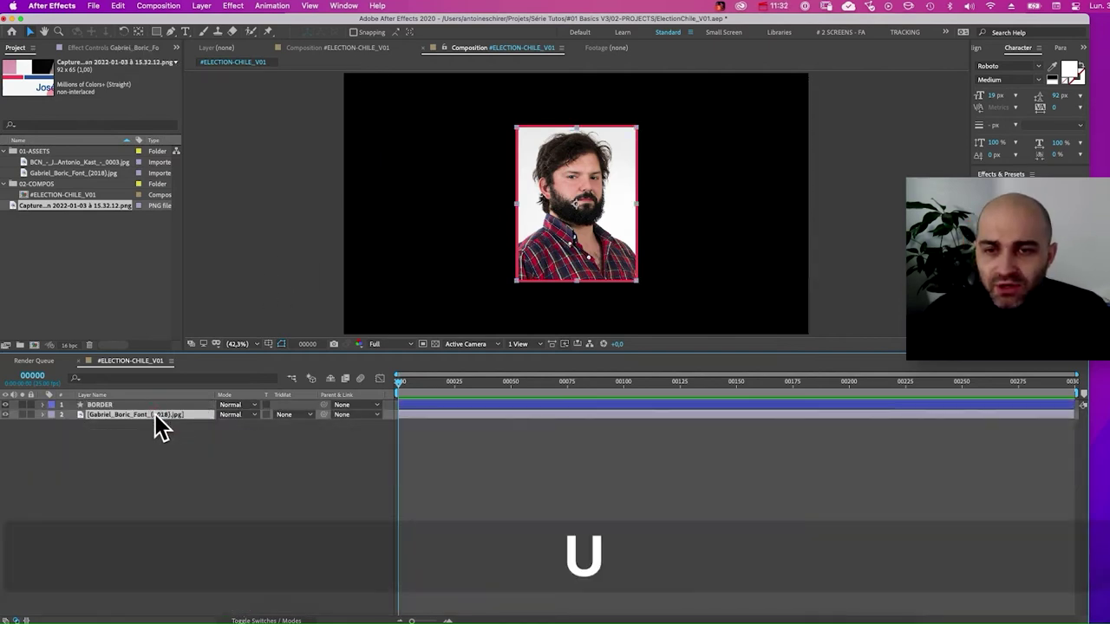
key("Delete")
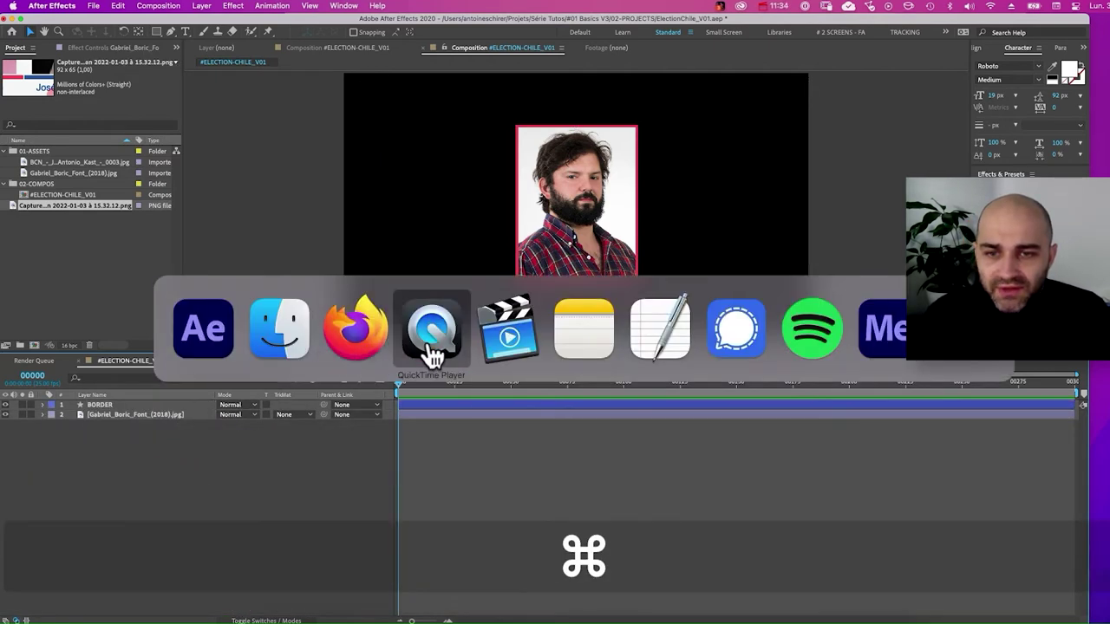
After checking the QuickTime reference, draw a photo-wide paragraph text box just below the portrait and enter the placeholder "qsdqsdqsd".
key("super+Tab")
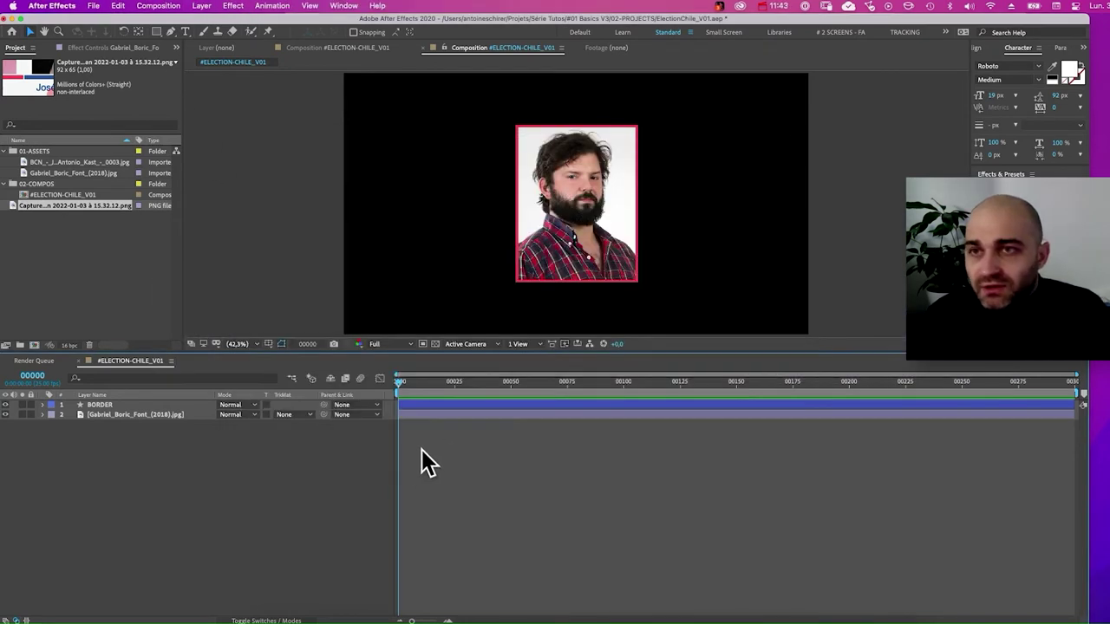
left_click(185, 31)
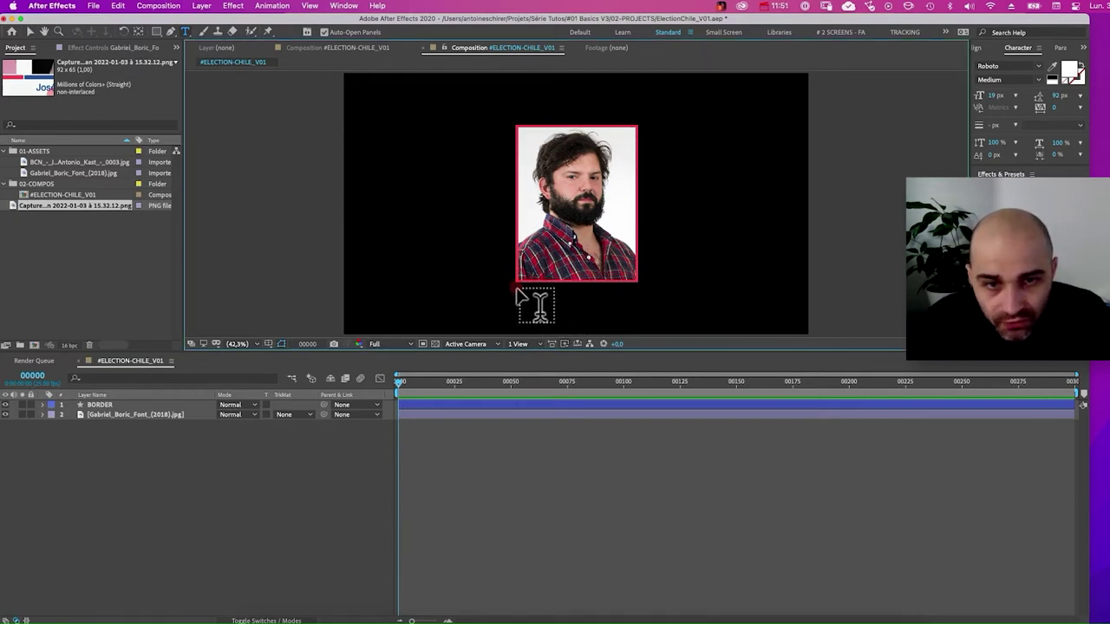
left_click_drag(515, 289, 567, 304)
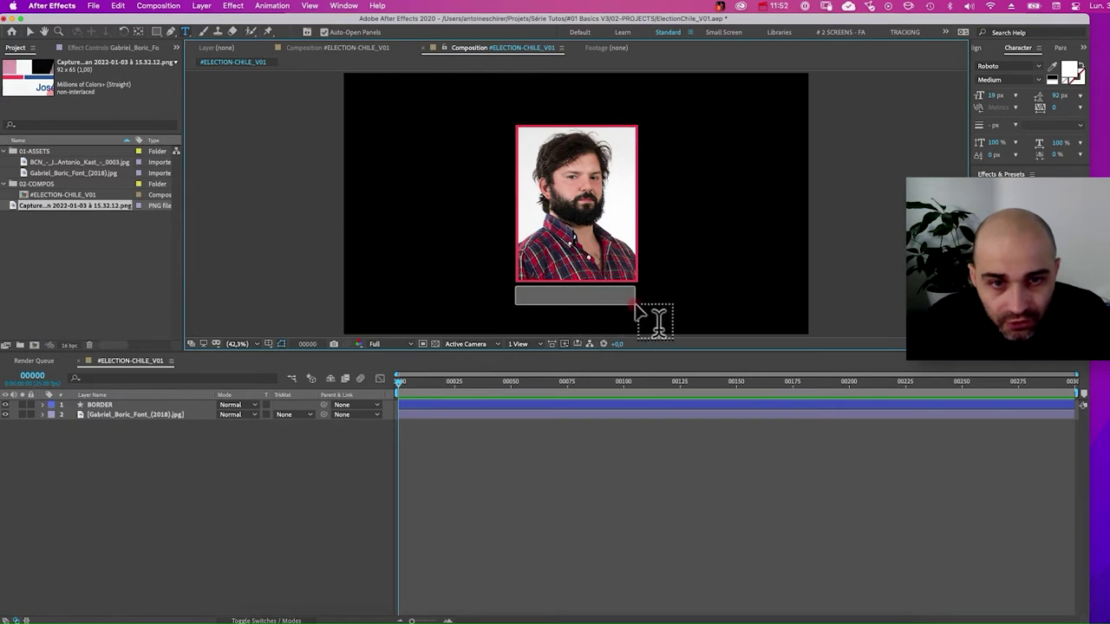
left_click_drag(634, 304, 639, 319)
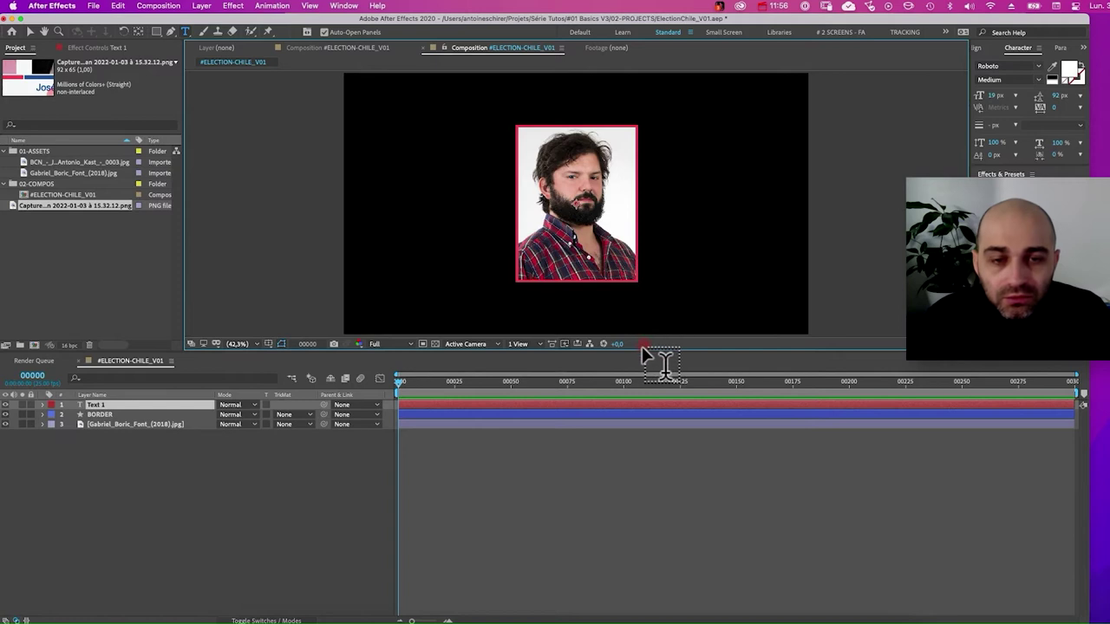
key("super+z")
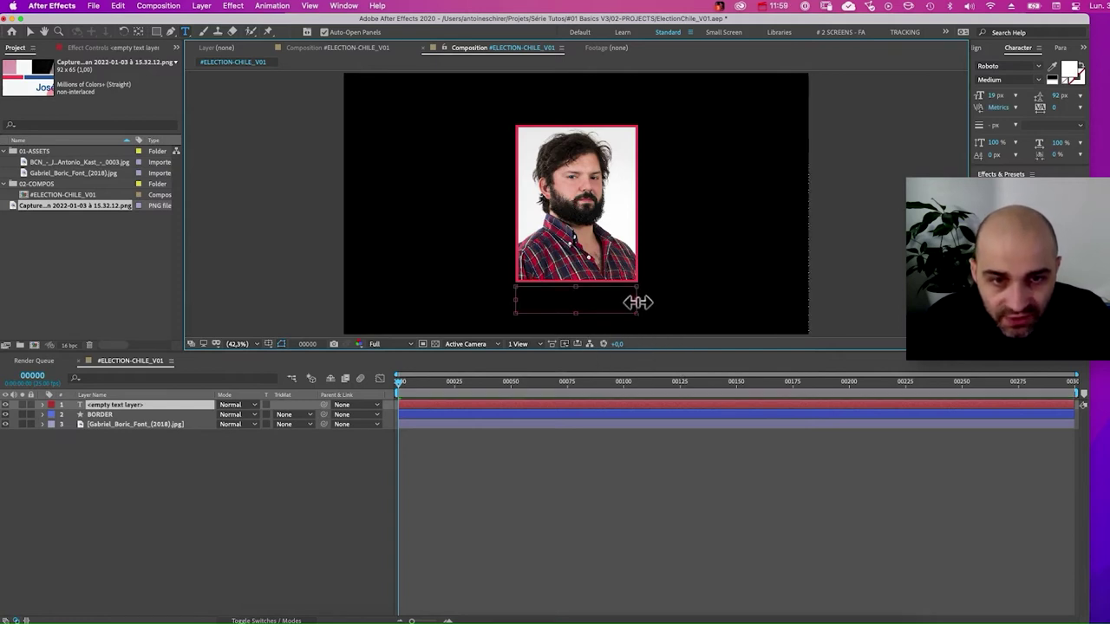
type("qsdqsdqsd")
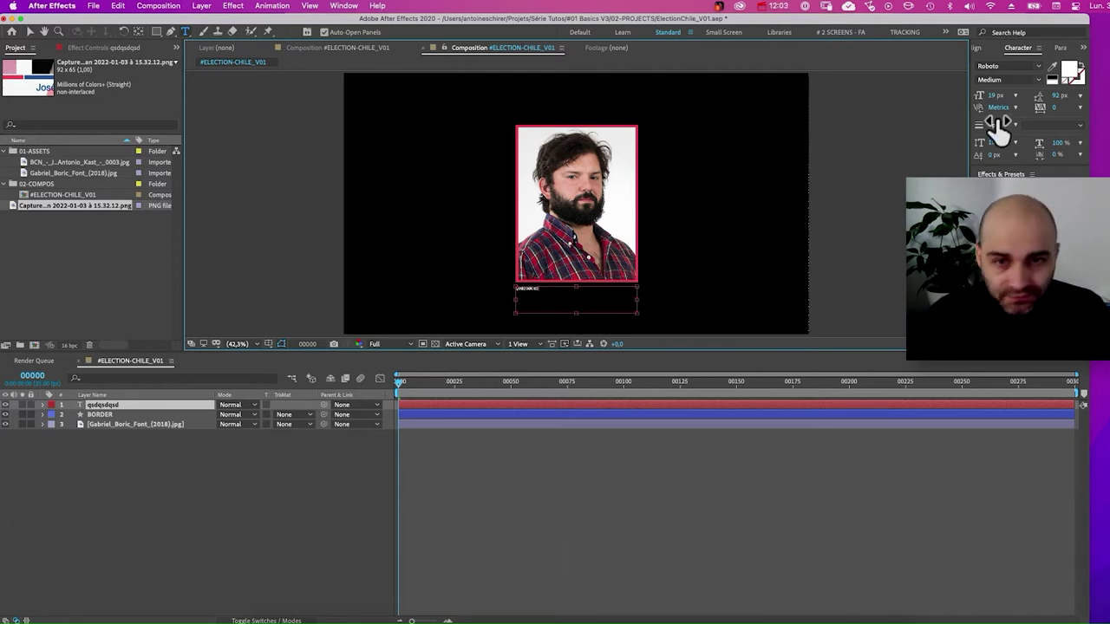
Copy "Gabriel Boric" from the Wikipedia infobox in Firefox and paste it over the placeholder text in After Effects.
key("super+Tab")
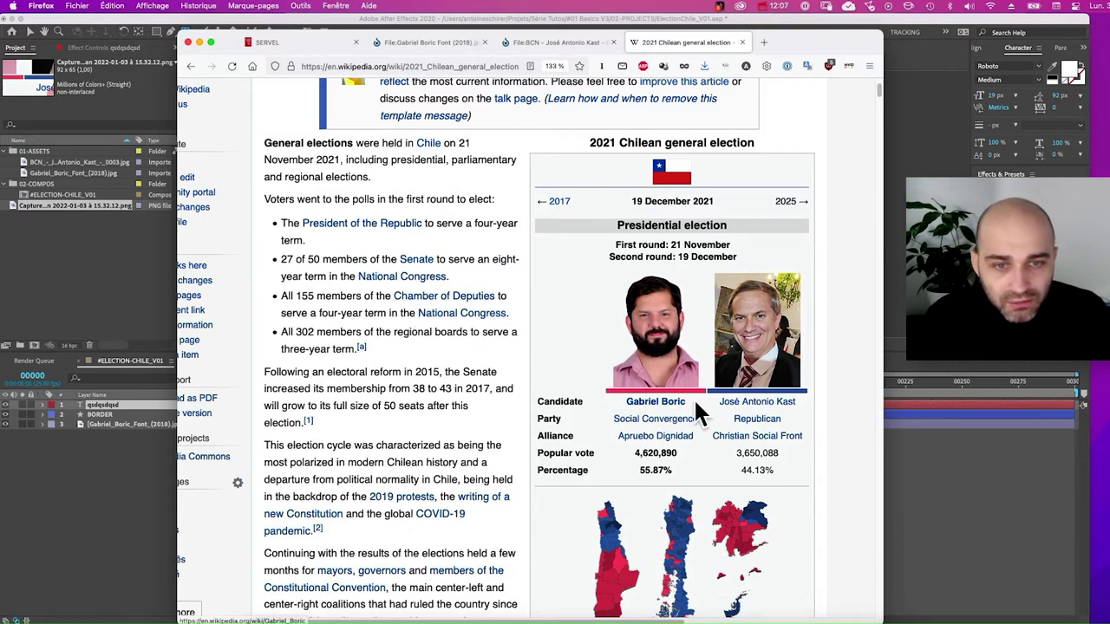
triple_click(694, 400)
key("super+c")
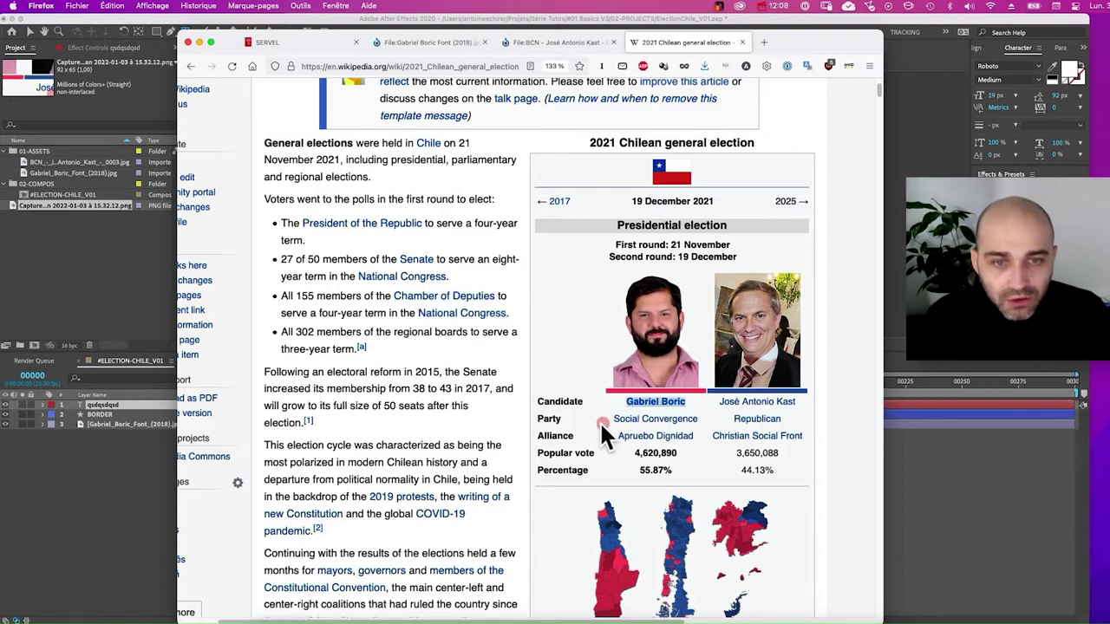
key("super+Tab")
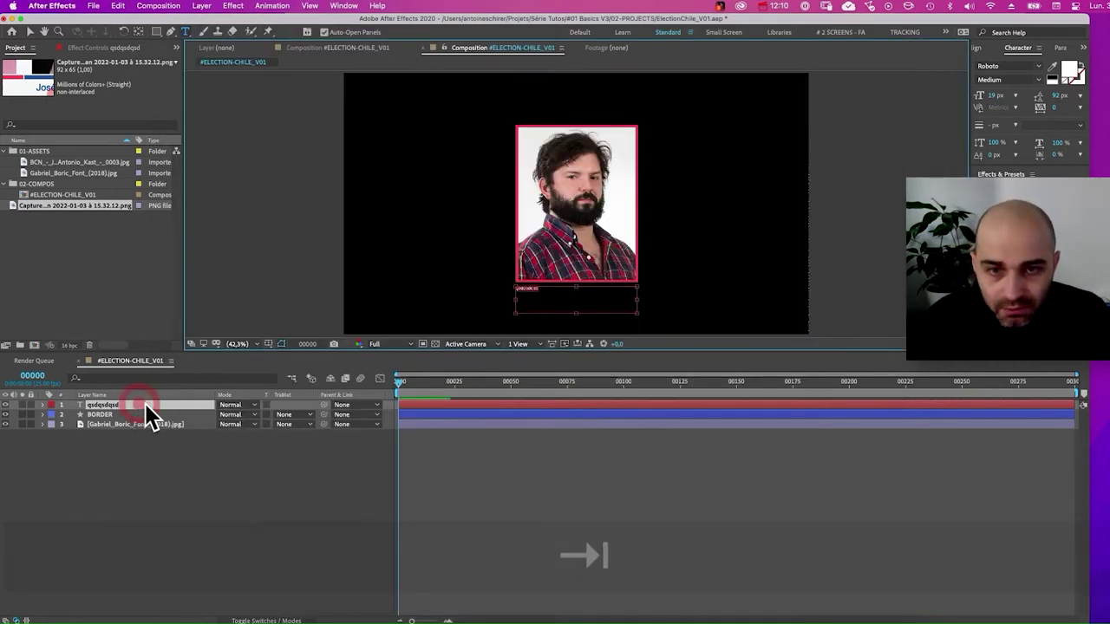
key("super+v")
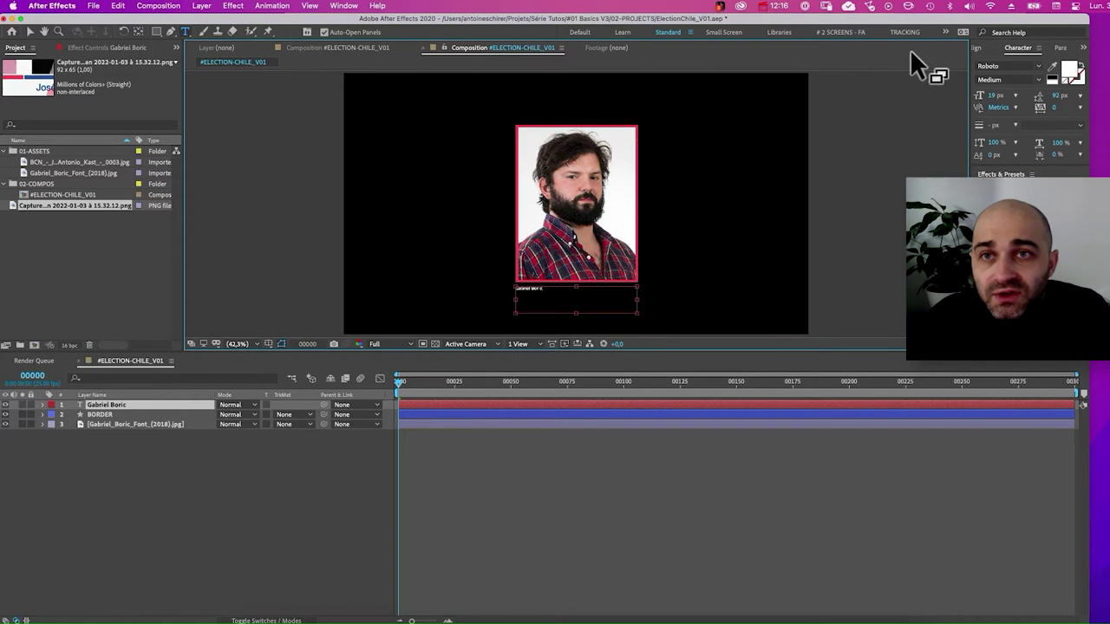
Set the Gabriel Boric caption's font size to 52 px and centre-align its paragraph.
left_click(343, 7)
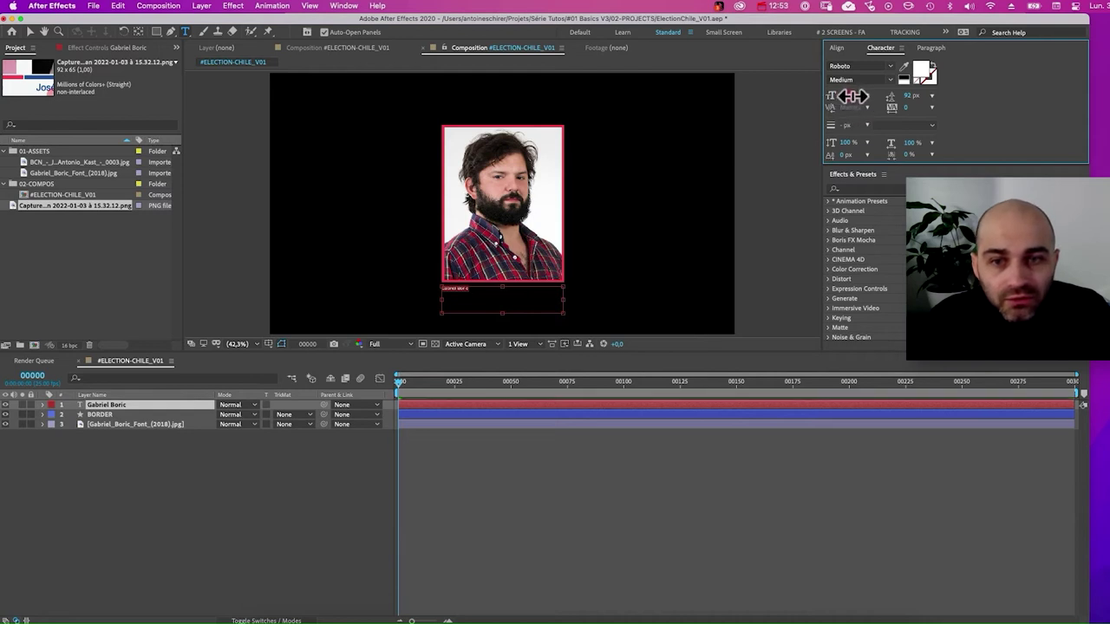
left_click_drag(854, 95, 867, 97)
left_click(928, 48)
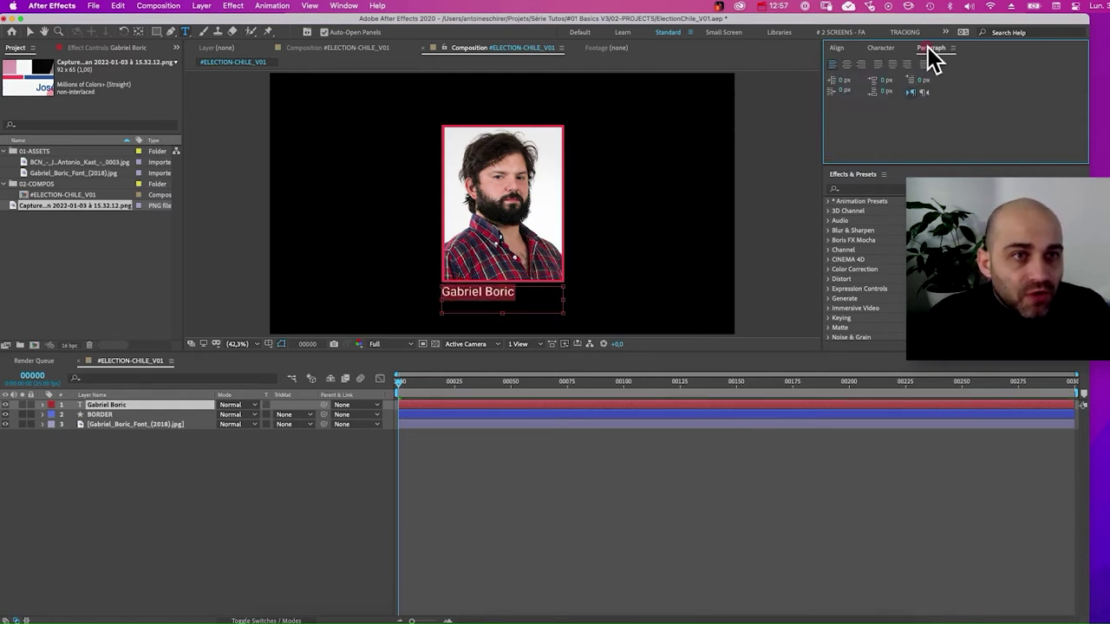
left_click(356, 7)
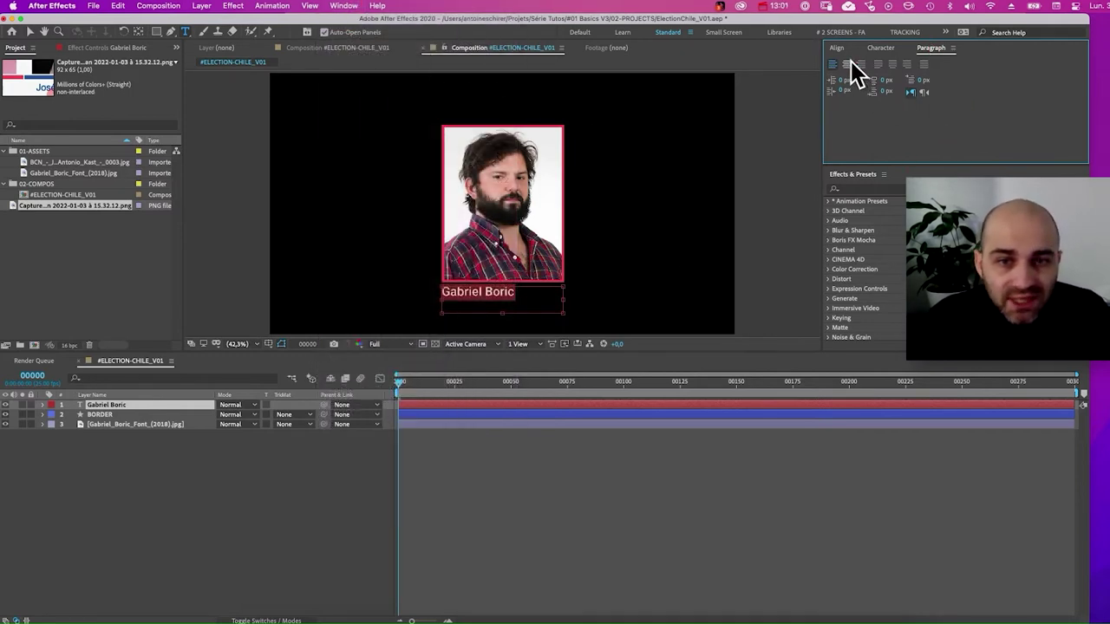
left_click(847, 64)
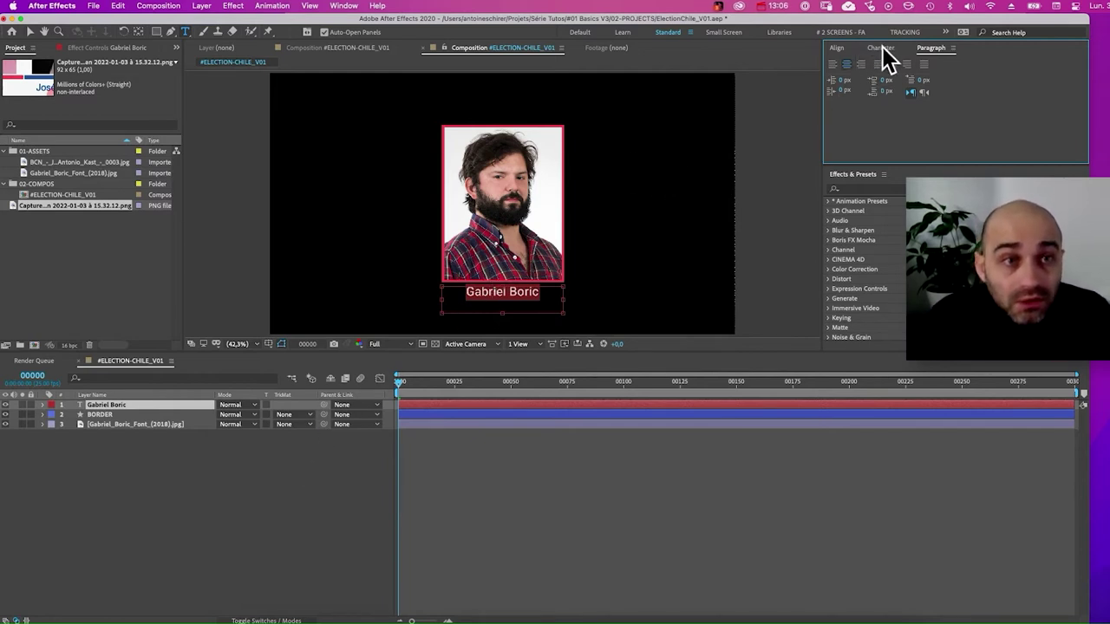
Set the name caption's font style to Roboto Black and compare it with the QuickTime reference.
left_click(881, 49)
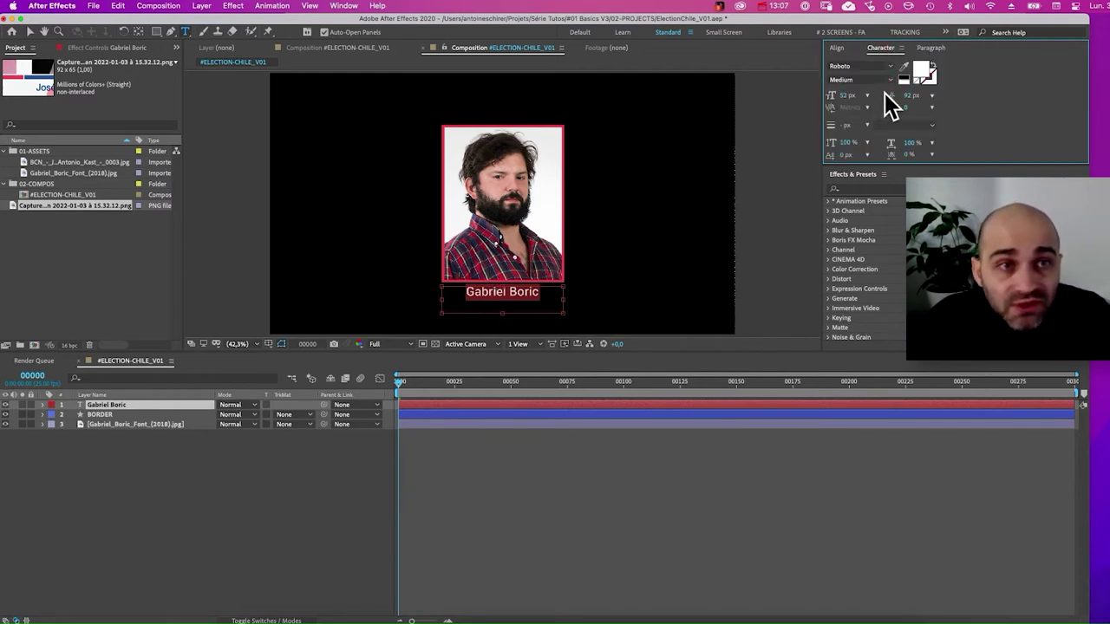
left_click(893, 81)
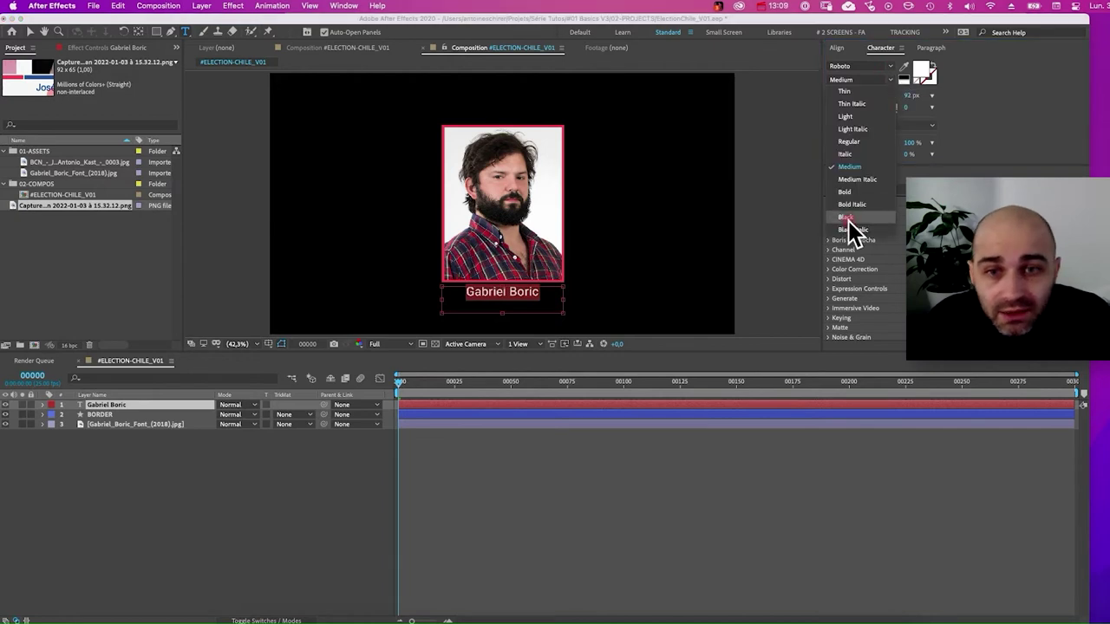
left_click(854, 223)
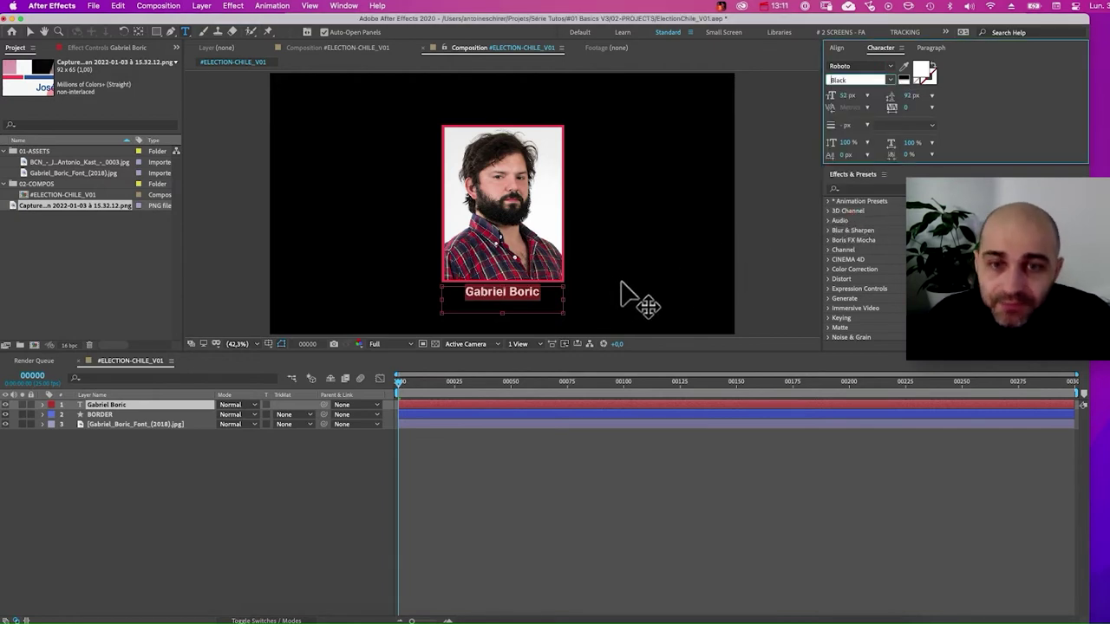
left_click_drag(466, 295, 503, 312)
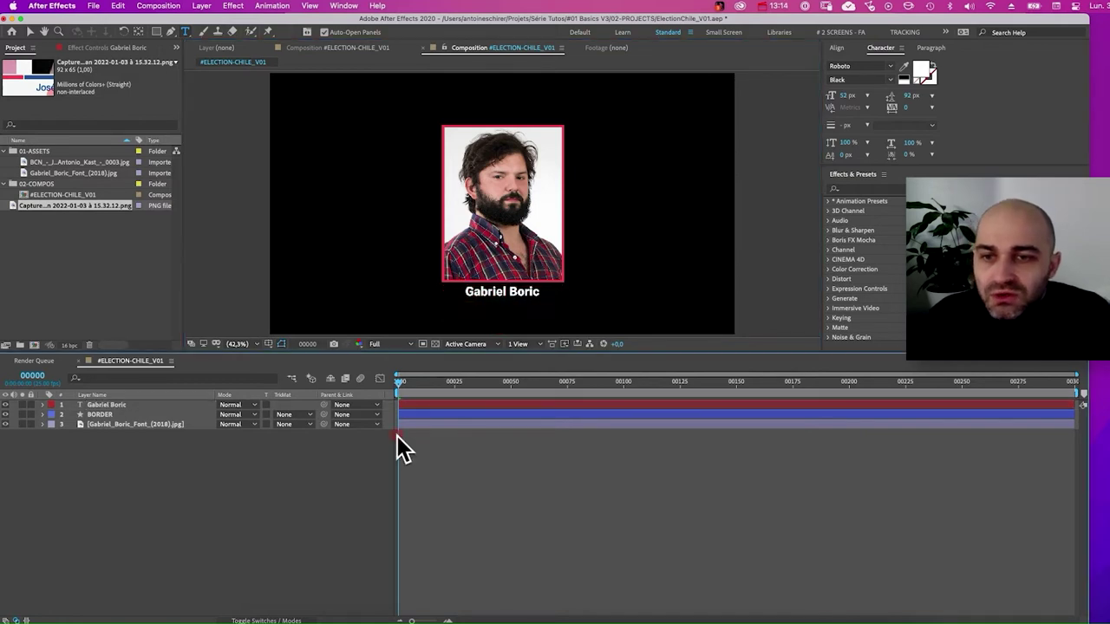
key("super+Tab")
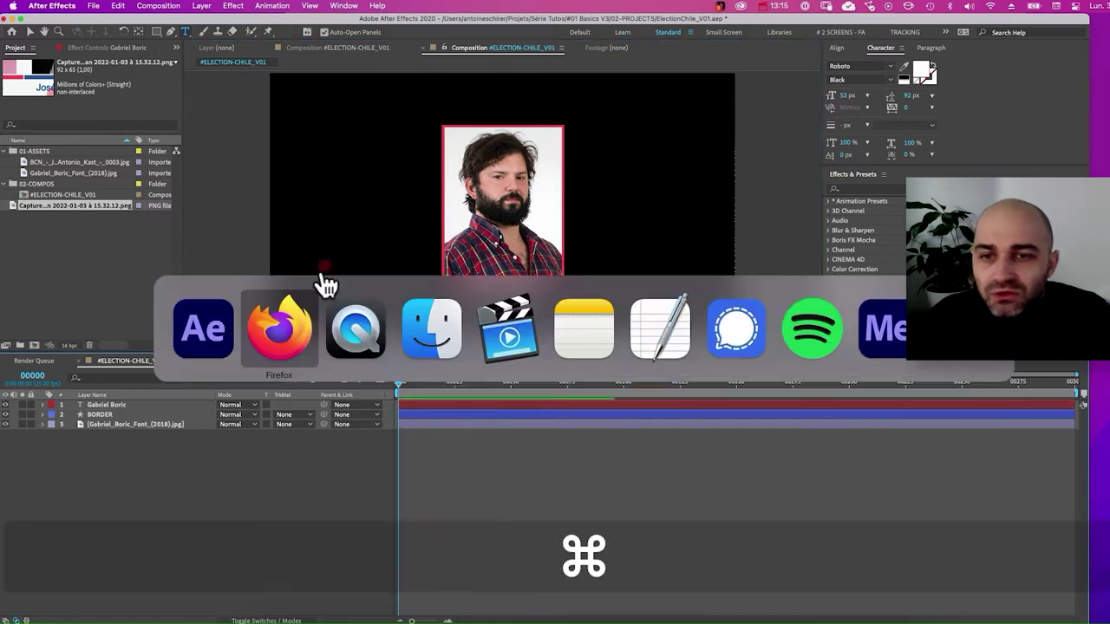
left_click(330, 346)
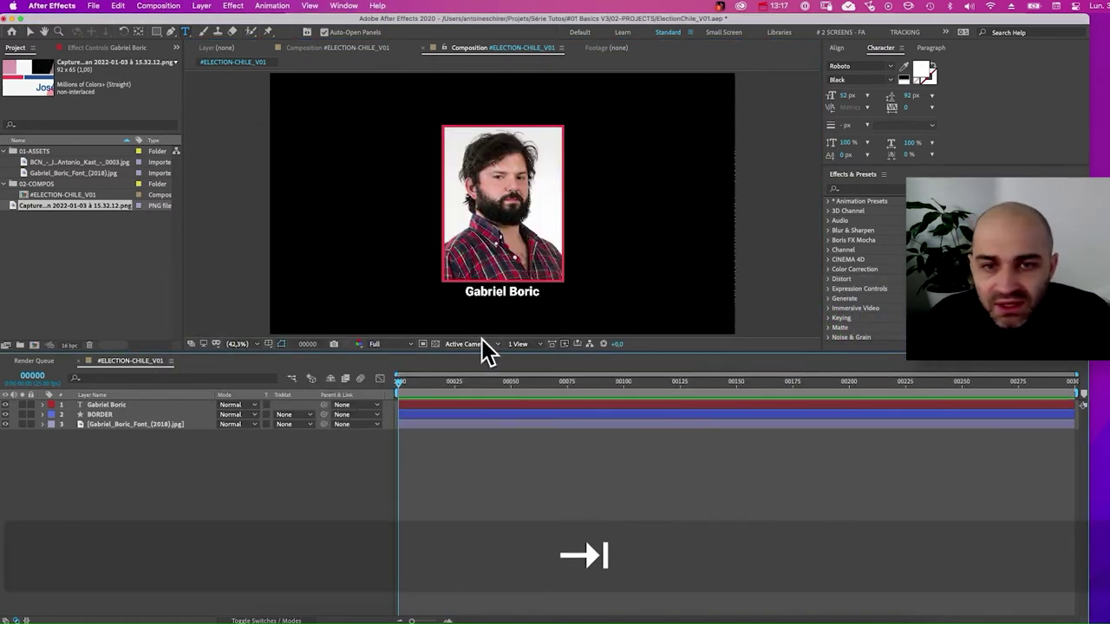
Lower the Gabriel Boric text layer slightly below the portrait by setting its vertical position to 949.
key("v")
left_click(508, 293)
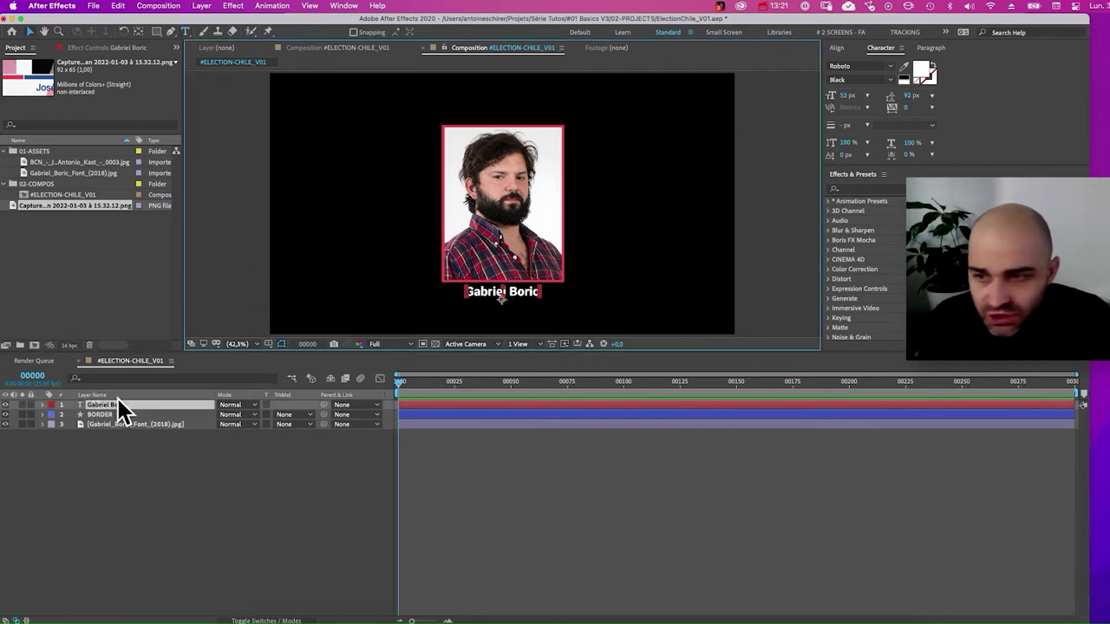
left_click(43, 404)
left_click(52, 425)
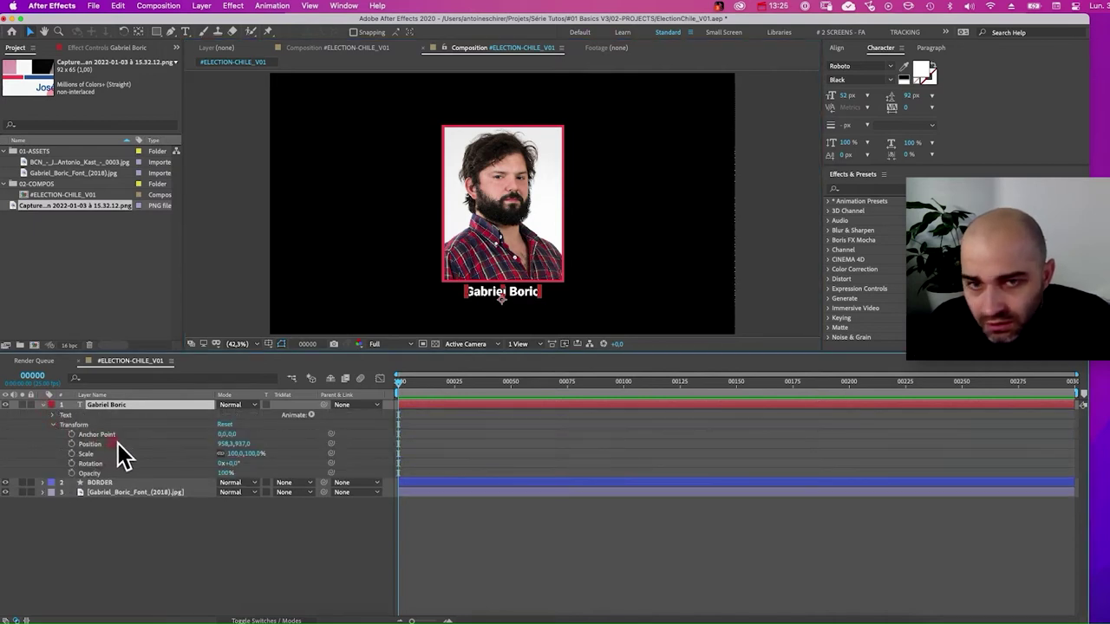
left_click_drag(247, 444, 250, 443)
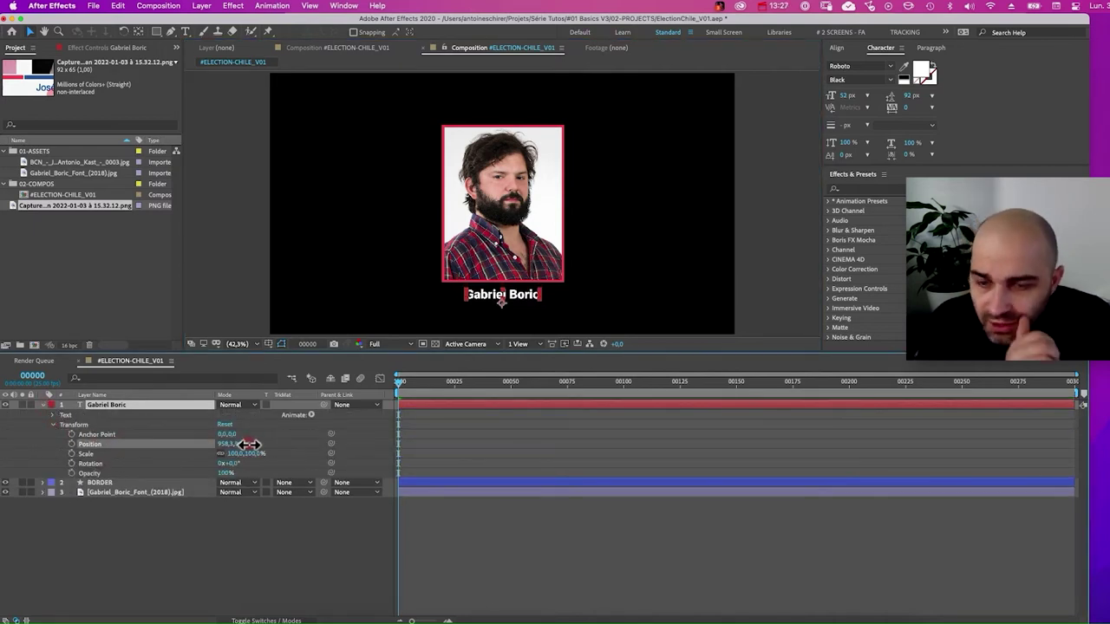
left_click(243, 445)
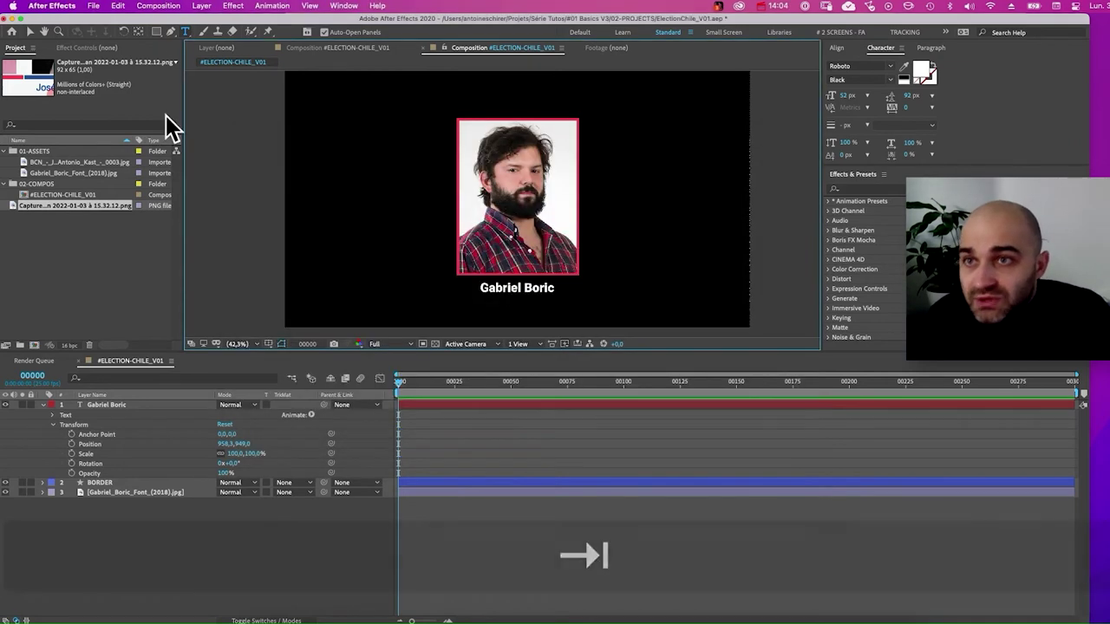
Draw a photo-wide paragraph text box under the name, enter "55.87%" and check it against the QuickTime reference.
left_click_drag(458, 295, 580, 317)
type("5")
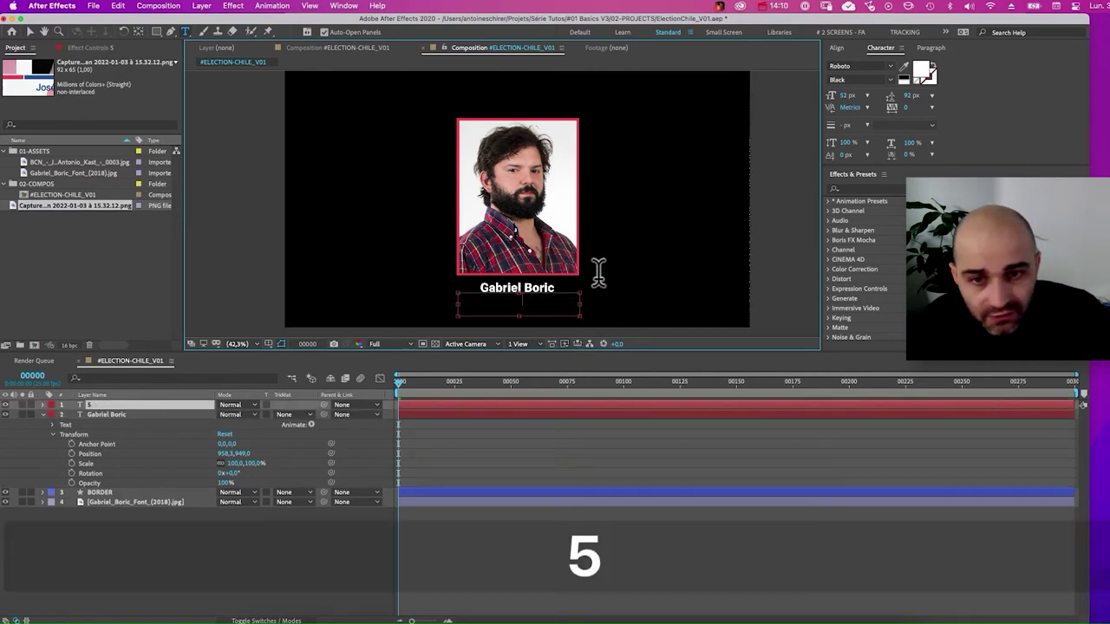
type("5.87%")
key("super+Tab")
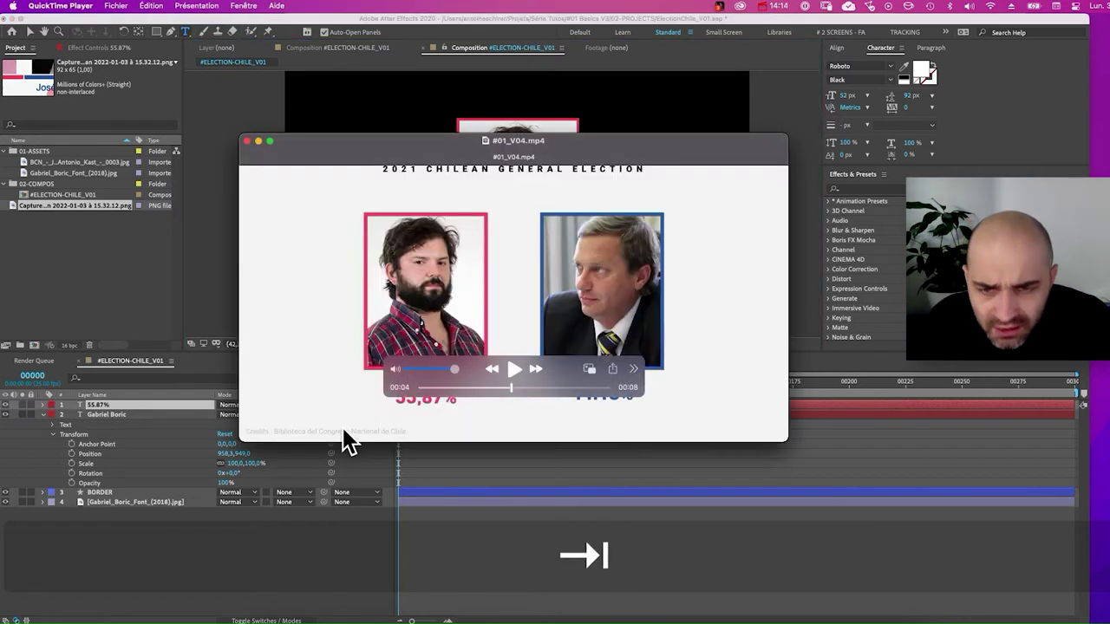
key("super+Tab")
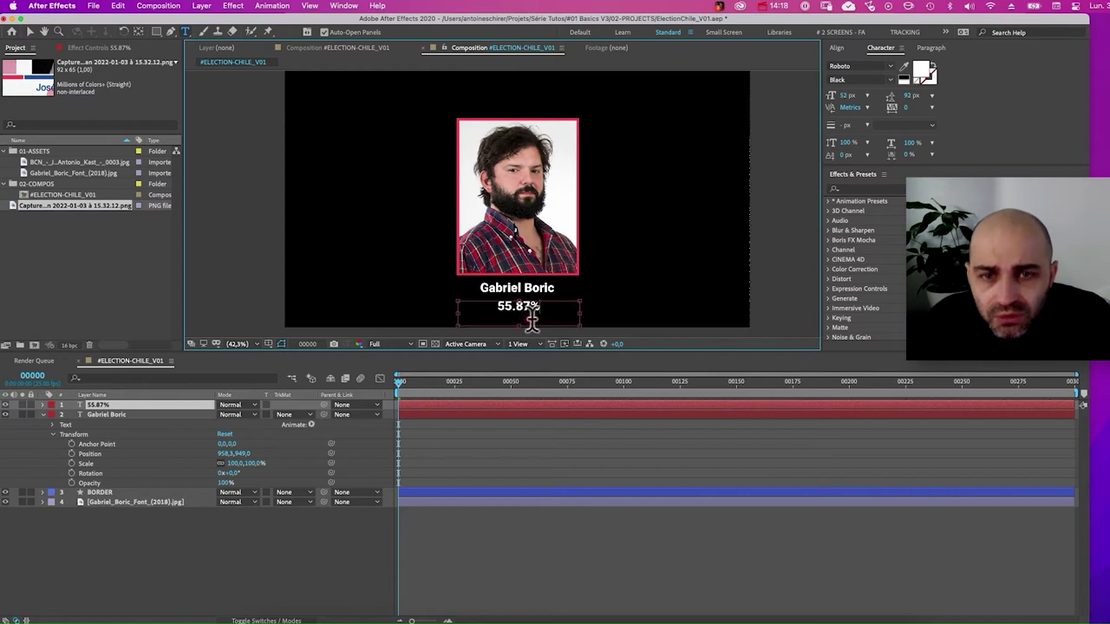
Colour the whole percentage text by sampling the portrait's red border and set its font size to 88 px.
key("super+a")
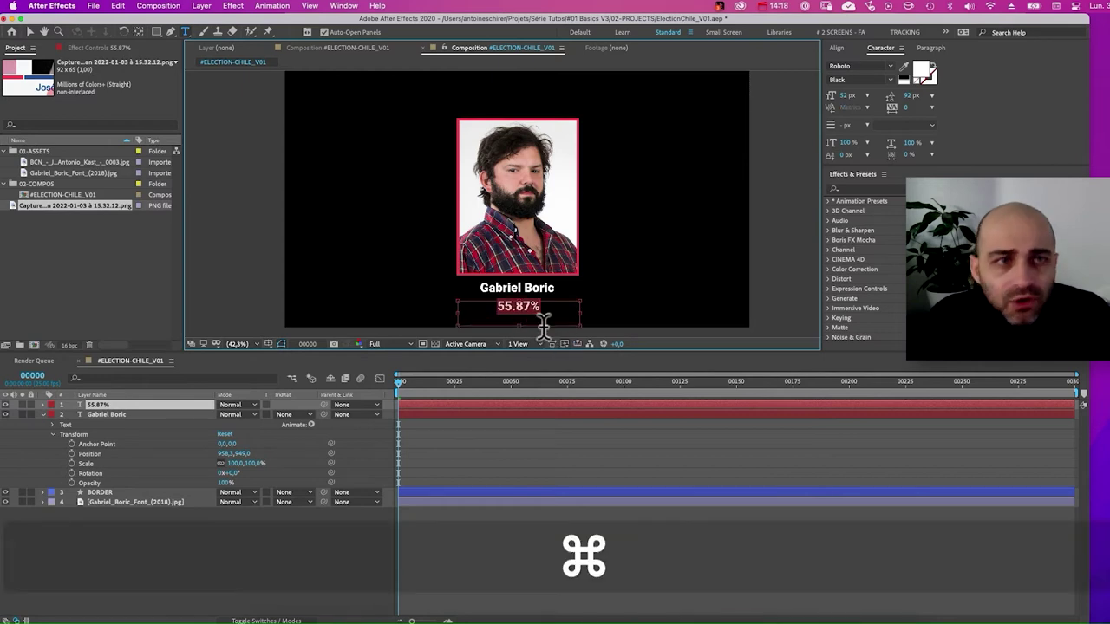
left_click(904, 67)
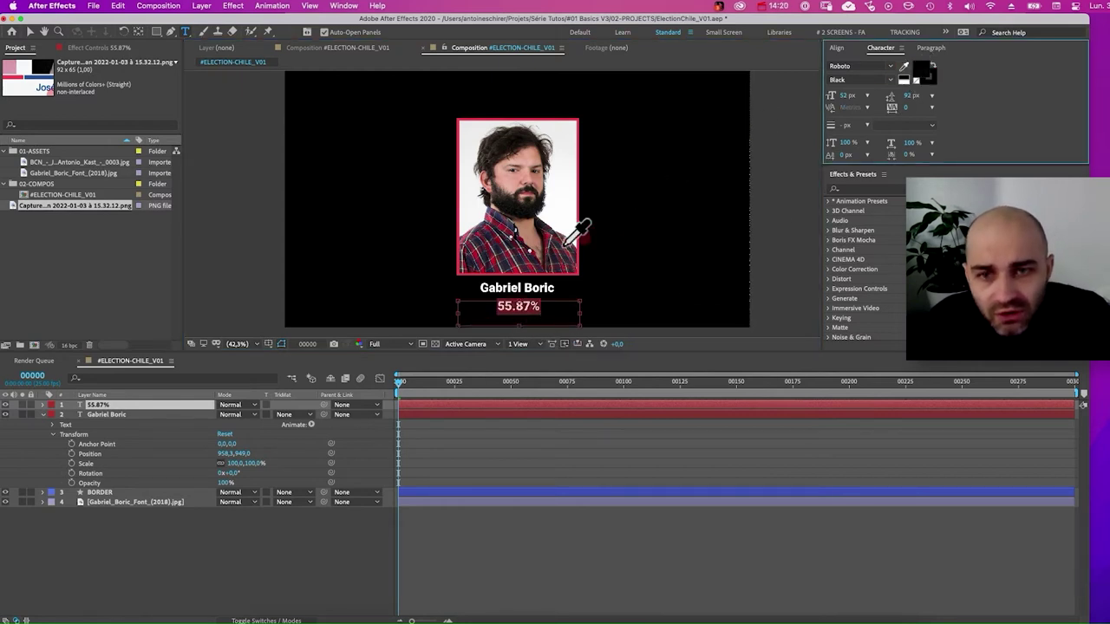
left_click(460, 273)
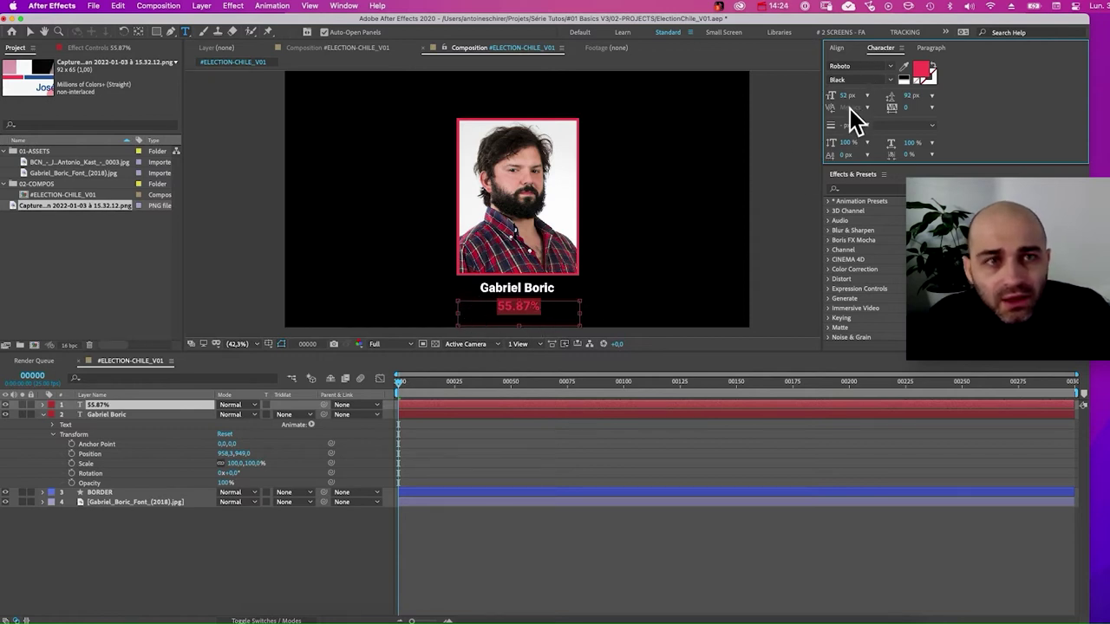
left_click_drag(848, 96, 864, 93)
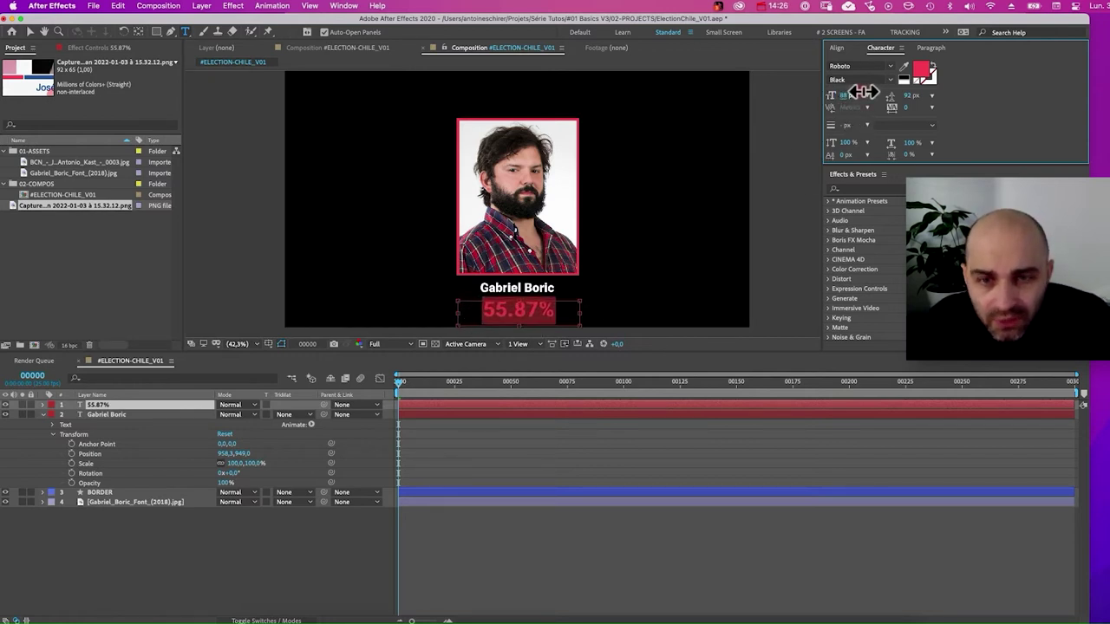
left_click(264, 555)
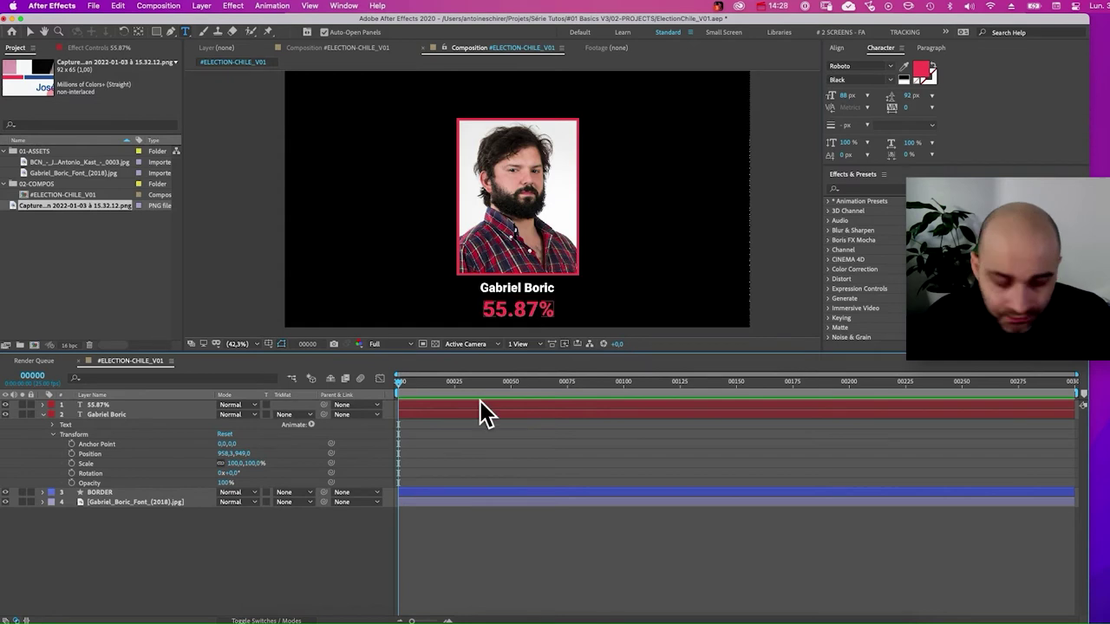
Nudge the 55.87% text slightly upward, closer to the name caption, and deselect it with the whole frame in view.
key("super+equal")
key("super+equal")
key("super+equal")
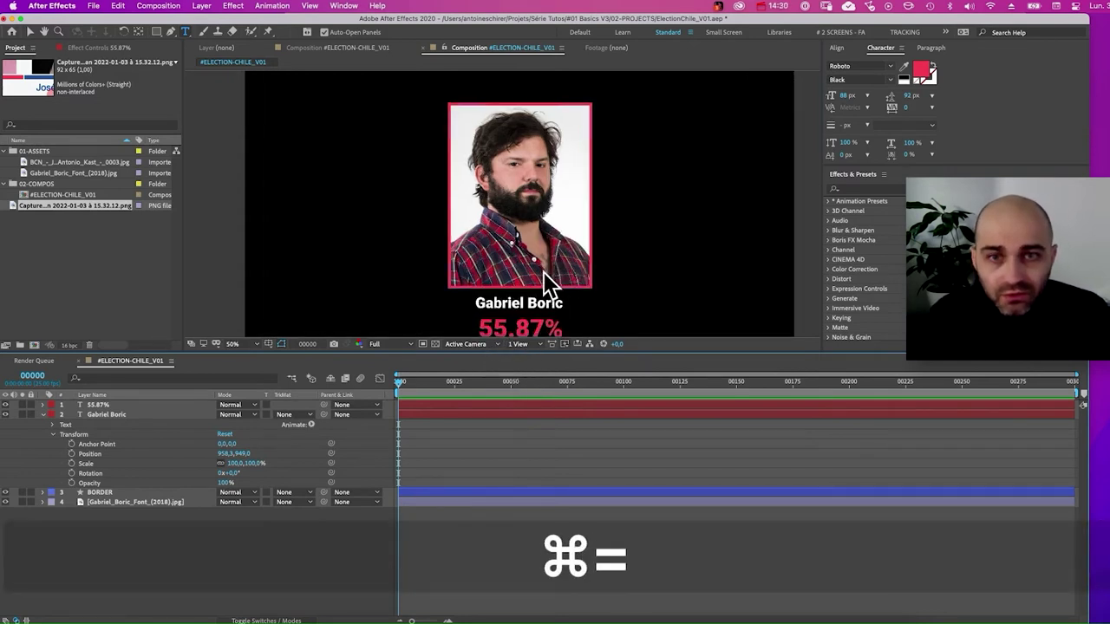
key("space")
left_click_drag(549, 315, 533, 144)
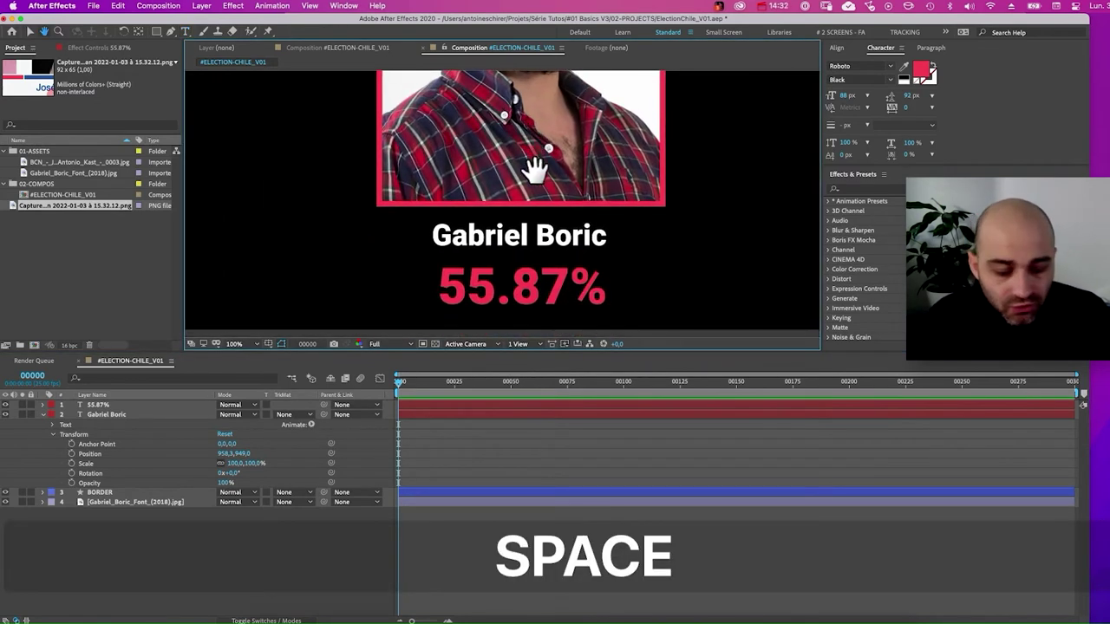
key("super+t")
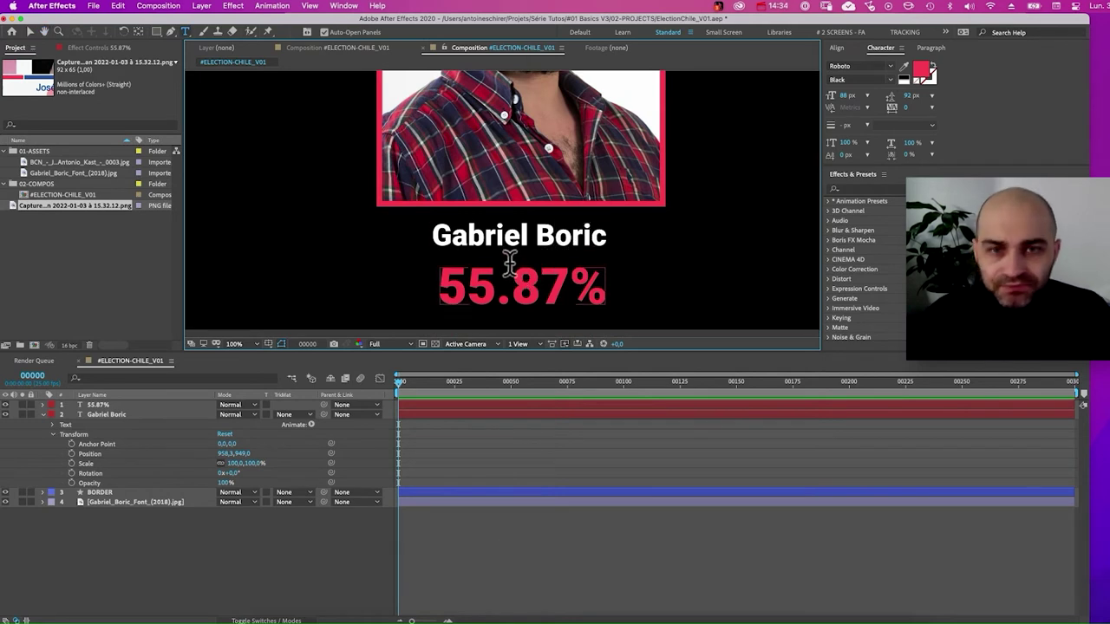
key("v")
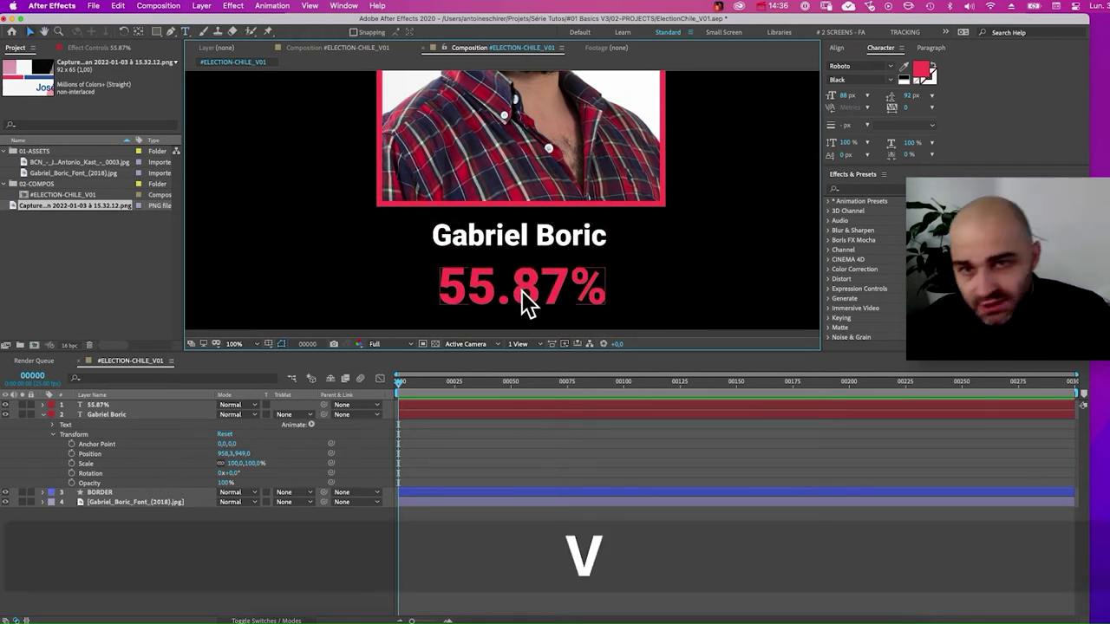
left_click(542, 300)
key("Up")
key("Up")
key("Up")
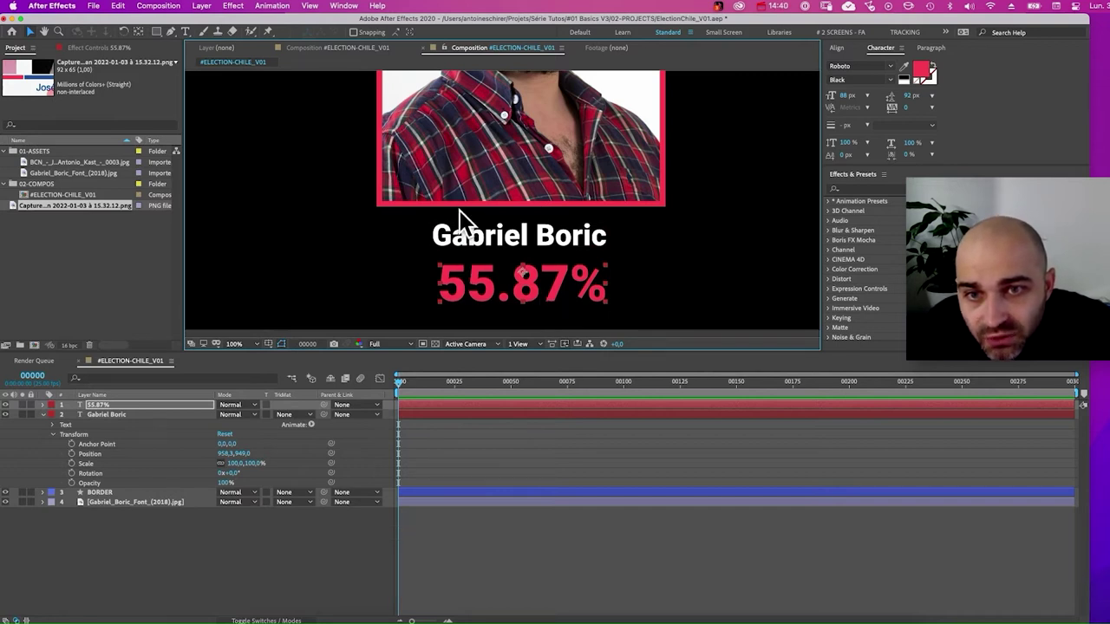
key("Up")
key("Up")
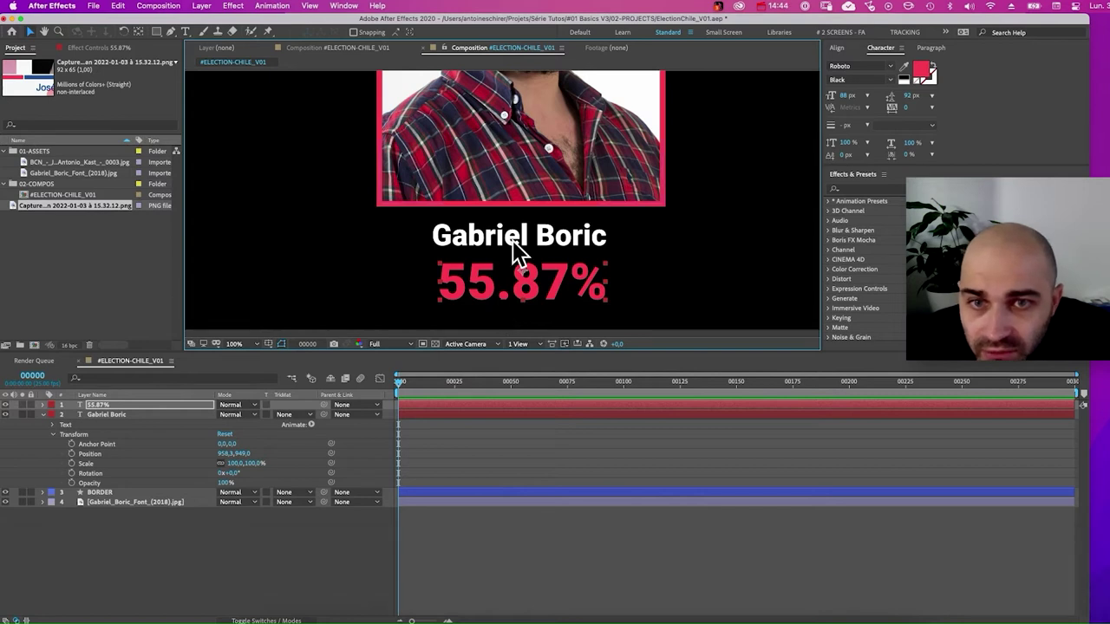
left_click(232, 343)
left_click(252, 355)
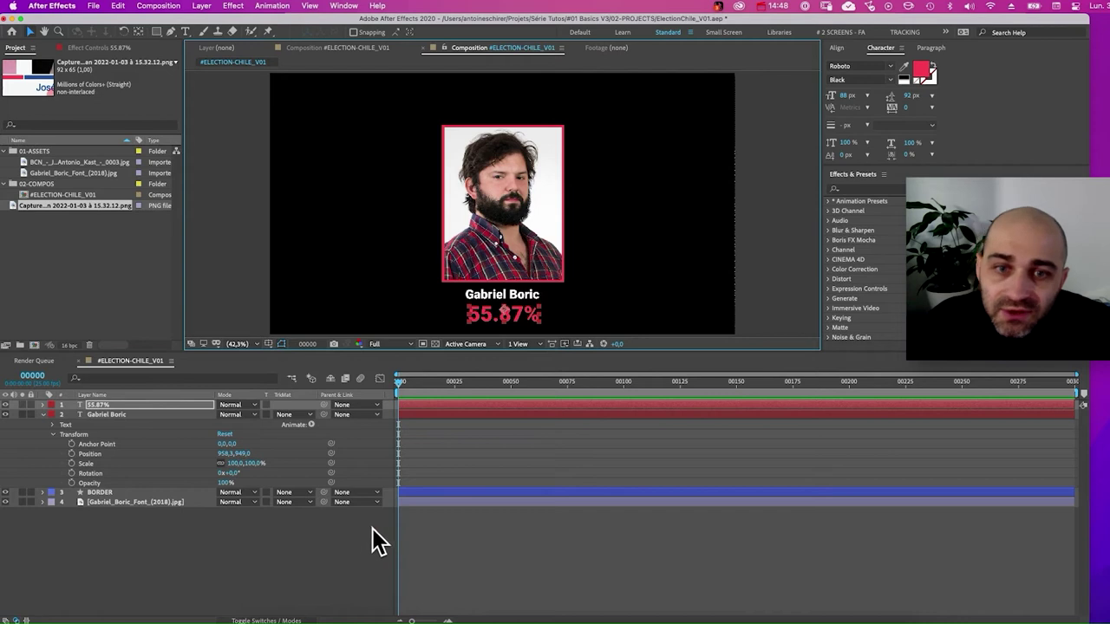
left_click(372, 528)
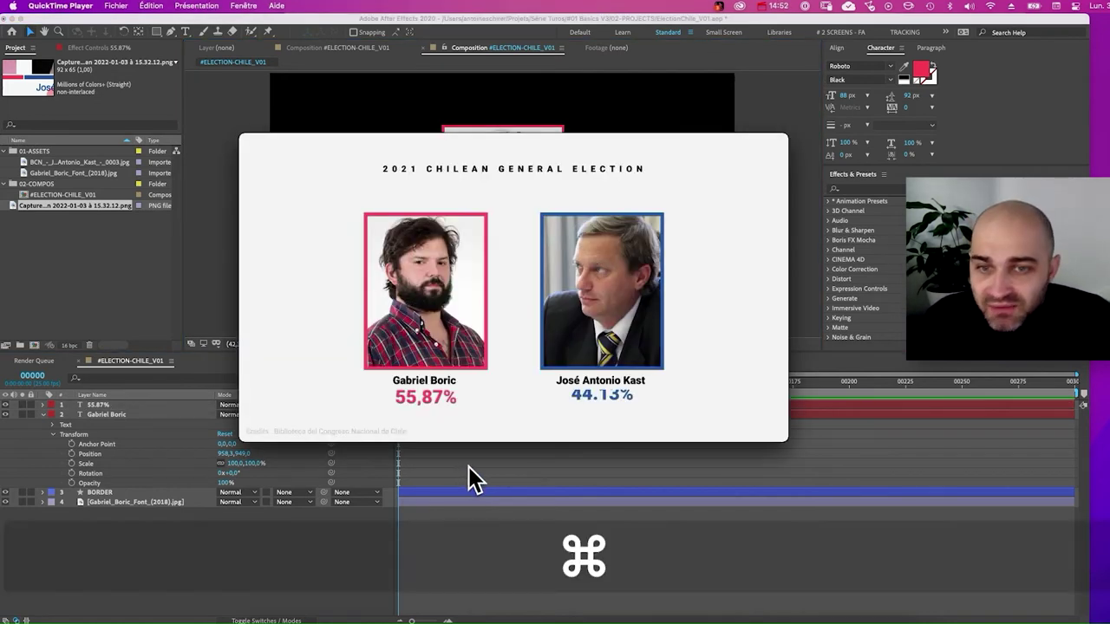
After checking the QuickTime reference, move all four layers together straight up by about 50 px, keeping their horizontal position.
key("super+Tab")
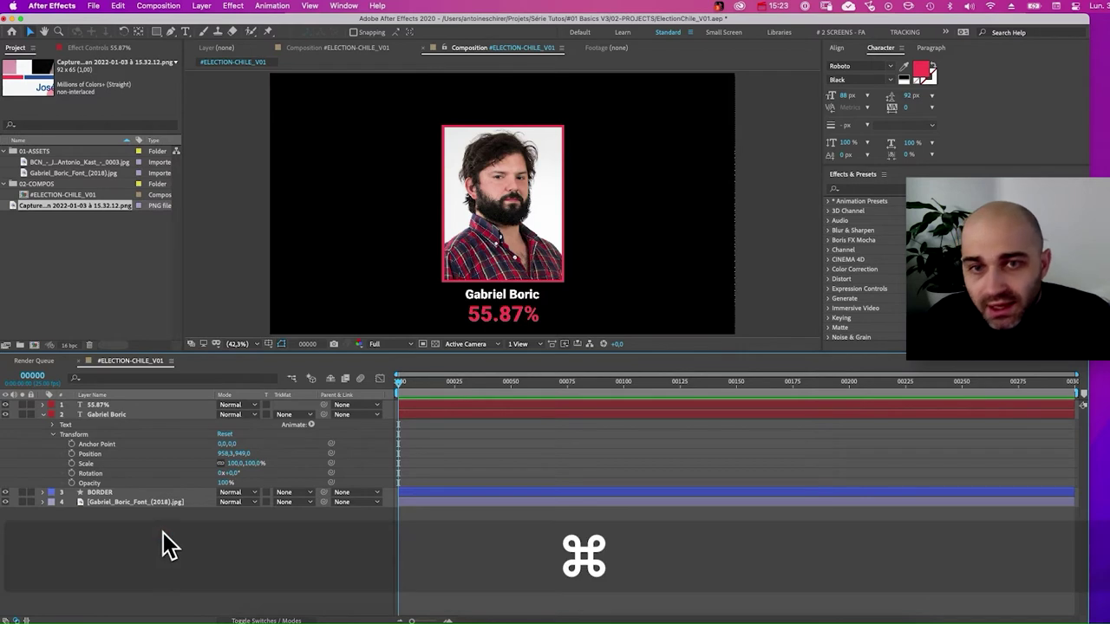
key("super+a")
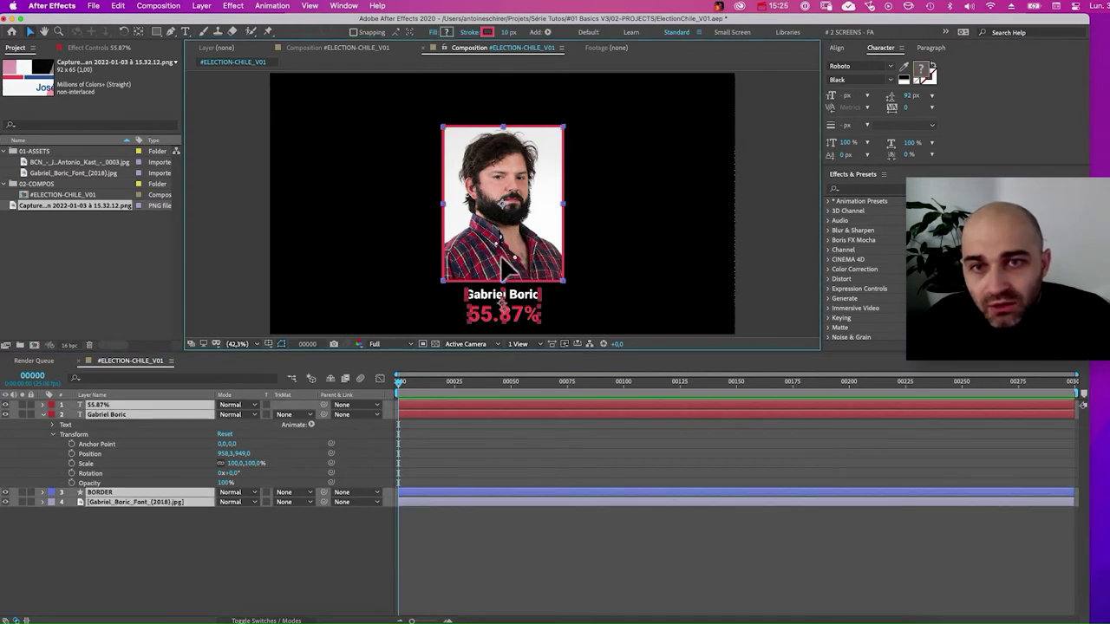
left_click_drag(508, 263, 507, 244)
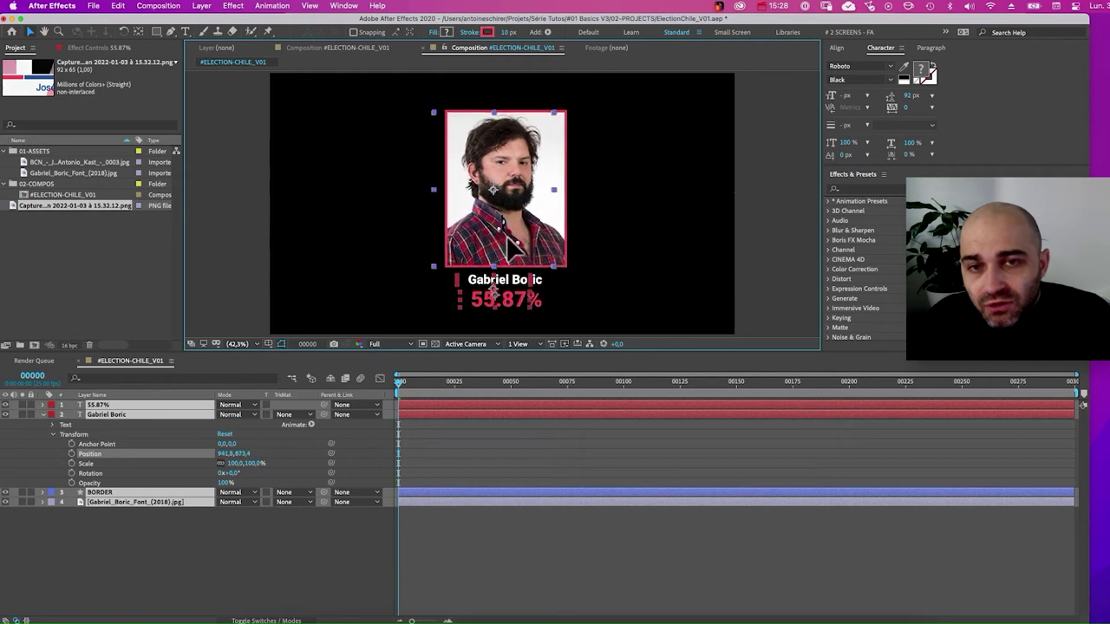
left_click_drag(508, 255, 515, 259)
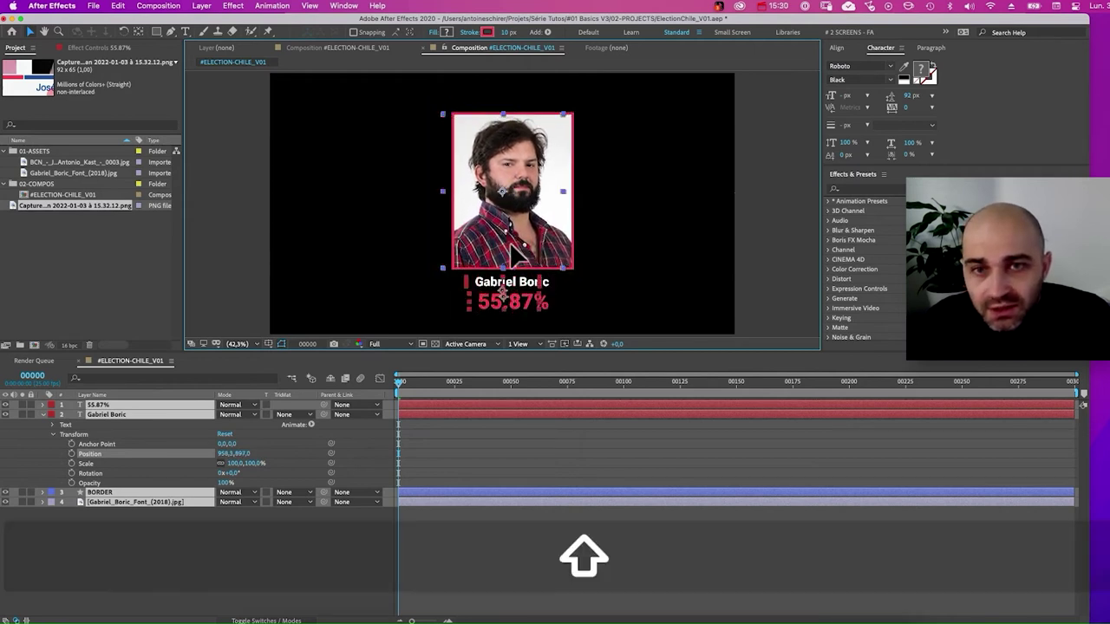
left_click_drag(512, 255, 504, 250)
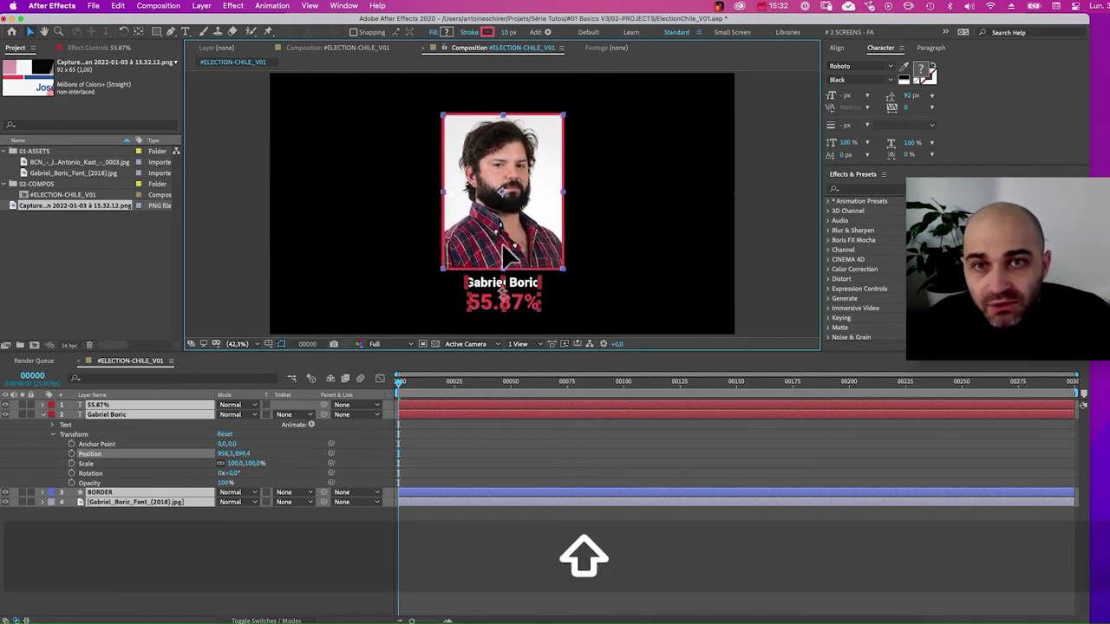
Move all four layers about 31 px up and display the Title/Action Safe guides after previewing the Proportional Grid.
left_click_drag(508, 251, 511, 250)
left_click_drag(512, 250, 511, 250)
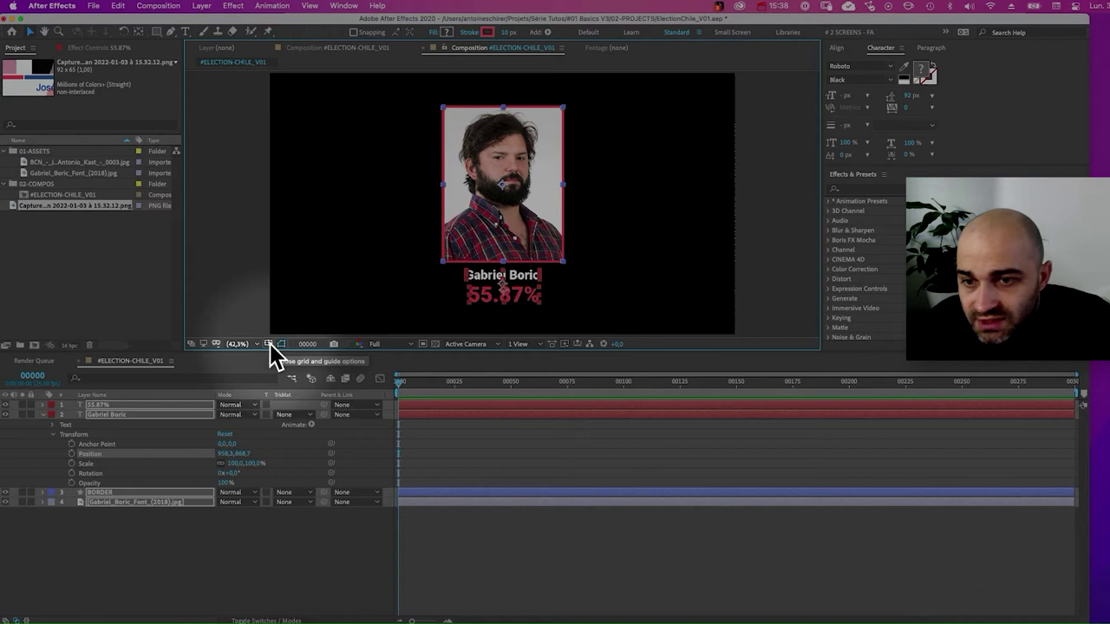
left_click(269, 342)
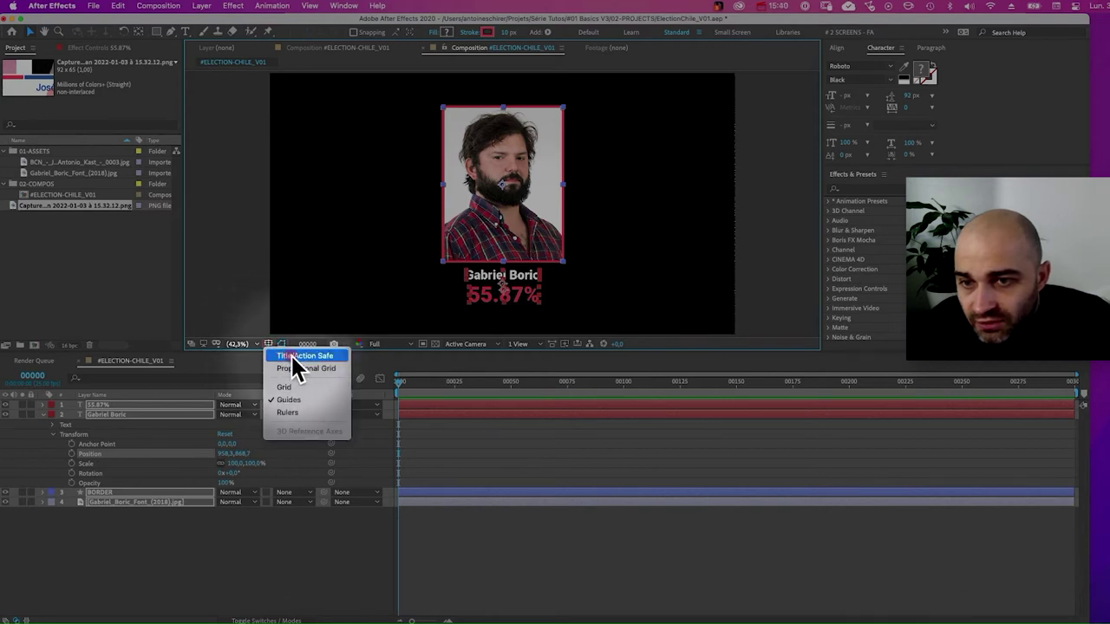
left_click(292, 356)
left_click(271, 342)
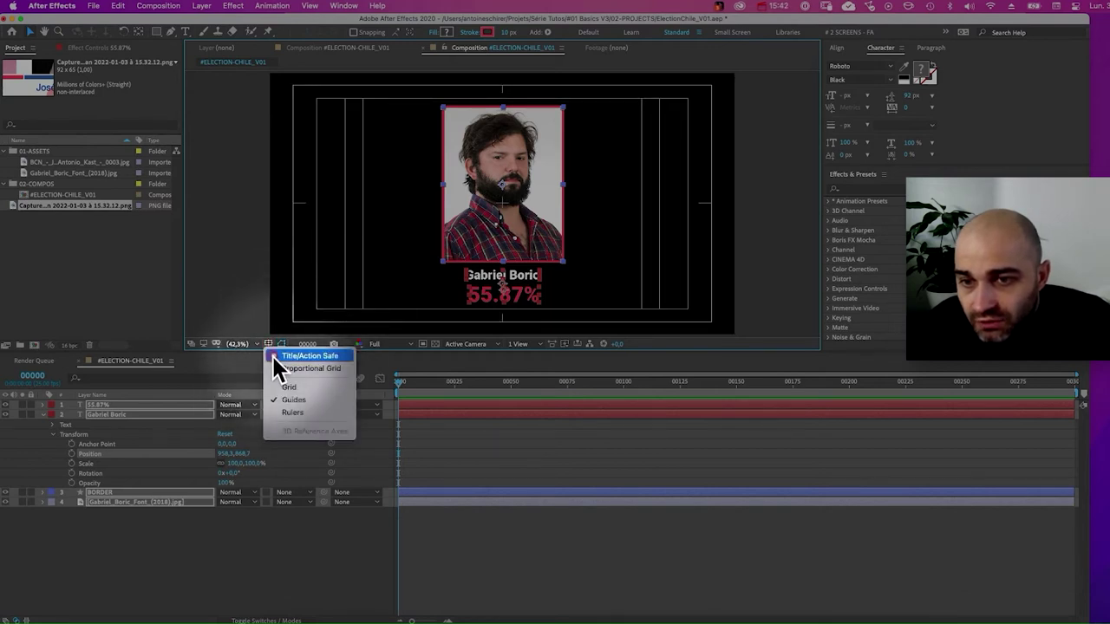
left_click(294, 368)
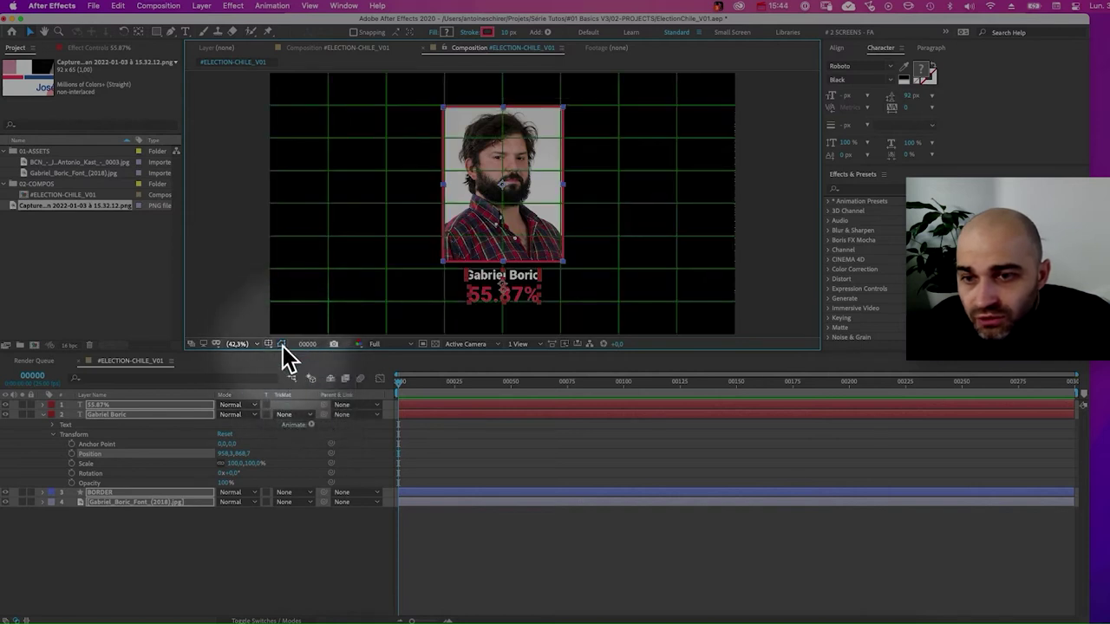
left_click(281, 344)
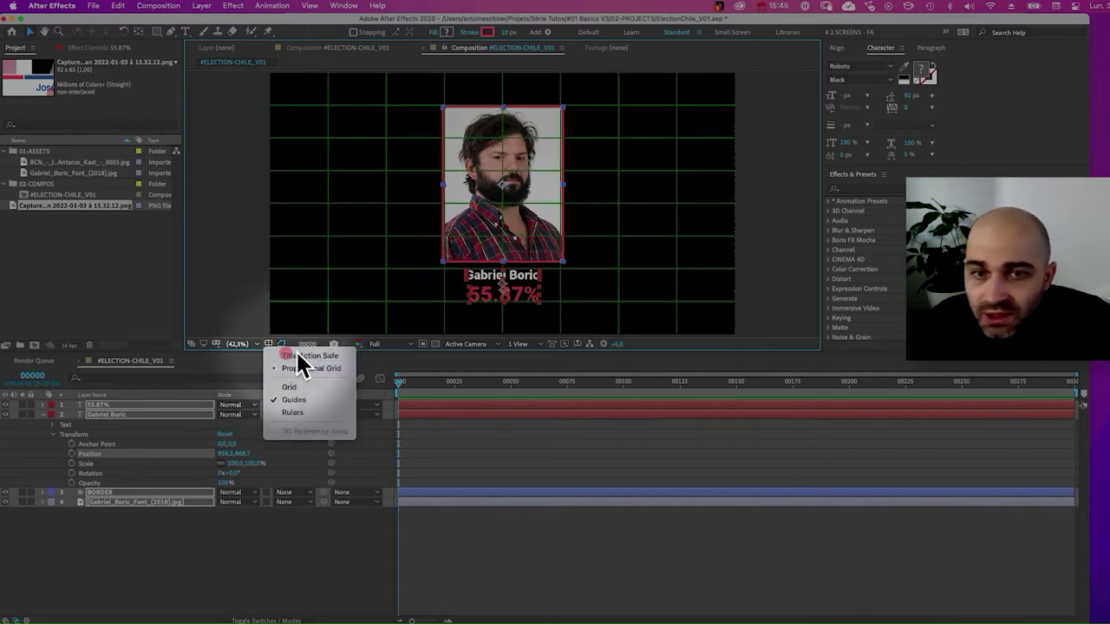
left_click(296, 368)
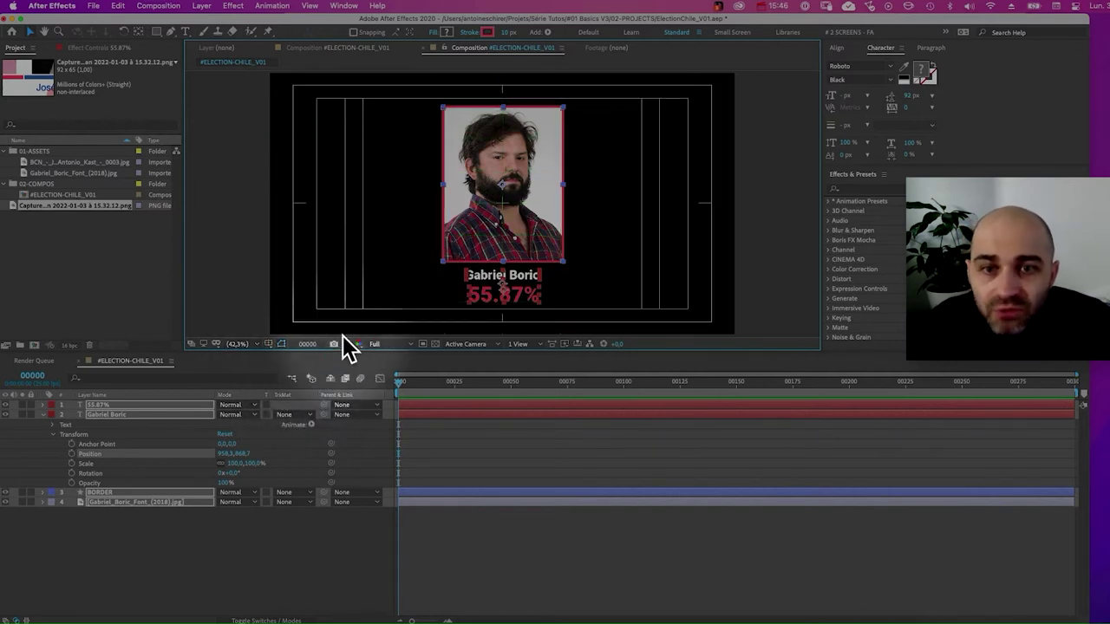
Nudge the four layers 4 px down and 4 px left against the centre marks, hide Title/Action Safe, and deselect the layers.
key("Down")
key("Down")
key("Down")
key("Down")
key("Left")
key("Left")
key("Left")
key("Left")
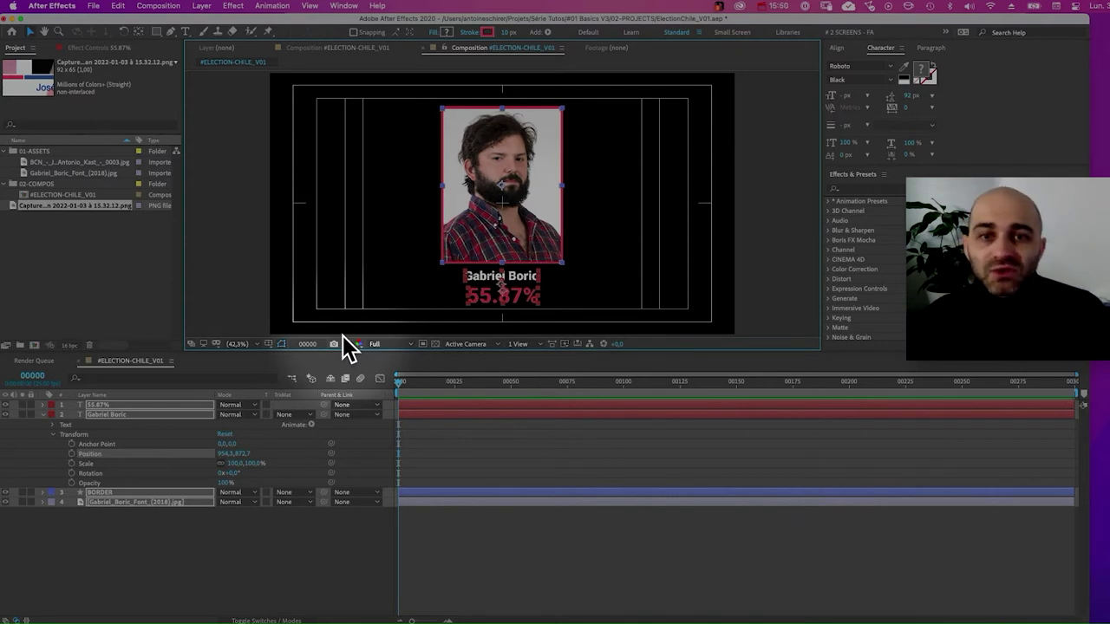
key("Up")
key("Left")
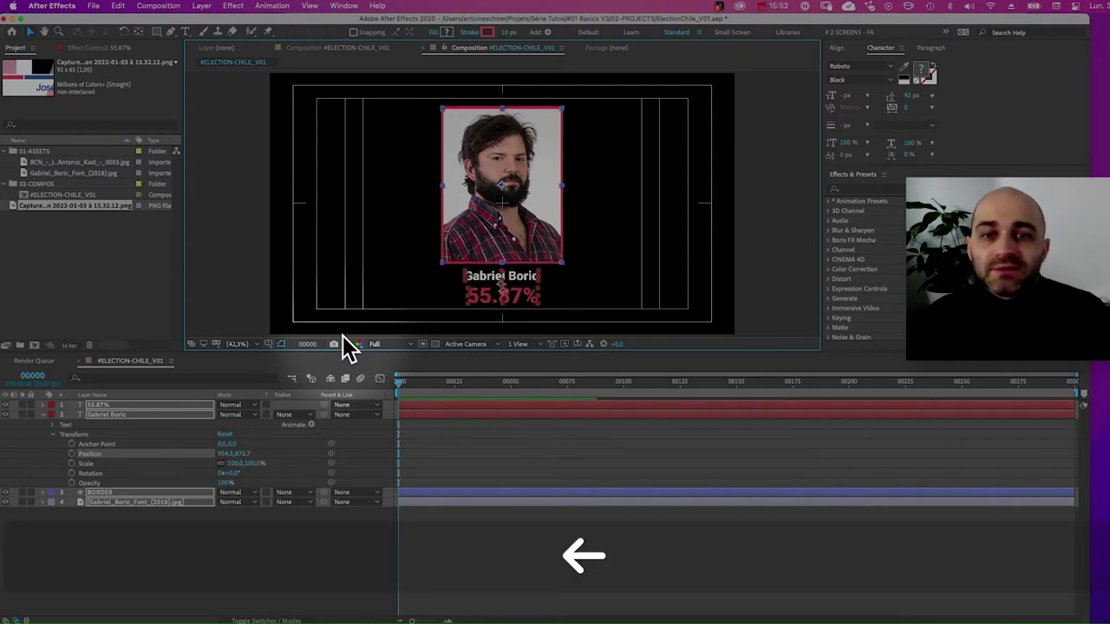
key("Up")
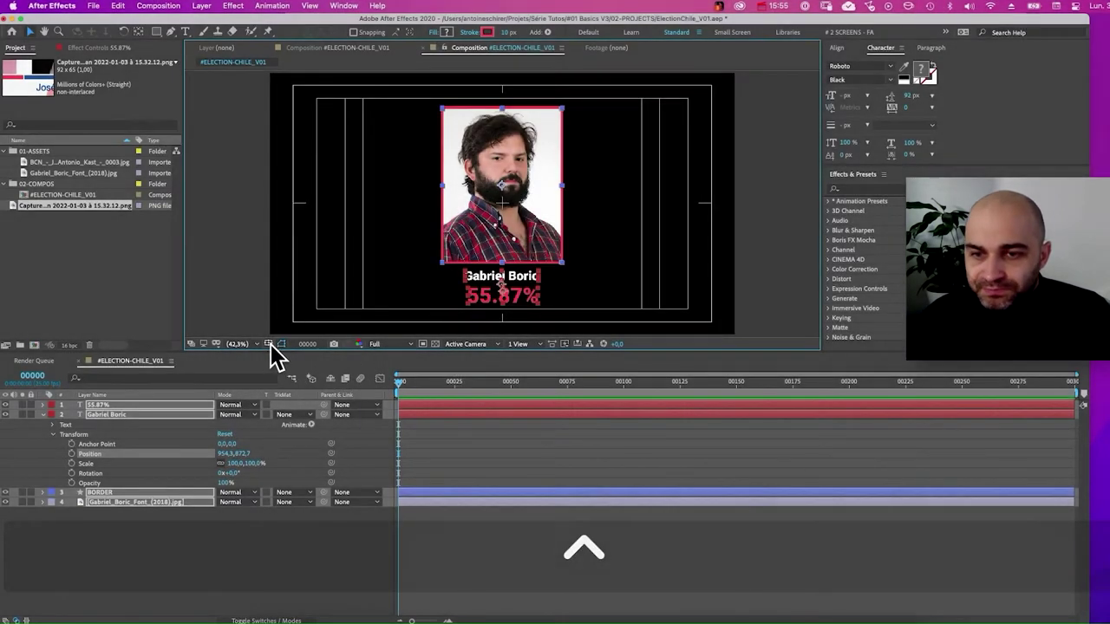
left_click(269, 343)
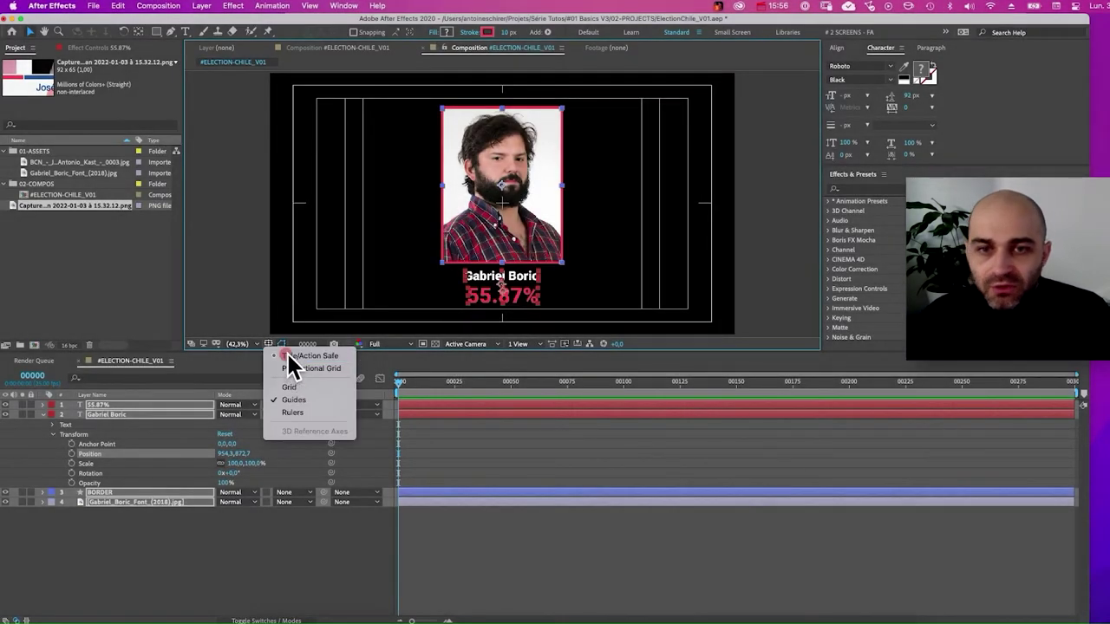
left_click(292, 357)
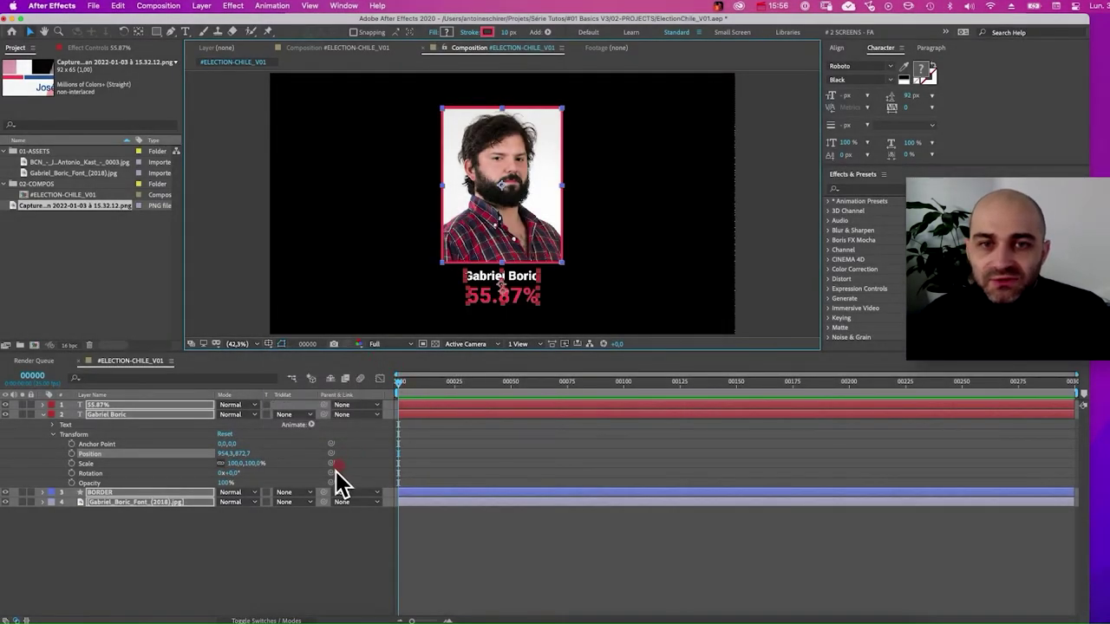
left_click(252, 555)
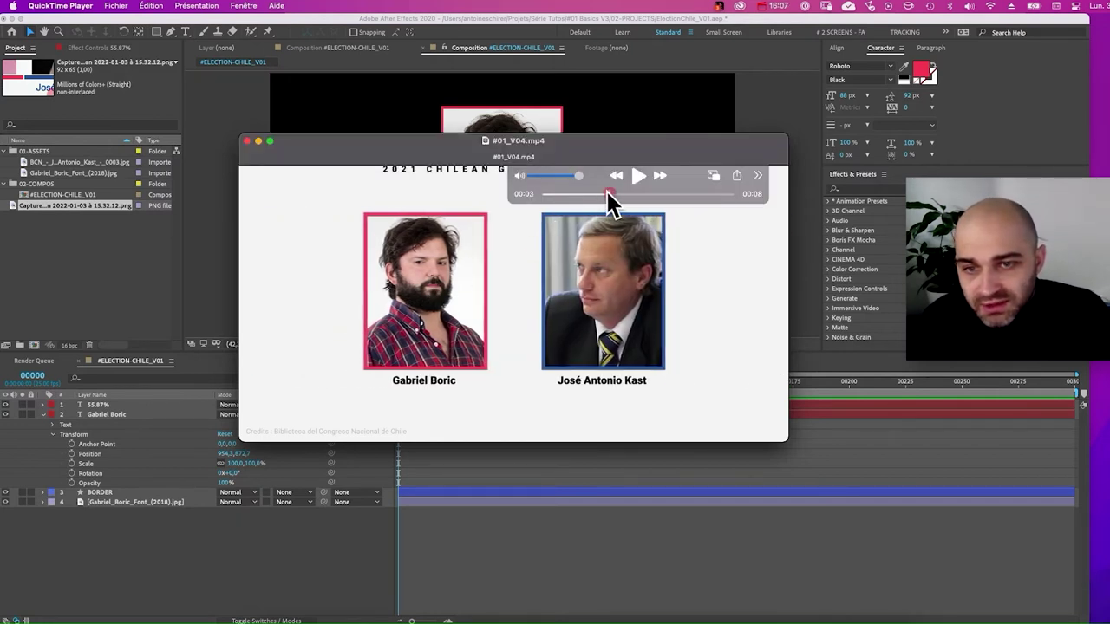
Scrub the QuickTime reference around 3 to 4 seconds to examine how the percentage appears under Gabriel Boric's name.
left_click_drag(607, 192, 648, 194)
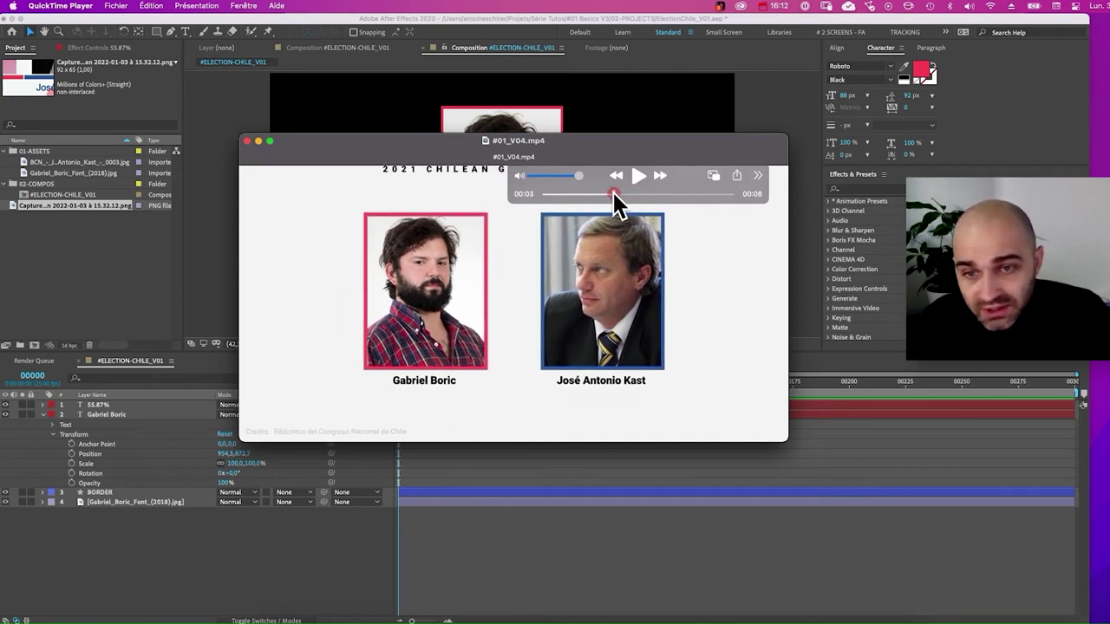
mouse_move(613, 193)
left_mouse_down()
mouse_move(634, 190)
mouse_move(619, 192)
left_mouse_up()
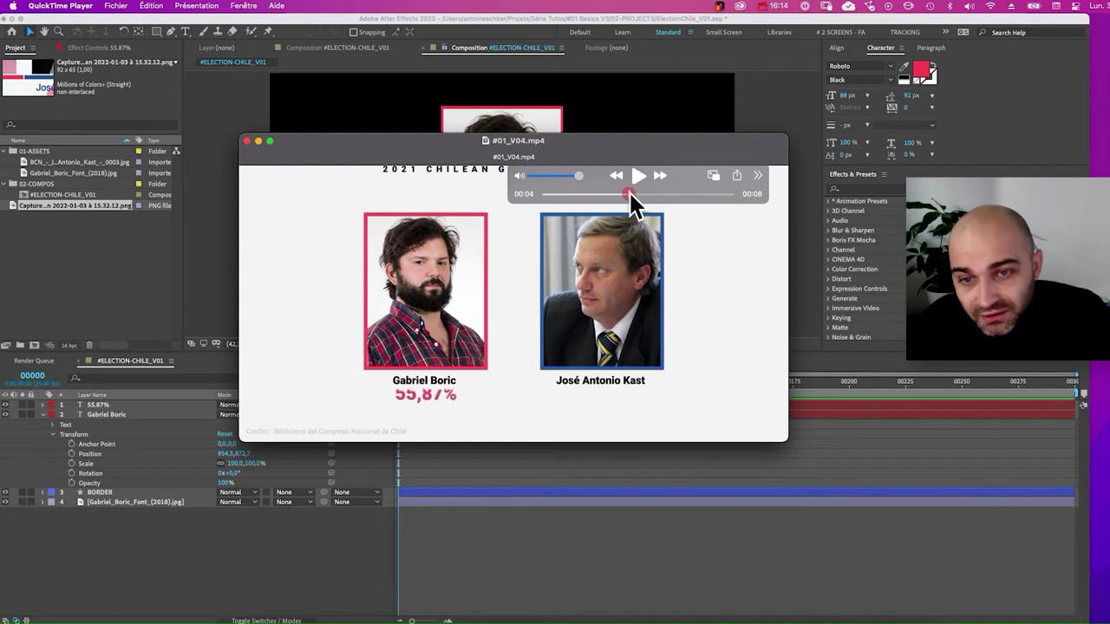
mouse_move(629, 189)
left_mouse_down()
mouse_move(617, 193)
mouse_move(639, 196)
left_mouse_up()
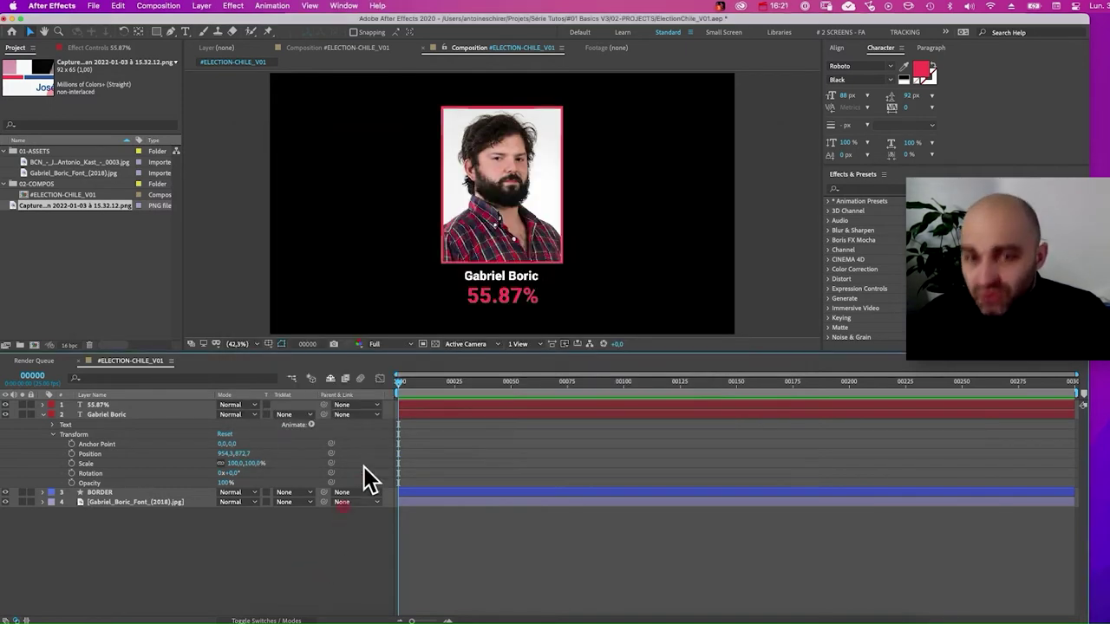
Select the 55.87% text layer and activate the Rectangle tool with both captions framed at 100% zoom.
left_click(137, 408)
left_click(130, 413)
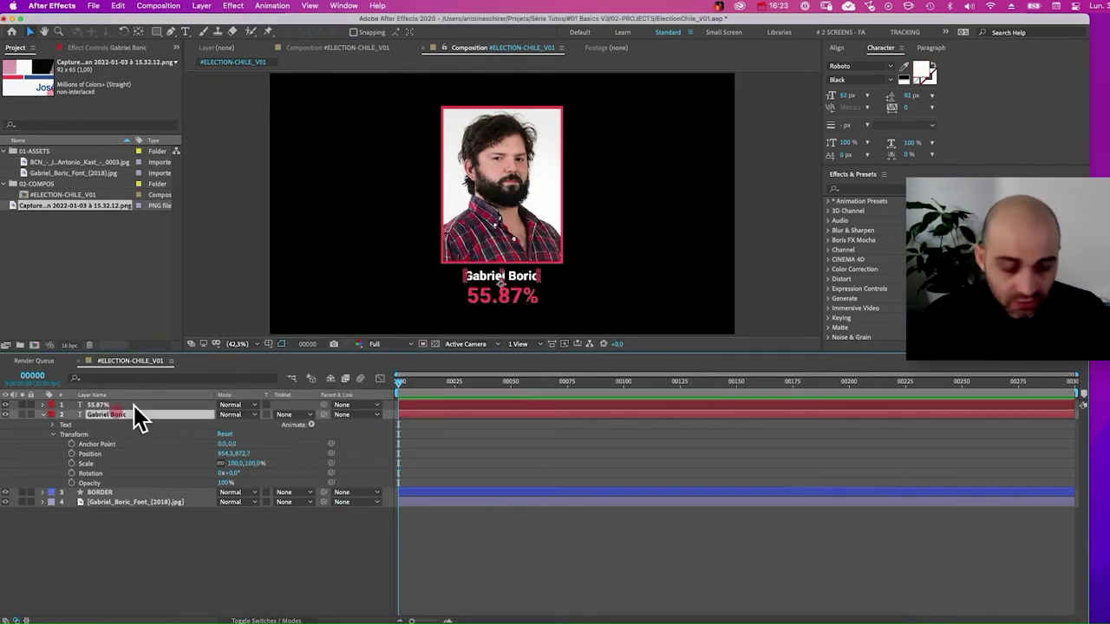
scroll(535, 265, "up", 3)
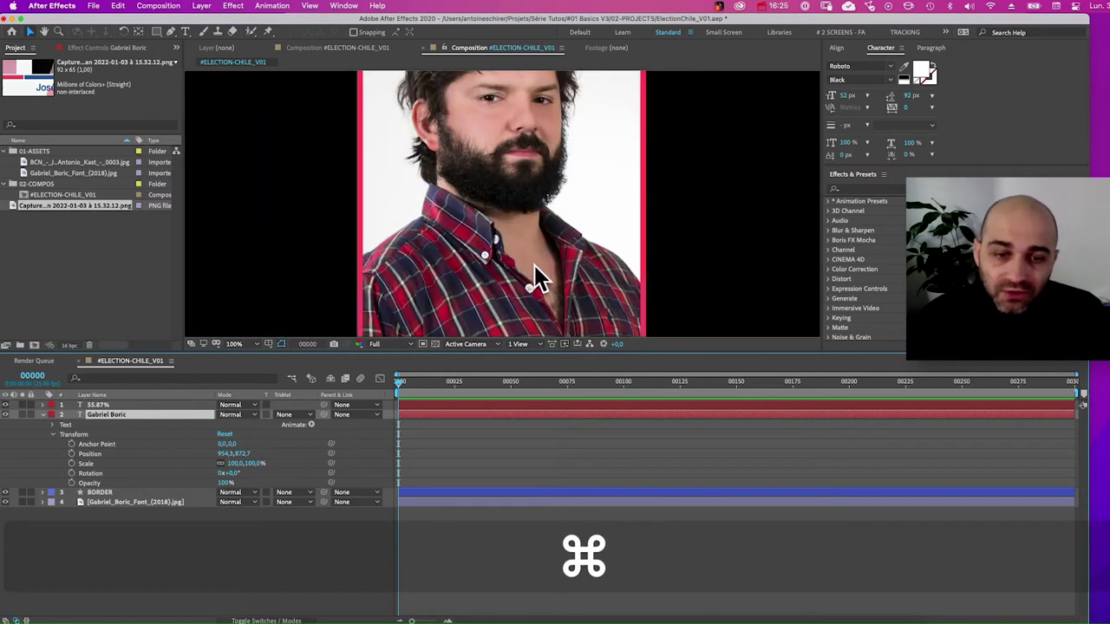
key("space")
left_click_drag(522, 297, 523, 154)
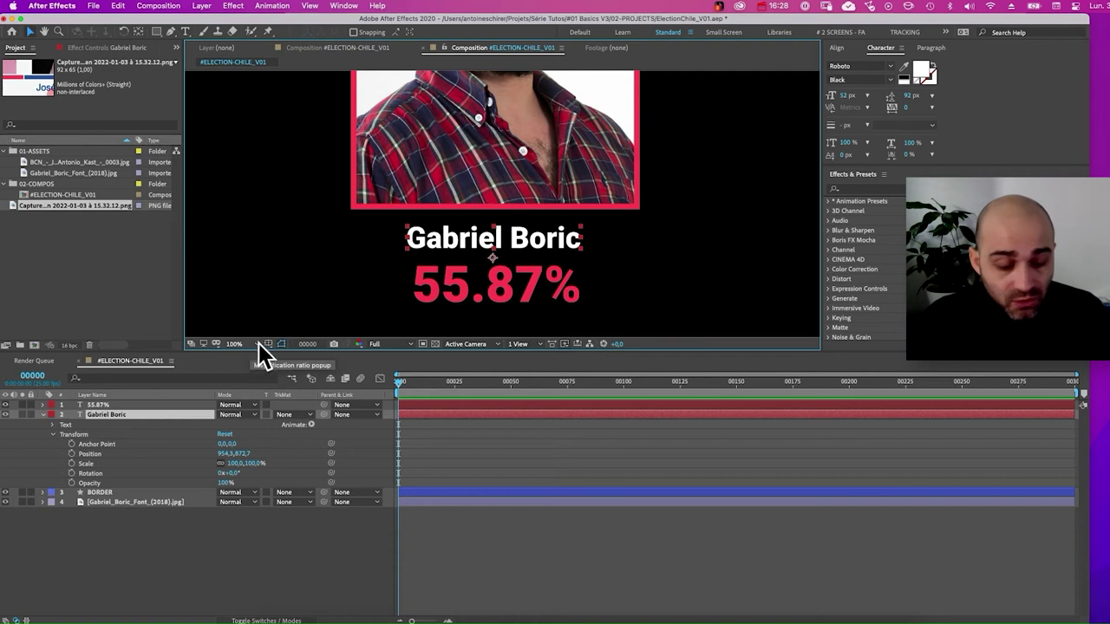
key("space")
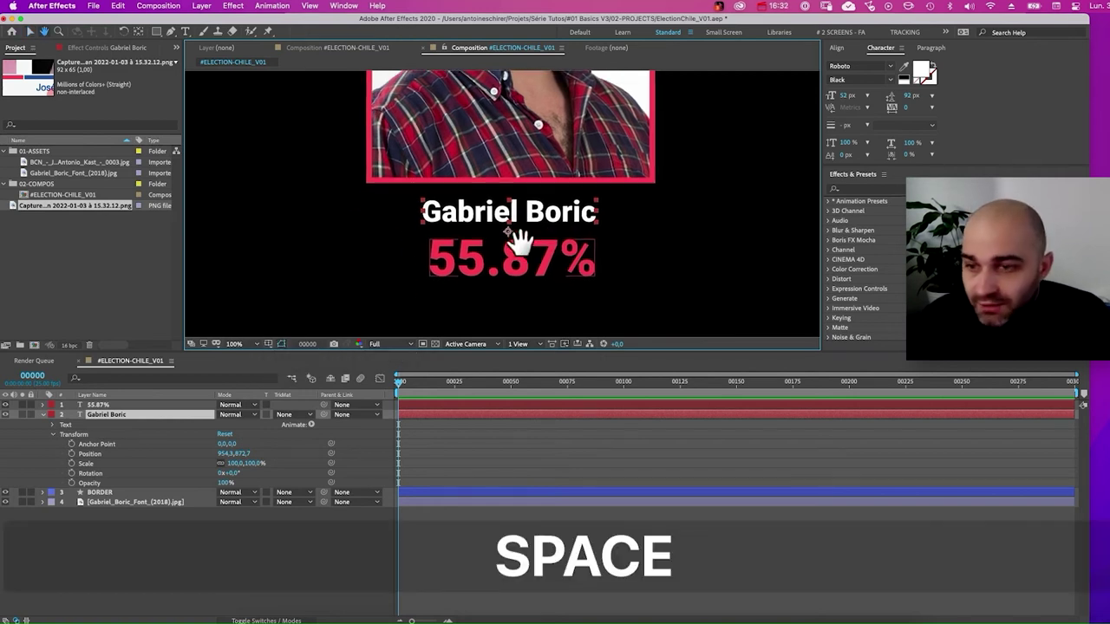
left_click_drag(515, 240, 515, 230)
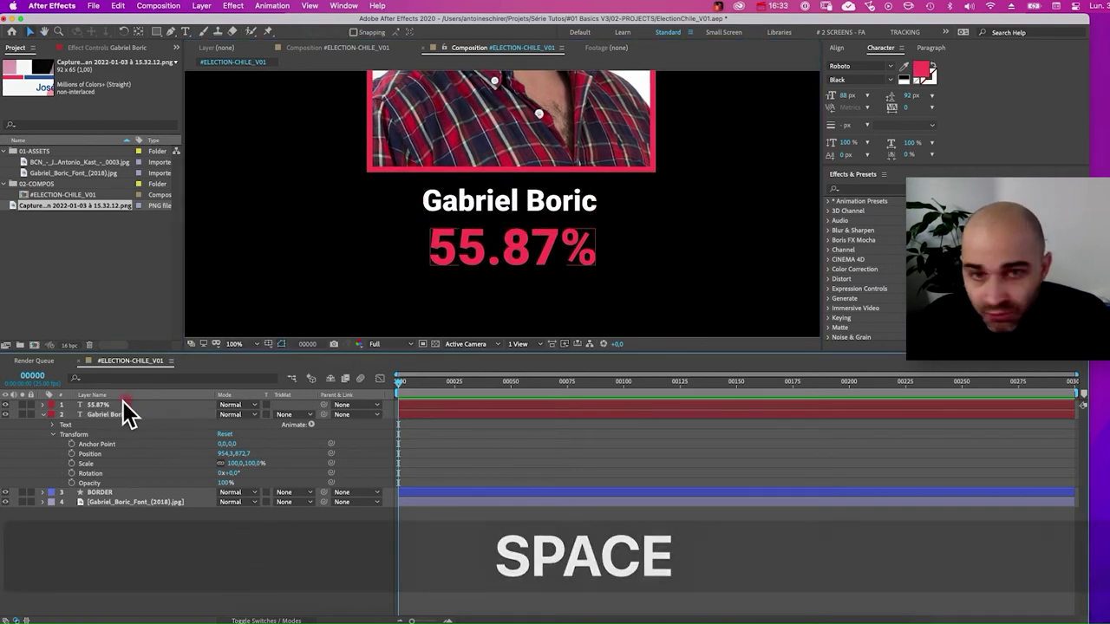
left_click(122, 405)
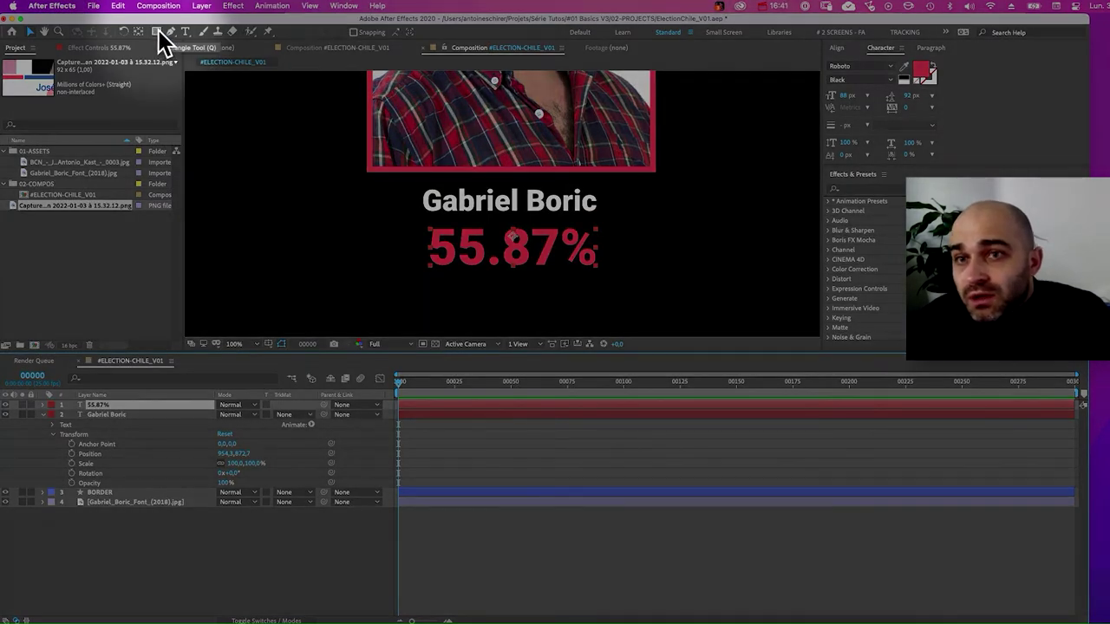
left_click(158, 29)
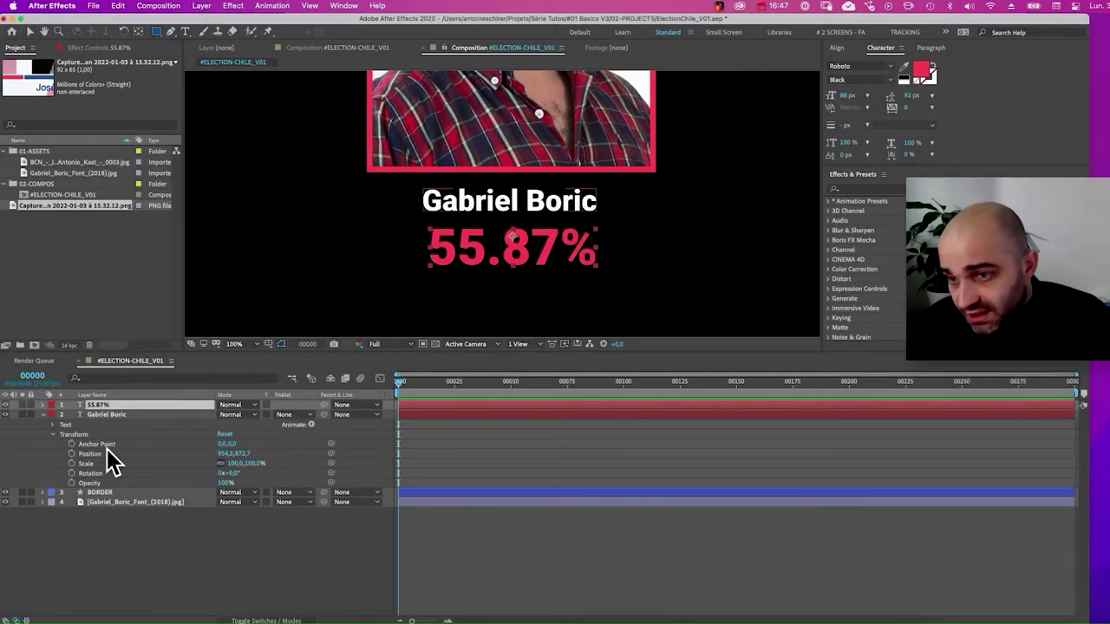
left_click(104, 572)
left_click_drag(259, 141, 380, 244)
key("super+z")
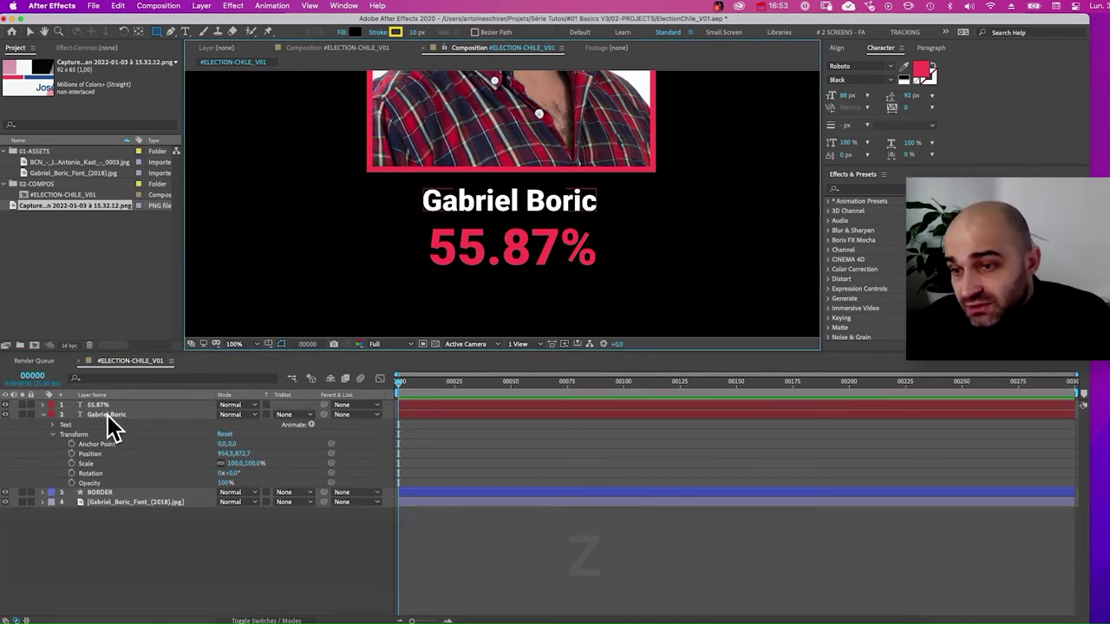
Draw a rectangular mask tightly around the 55.87% text on its own layer and deselect the layer.
left_click(106, 415)
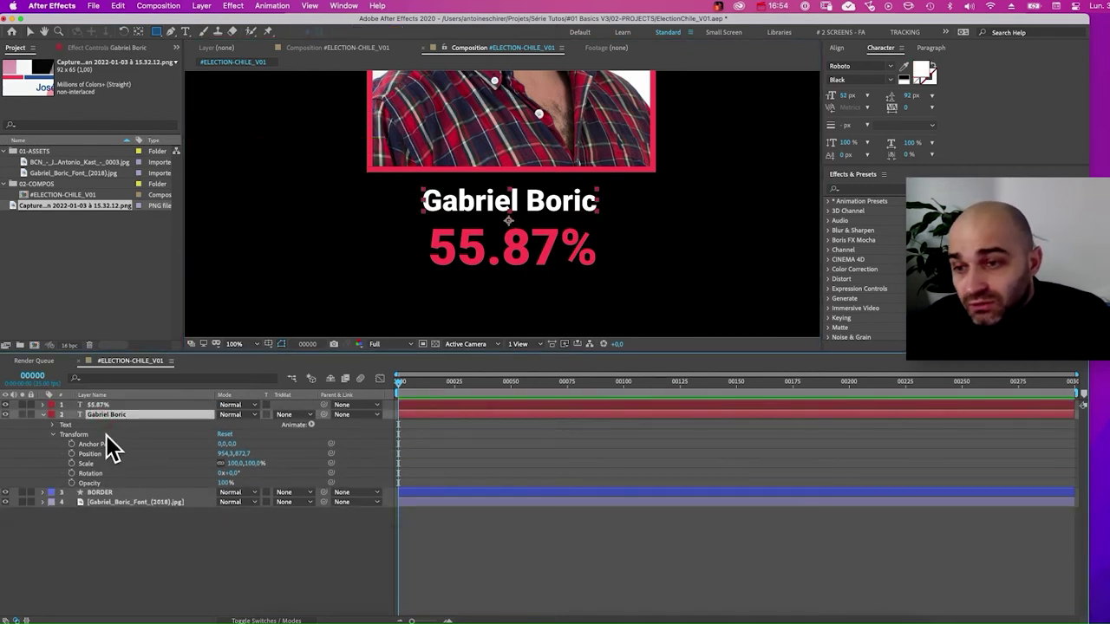
left_click(99, 405)
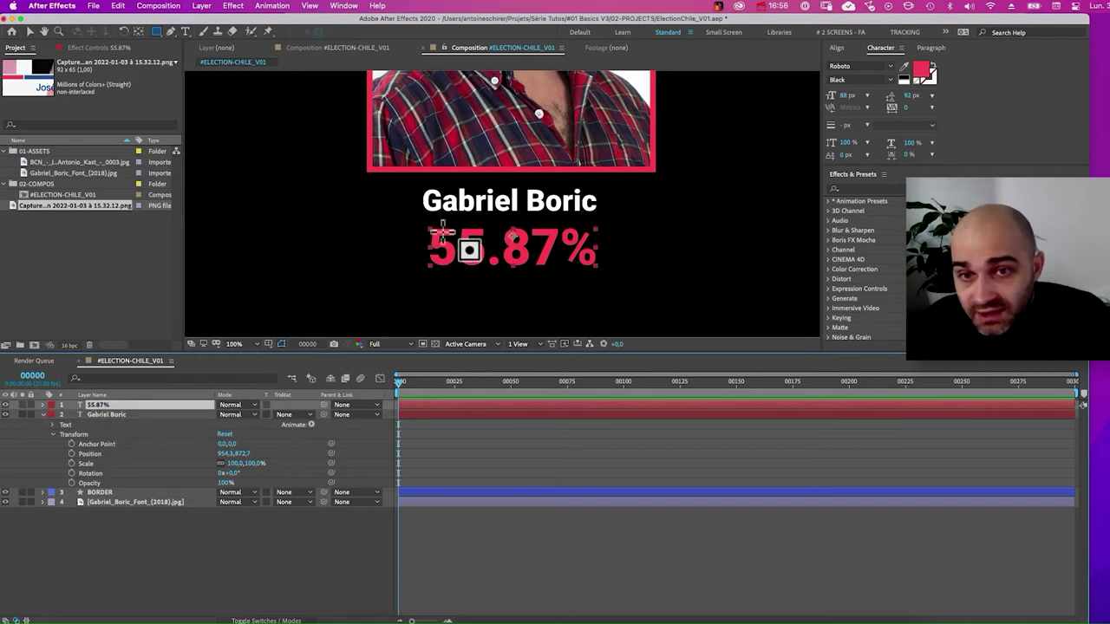
mouse_move(437, 241)
left_mouse_down()
mouse_move(430, 228)
mouse_move(538, 268)
mouse_move(604, 272)
mouse_move(545, 272)
mouse_move(599, 272)
left_mouse_up()
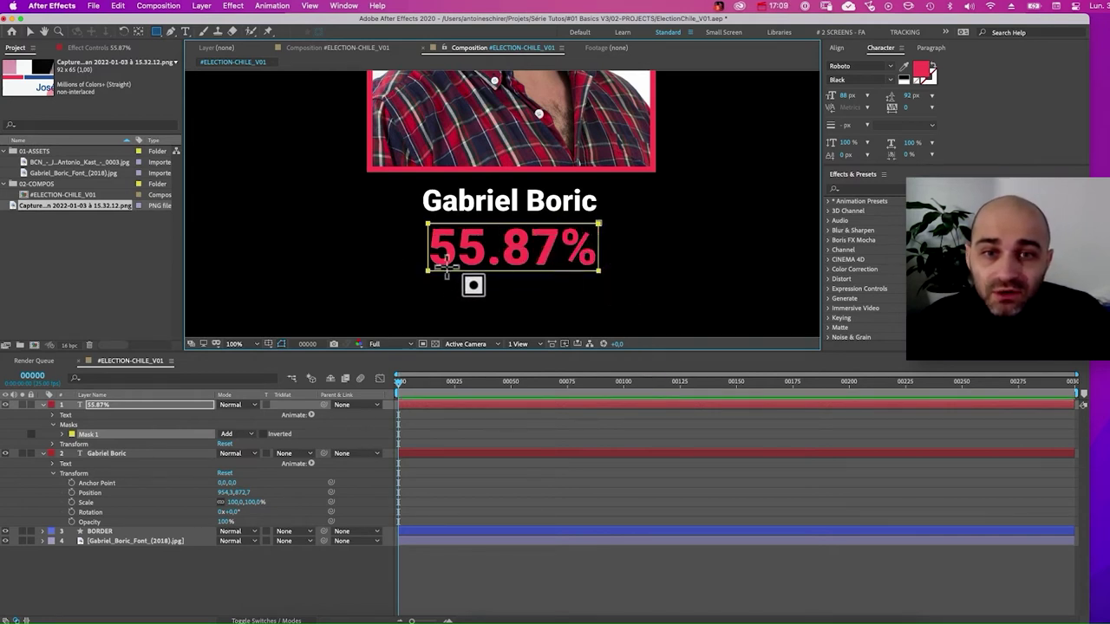
key("super")
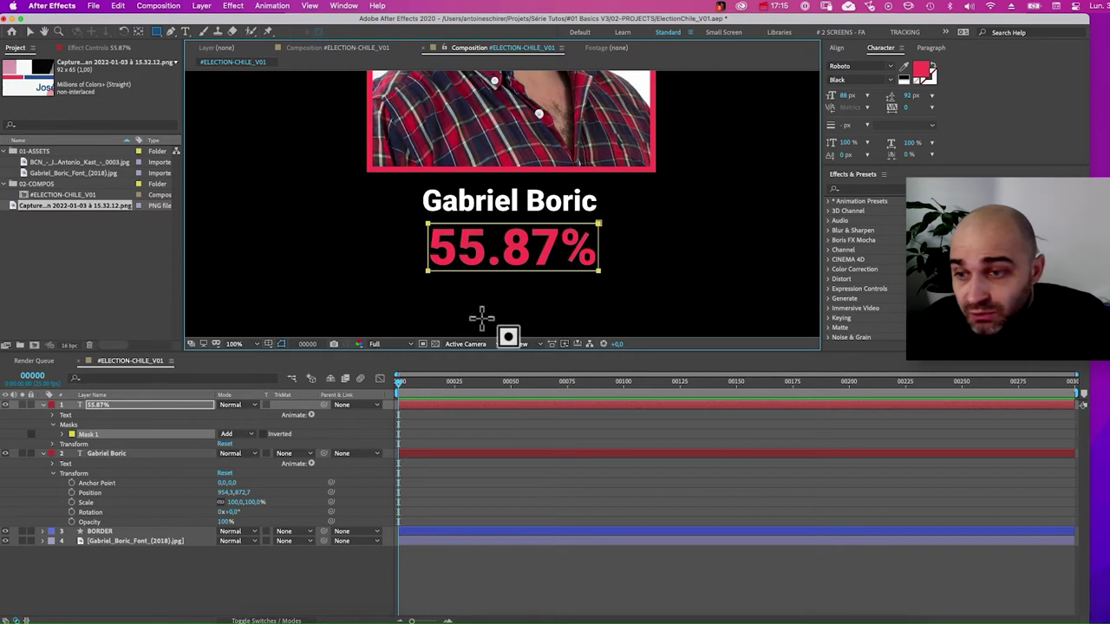
left_click(362, 430)
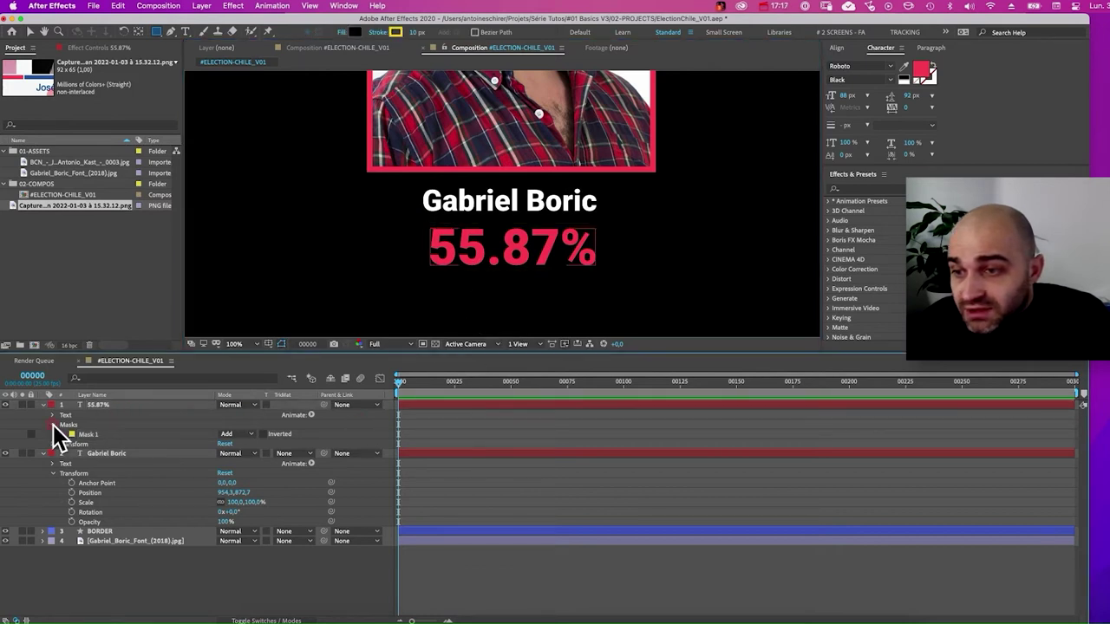
Collapse the 55.87% layer's masks, expand its Transform properties, and add a Position text animator to the layer.
left_click(52, 425)
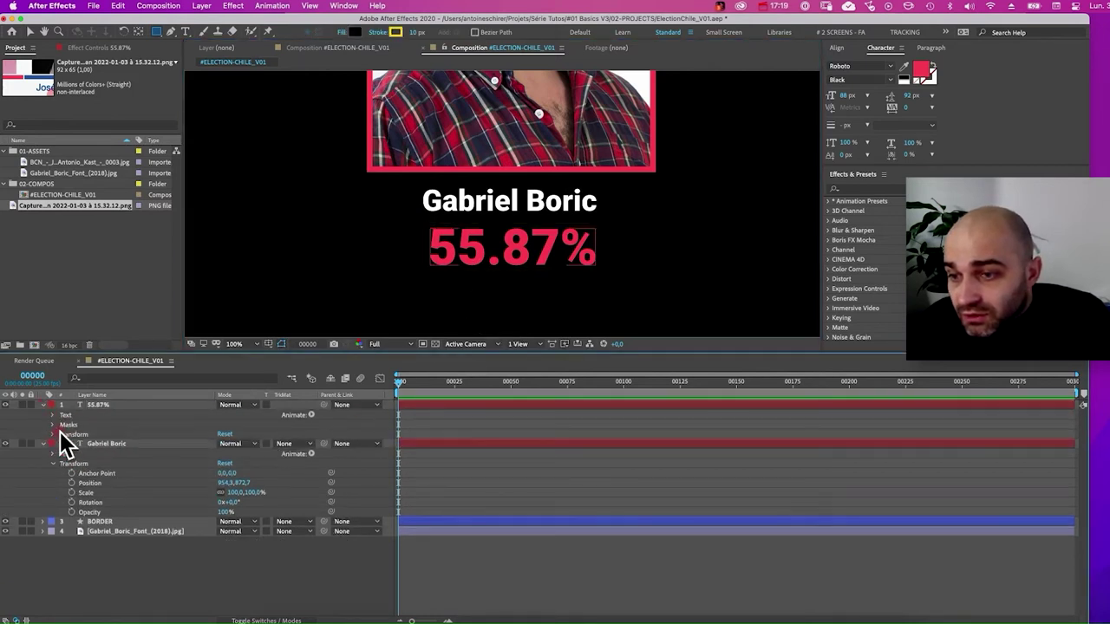
left_click(52, 435)
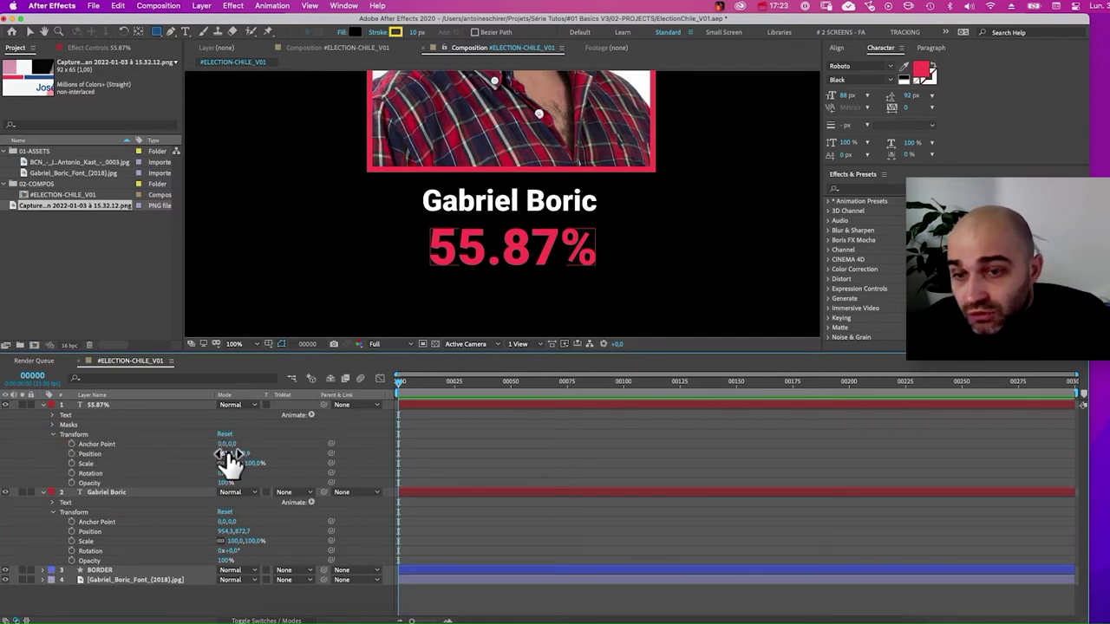
left_click_drag(223, 458, 208, 477)
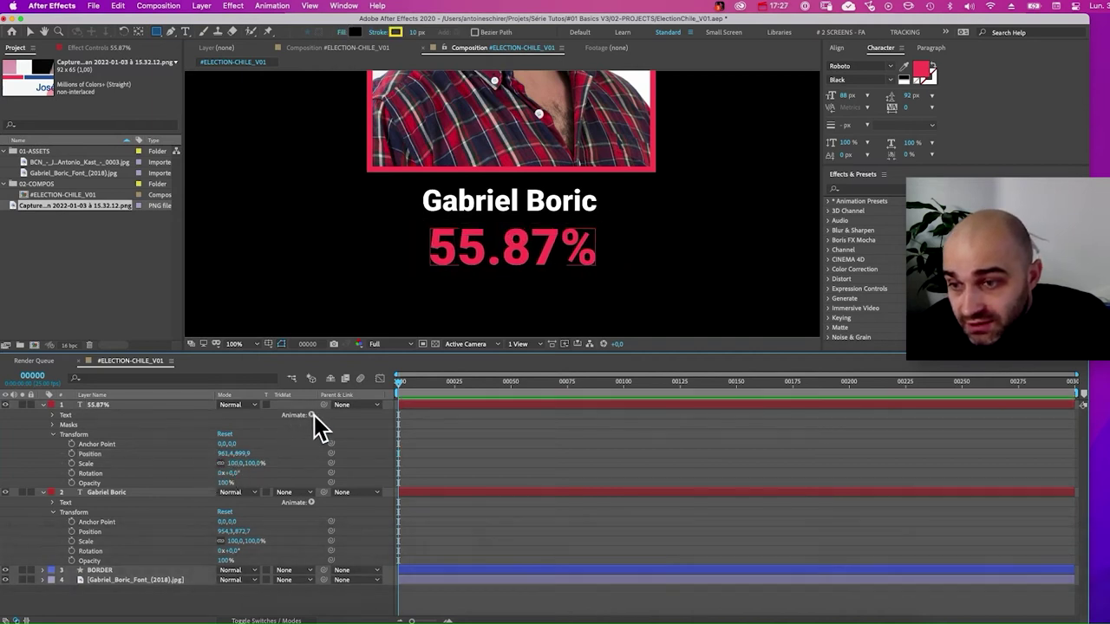
left_click(71, 416)
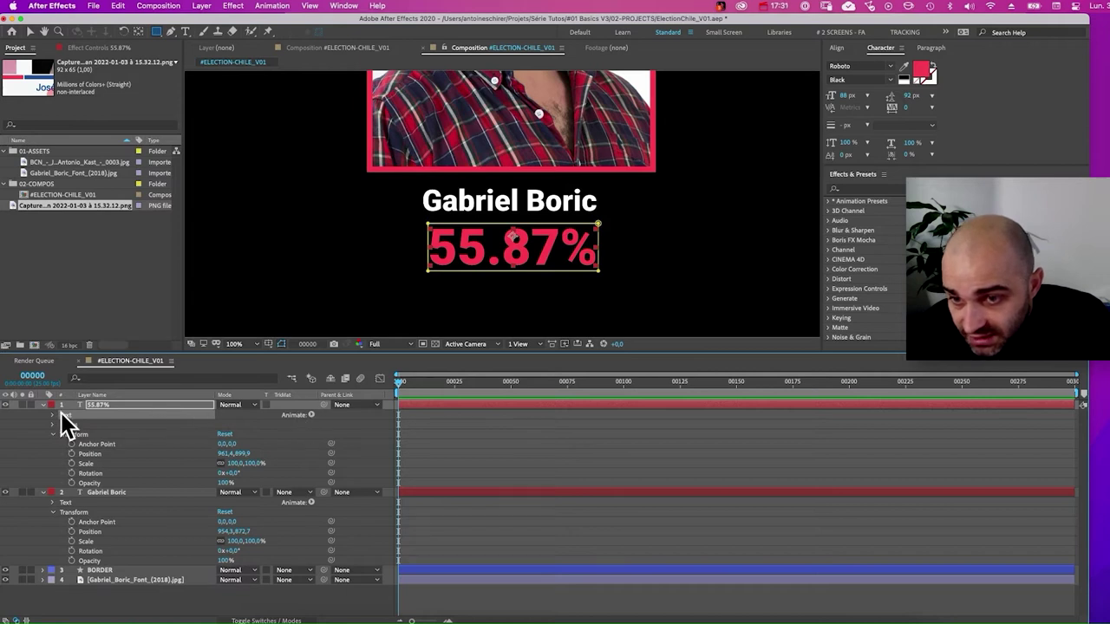
left_click(308, 414)
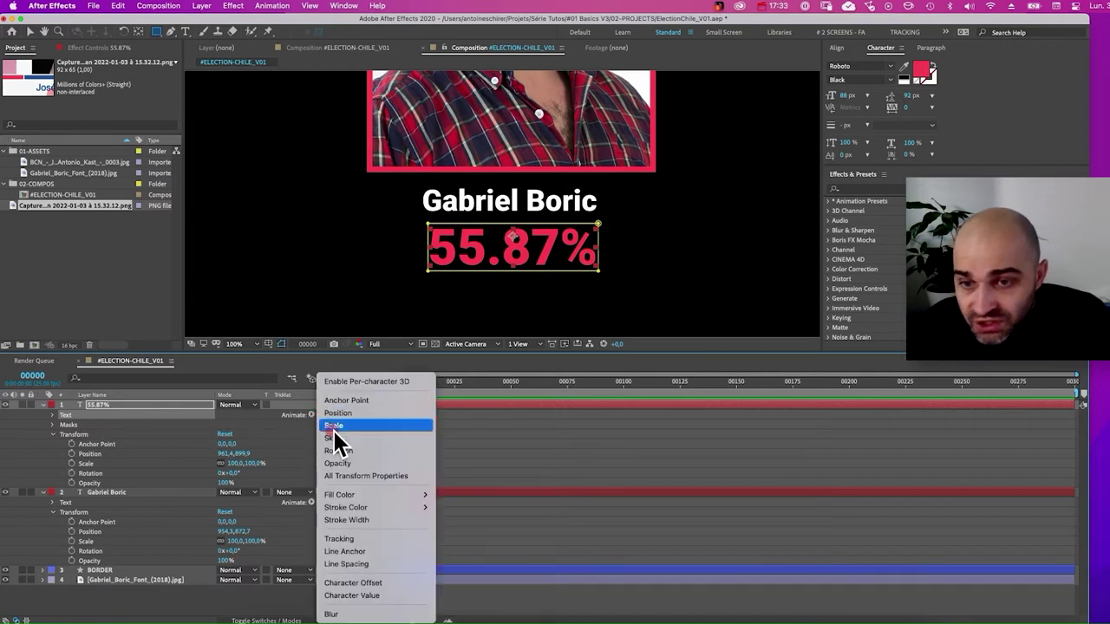
left_click(349, 413)
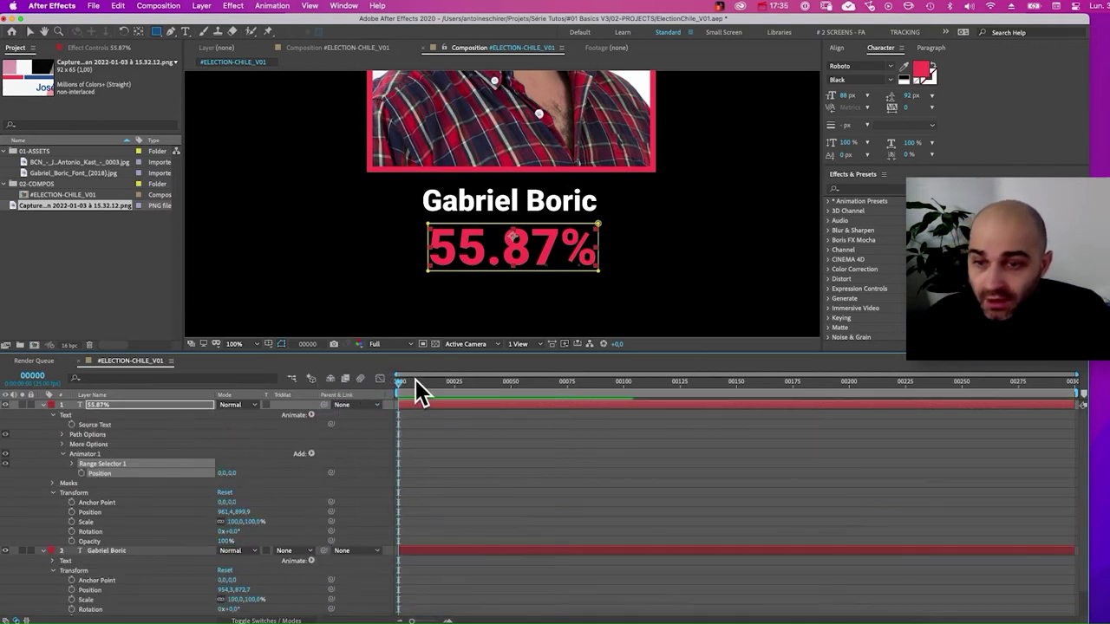
mouse_move(226, 475)
left_mouse_down()
mouse_move(191, 469)
mouse_move(240, 463)
mouse_move(200, 457)
mouse_move(243, 462)
left_mouse_up()
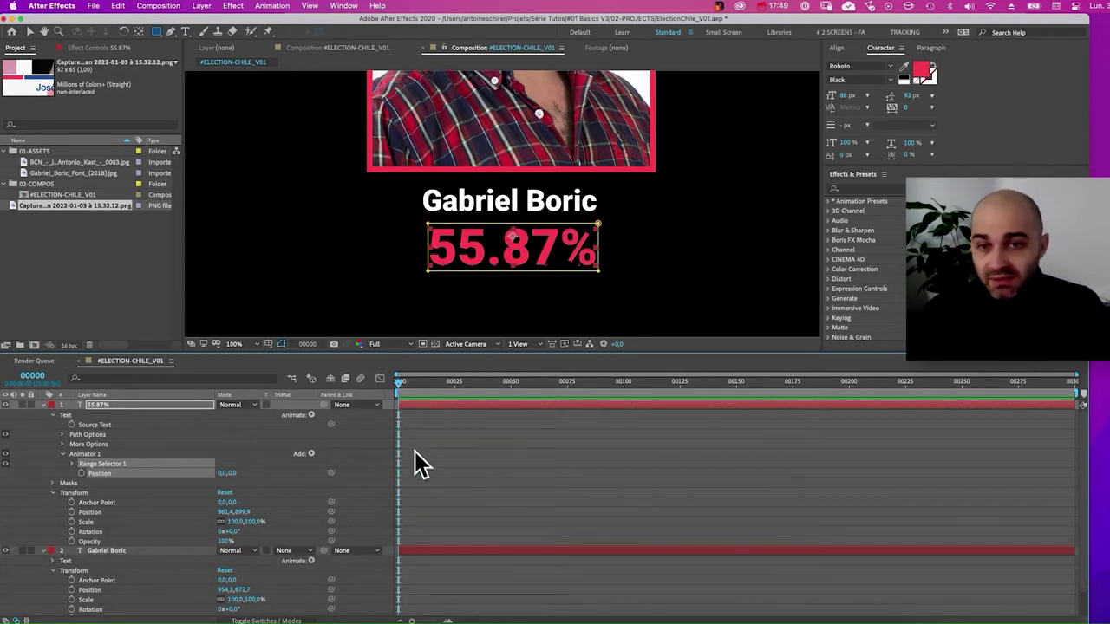
Switch the timeline's time display from frames to timecode and place the playhead at 0:00:01:00.
left_click(435, 440)
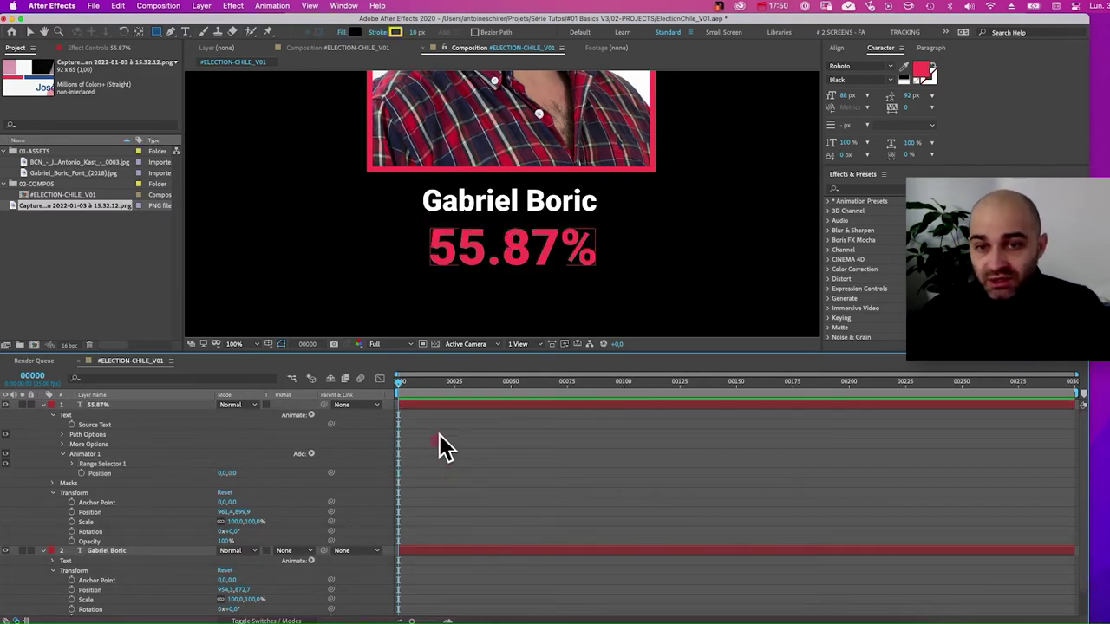
left_click_drag(409, 385, 376, 385)
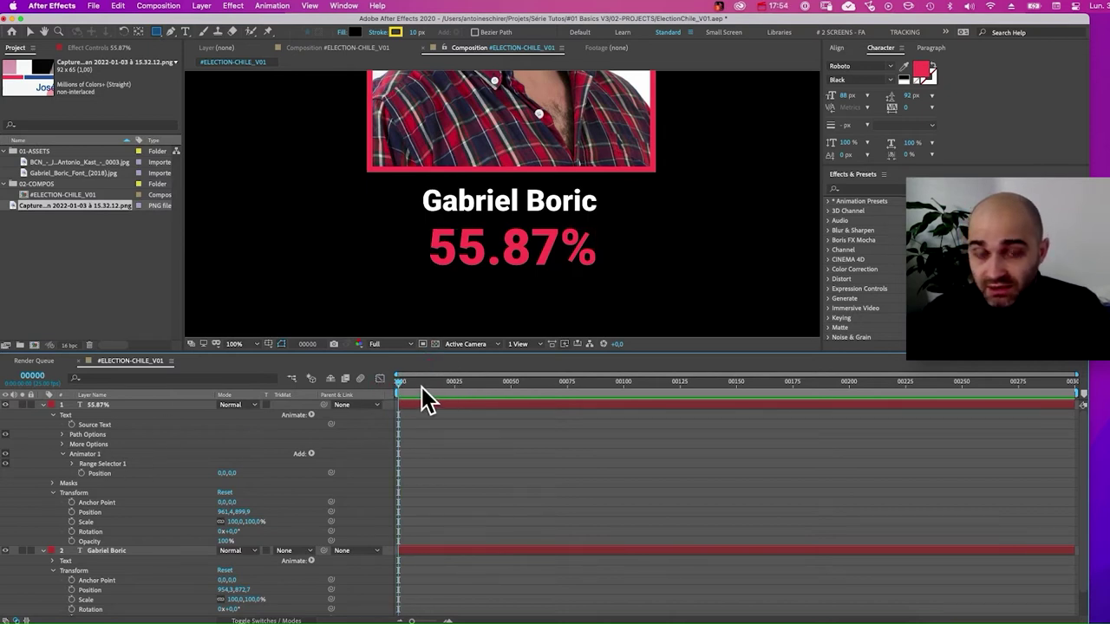
left_click(397, 405)
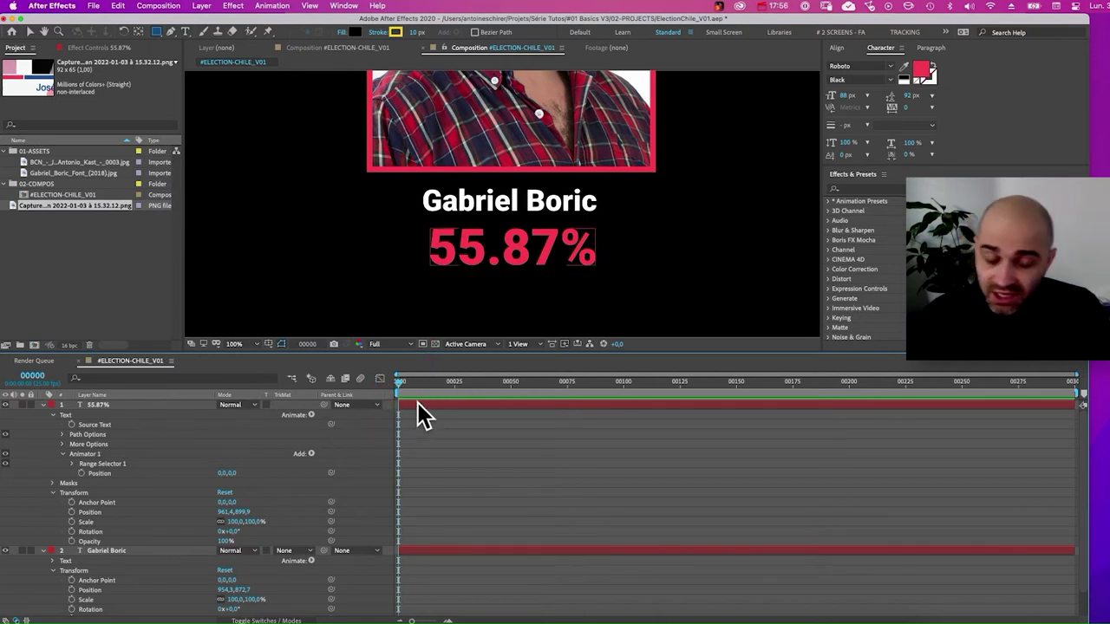
mouse_move(428, 397)
left_mouse_down()
mouse_move(425, 357)
mouse_move(421, 389)
left_mouse_up()
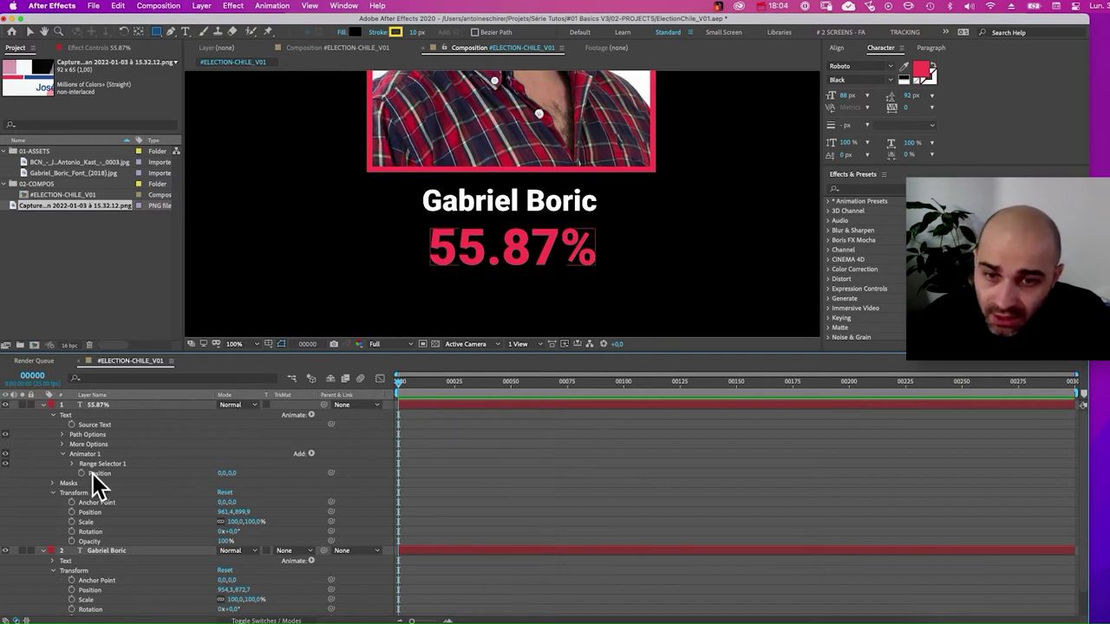
left_click_drag(431, 382, 452, 383)
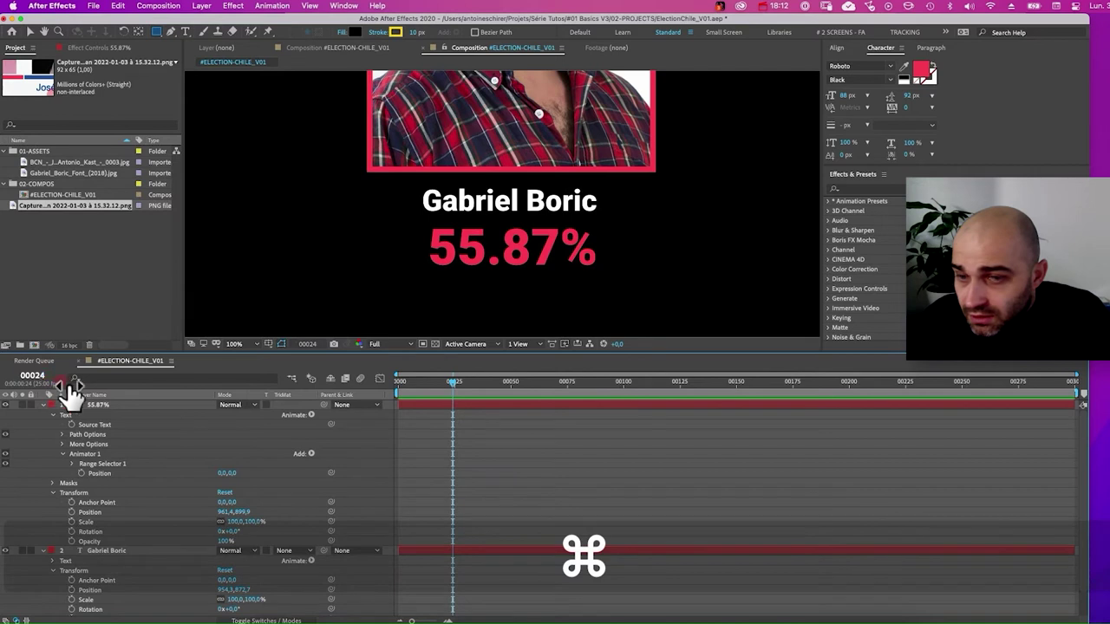
left_click(35, 376, "super")
key("super+Right")
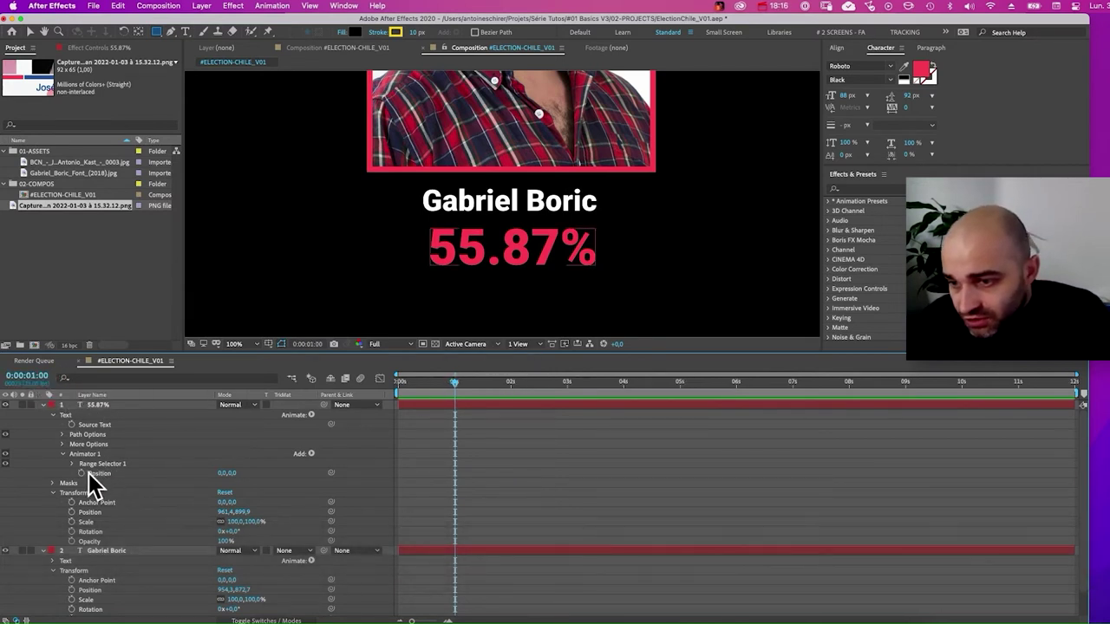
Add keyframes to the 55.87% layer's Animator 1 Position at 0:00:01:00 and 0:00:02:00.
left_click(80, 473)
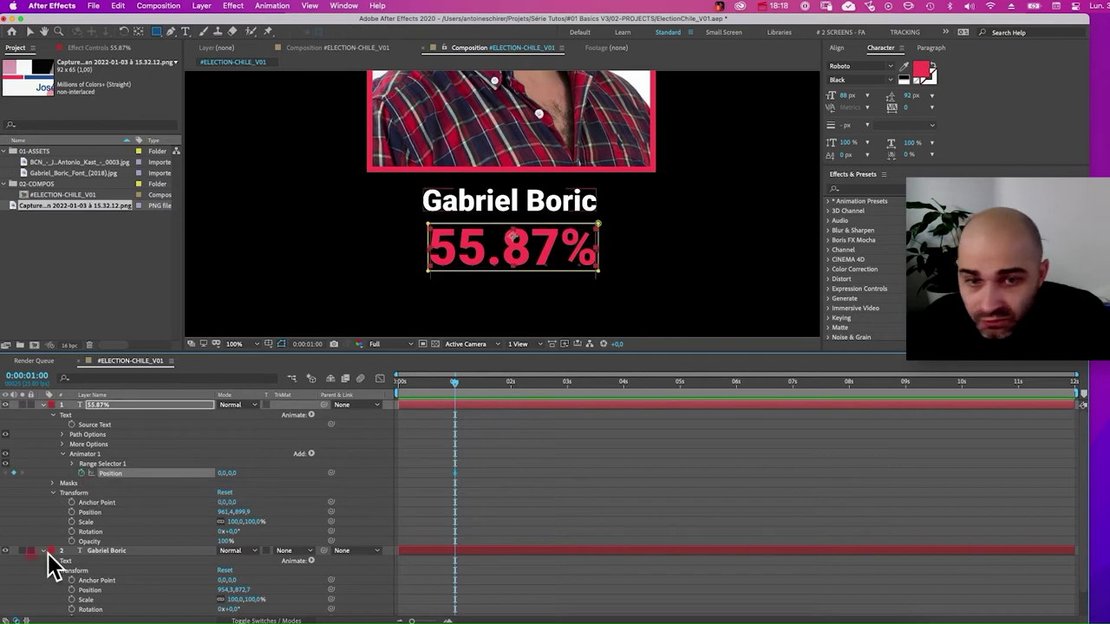
left_click_drag(459, 381, 471, 382)
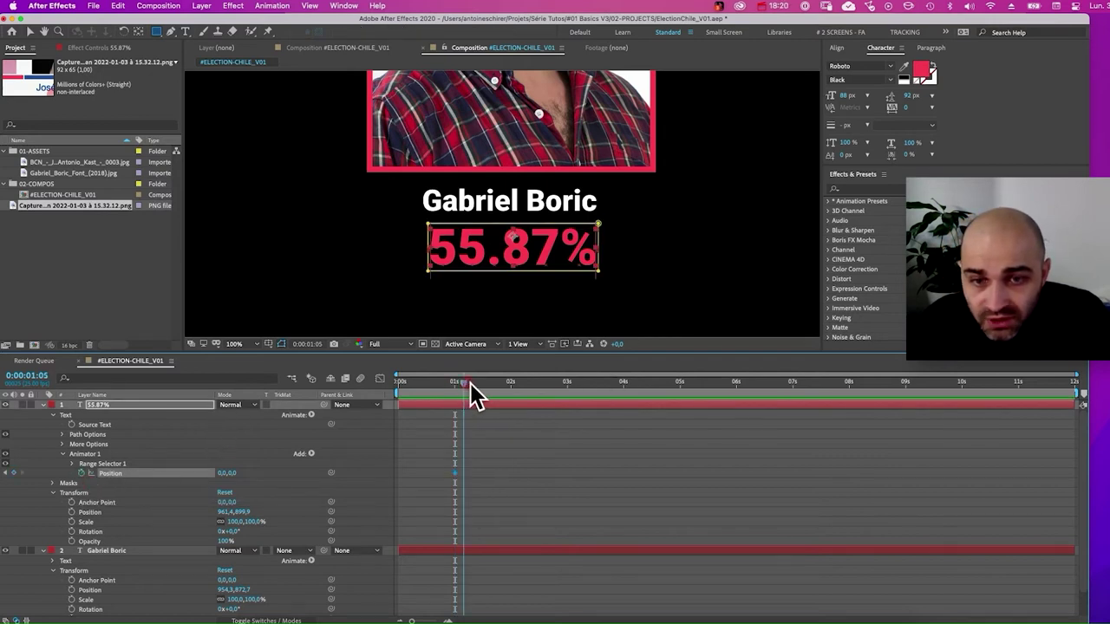
left_click_drag(507, 395, 513, 395)
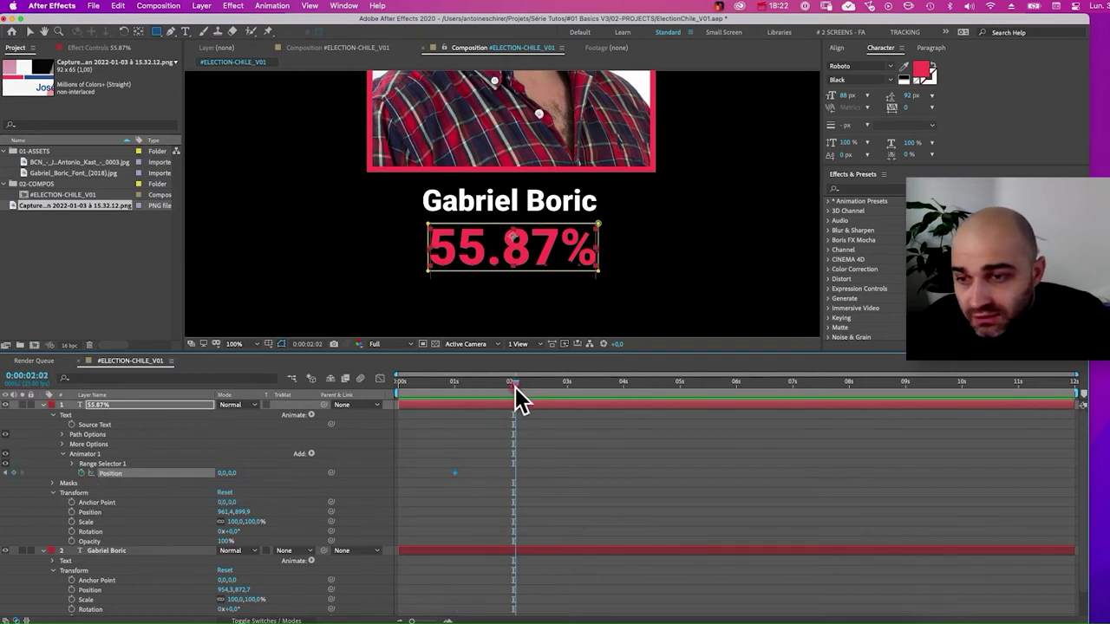
left_click(13, 474)
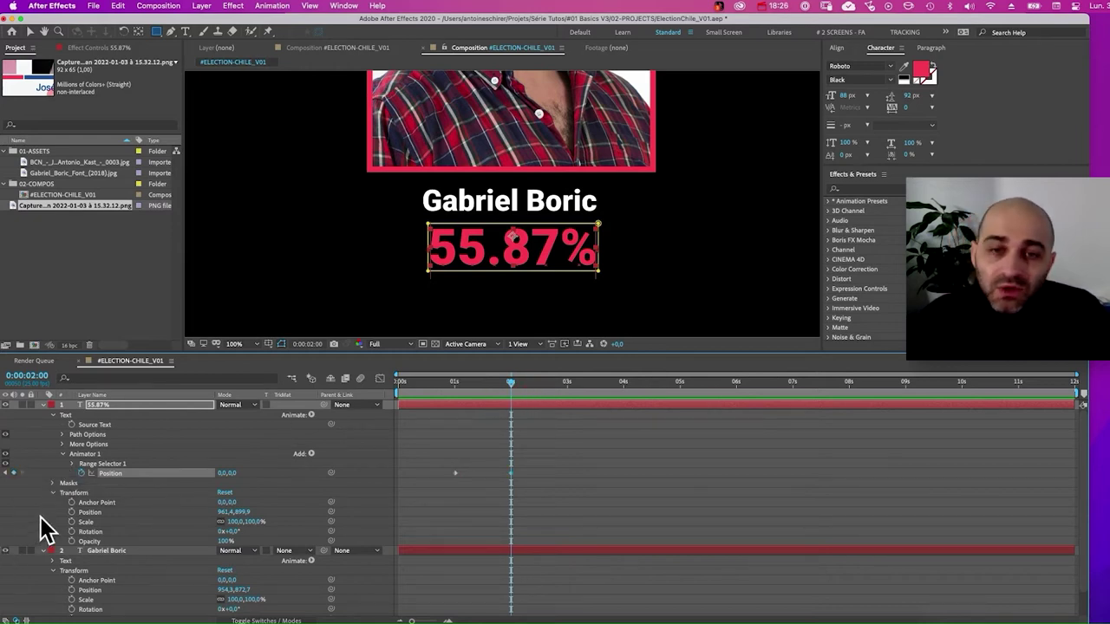
Set the Animator 1 Position keyframe at 0:00:01:00 to 0,-94 to move the percentage above its mask.
left_click_drag(492, 383, 474, 386)
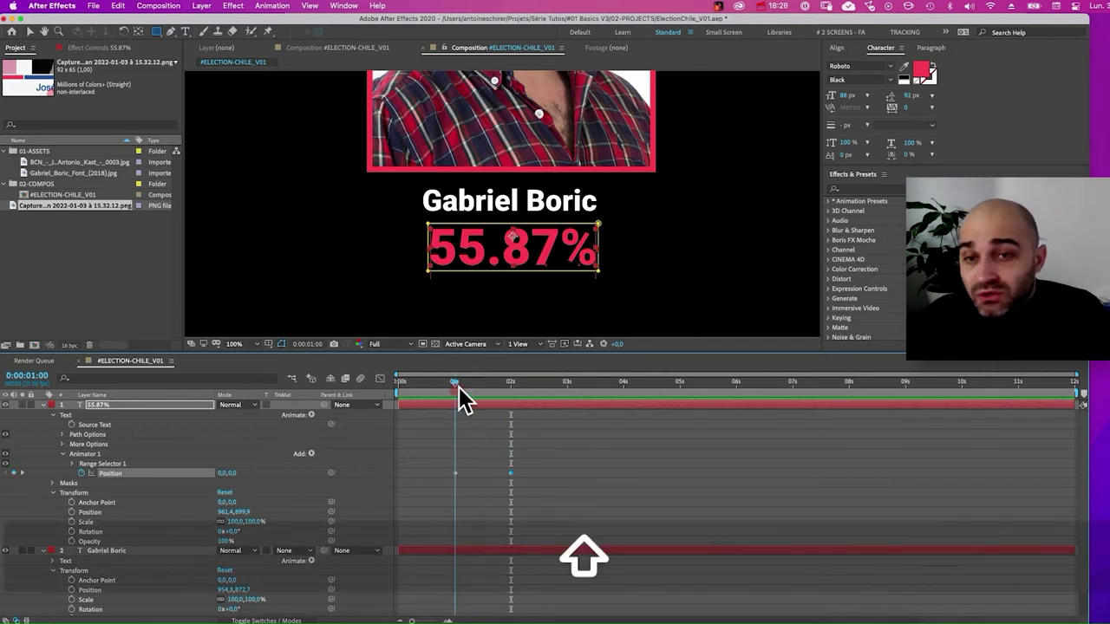
left_click_drag(457, 396, 455, 394)
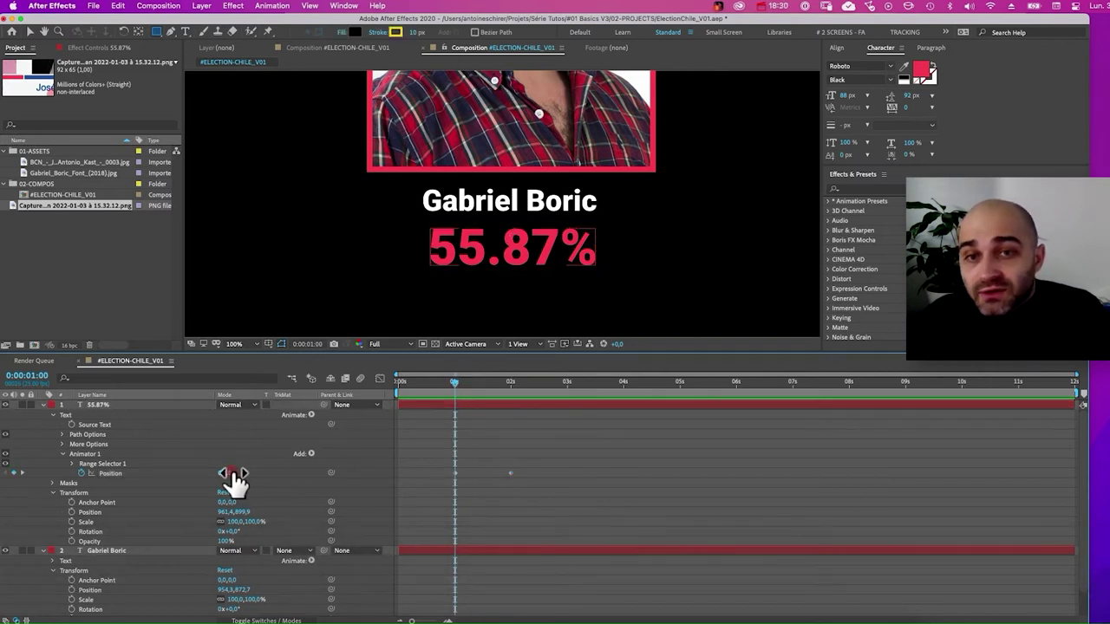
left_click_drag(227, 472, 179, 483)
Step back to 0:00:00:18 and preview how the 55.87% text slides down into its mask.
key("Page_Up")
key("Page_Up")
key("Page_Up")
key("Page_Up")
key("Page_Up")
key("Page_Up")
key("Page_Up")
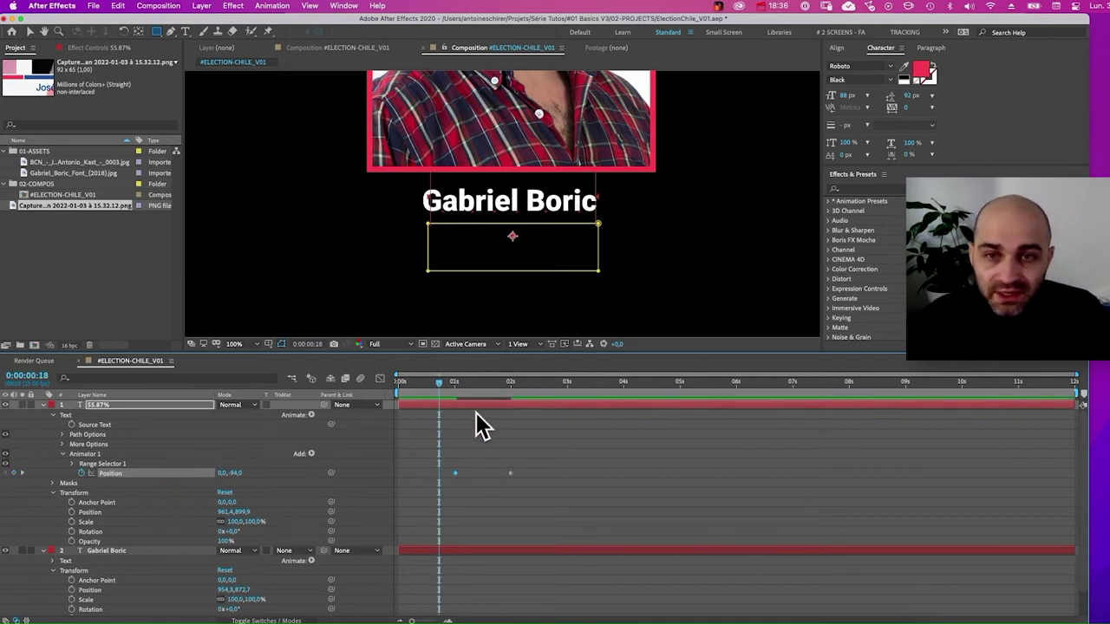
key("space")
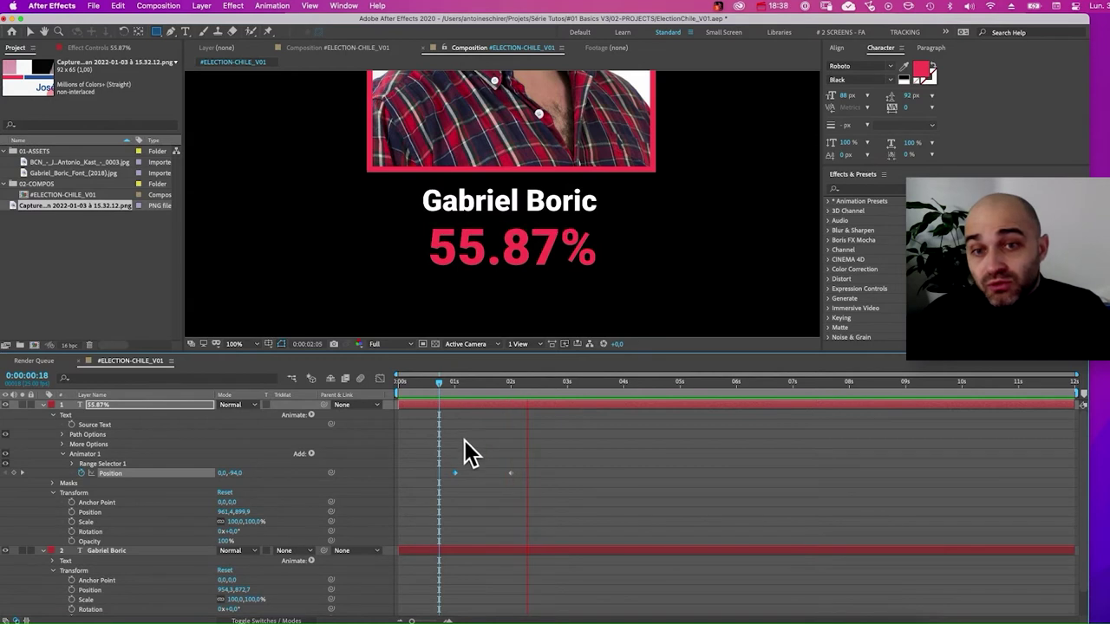
key("space")
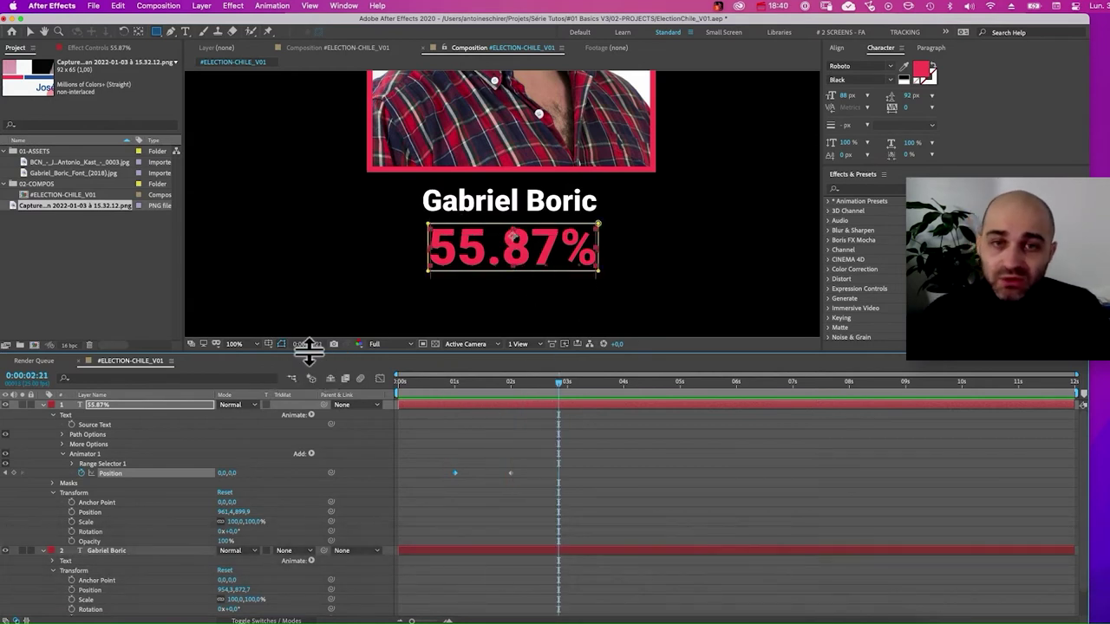
Show the composition at 50% zoom and replay the percentage reveal from just before 1 second.
key("super+minus")
key("space")
left_click_drag(506, 268, 517, 317)
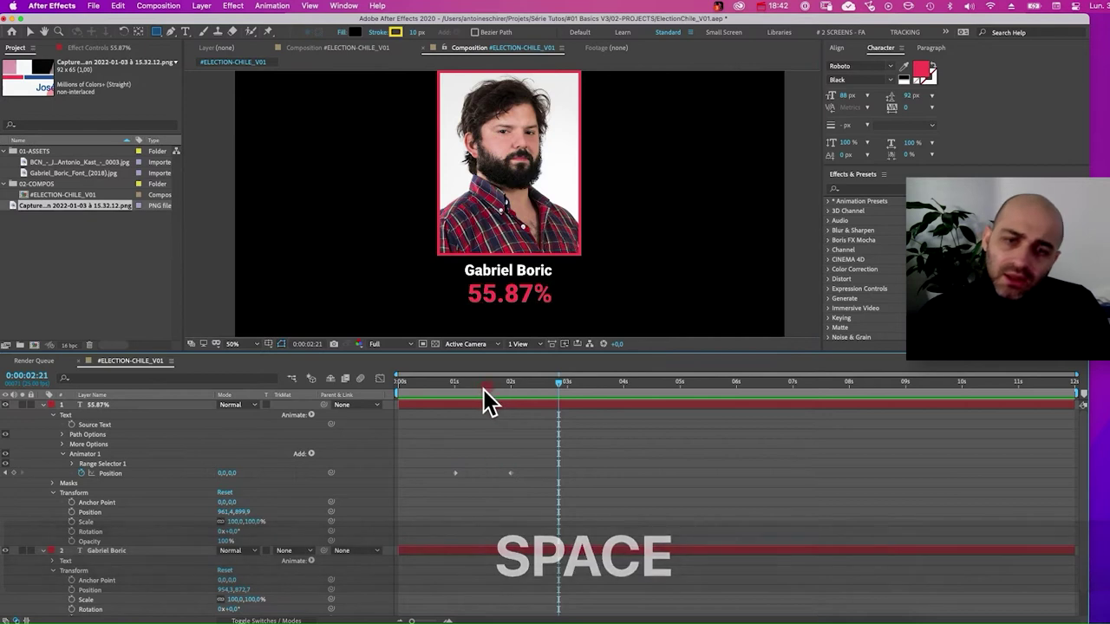
left_click(451, 382)
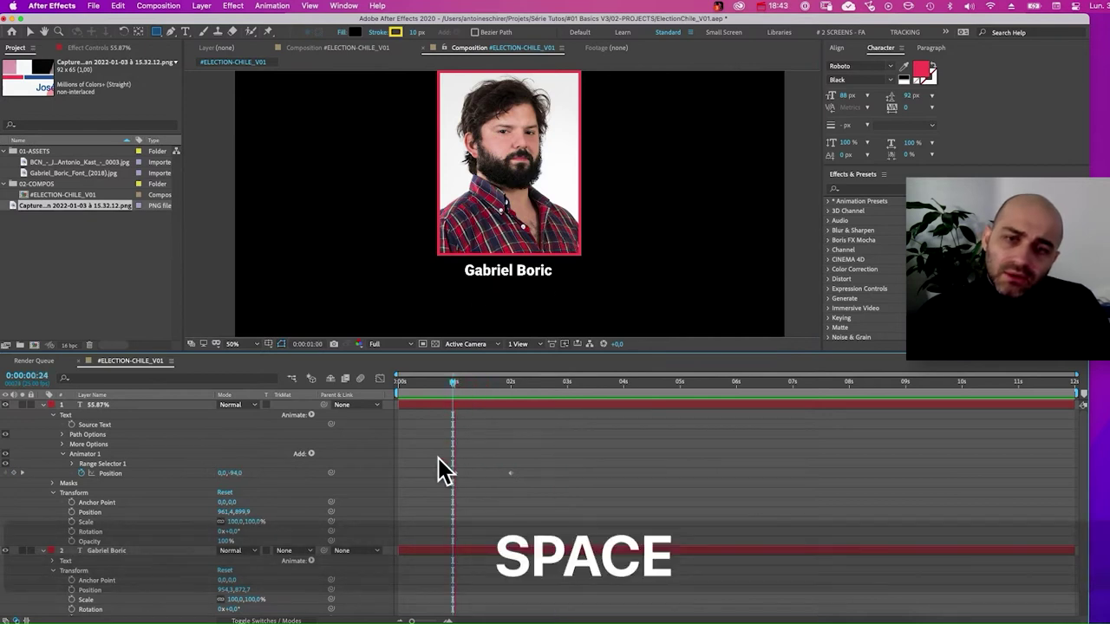
key("space")
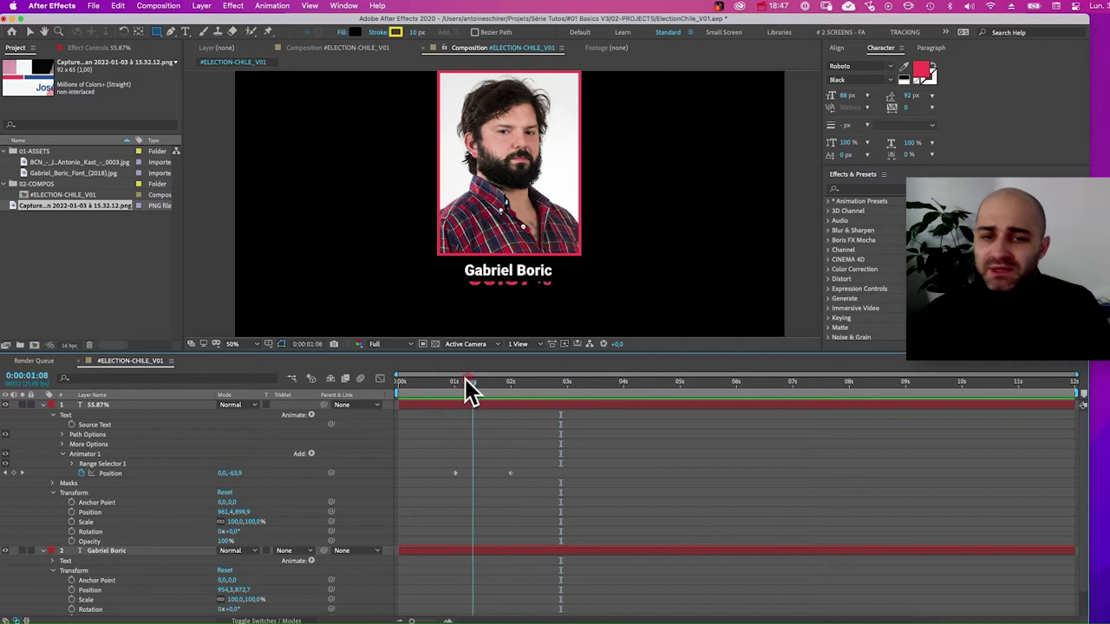
left_click(448, 382)
key("space")
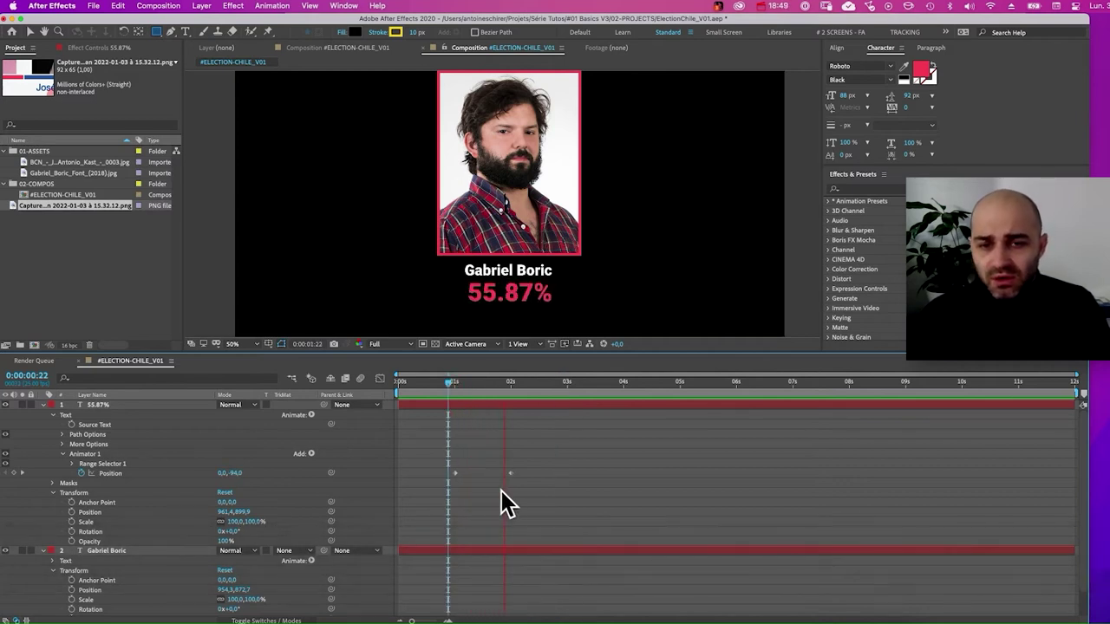
key("space")
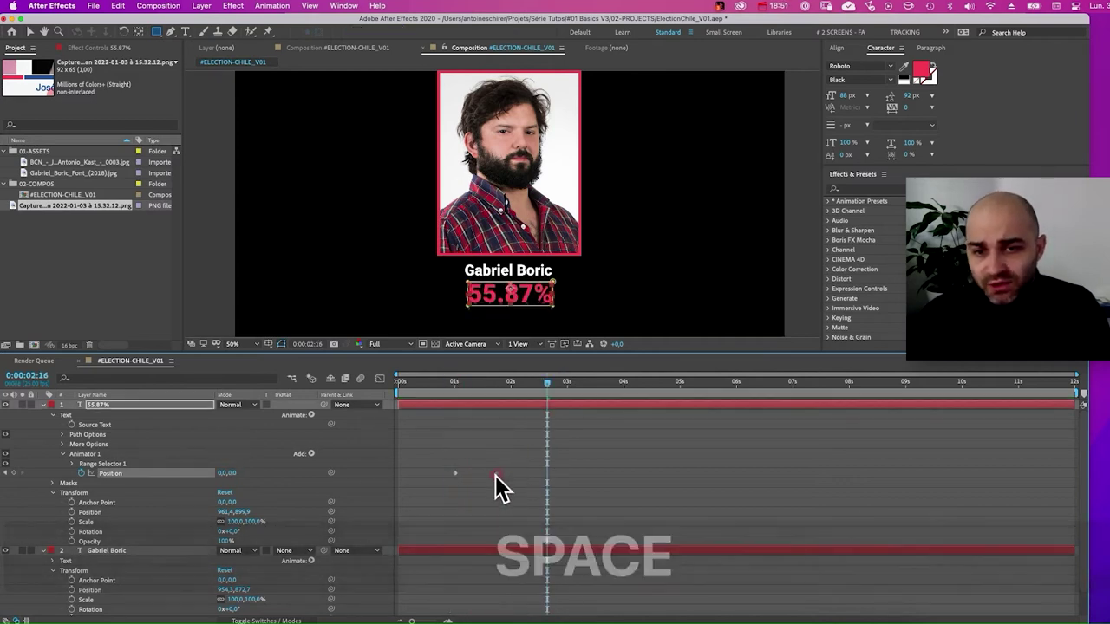
Try a faster reveal with the second Position keyframe about midway between 1 and 2 seconds, and preview it.
left_click_drag(495, 476, 483, 475)
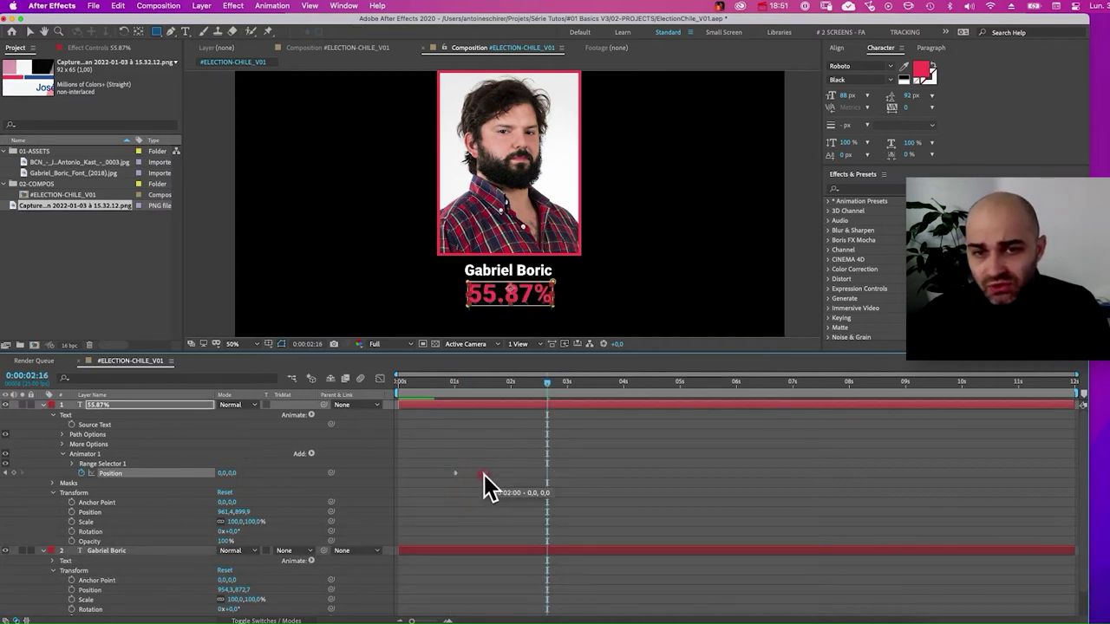
key("space")
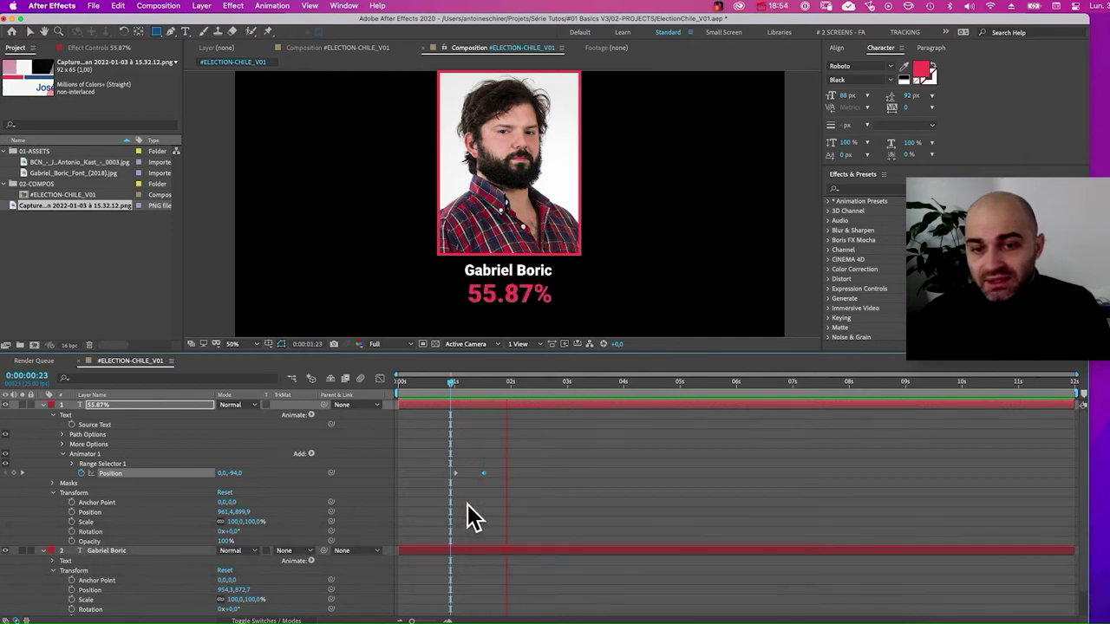
key("space")
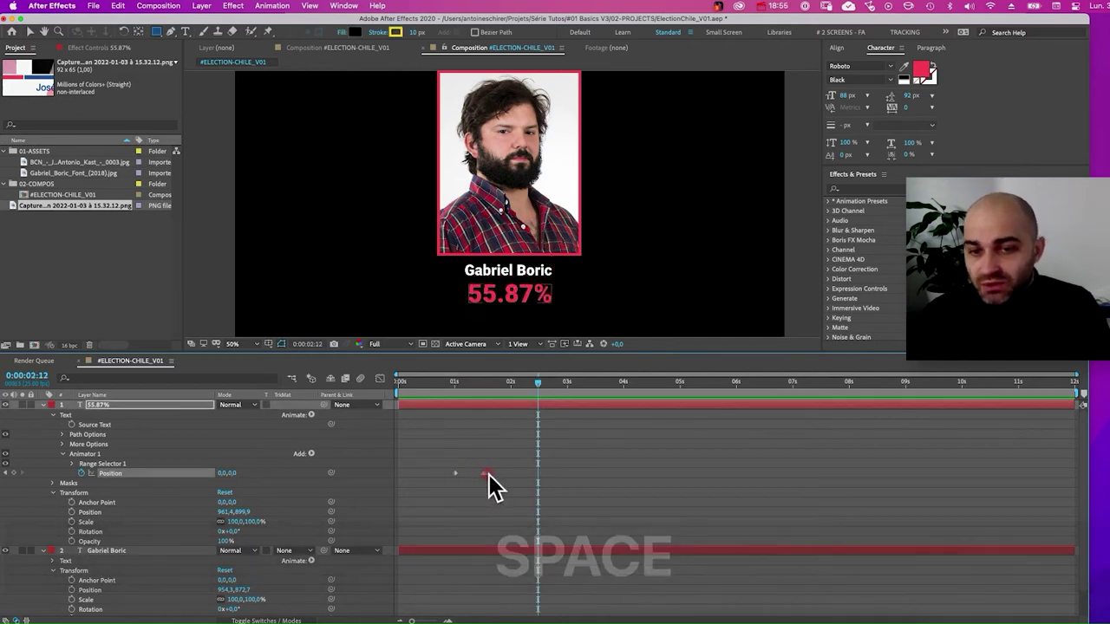
Move the second Animator 1 Position keyframe to 0:00:01:23 and preview the percentage reveal.
left_click_drag(483, 474, 503, 475)
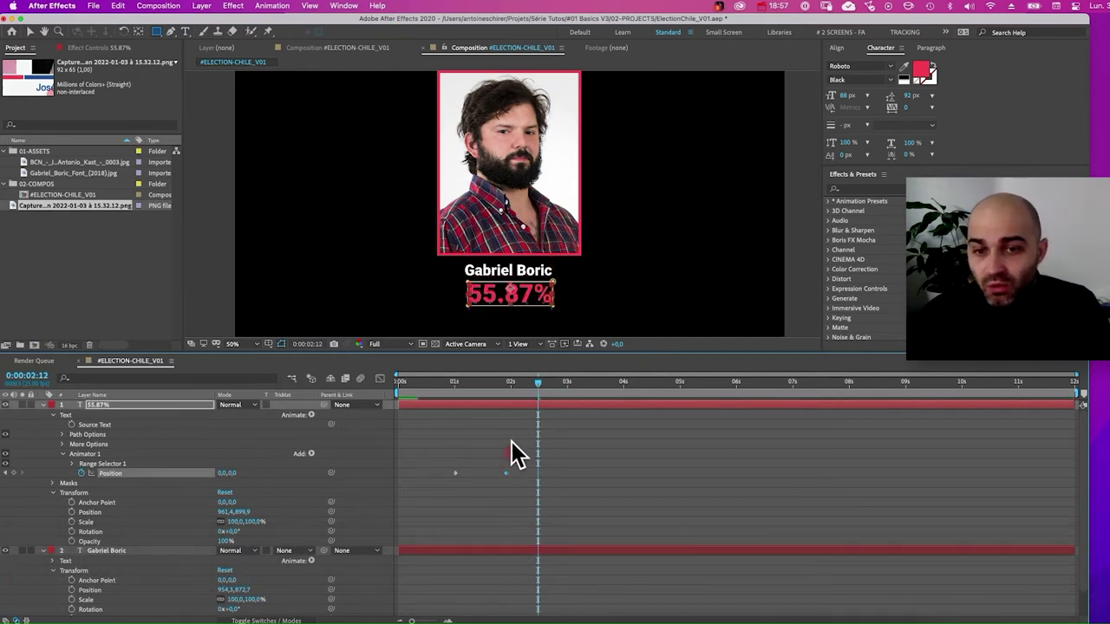
left_click_drag(478, 387, 450, 388)
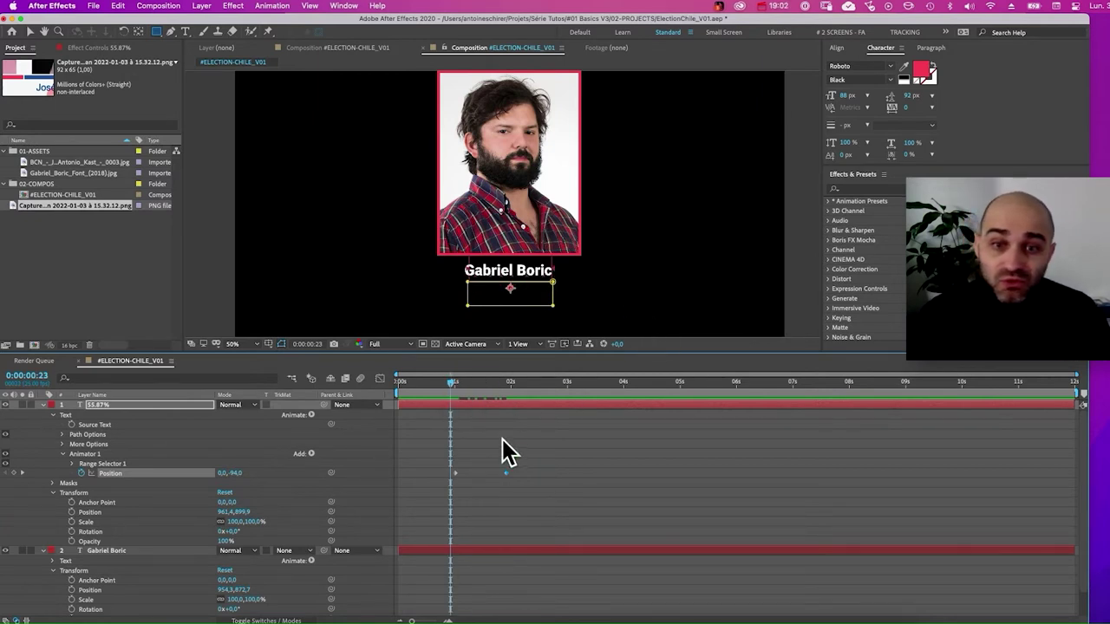
left_click(500, 448)
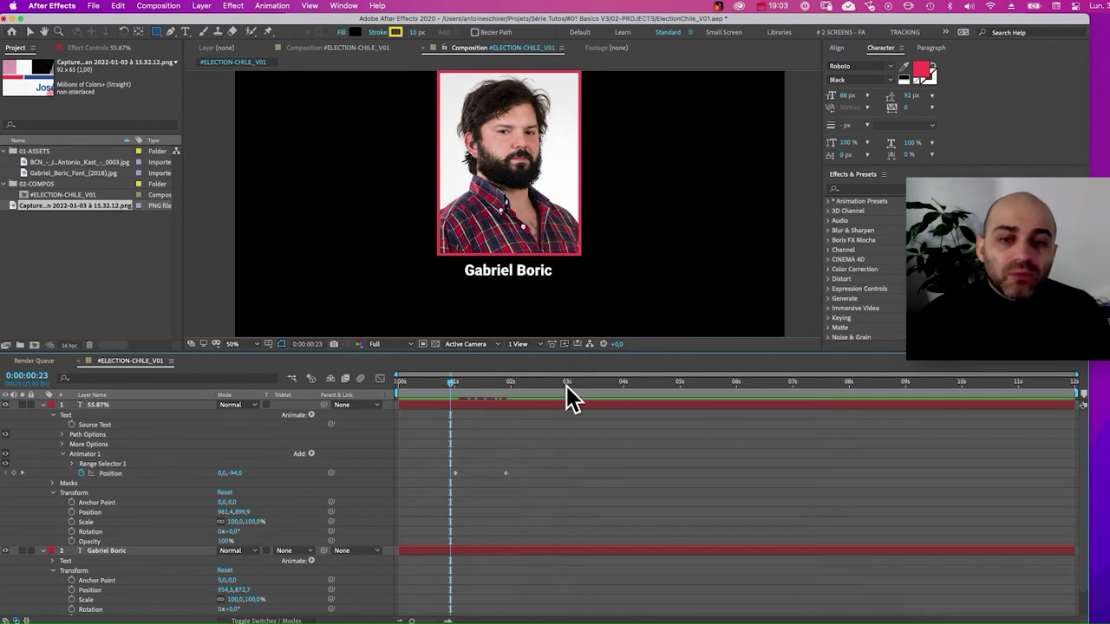
key("space")
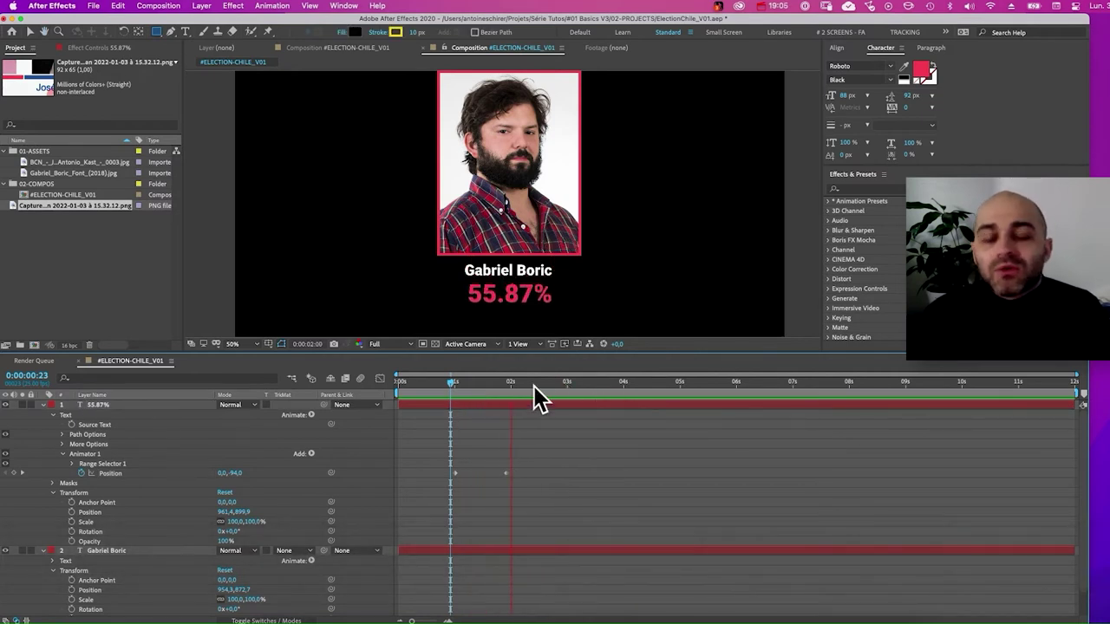
key("space")
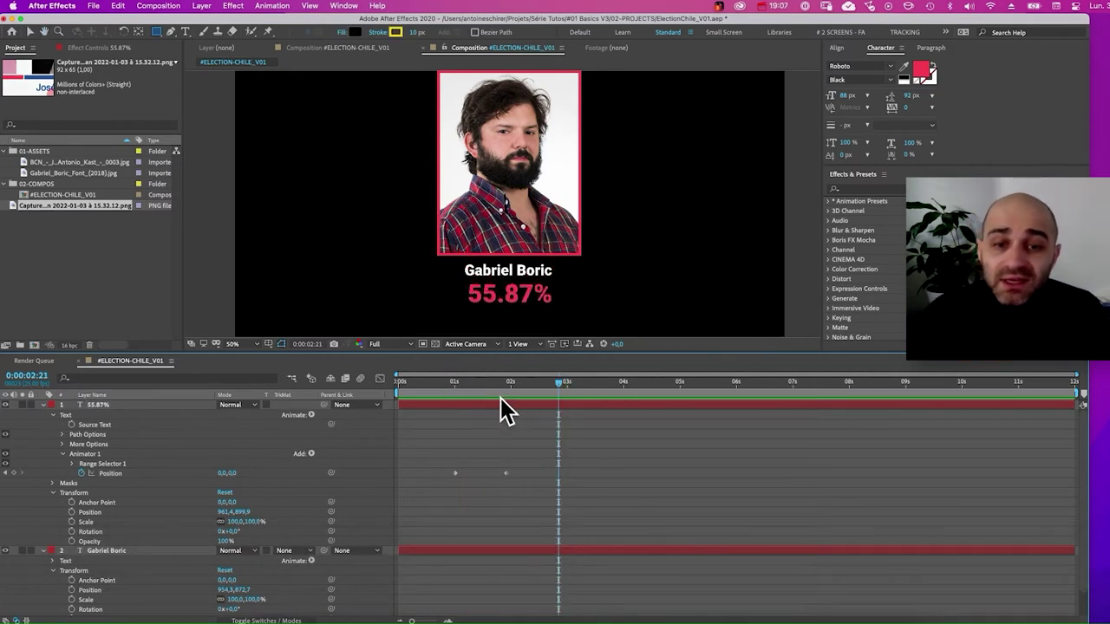
Select both Animator 1 Position keyframes and display their speed curve in the Graph Editor, with the time range magnified around the reveal.
mouse_move(515, 382)
left_mouse_down()
mouse_move(453, 384)
mouse_move(498, 384)
left_mouse_up()
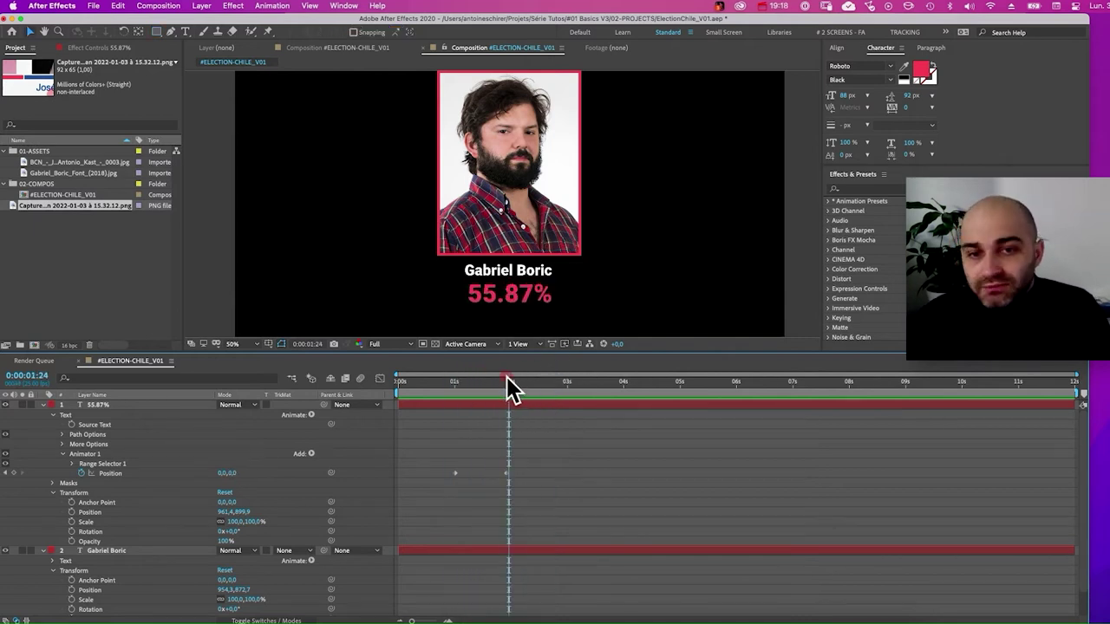
left_click_drag(508, 390, 500, 397)
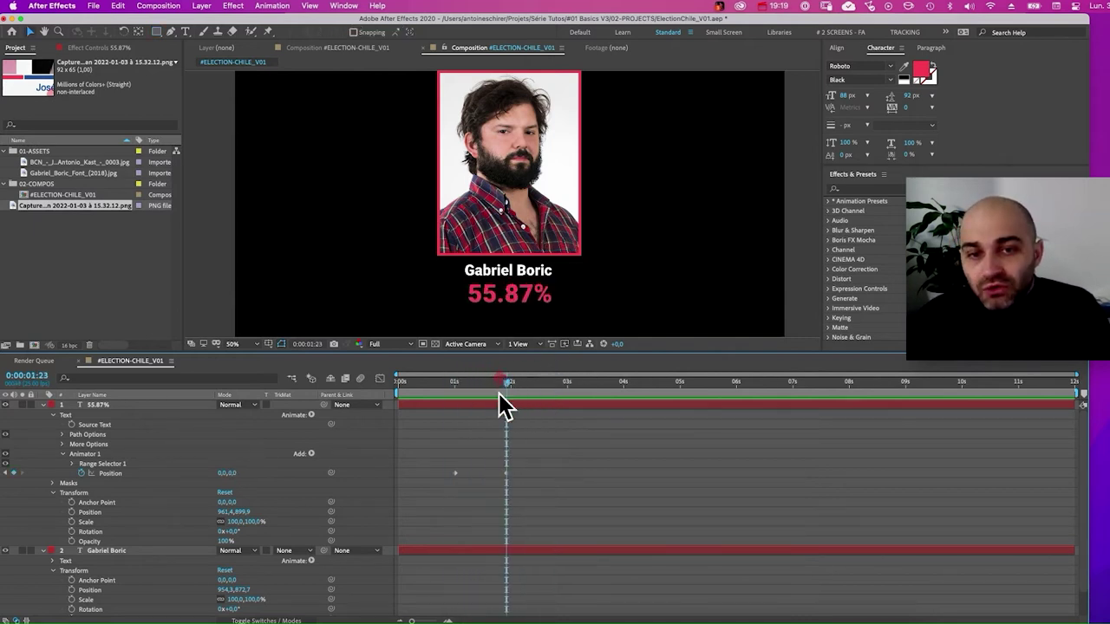
left_click_drag(524, 469, 468, 476)
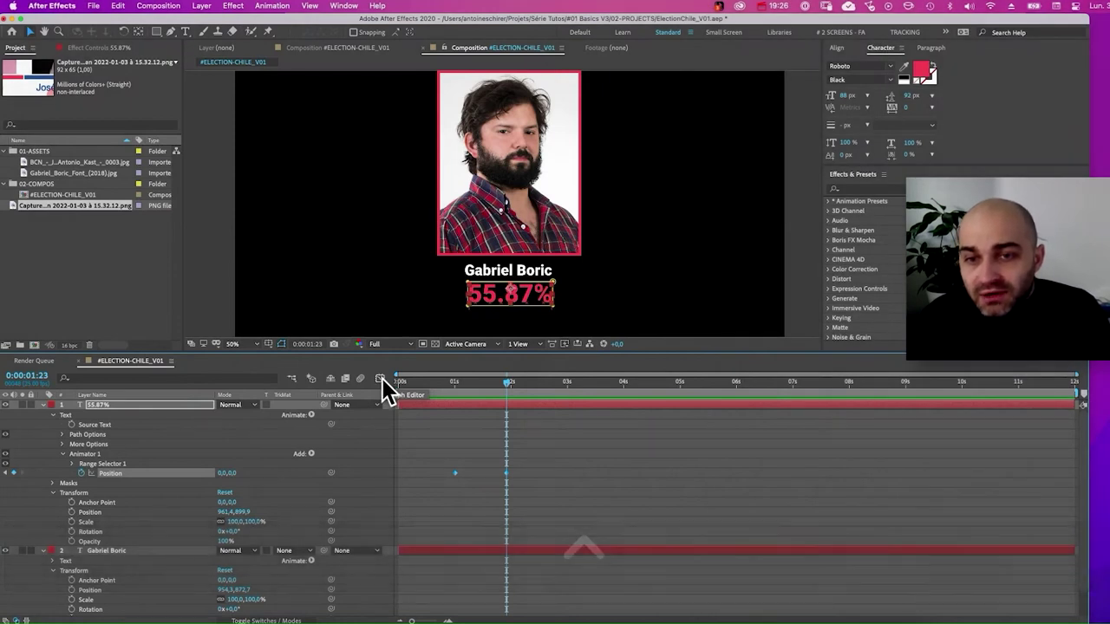
left_click(382, 379)
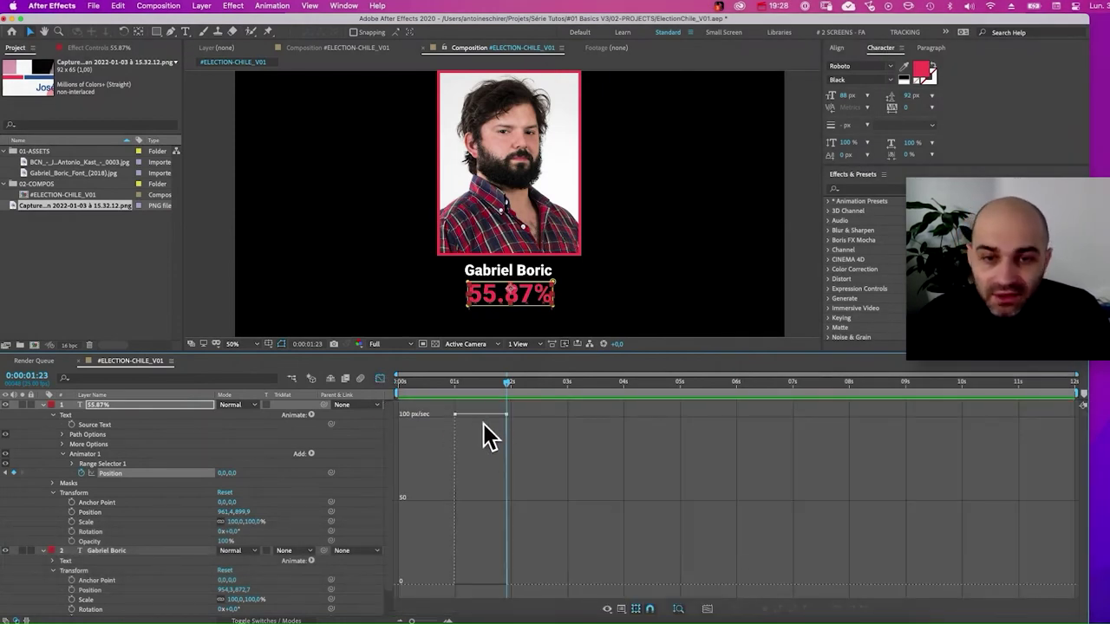
left_click(491, 383)
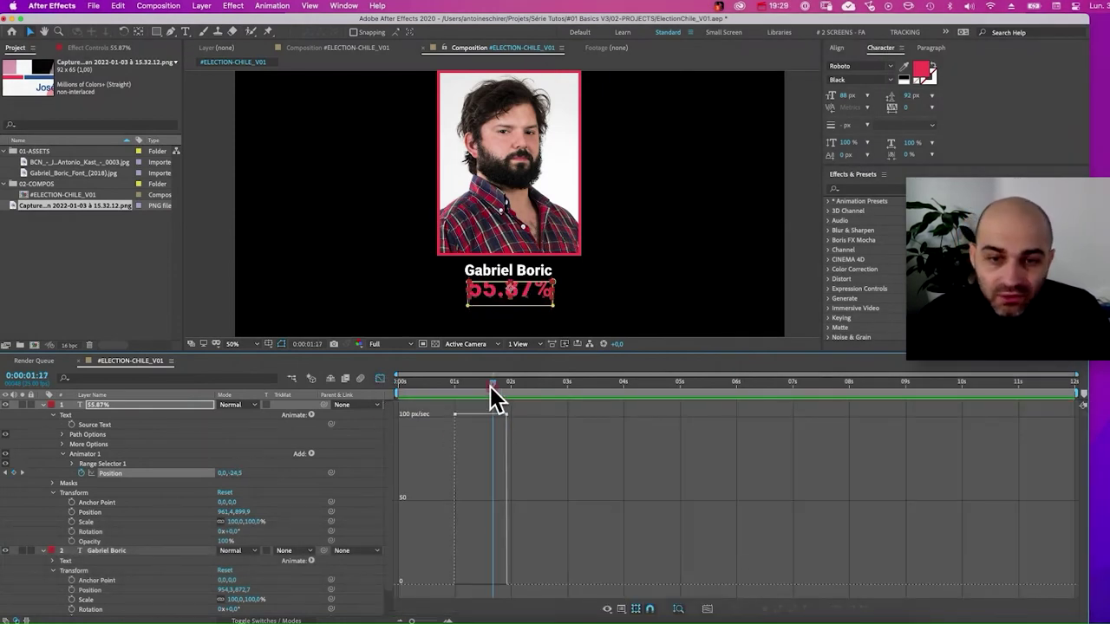
key("=")
key("=")
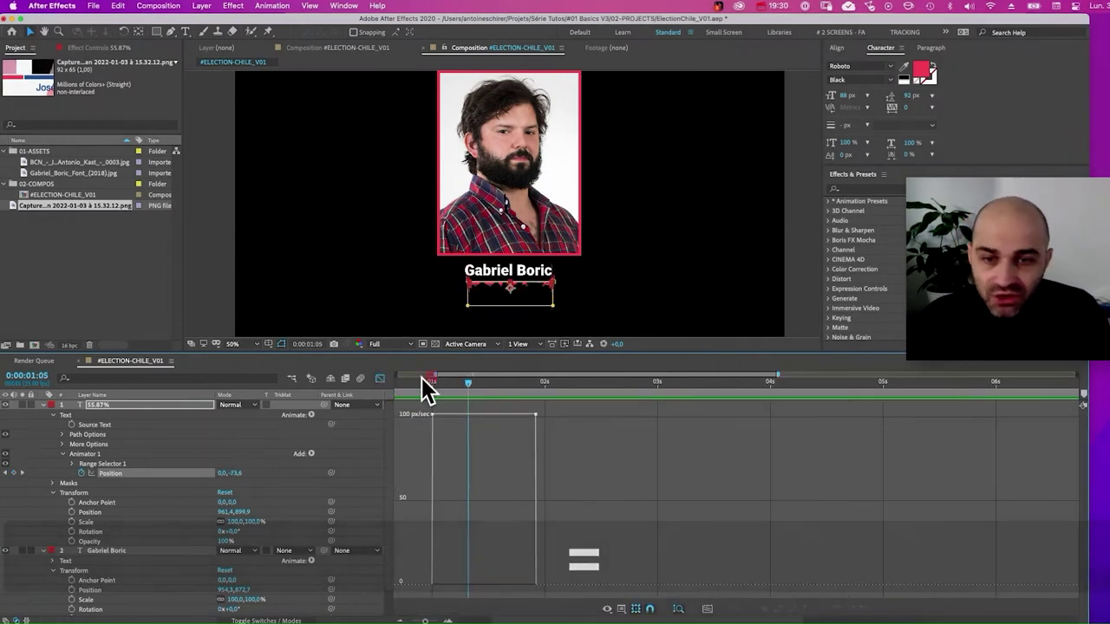
left_click(402, 381)
left_click_drag(404, 384, 502, 397)
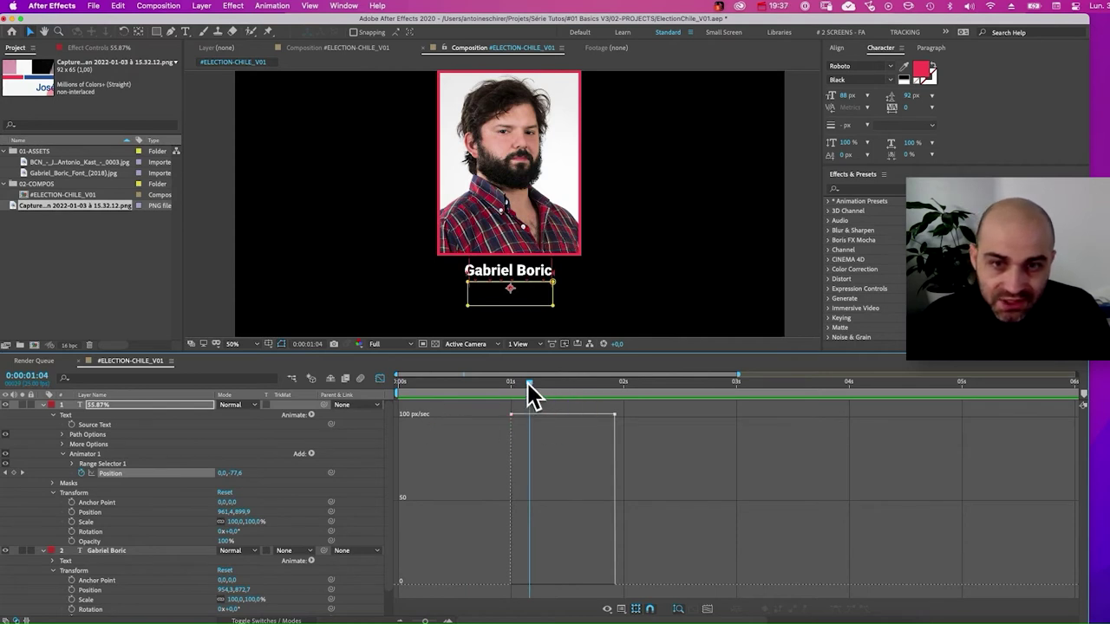
Ease both Animator 1 Position keyframes in the speed graph by lowering their speeds to 0 px/sec.
left_click_drag(528, 391, 578, 396)
mouse_move(578, 402)
left_mouse_down()
mouse_move(626, 401)
mouse_move(564, 391)
left_mouse_up()
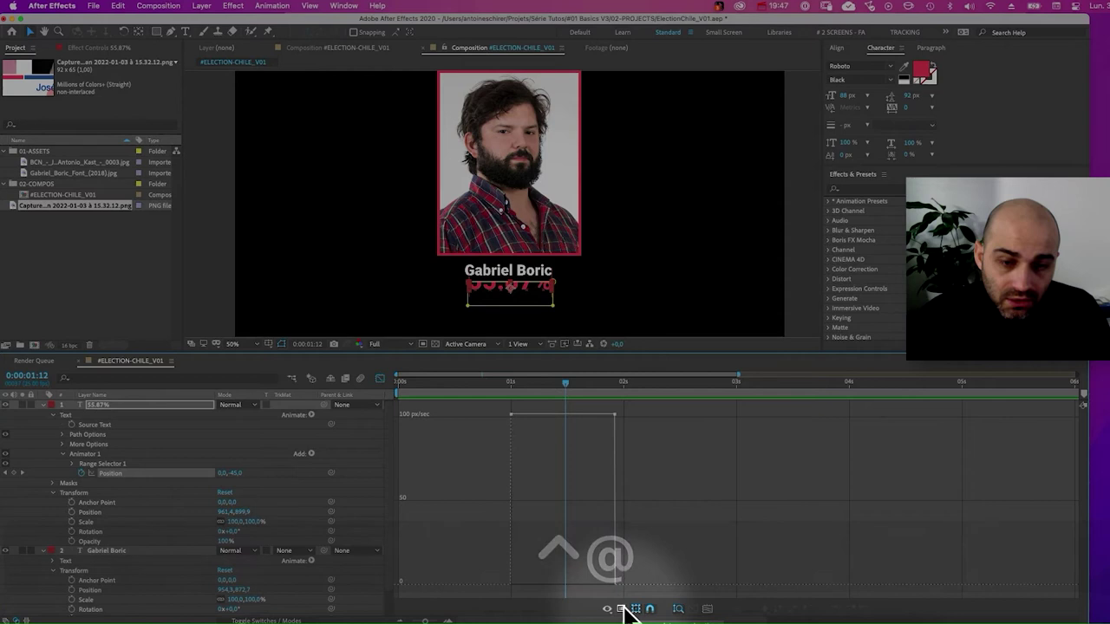
left_click(624, 609)
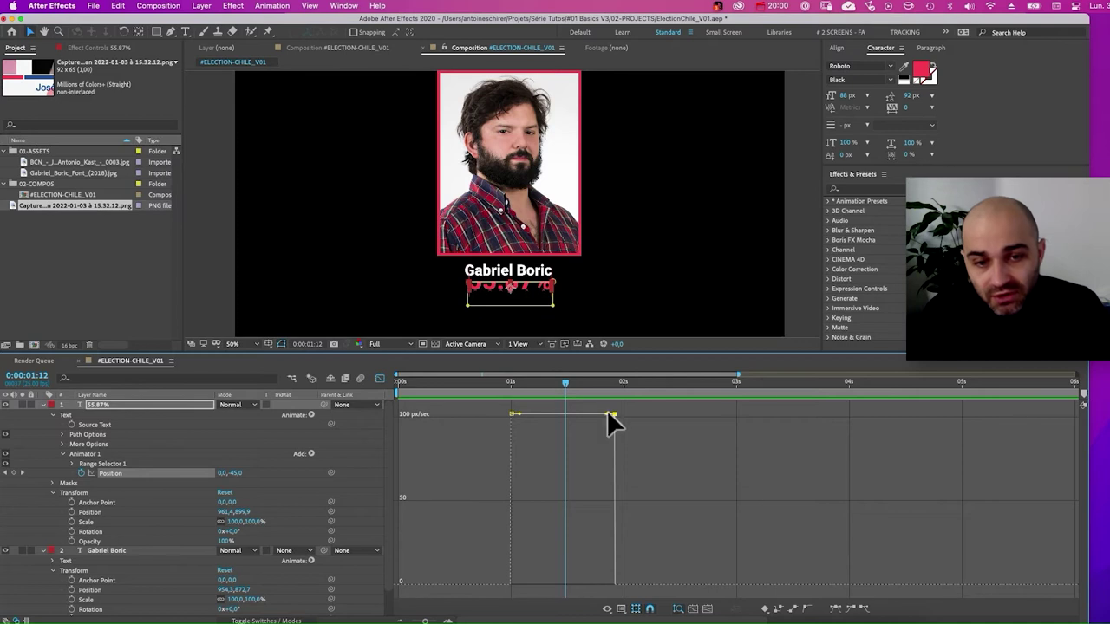
left_click_drag(631, 407, 608, 416)
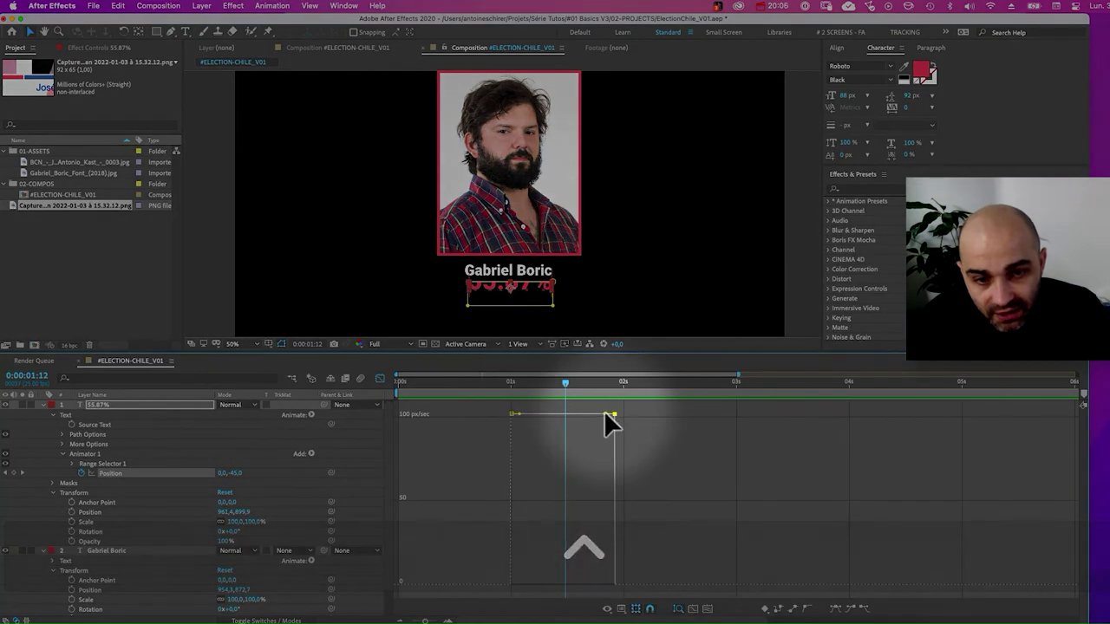
left_click_drag(605, 413, 578, 577)
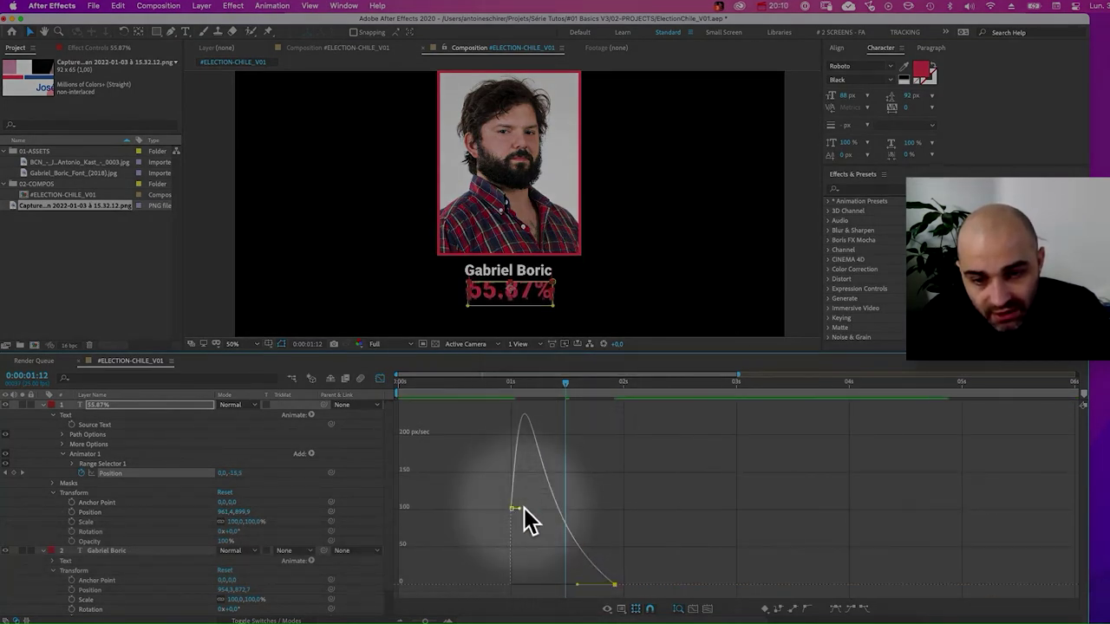
left_click_drag(520, 506, 511, 587)
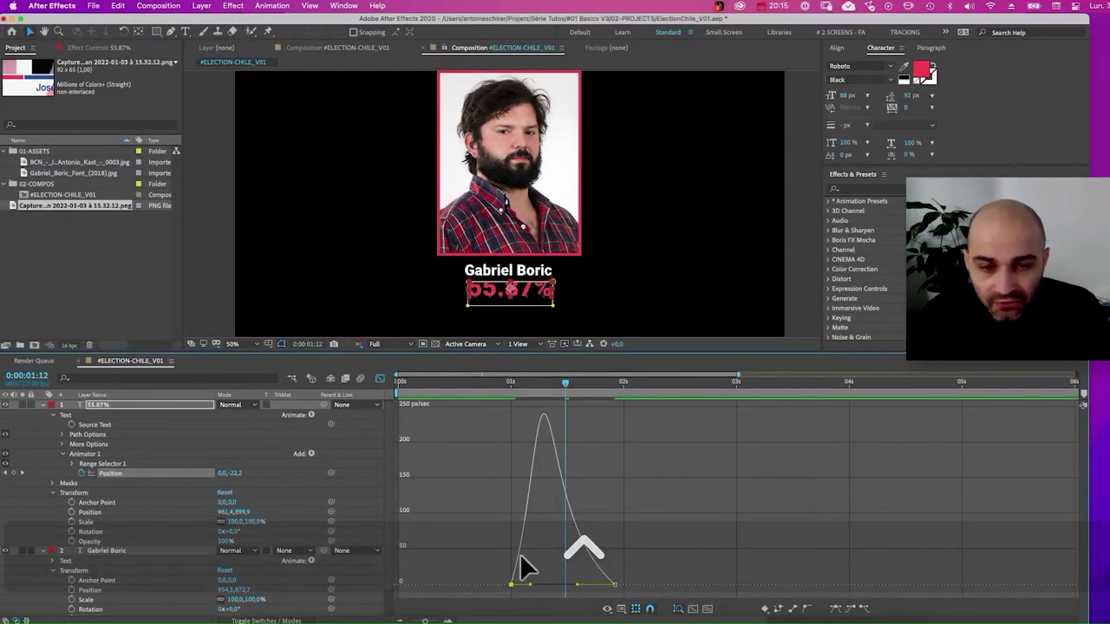
Lengthen the easing influence of the second Position keyframe and preview the percentage reveal from 0:00:00:19.
left_click_drag(579, 595, 594, 599)
left_click_drag(533, 382, 484, 383)
key("space")
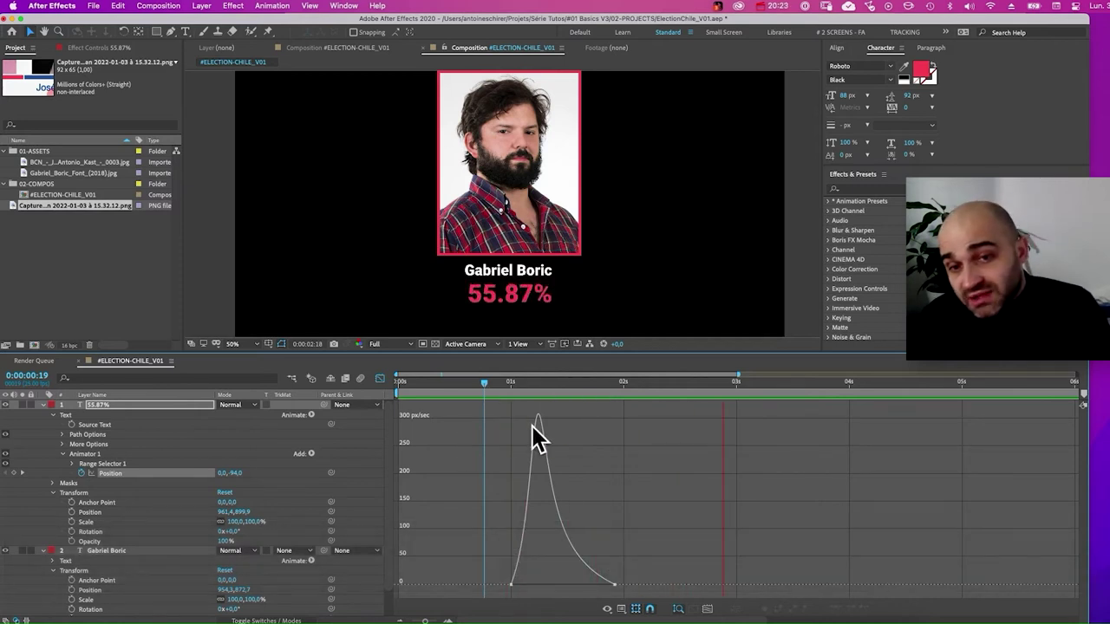
key("space")
Sharpen the speed peak further by extending the second Position keyframe's easing toward the first, and replay the reveal.
mouse_move(539, 382)
left_mouse_down()
mouse_move(496, 379)
mouse_move(592, 400)
mouse_move(529, 381)
left_mouse_up()
left_click(600, 586)
left_click_drag(572, 594, 560, 595)
key("space")
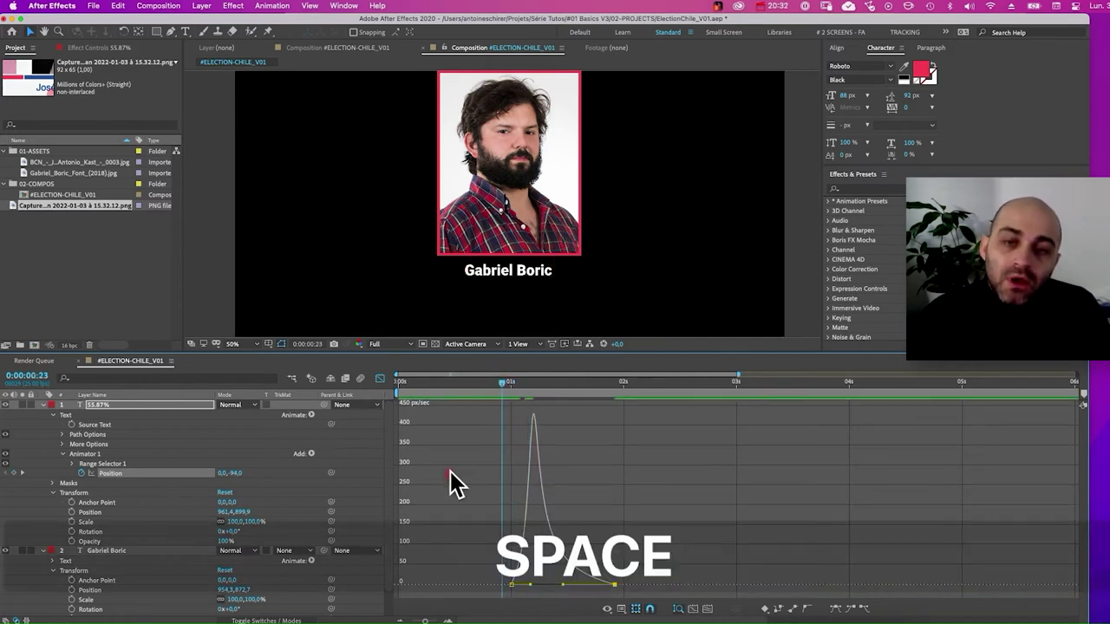
key("space")
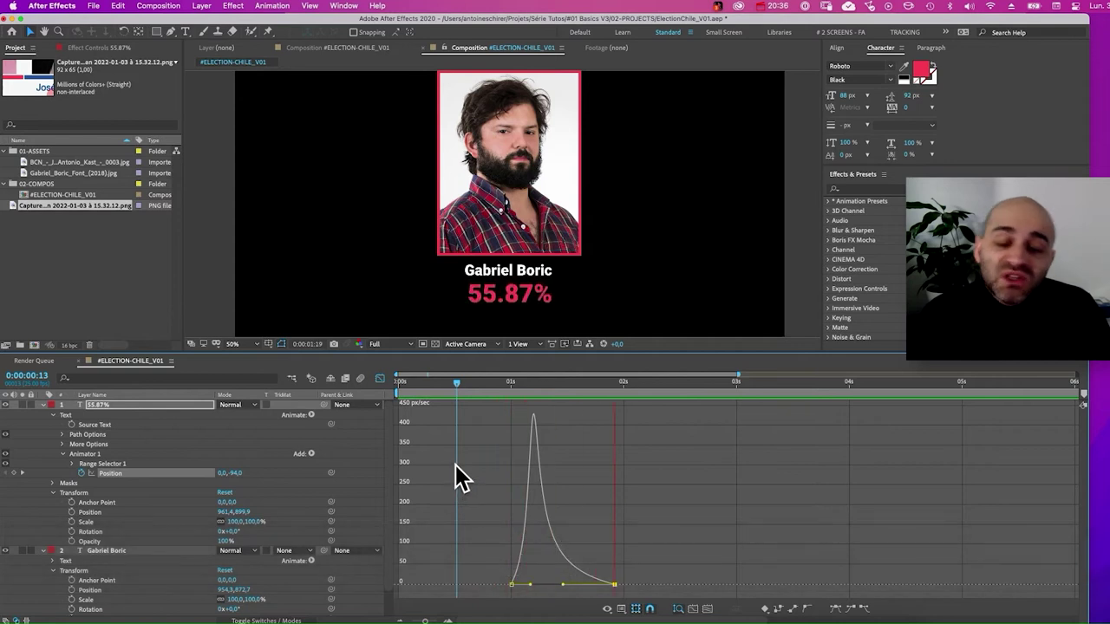
key("space")
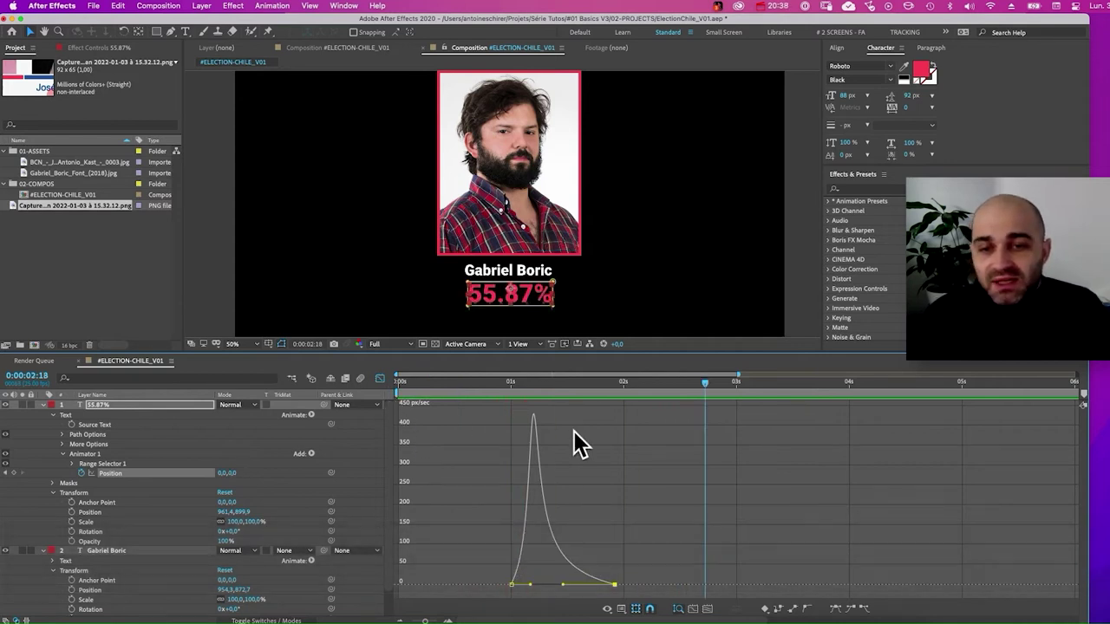
Leave the Graph Editor and collapse the properties of the 55.87% and Gabriel Boric layers.
left_click(381, 379)
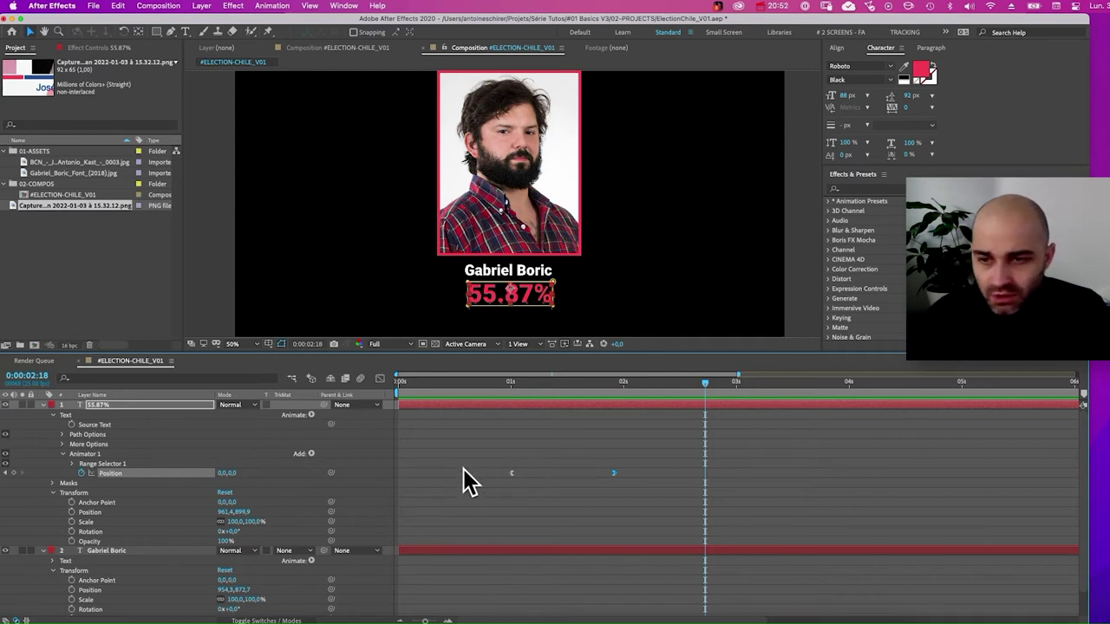
left_click(43, 405)
left_click(42, 415)
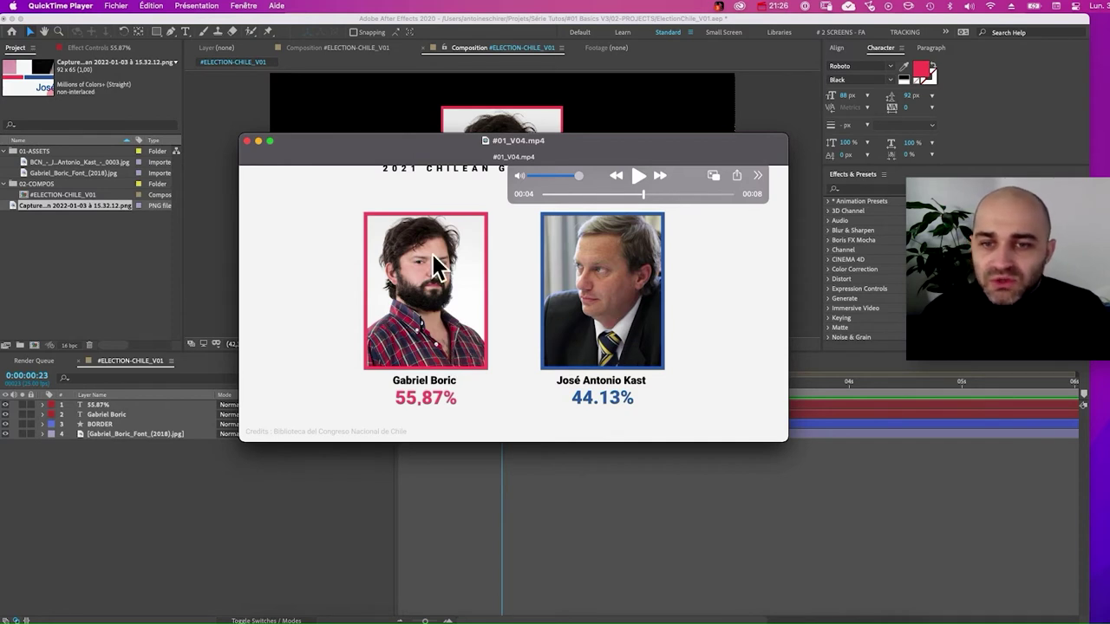
Switch from the QuickTime Player reference video back to After Effects and set the current time to 0:00:01:00.
key("Tab")
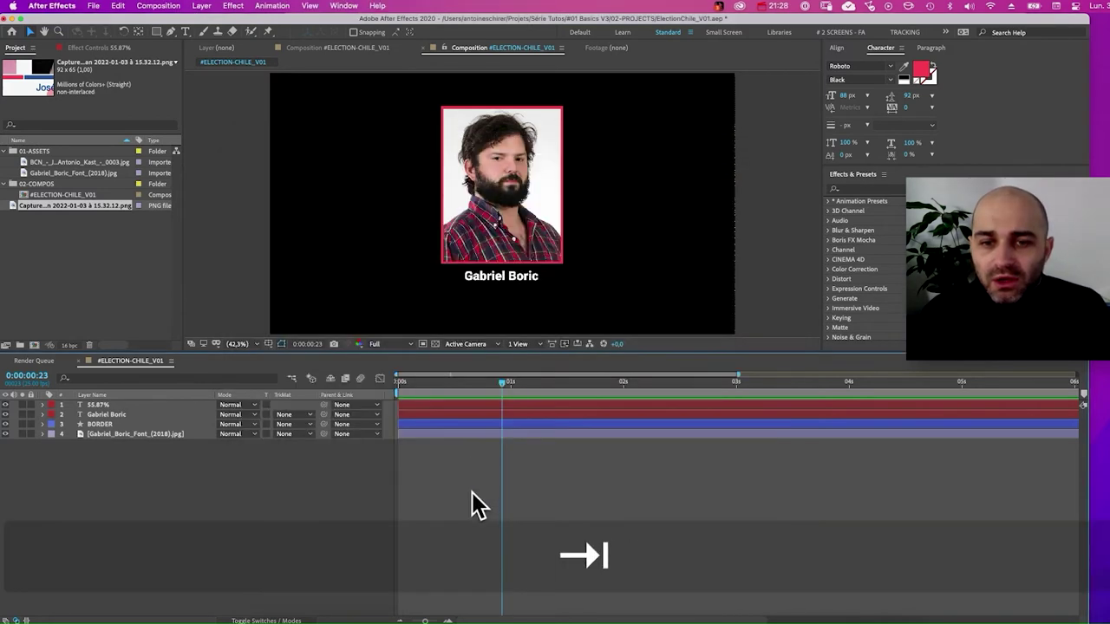
left_click_drag(477, 390, 410, 379)
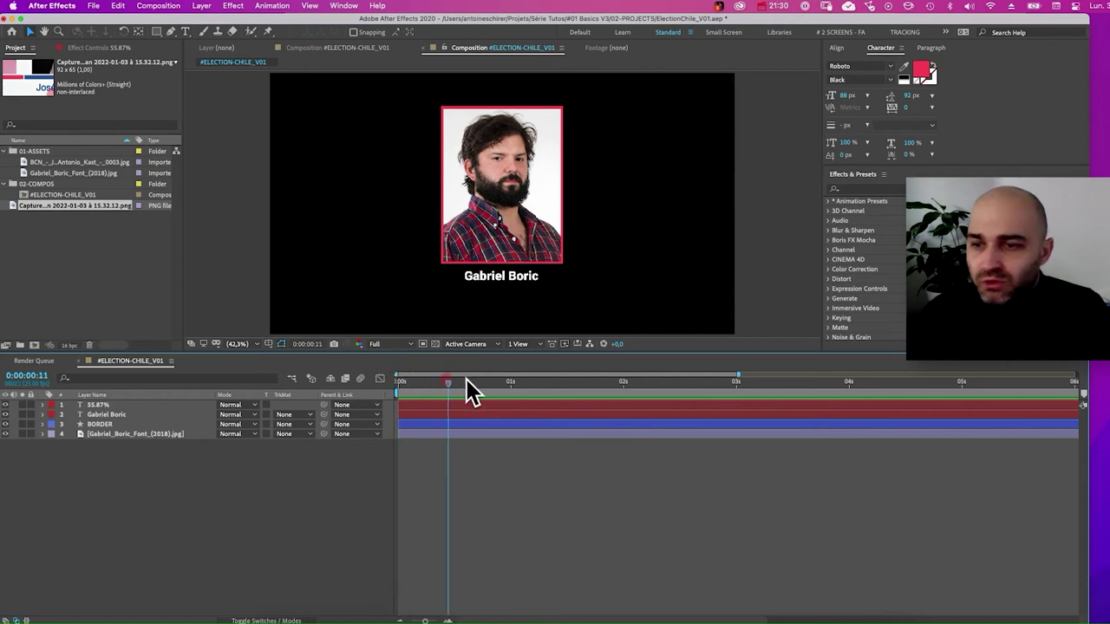
left_click(511, 383)
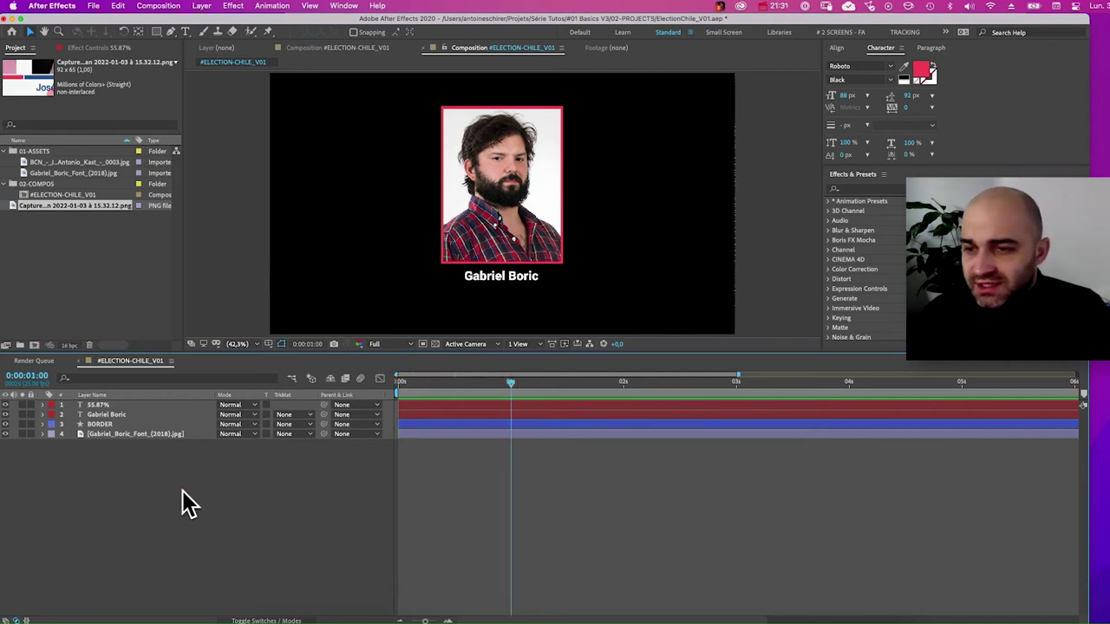
Try duplicating all four candidate layers and placing the copies to the right of the original portrait, and undo it.
left_click_drag(184, 496, 111, 396)
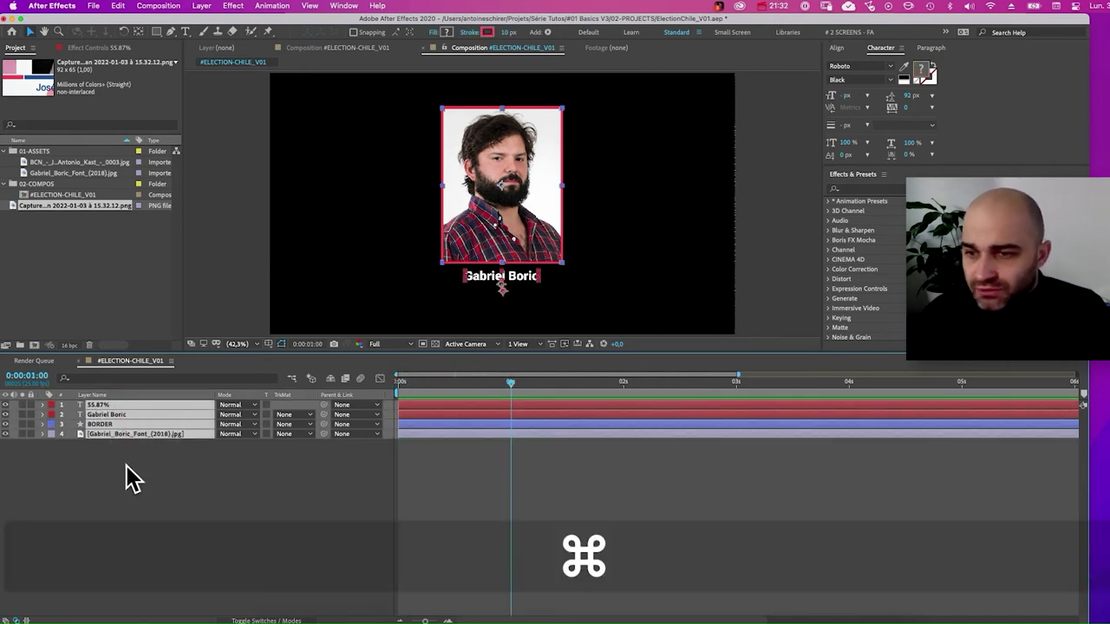
key("super+d")
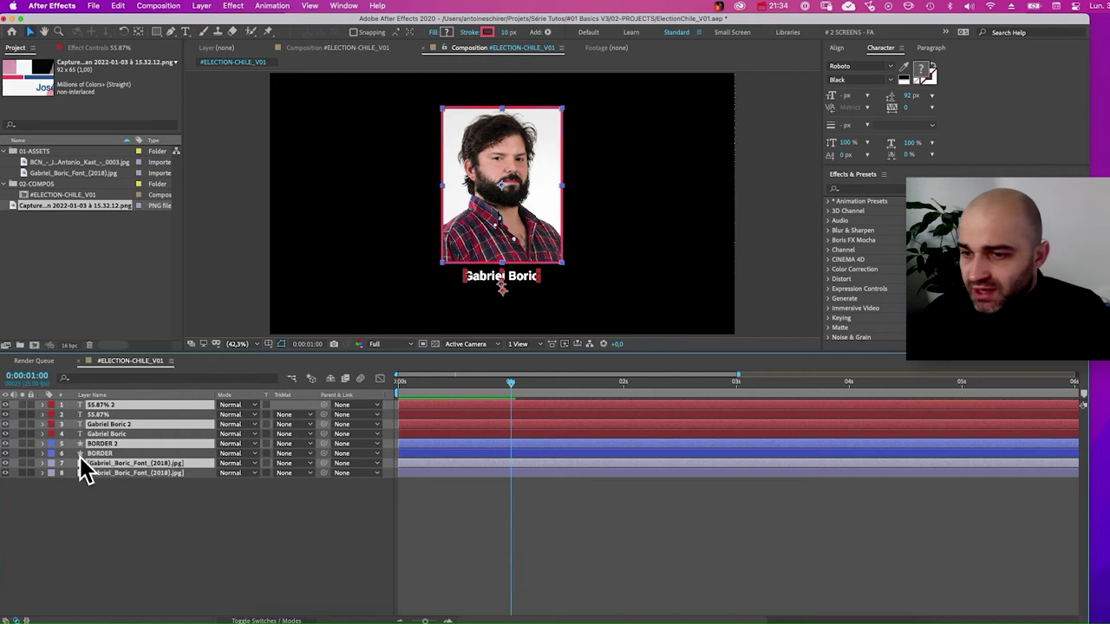
key("v")
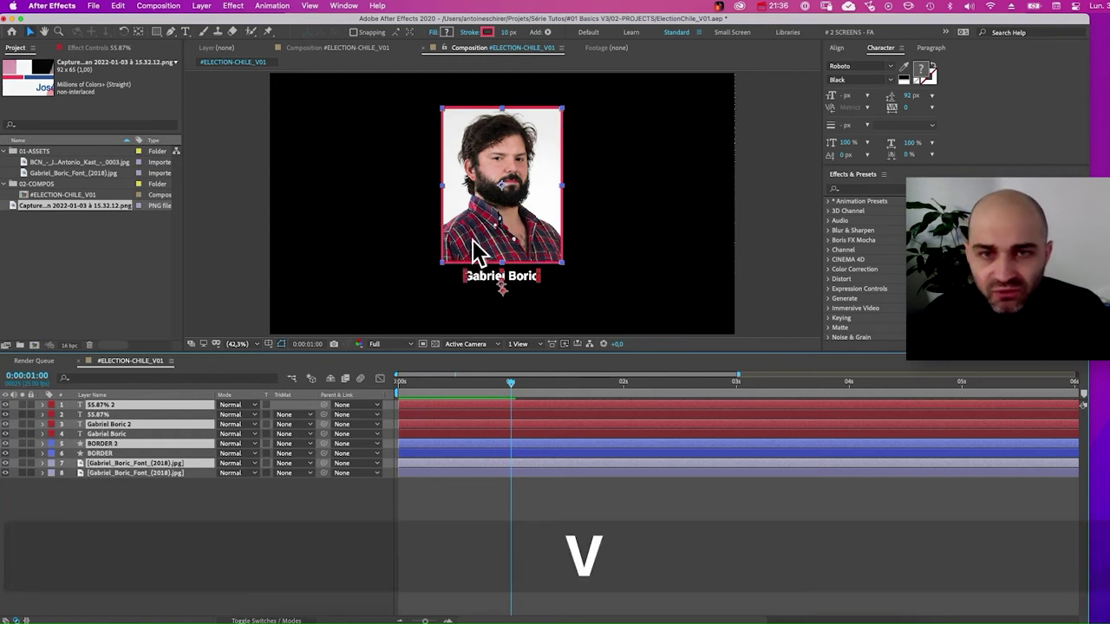
left_click_drag(478, 251, 642, 252)
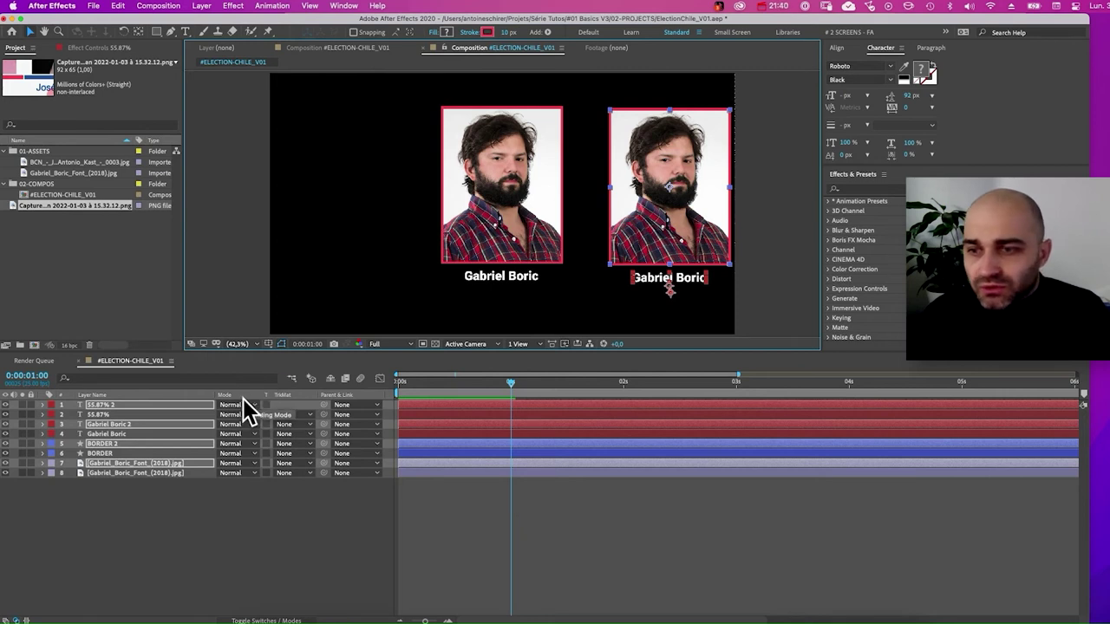
key("super")
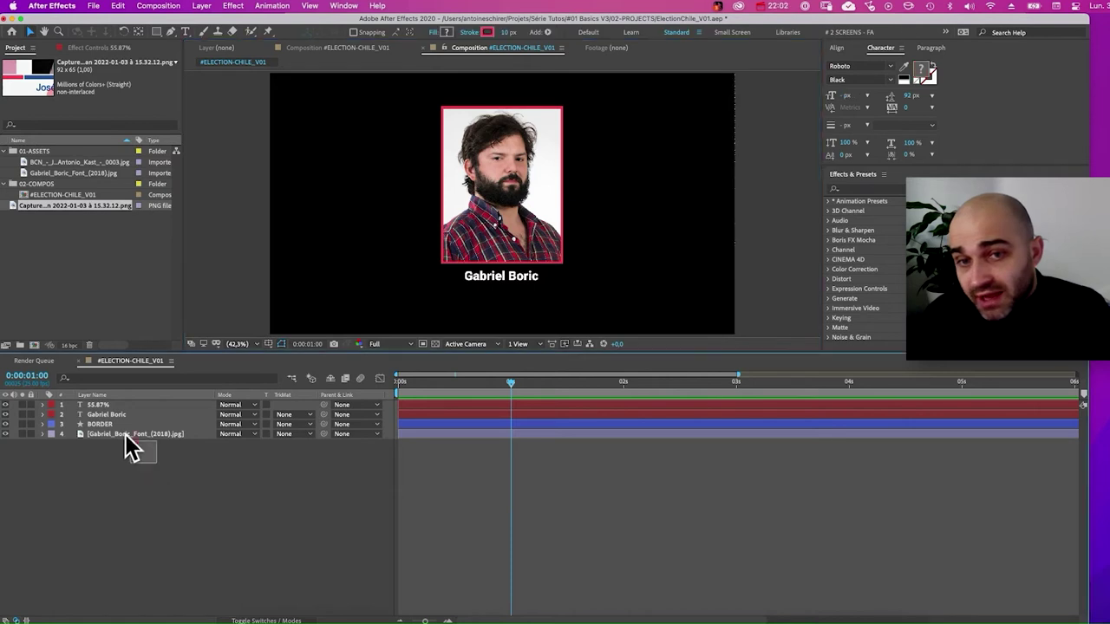
Pre-compose the four candidate layers into a new composition named Candidate01, moving all attributes into it.
left_click_drag(130, 460, 87, 399)
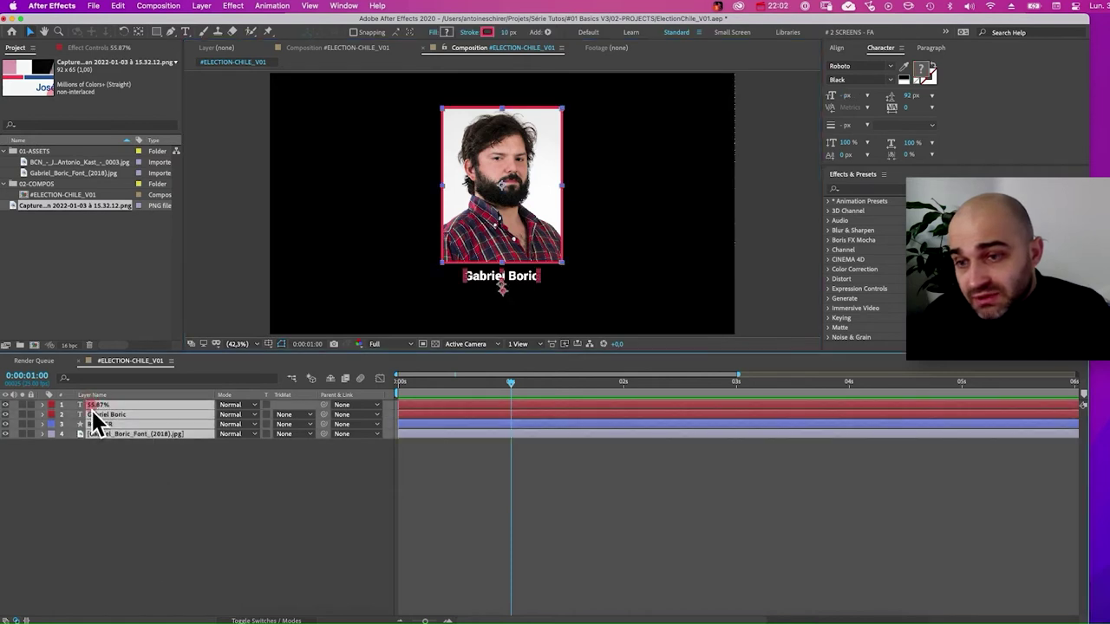
right_click(119, 433)
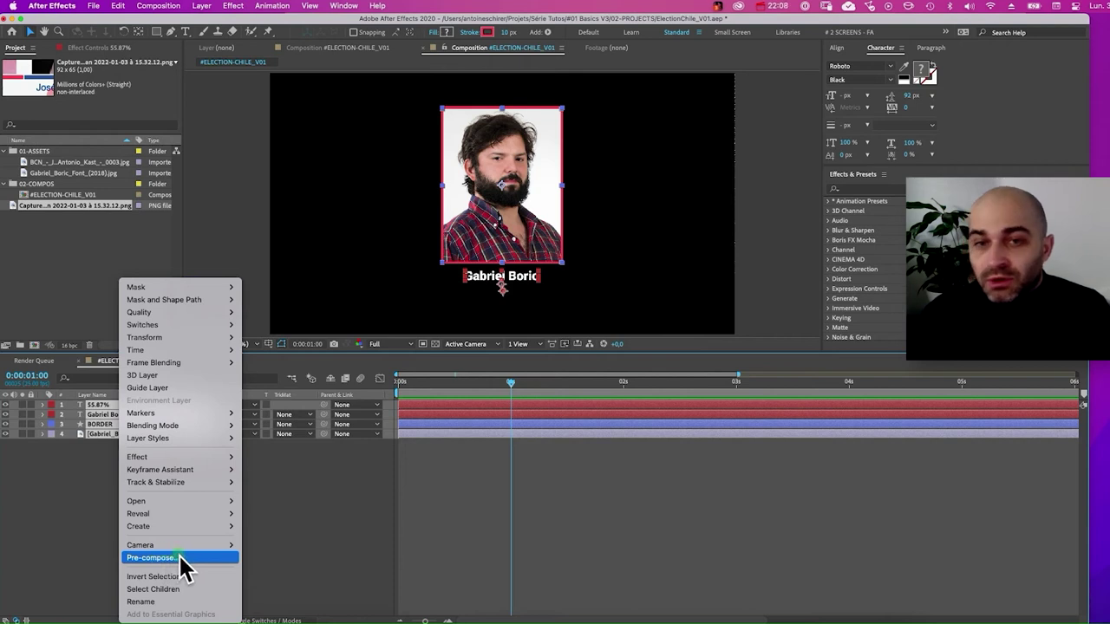
left_click(173, 560)
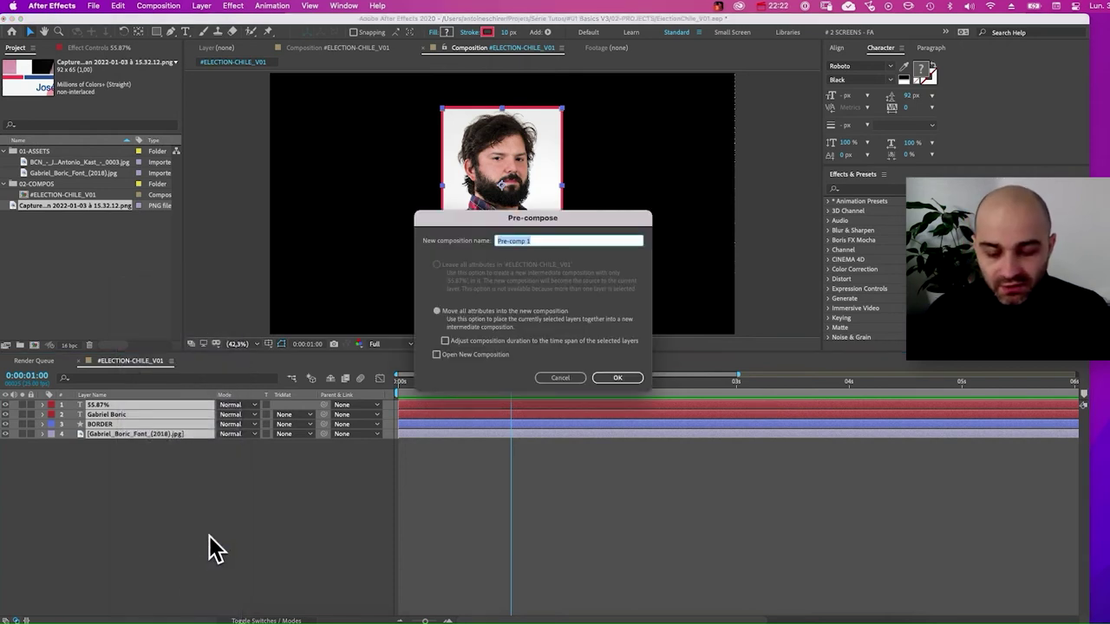
type("Candida")
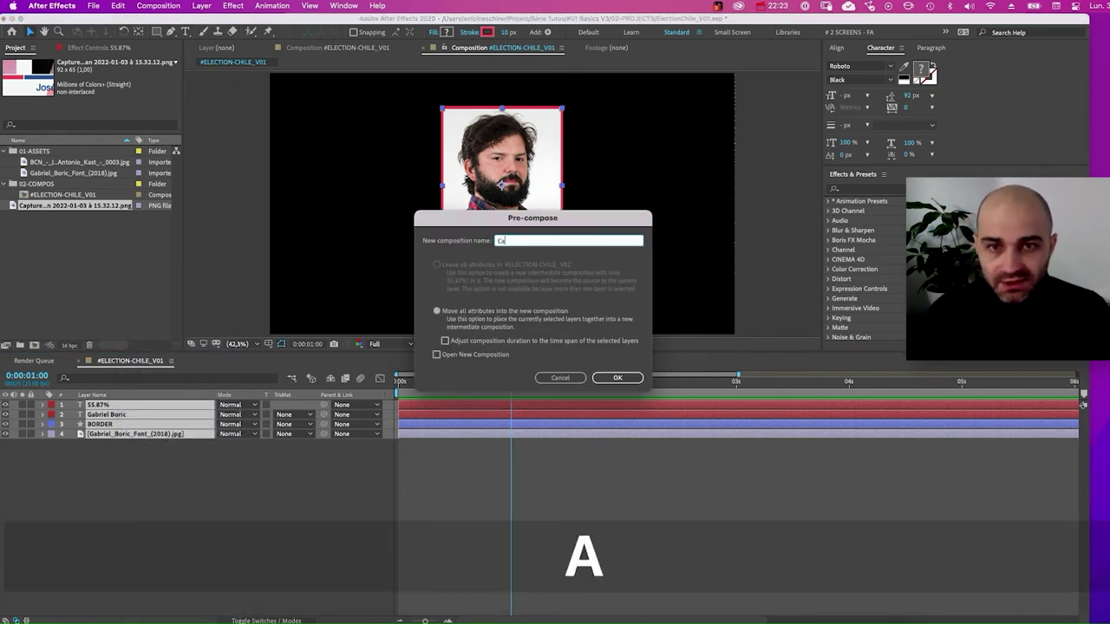
type("te01")
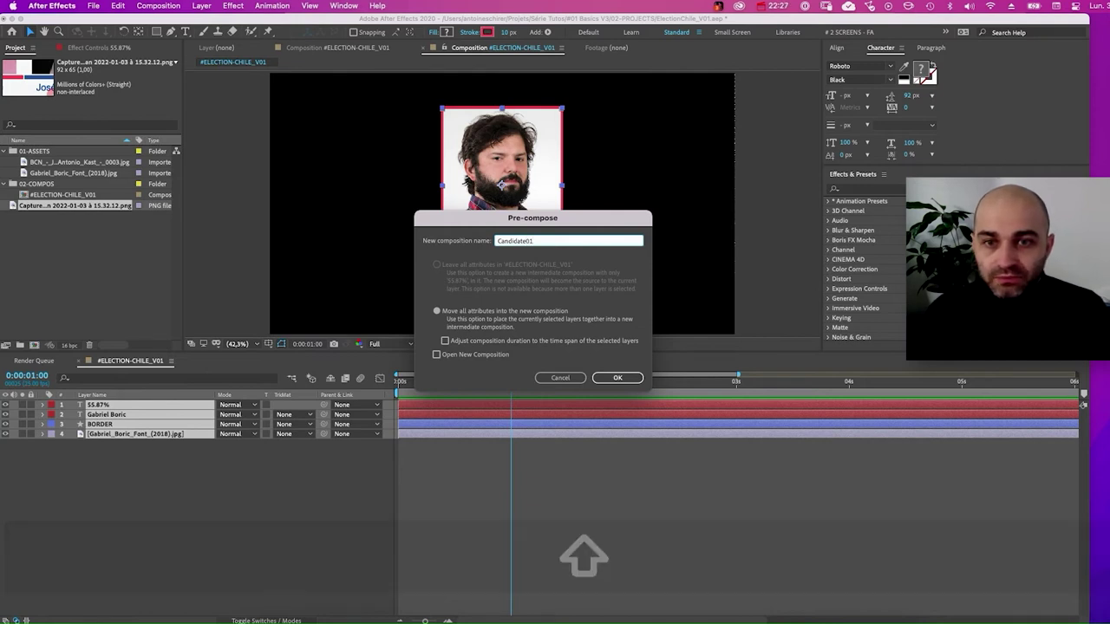
key("Return")
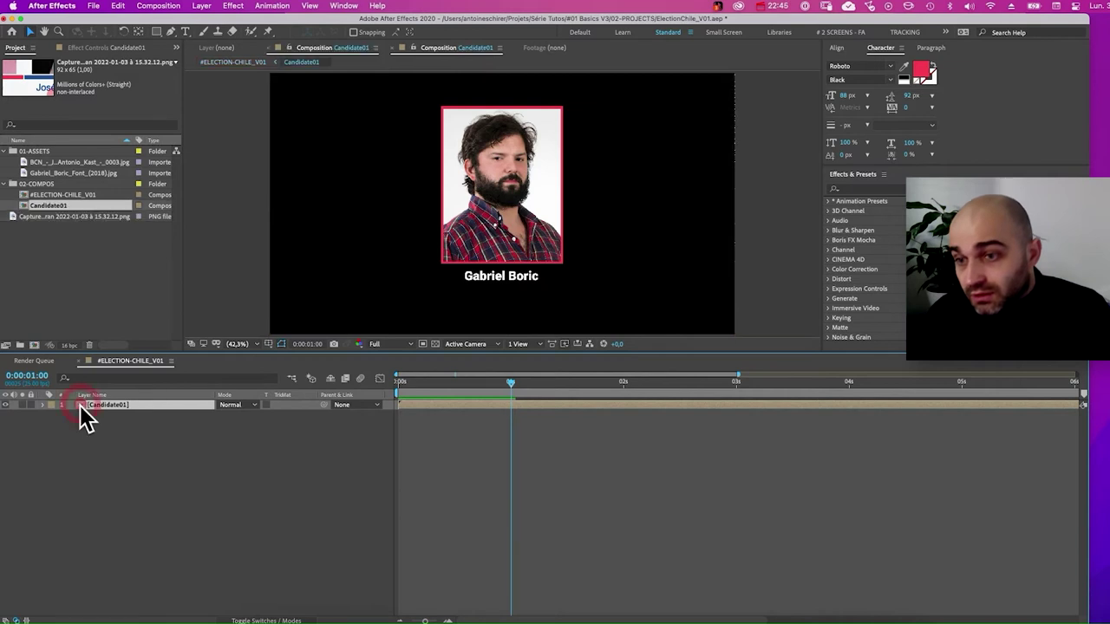
Open the Candidate01 composition to check its layers and animation up to 0:00:02:10, and return to #ELECTION-CHILE_V01.
double_click(84, 416)
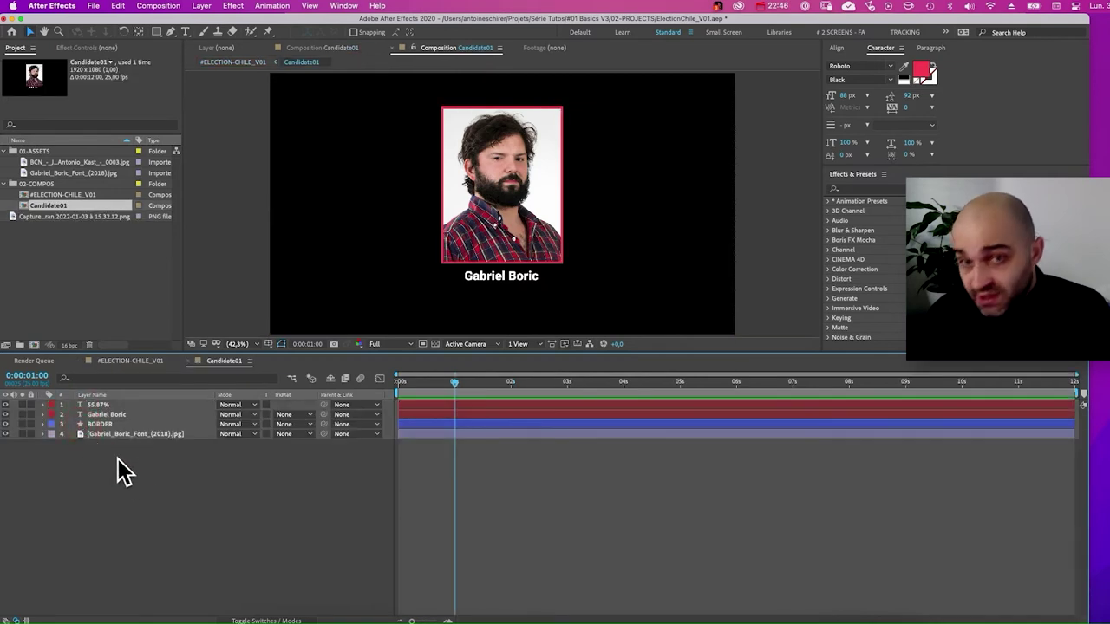
mouse_move(142, 481)
left_mouse_down()
mouse_move(99, 403)
mouse_move(126, 494)
left_mouse_up()
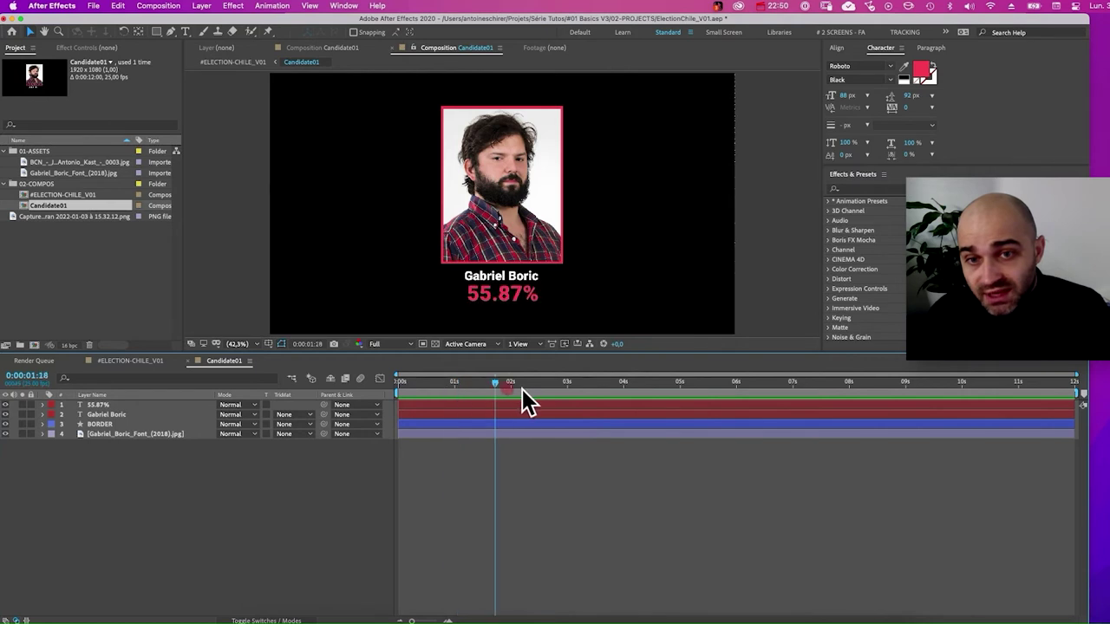
mouse_move(520, 389)
left_mouse_down()
mouse_move(530, 391)
mouse_move(481, 389)
mouse_move(537, 395)
mouse_move(533, 405)
left_mouse_up()
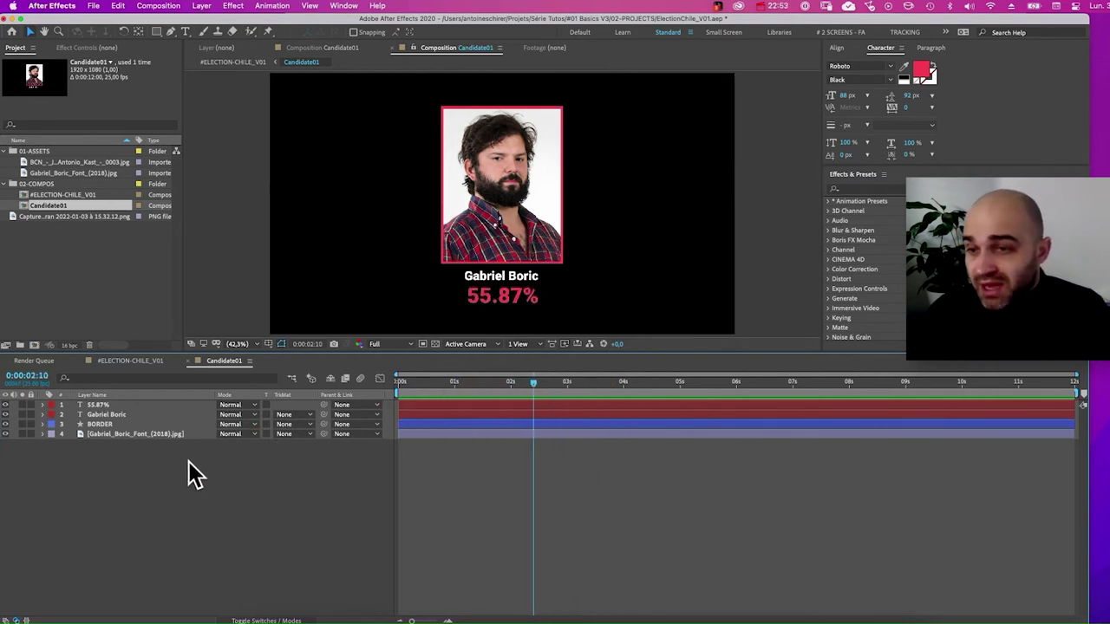
left_click(132, 362)
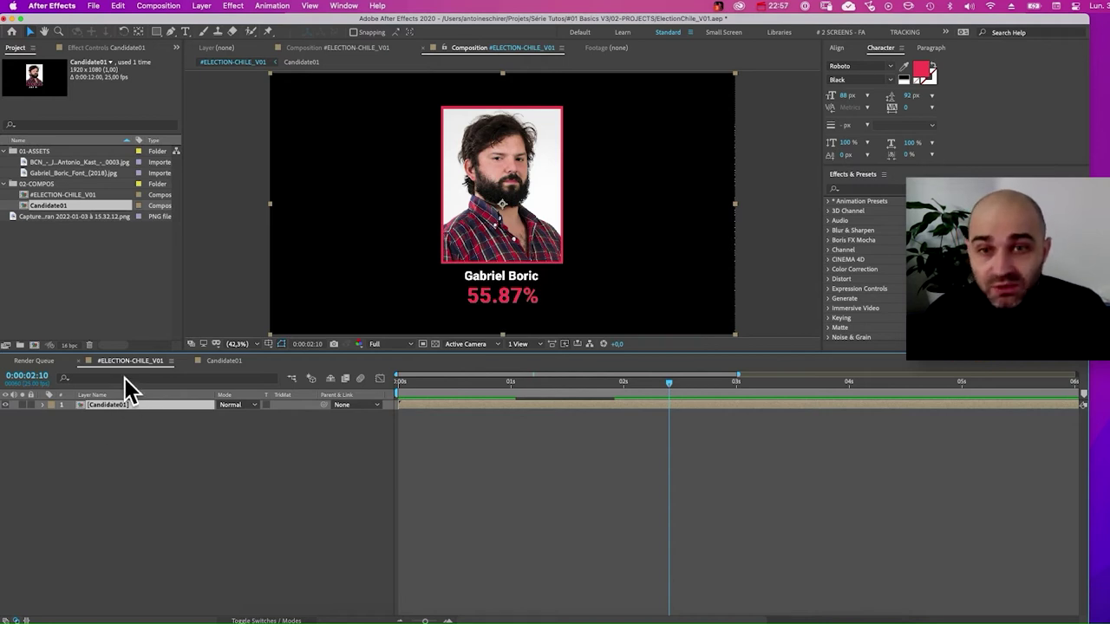
Try moving the whole Candidate01 layer toward the left side of the frame, and undo the move.
key("v")
left_click_drag(520, 255, 310, 248)
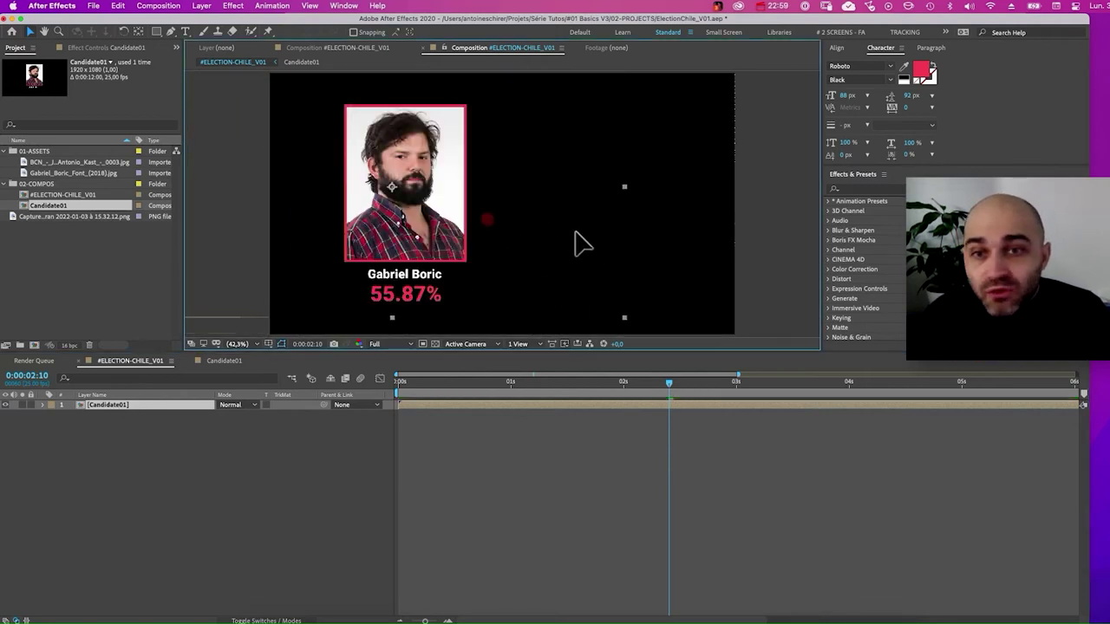
key("super+z")
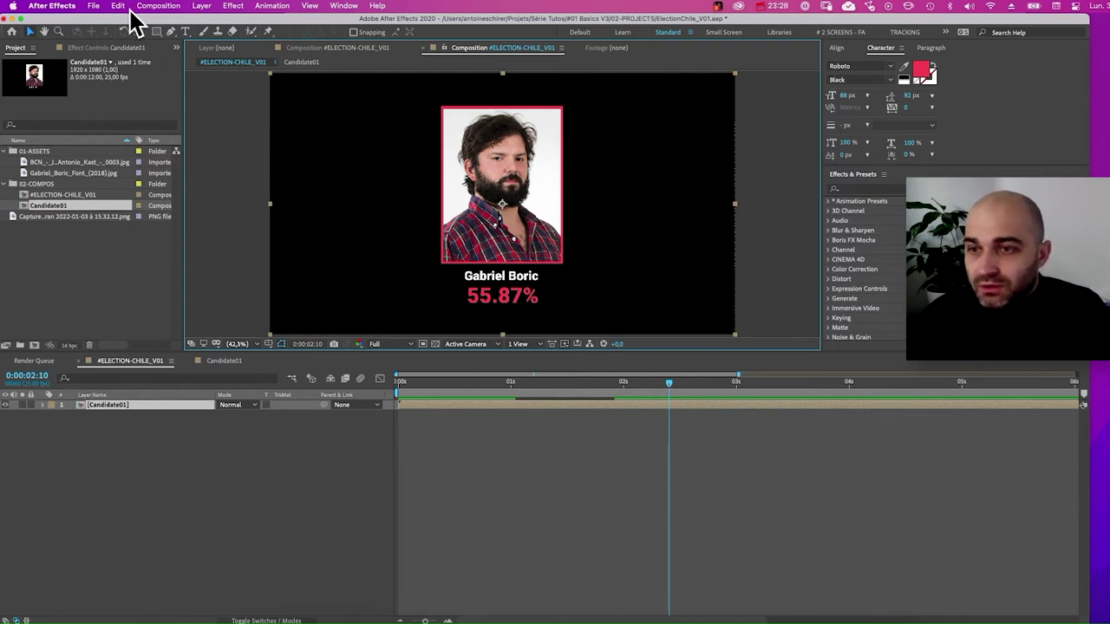
Duplicate the Candidate01 layer and place the copy to the right of the original at the same height.
left_click(118, 6)
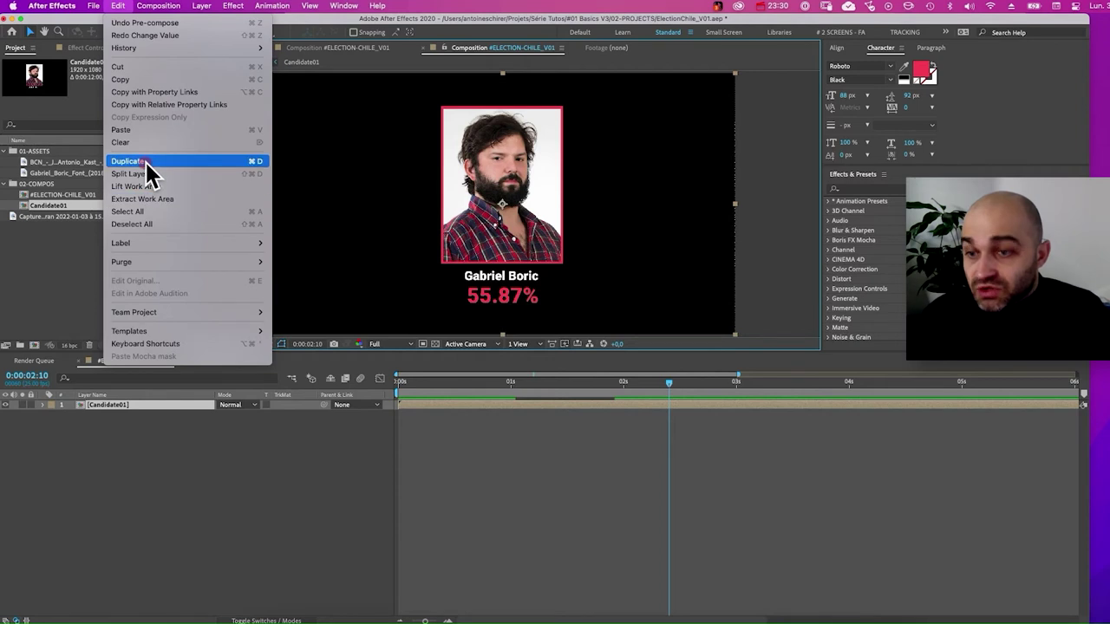
left_click(145, 162)
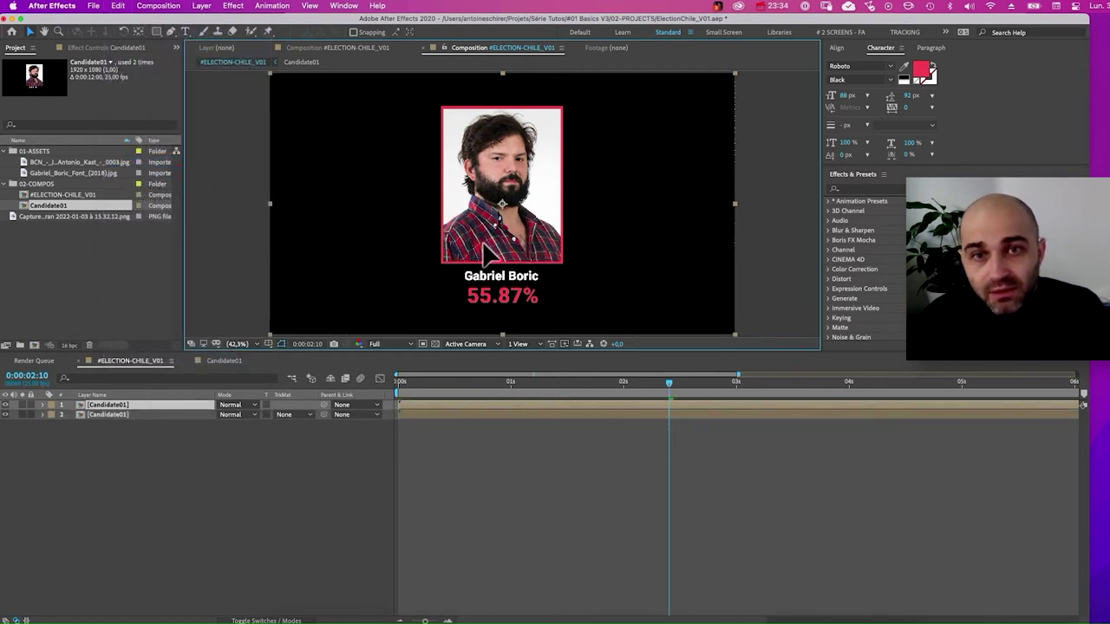
left_click_drag(486, 246, 659, 286)
key("shift")
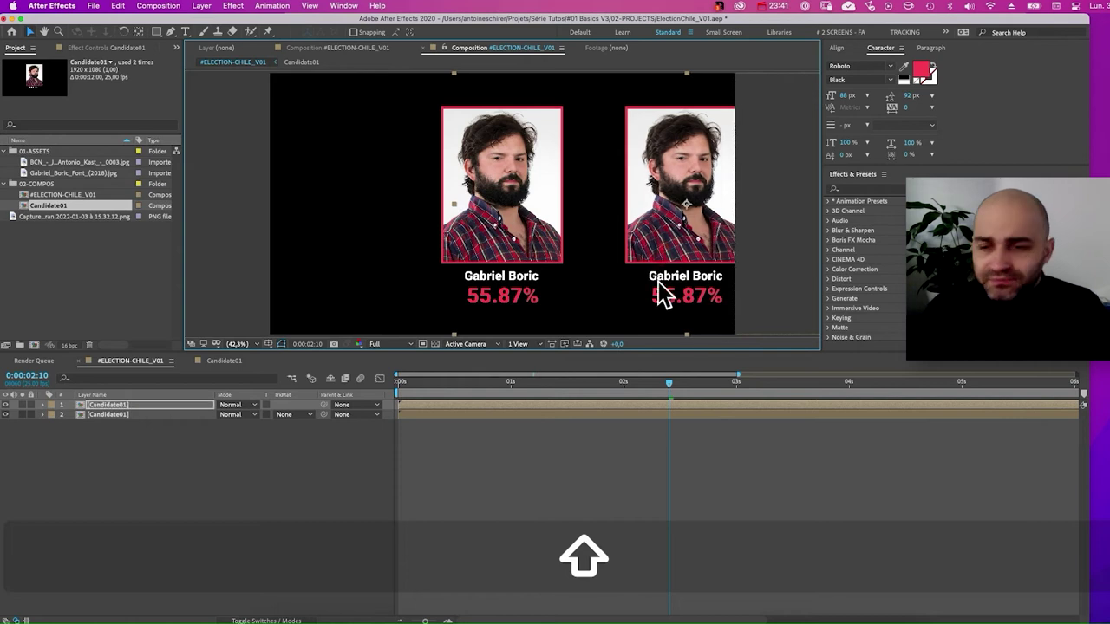
Move both Candidate01 layers together toward the left so the pair sits balanced in the frame.
left_click(130, 415, "shift")
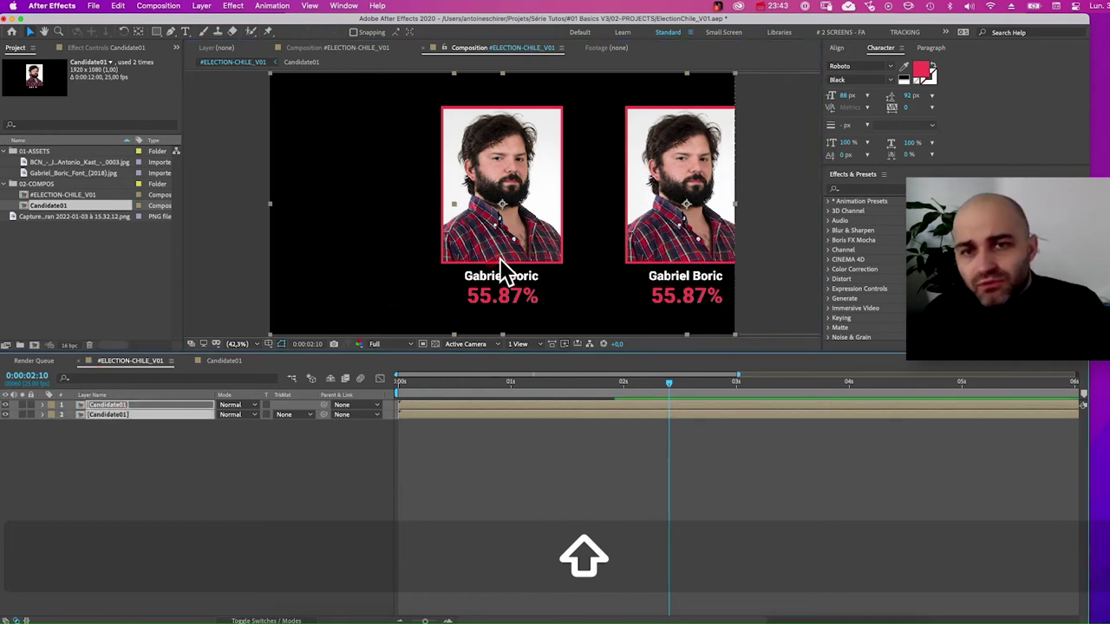
left_click_drag(501, 261, 429, 265)
key("shift")
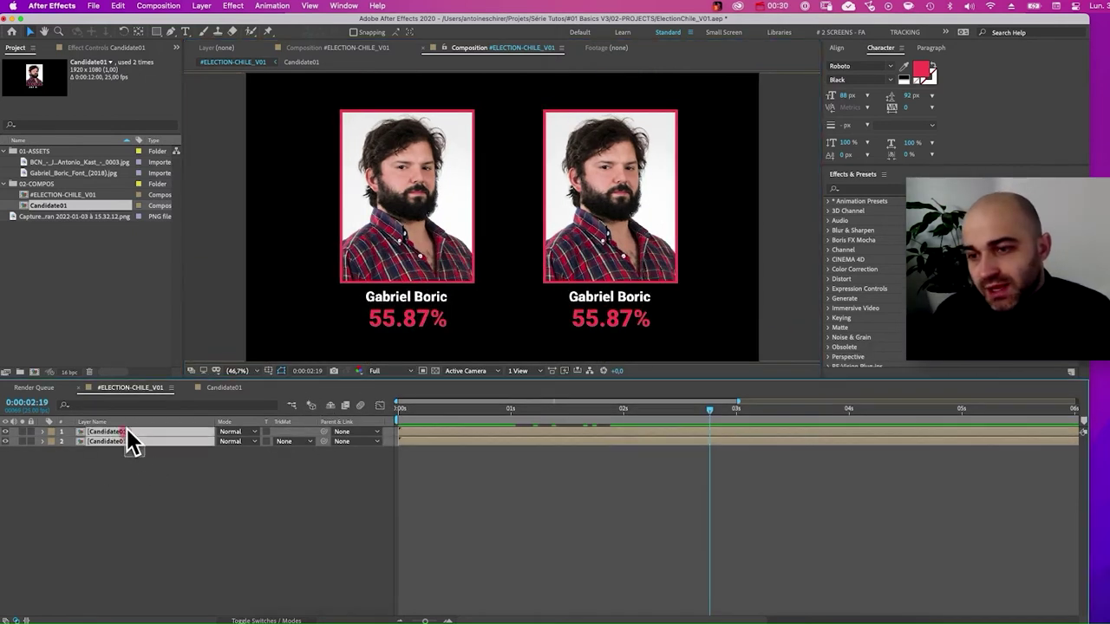
left_click(139, 455)
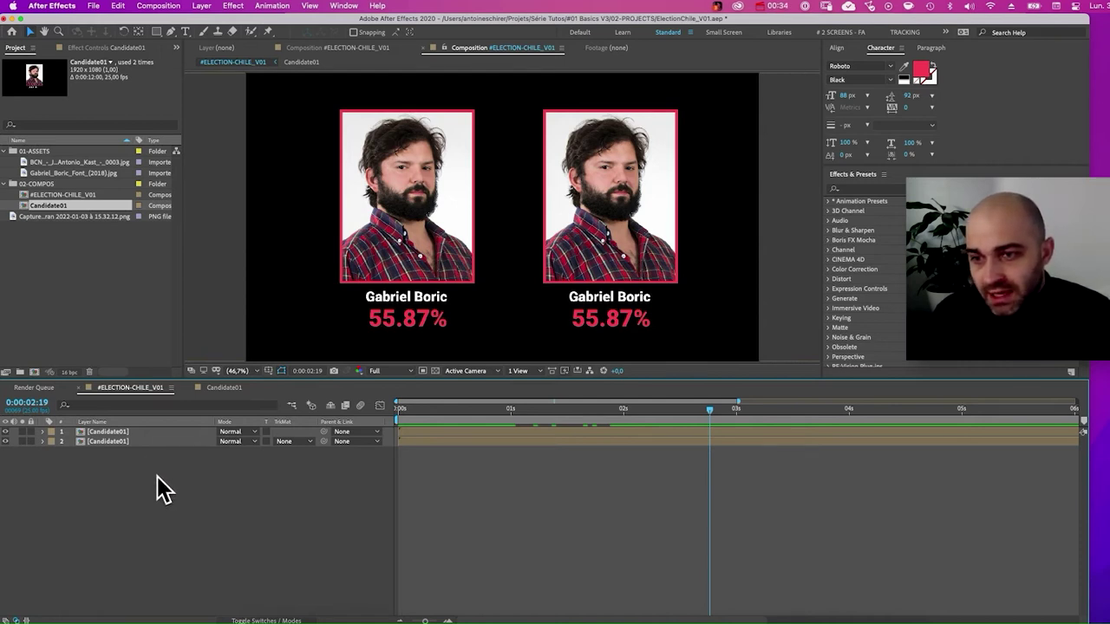
left_click_drag(122, 470, 122, 429)
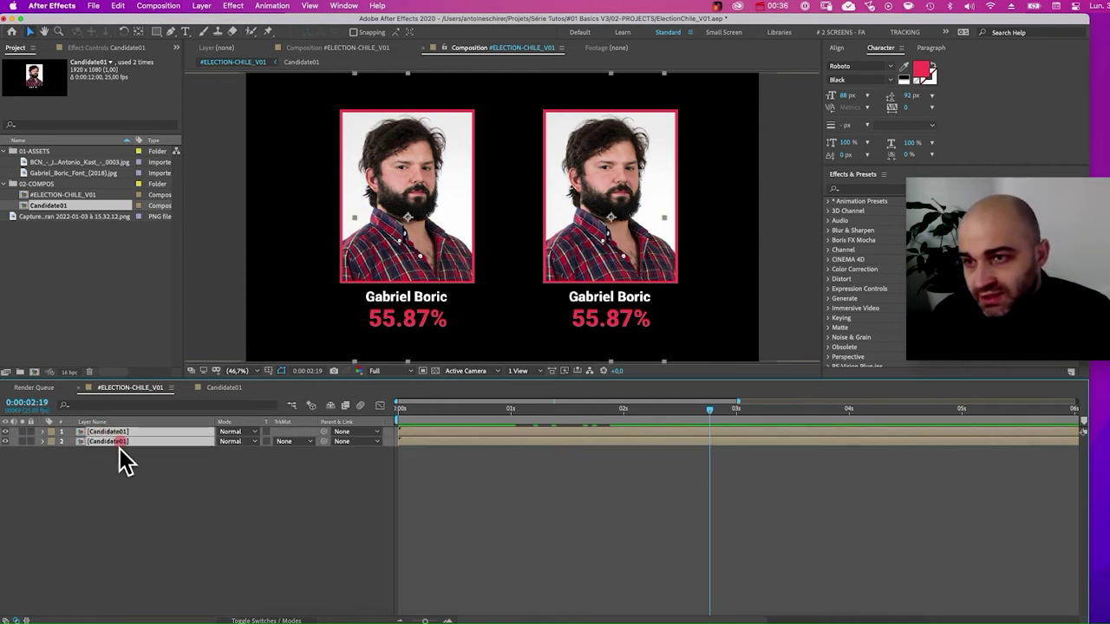
left_click(126, 478)
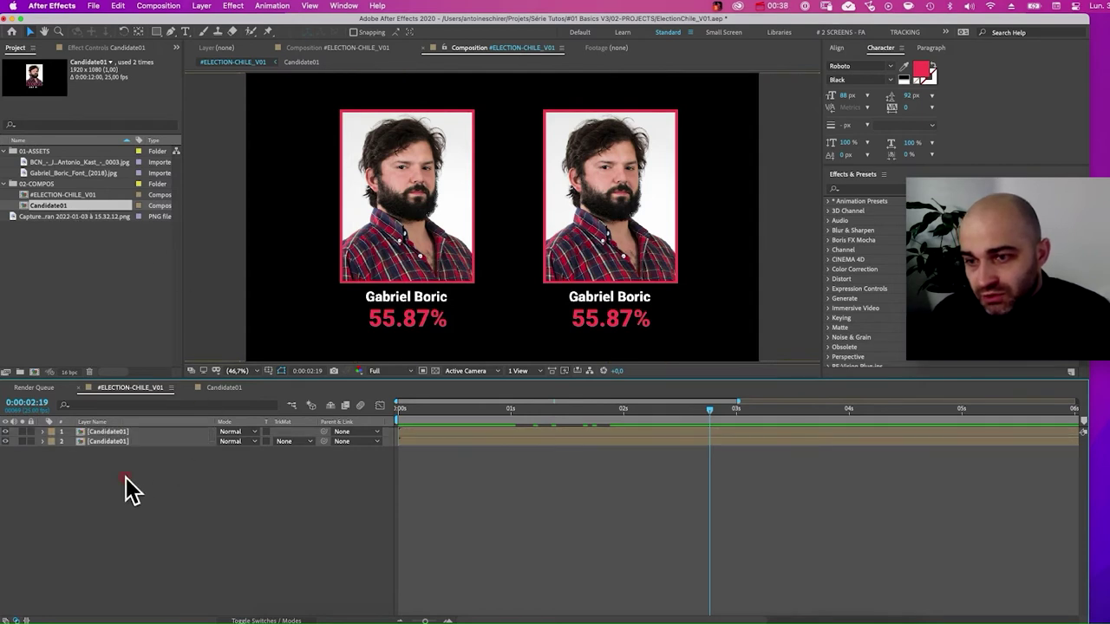
Try drawing a black rectangle with a yellow stroke over the portrait inside Candidate01, and check both copies in #ELECTION-CHILE_V01.
double_click(122, 444)
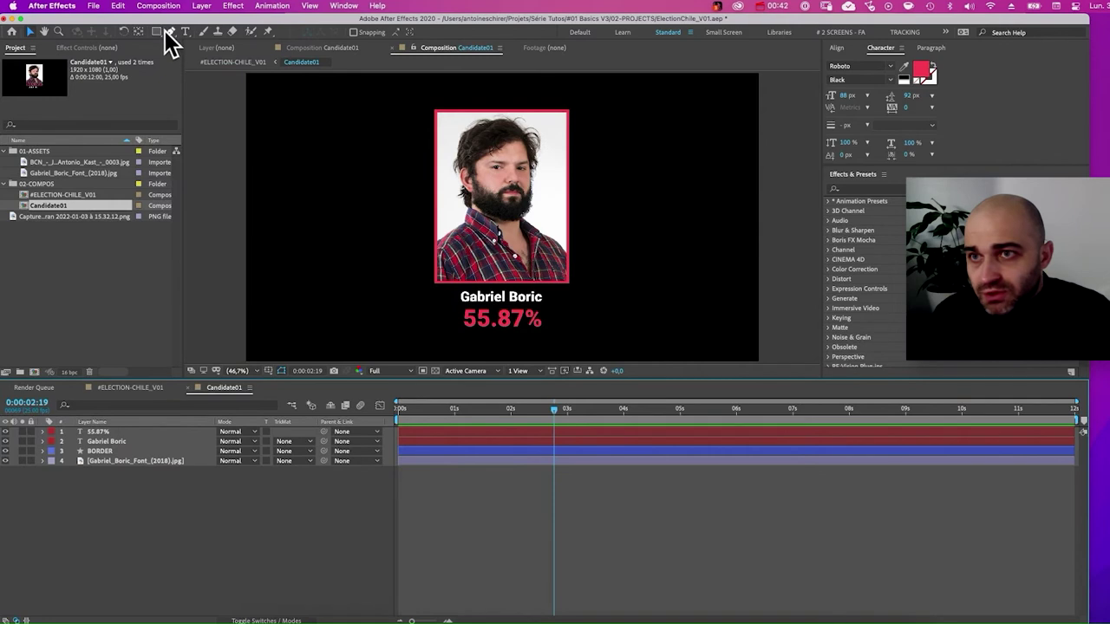
left_click(156, 31)
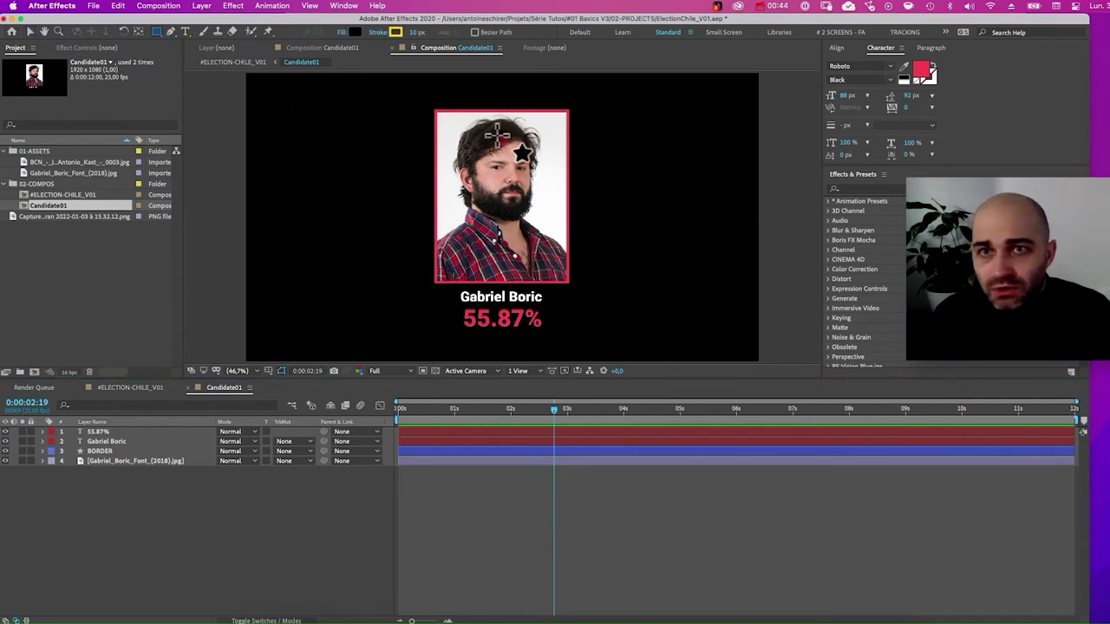
mouse_move(464, 136)
left_mouse_down()
mouse_move(489, 223)
mouse_move(542, 240)
left_mouse_up()
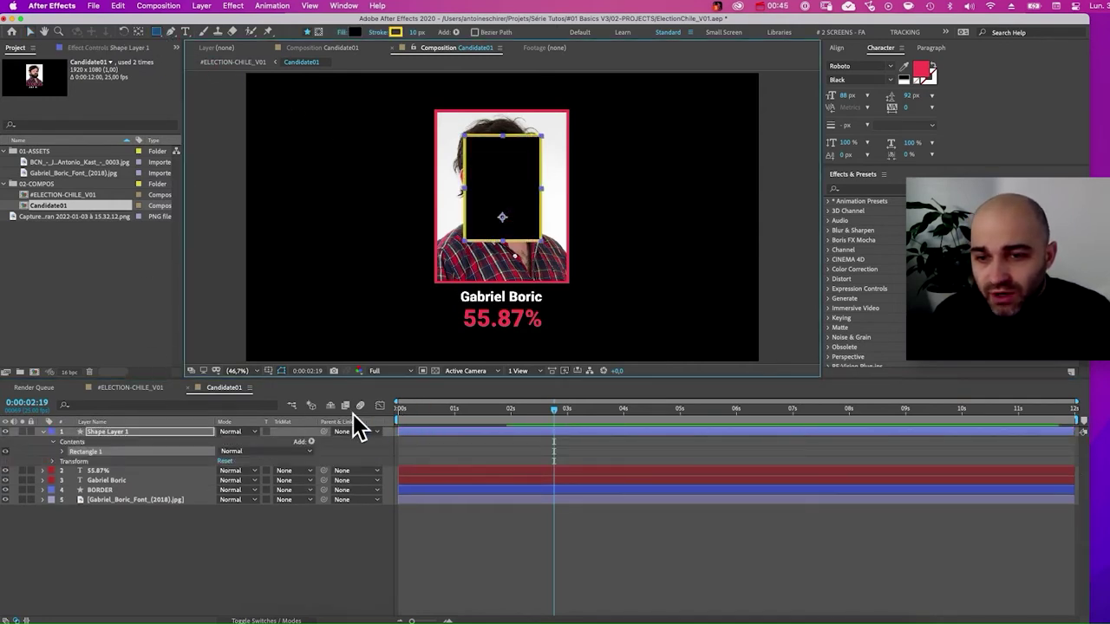
left_click(139, 388)
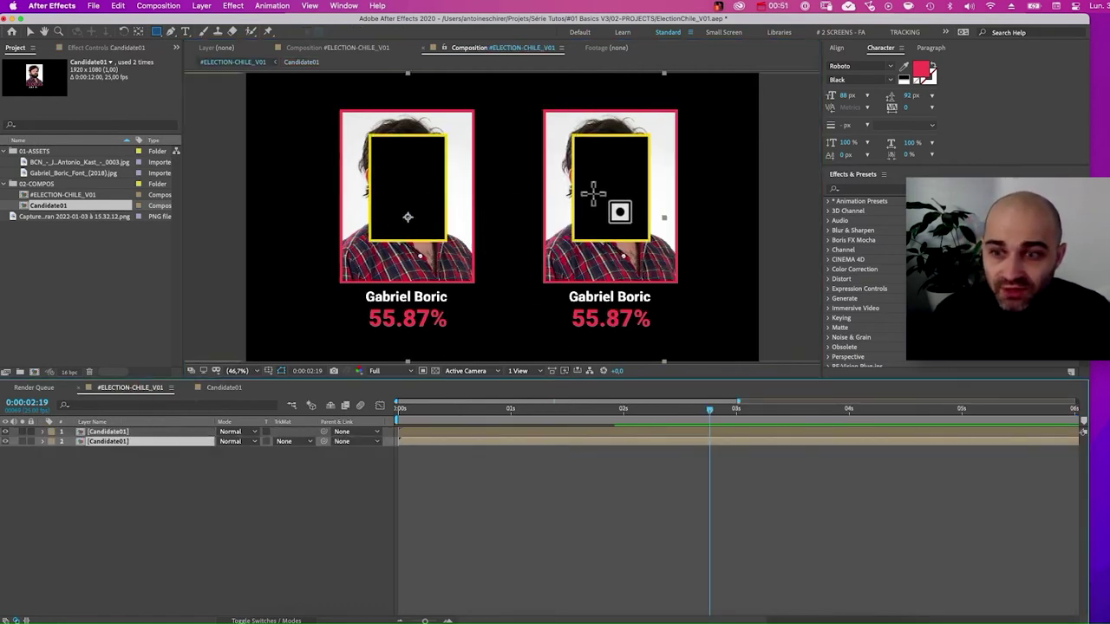
Remove the rectangle shape layer from Candidate01 and return to #ELECTION-CHILE_V01 through the composition mini-flowchart.
double_click(108, 441)
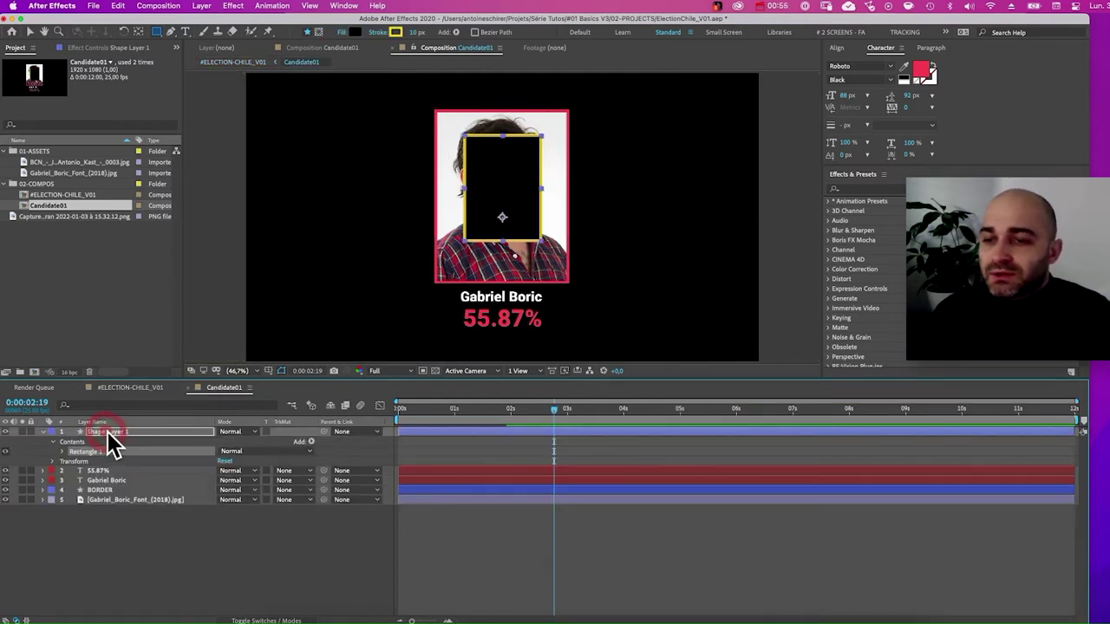
key("super+x")
left_click(291, 405)
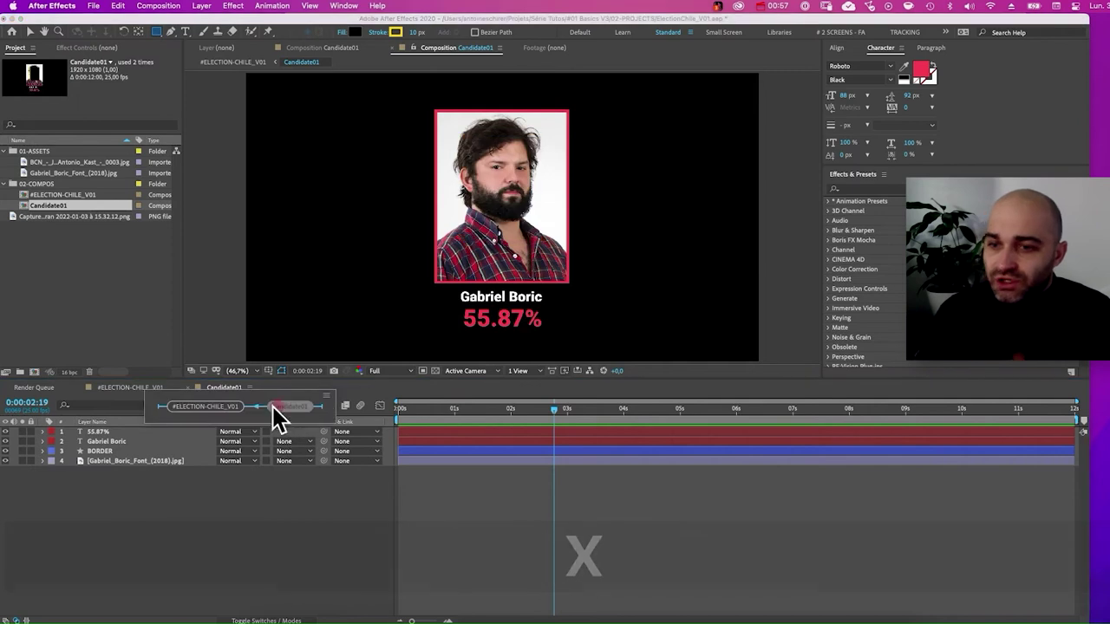
left_click(295, 407)
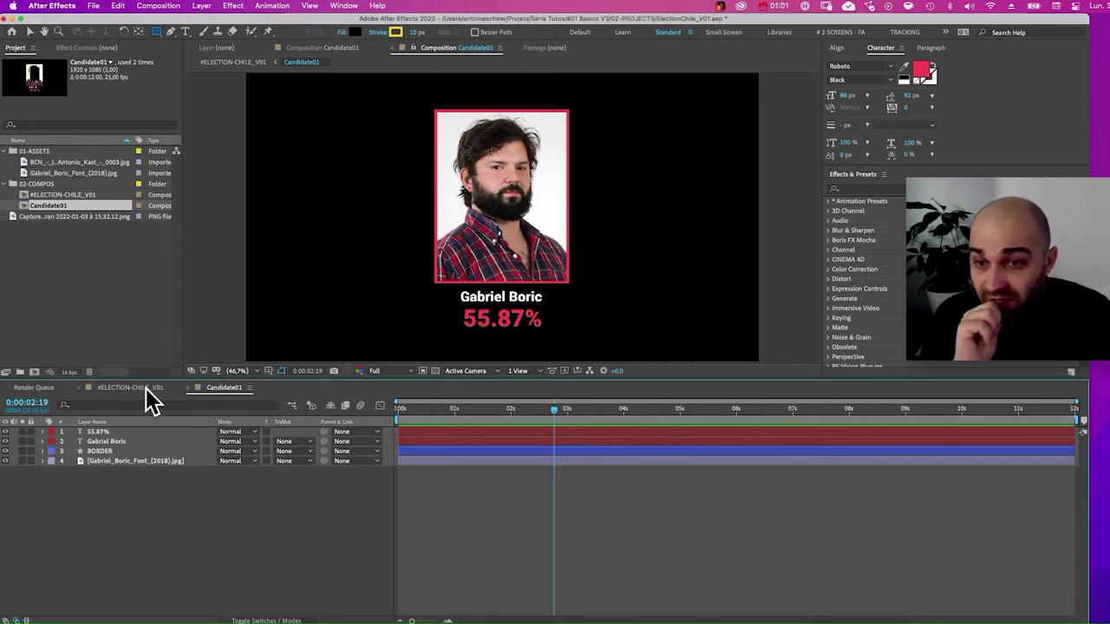
left_click(293, 406)
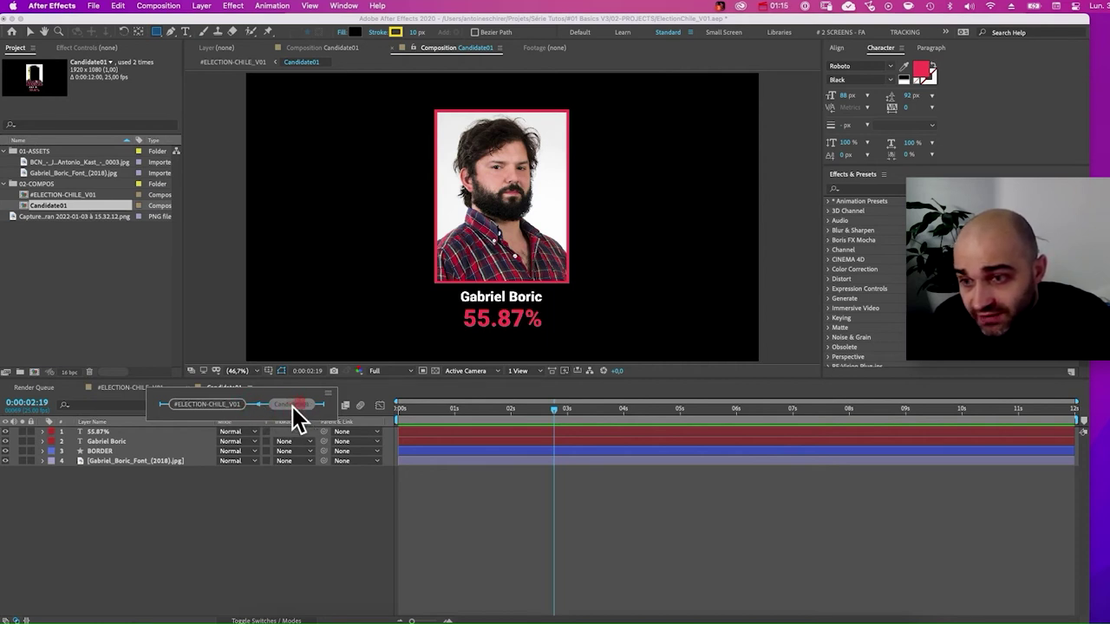
left_click(201, 404)
left_click(211, 507)
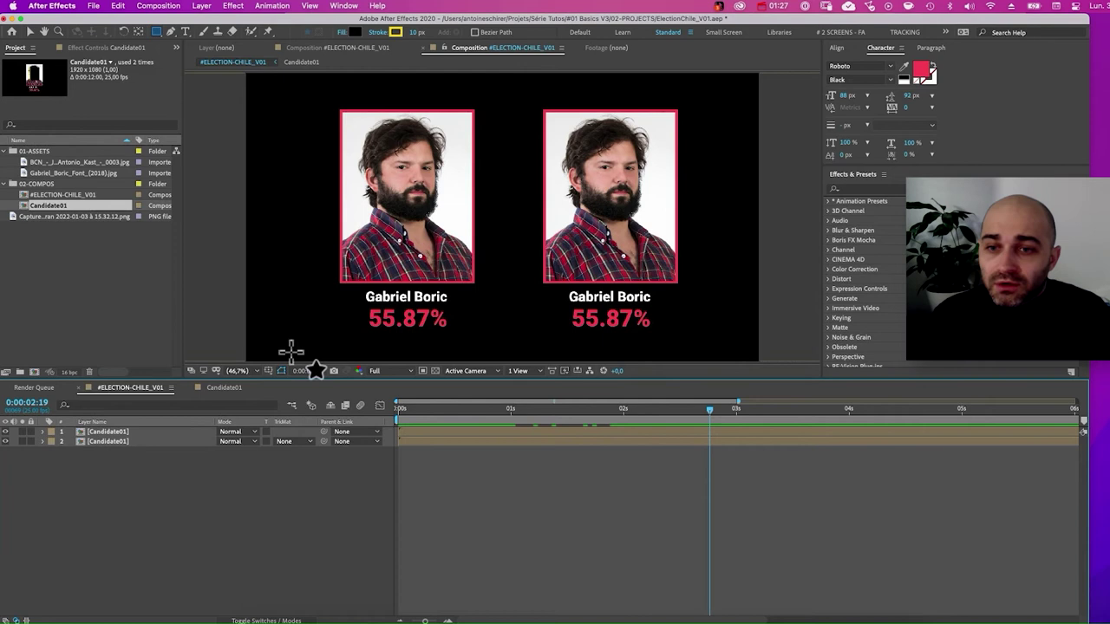
Duplicate the Candidate01 composition itself inside the project's 02-COMPOS folder.
key("v")
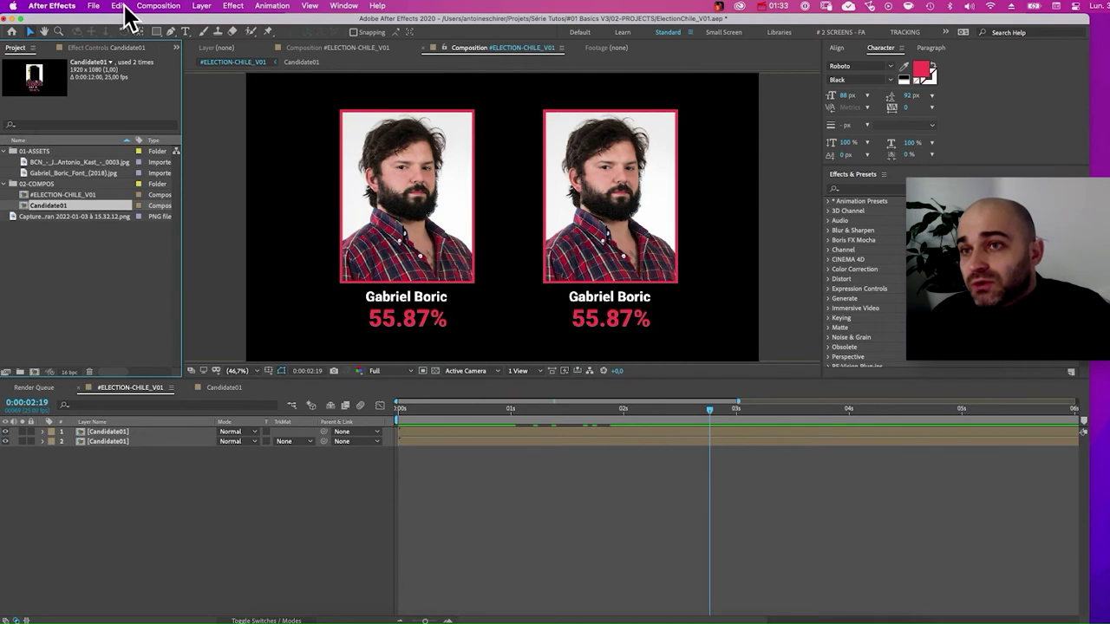
left_click(120, 7)
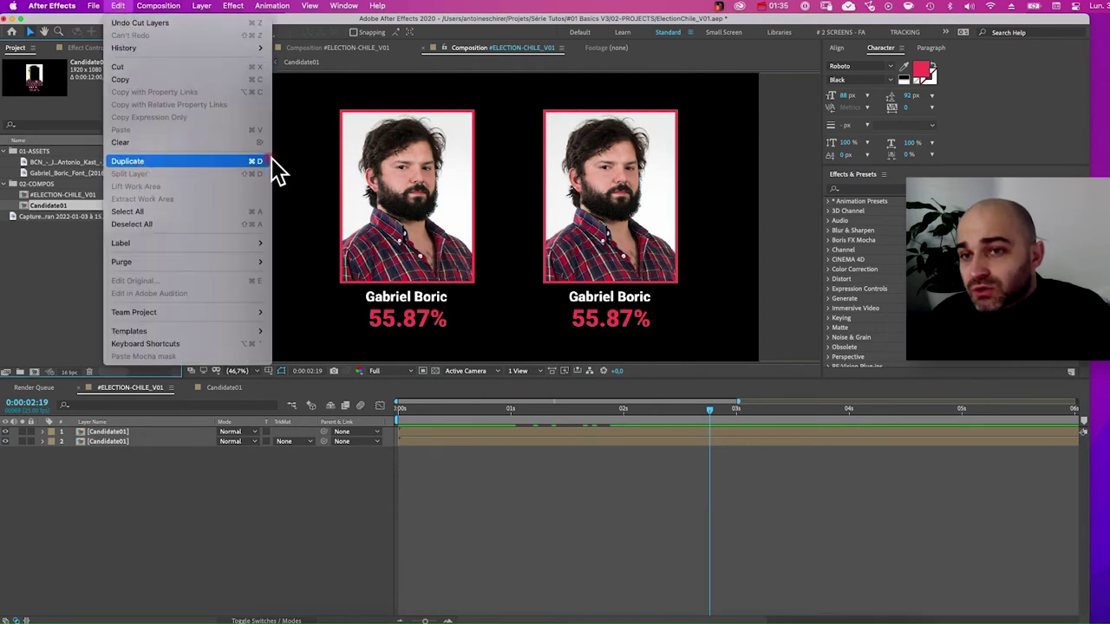
left_click(26, 205)
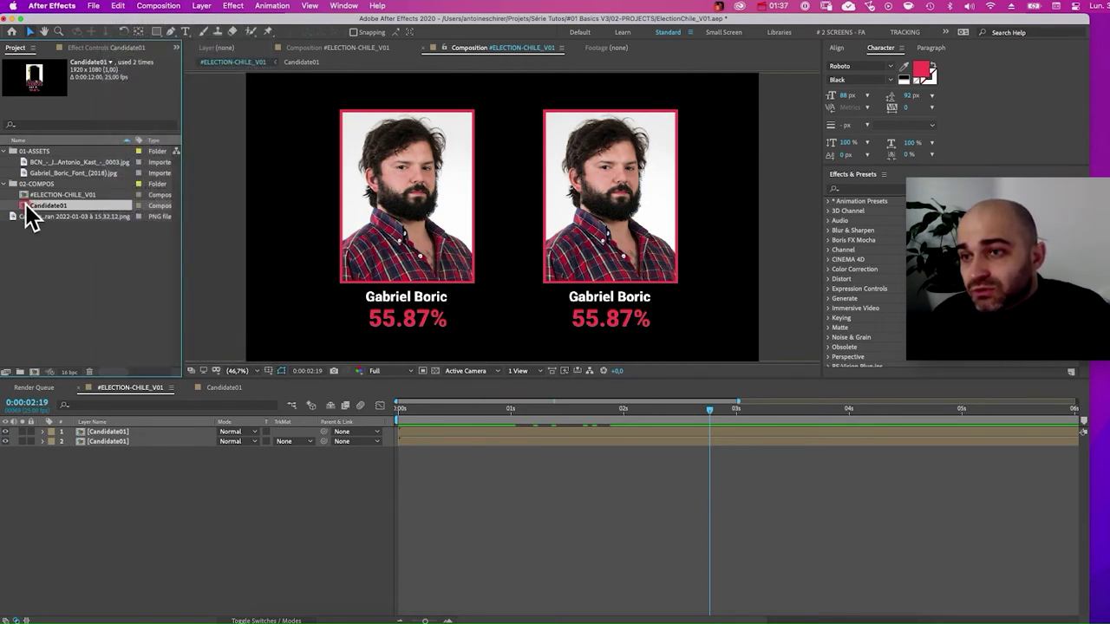
key("super+d")
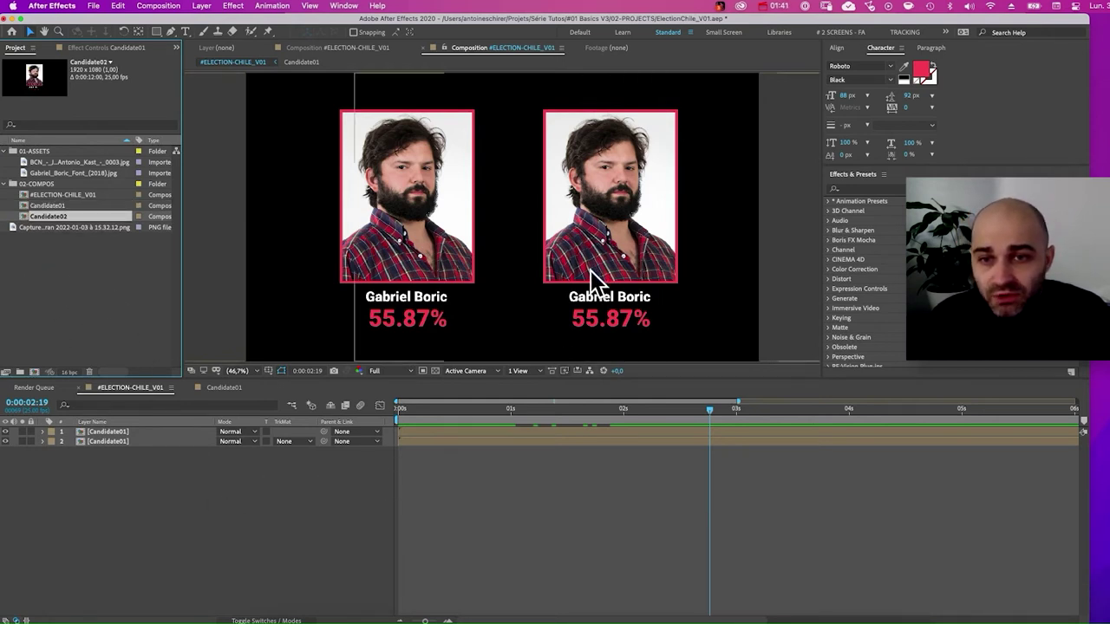
Give the right-hand Candidate01 layer a blue label and move it below the other candidate layer.
left_click(88, 433)
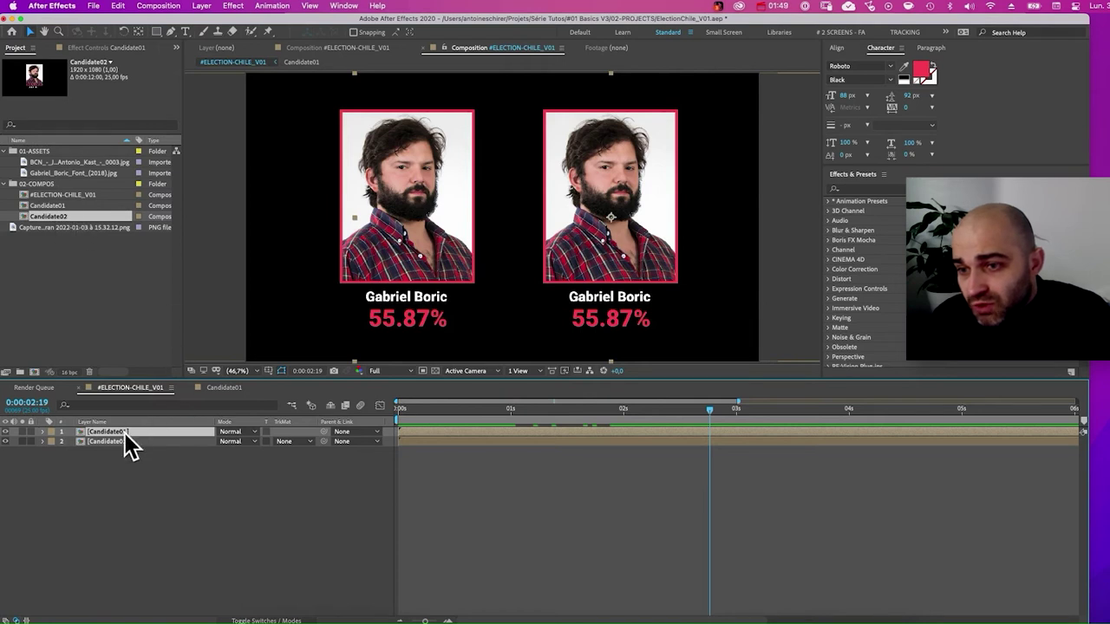
left_click(50, 431)
left_click(76, 514)
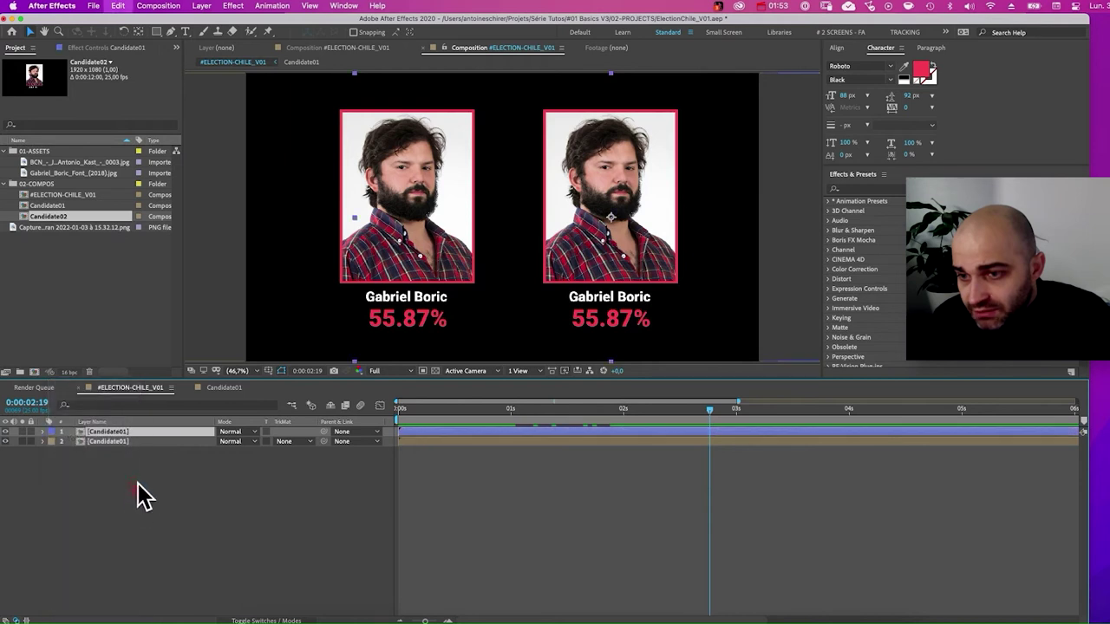
left_click_drag(112, 443, 117, 490)
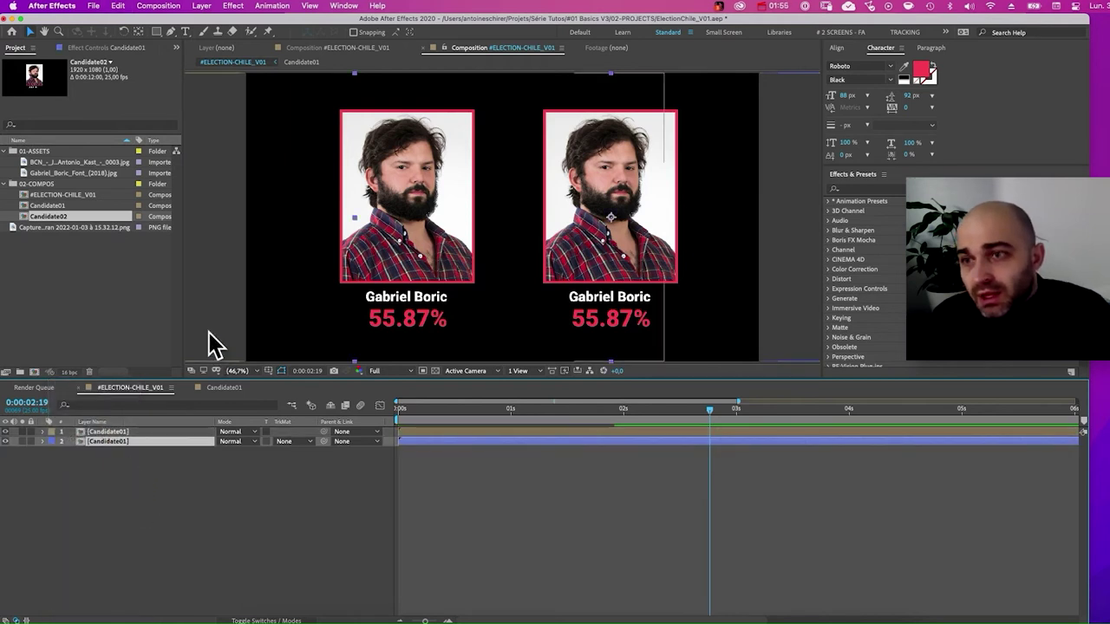
Replace the source of the blue-labelled Candidate01 layer with the Candidate02 composition, keeping the layer's position.
left_click_drag(58, 218, 120, 447)
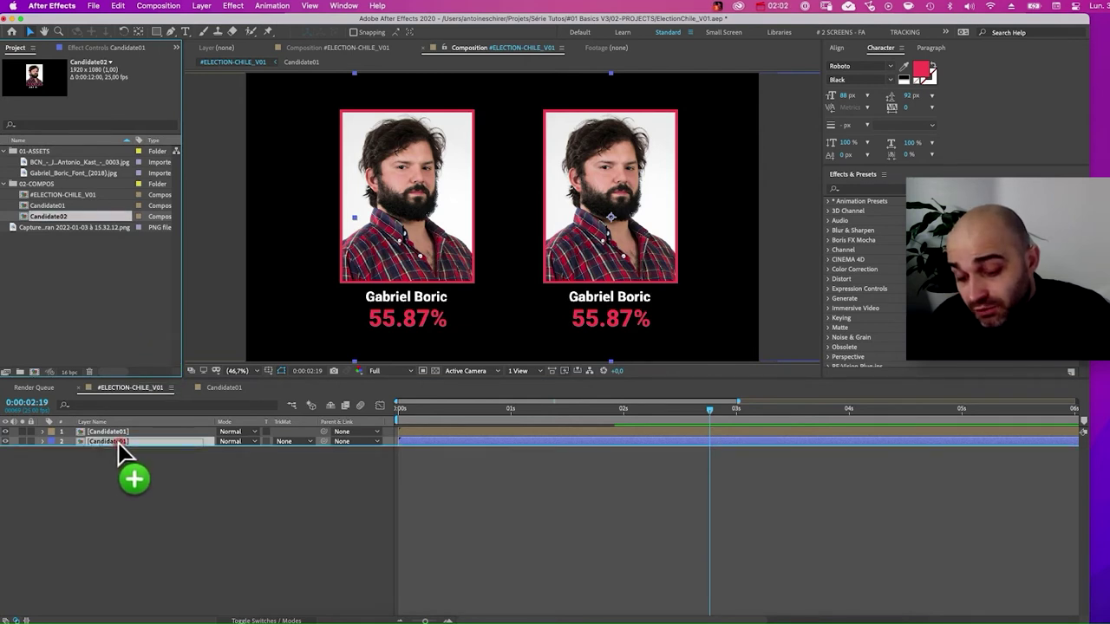
key("alt")
left_click_drag(120, 446, 118, 445)
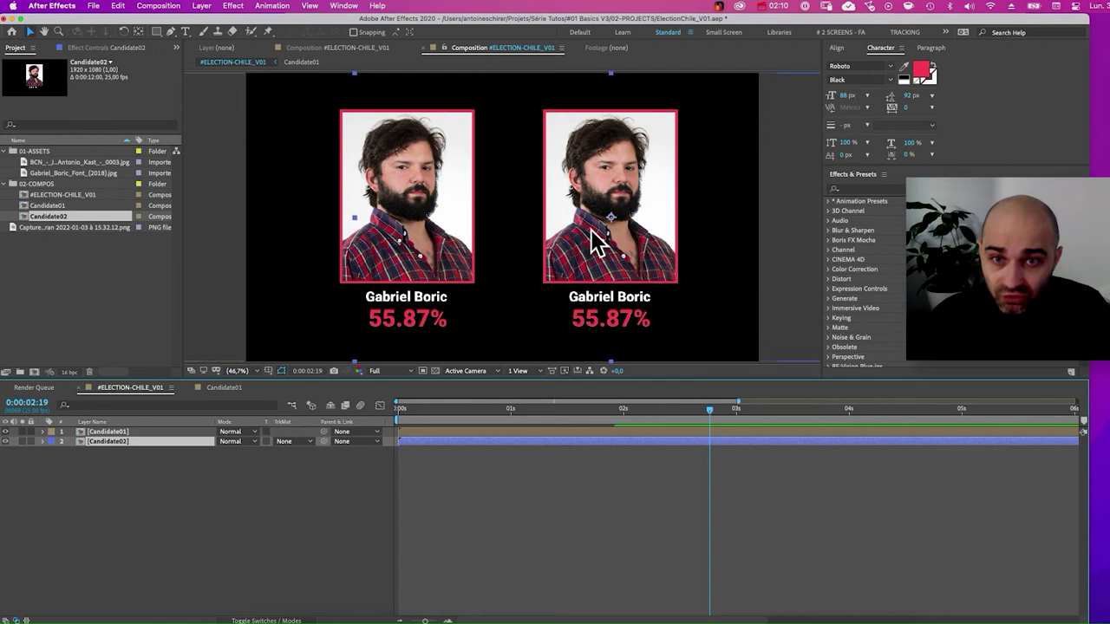
Try drawing a black rectangle with a yellow stroke over the portrait inside Candidate02, and check it in #ELECTION-CHILE_V01.
double_click(109, 441)
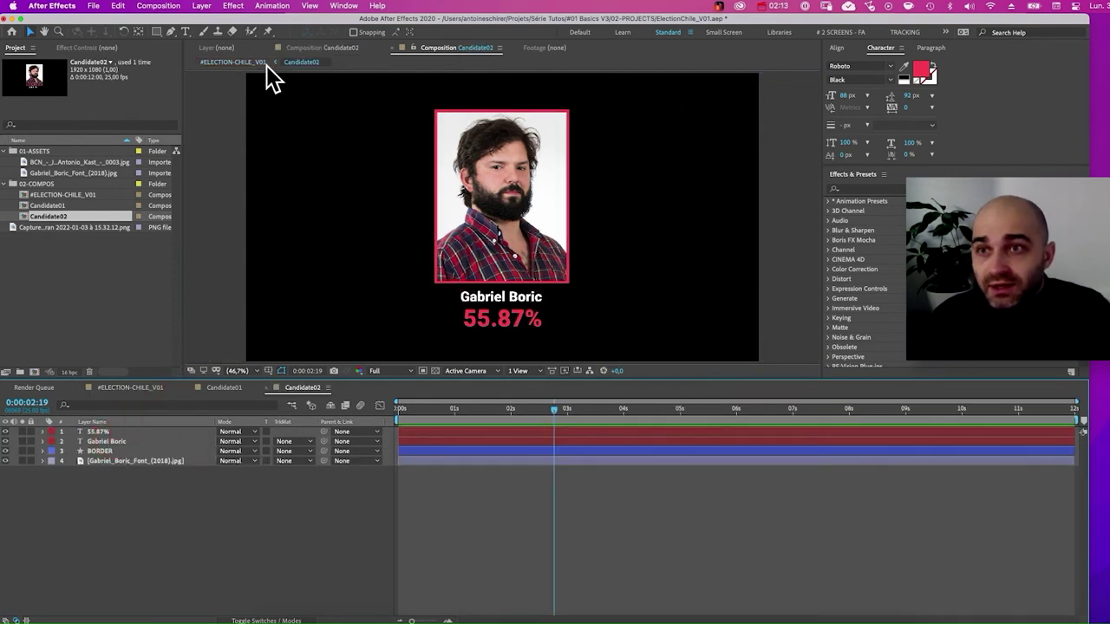
left_click(158, 32)
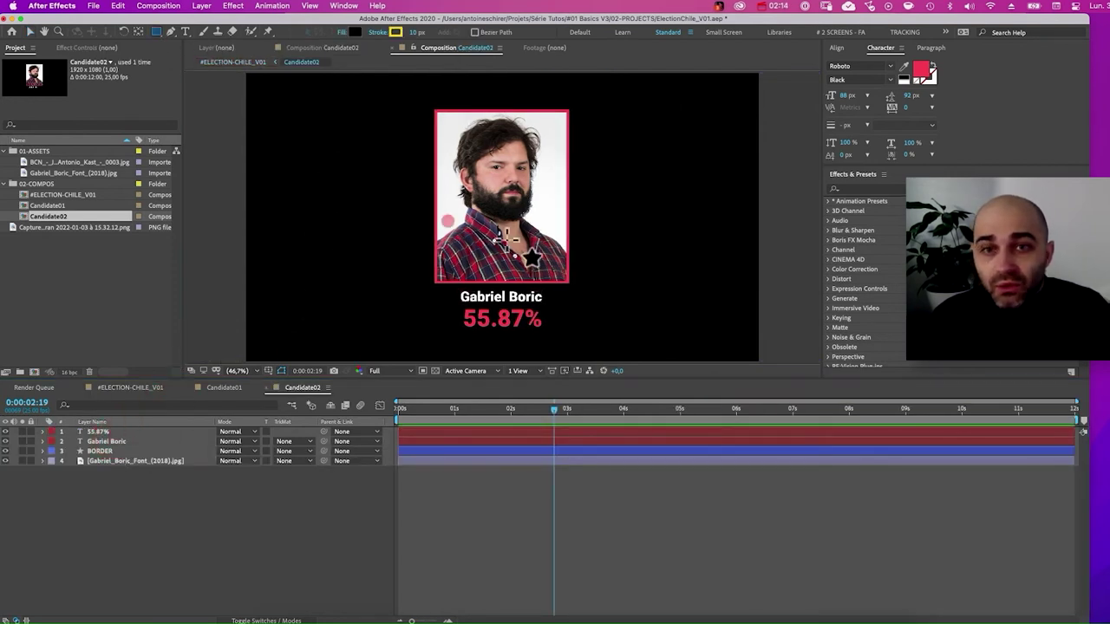
left_click_drag(473, 165, 569, 257)
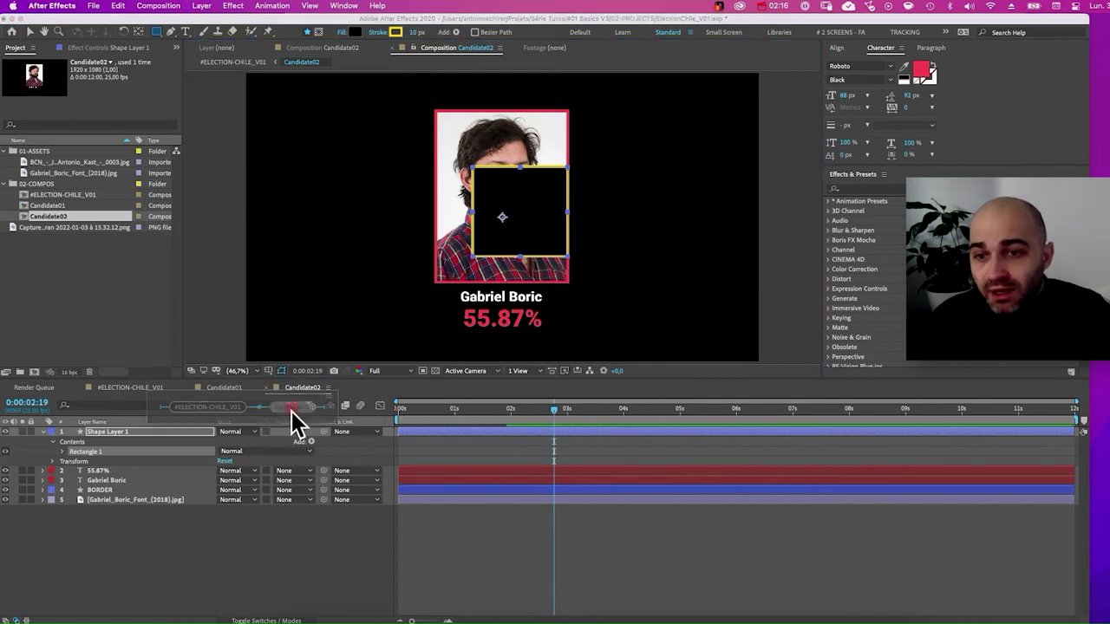
left_click(292, 406)
left_click(225, 408)
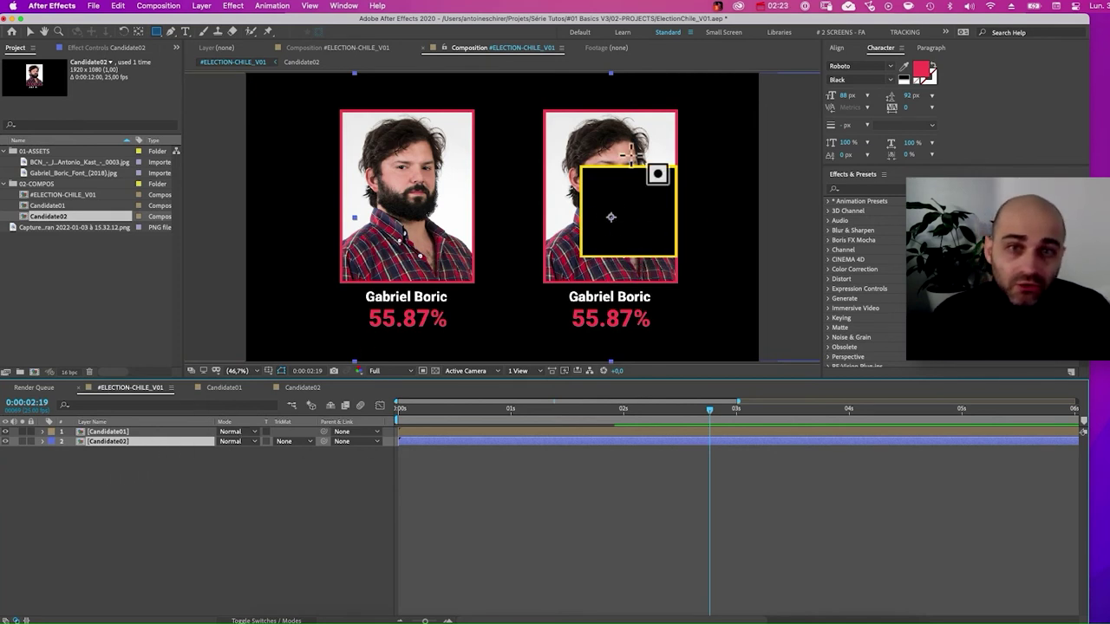
Reopen the Candidate02 composition and remove its rectangle shape layer.
double_click(130, 444)
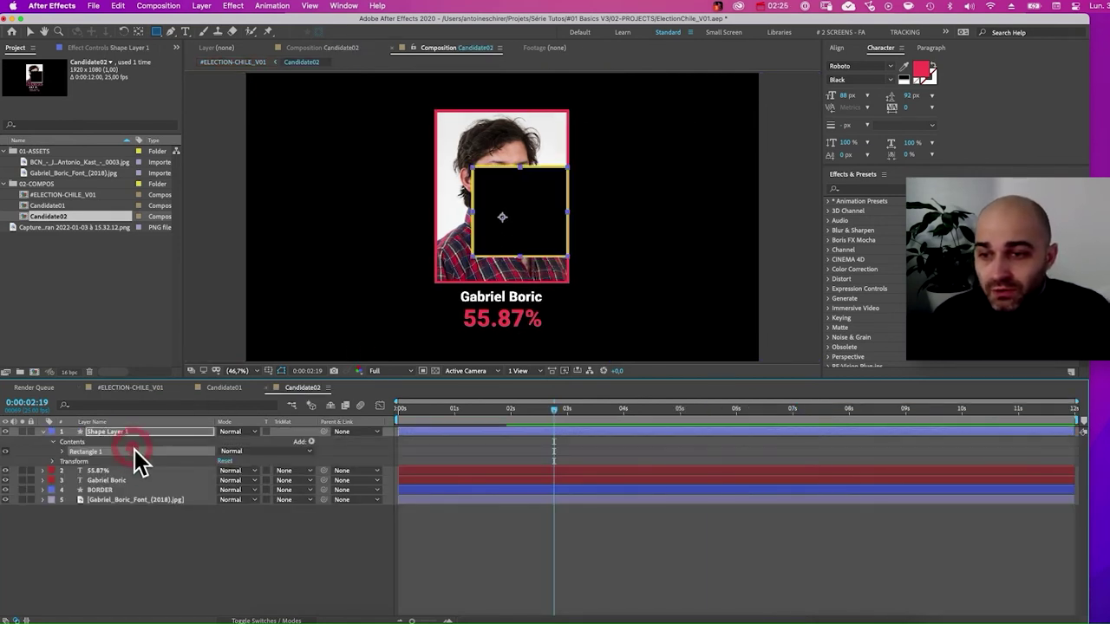
key("x")
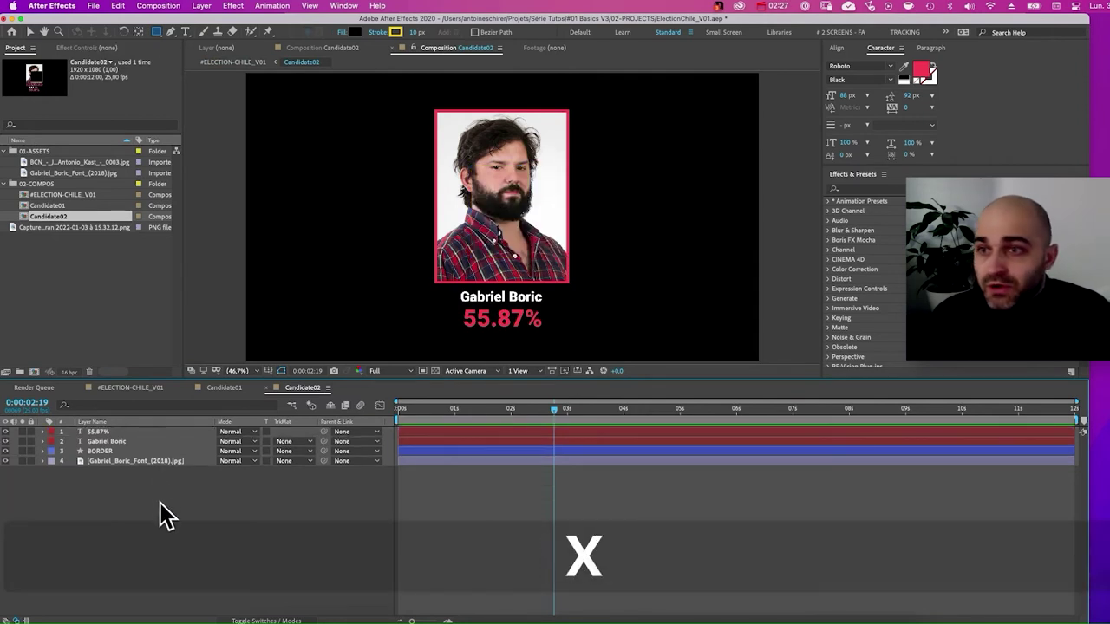
Add the José Antonio Kast photo from 01-ASSETS to the centre of Candidate02 and place its layer directly beneath BORDER.
left_click(68, 162)
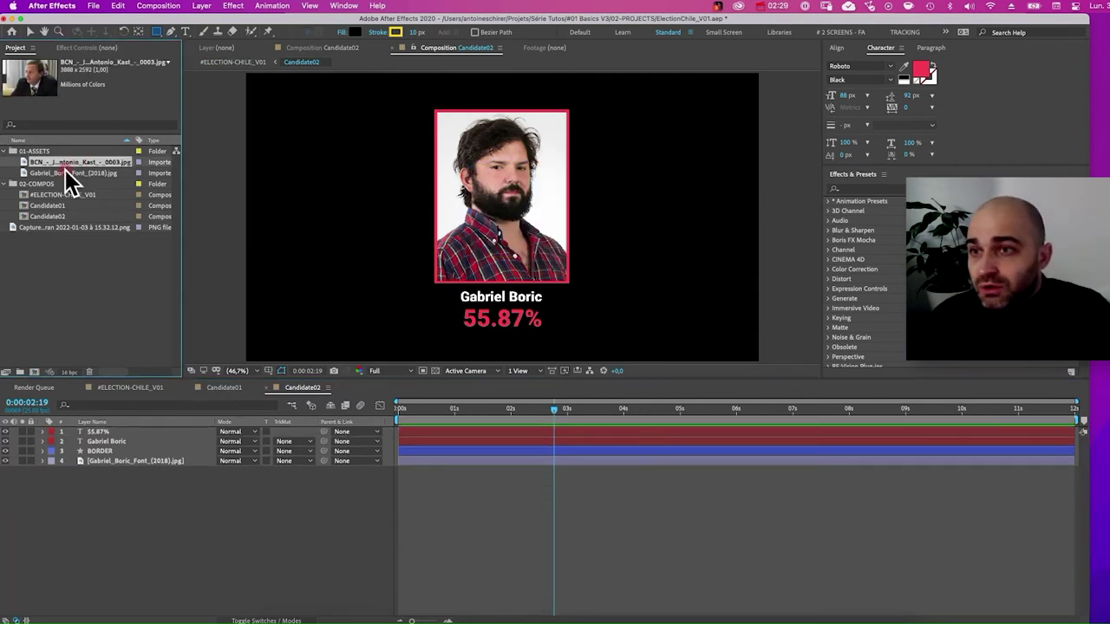
left_click_drag(39, 165, 504, 222)
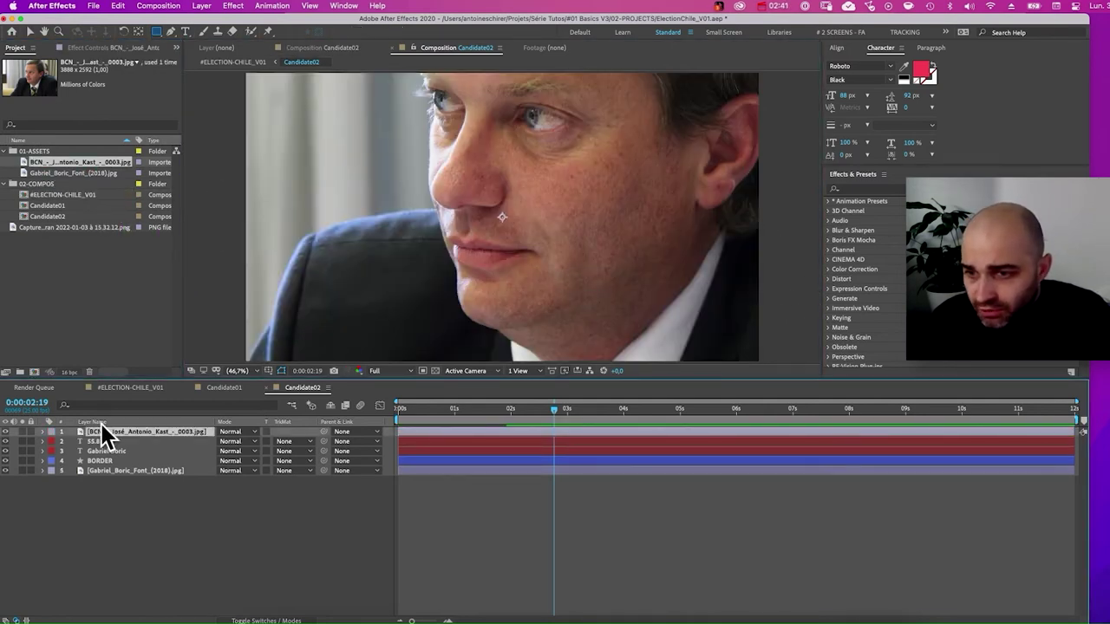
left_click_drag(103, 430, 118, 462)
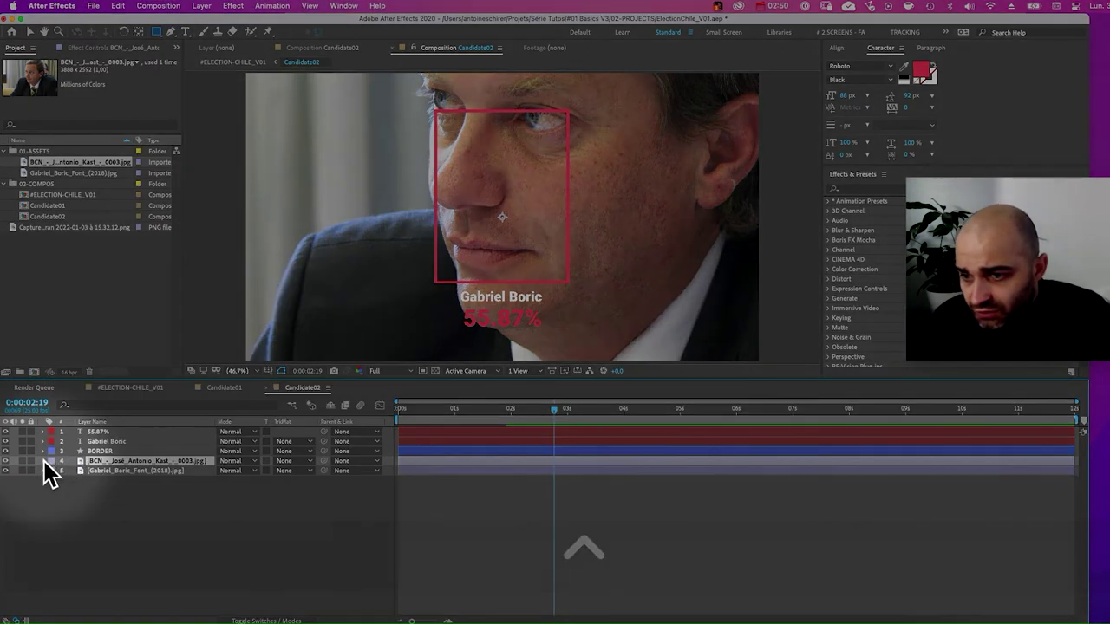
Scale the José Antonio Kast photo down to 24% and move it so the face sits inside the red frame.
left_click(44, 460)
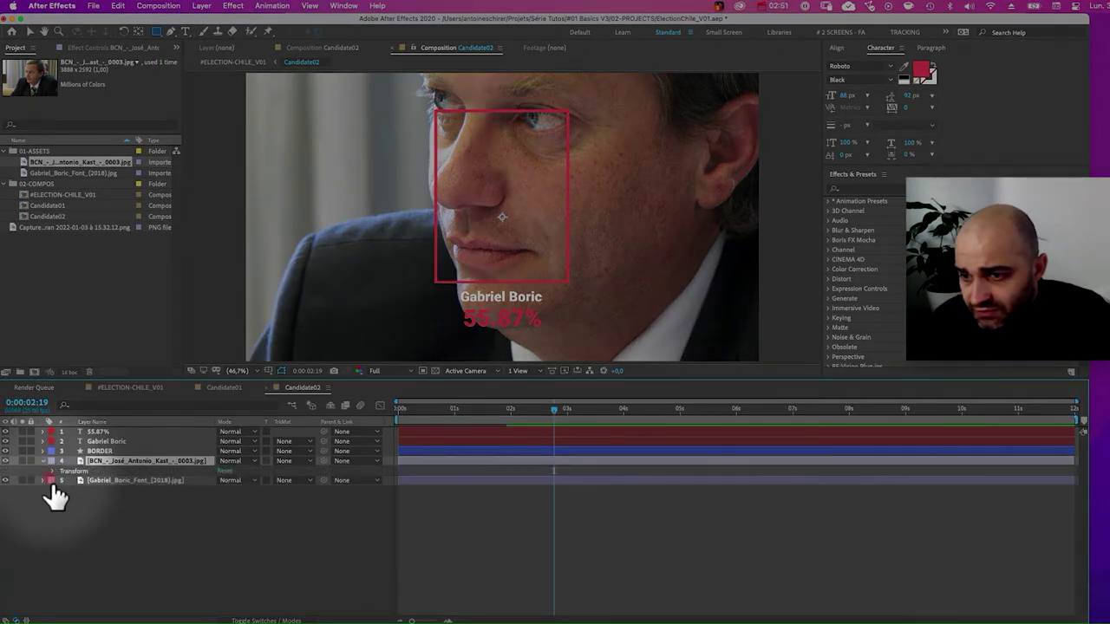
left_click(44, 461)
key("ctrl")
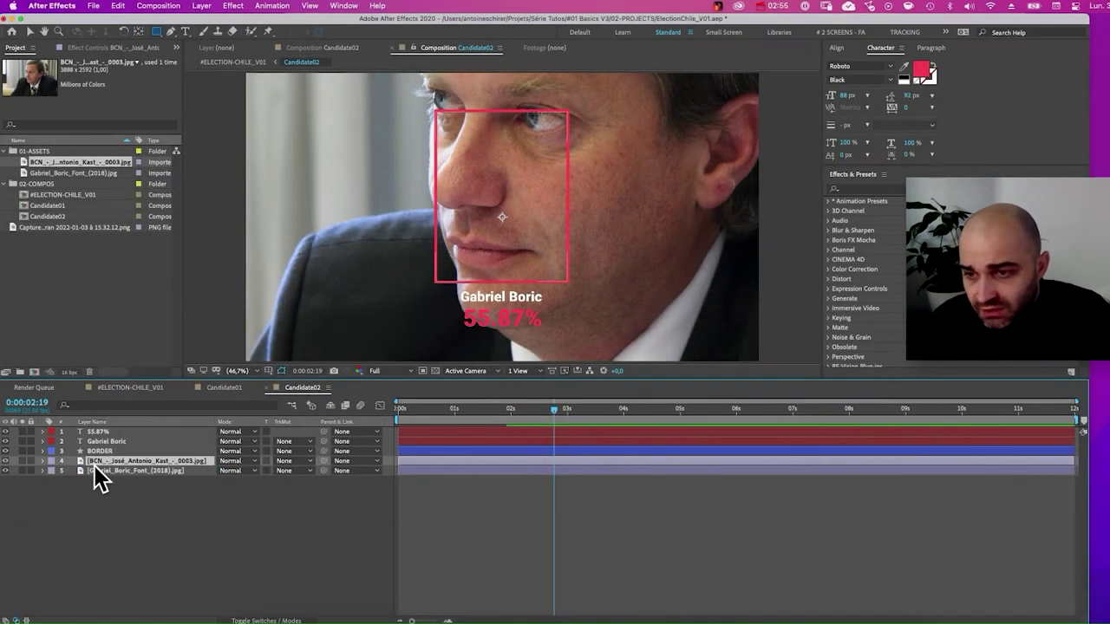
key("s")
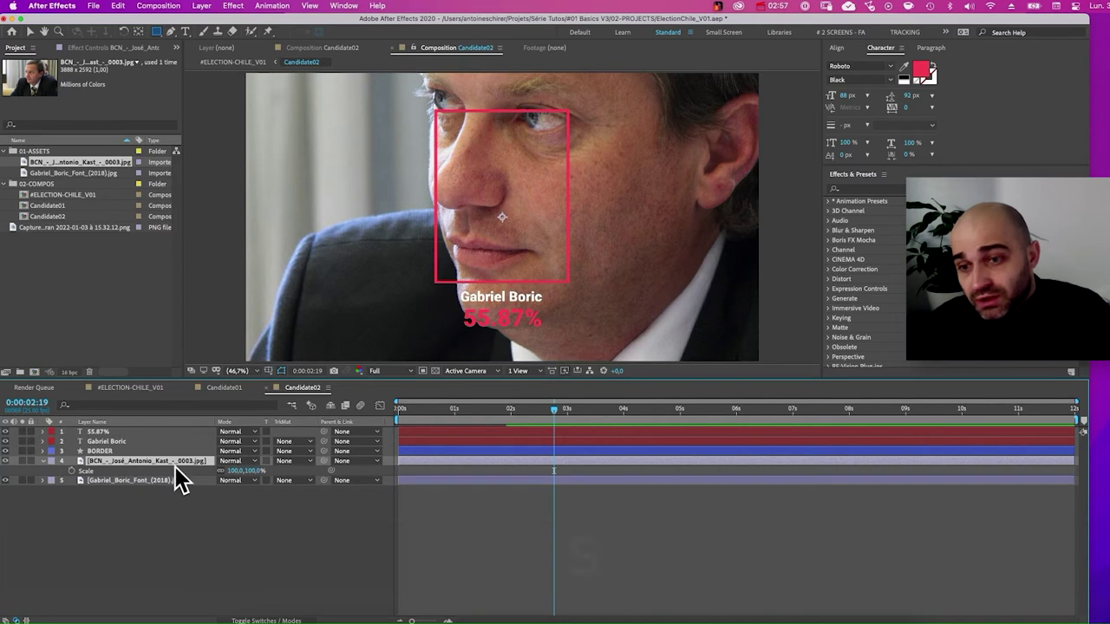
left_click_drag(235, 470, 190, 468)
key("v")
mouse_move(491, 268)
left_mouse_down()
mouse_move(499, 254)
mouse_move(483, 253)
left_mouse_up()
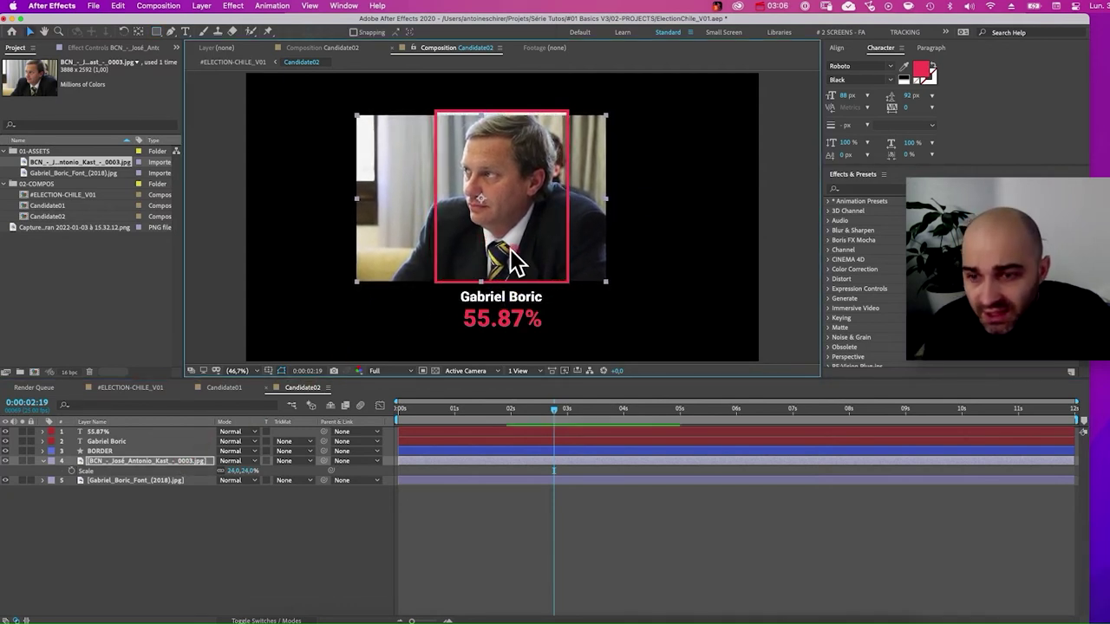
Set the Kast photo's scale to 25% and nudge it slightly to the right within the red frame.
left_click(232, 470)
key("Up")
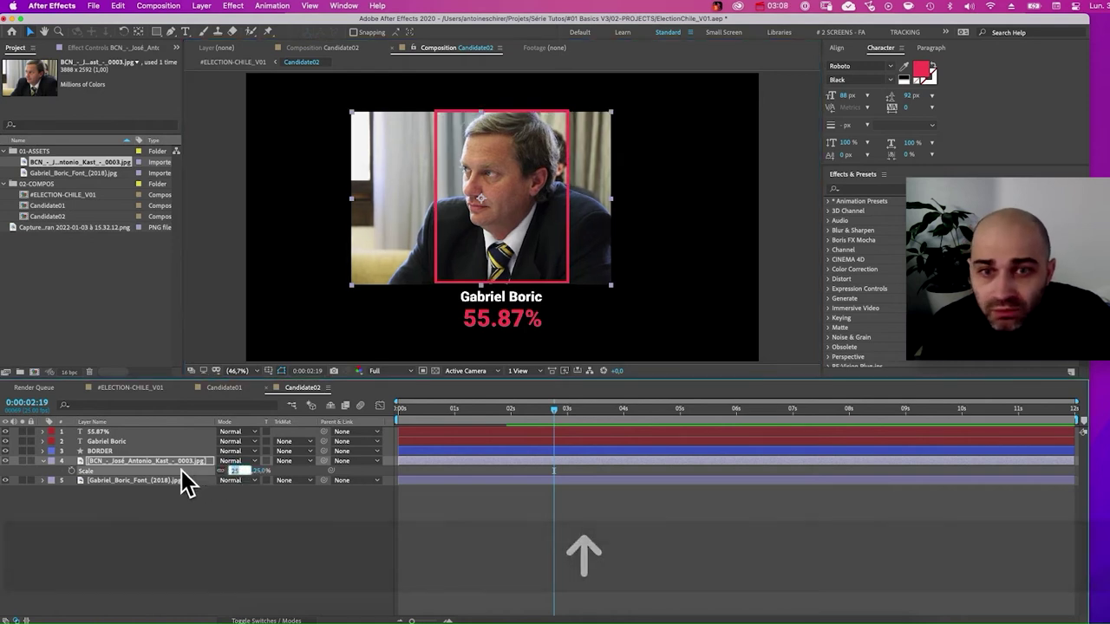
key("Down")
key("Right")
key("Down")
key("Up")
key("Right")
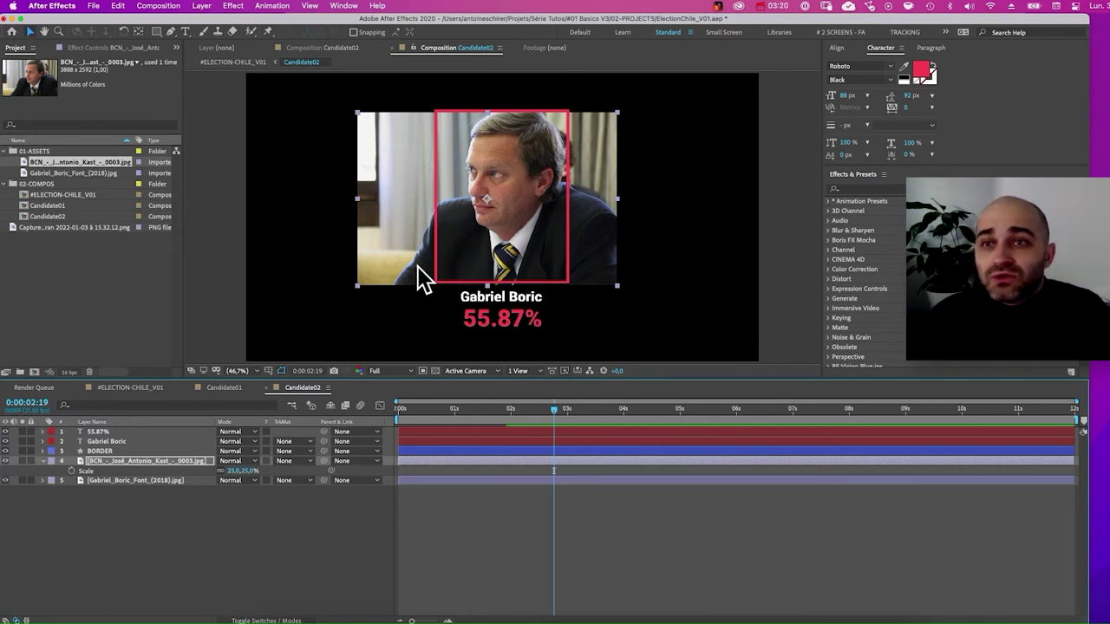
Draw a rectangular mask on the Kast photo layer that follows the red border, then deselect the layer.
left_click(157, 32)
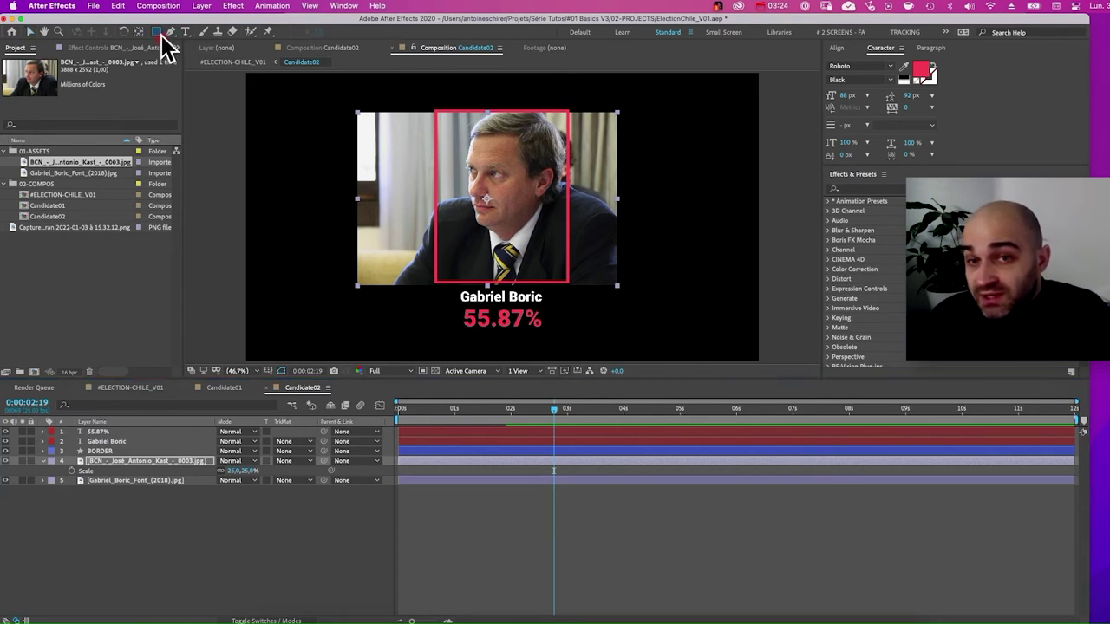
left_click(104, 464)
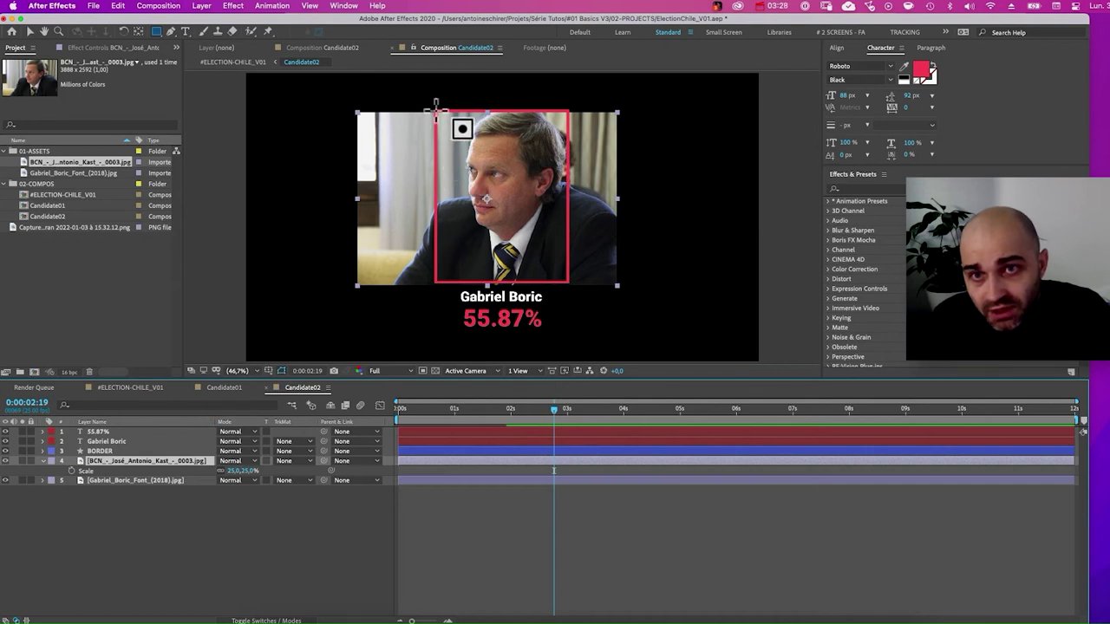
mouse_move(436, 111)
left_mouse_down()
mouse_move(543, 231)
mouse_move(569, 282)
left_mouse_up()
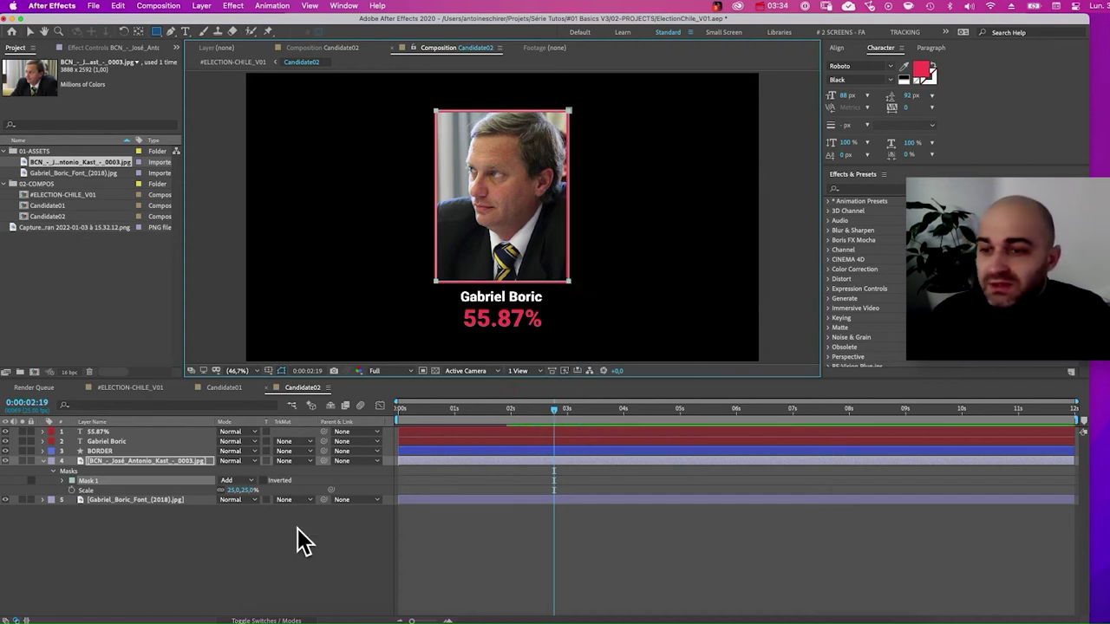
left_click(41, 513)
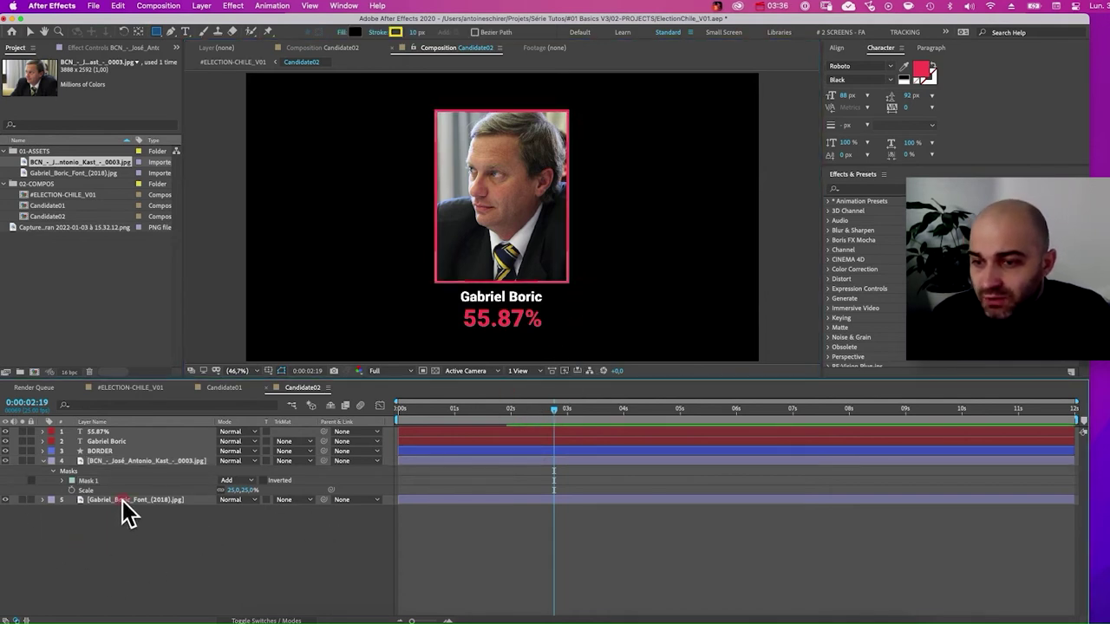
Delete the Gabriel_Boric_Font_(2018).jpg photo layer from the Candidate02 composition.
left_click_drag(104, 504, 113, 459)
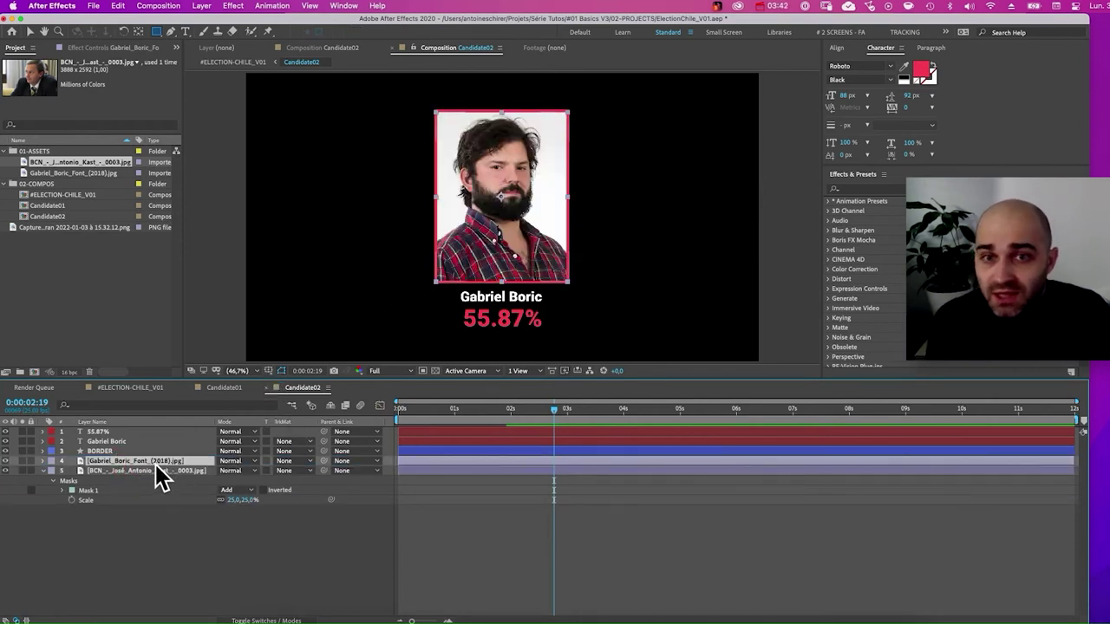
key("BackSpace")
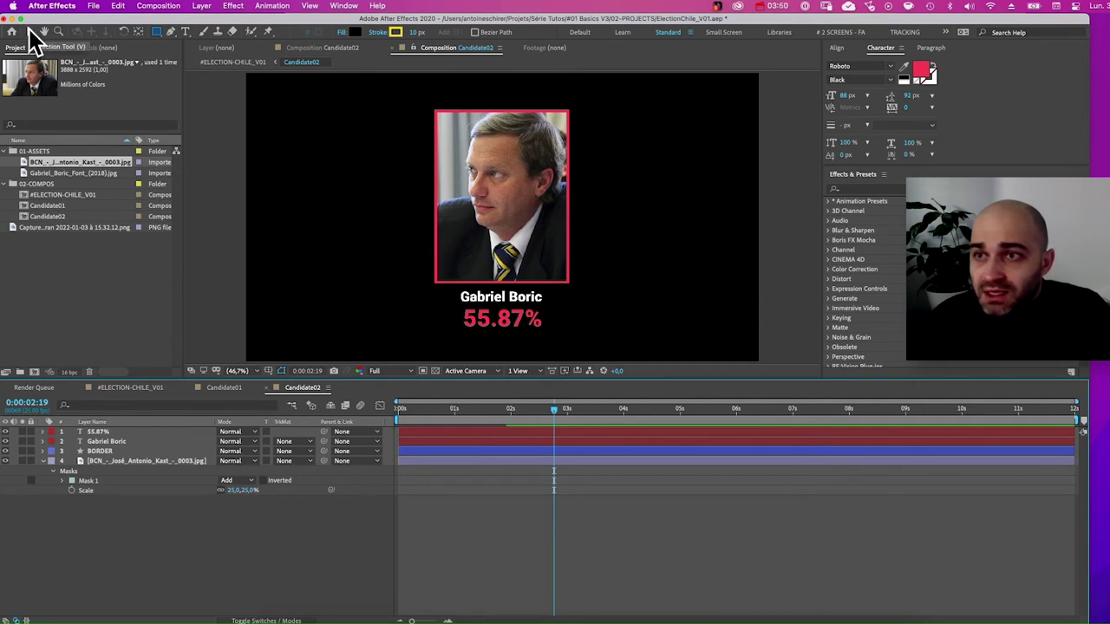
key("v")
Copy José Antonio Kast's name from the Wikipedia election page in Firefox and replace the Gabriel Boric text layer's content with it in After Effects.
key("super+Tab")
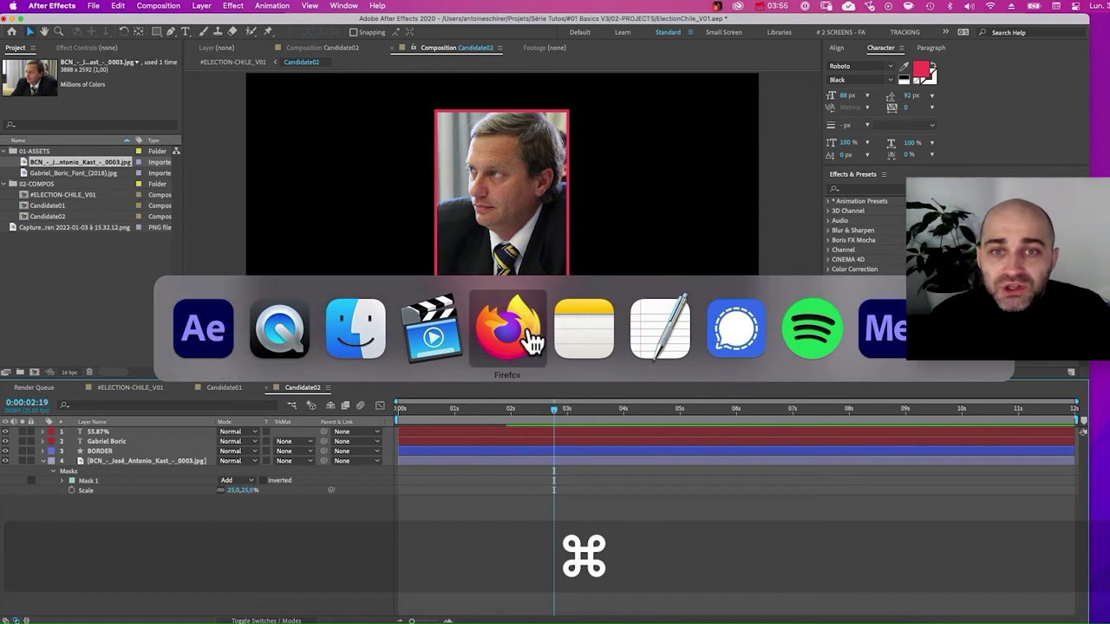
left_click(530, 338)
scroll(587, 336, "up", 2)
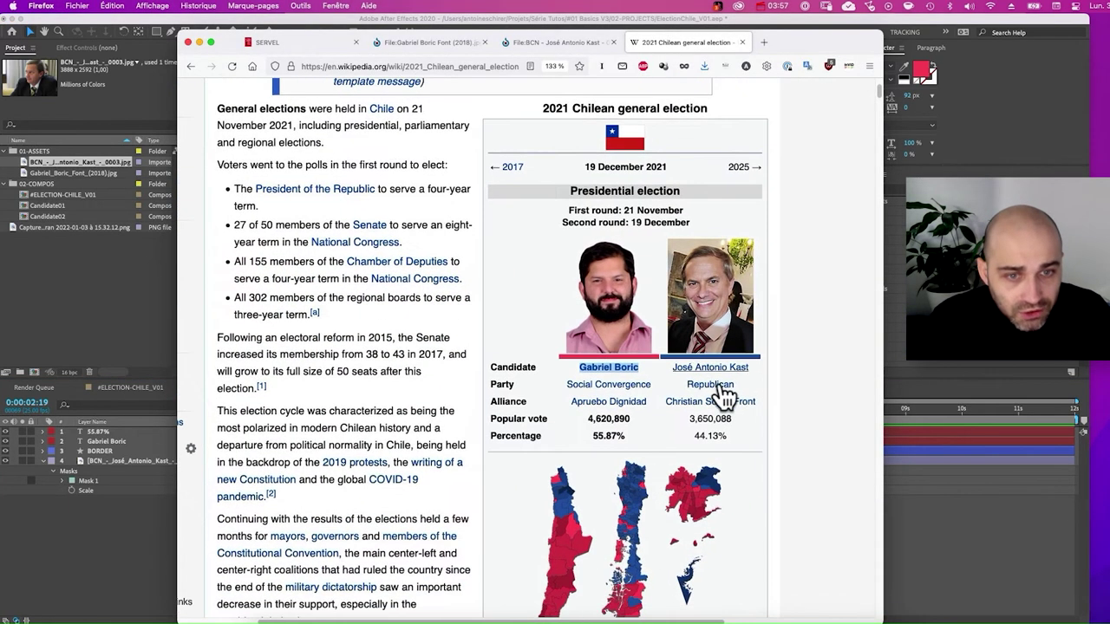
left_click_drag(752, 369, 673, 368)
key("super+c")
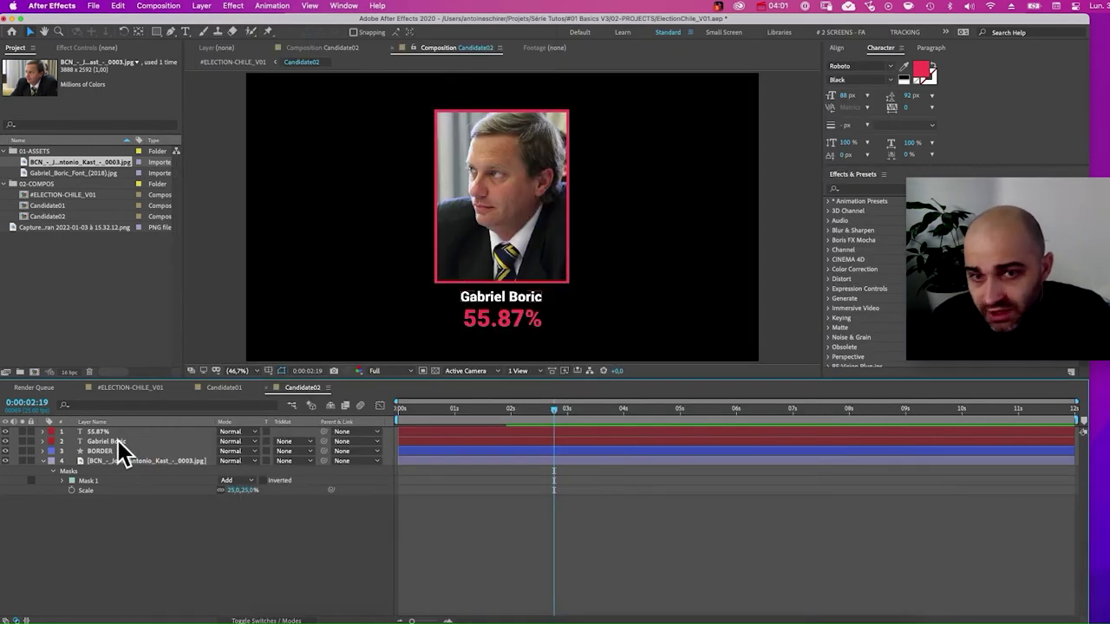
left_click(117, 442)
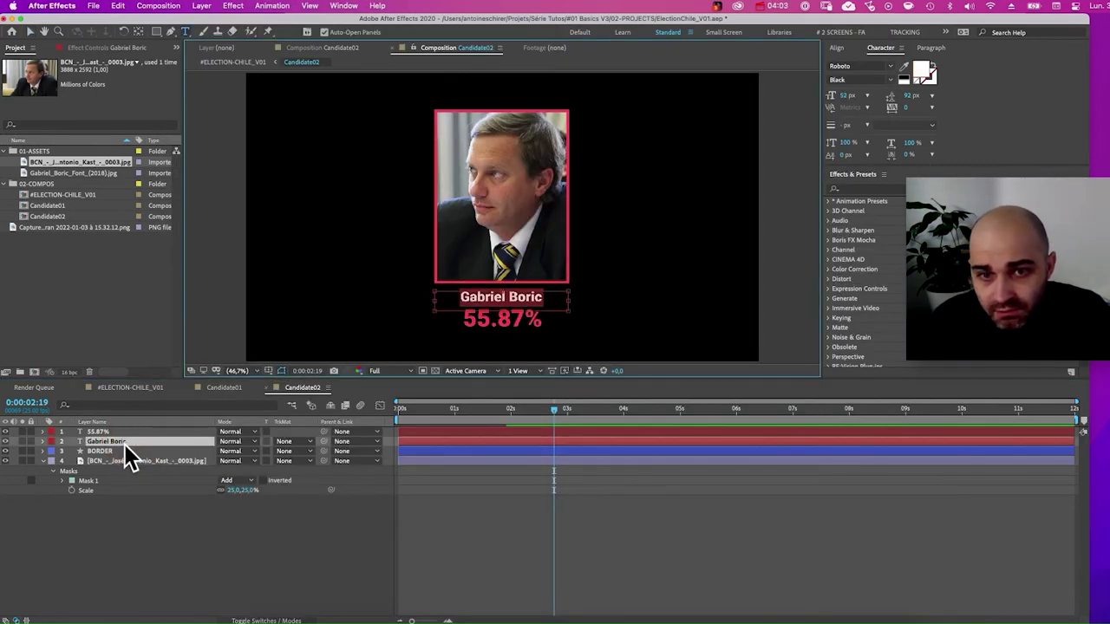
key("super+v")
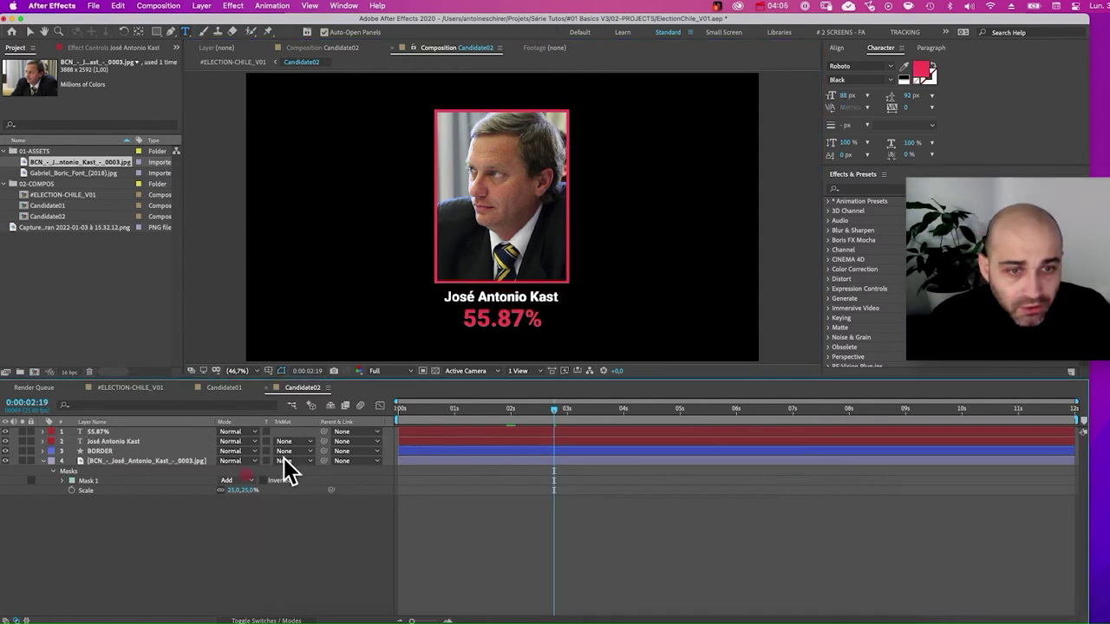
Copy Kast's percentage, 44.13%, from the Wikipedia page in Firefox and replace the 55.87% text in After Effects with it.
key("super+Tab")
left_click(718, 437)
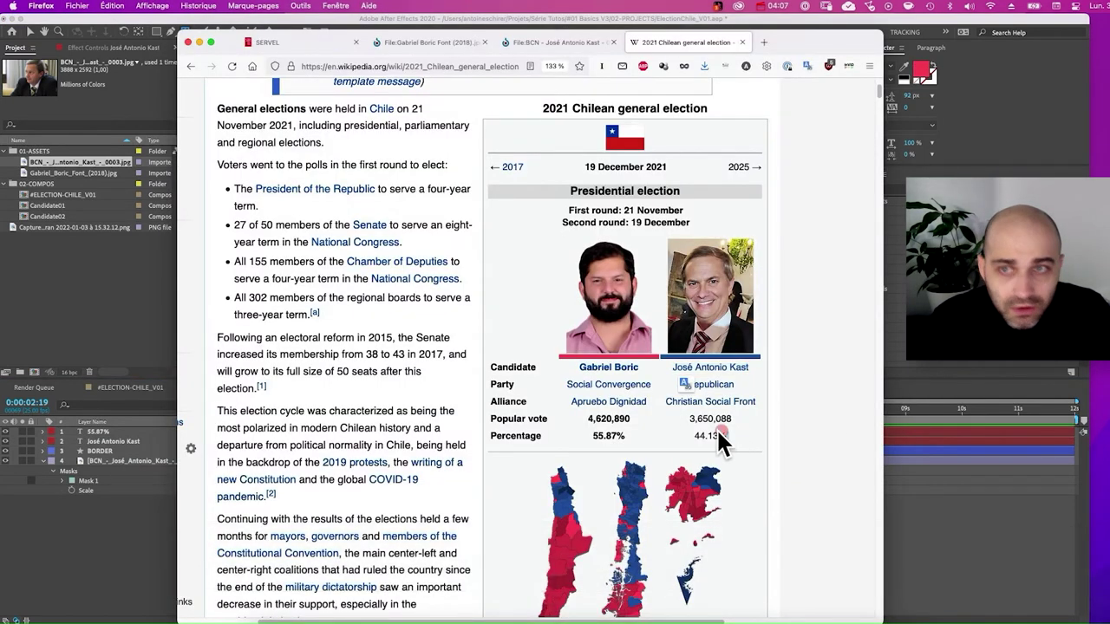
key("super+c")
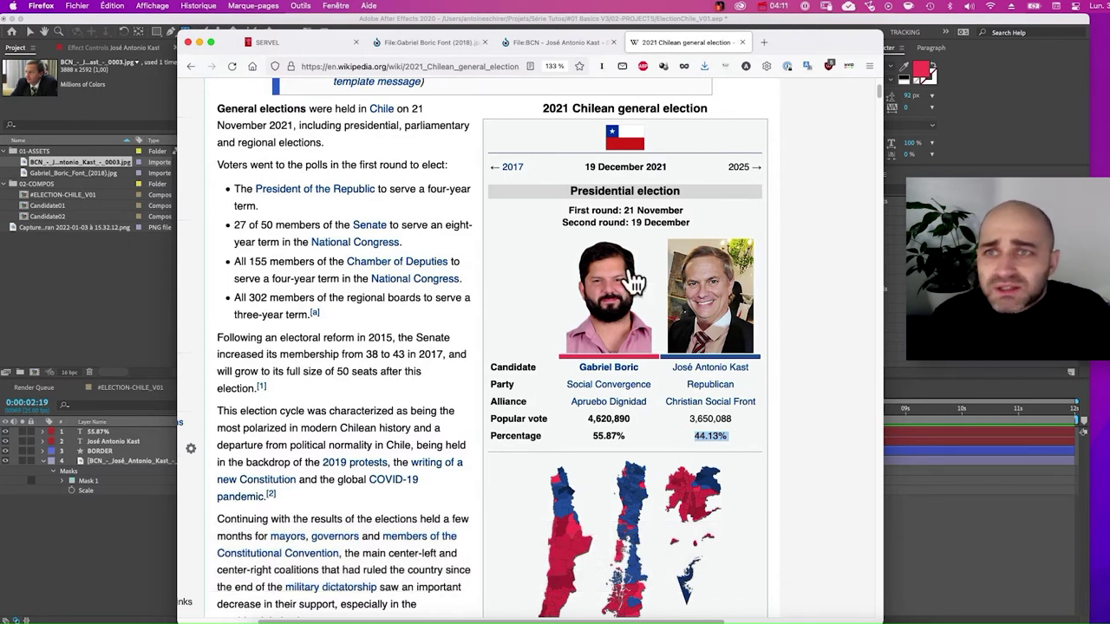
left_click(294, 41)
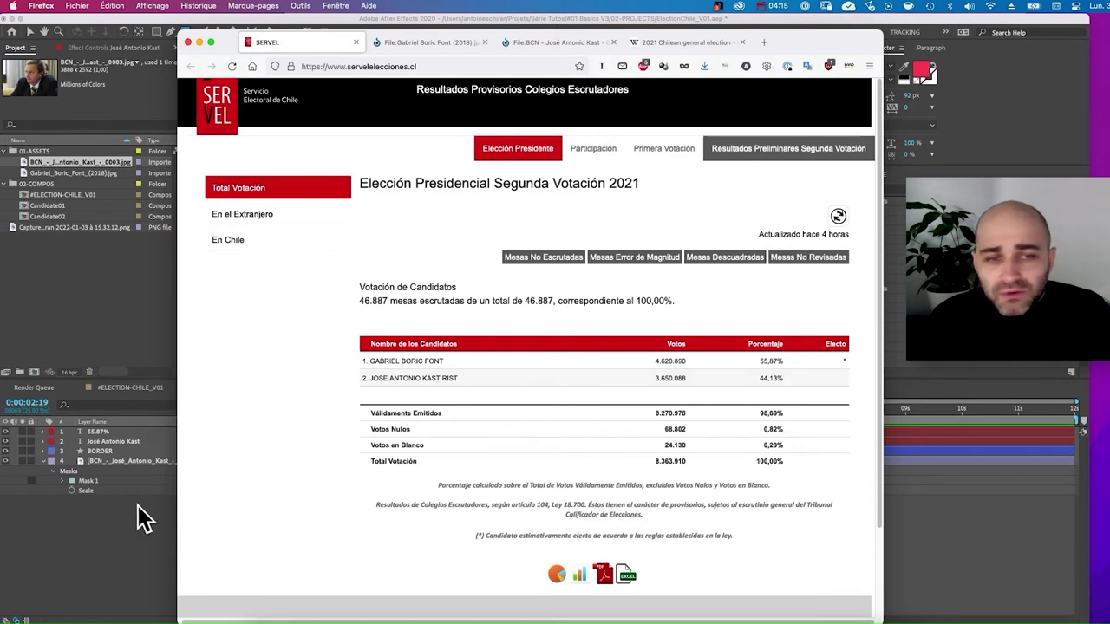
left_click(112, 535)
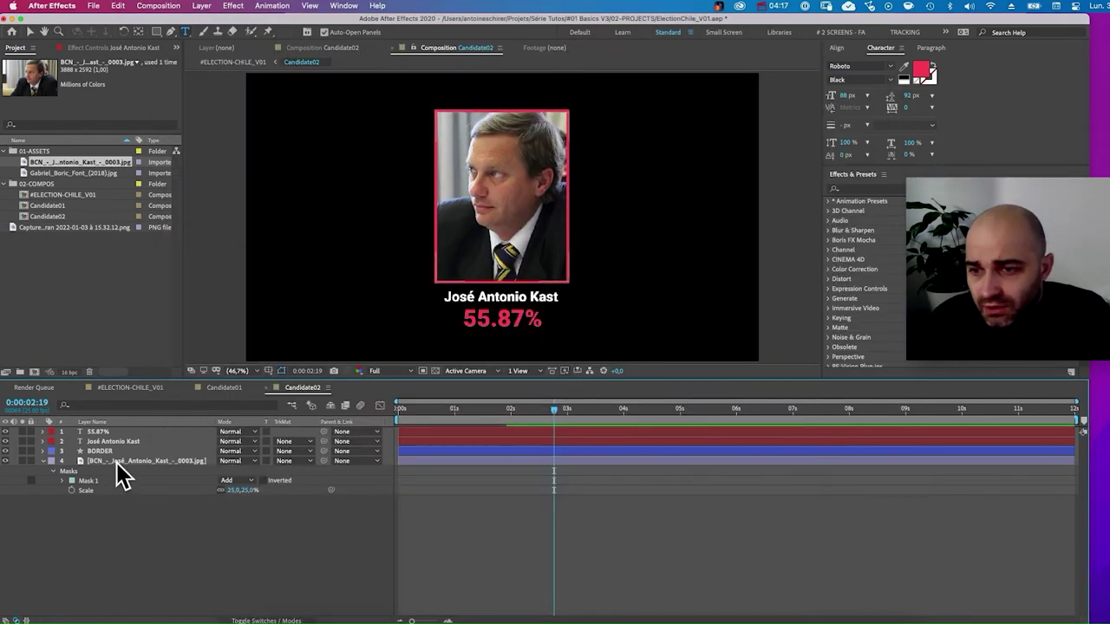
double_click(98, 433)
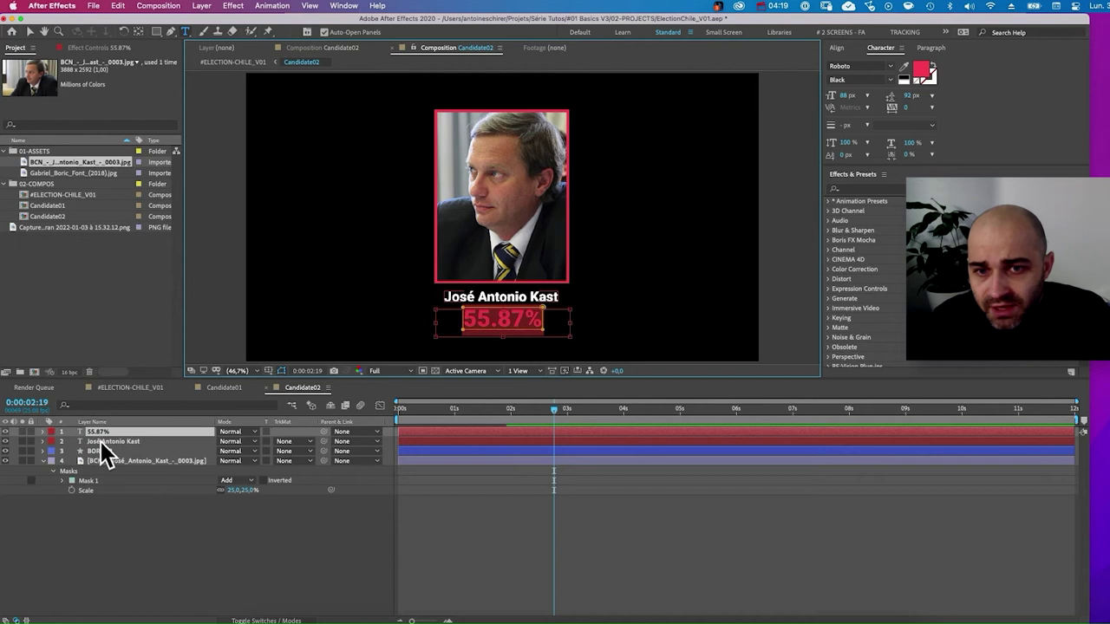
key("super+v")
left_click(140, 564)
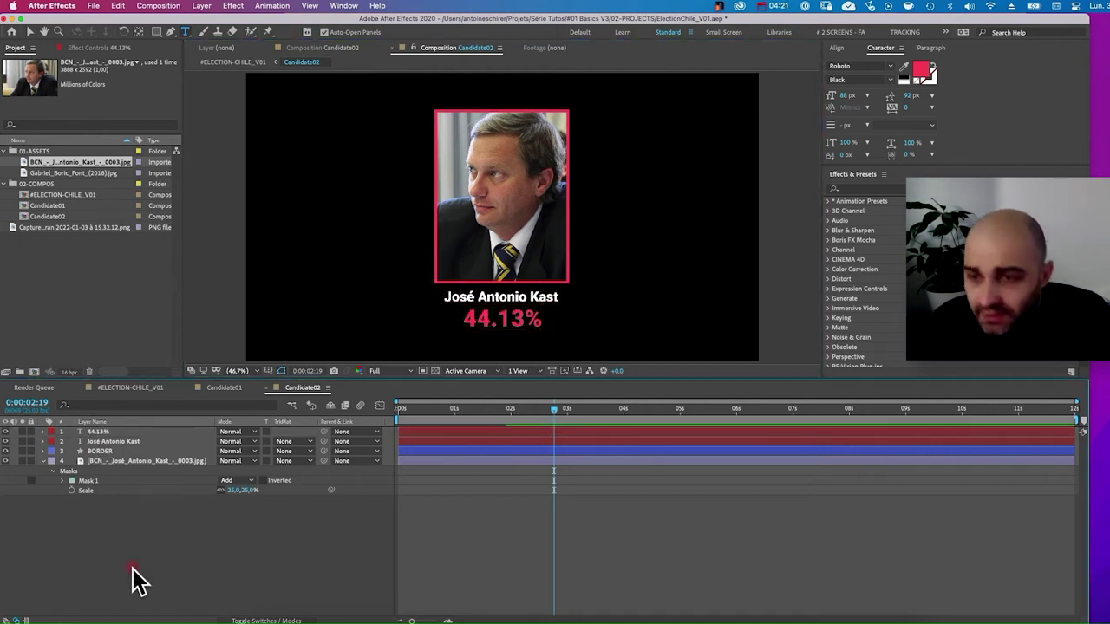
key("super+Tab")
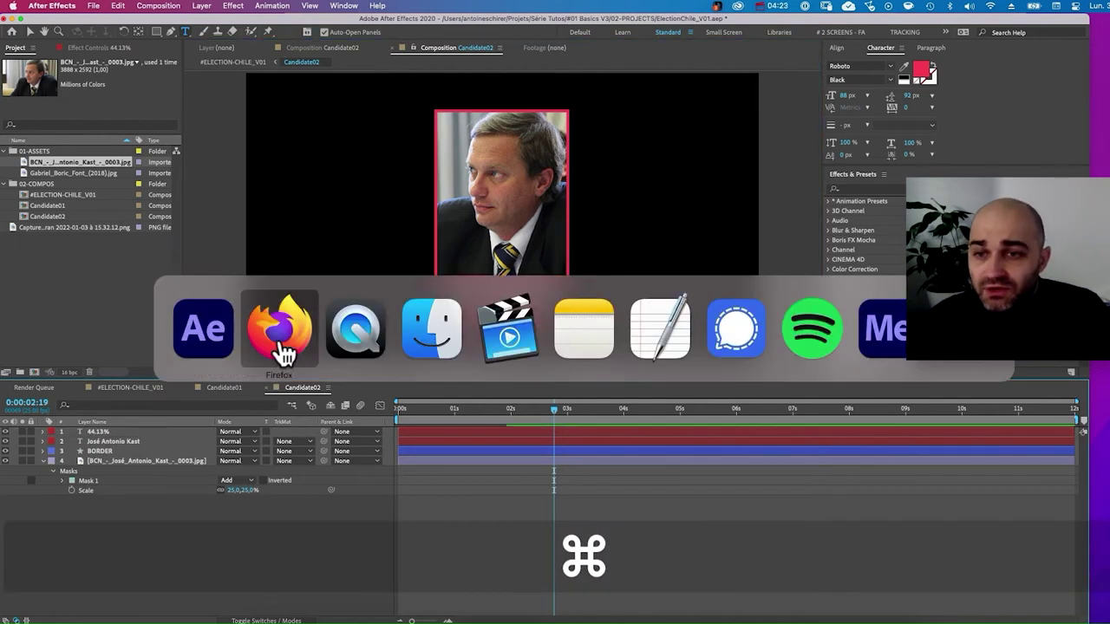
left_click(211, 338)
key("super+Tab")
left_click(213, 338)
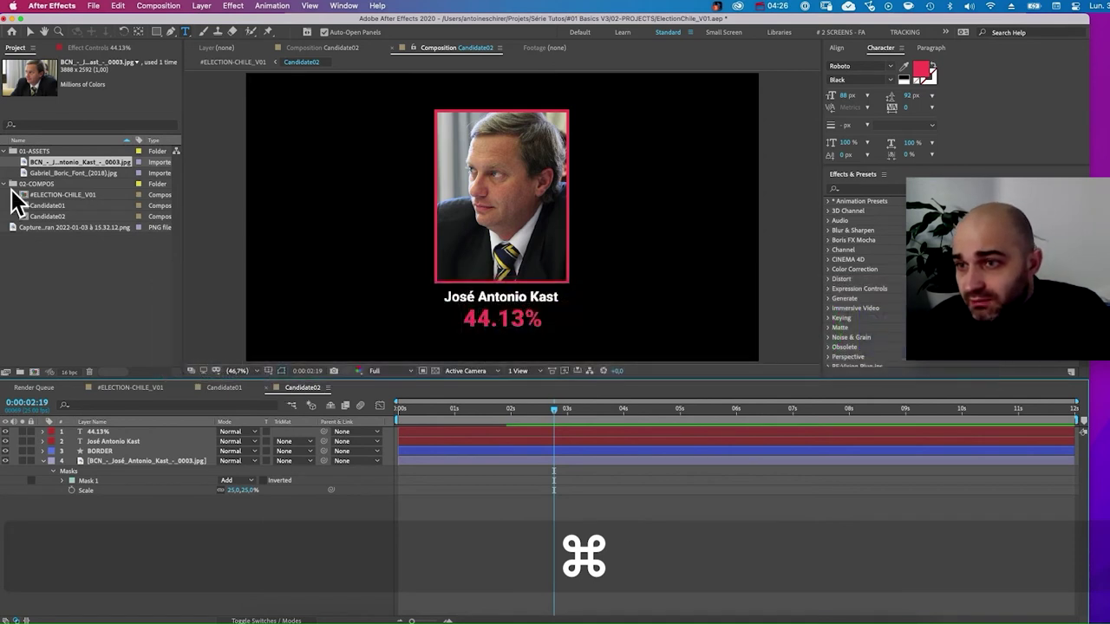
Place the Capture d'écran 2022-01-03 à 15.32.12.png screenshot beside the portrait in Candidate02 and scale it to 659%.
left_click(48, 226)
left_click_drag(48, 224, 350, 154)
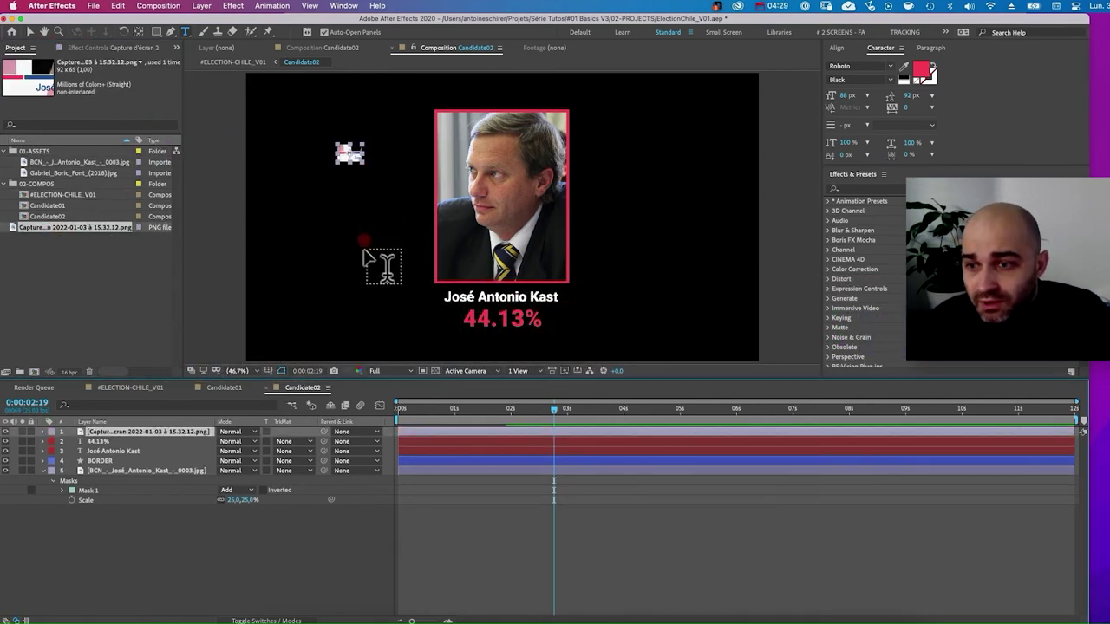
left_click(44, 431)
left_click(52, 441)
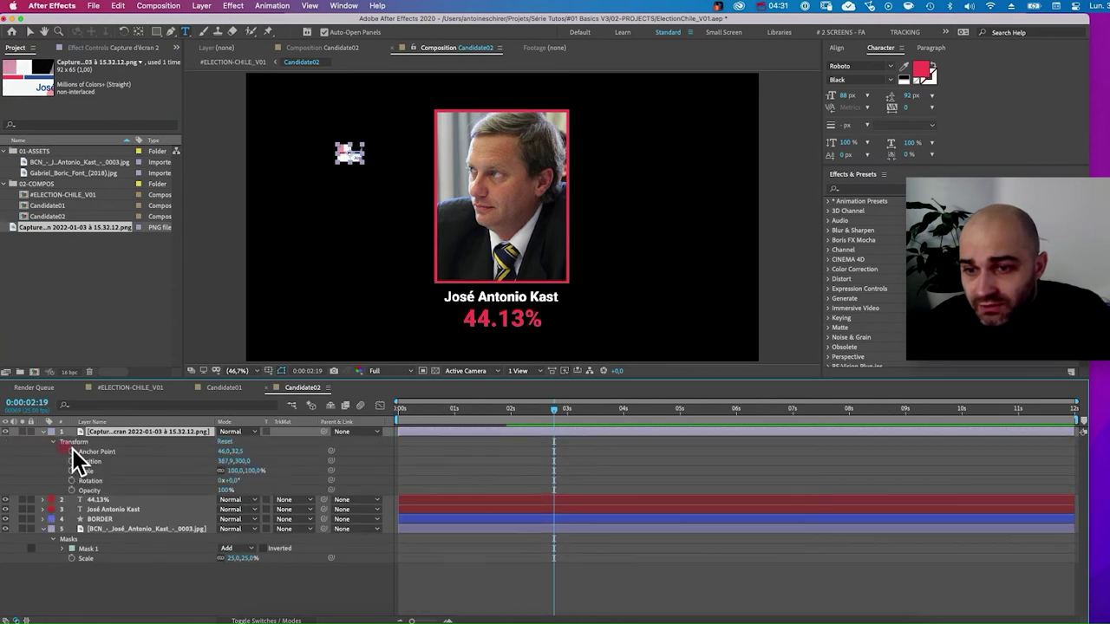
left_click_drag(236, 470, 408, 469)
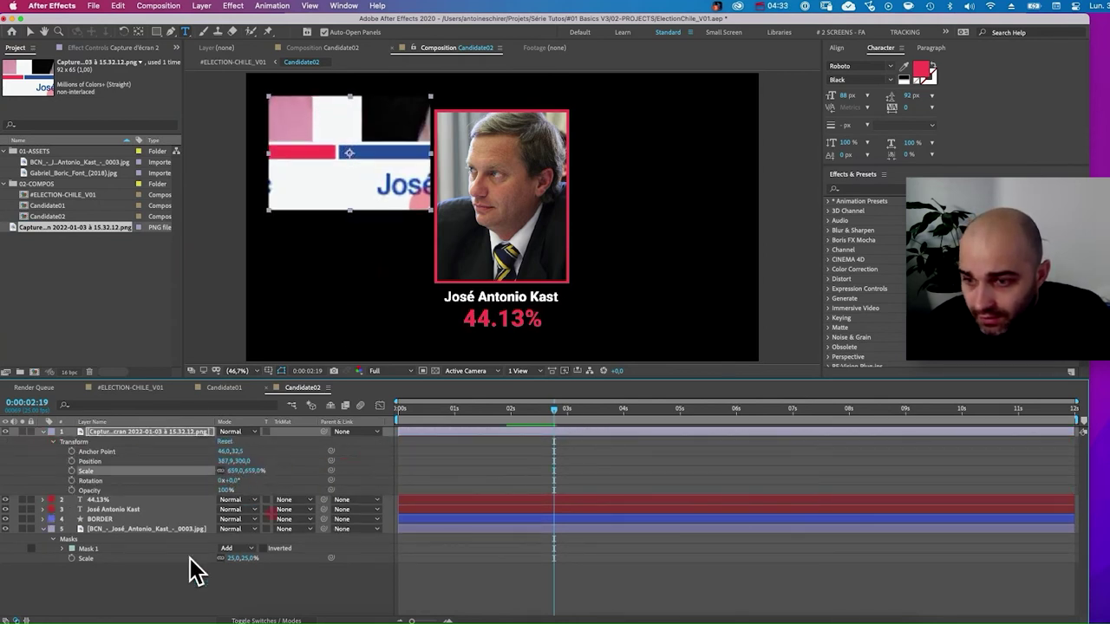
Recolour the 44.13% text with the blue sampled from the bar in the screenshot image.
left_click(104, 500)
double_click(106, 500)
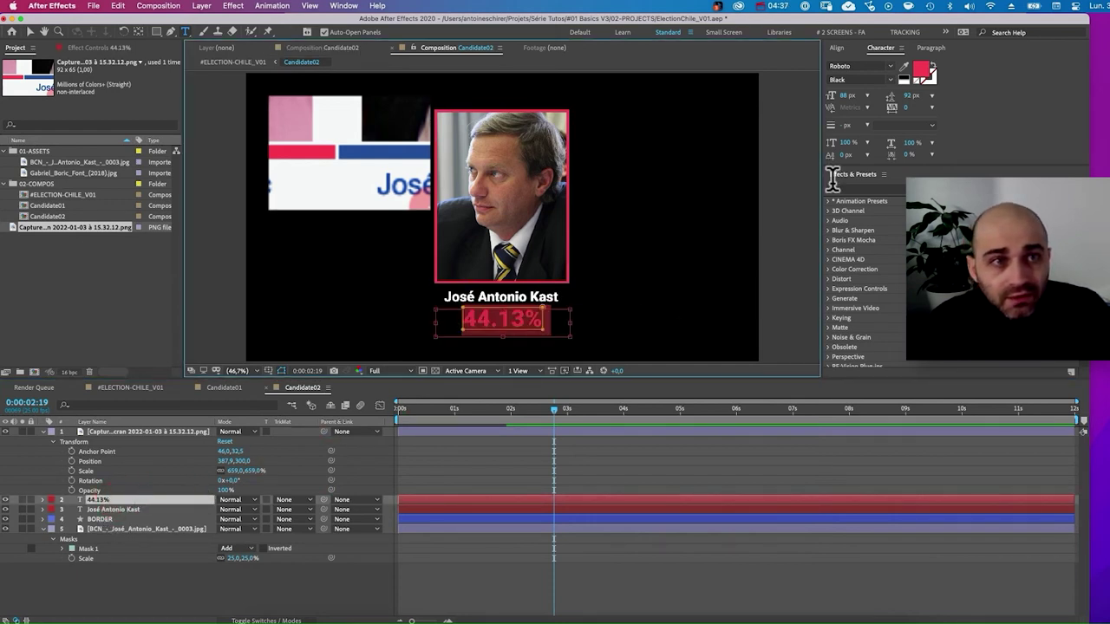
left_click(906, 67)
left_click(368, 152)
left_click(156, 570)
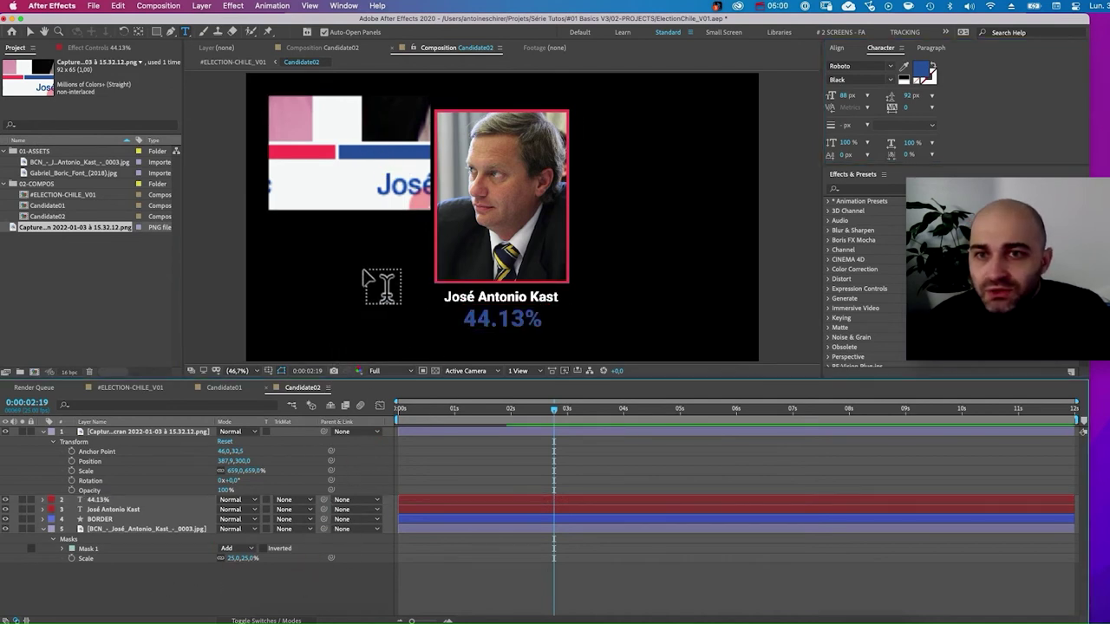
Delete the enlarged screenshot layer from Candidate02.
key("v")
left_click(360, 156)
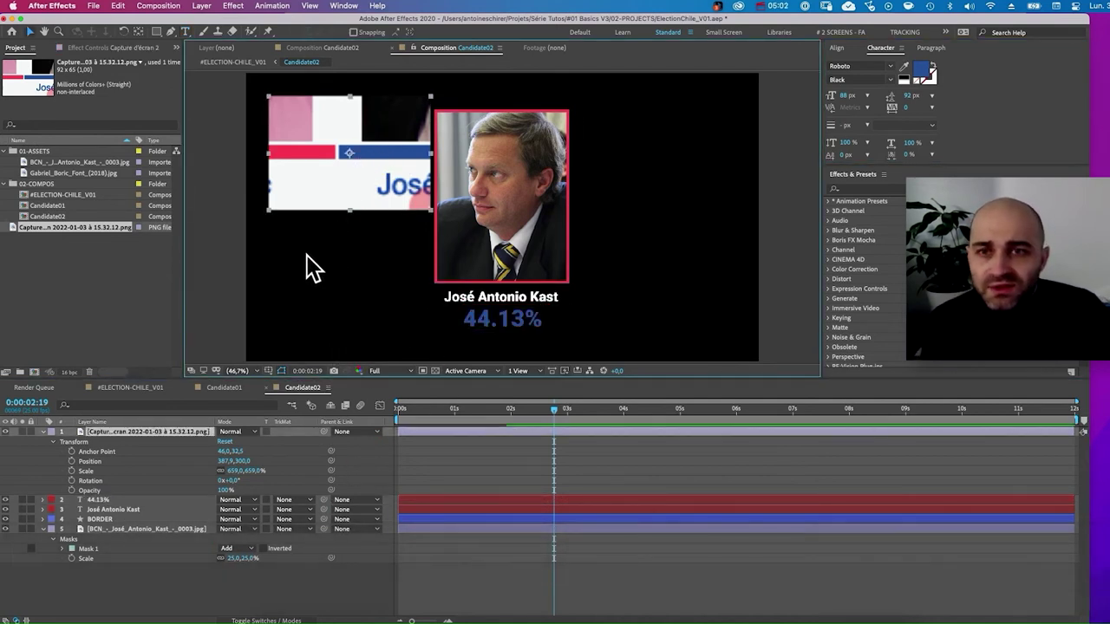
key("BackSpace")
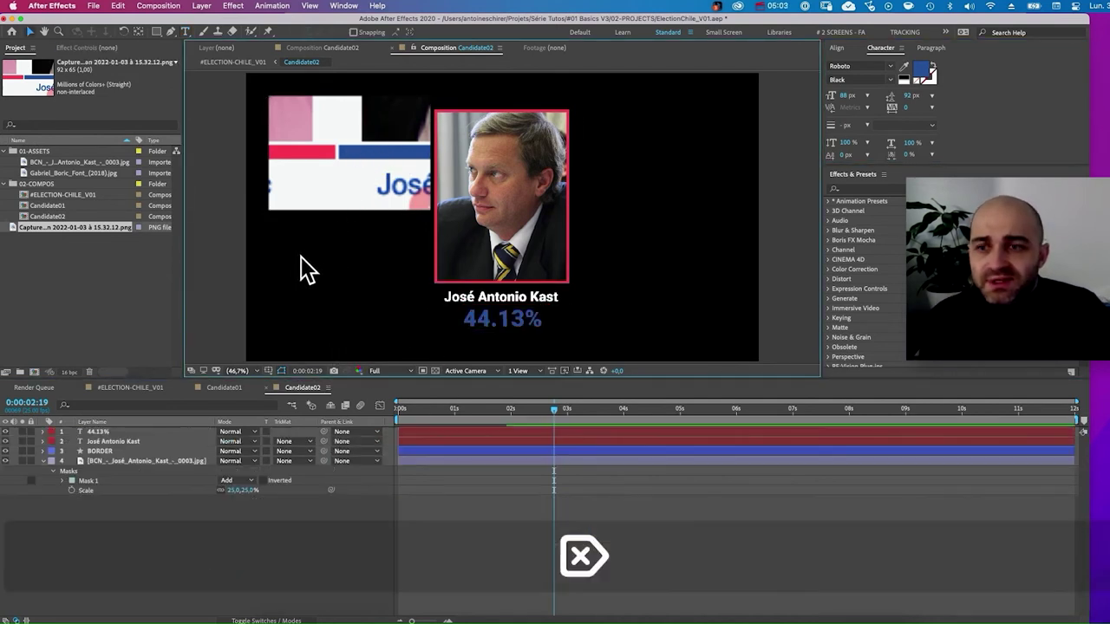
Set the stroke colour of the BORDER layer's rectangle to the blue sampled from the 44.13% text.
left_click(114, 451)
left_click(43, 452)
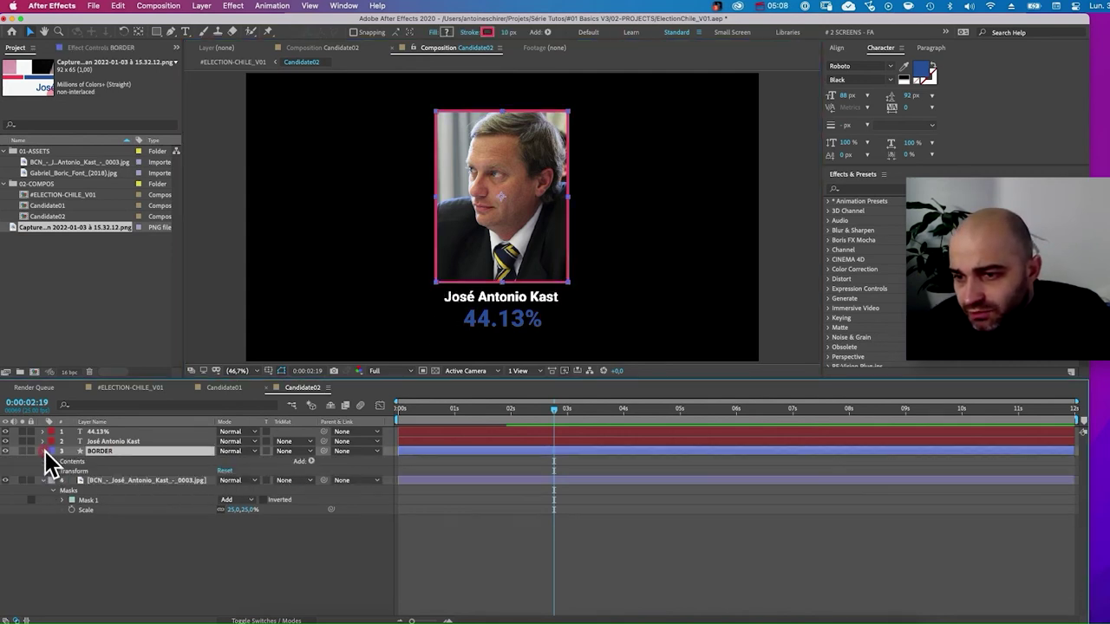
left_click(54, 462)
left_click(62, 471)
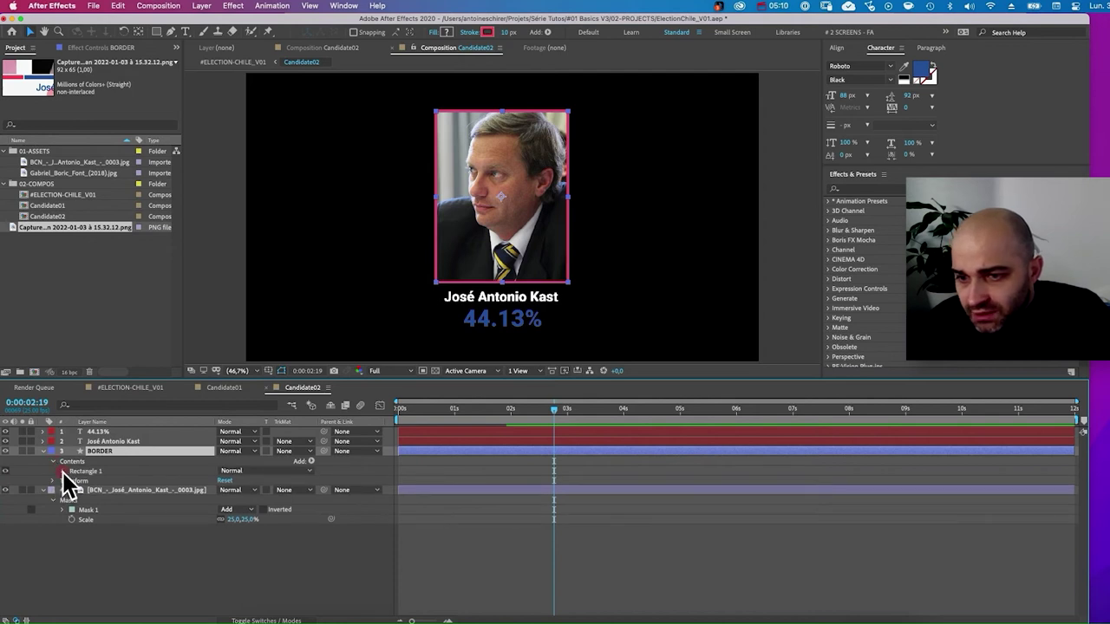
left_click(73, 491)
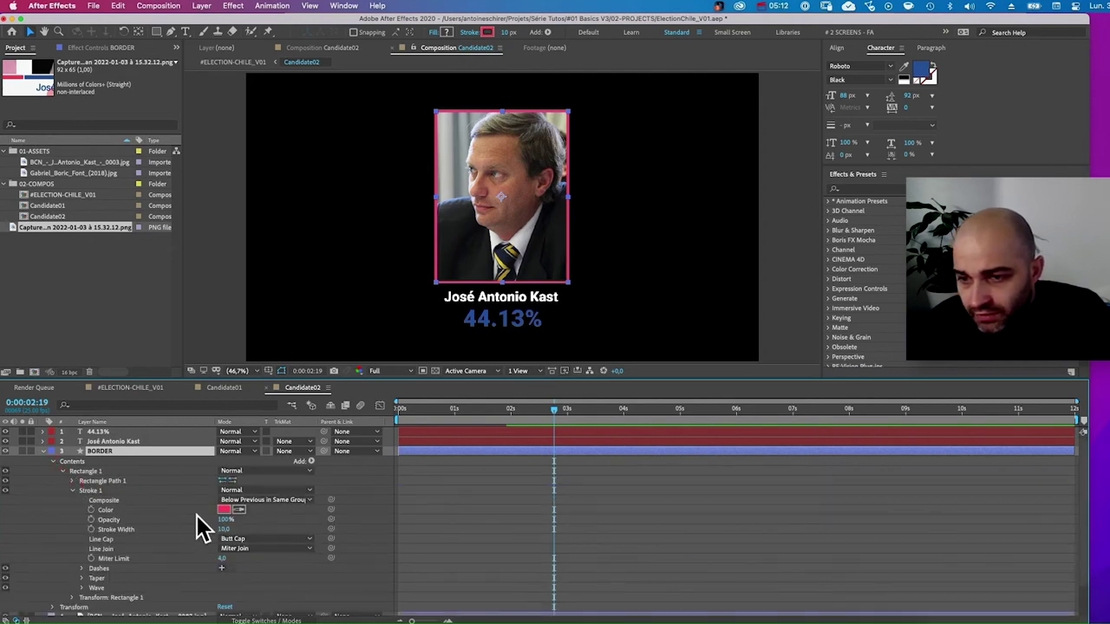
left_click(237, 510)
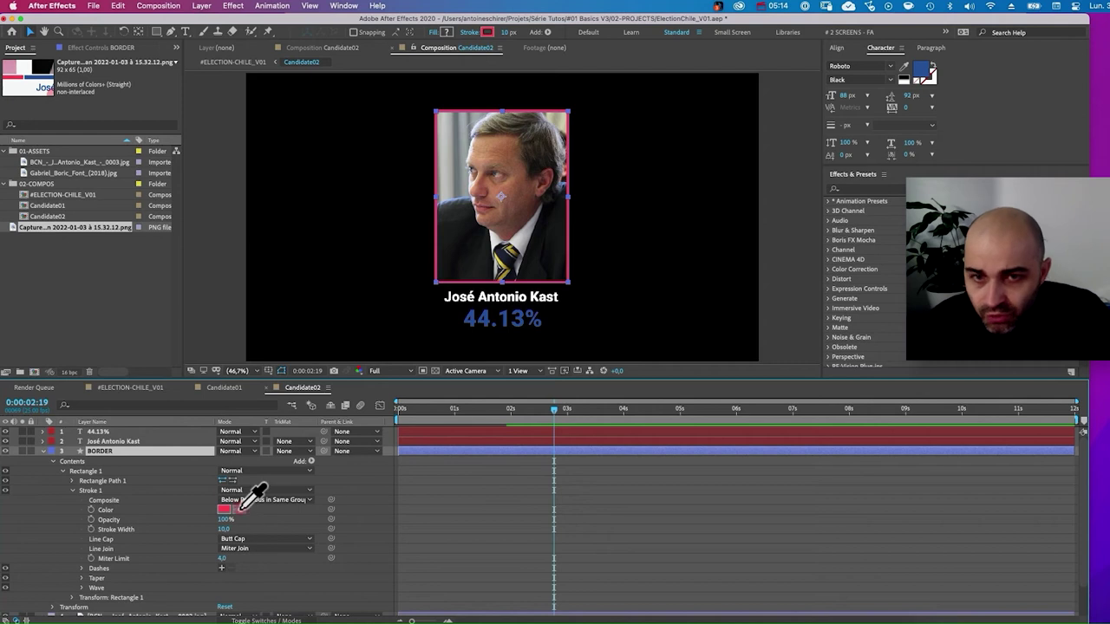
left_click(471, 321)
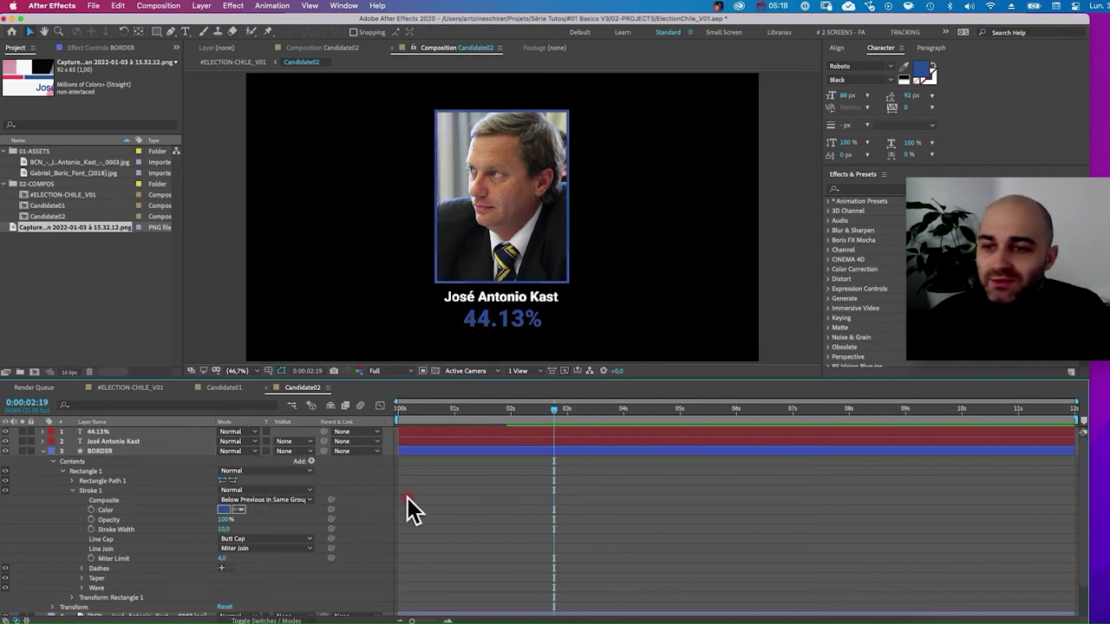
Collapse the BORDER layer's properties and return to the #ELECTION-CHILE_V01 composition.
left_click(134, 452)
key("u")
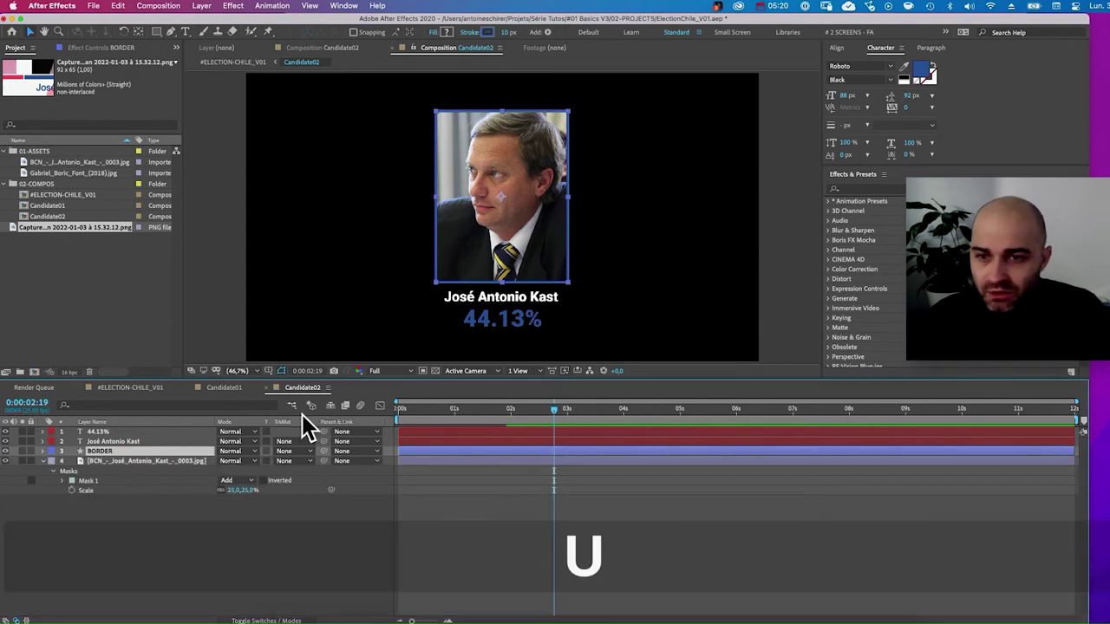
left_click(293, 404)
left_click(213, 404)
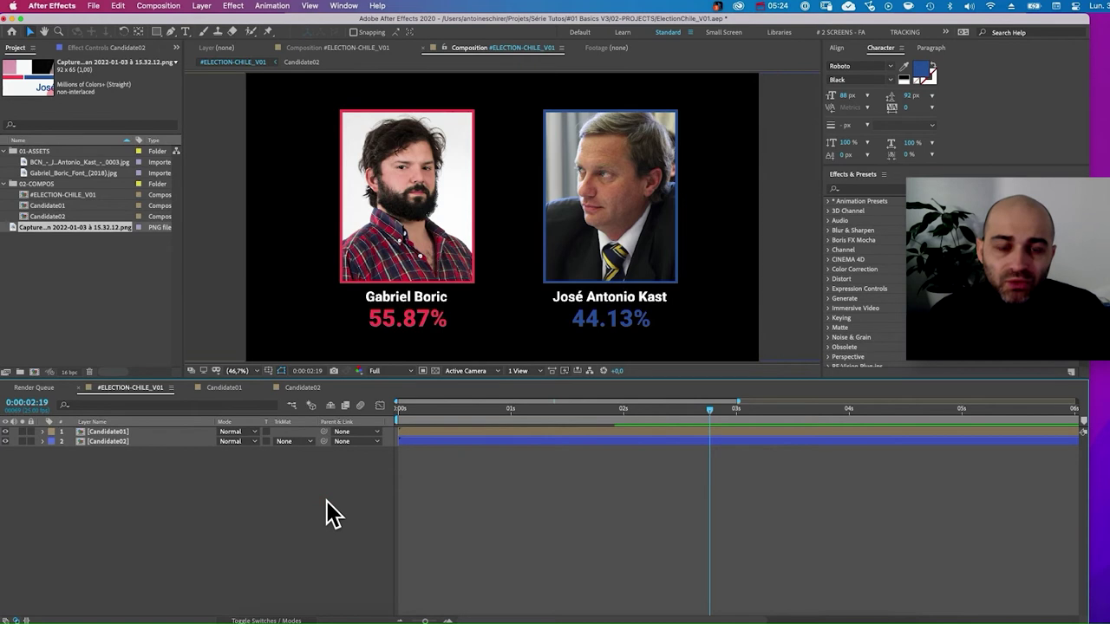
key("Tab")
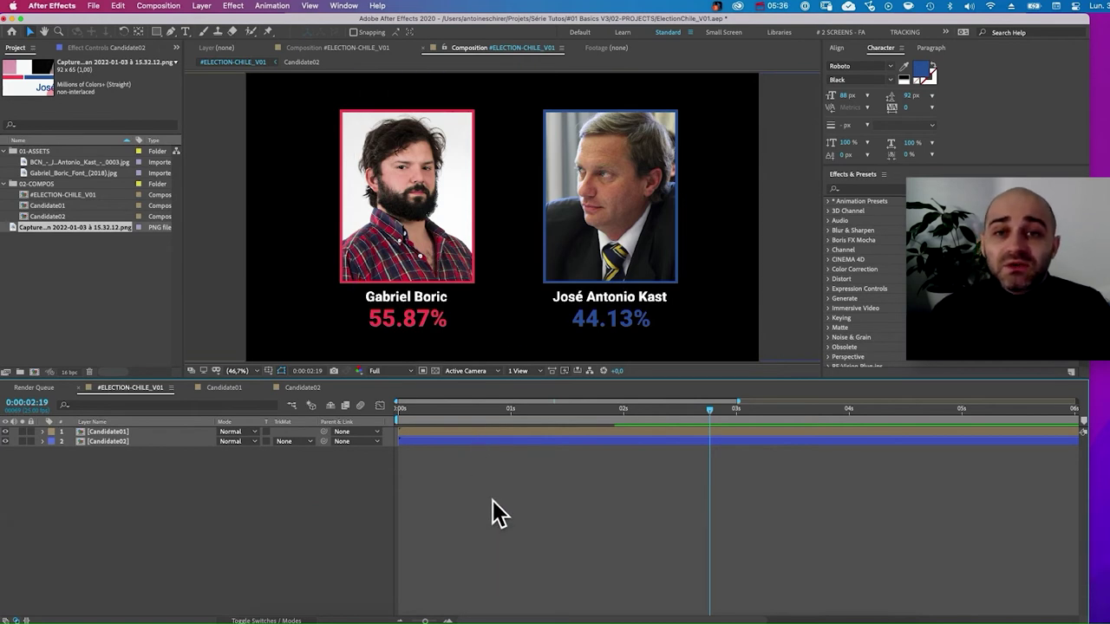
key("super+Tab")
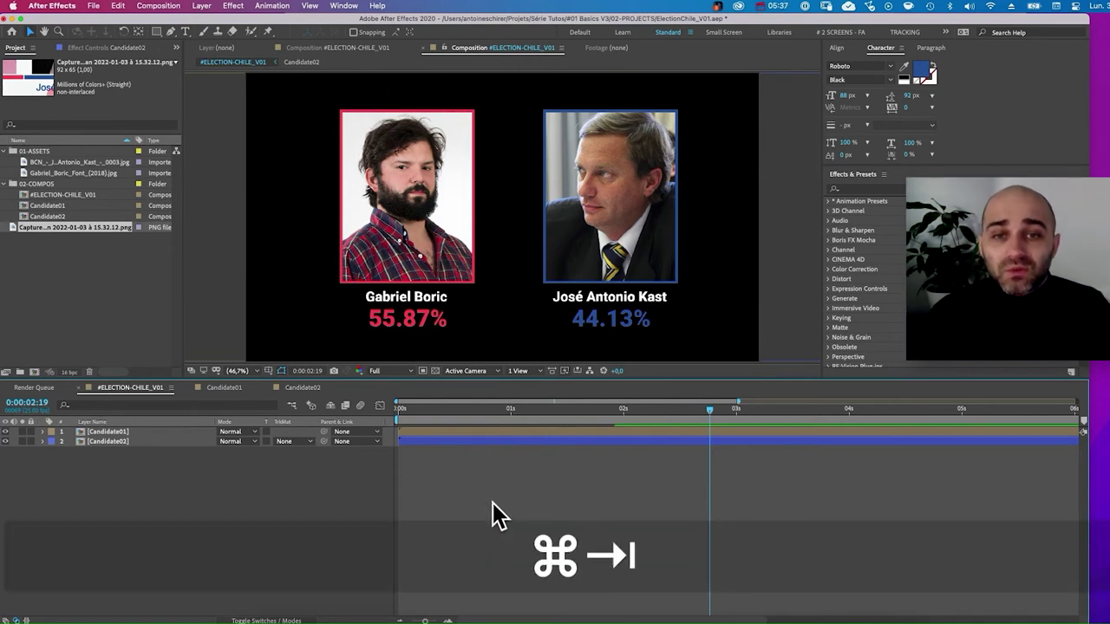
key("super+Tab")
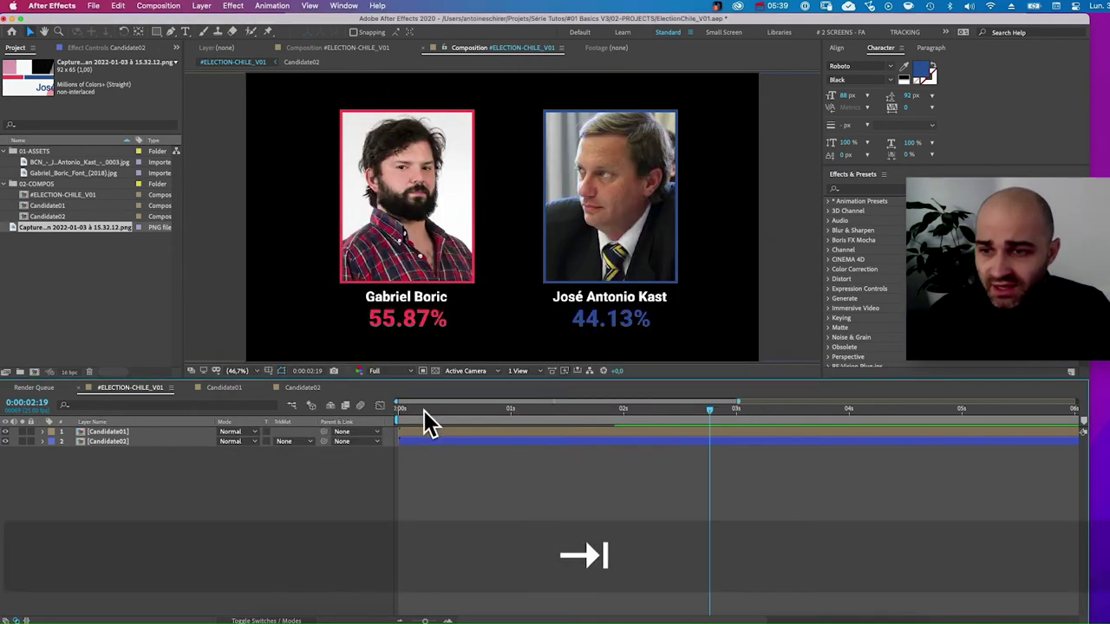
Scrub and preview the #ELECTION-CHILE_V01 timeline, and switch to QuickTime Player to view the reference video.
left_click_drag(450, 408, 567, 407)
key("space")
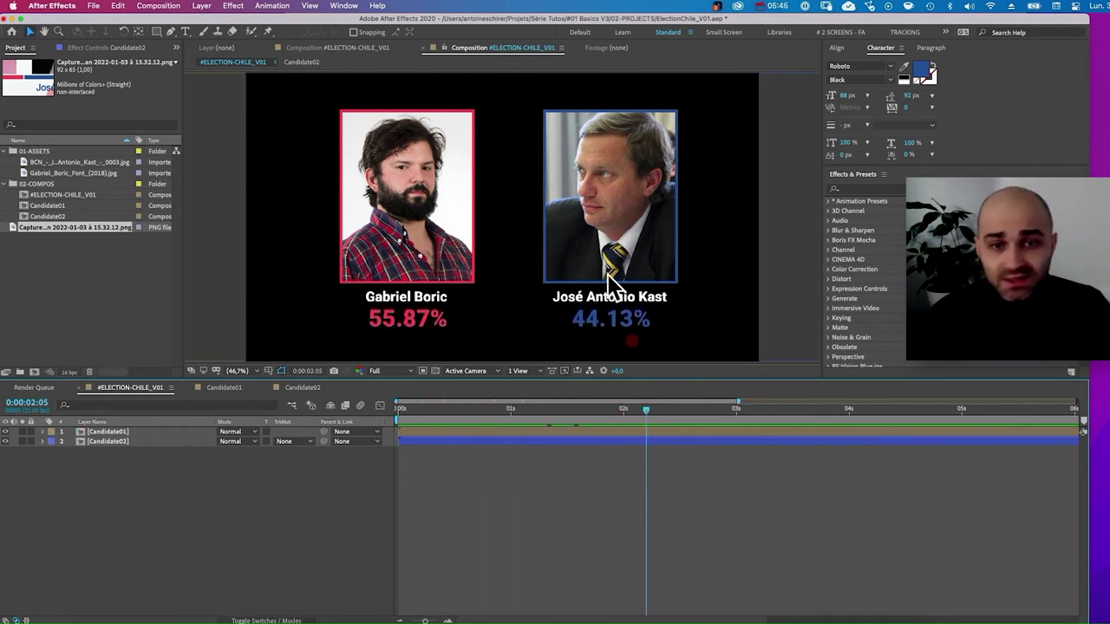
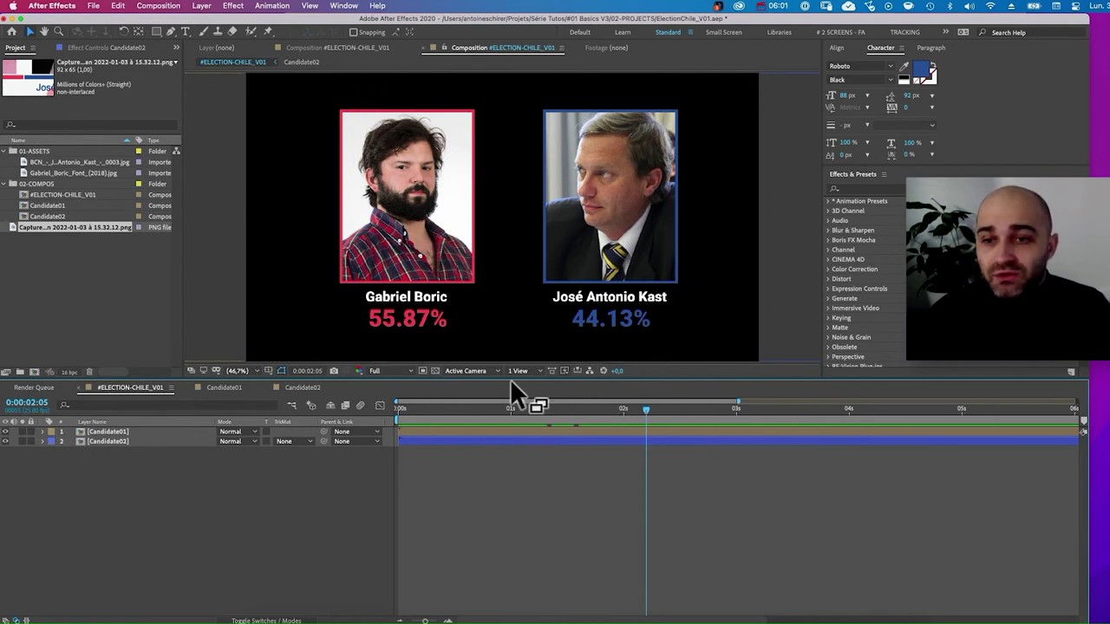
key("super+Tab")
left_click(293, 346)
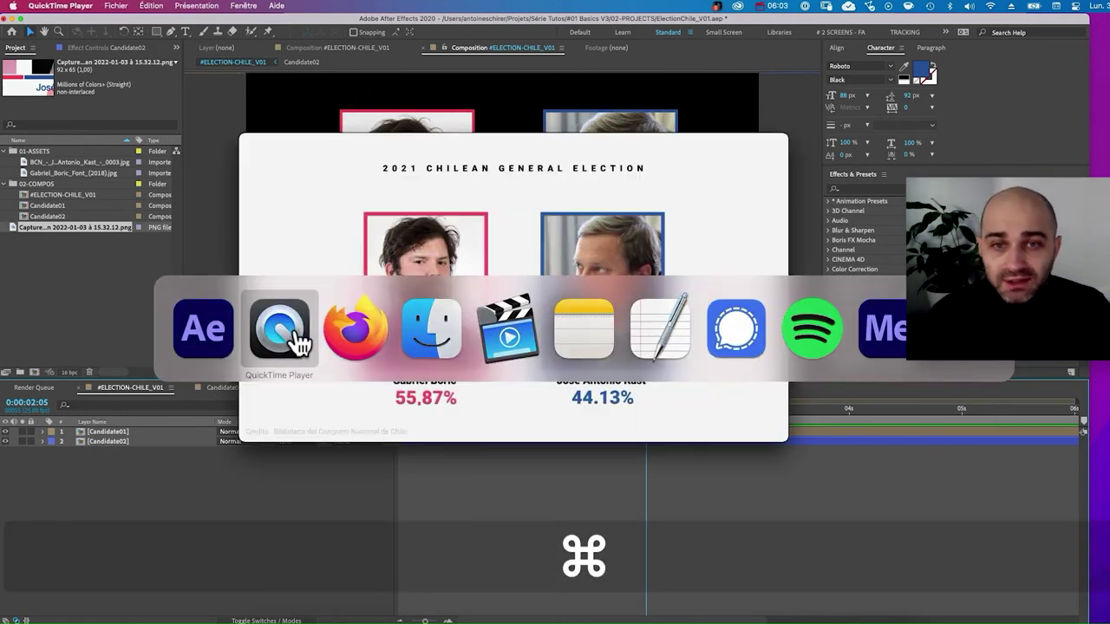
Return from QuickTime Player to After Effects and create a white 1920 × 1080 px solid named BACKGROUND in the #ELECTION-CHILE_V01 composition.
left_click_drag(642, 194, 611, 183)
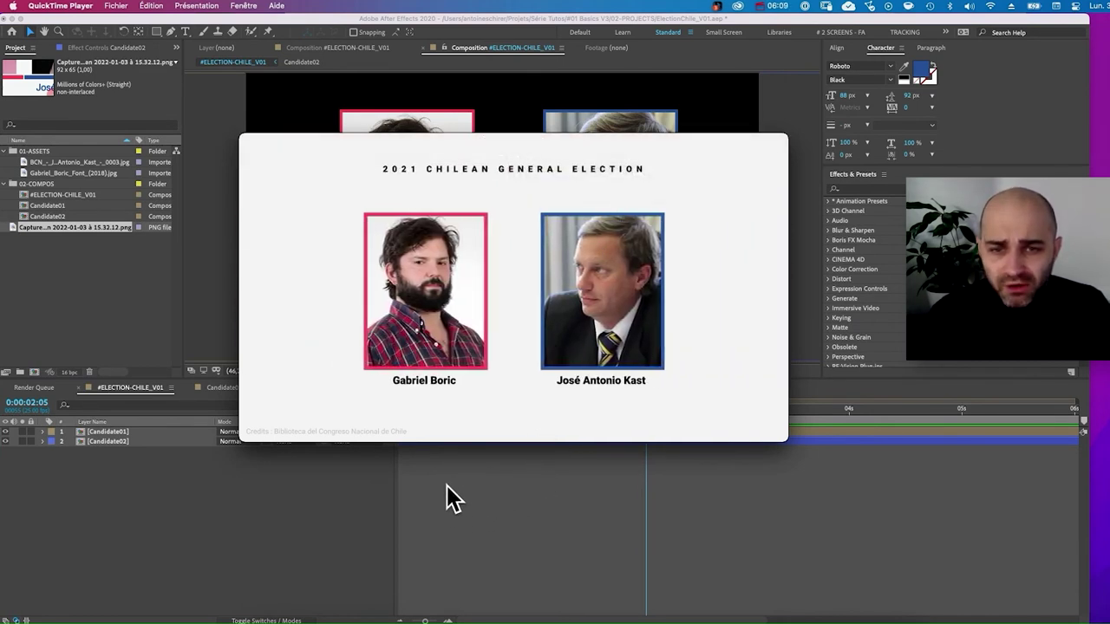
left_click(476, 492)
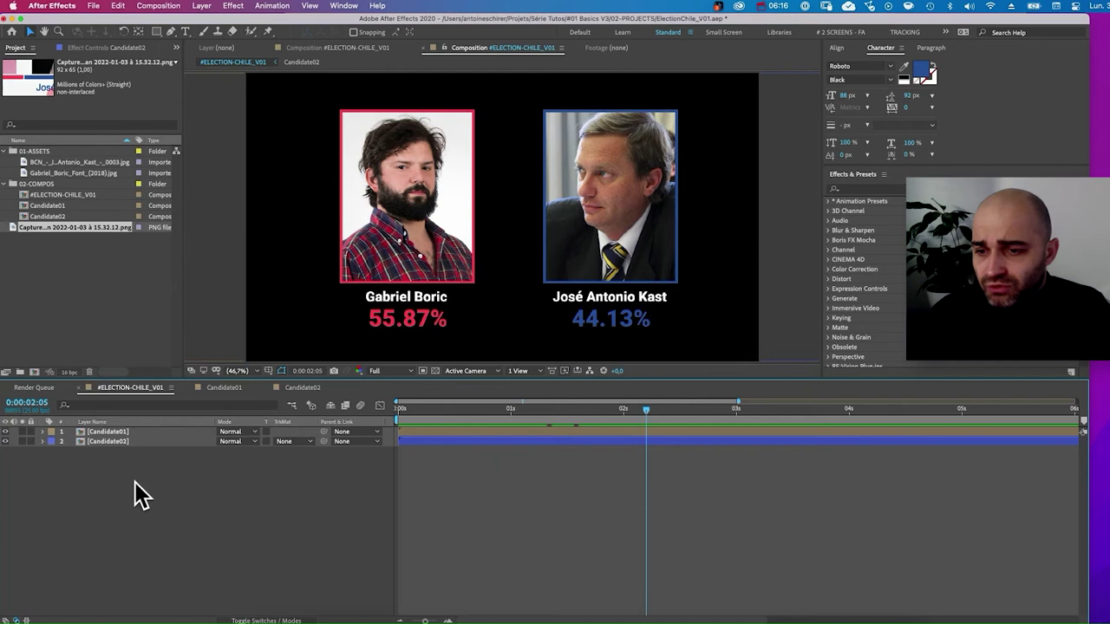
right_click(126, 482)
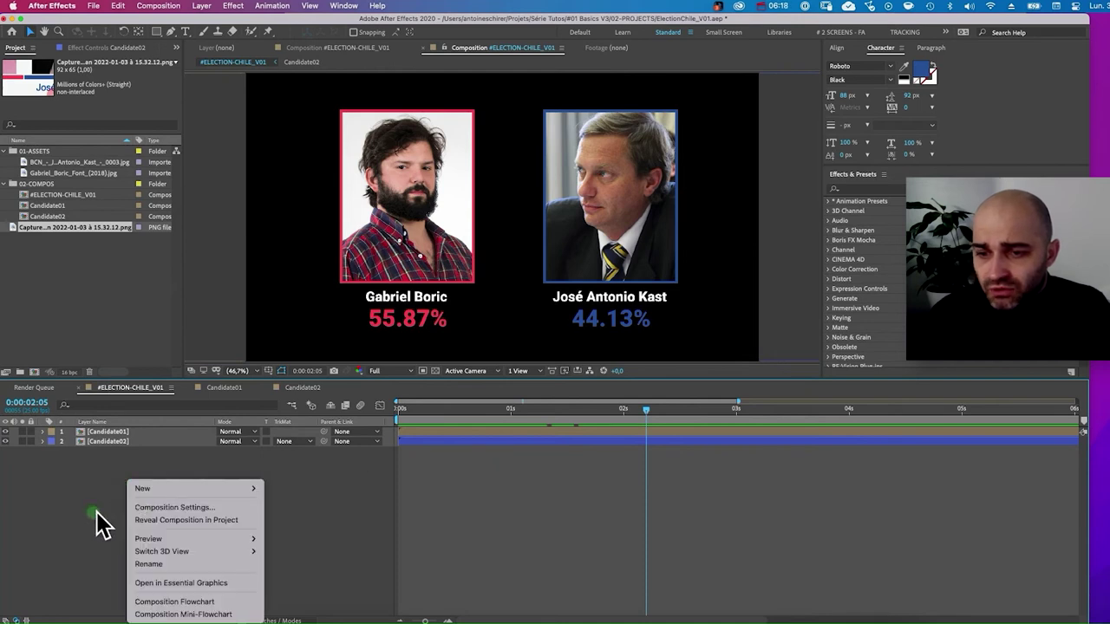
mouse_move(164, 490)
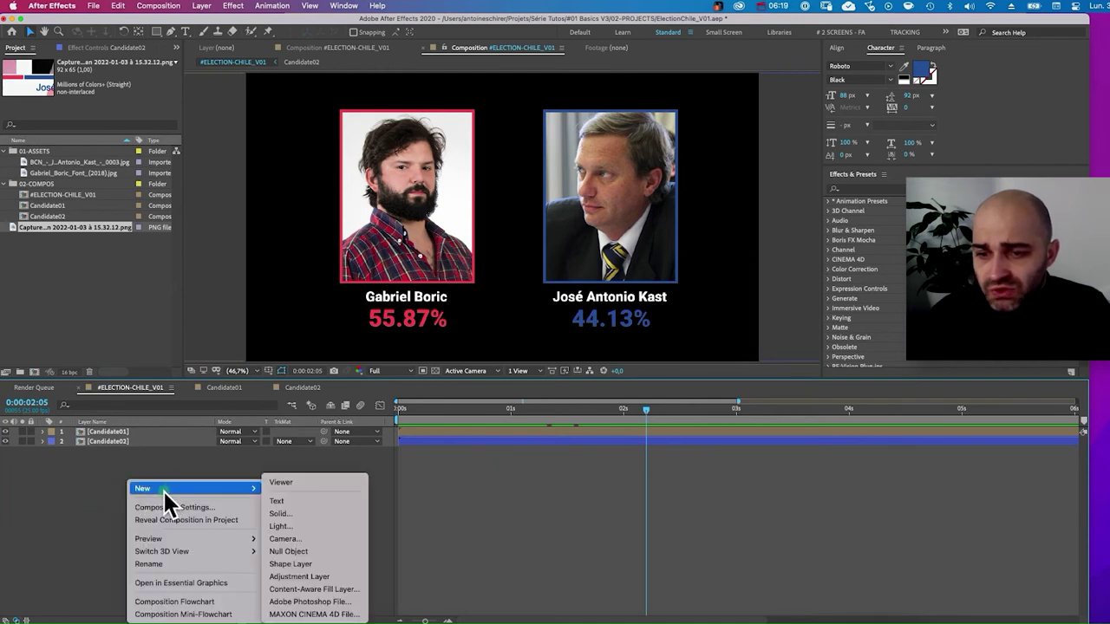
left_click(317, 513)
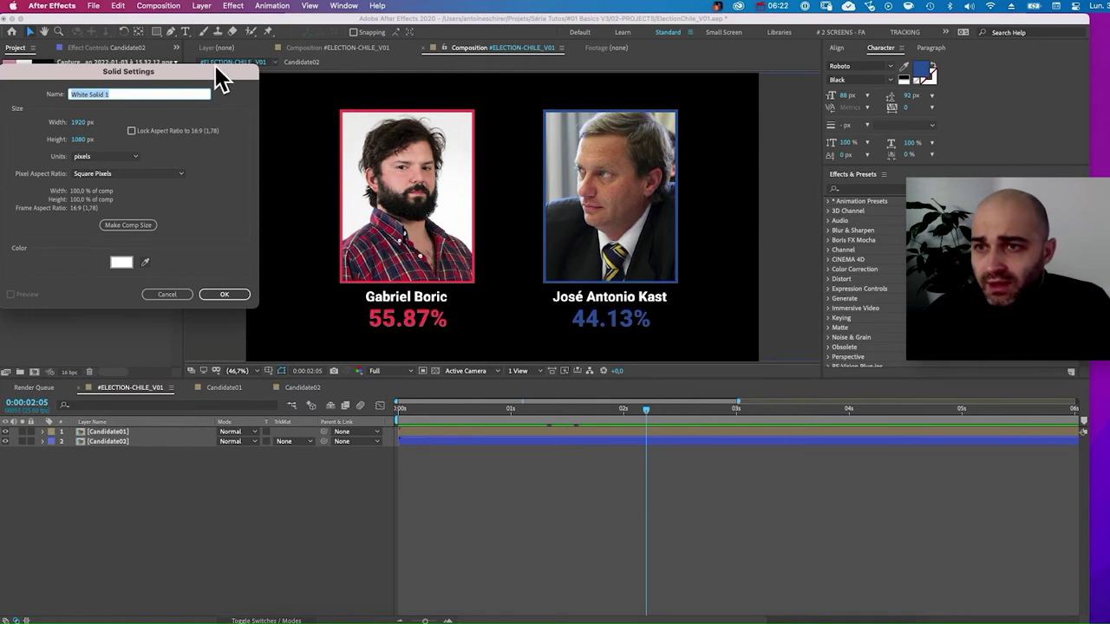
left_click_drag(217, 78, 292, 130)
type("BACKGROUND")
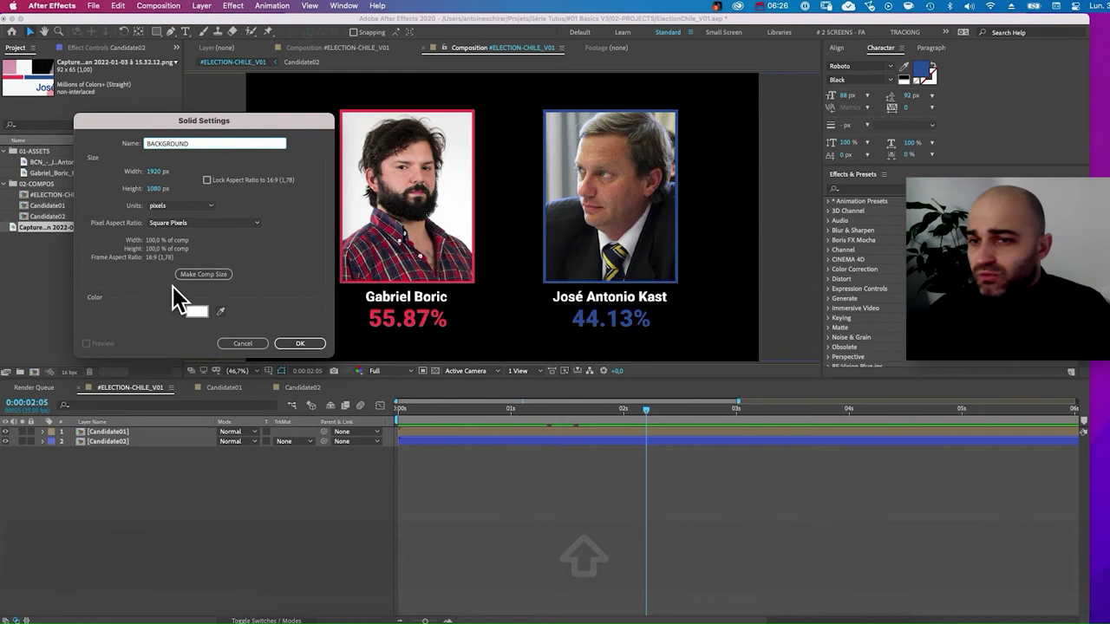
left_click(300, 343)
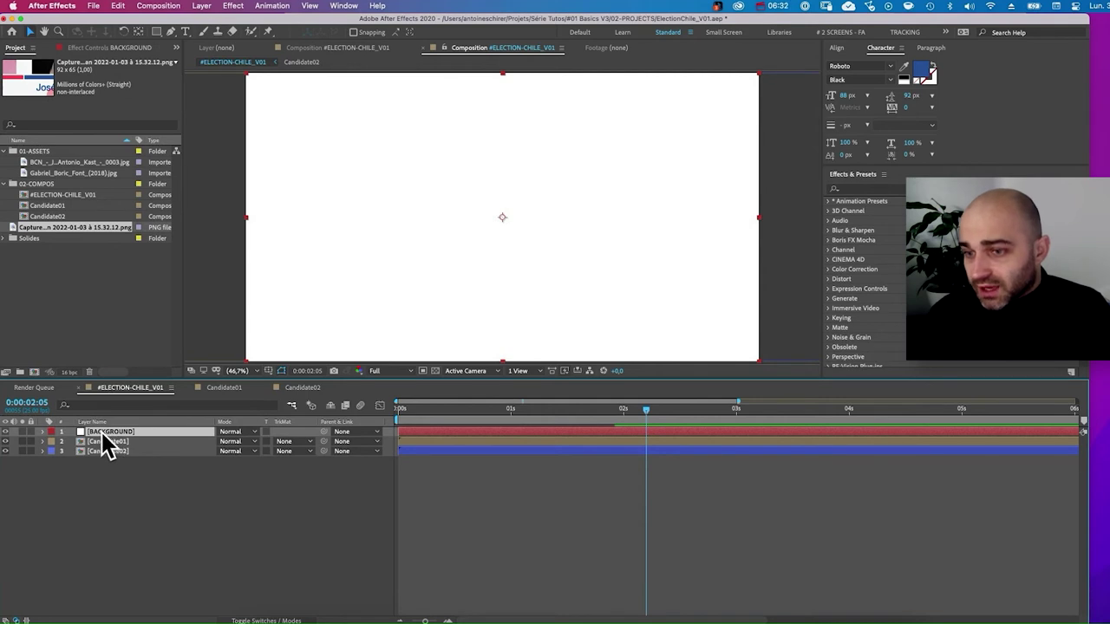
Move the BACKGROUND layer below both candidate layers and lock it.
left_click_drag(122, 430, 138, 499)
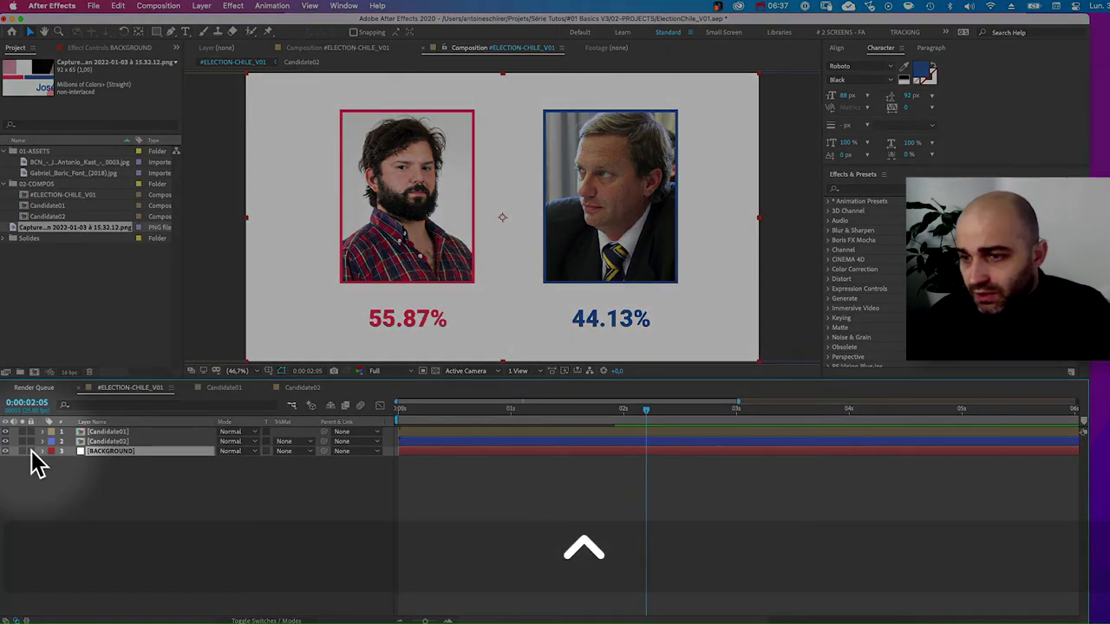
left_click(32, 451)
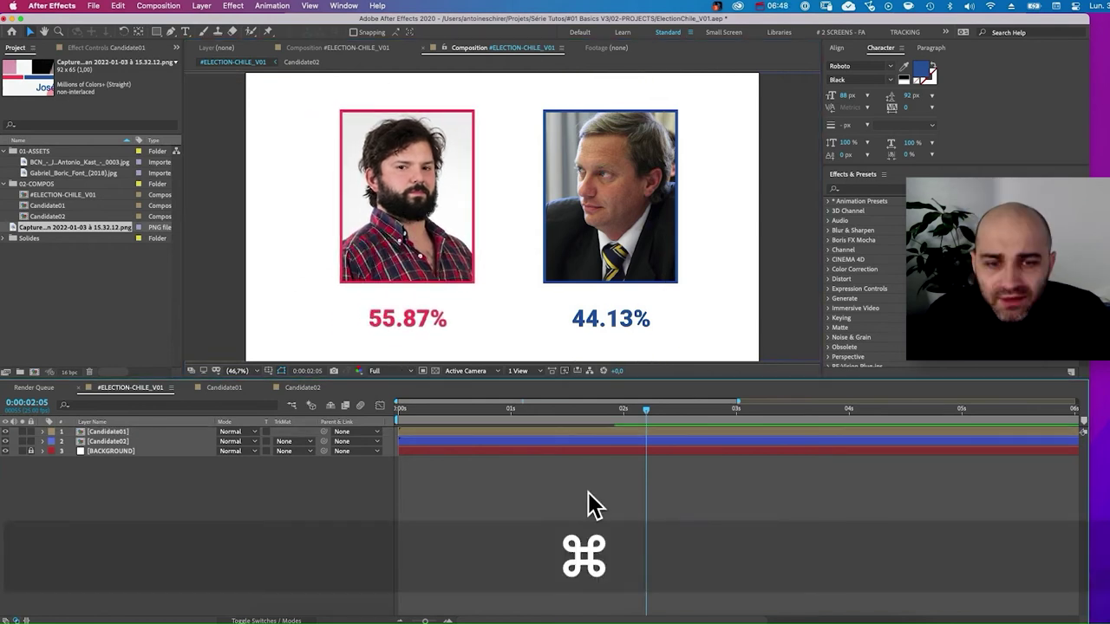
Switch to QuickTime Player to compare the layout with the reference video, and return to After Effects.
key("Tab")
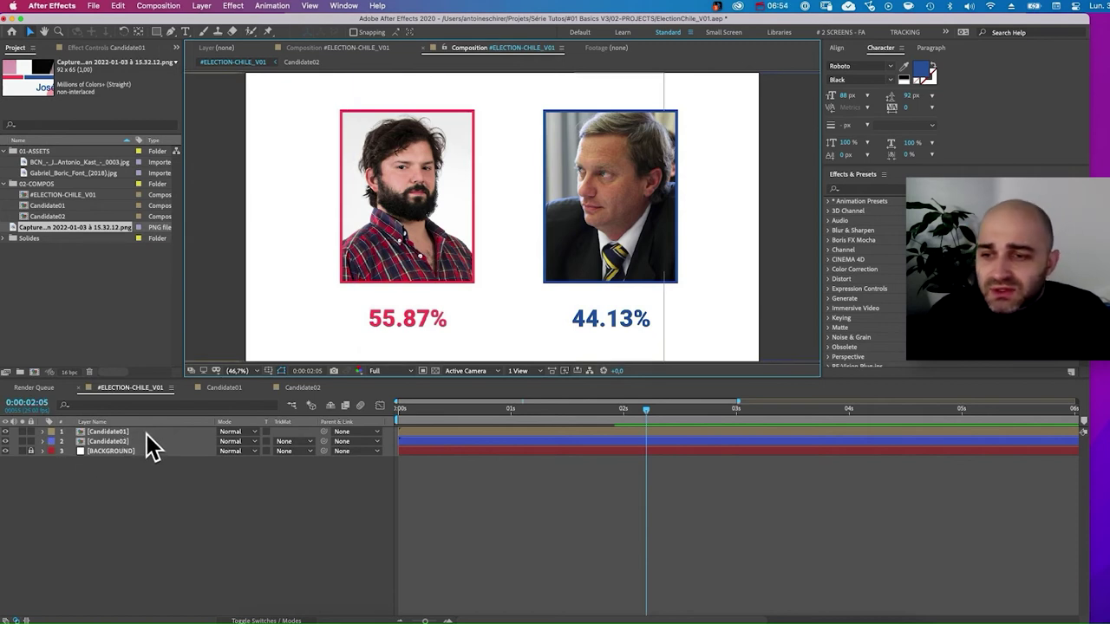
key("super+Tab")
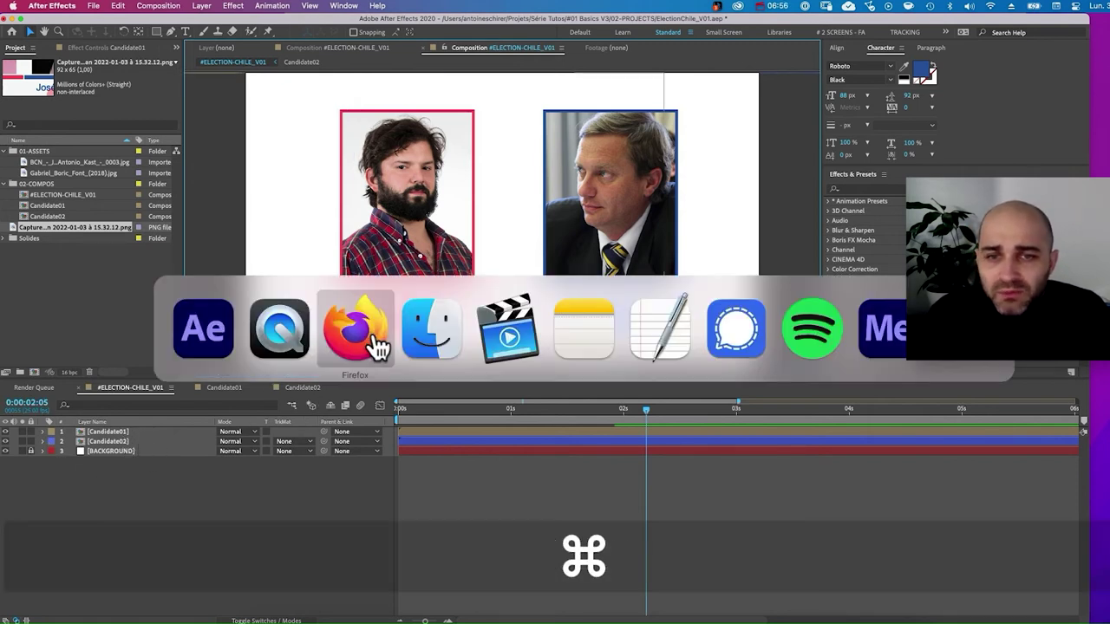
left_click(285, 329)
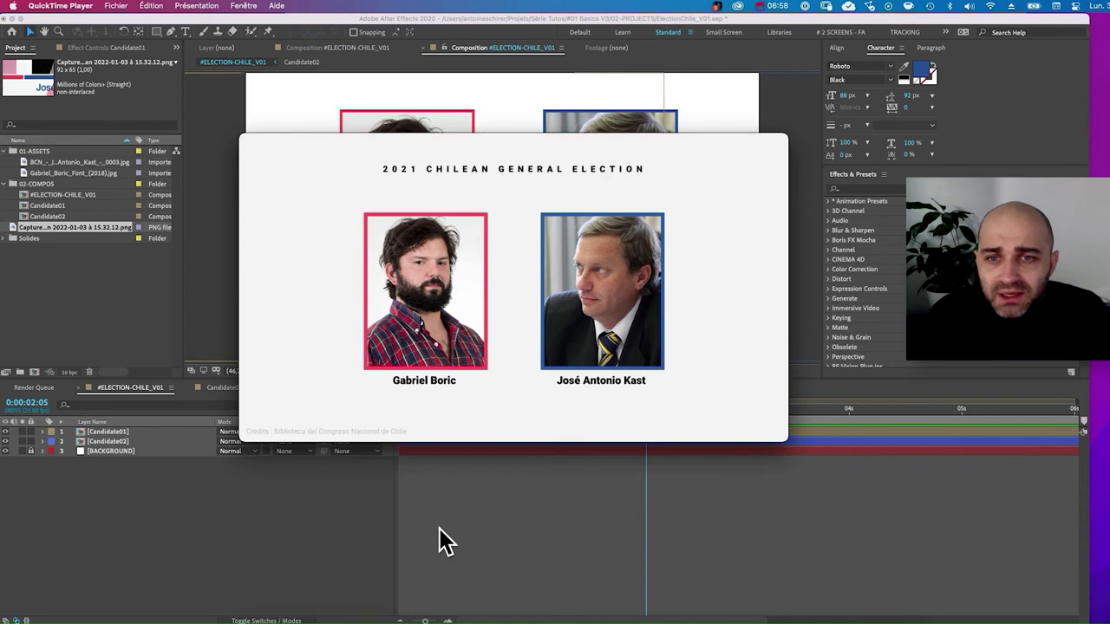
key("super+Tab")
Scale the Candidate01 and Candidate02 layers together to 70%.
left_click(136, 443)
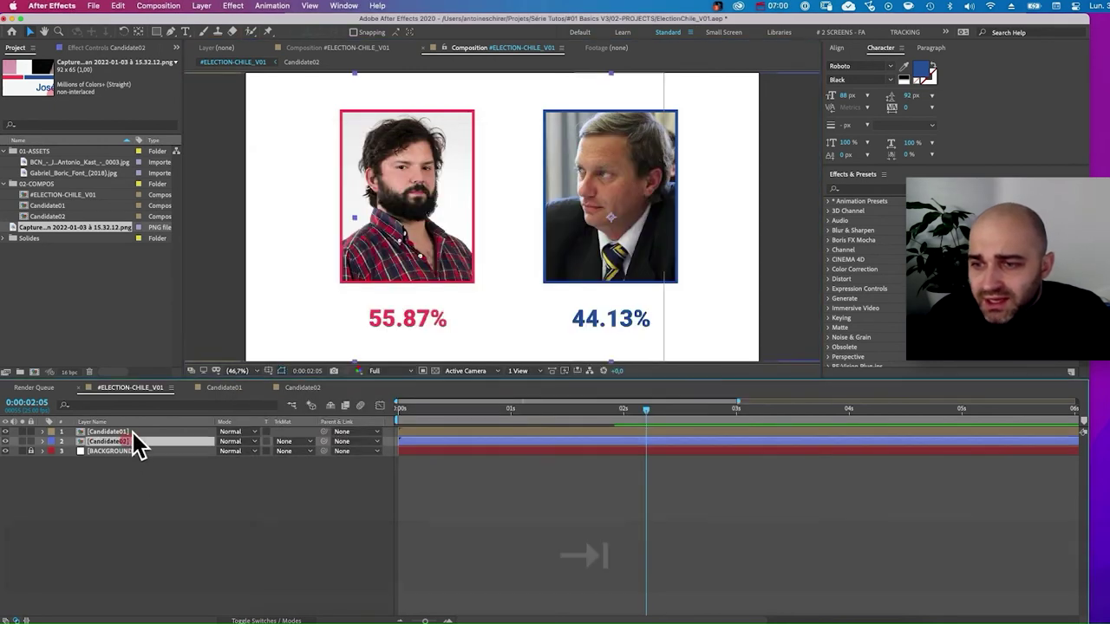
left_click(122, 432, "shift")
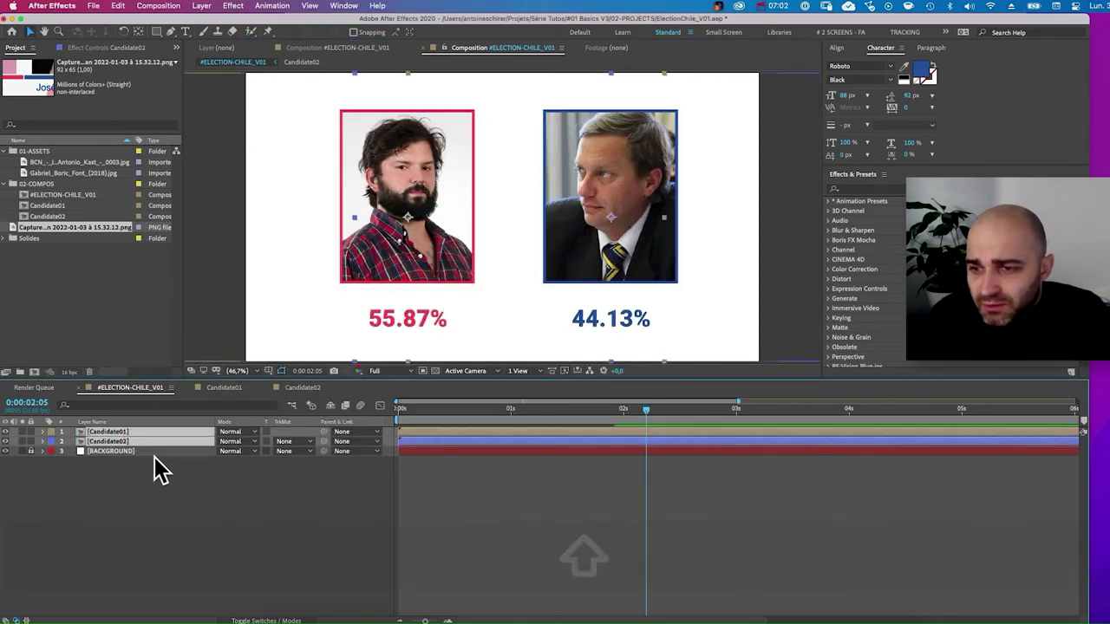
key("s")
mouse_move(230, 444)
left_mouse_down()
mouse_move(218, 442)
mouse_move(231, 451)
left_mouse_up()
left_click(236, 523)
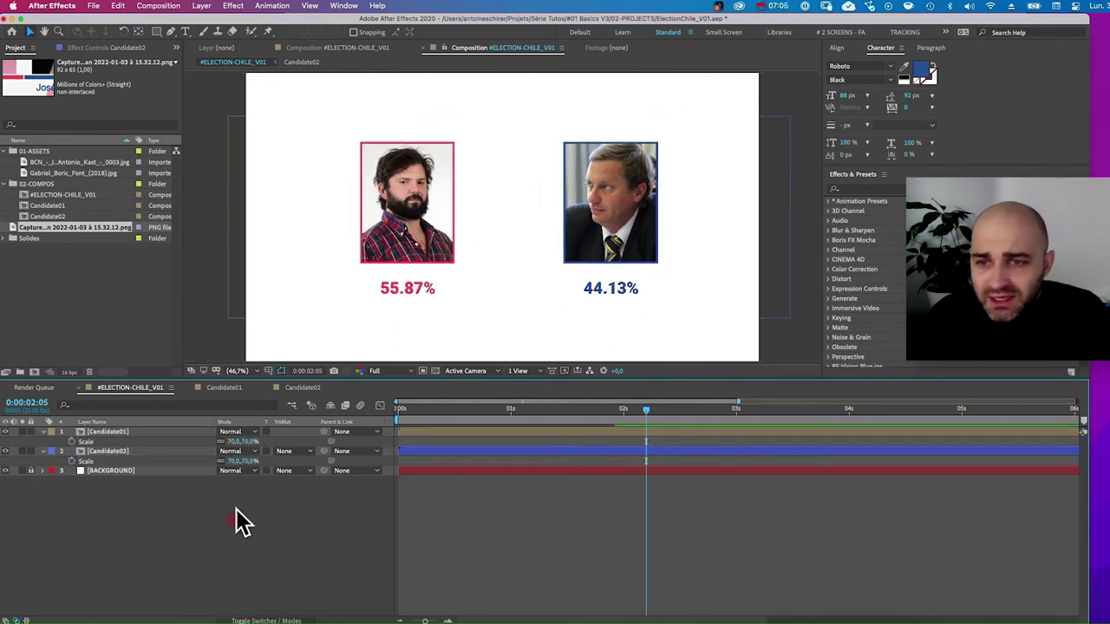
Show the proportional grid over the #ELECTION-CHILE_V01 composition.
left_click(268, 370)
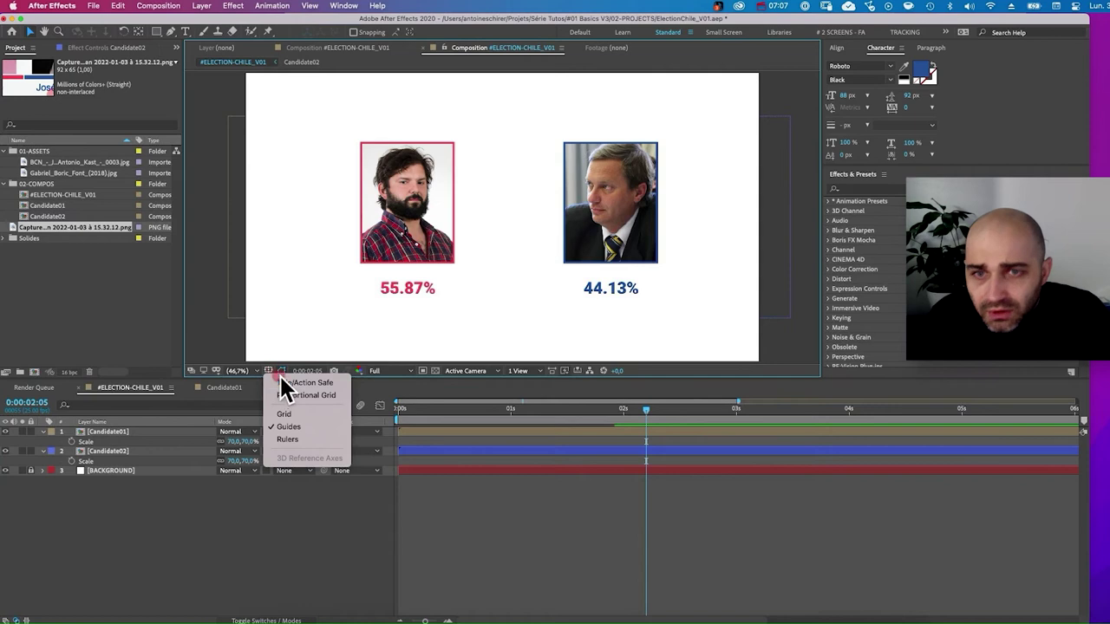
left_click(286, 395)
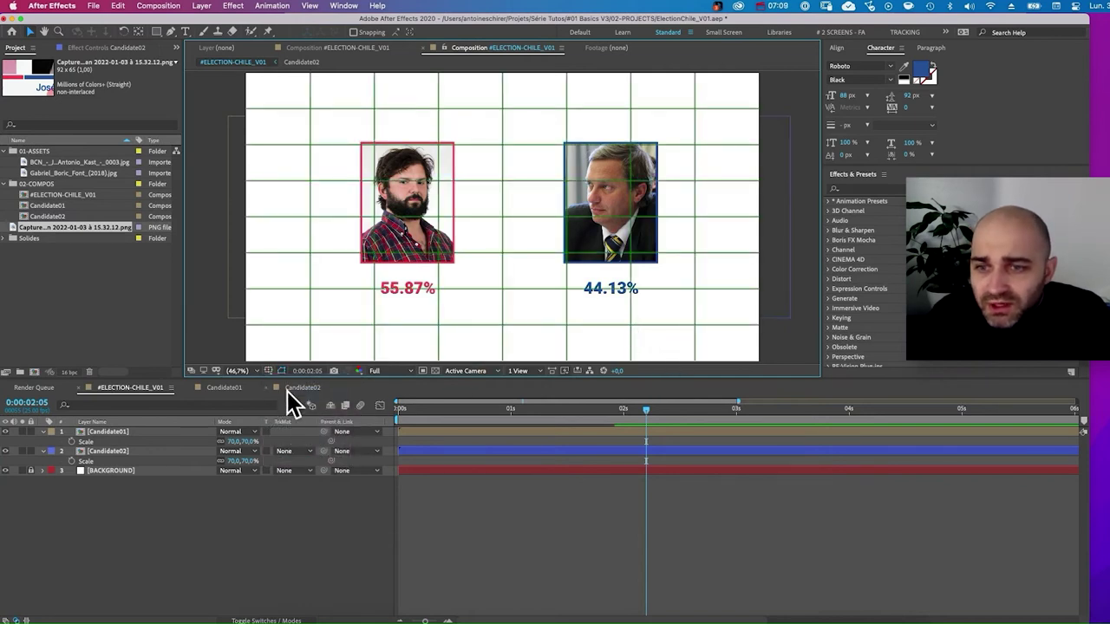
left_click(269, 370)
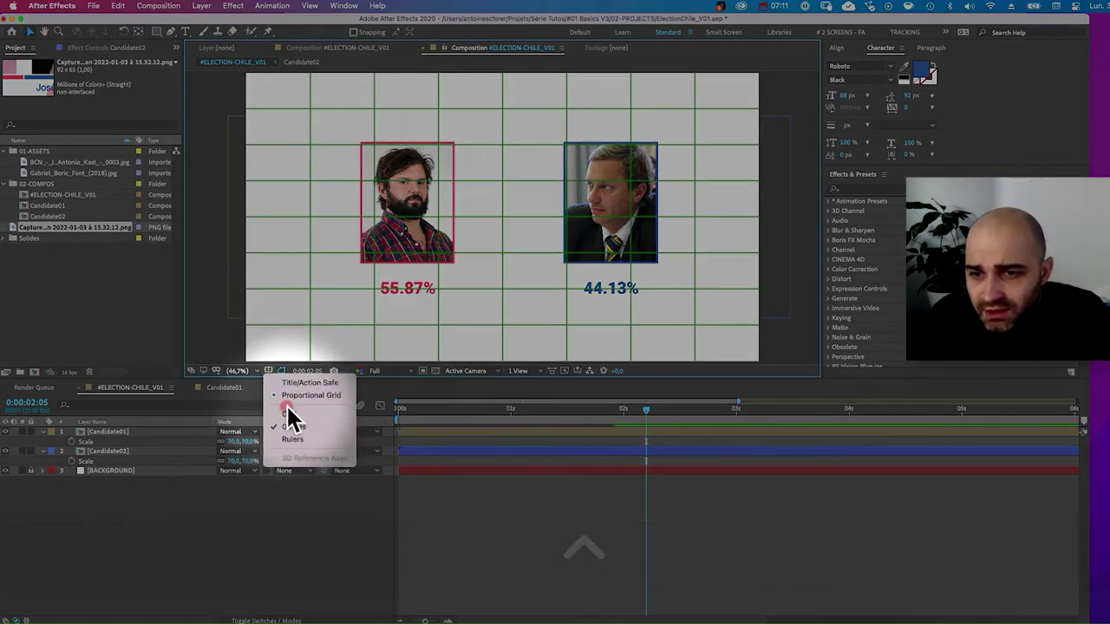
left_click(223, 526)
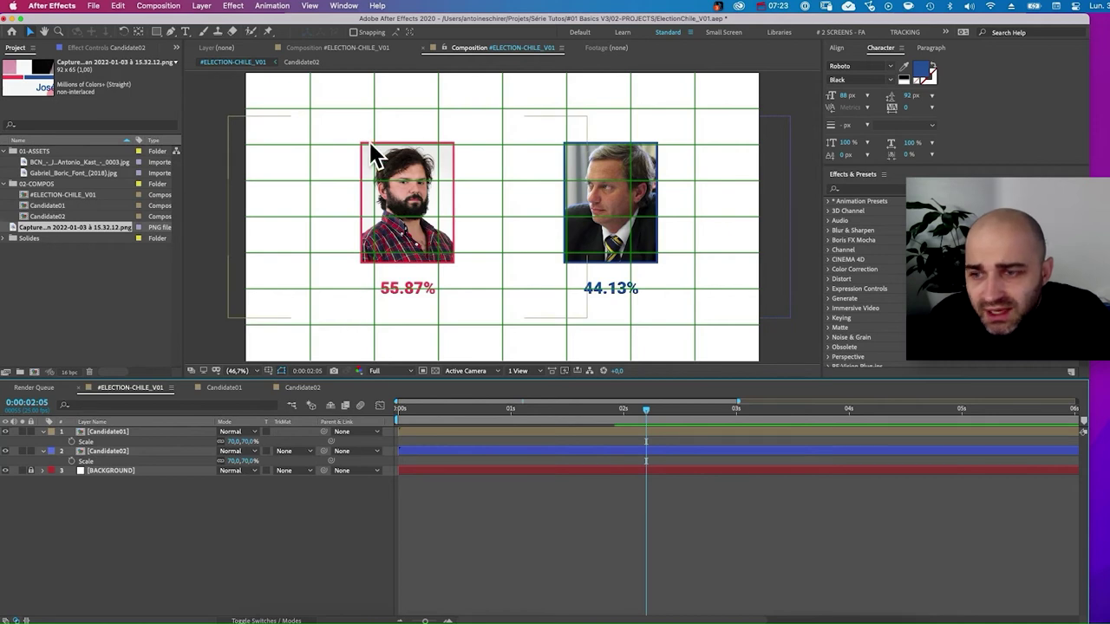
Nudge the Candidate01 and Candidate02 layers together slightly upward relative to the proportional grid.
left_click(124, 452)
left_click(140, 432, "shift")
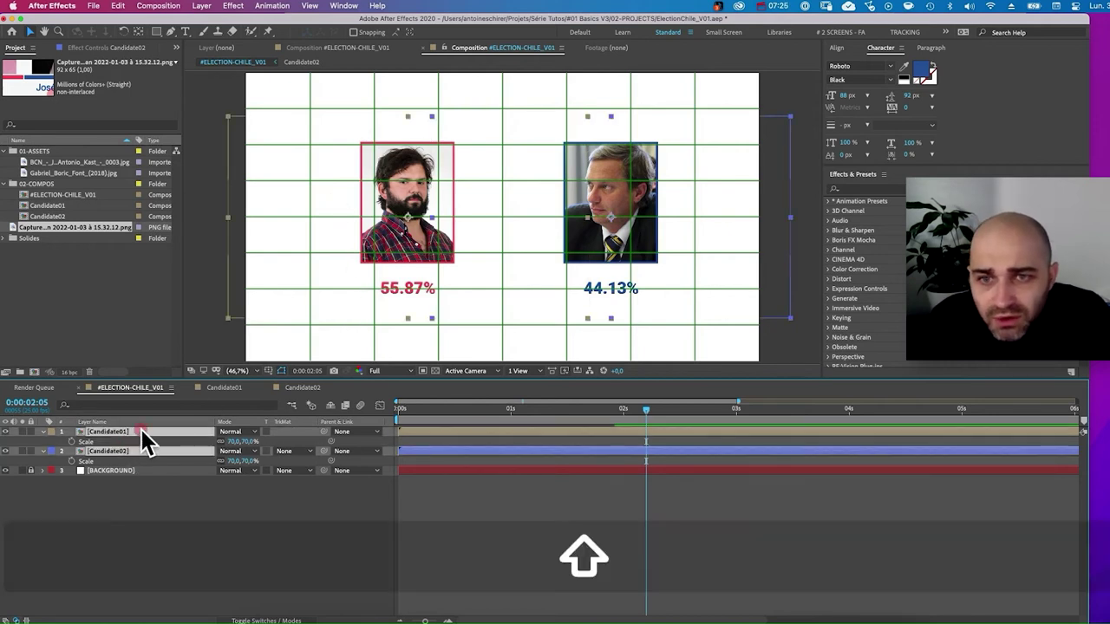
key("Up")
key("Up")
key("Up")
key("Up")
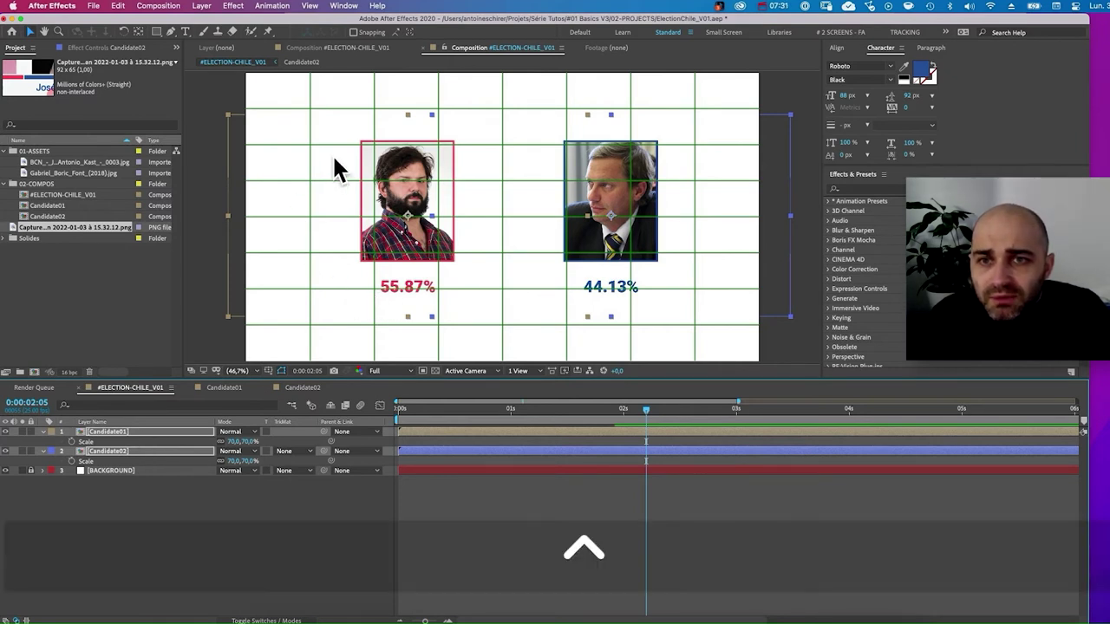
key("ctrl")
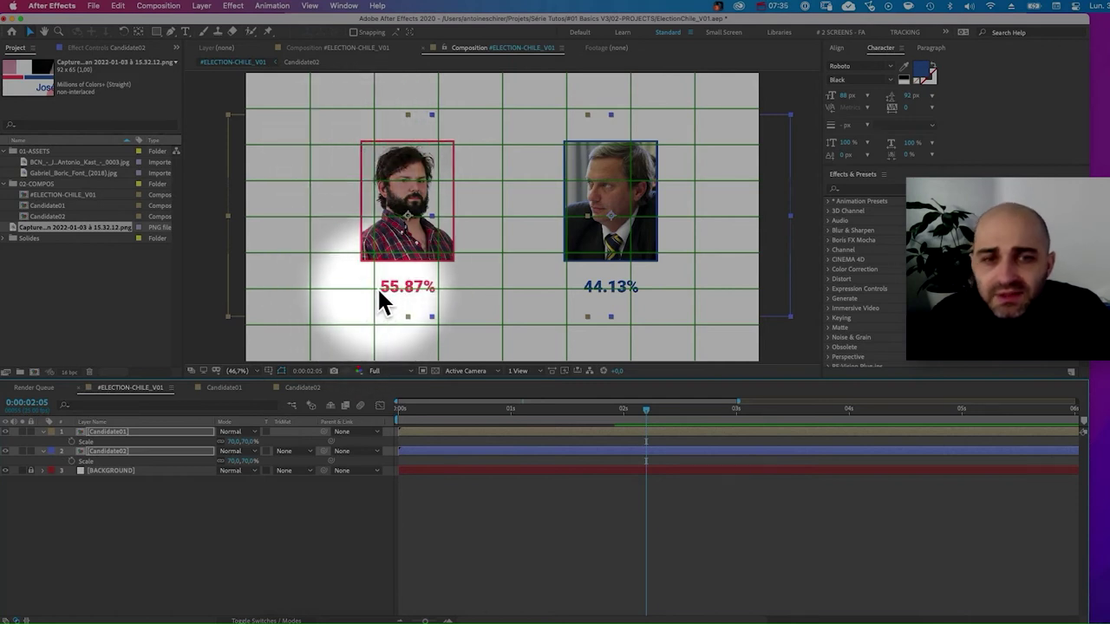
key("ctrl")
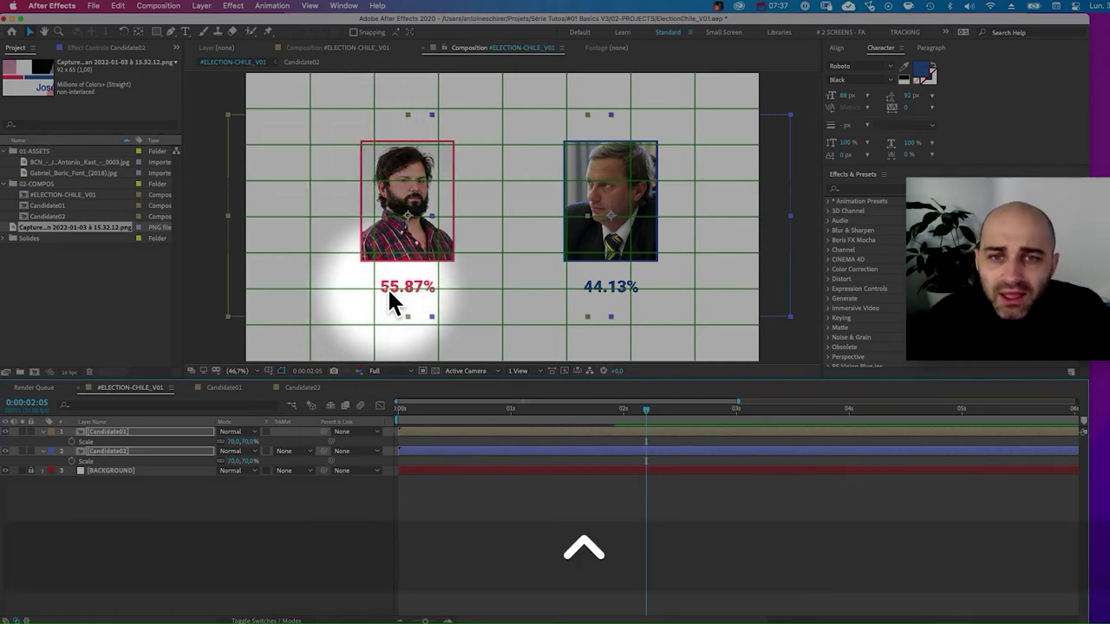
key("ctrl")
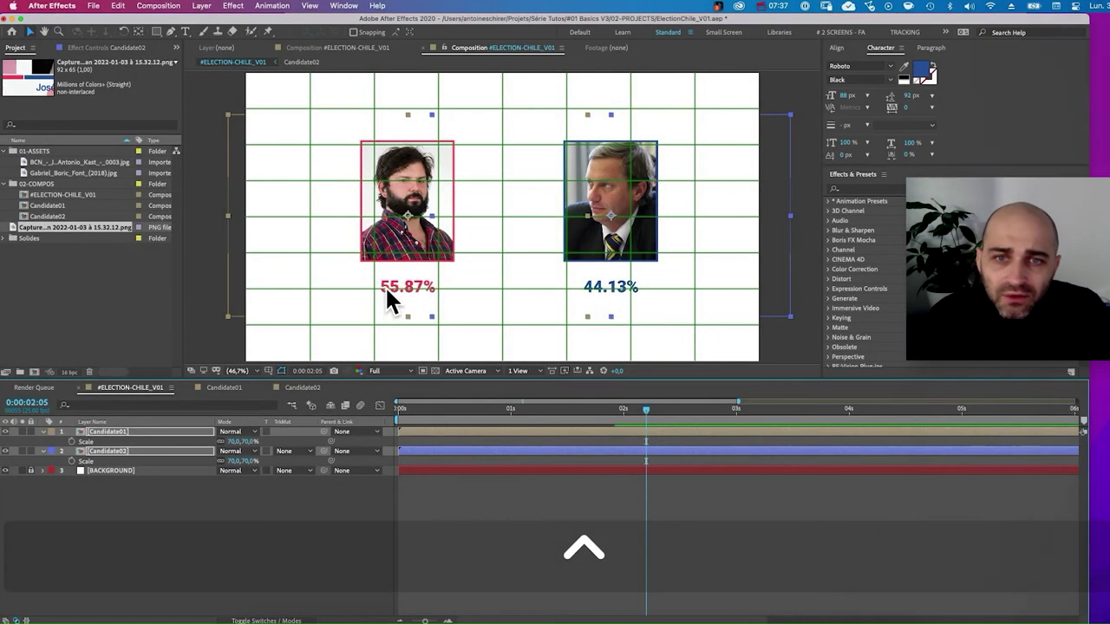
Move Candidate01 and Candidate02 horizontally so their portrait frames meet at the composition's vertical centre line.
left_click(325, 536)
left_click_drag(415, 237, 464, 238)
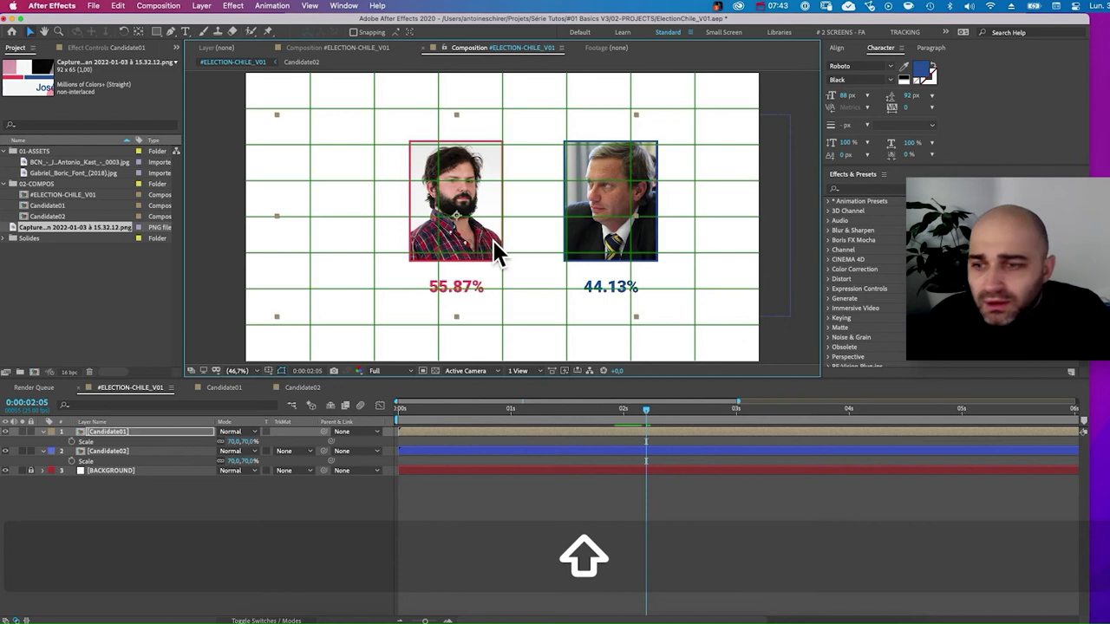
left_click(136, 452)
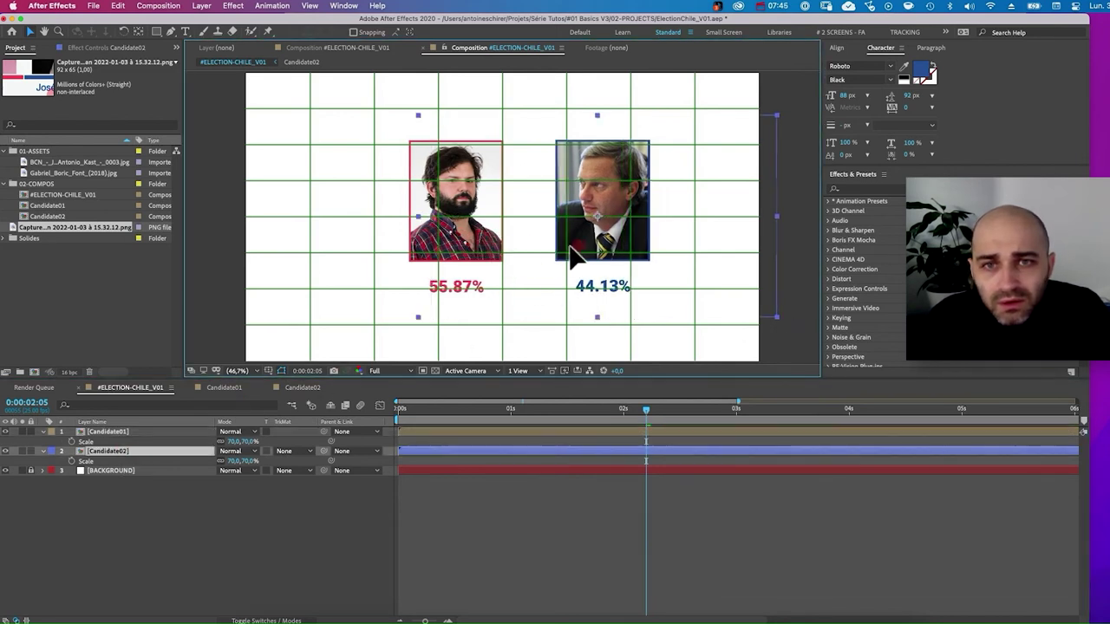
left_click_drag(573, 248, 542, 254)
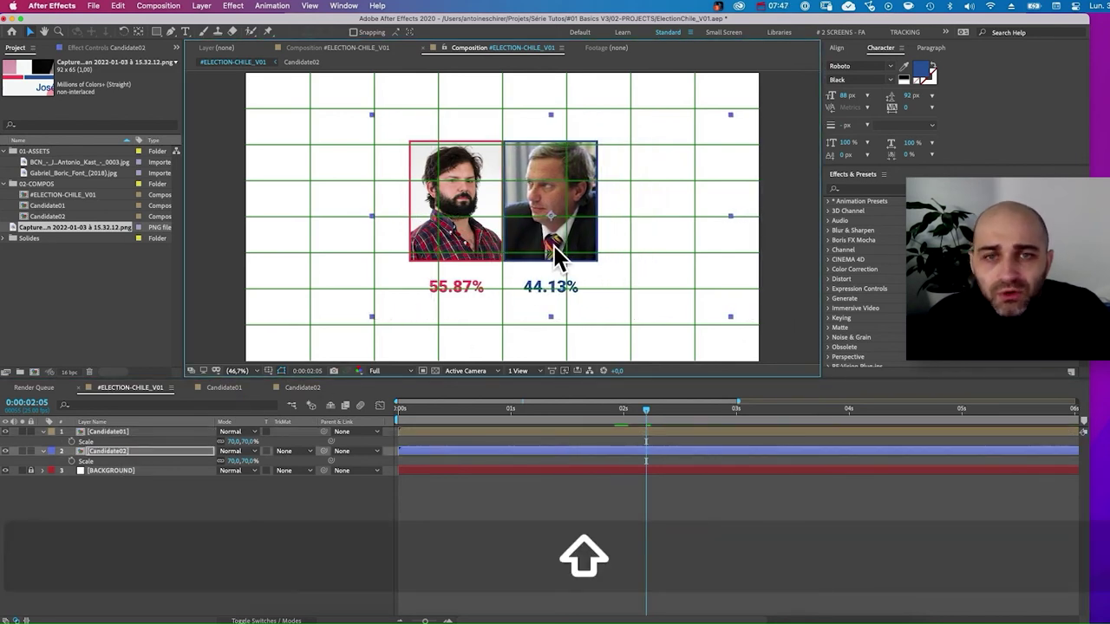
Nudge Candidate02 horizontally to the right until its frame sits slightly over half a grid column from the vertical centre line.
key("shift+Right")
key("shift+Right")
key("shift+Right")
key("shift+Right")
key("shift+Right")
key("shift+Right")
key("shift+Right")
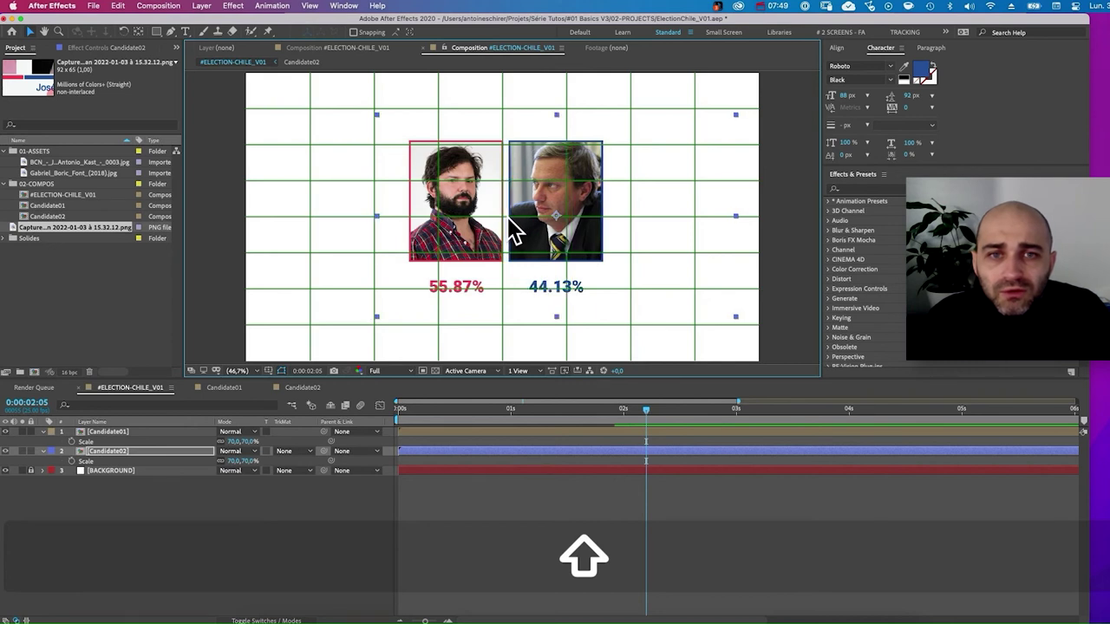
key("shift+Right")
key("shift+Right")
key("shift+Right")
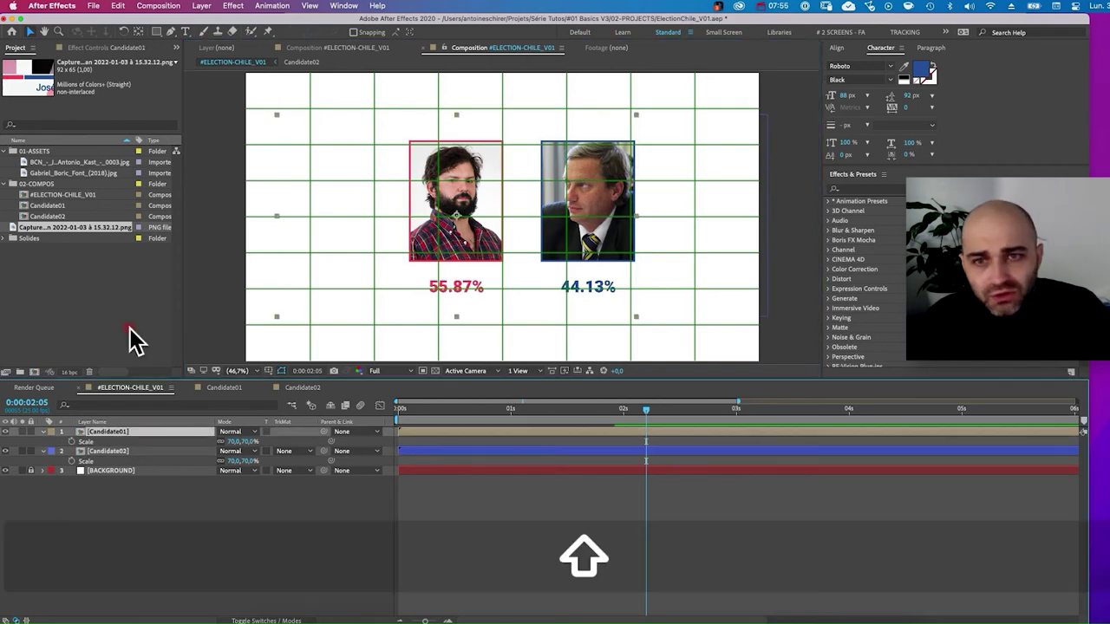
Nudge Candidate01 to the left of the vertical centre line by the same distance as Candidate02, fine-tuning its final position.
key("shift+Left")
key("shift+Left")
key("shift+Left")
key("shift+Left")
key("shift+Left")
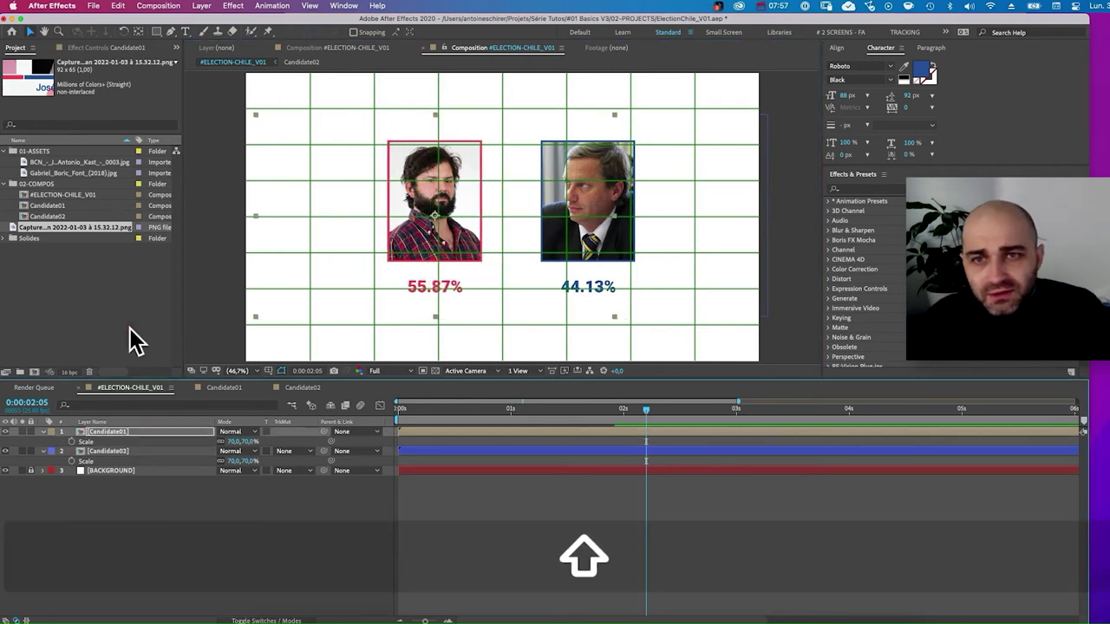
key("shift+Left")
key("shift+Left")
key("shift+Left")
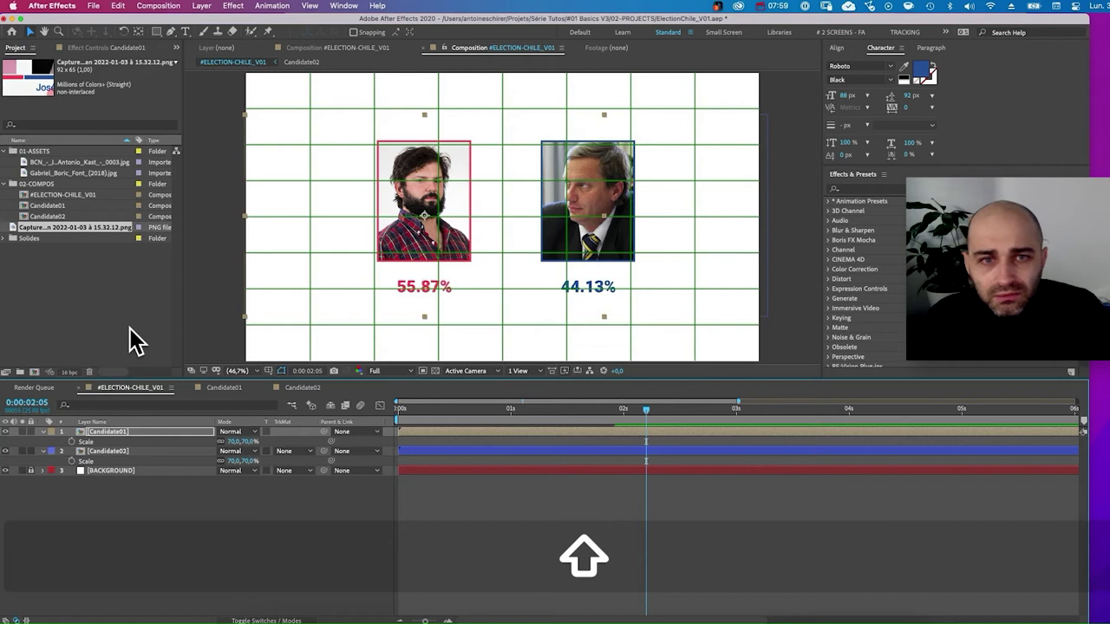
key("shift+Left")
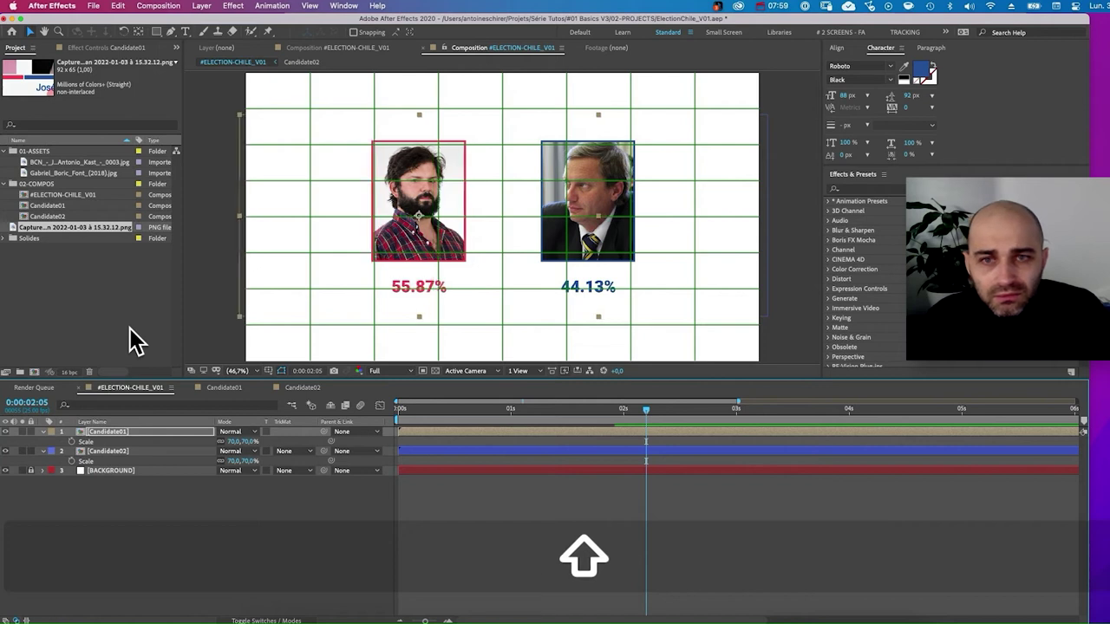
key("Left")
key("Left")
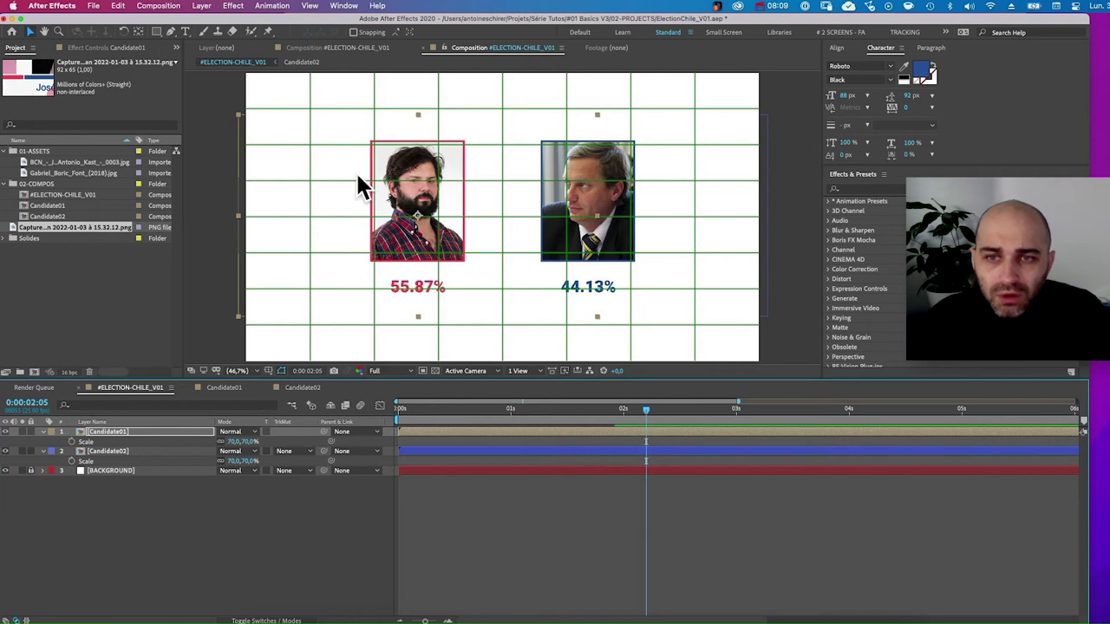
key("Right")
key("Right")
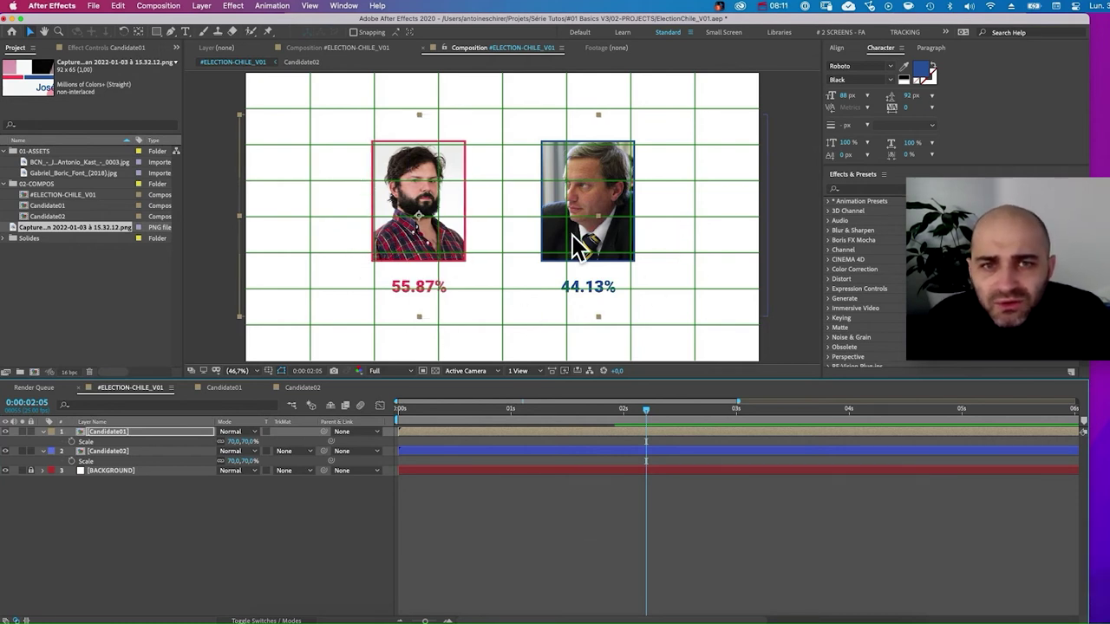
key("Left")
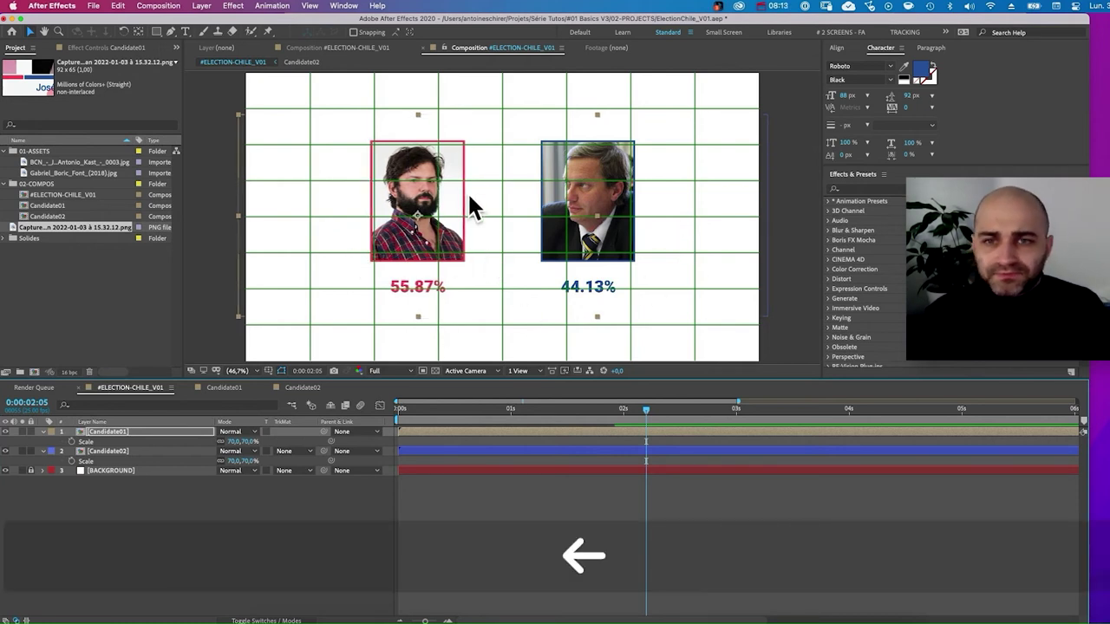
Deselect all layers and hide the proportional grid in the #ELECTION-CHILE_V01 viewer.
left_click(310, 538)
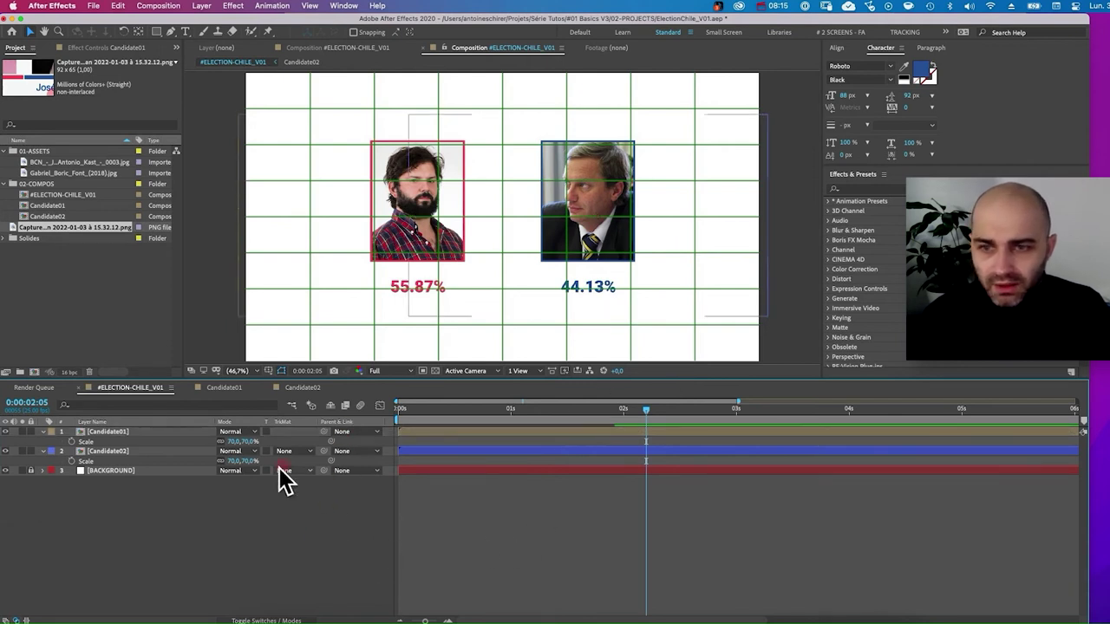
left_click(268, 371)
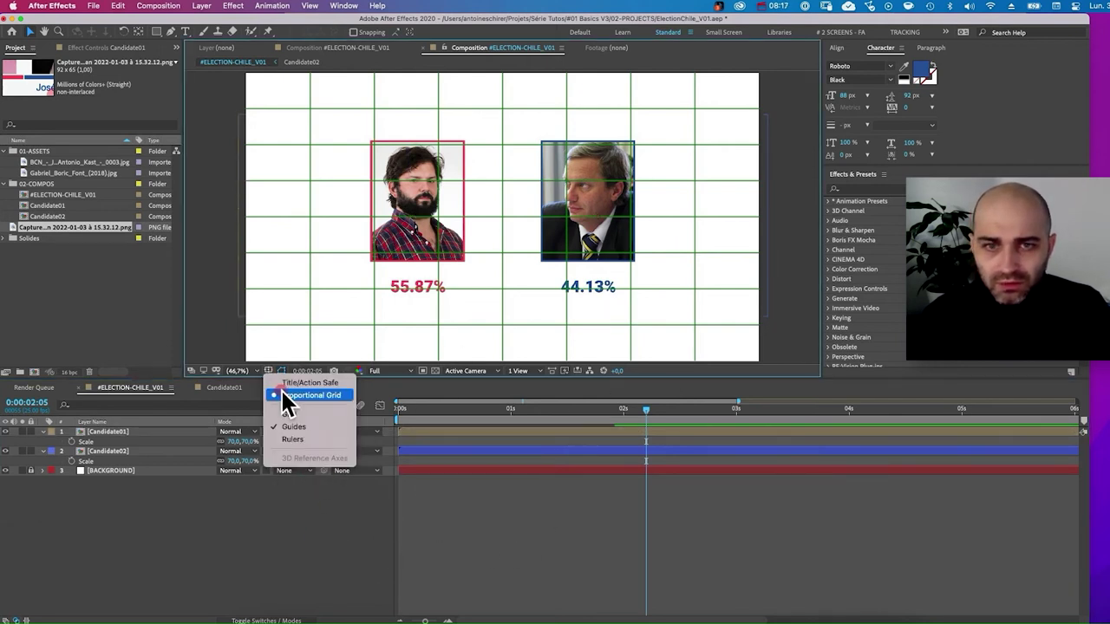
left_click(338, 396)
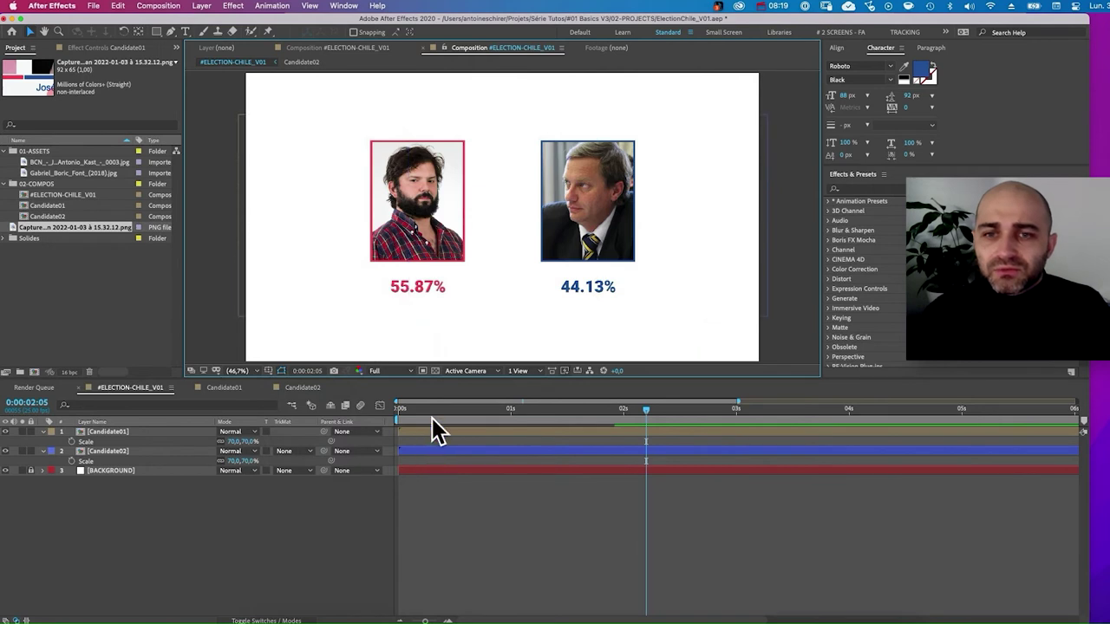
Switch to the reference video in QuickTime Player to examine how the heading is placed and styled, and return to After Effects.
key("super+Tab")
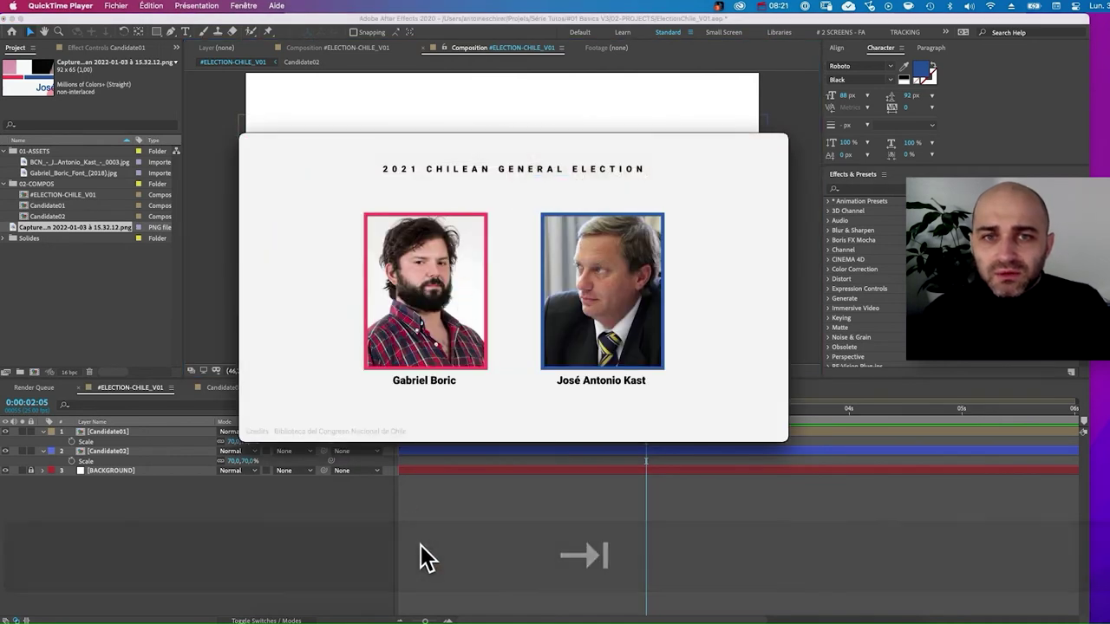
mouse_move(411, 172)
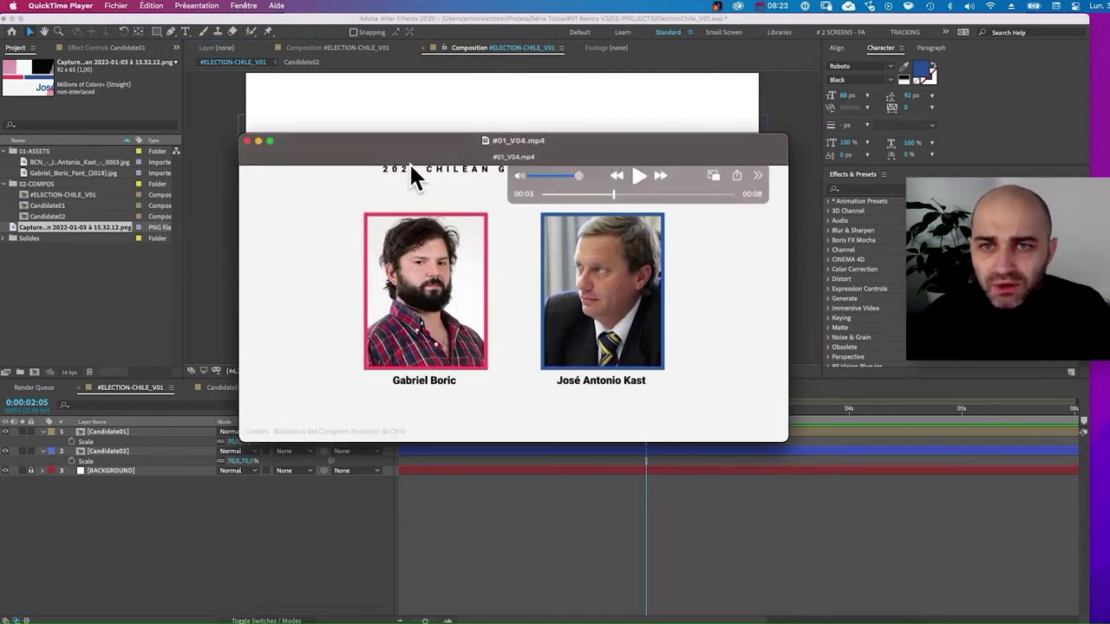
left_click(276, 568)
Show the title/action safe guides and create a text box spanning the title-safe width along its upper edge.
left_click(186, 32)
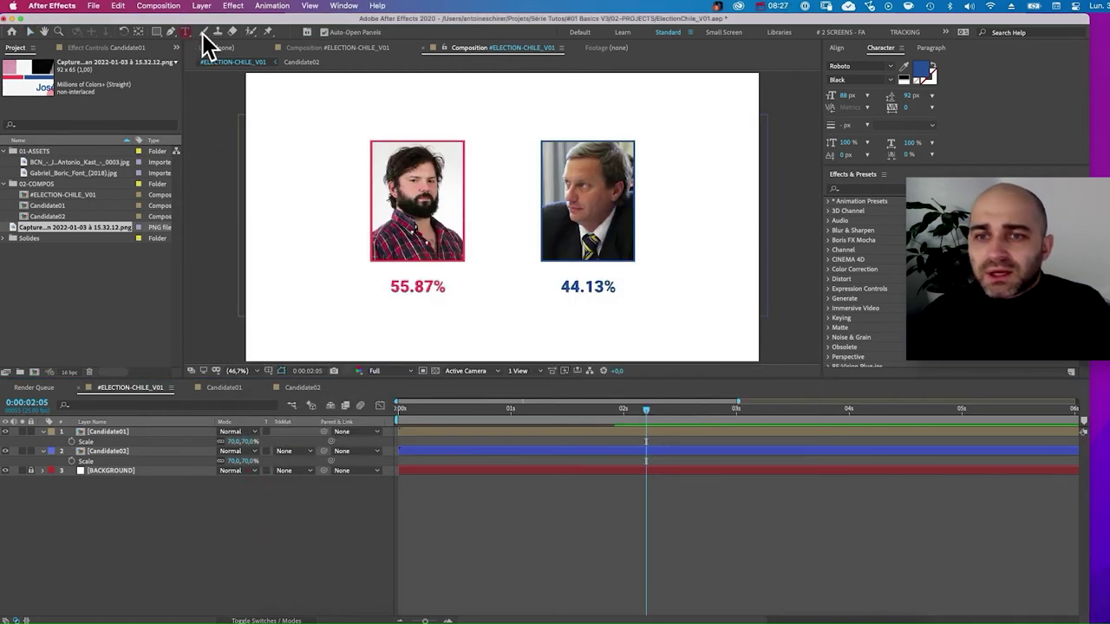
left_click(268, 370)
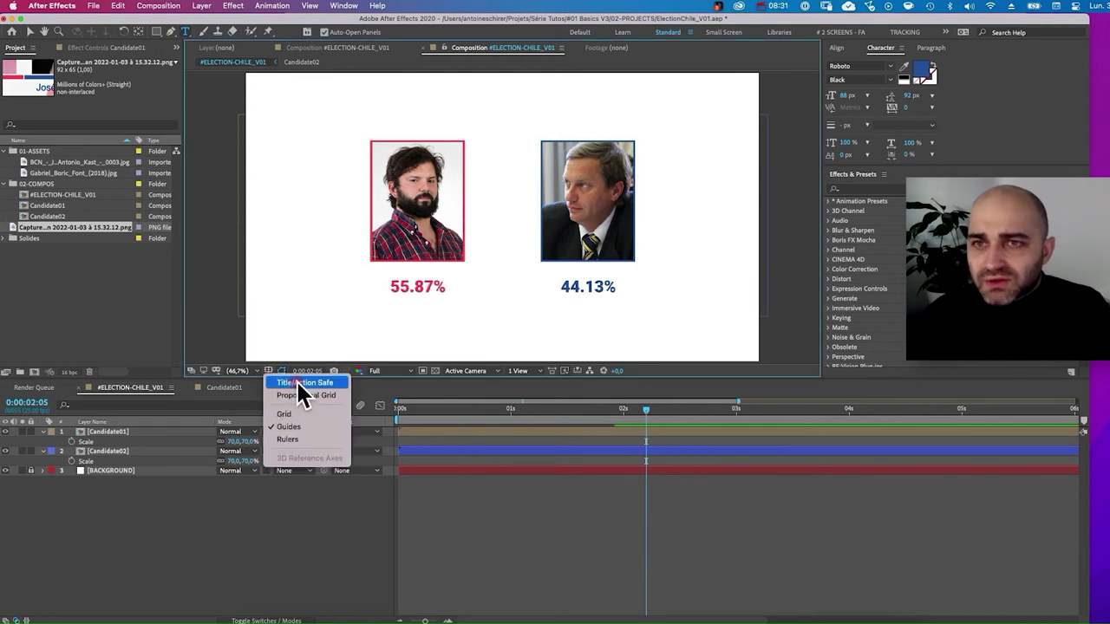
left_click(295, 382)
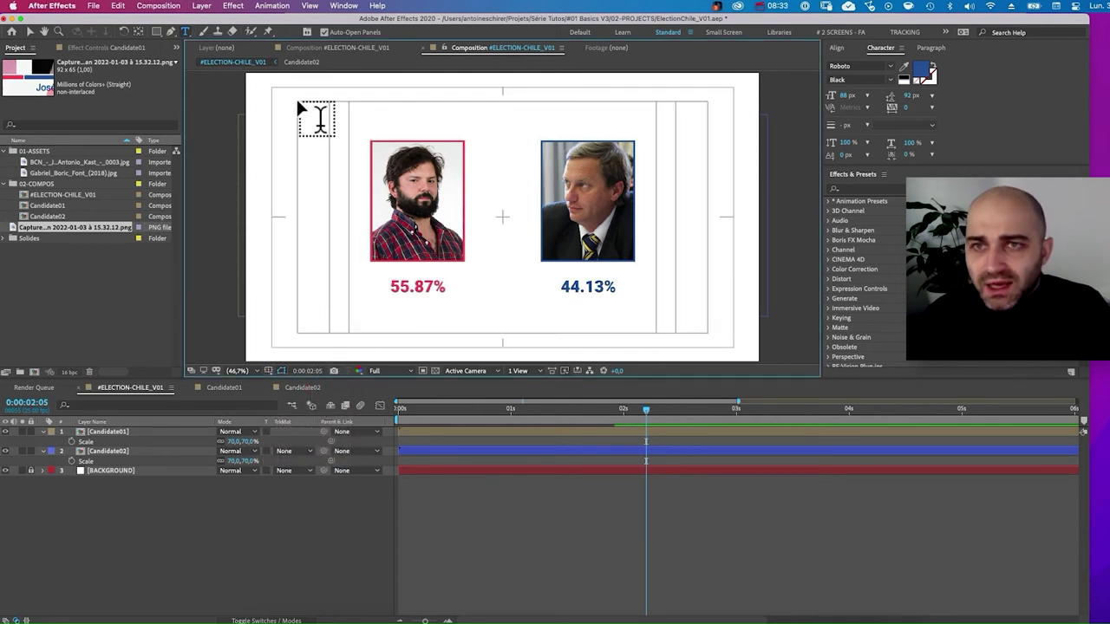
left_click_drag(297, 103, 705, 129)
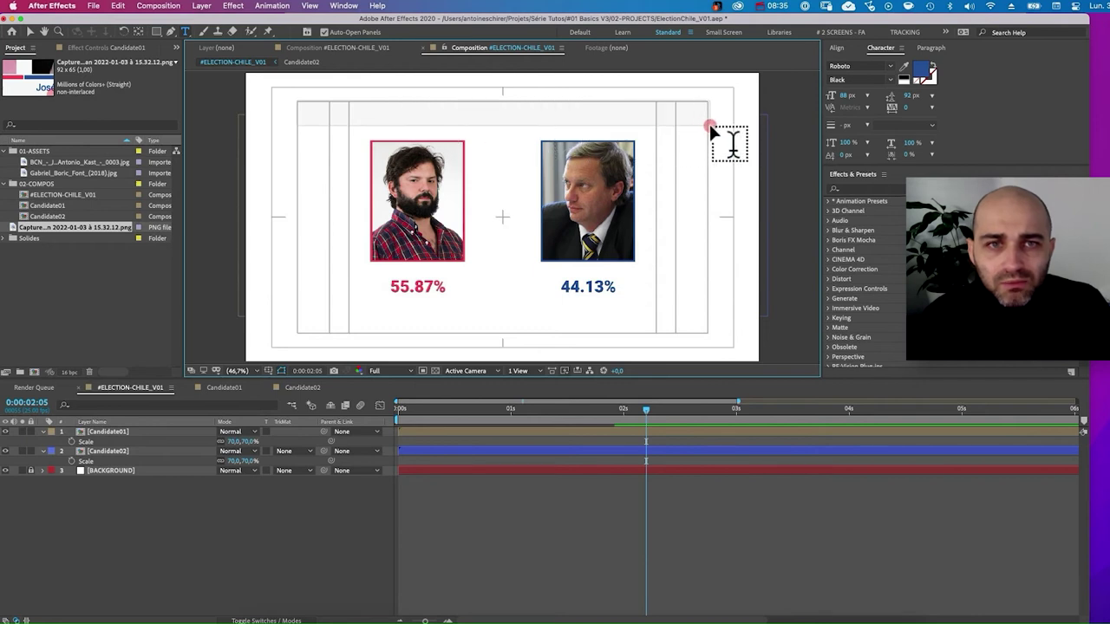
left_click_drag(711, 129, 708, 125)
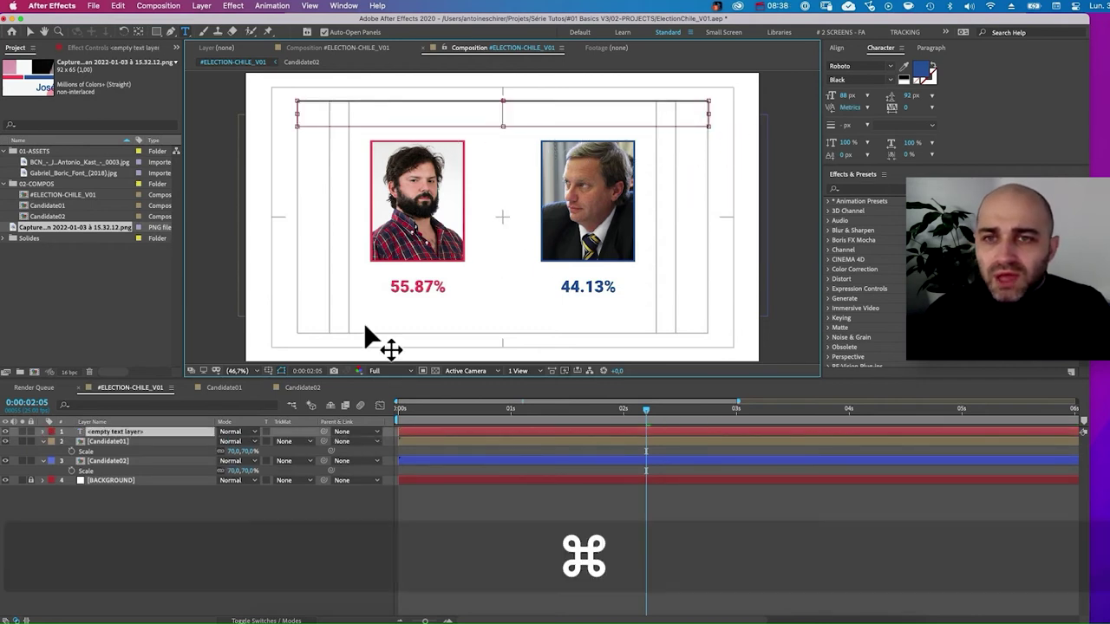
Copy the article title "2021 Chilean general election" from the Wikipedia page in Firefox and paste it into the empty text box.
key("super+Tab")
key("Tab")
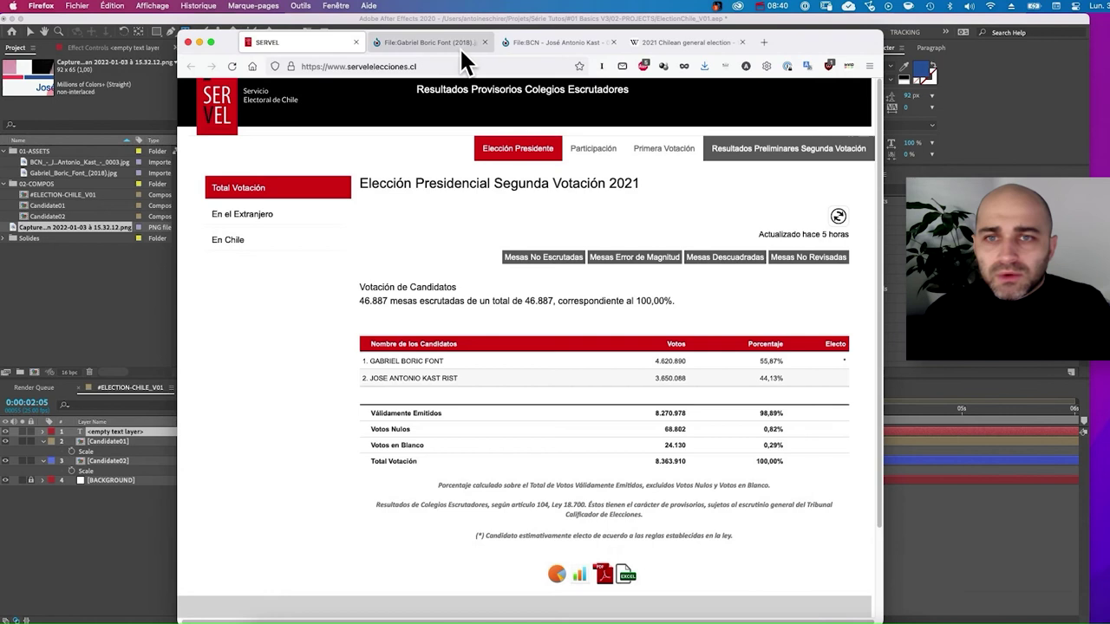
left_click(680, 39)
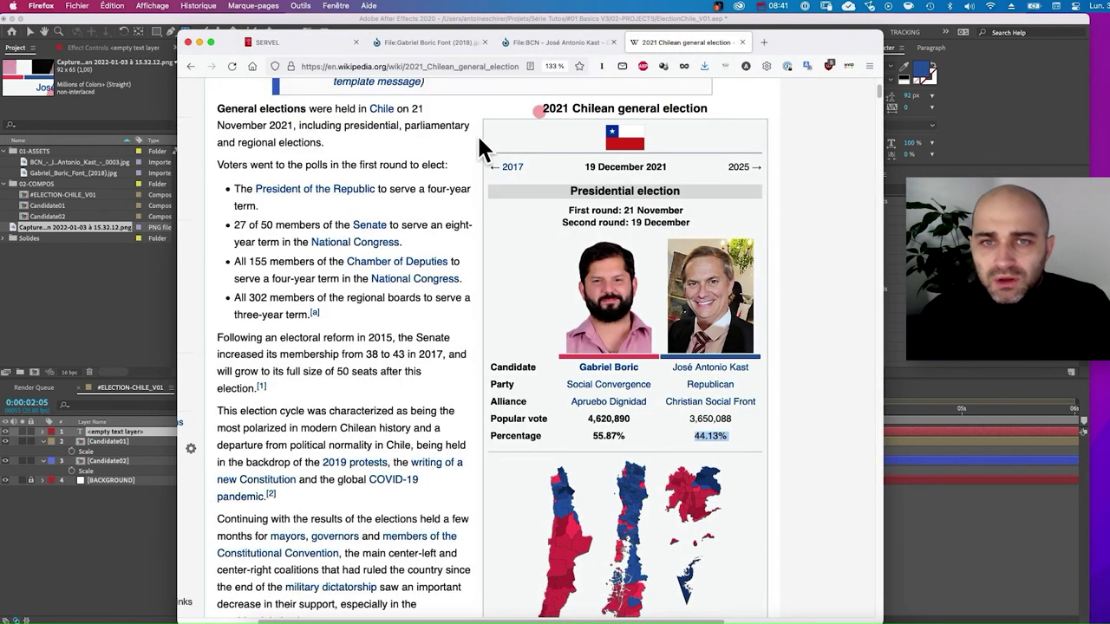
scroll(416, 130, "up", 5)
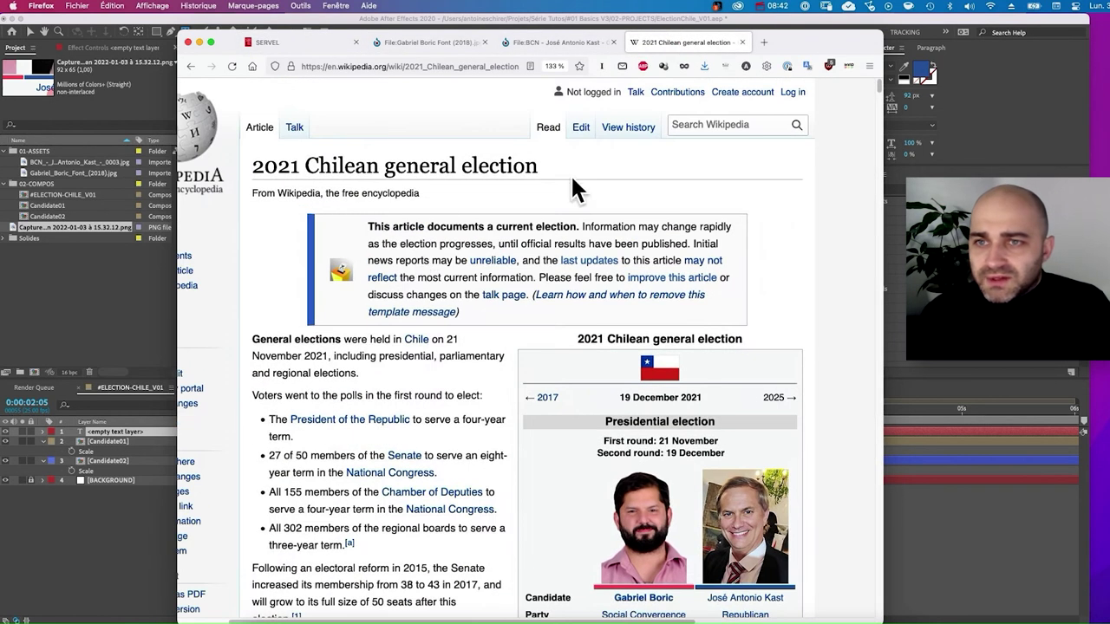
left_click_drag(555, 169, 252, 167)
key("super+c")
key("super+Tab")
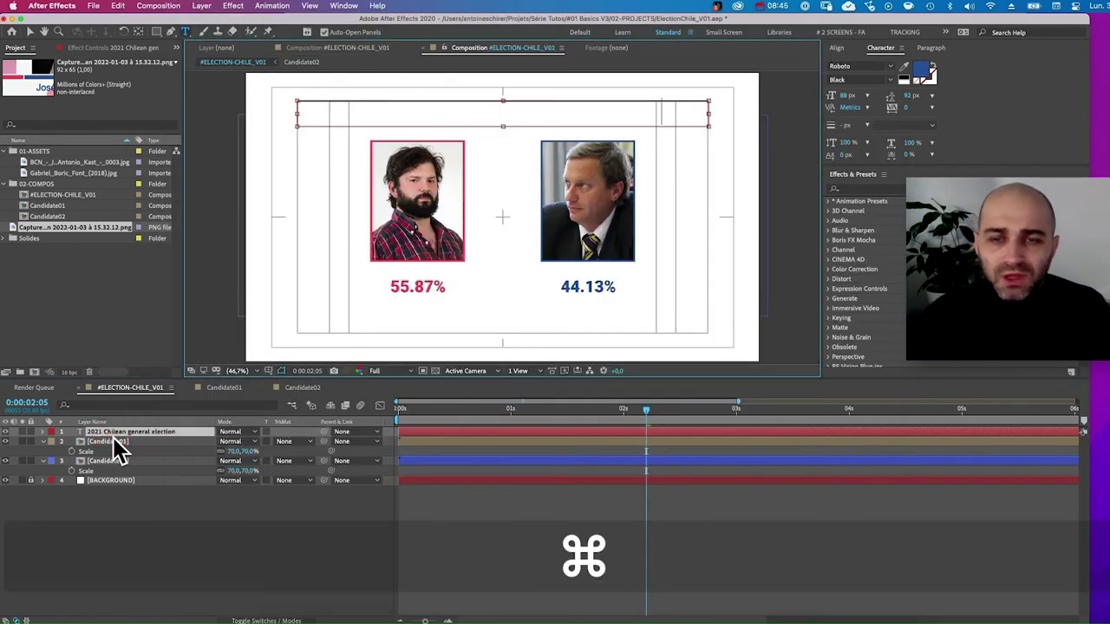
key("super+v")
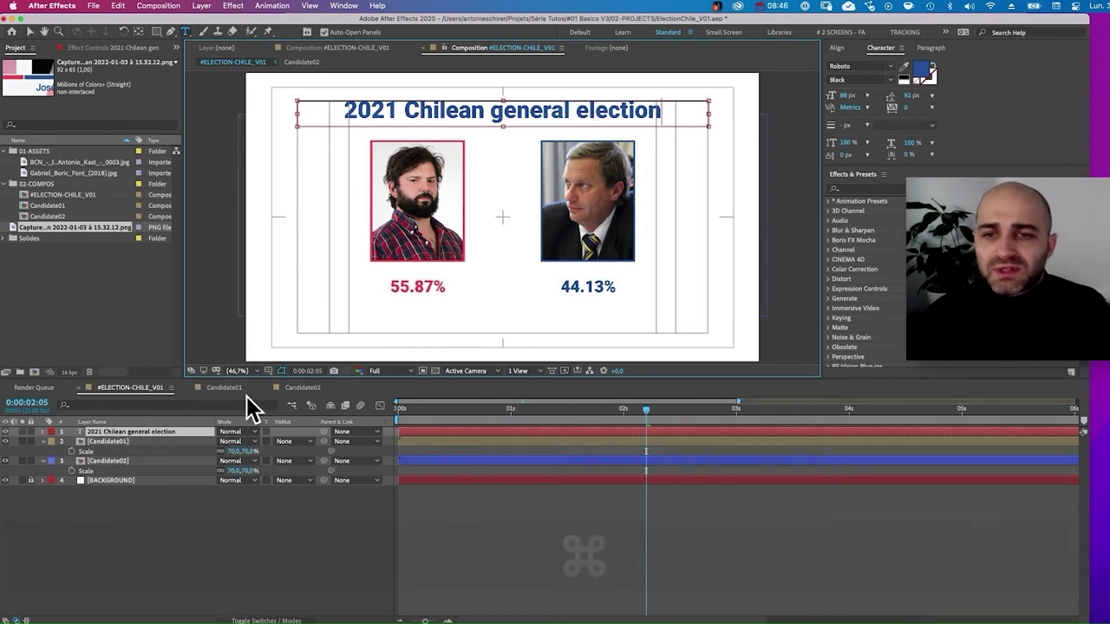
After checking the reference video's heading, set the whole title to 56 px and all caps.
key("super+Tab")
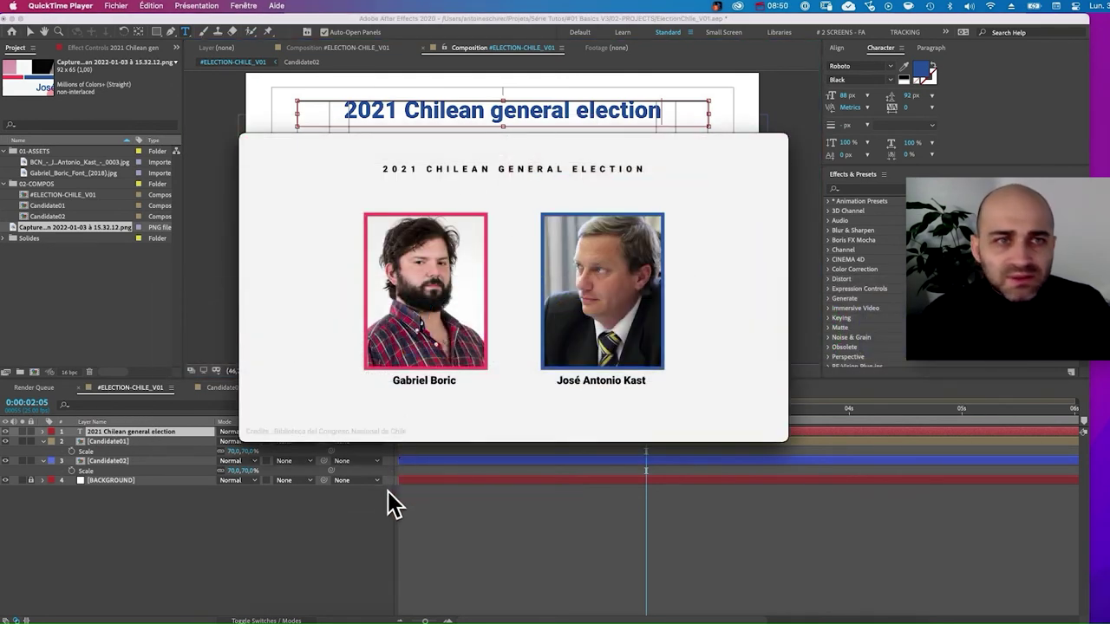
key("super+Tab")
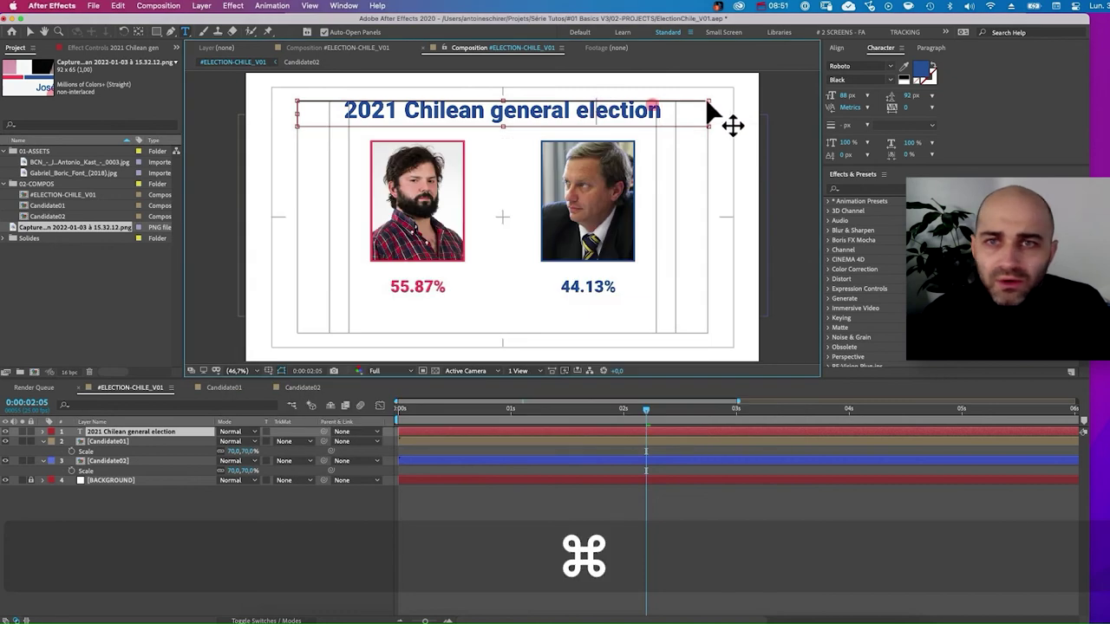
key("super+a")
left_click_drag(830, 95, 861, 209)
left_click(874, 173)
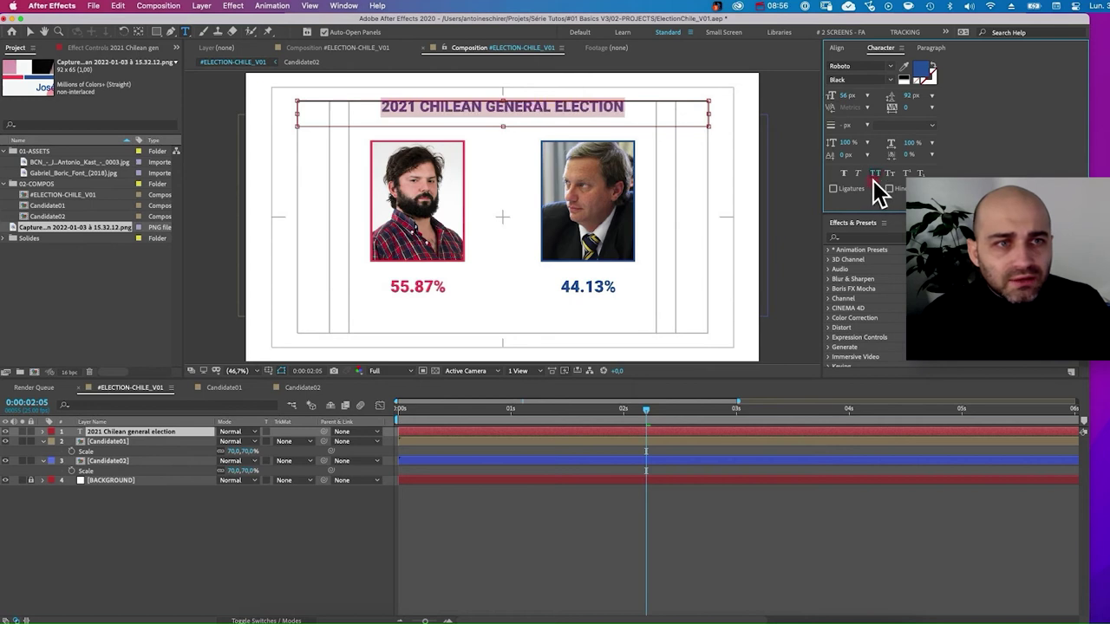
Set the title's tracking to 500.
left_click_drag(907, 107, 998, 111)
left_click_drag(908, 106, 966, 107)
type("500")
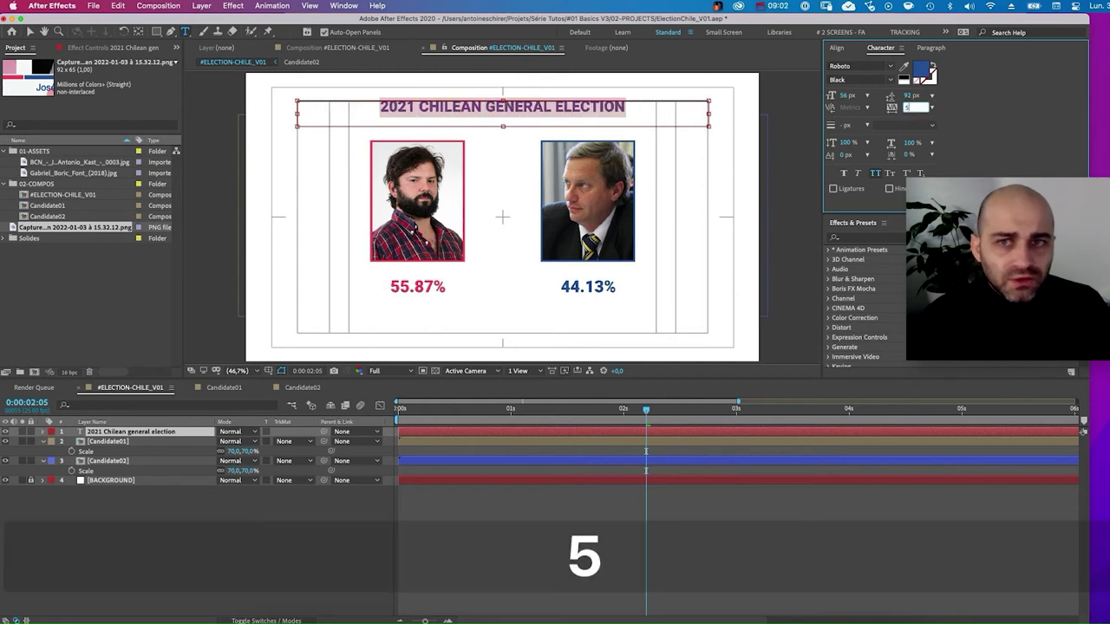
key("Return")
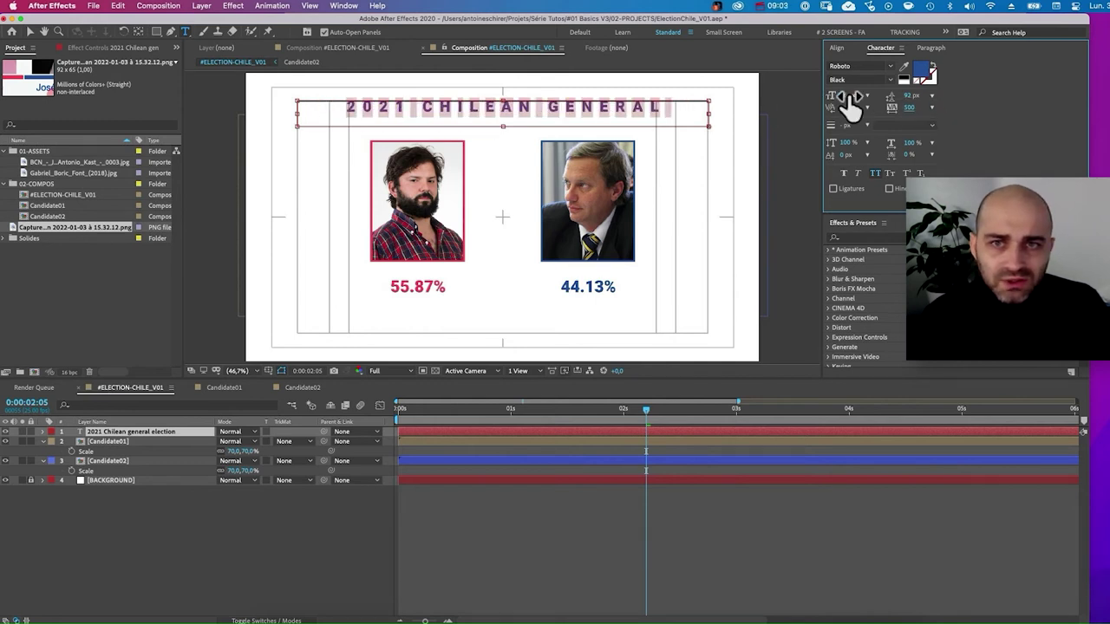
Reduce the title's font size to 31 px and deselect the layer.
left_click_drag(848, 97, 834, 96)
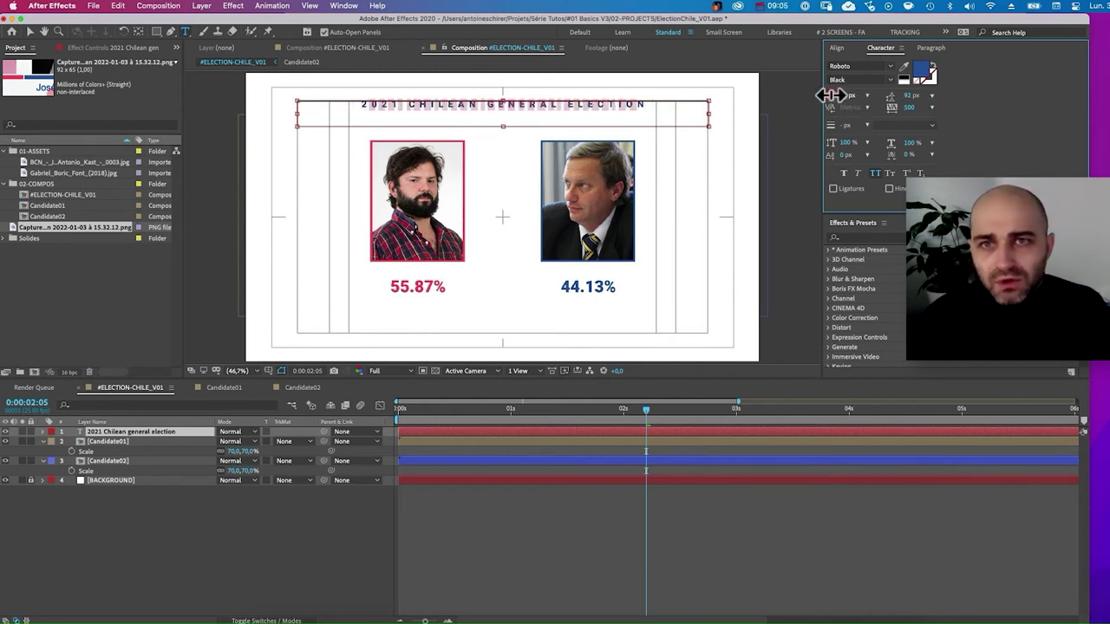
left_click(565, 302)
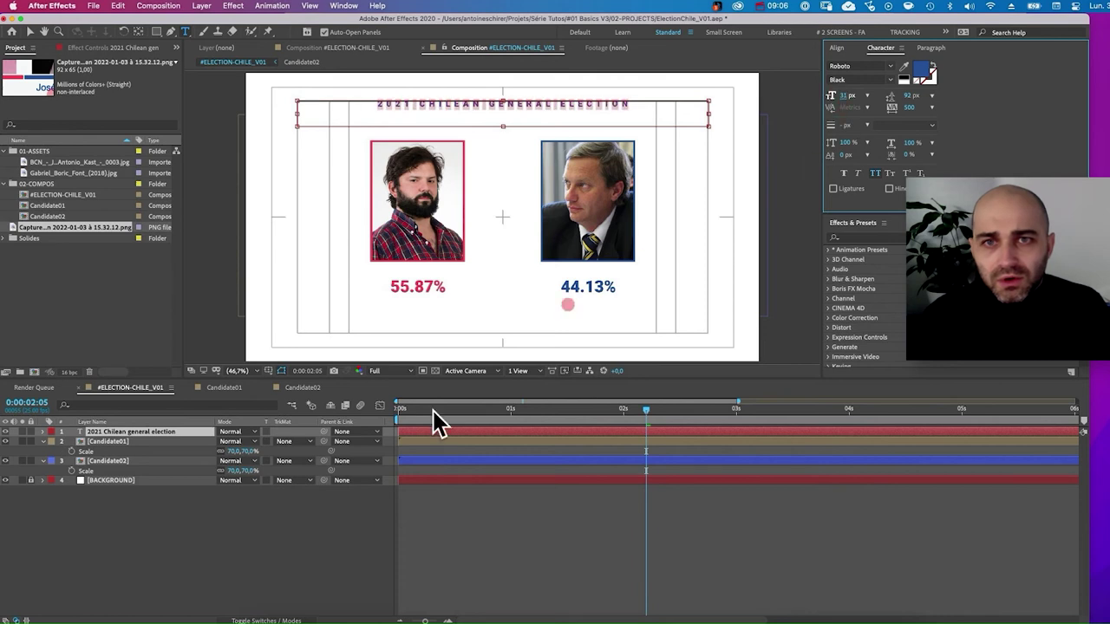
left_click(431, 525)
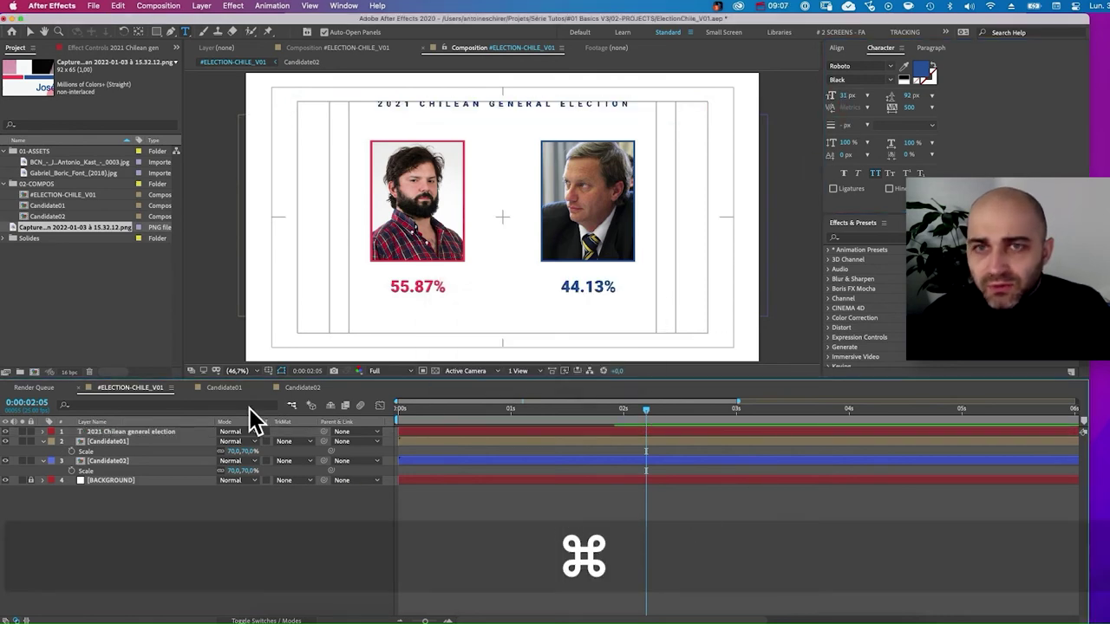
Hide the title/action safe guides and compare the title with the reference video.
left_click(281, 371)
left_click(291, 381)
key("super+Tab")
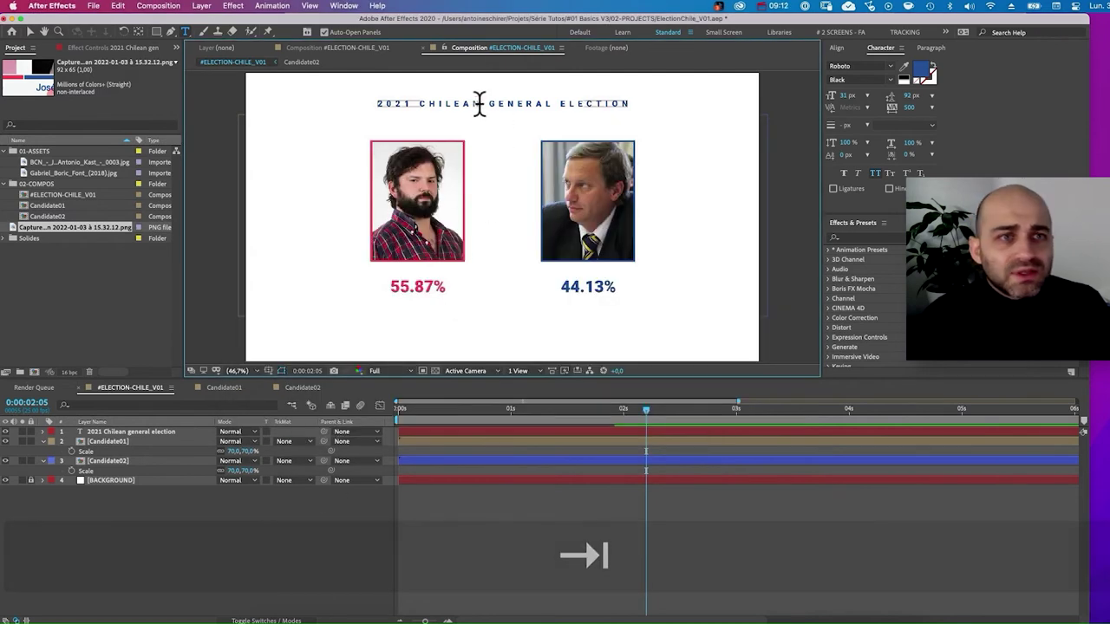
Change the fill colour of the entire title text to black and deselect it.
left_click(478, 104)
key("super+a")
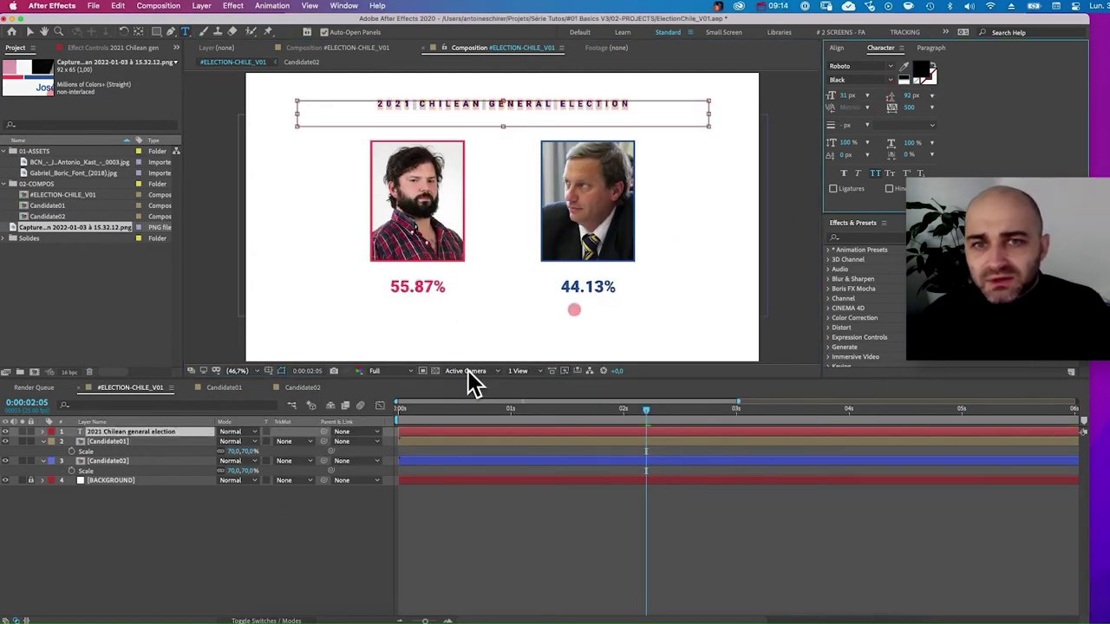
left_click(307, 512)
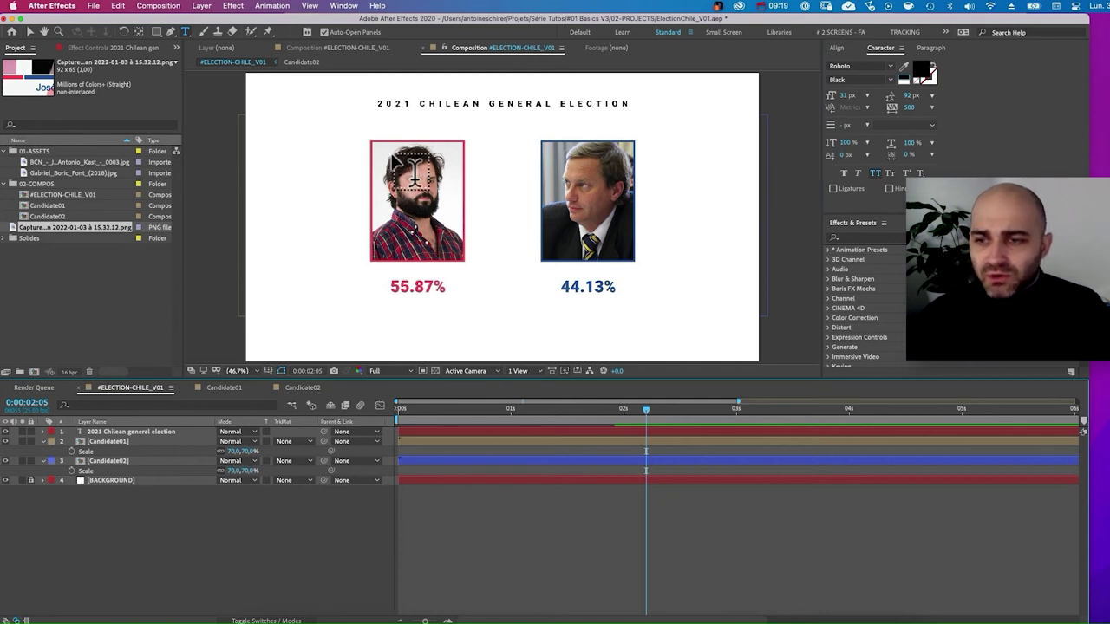
Nudge the title, Candidate01 and Candidate02 layers together downward by two large increments to balance the layout vertically.
left_click(130, 431)
left_click(107, 461, "shift")
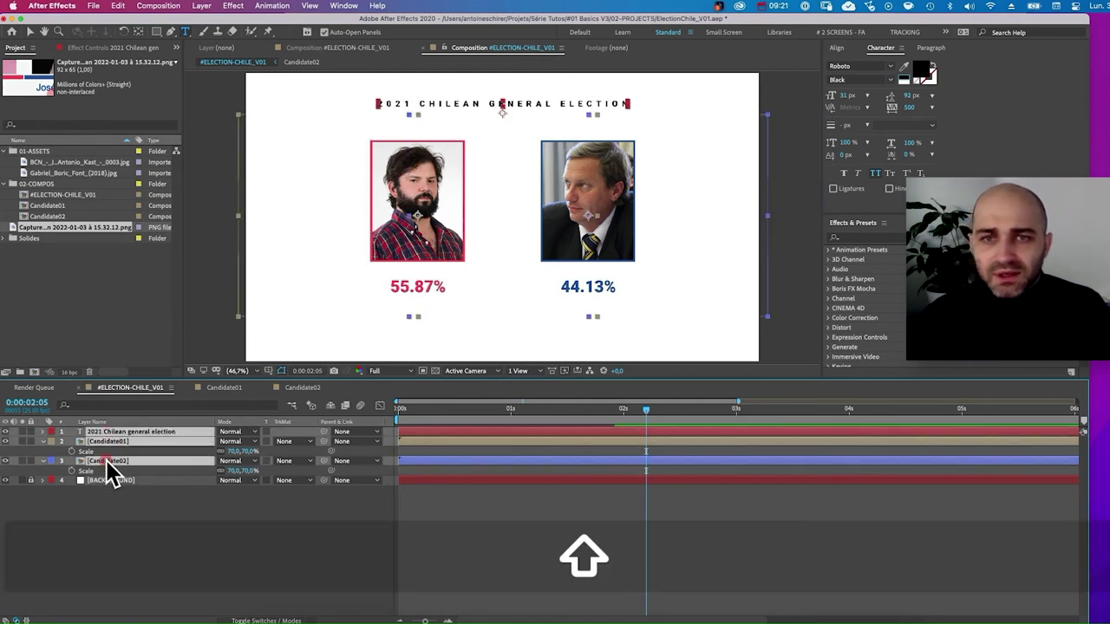
key("v")
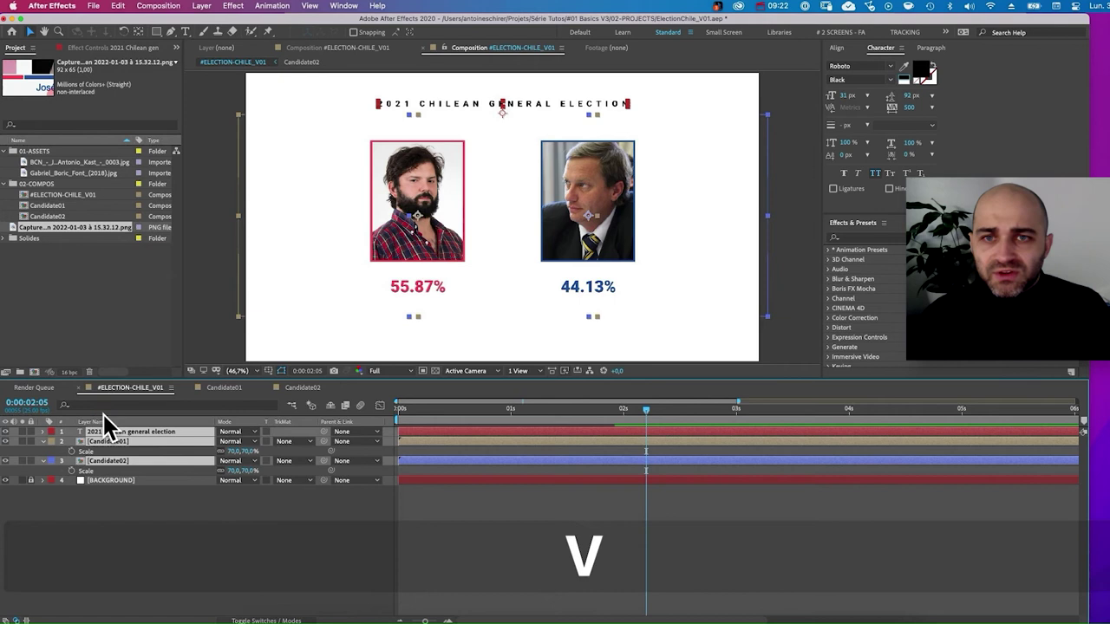
key("shift+Down")
key("shift+Down")
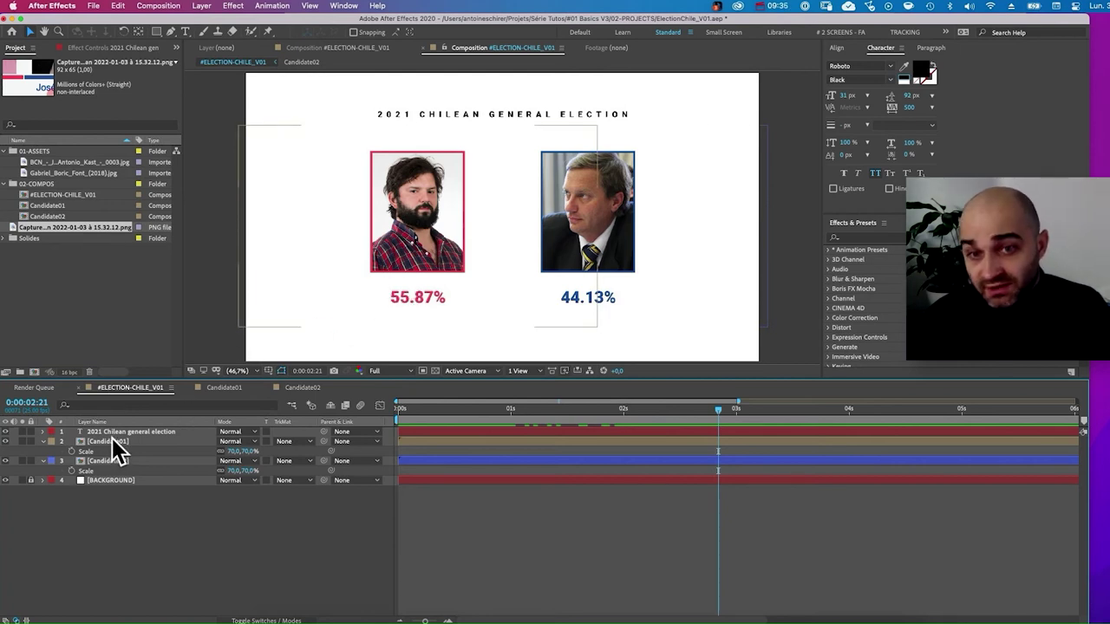
In the Candidate01 composition, set the candidate name text to black and turn on the transparency grid.
double_click(108, 441)
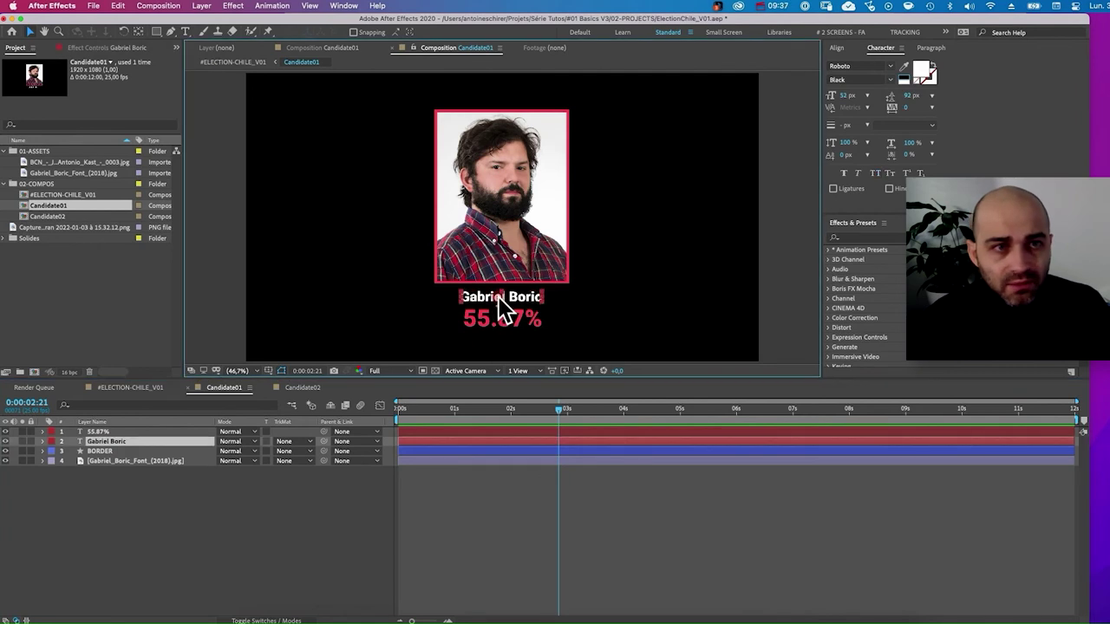
left_click(905, 68)
left_click(493, 308)
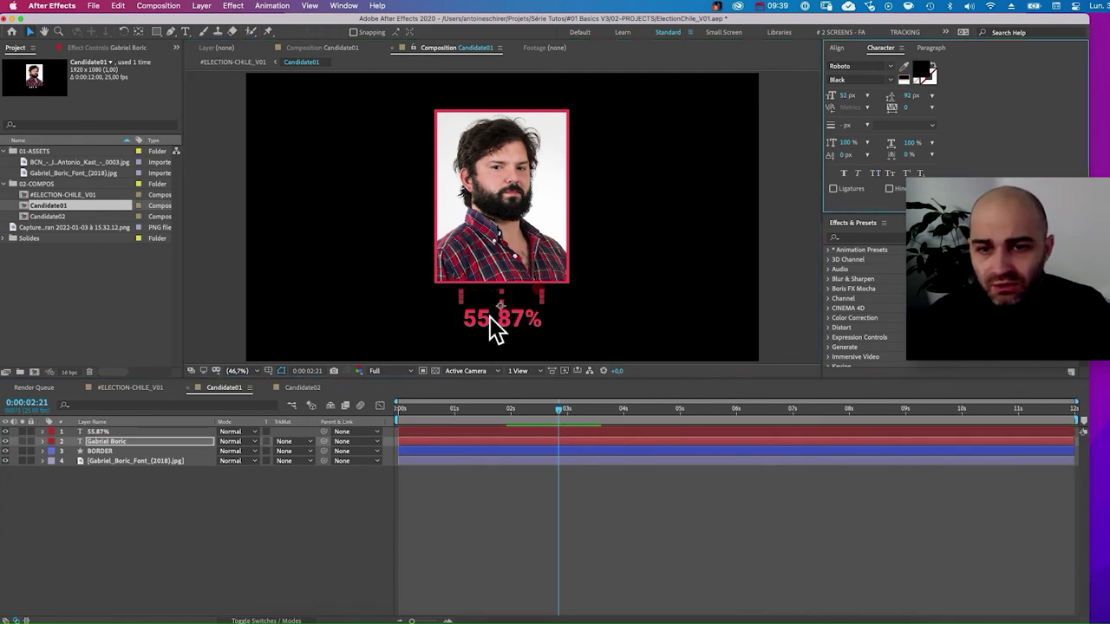
left_click(435, 370)
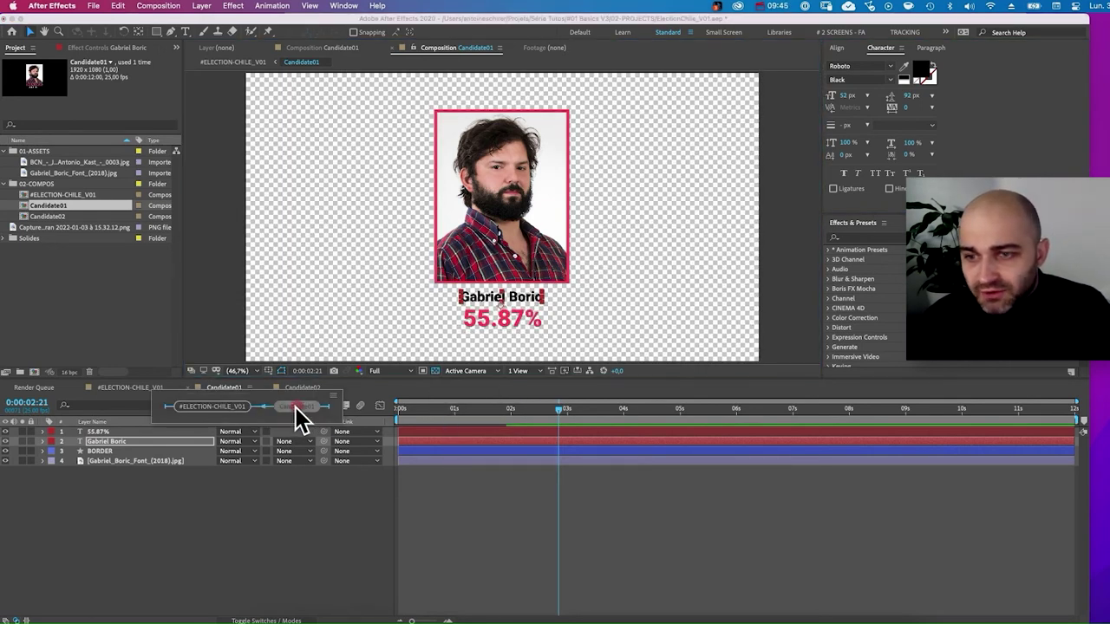
In the Candidate02 composition, turn on the transparency grid and set the candidate name text to black, then return to #ELECTION-CHILE_V01.
key("Tab")
left_click(235, 404)
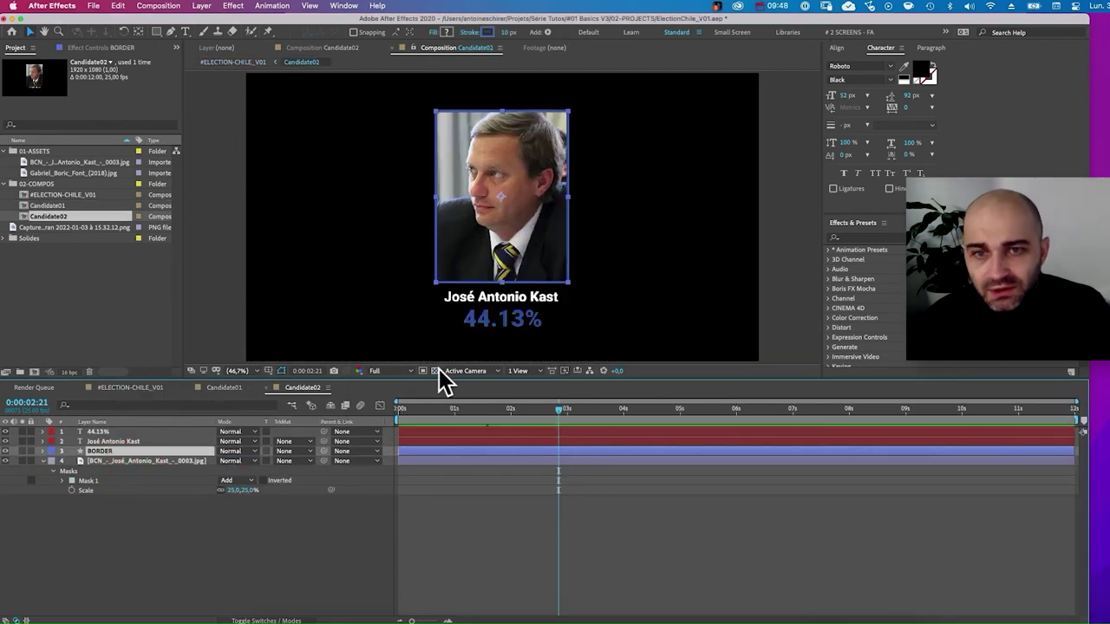
left_click(437, 371)
left_click(475, 300)
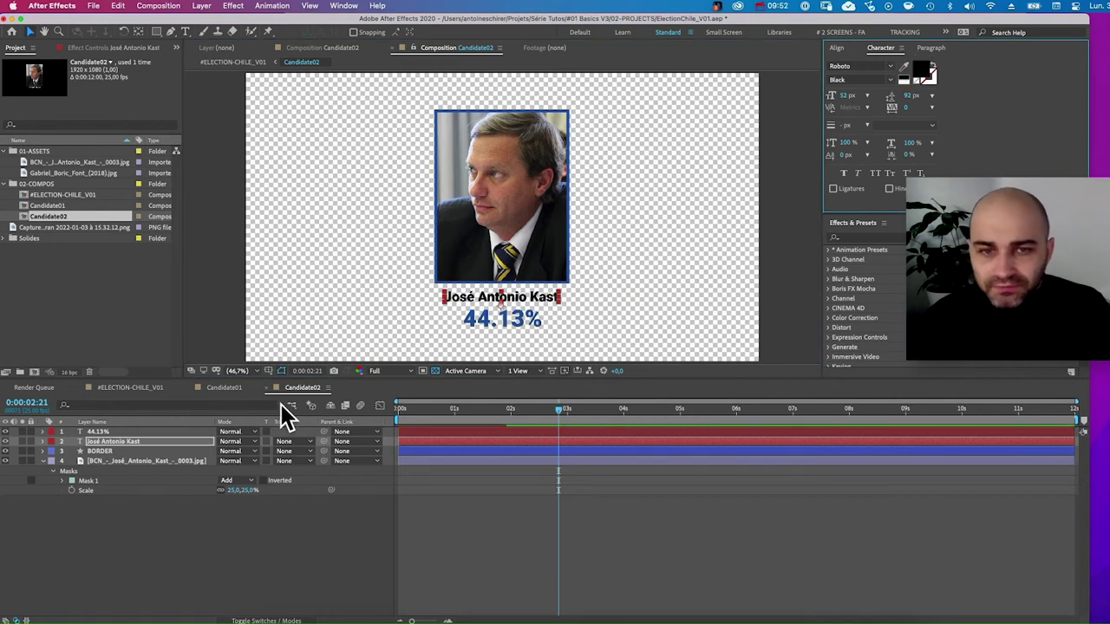
key("Tab")
left_click(227, 405)
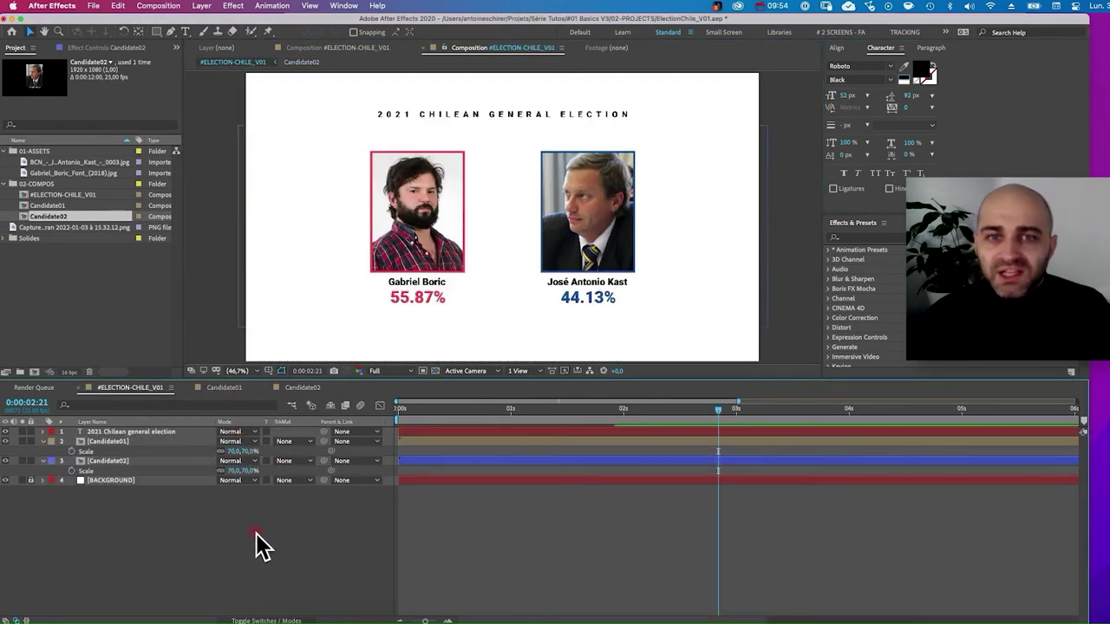
Scale the Candidate01 and Candidate02 layers to 80% and compare their size with the #01_V04.mp4 reference video.
key("super+Tab")
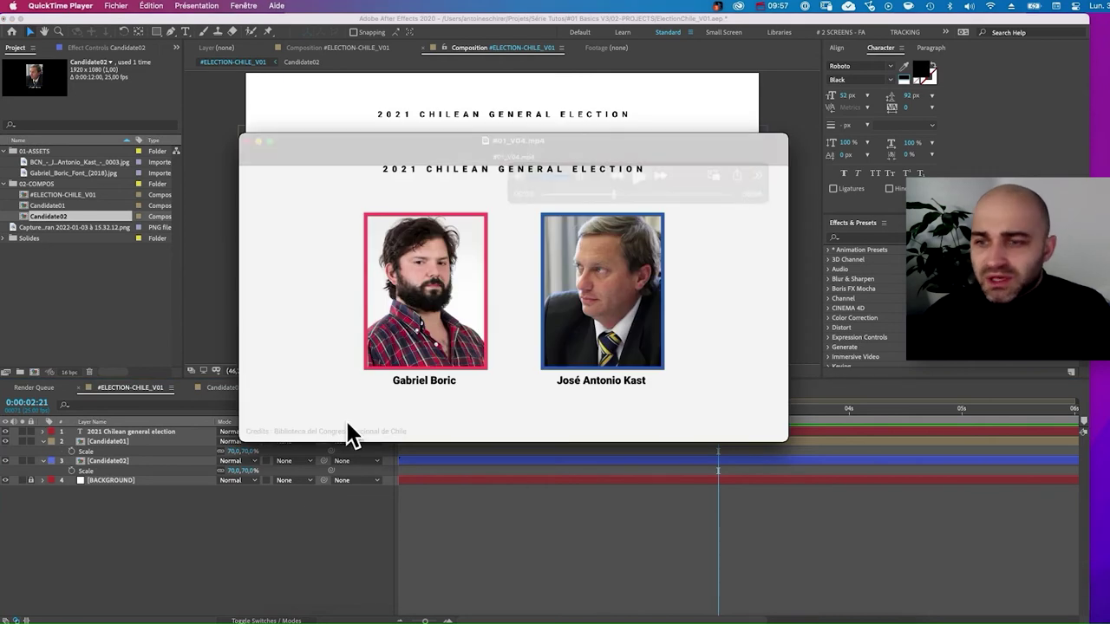
key("super+Tab")
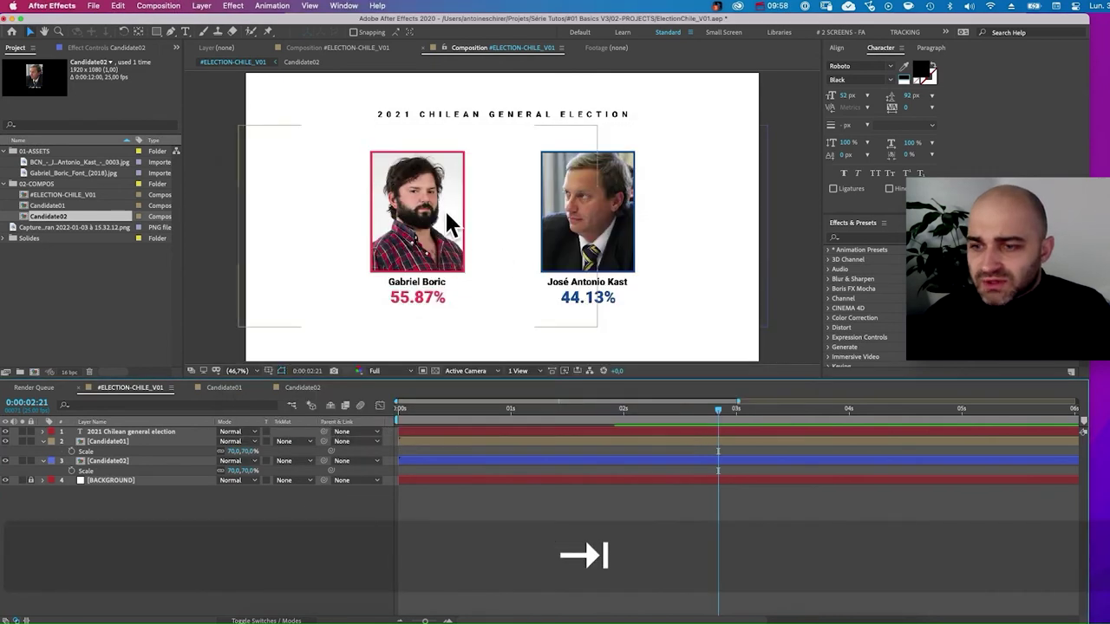
left_click(130, 461)
left_click(130, 442, "shift")
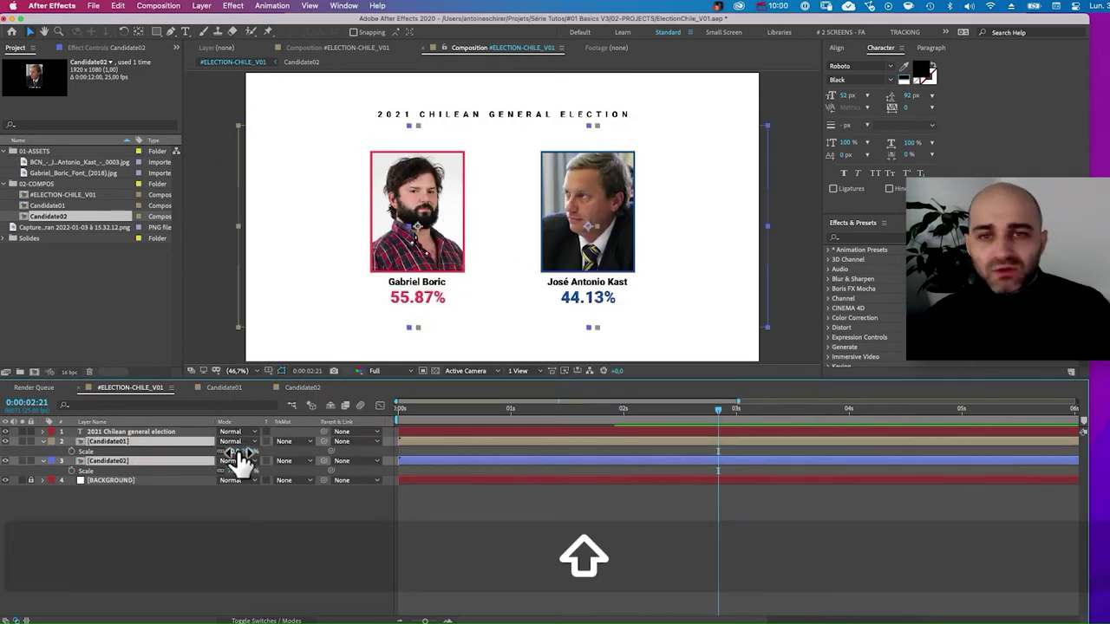
left_click(239, 451)
type("80")
key("Return")
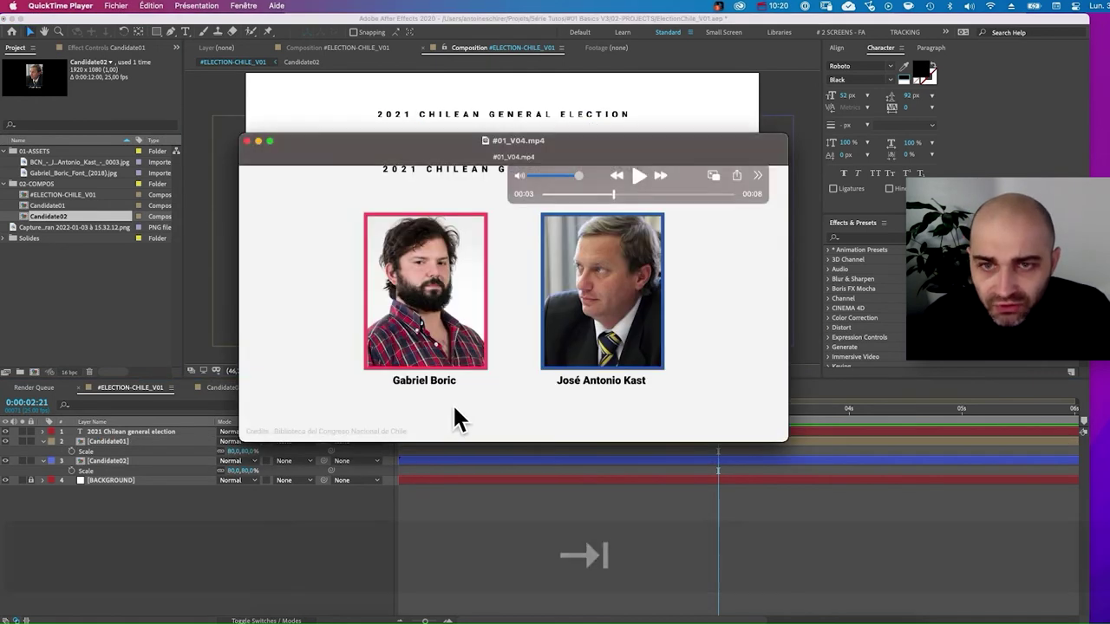
key("super+Tab")
left_click_drag(383, 403, 677, 421)
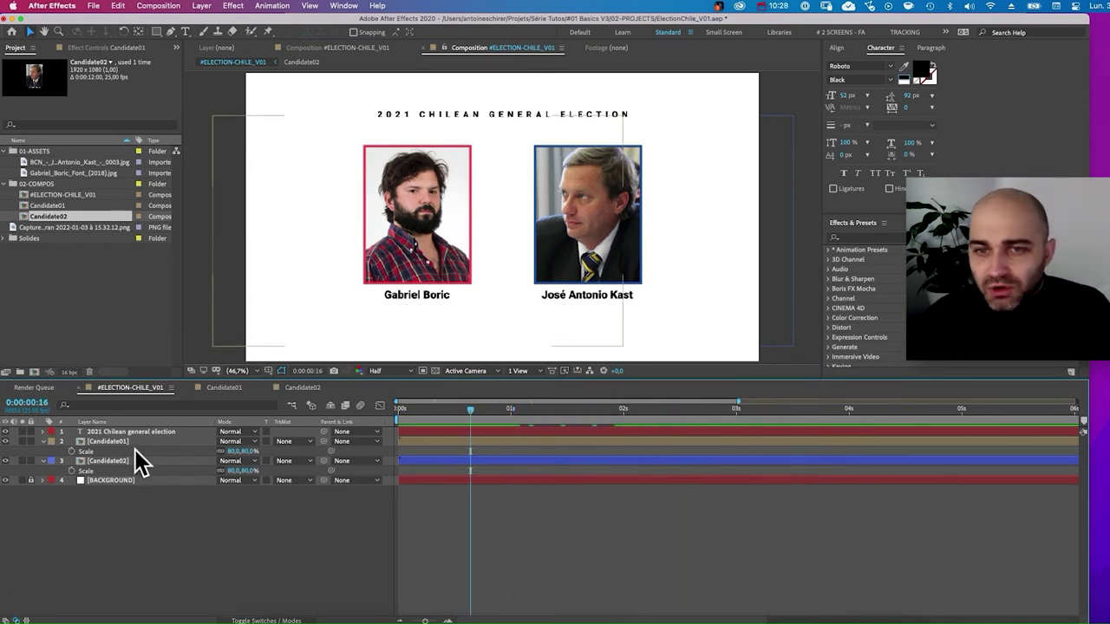
Reveal the Candidate01 layer's Position and set a keyframe at 0:00:00:24 for its on-screen location.
left_click(134, 443)
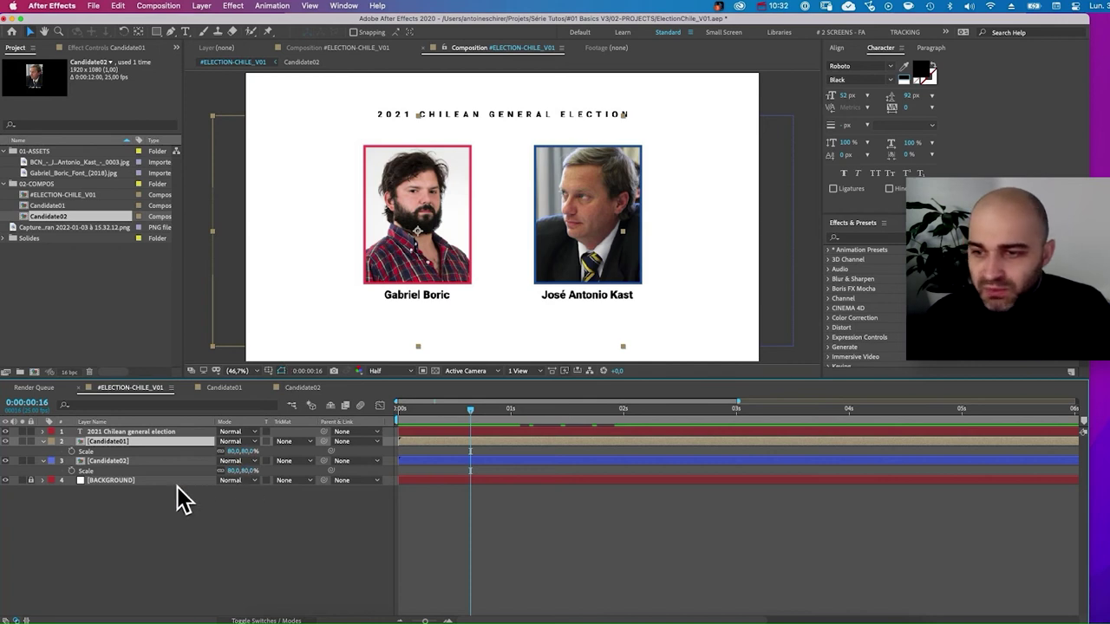
key("p")
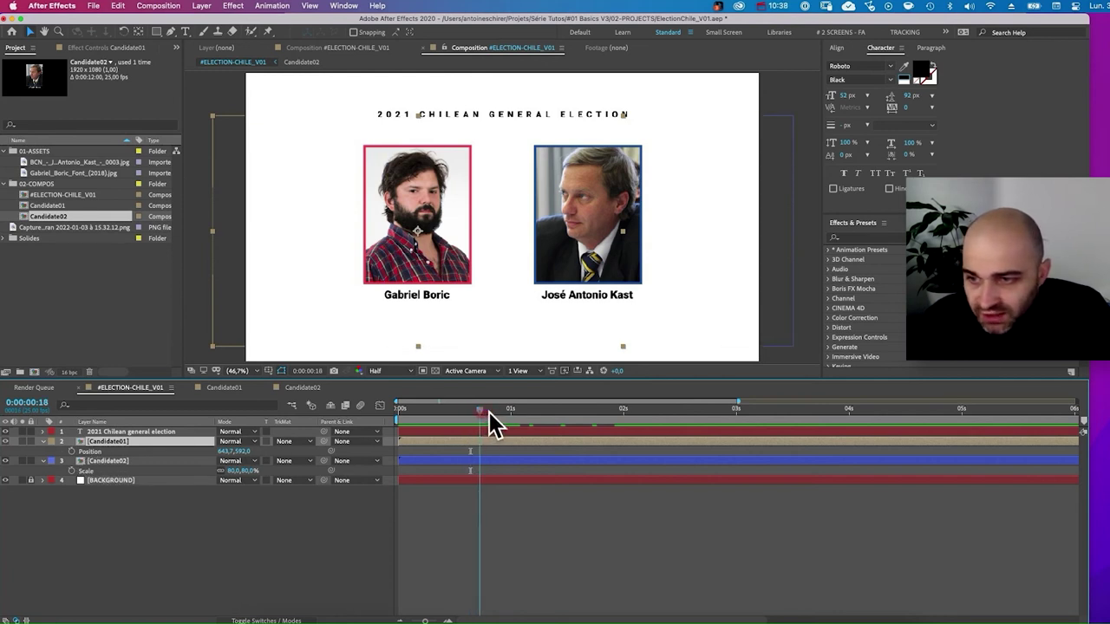
left_click_drag(512, 413, 506, 413)
left_click(73, 451)
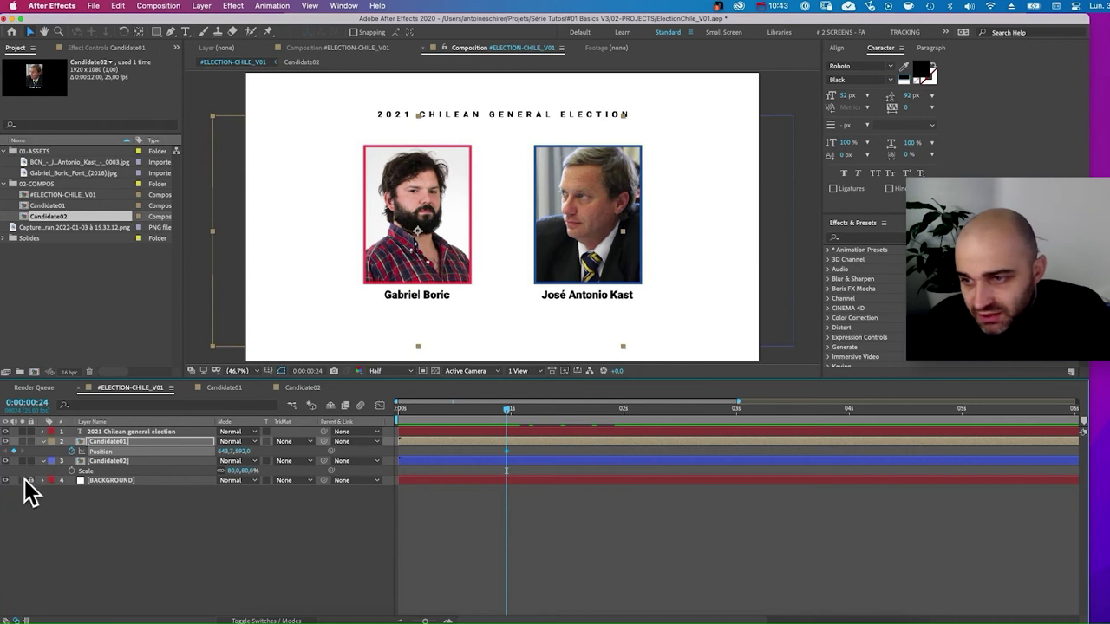
Hide the Candidate02 layer and set Candidate01's horizontal position to -759.3 at 0:00:00:00 so it starts outside the frame.
left_click(5, 460)
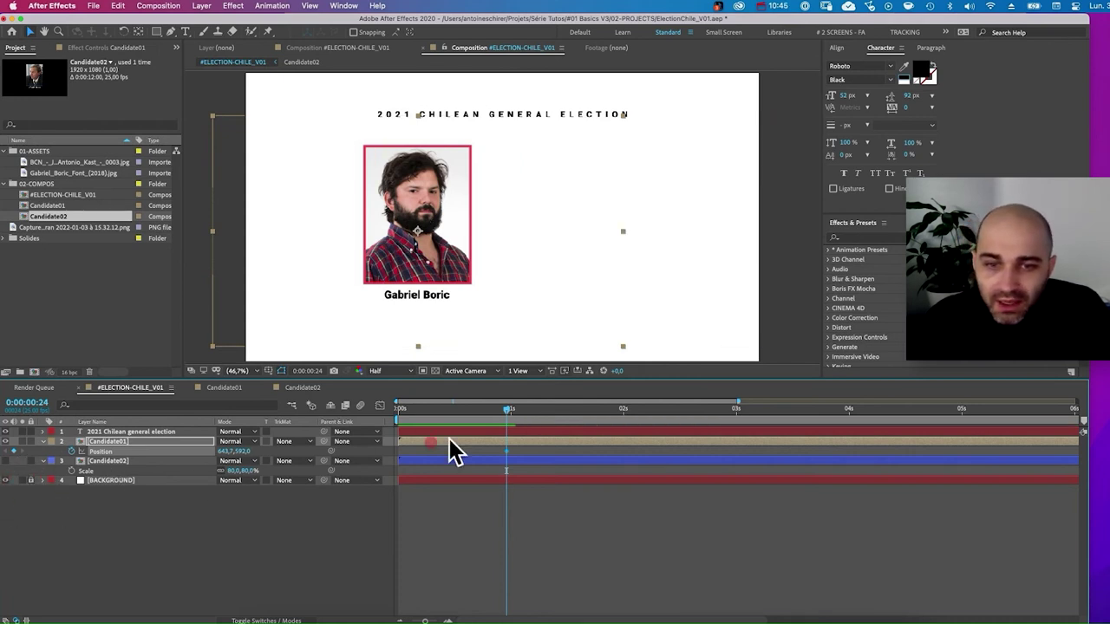
left_click_drag(457, 425, 399, 421)
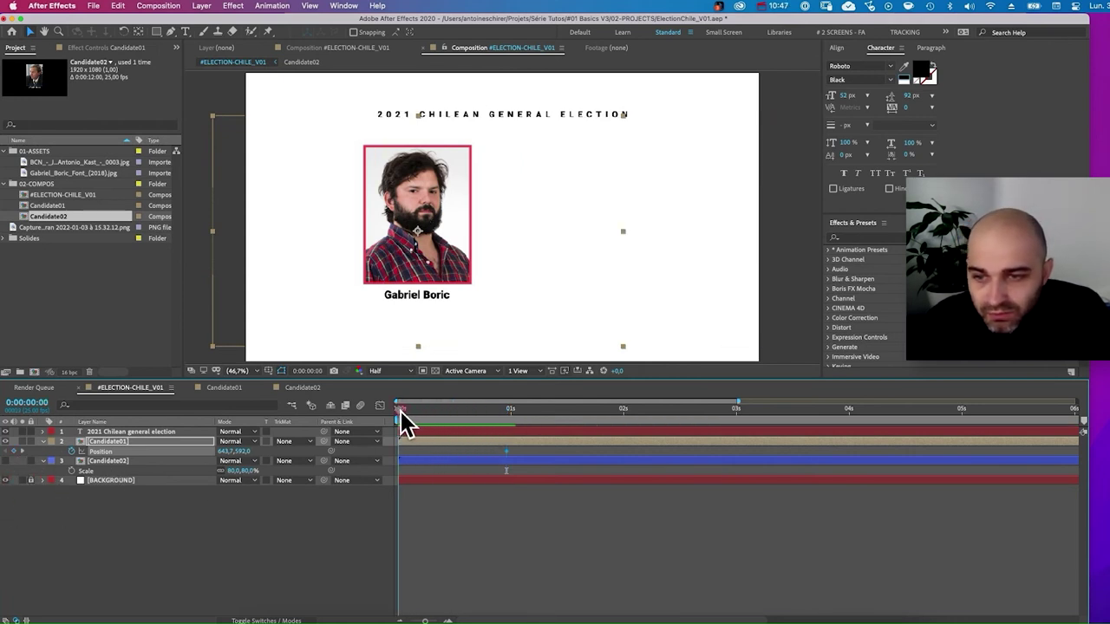
left_click_drag(230, 449, 18, 449)
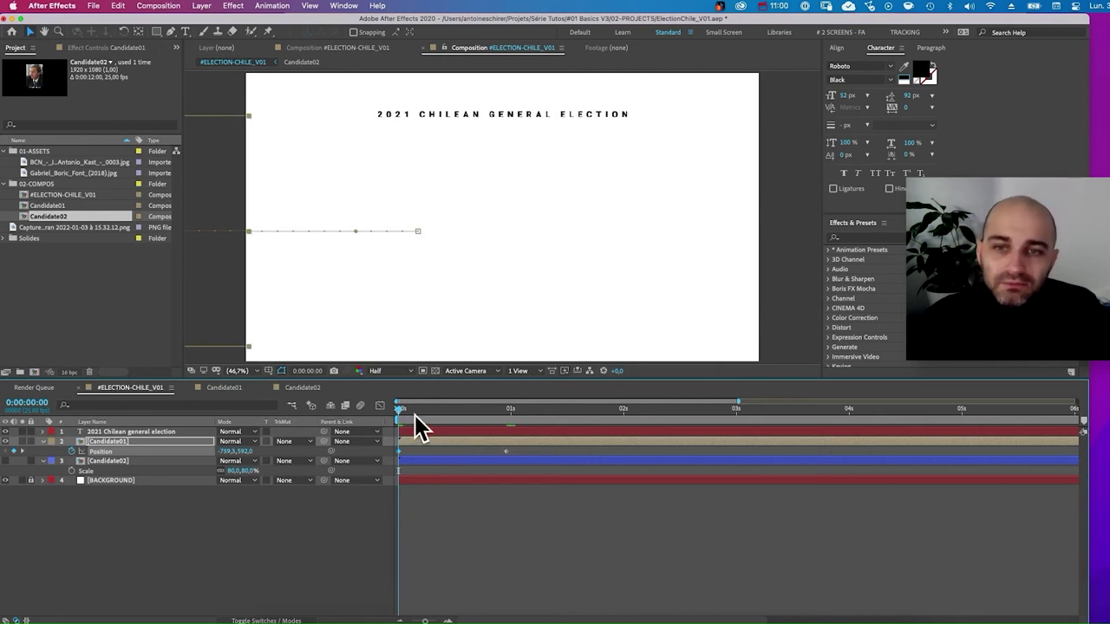
Preview Candidate01's slide-in from the first frame and examine its speed curve in the Graph Editor.
left_click_drag(415, 409, 538, 409)
left_click_drag(537, 410, 524, 409)
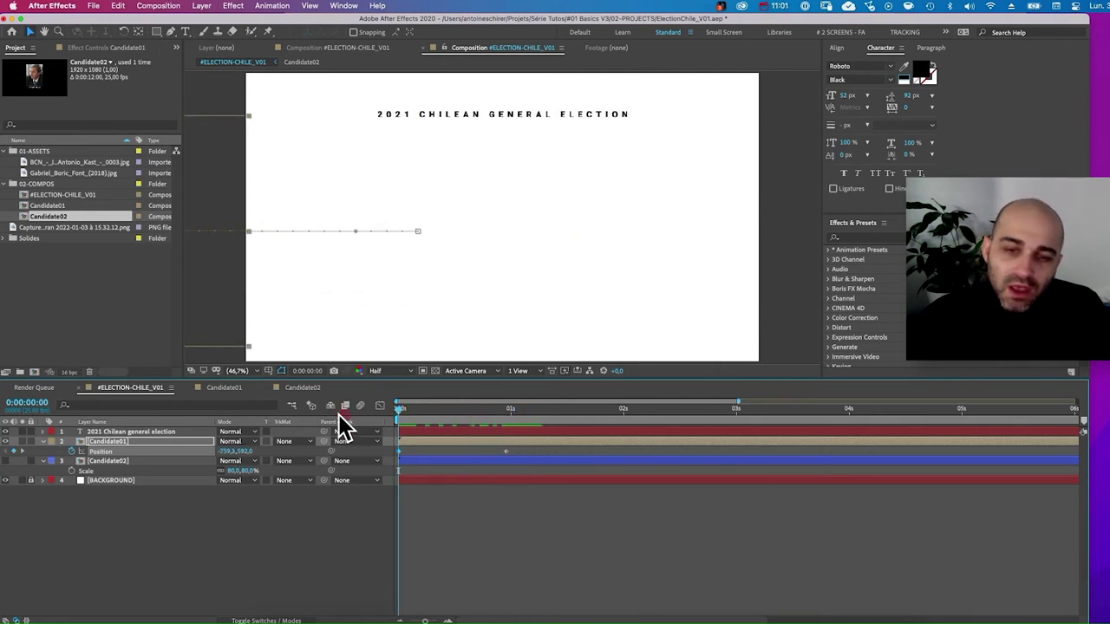
key("space")
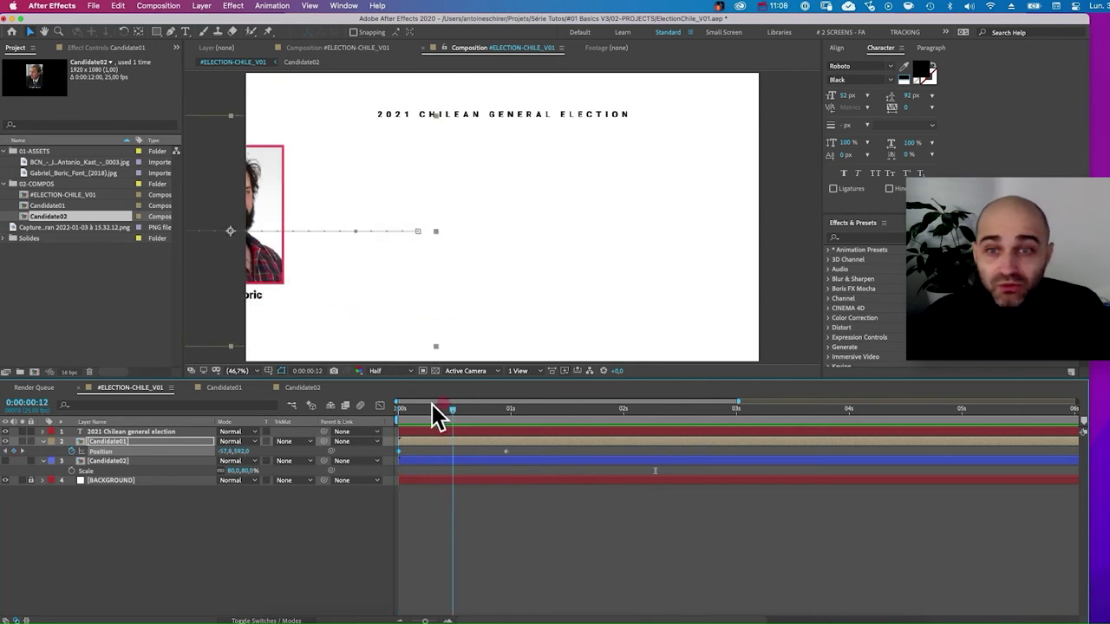
mouse_move(432, 408)
left_mouse_down()
mouse_move(532, 445)
mouse_move(475, 456)
left_mouse_up()
left_click(381, 406)
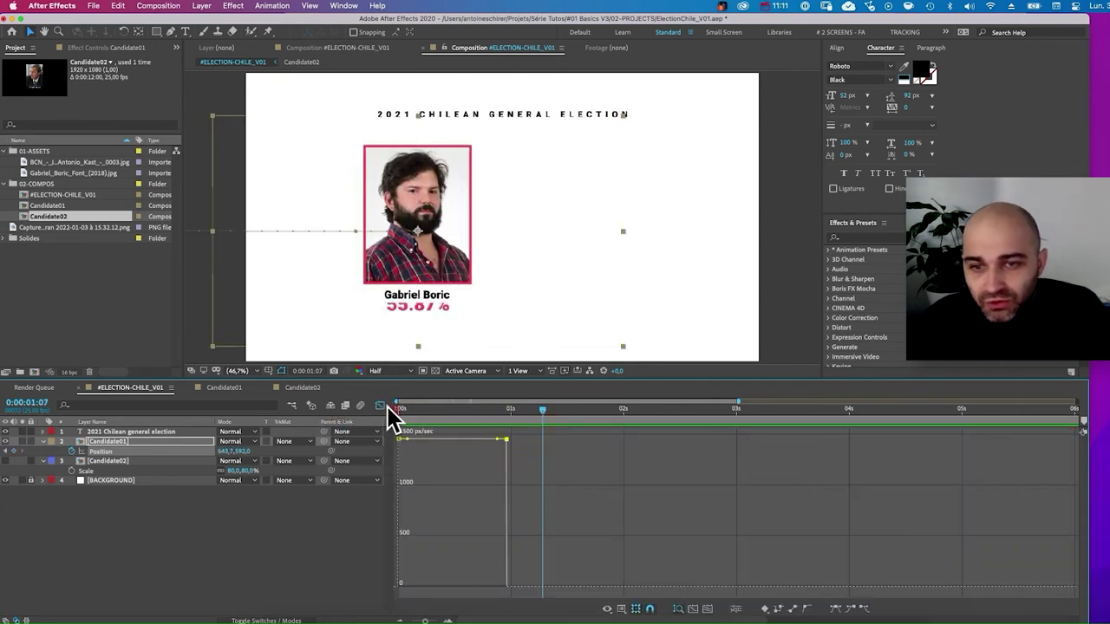
left_click(381, 407)
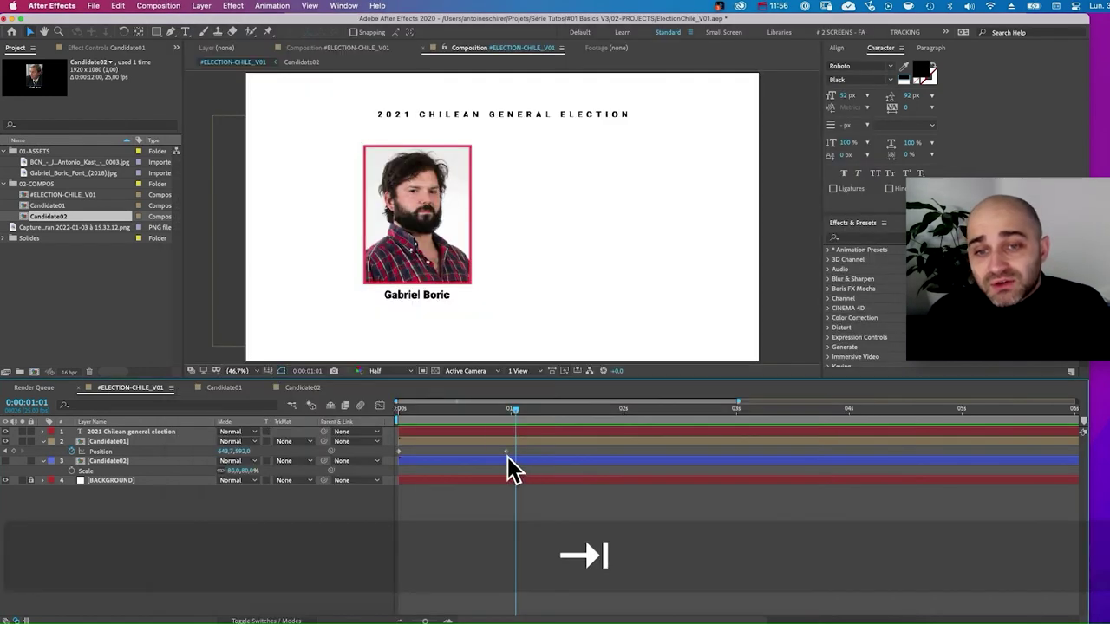
left_click_drag(509, 417, 537, 430)
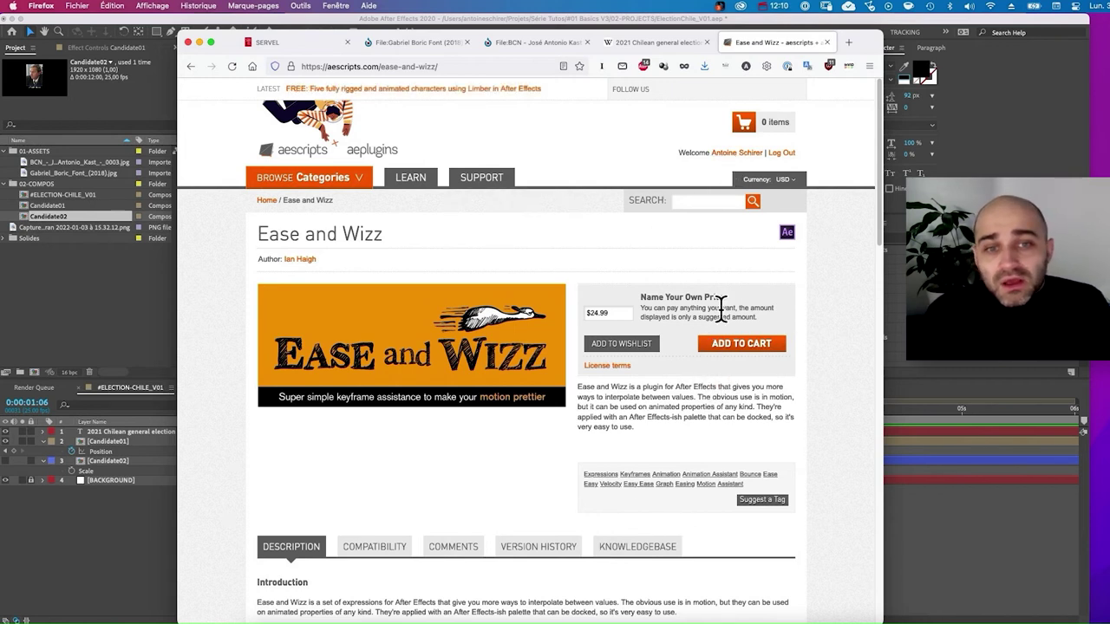
Switch to Firefox and set the name-your-own price of the Ease and Wizz plugin to 0.00.
left_click_drag(708, 294, 647, 292)
left_click(747, 299)
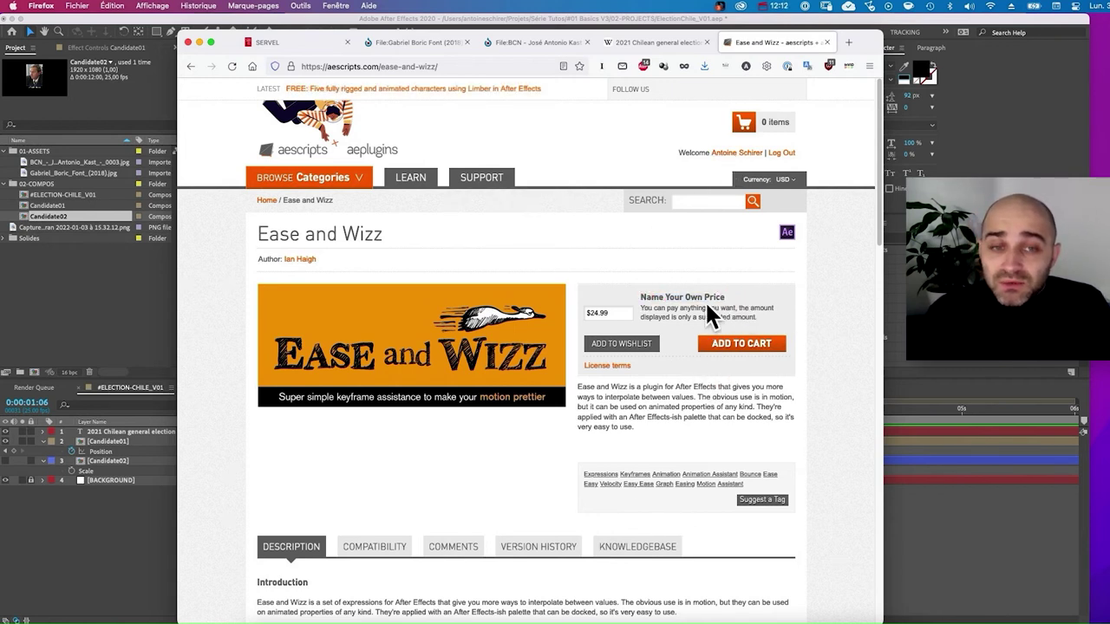
triple_click(607, 313)
type("0")
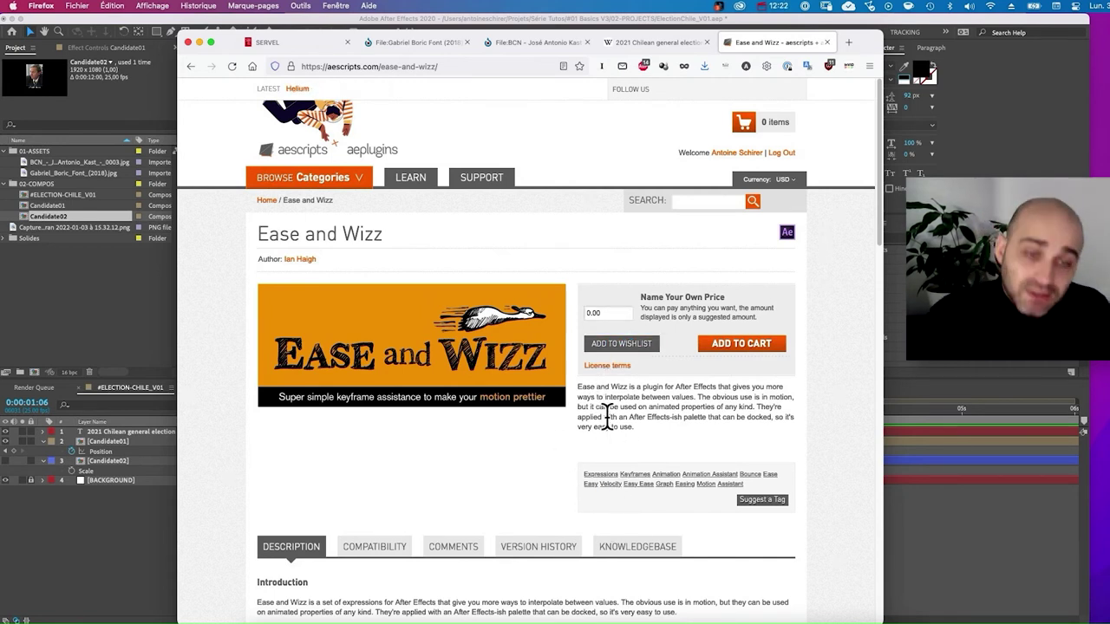
In Finder, open the downloaded Ease and Wizz 2.6.1 folder and select easingExpressions, manifest.txt and Ease and Wizz.jsx, excluding the read-me PDF.
key("super+Tab")
key("super+Tab")
key("super+Tab")
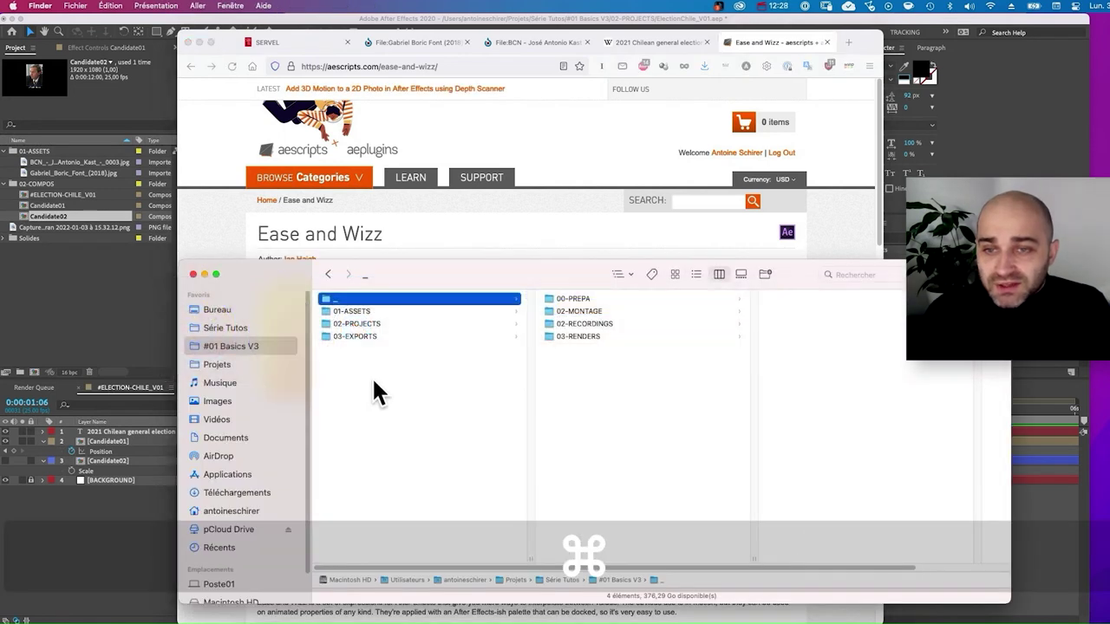
left_click(235, 492)
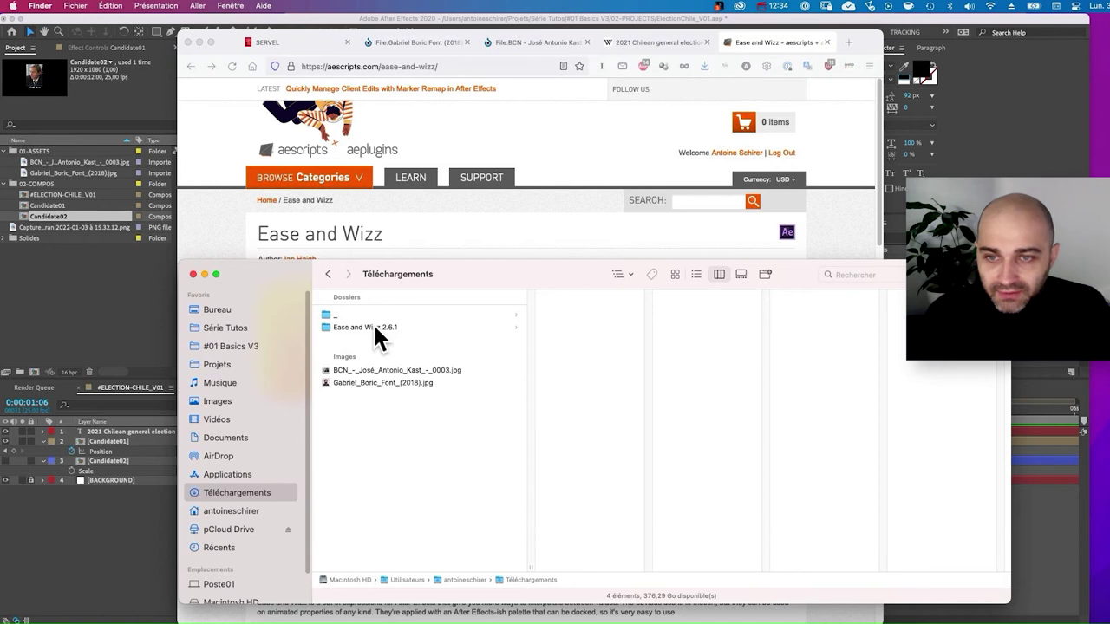
left_click(399, 330)
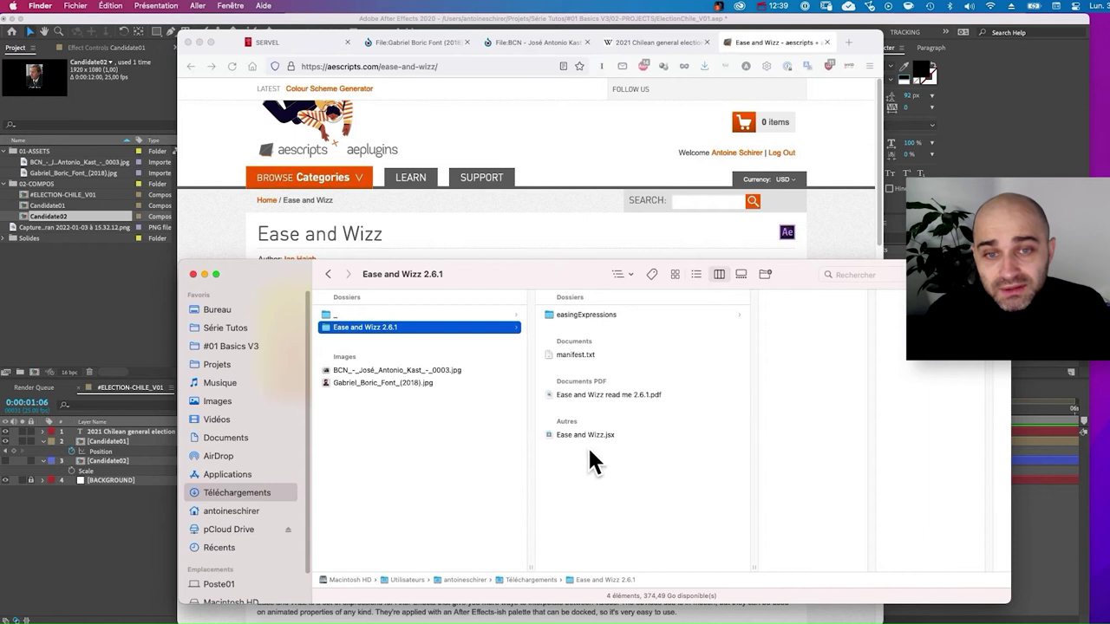
left_click_drag(589, 459, 545, 280)
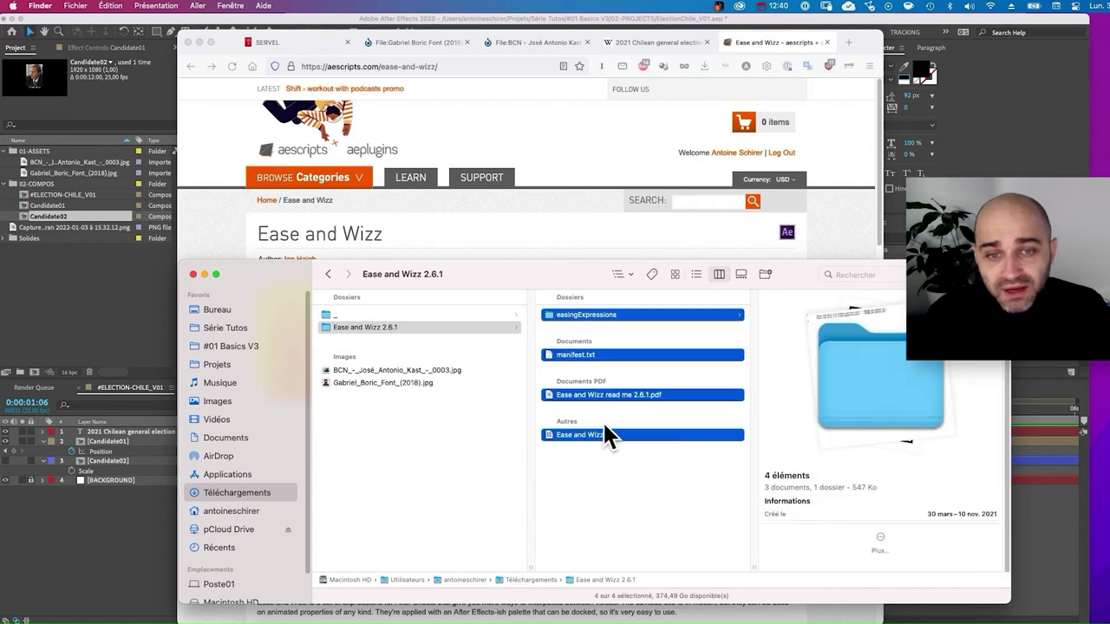
left_click(611, 395, "super")
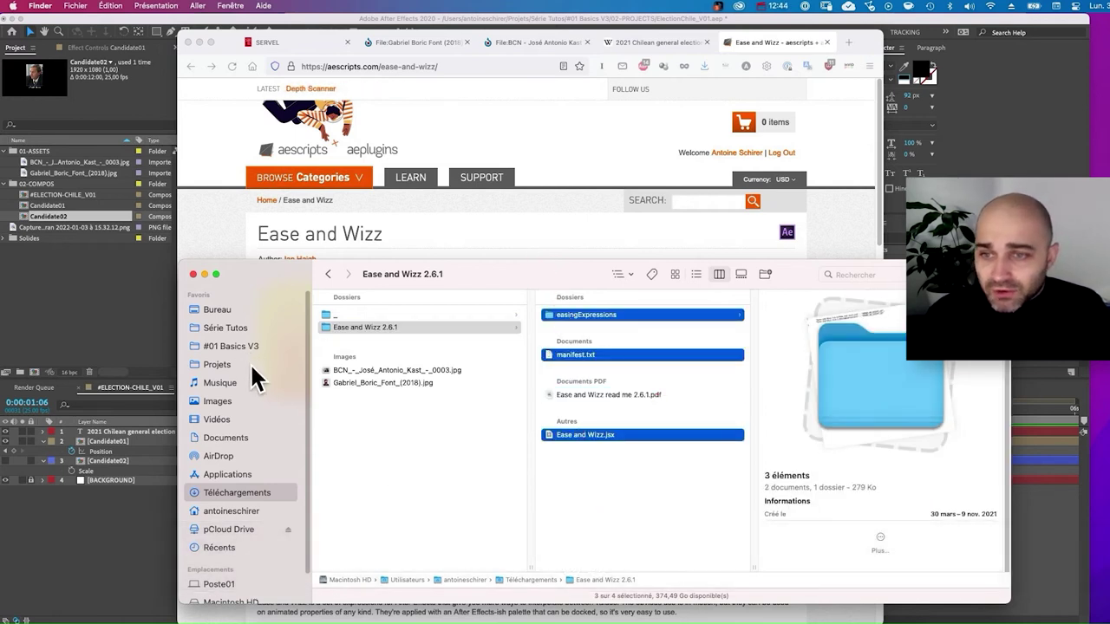
Browse the applications to Adobe After Effects 2020 > Scripts > ScriptUI Panels and check the installed plugin files.
left_click(229, 475)
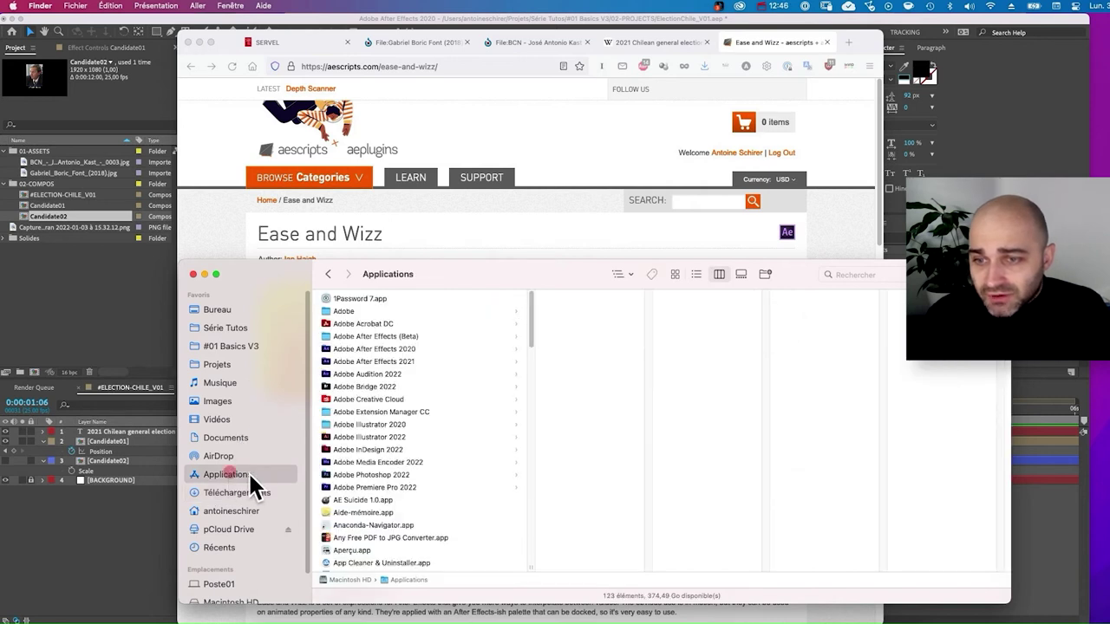
left_click(413, 347)
left_click(598, 373)
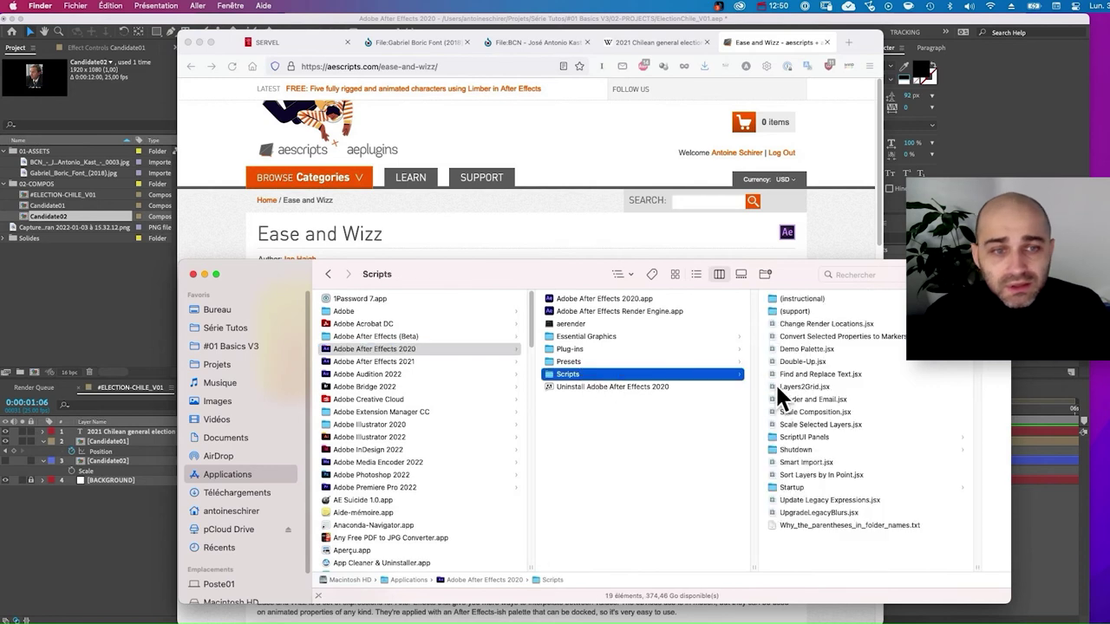
left_click(824, 437)
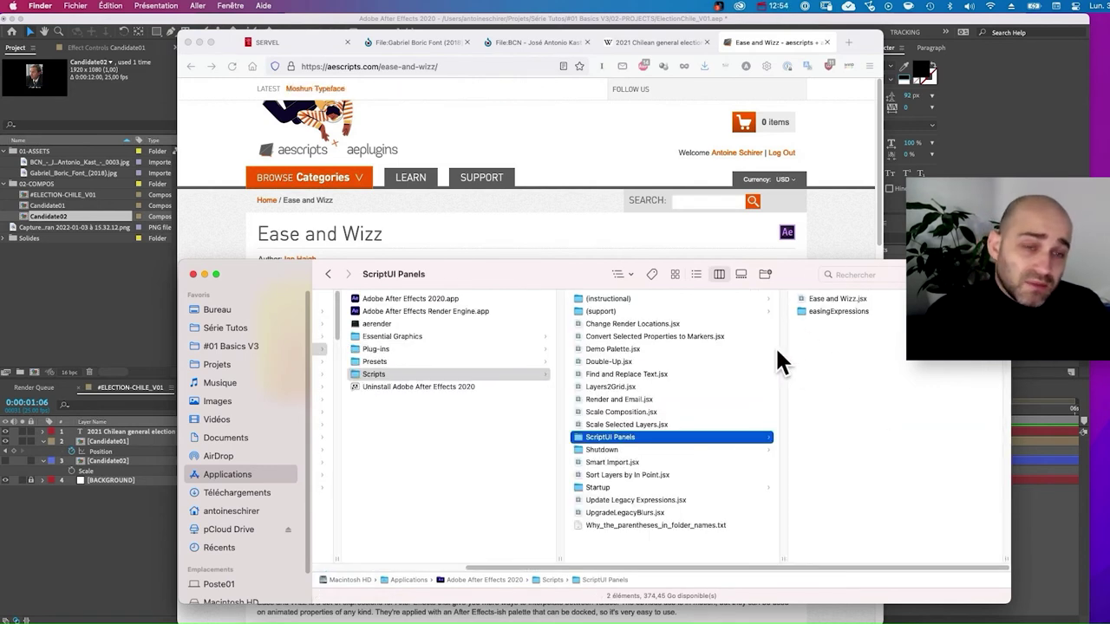
left_click_drag(809, 260, 737, 220)
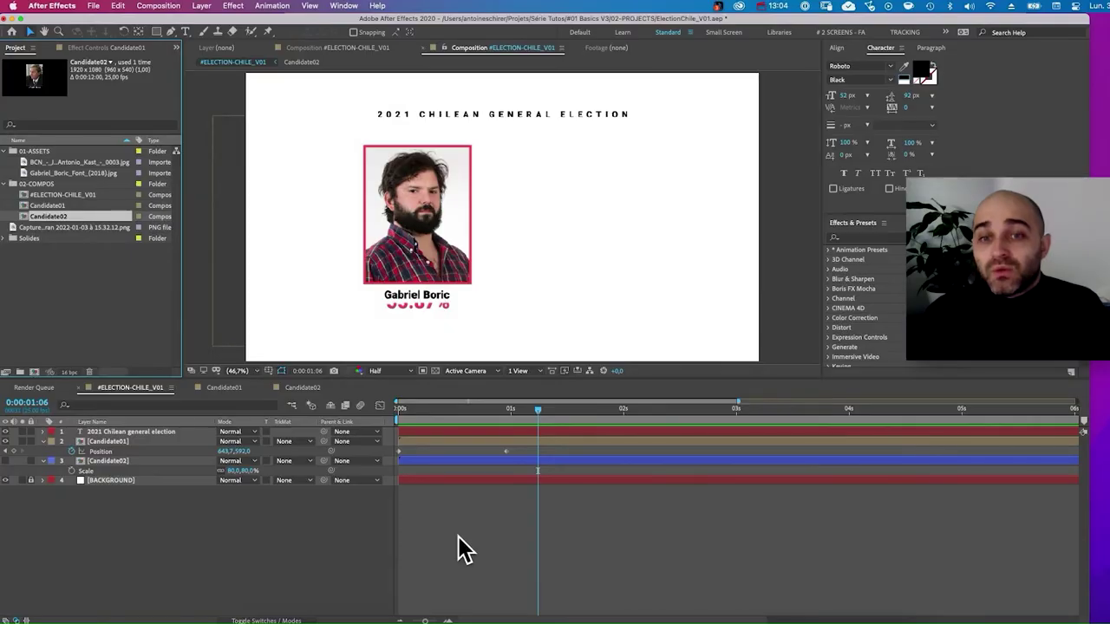
Open the Ease and Wizz panel in After Effects, dock it beside the Character panel and adjust the panel widths.
left_click(343, 6)
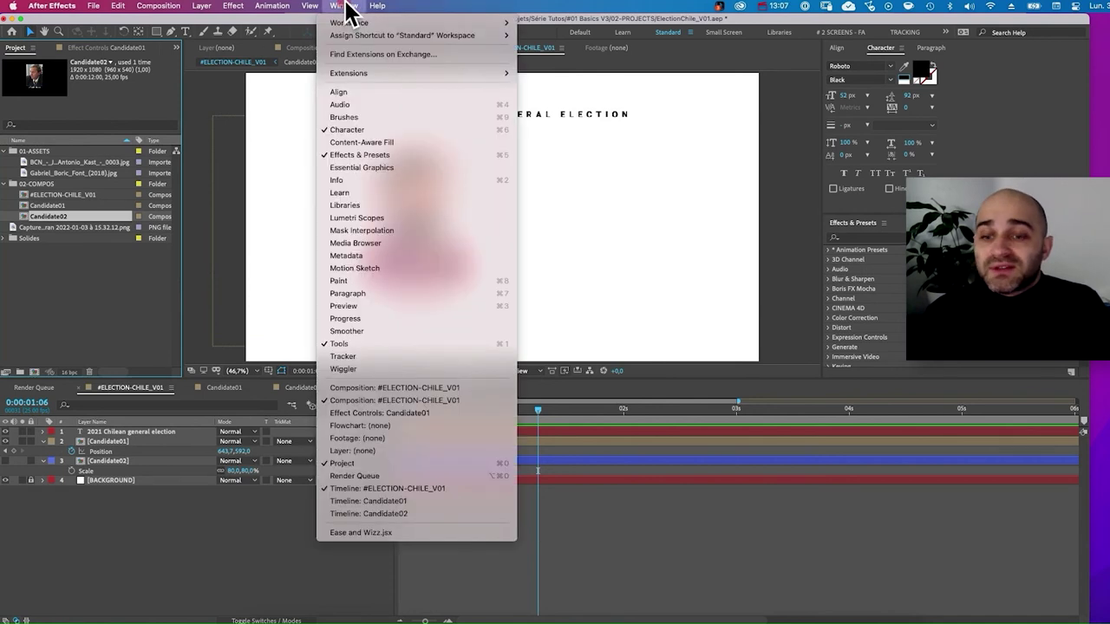
left_click(388, 533)
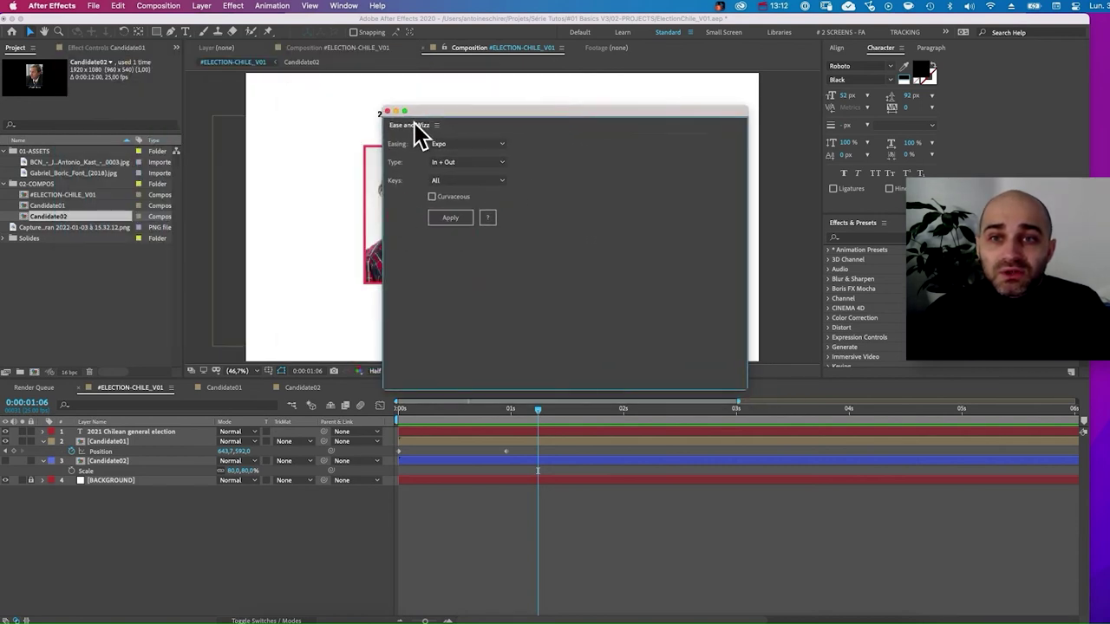
left_click_drag(404, 124, 832, 144)
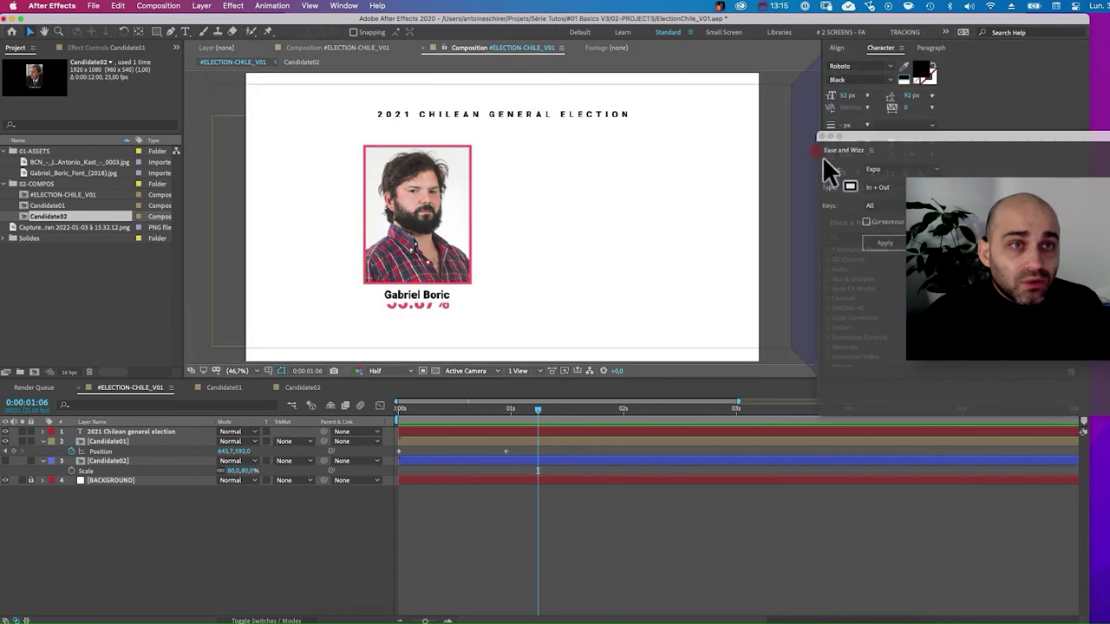
left_click_drag(824, 168, 837, 101)
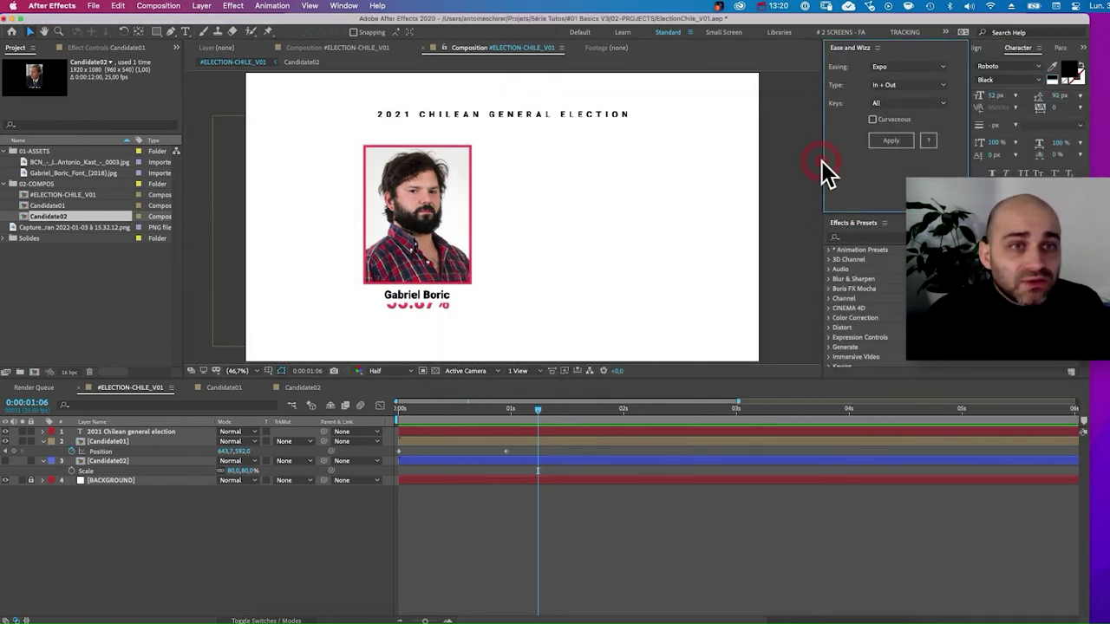
left_click_drag(822, 162, 781, 164)
left_click(963, 157)
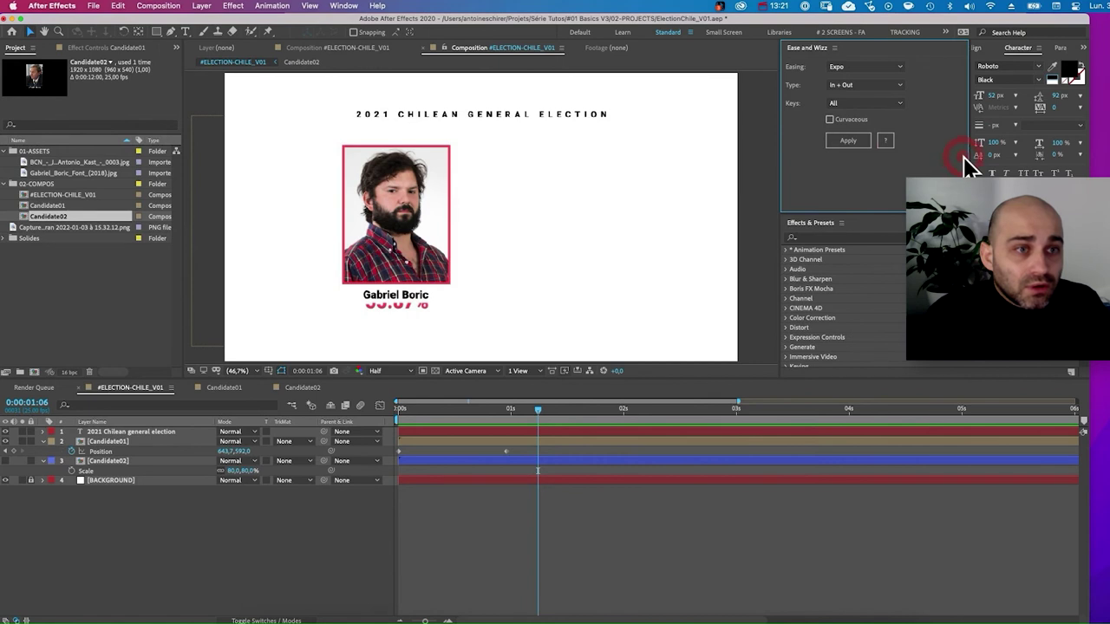
left_click_drag(968, 164, 926, 161)
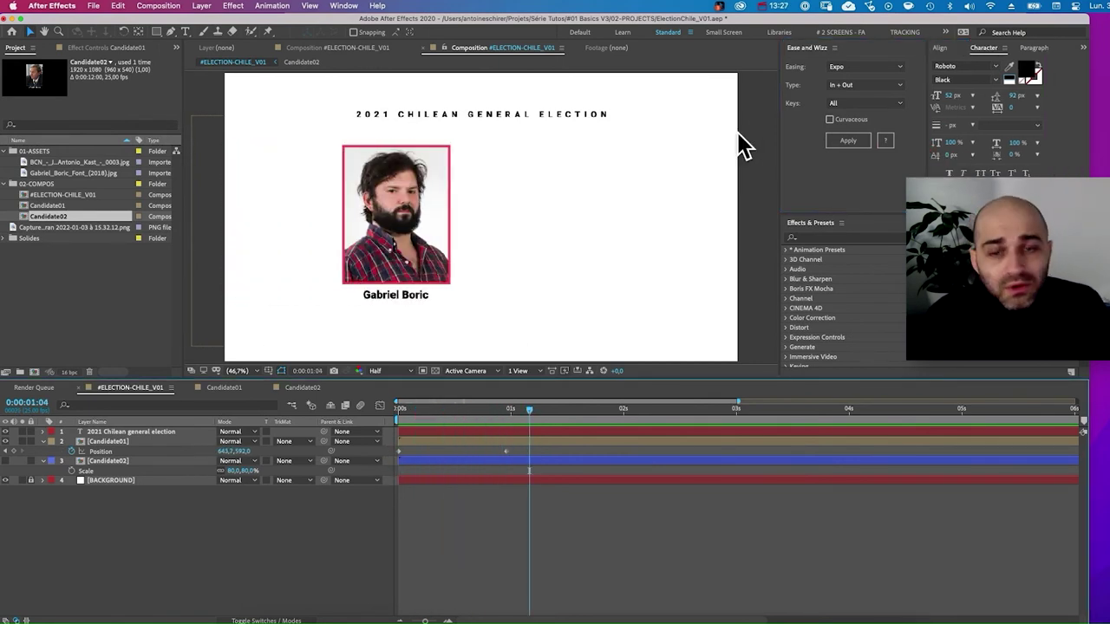
Apply the Ease and Wizz easing Expo, In + Out, on all keys to both of Candidate01's Position keyframes.
key("space")
left_click_drag(520, 451, 385, 468)
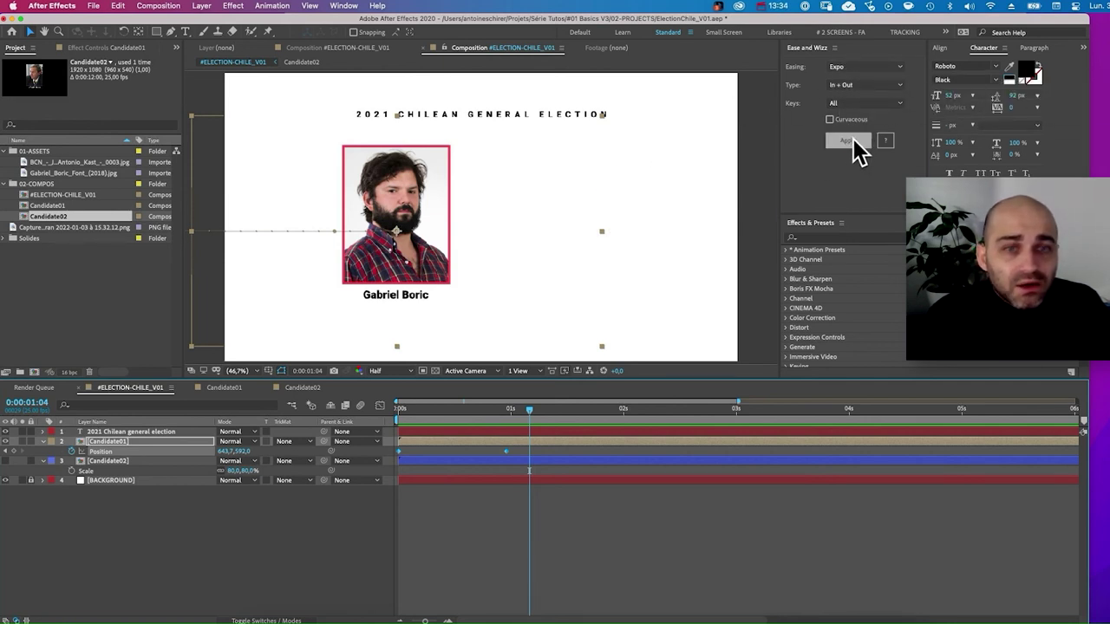
left_click(853, 141)
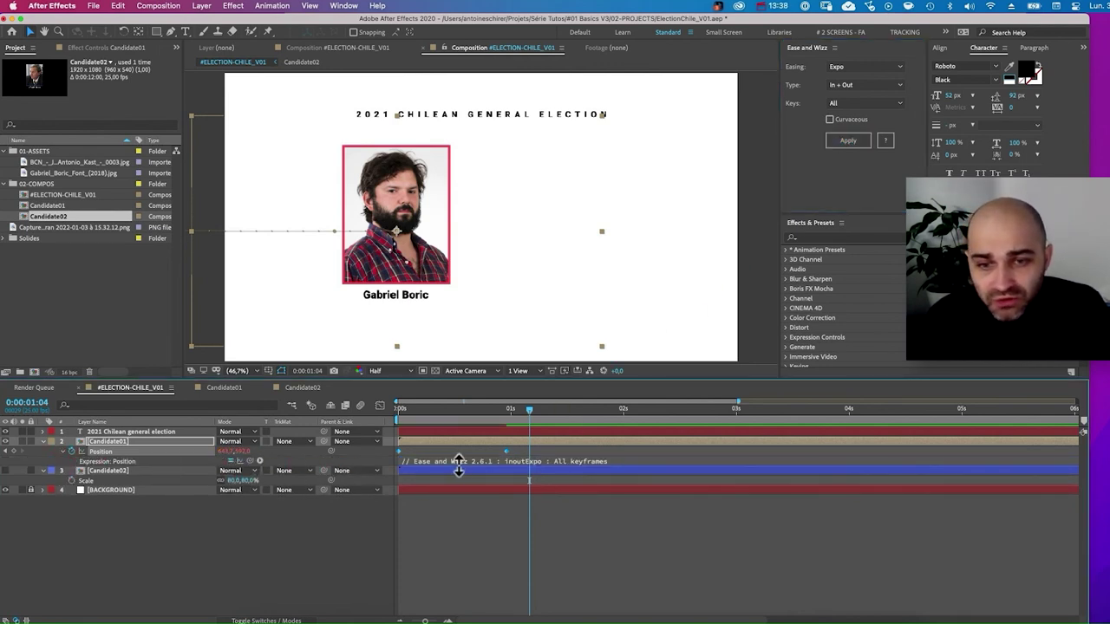
Collapse the Position expression on Candidate01 and preview its eased slide-in from the first frame.
left_click_drag(459, 465, 514, 579)
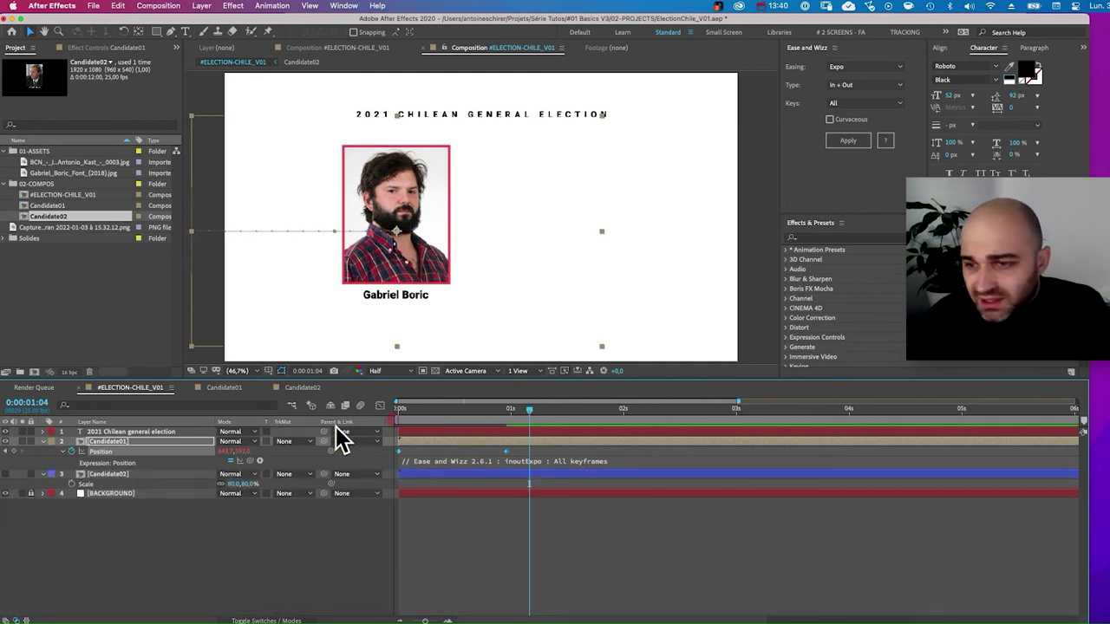
left_click(63, 452)
key("Home")
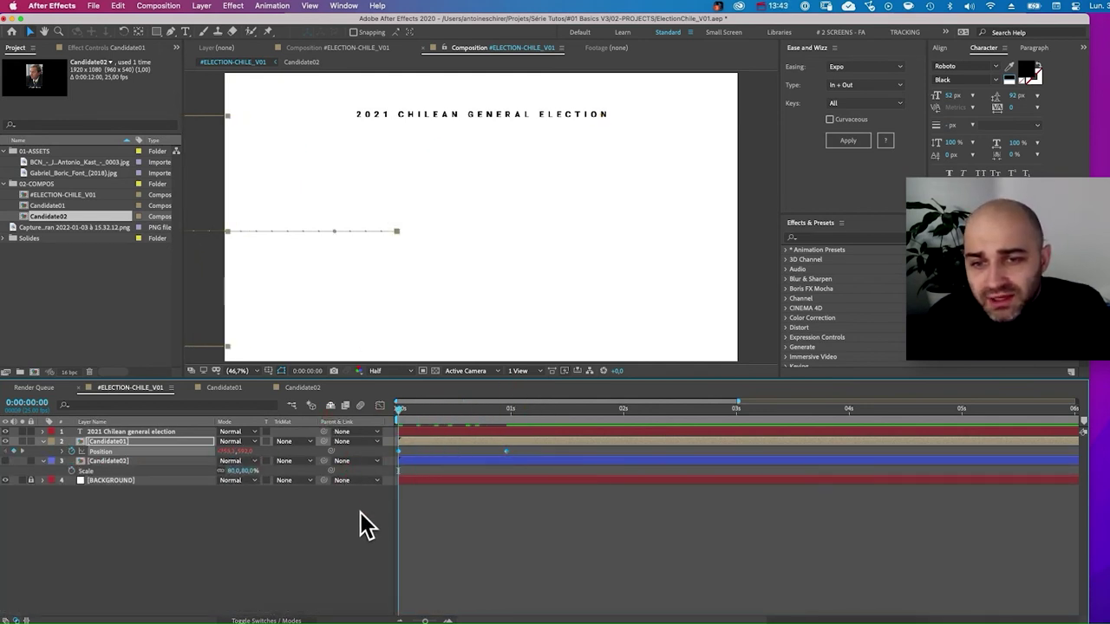
key("space")
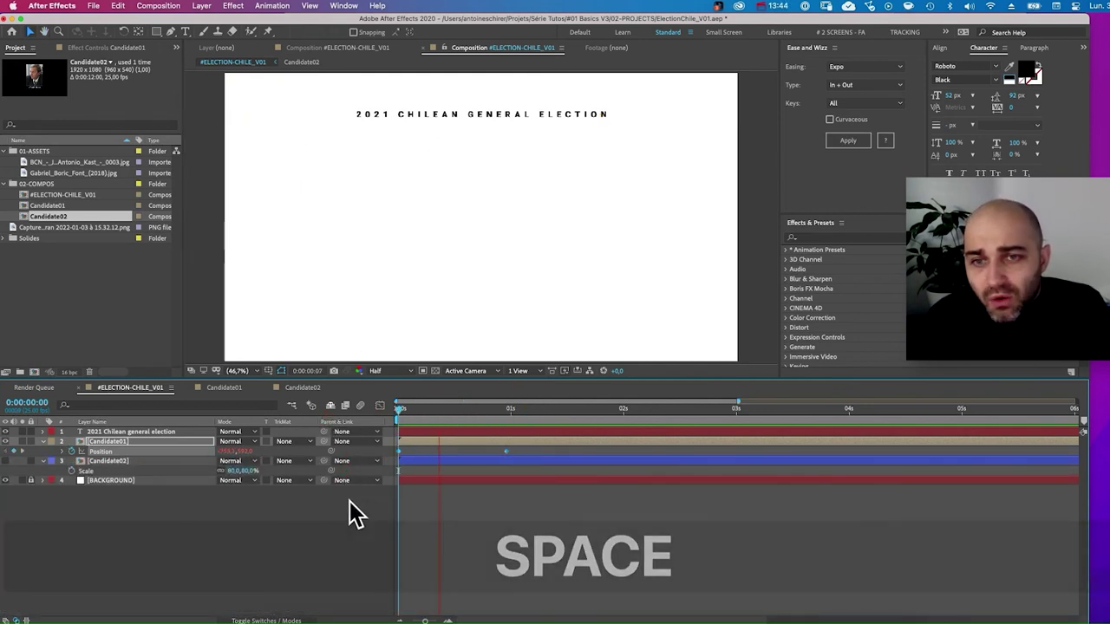
key("space")
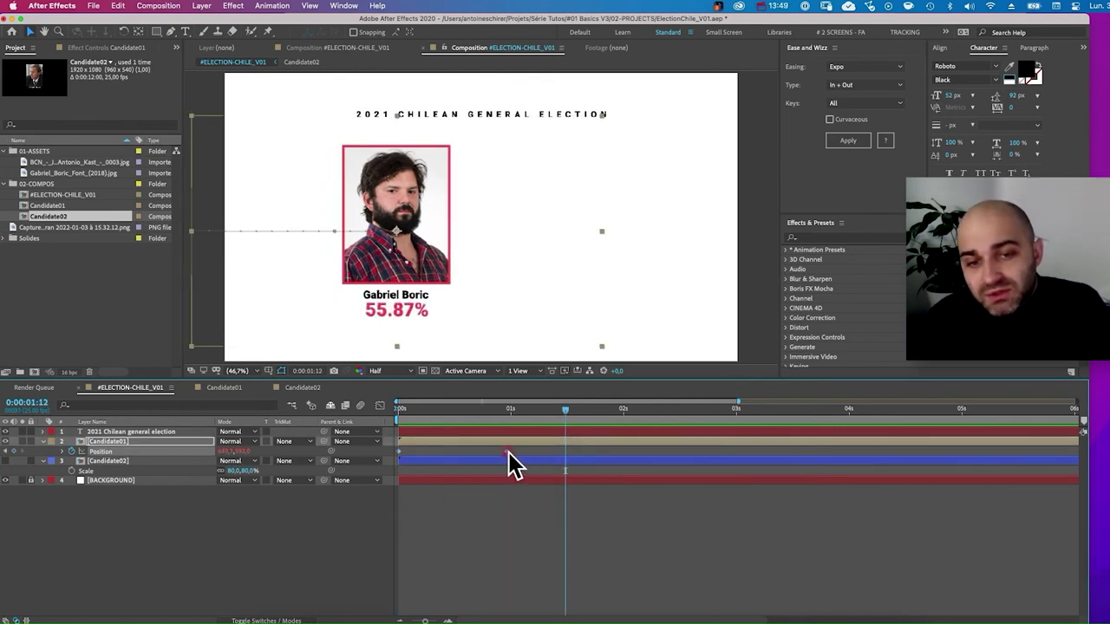
Move Candidate01's final Position keyframe to 0:00:01:24 and preview the slower slide-in.
left_click_drag(508, 451, 618, 452)
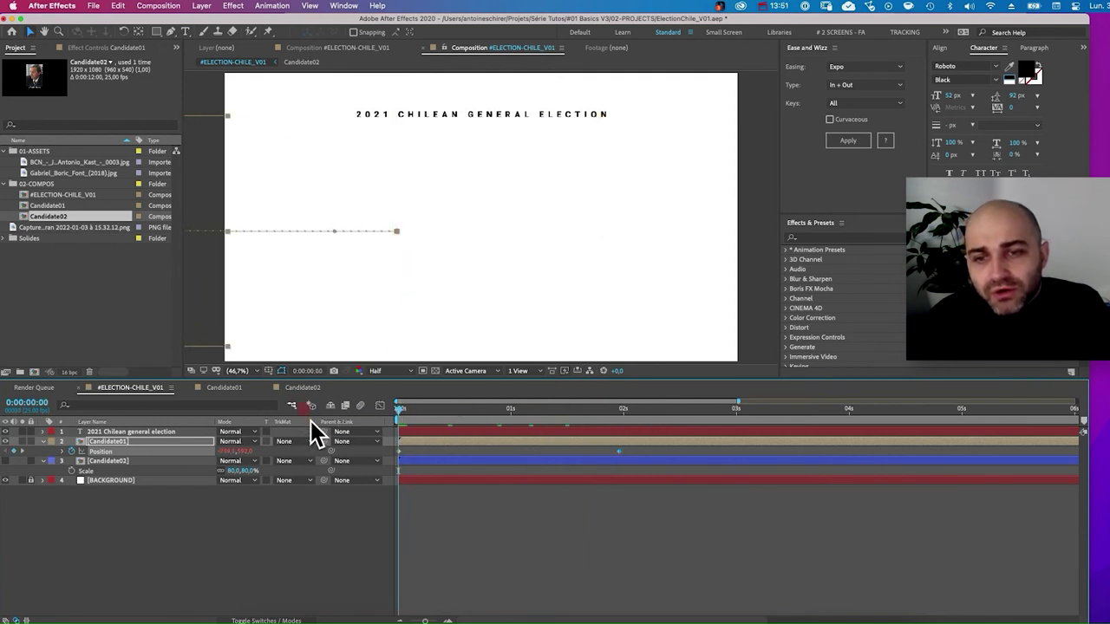
key("space")
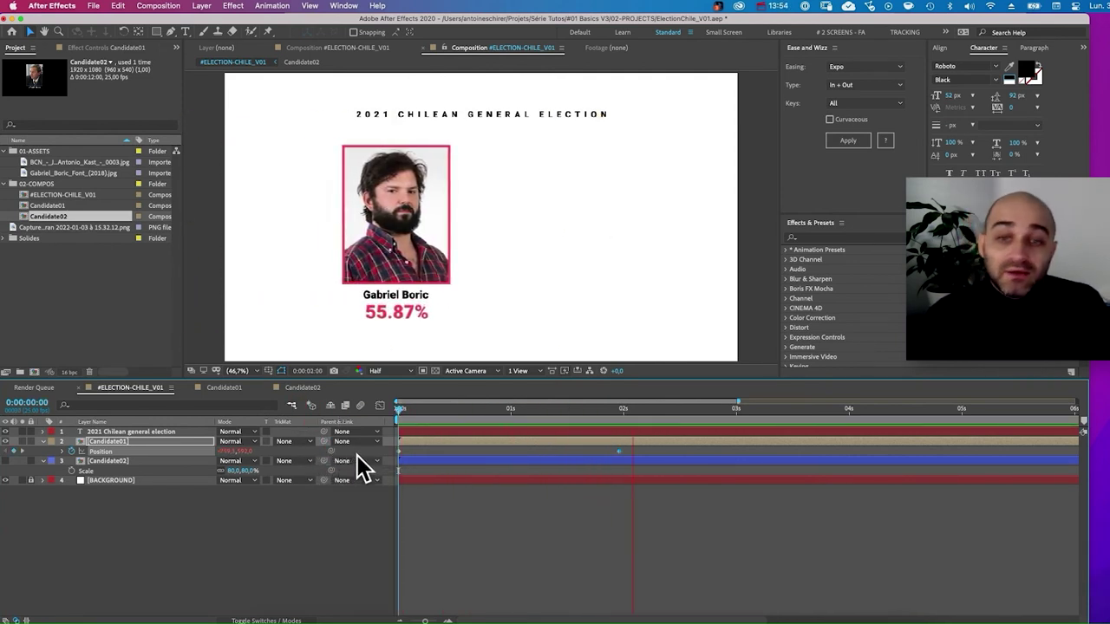
key("space")
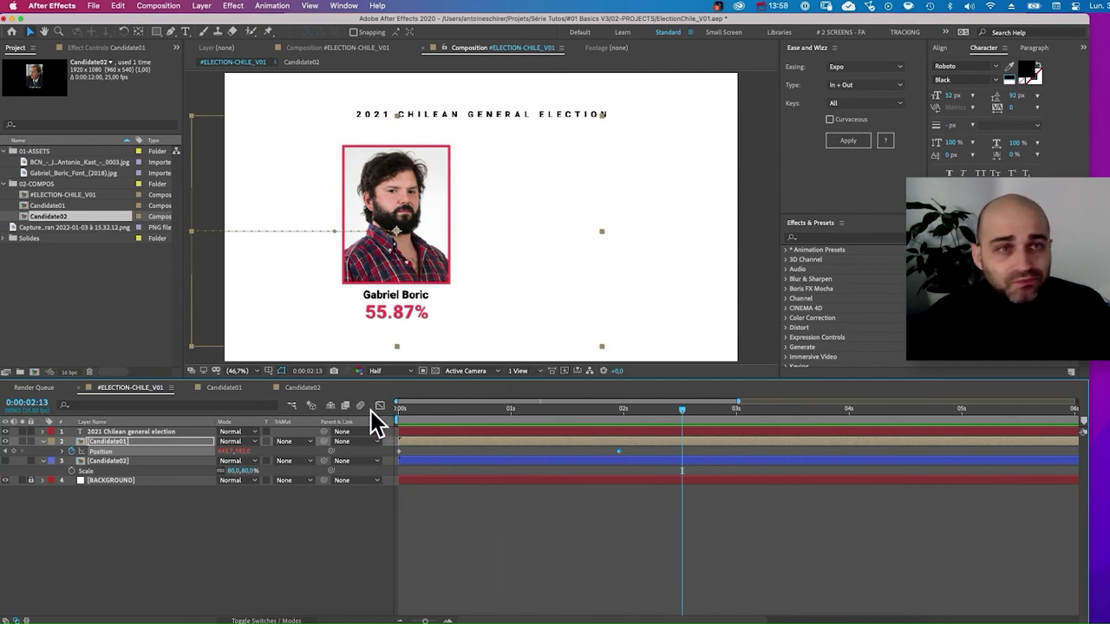
Apply the Ease and Wizz easing Elastic, type Out, on all keys to Candidate01's Position keyframes and preview the motion.
left_click(842, 67)
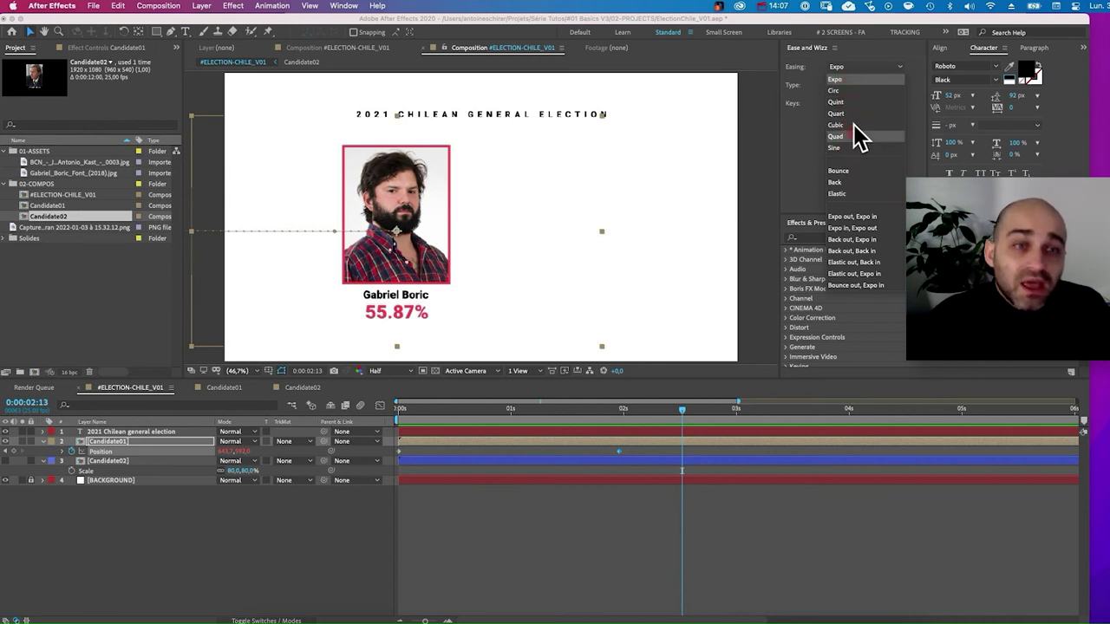
left_click(849, 194)
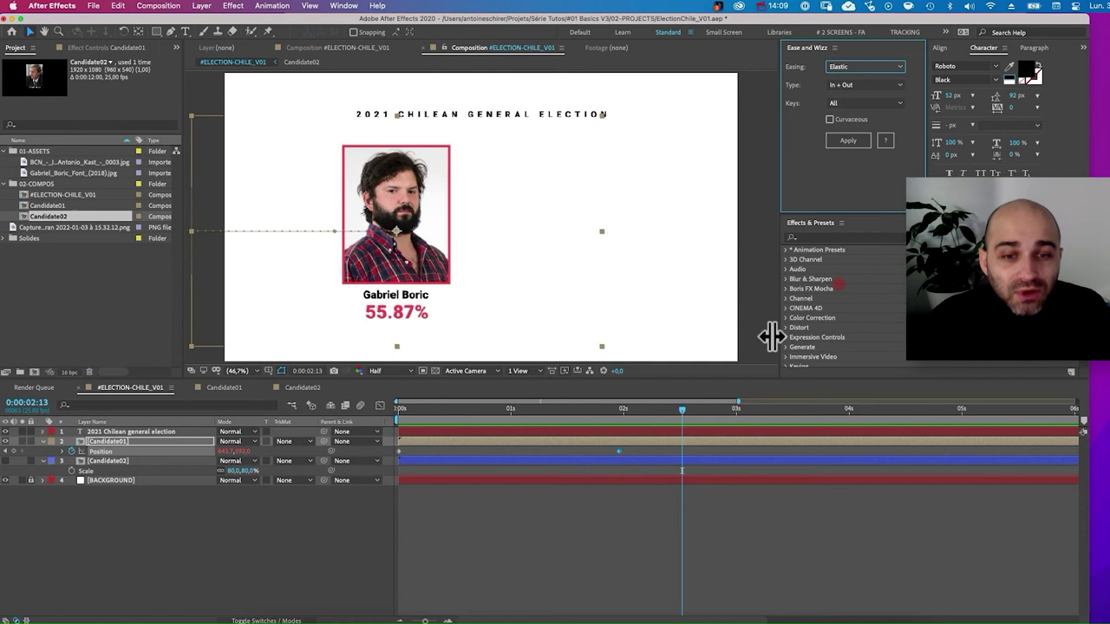
left_click(859, 89)
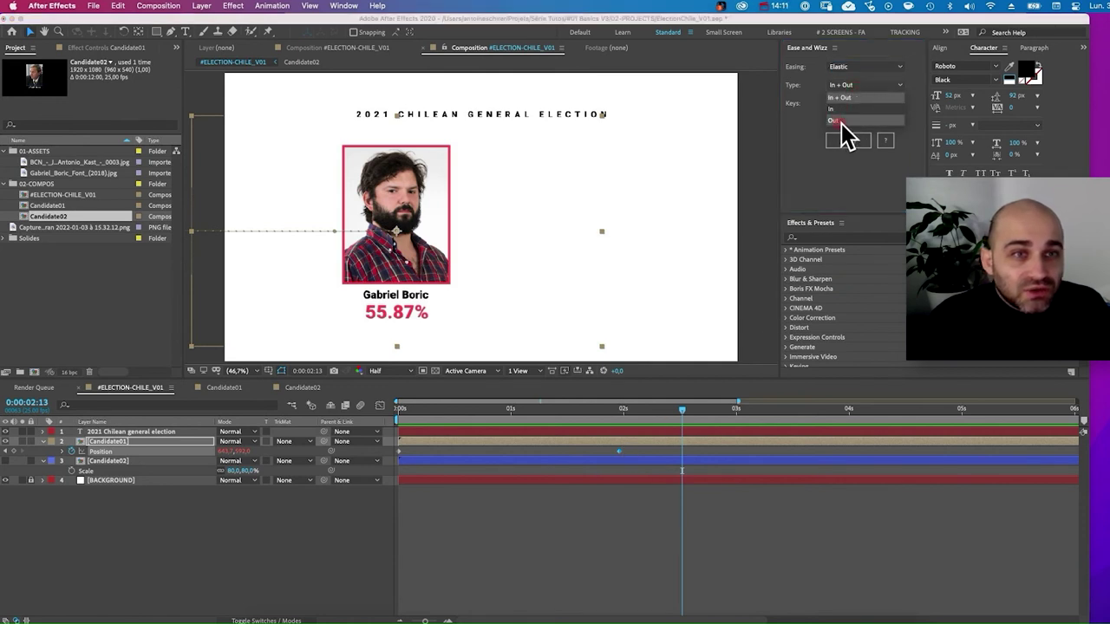
left_click(839, 122)
left_click(848, 140)
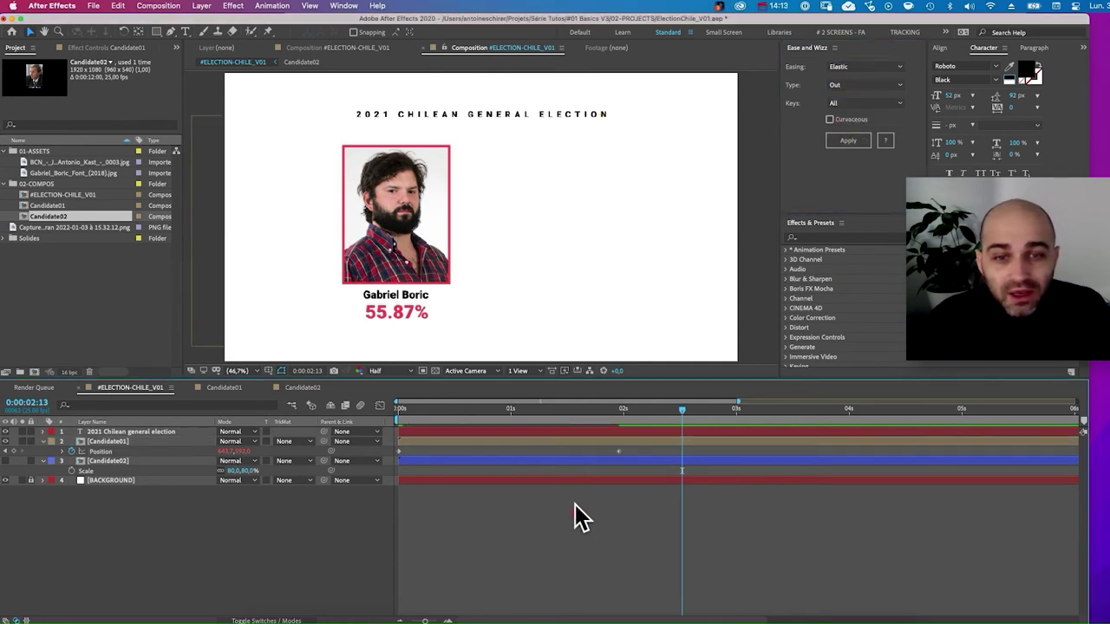
key("0")
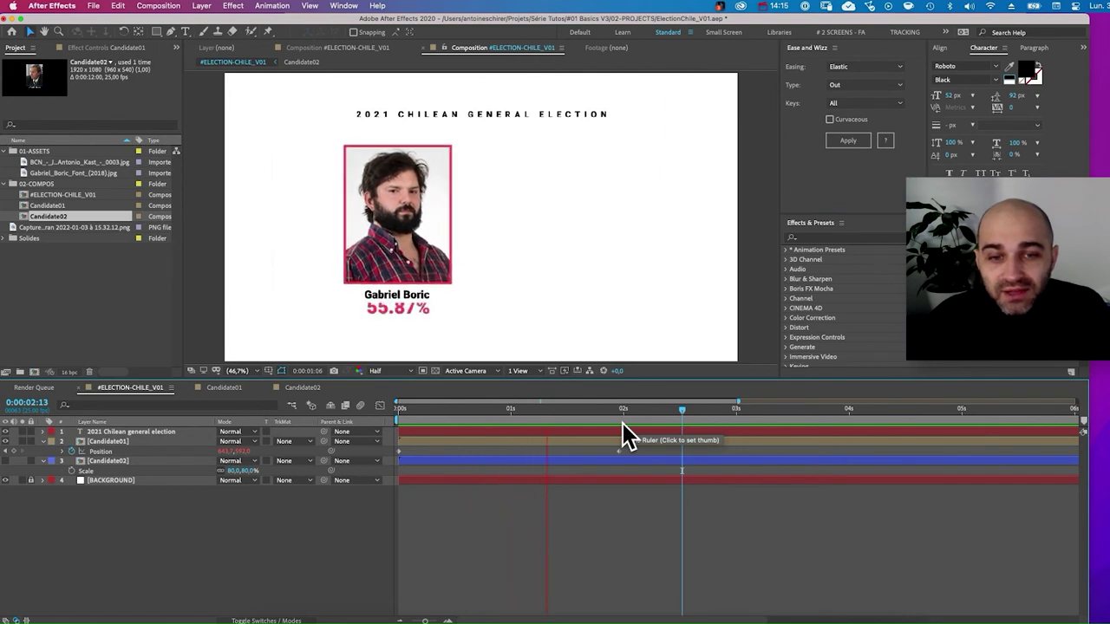
key("space")
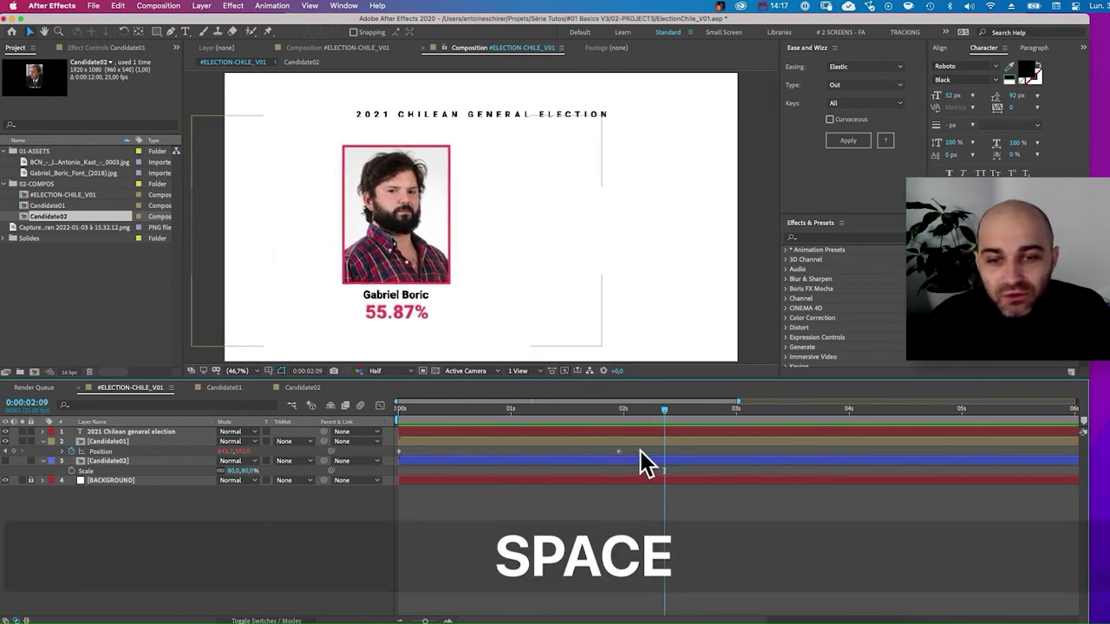
Try the Ease and Wizz easing Bounce, type Out, on Candidate01's Position keyframes and preview the motion.
left_click(640, 450)
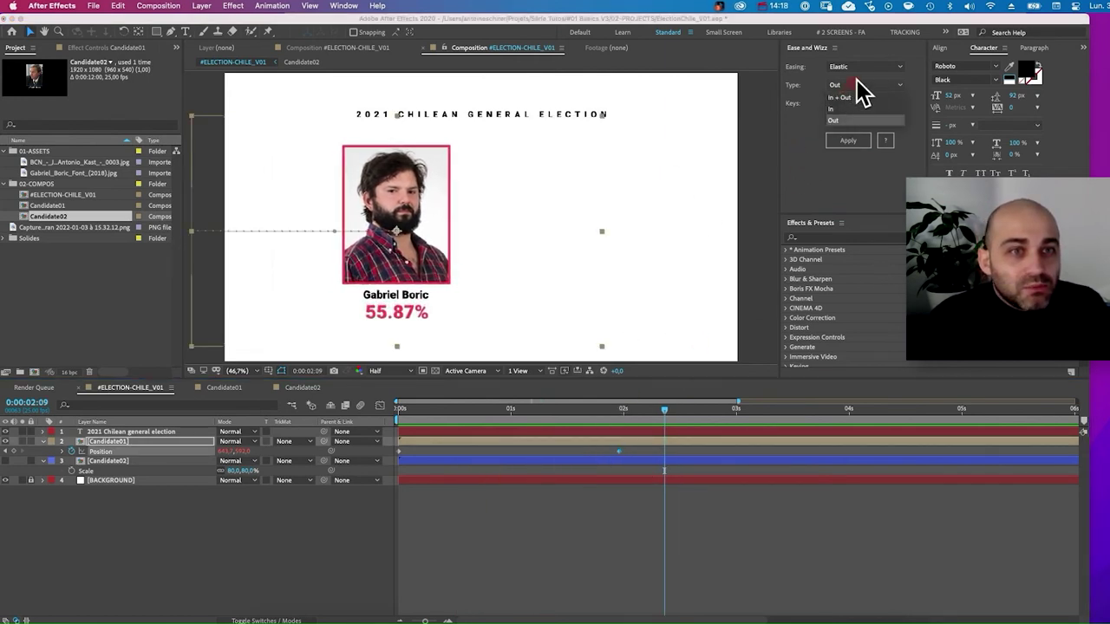
left_click(865, 67)
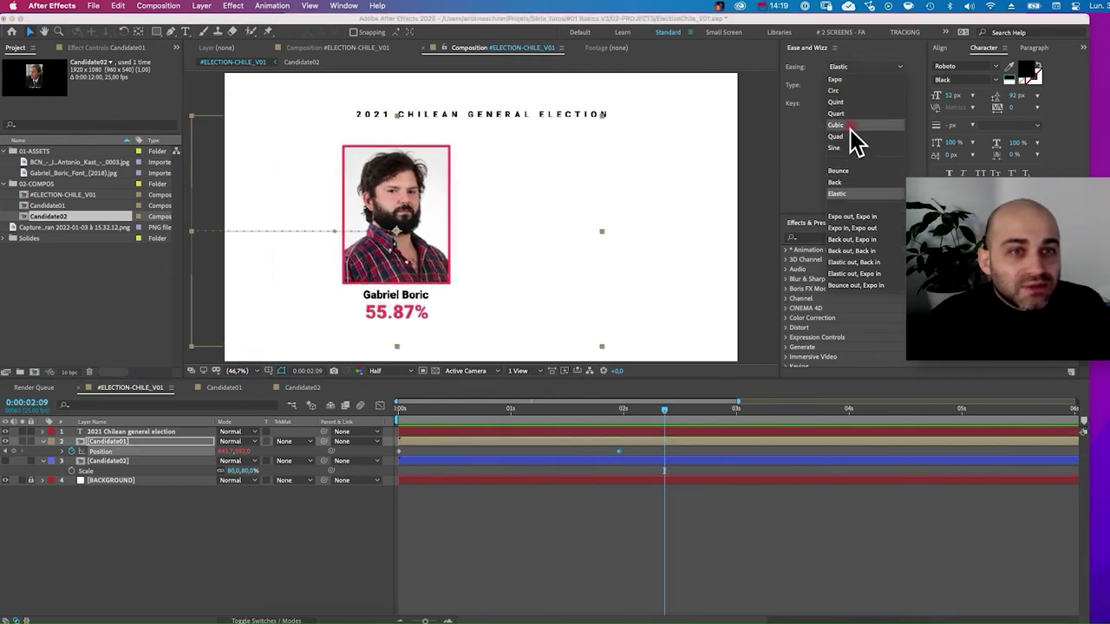
left_click(839, 172)
key("0")
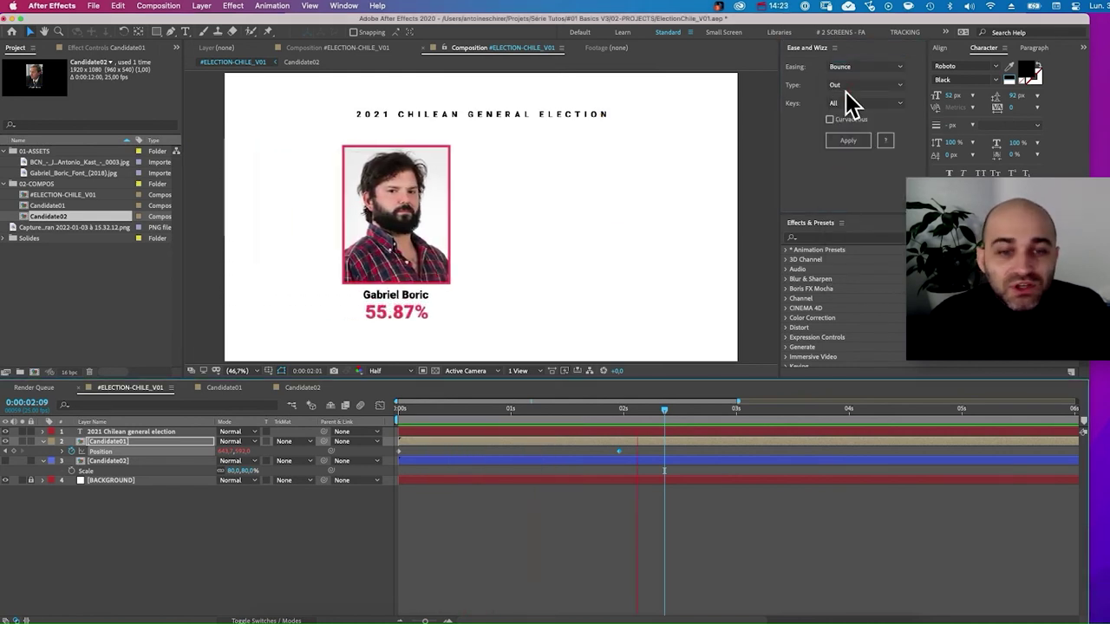
key("space")
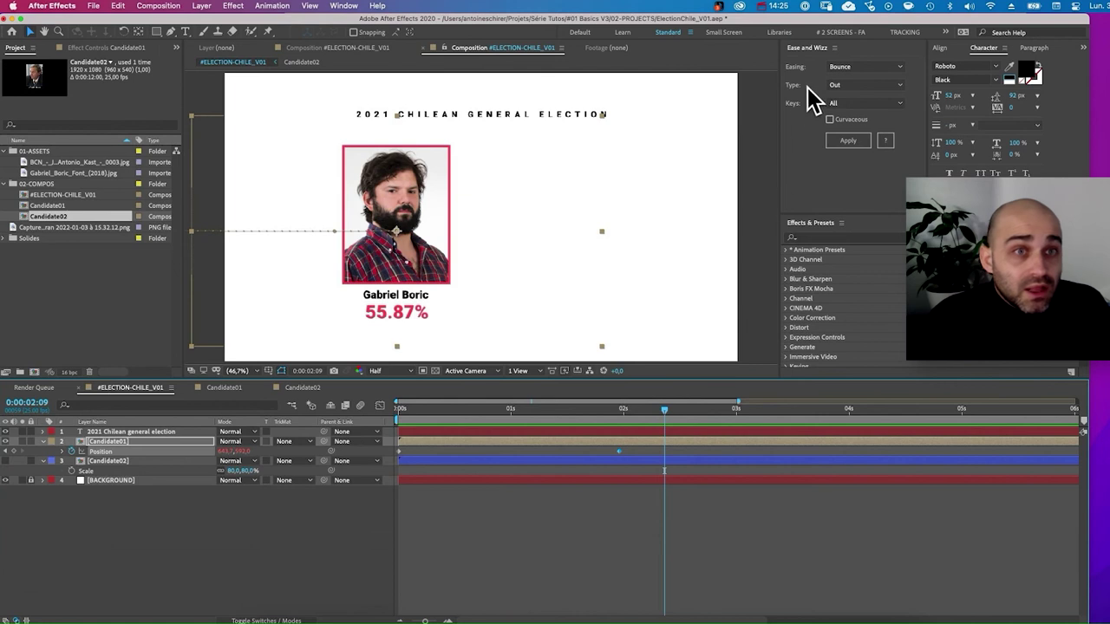
Reapply the Expo easing, type In + Out, on all keys to Candidate01's Position keyframes and preview the animation.
left_click(858, 67)
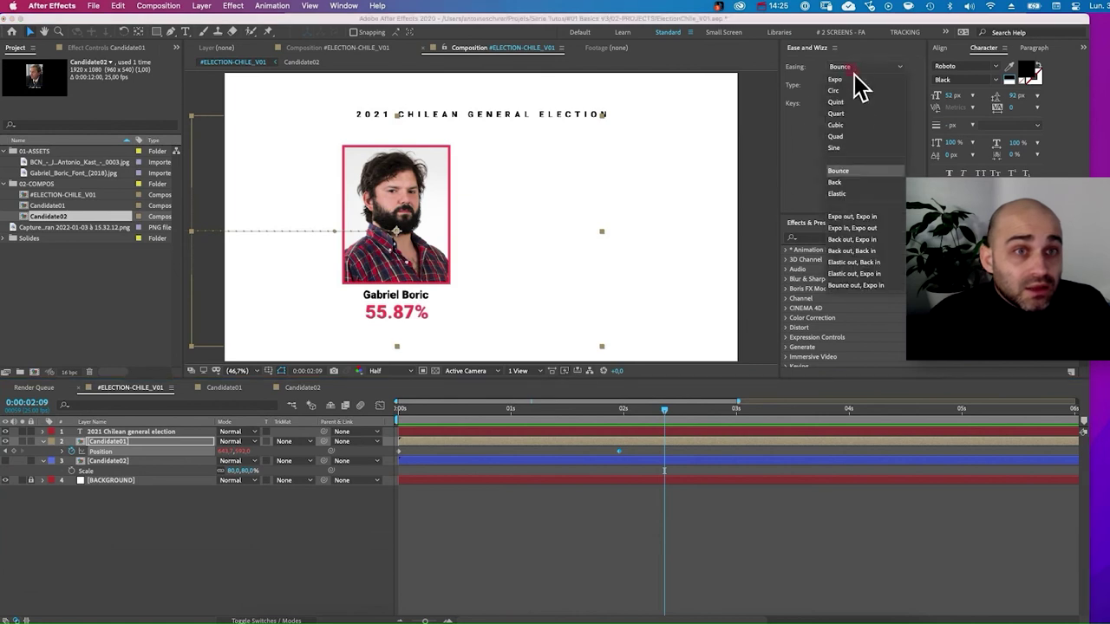
left_click(854, 80)
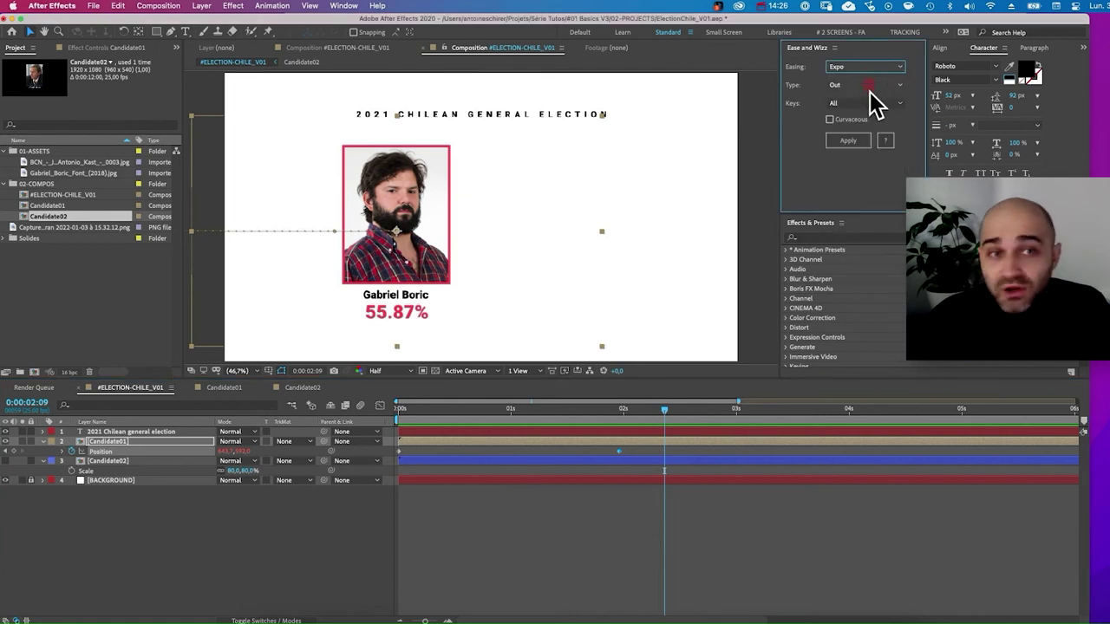
left_click(848, 141)
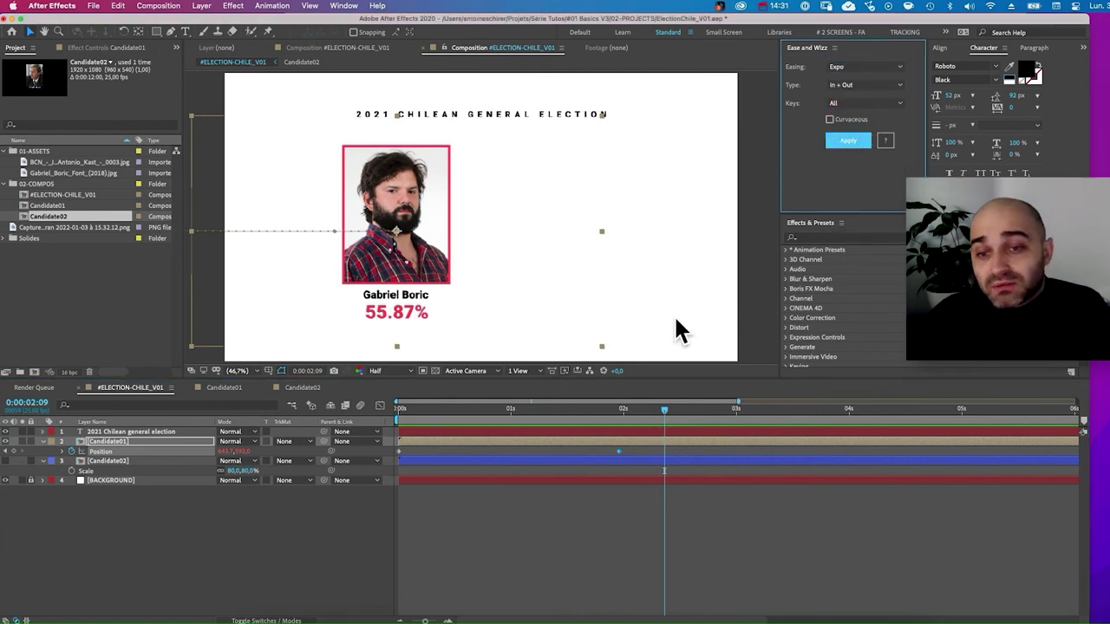
key("0")
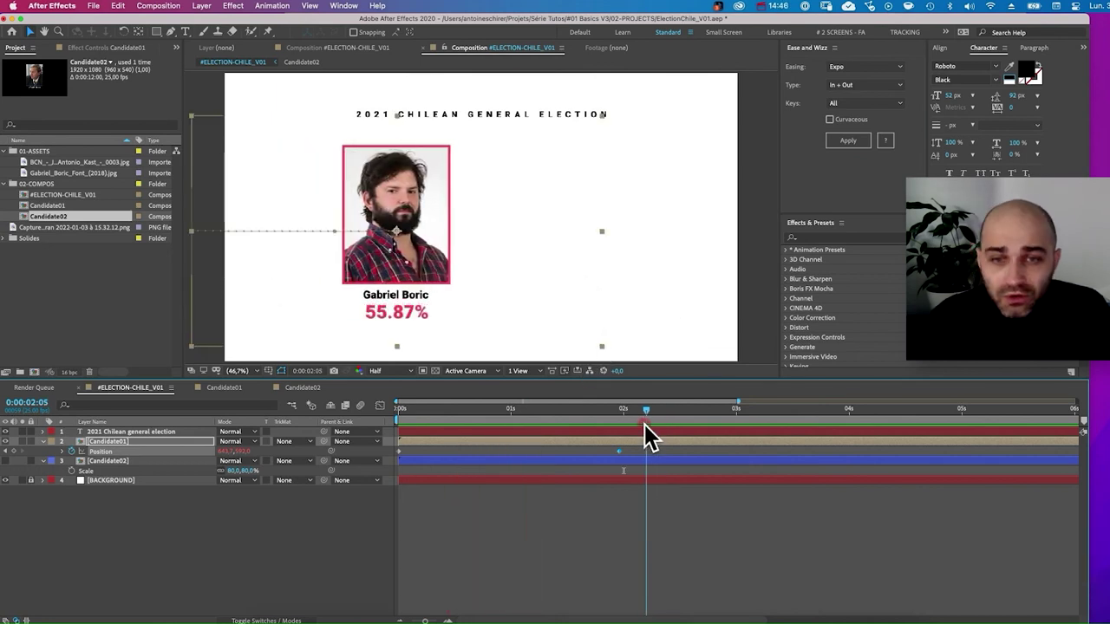
left_click(624, 529)
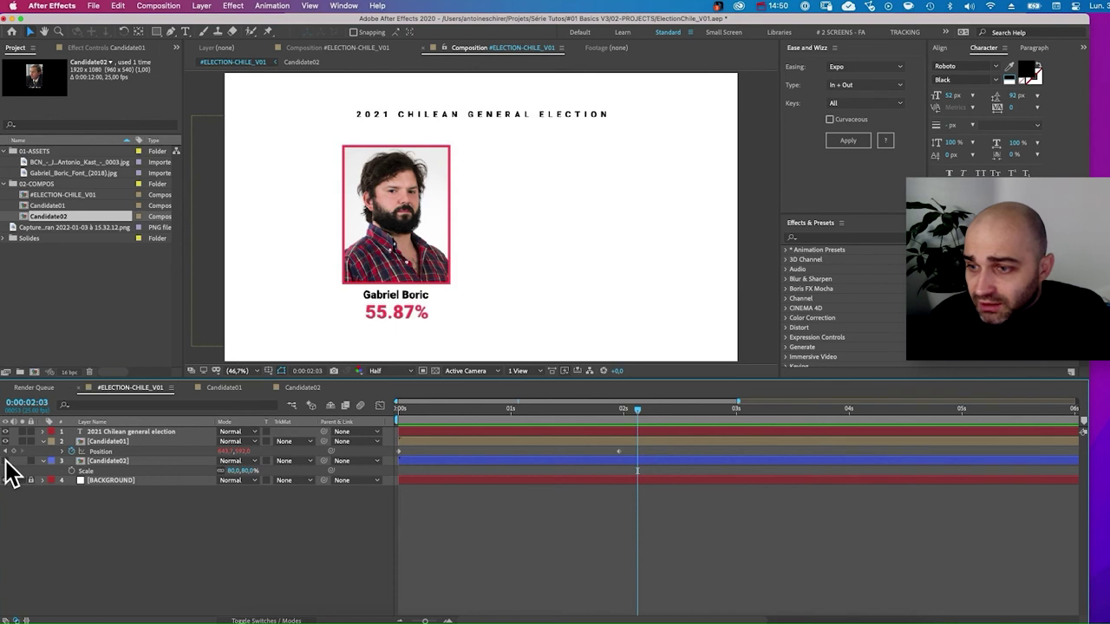
Make the Candidate02 layer visible and set a Position keyframe for it at 0:00:01:24, aligned with Candidate01's final keyframe.
left_click(5, 460)
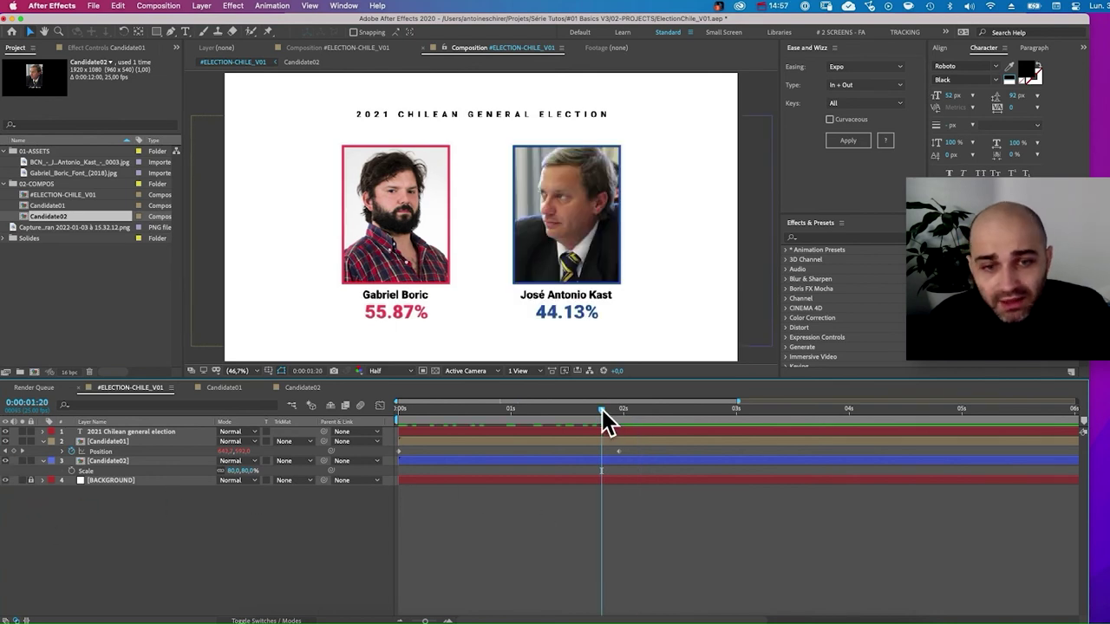
left_click_drag(594, 408, 617, 406)
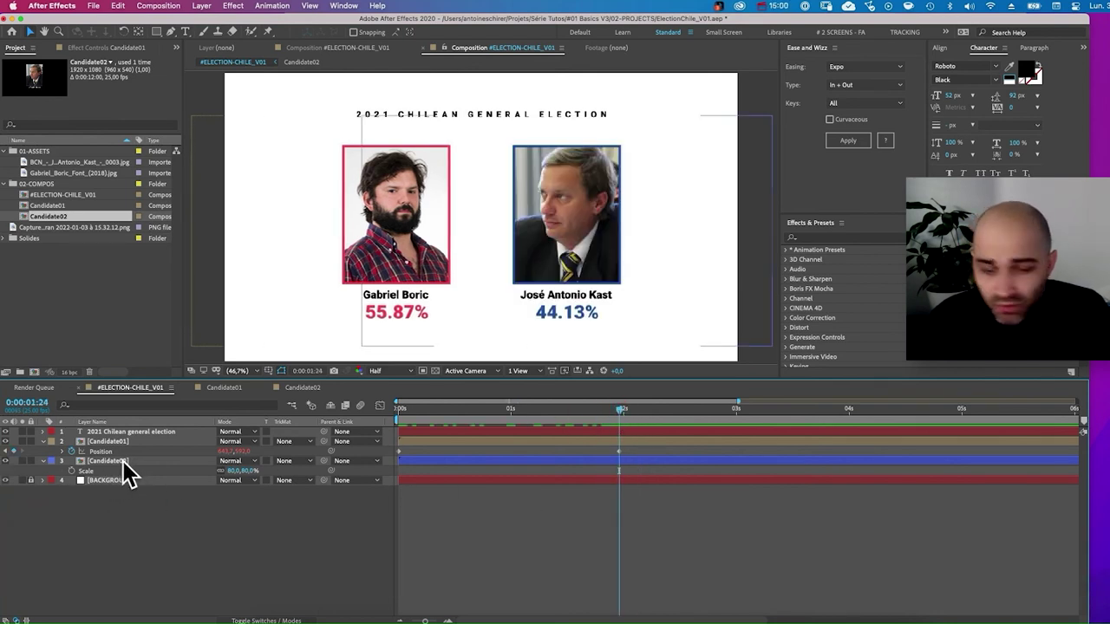
left_click(135, 461)
key("p")
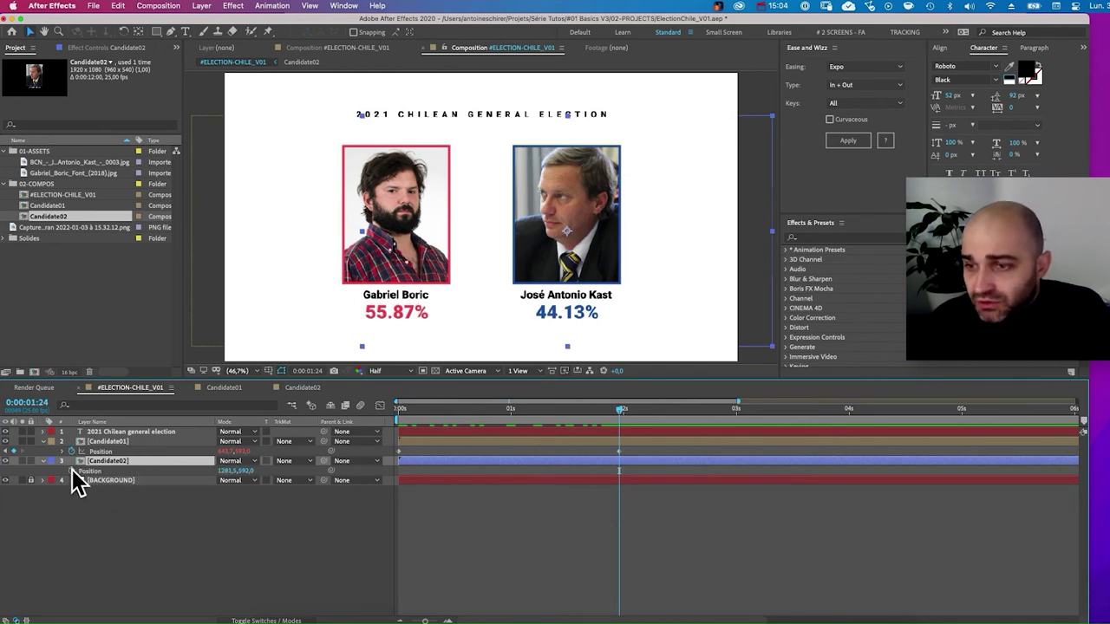
left_click(72, 470)
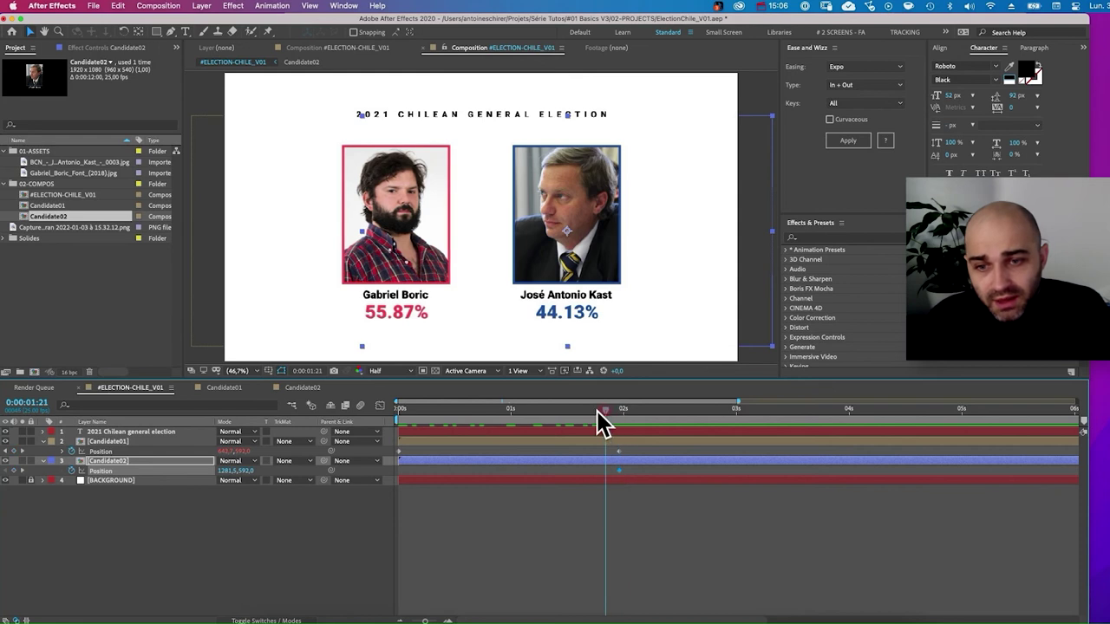
At the first frame, set Candidate02's X position to about 2688 so its card starts outside the frame on the right.
key("Home")
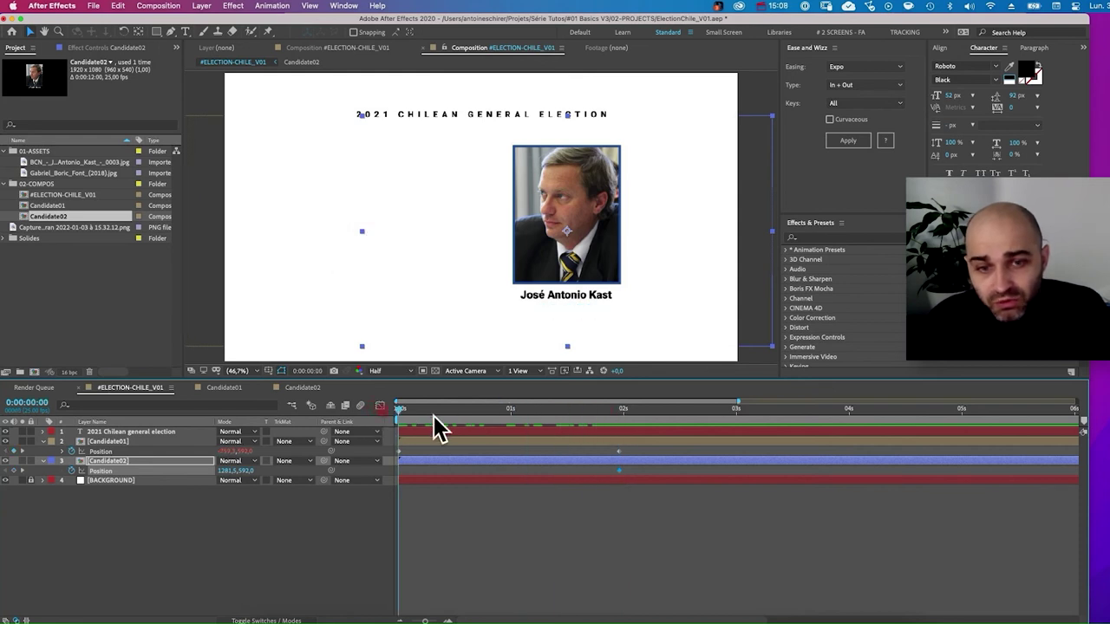
left_click_drag(433, 415, 422, 447)
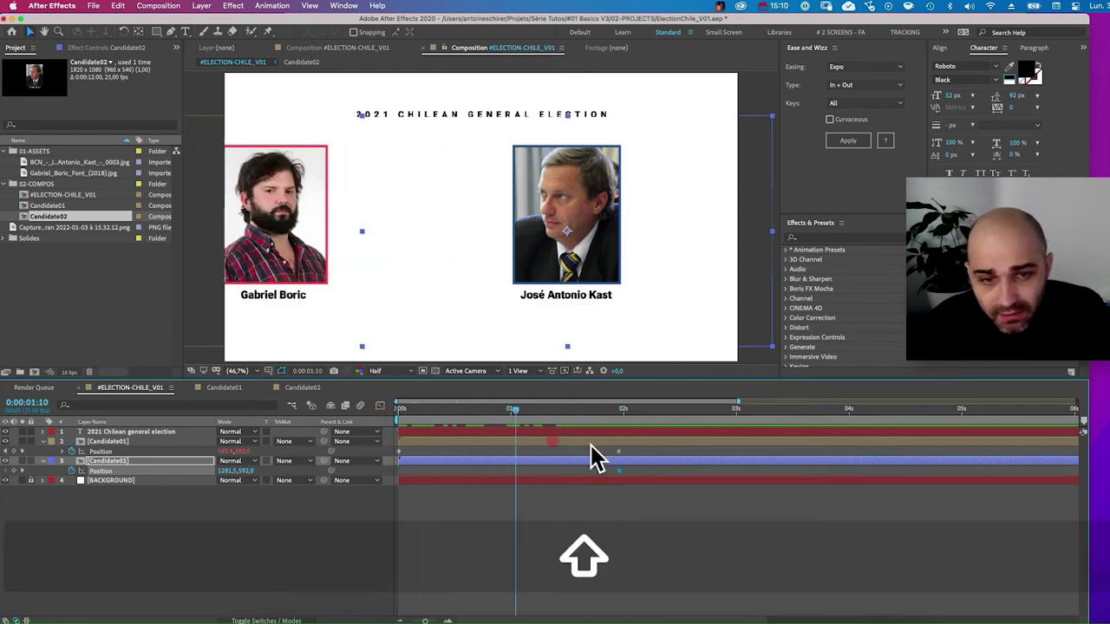
left_click_drag(589, 456, 636, 466)
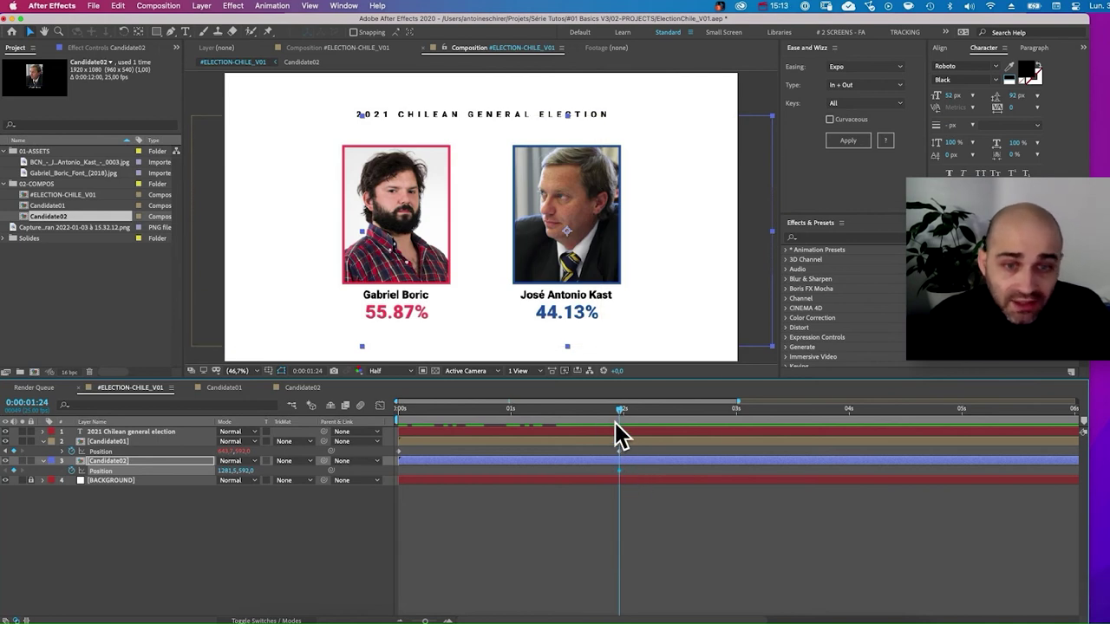
mouse_move(615, 422)
left_mouse_down()
mouse_move(579, 412)
mouse_move(596, 423)
left_mouse_up()
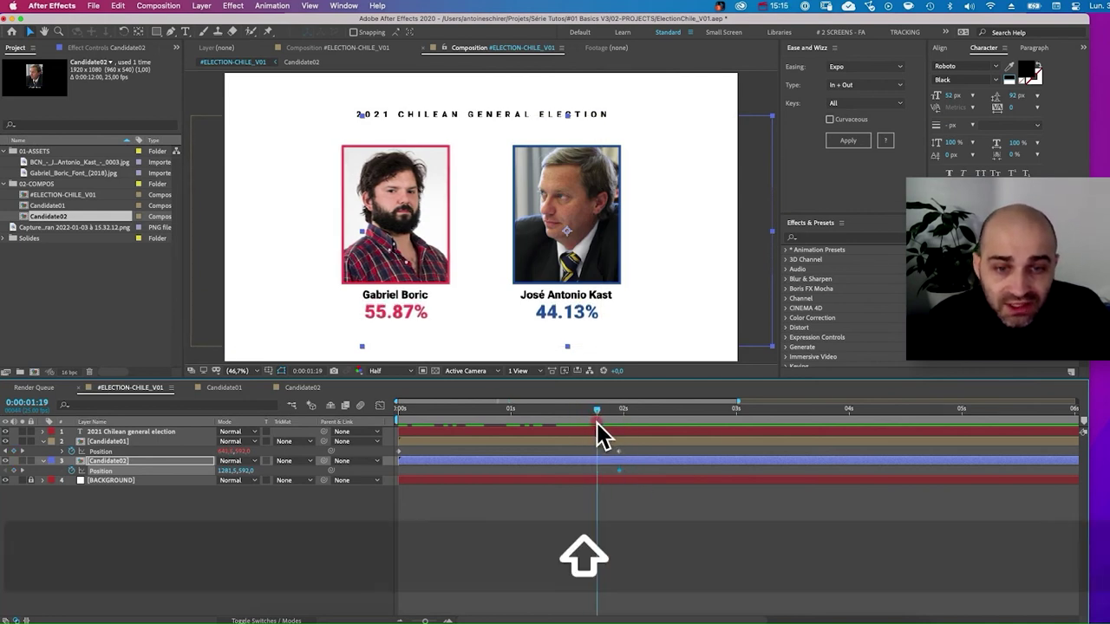
left_click_drag(597, 434, 441, 417)
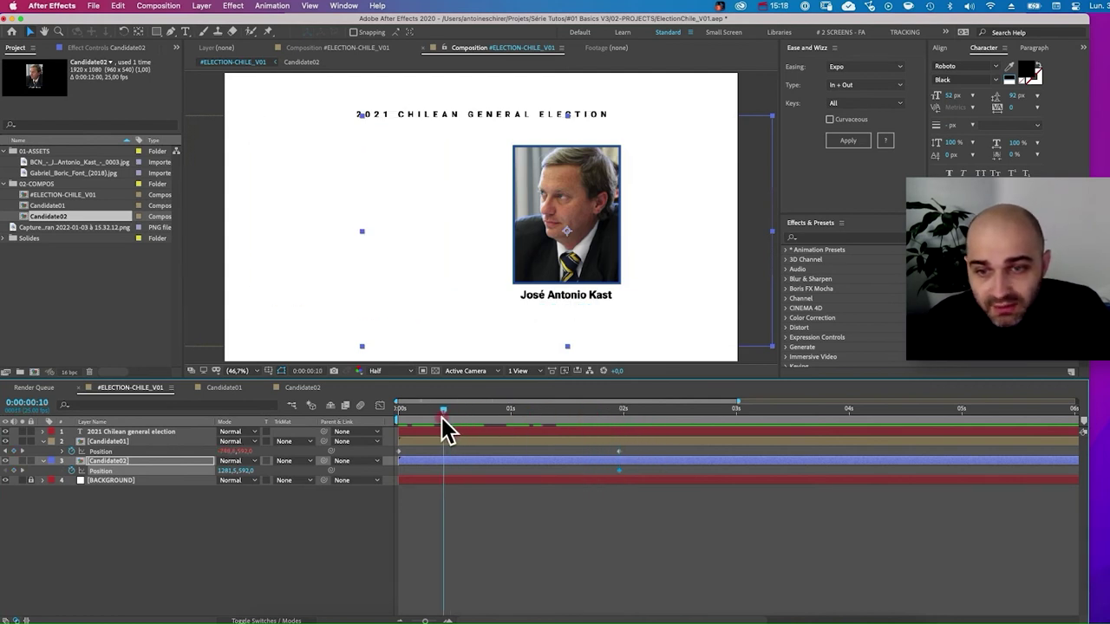
left_click_drag(224, 471, 920, 365)
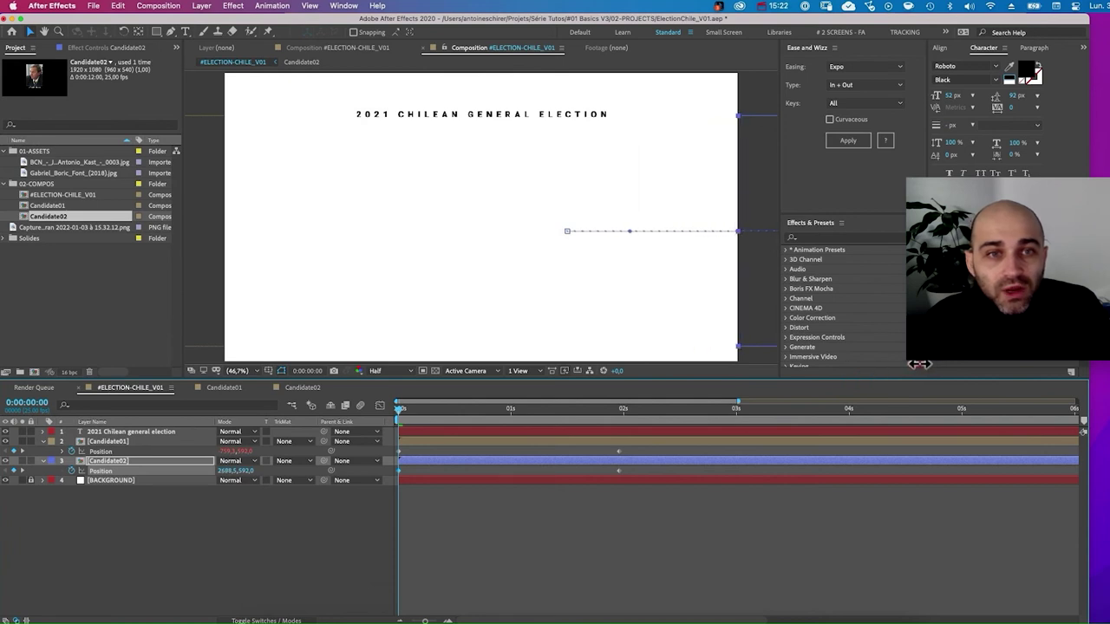
Apply the Expo, In + Out easing on all keys to both of Candidate02's Position keyframes and preview the two cards sliding in.
left_click_drag(641, 483, 394, 494)
left_click(849, 142)
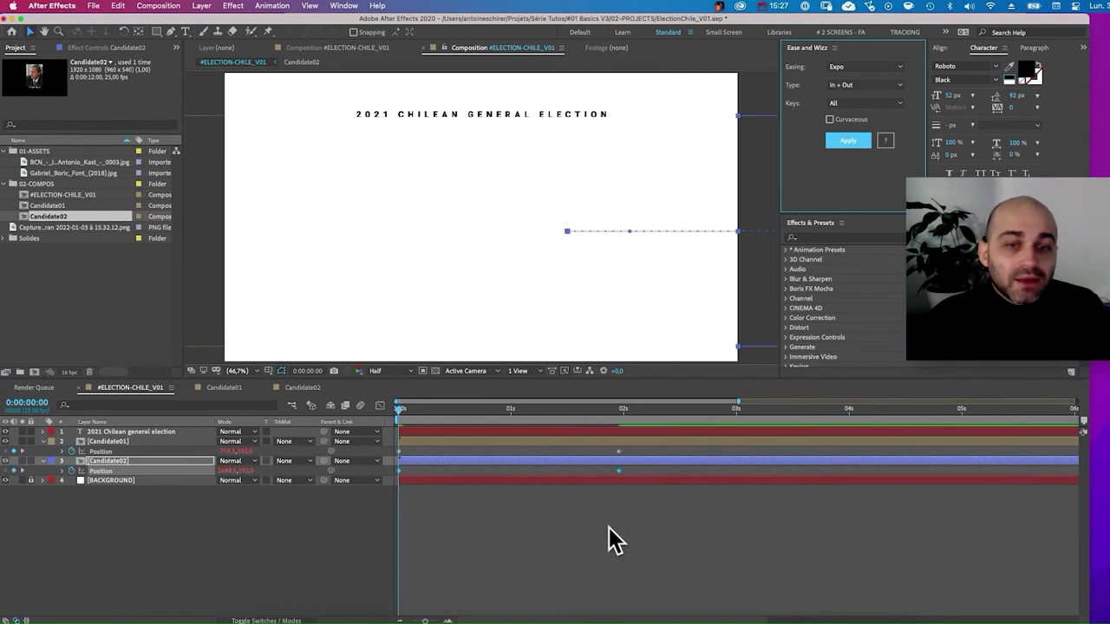
left_click(607, 540)
key("KP_0")
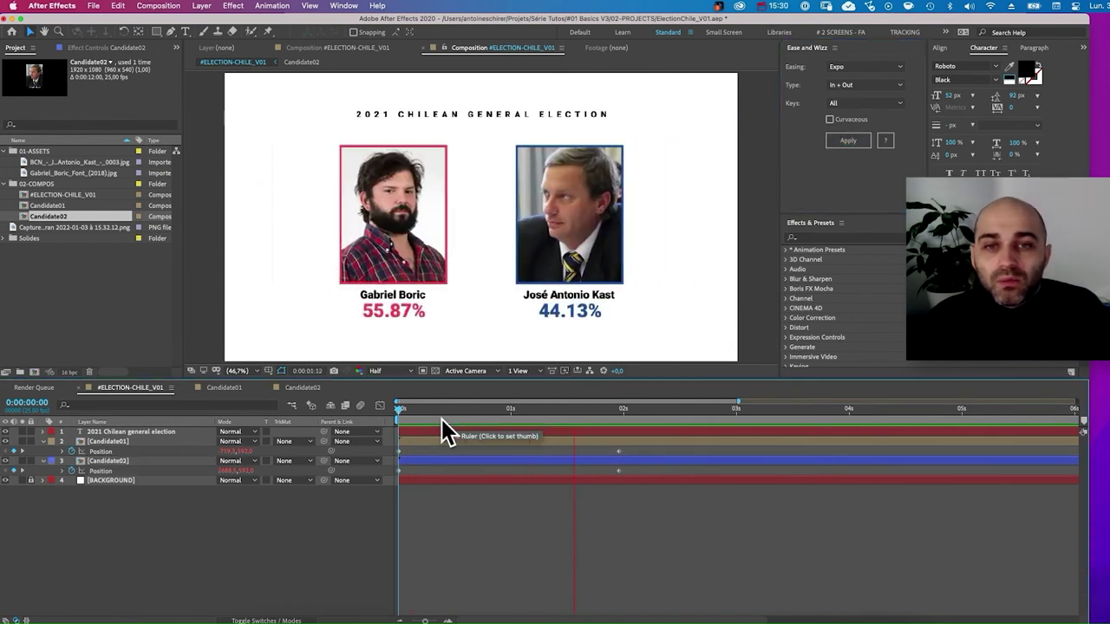
key("space")
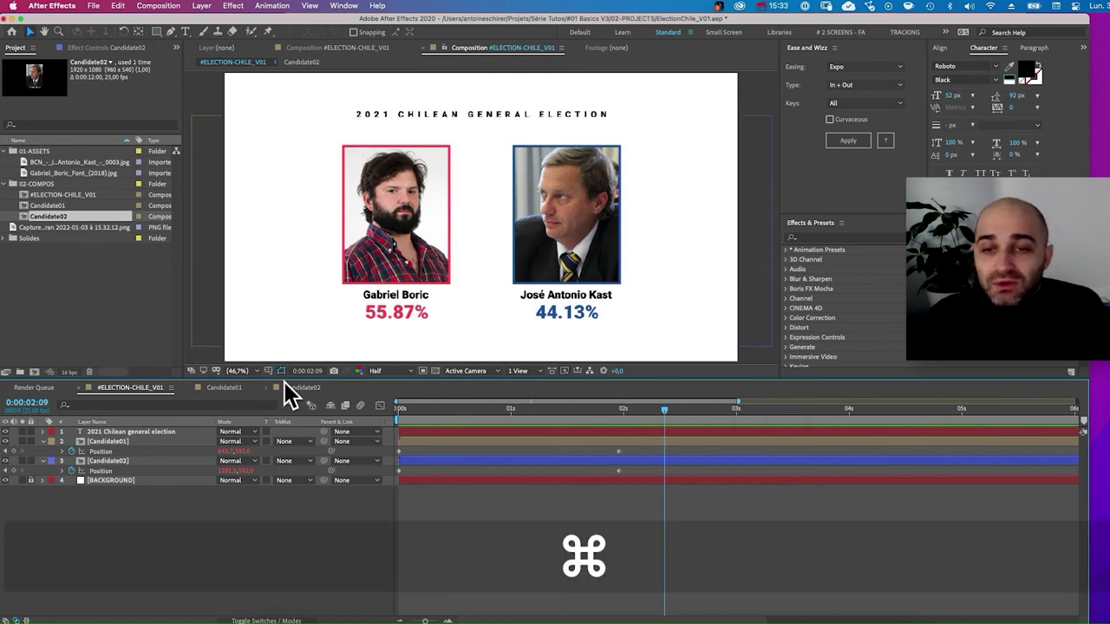
Switch to QuickTime Player, review the cards' staggered entrance in the reference video, and return to After Effects.
key("super+Tab")
left_click(432, 331)
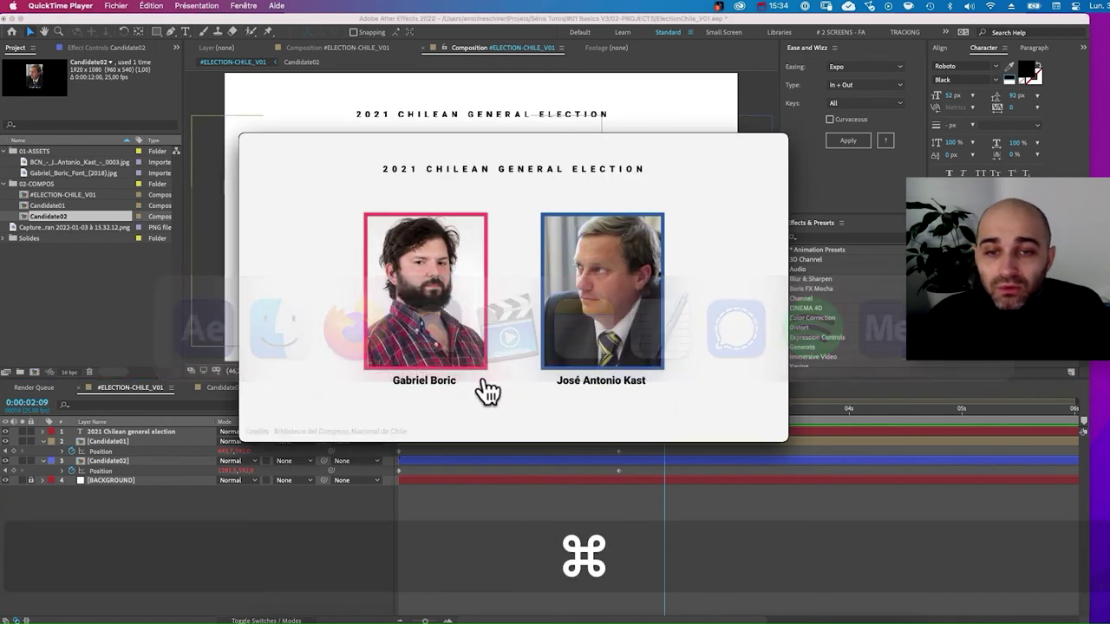
left_click_drag(596, 192, 570, 190)
key("space")
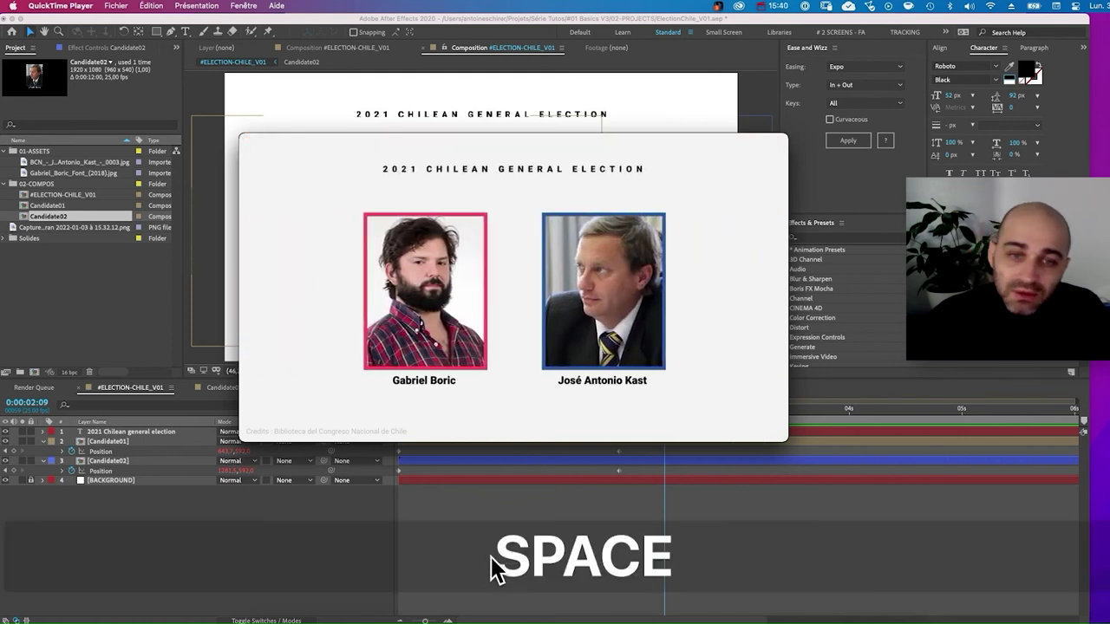
key("super+Tab")
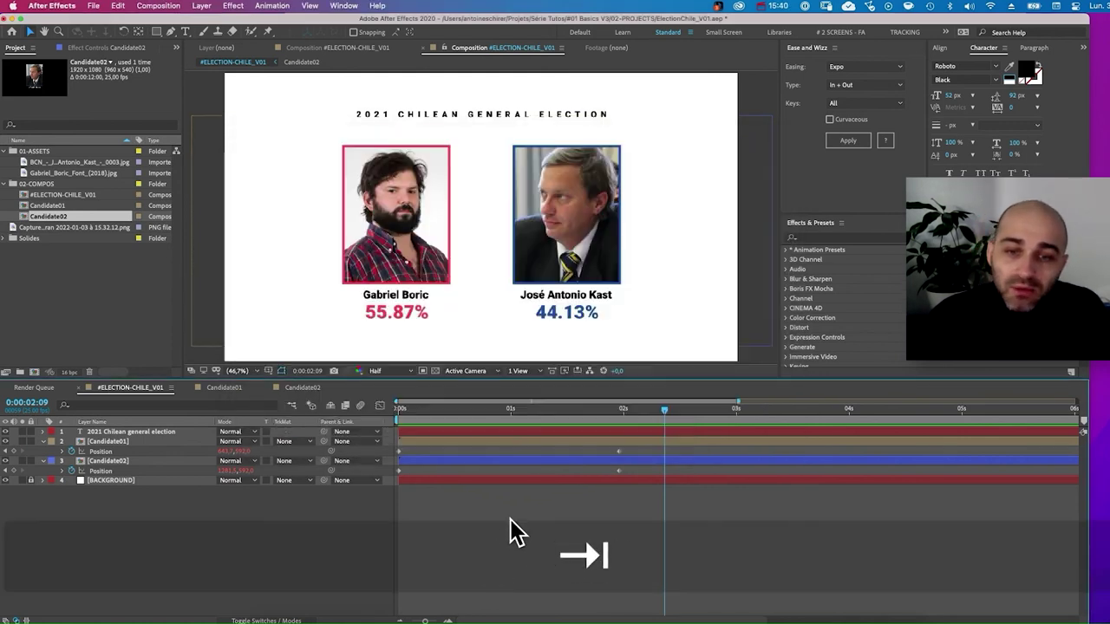
Shift both of Candidate02's Position keyframes later so they start at 0:00:00:05, and preview the offset between the two cards.
left_click_drag(640, 469, 422, 488)
key("KP_0")
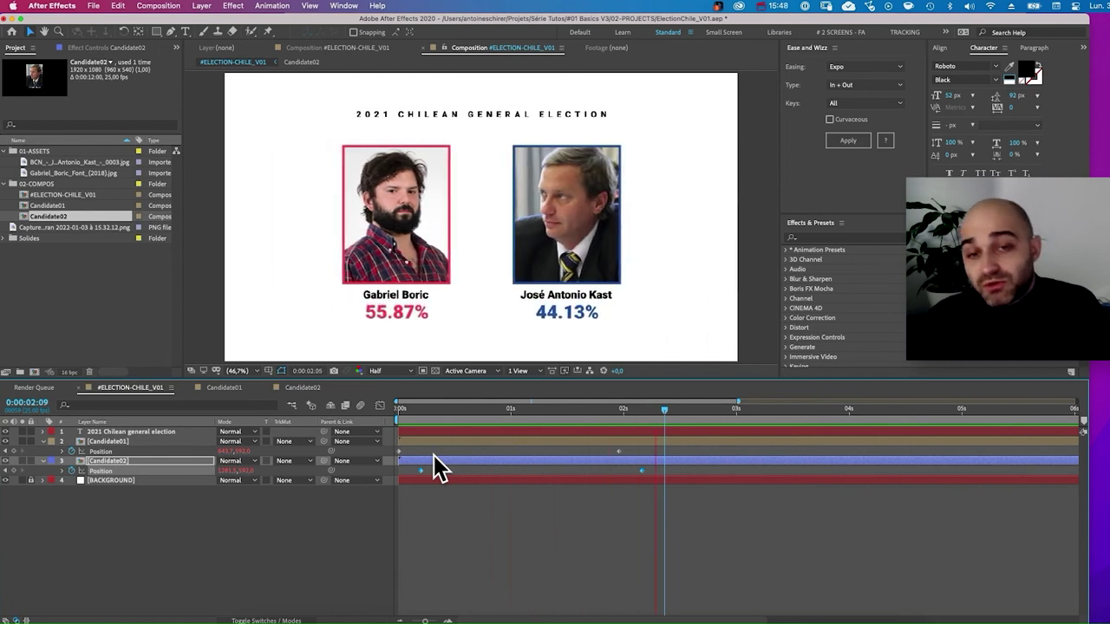
left_click(652, 411)
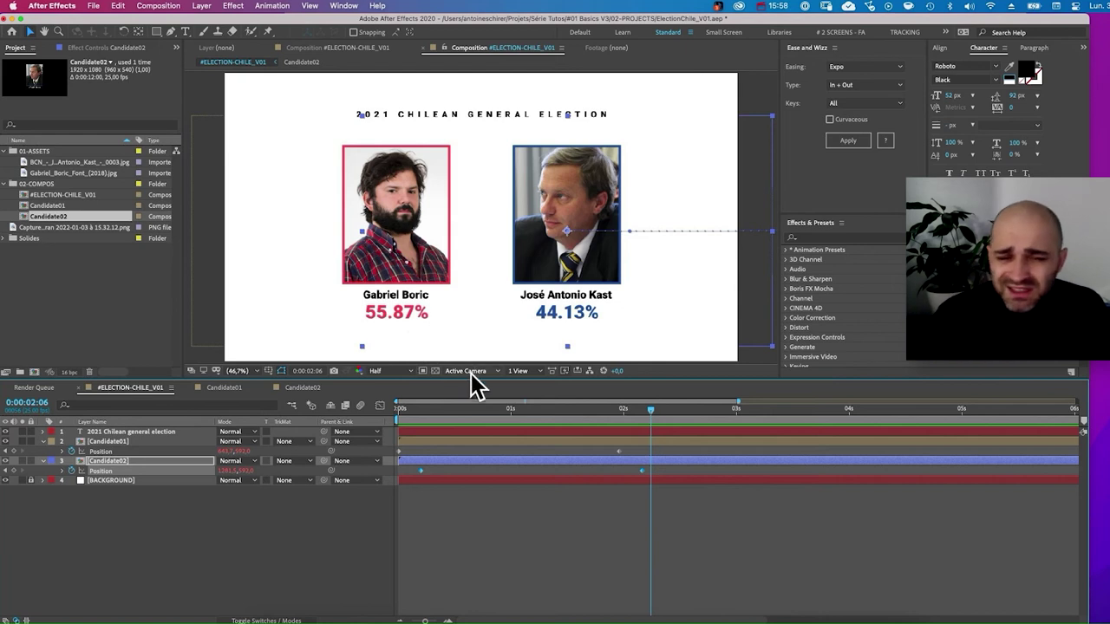
left_click_drag(660, 410, 510, 409)
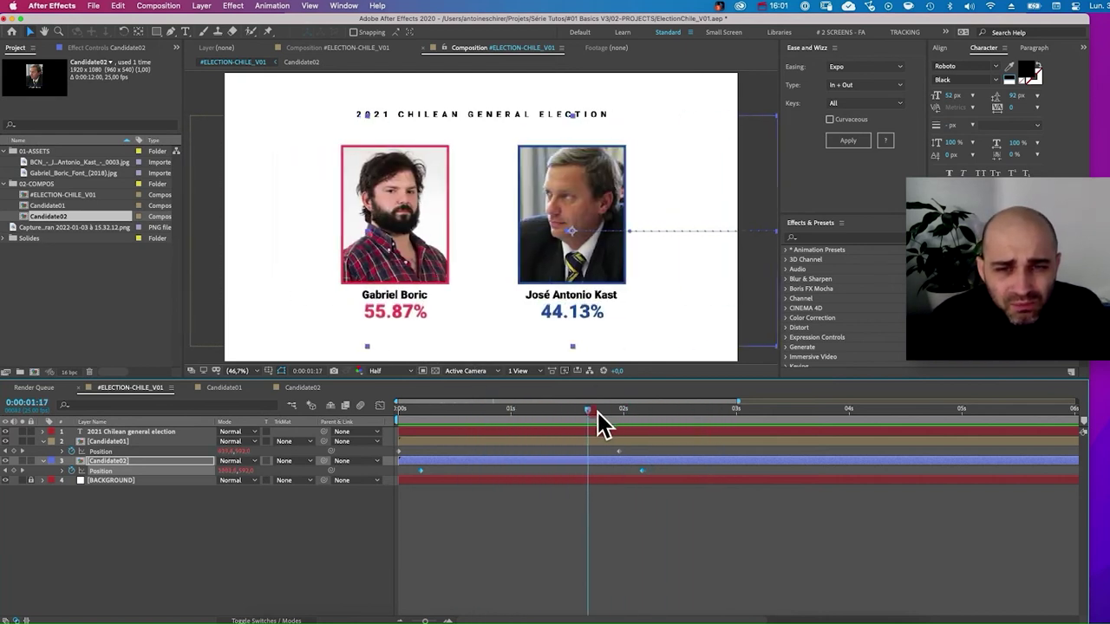
left_click_drag(601, 424, 677, 417)
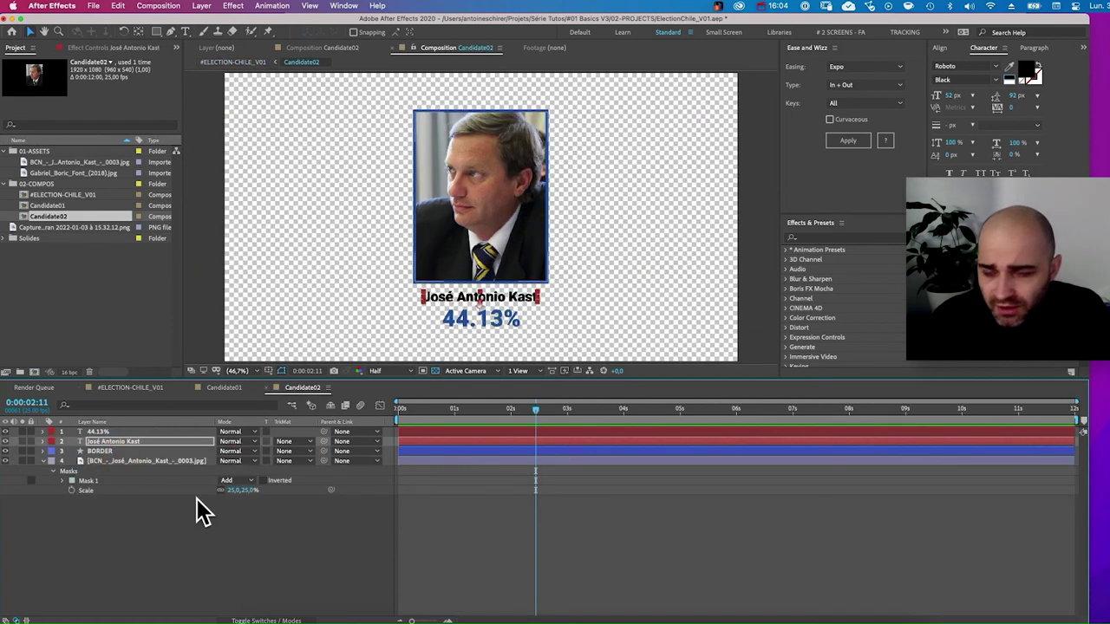
In the Candidate02 composition, move both Position keyframes of the 44.13% text layer so they start at 0:00:02:00.
left_click(116, 432)
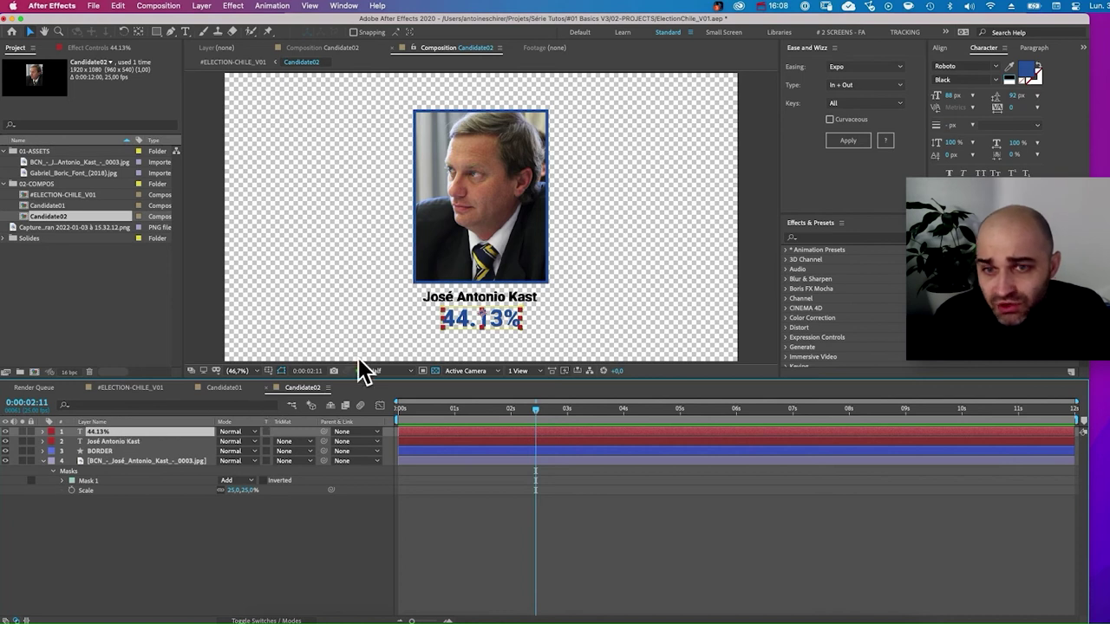
key("u")
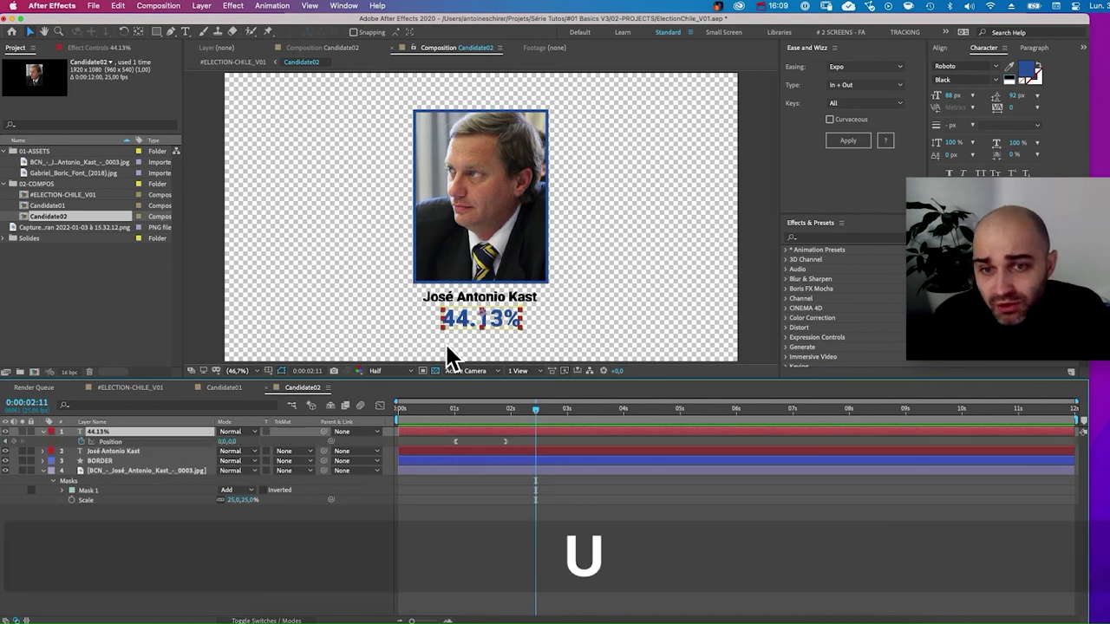
left_click(512, 409)
mouse_move(520, 440)
left_mouse_down()
mouse_move(440, 444)
mouse_move(513, 448)
left_mouse_up()
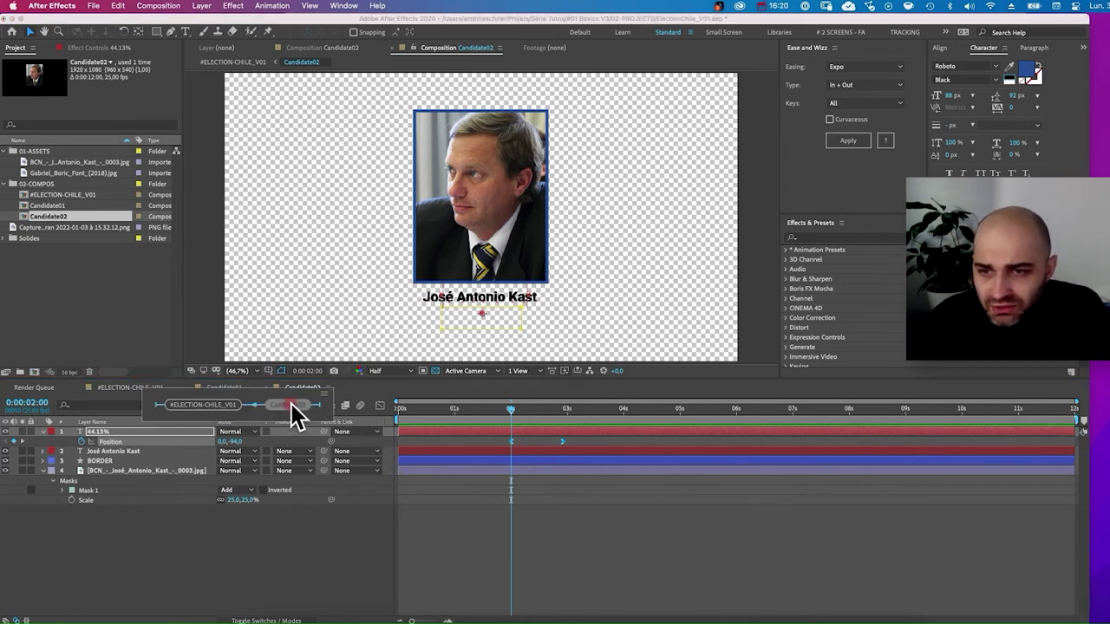
In the Candidate01 composition, move both Position keyframes of the 55.87% text layer to start at 0:00:02:00 and preview the reveal.
left_click(241, 387)
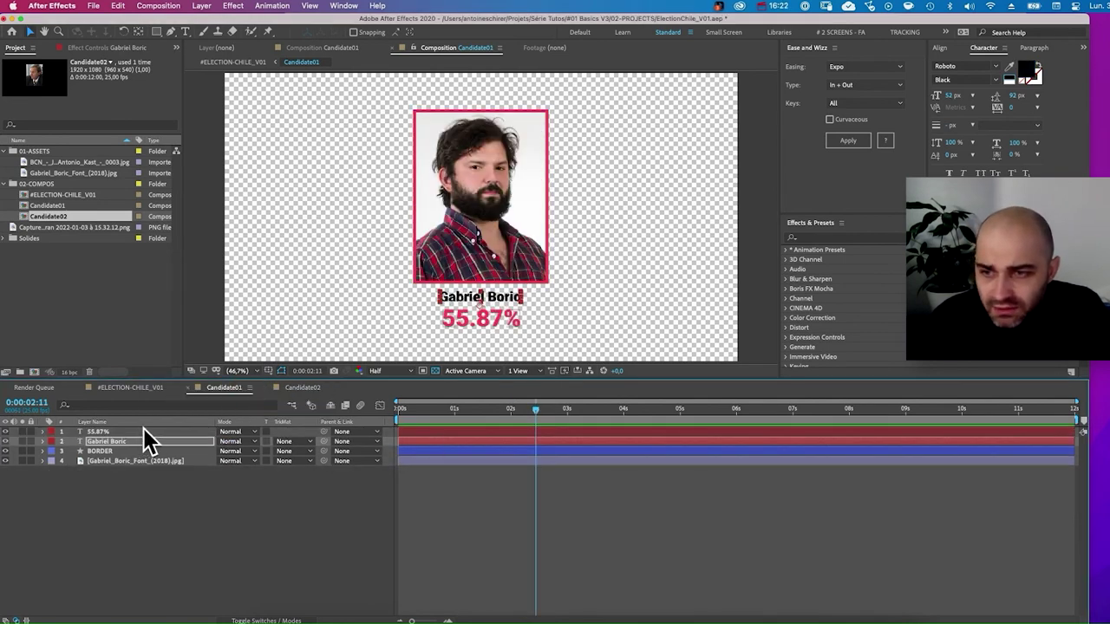
left_click(141, 430)
key("u")
left_click_drag(523, 413, 511, 416)
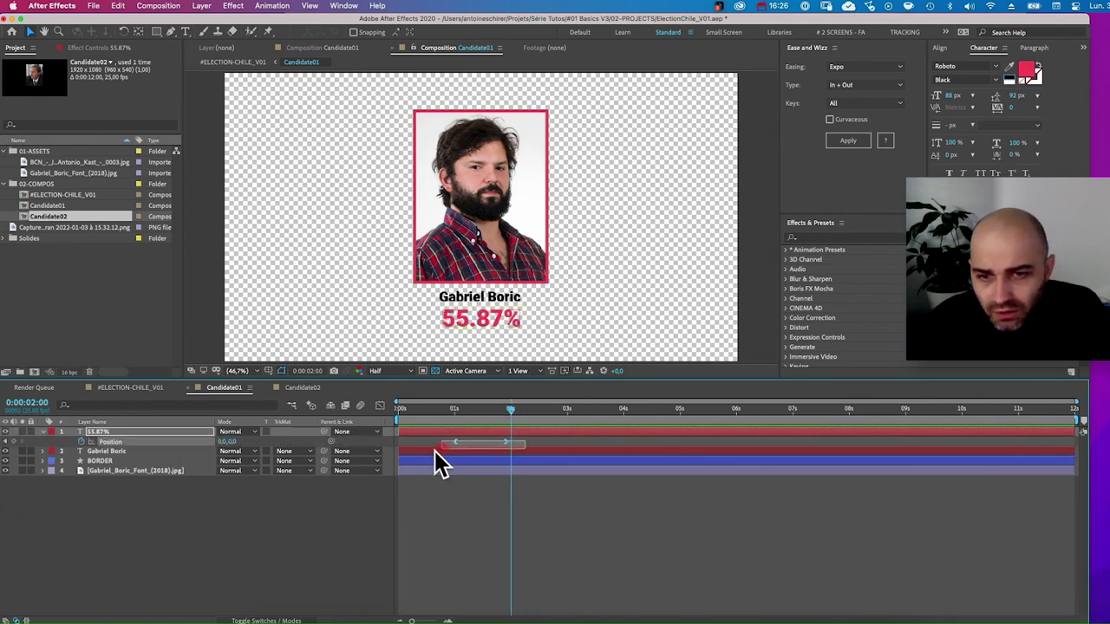
left_click_drag(434, 451, 511, 445)
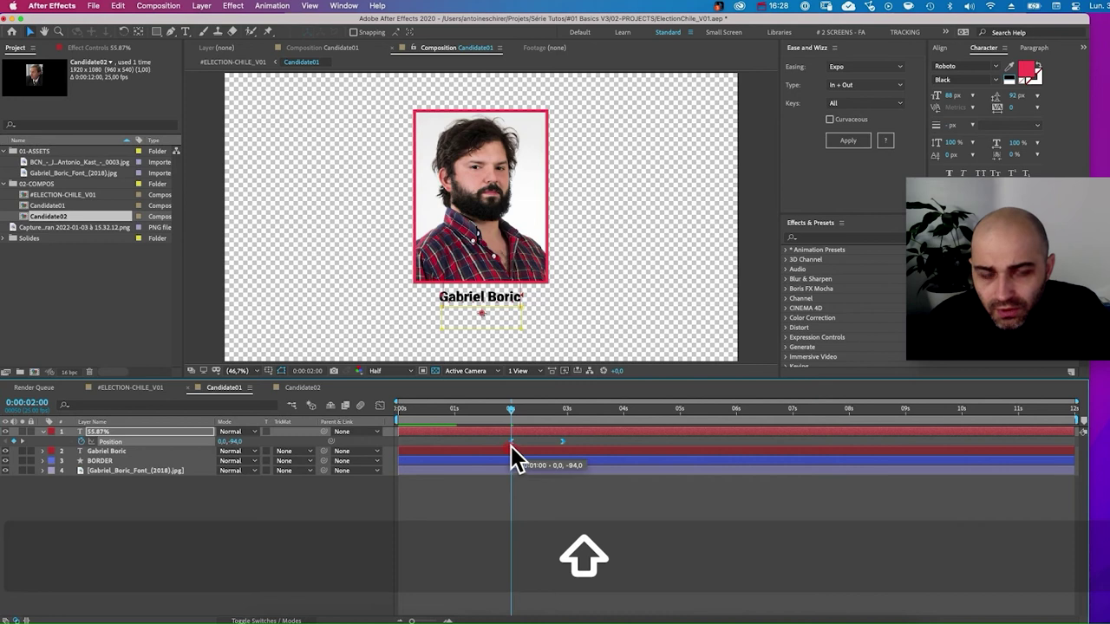
key("space")
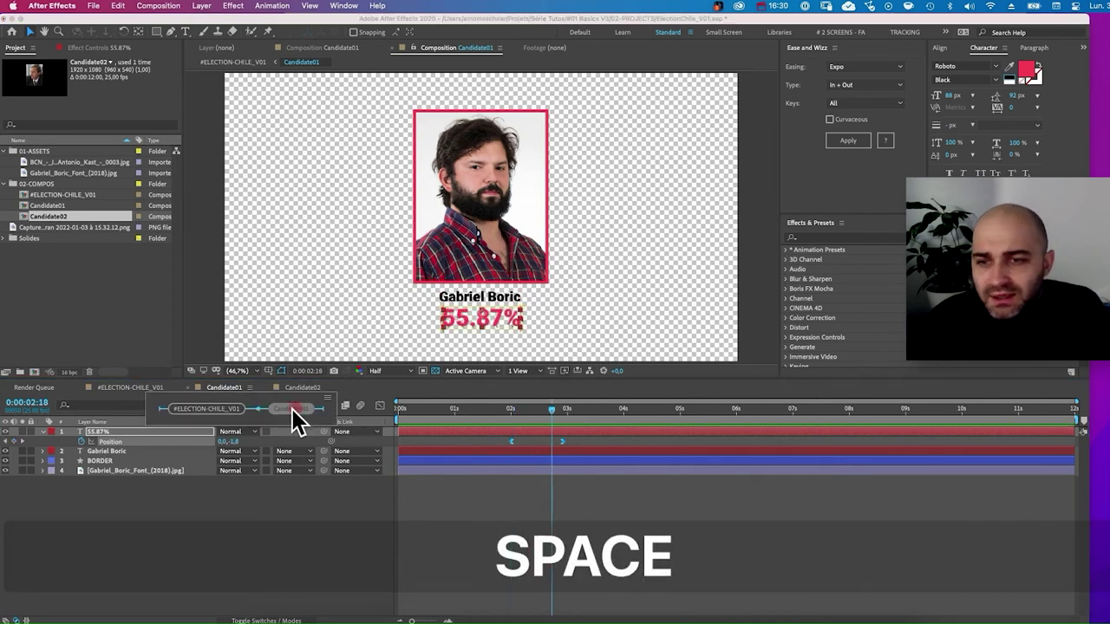
Preview the main composition and step frame by frame from the start to Candidate02's first Position keyframe to count its delay.
key("0")
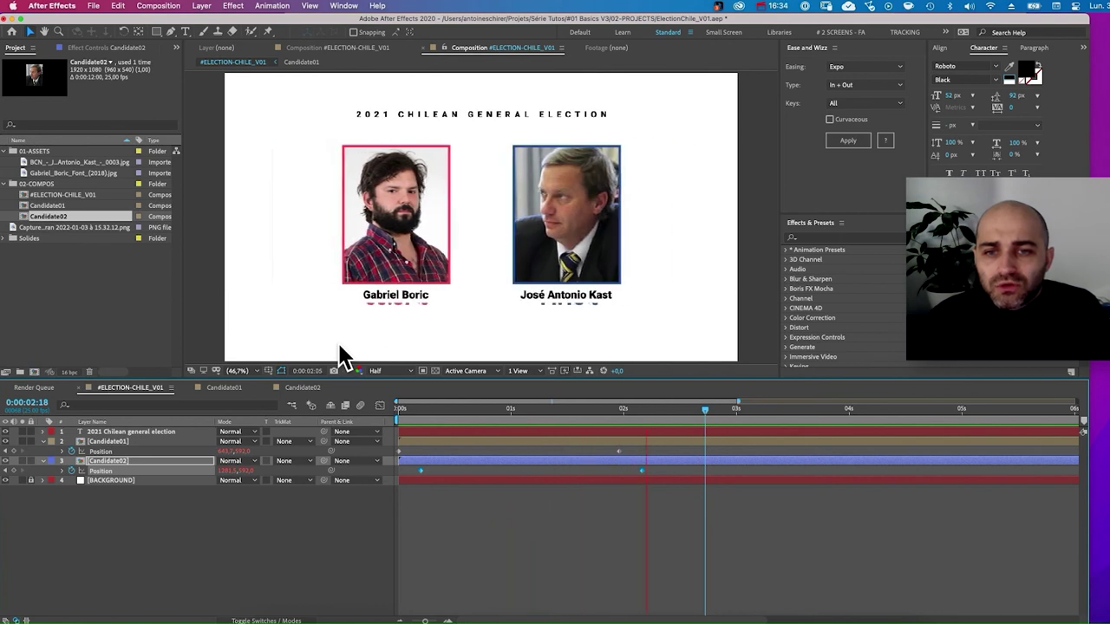
key("space")
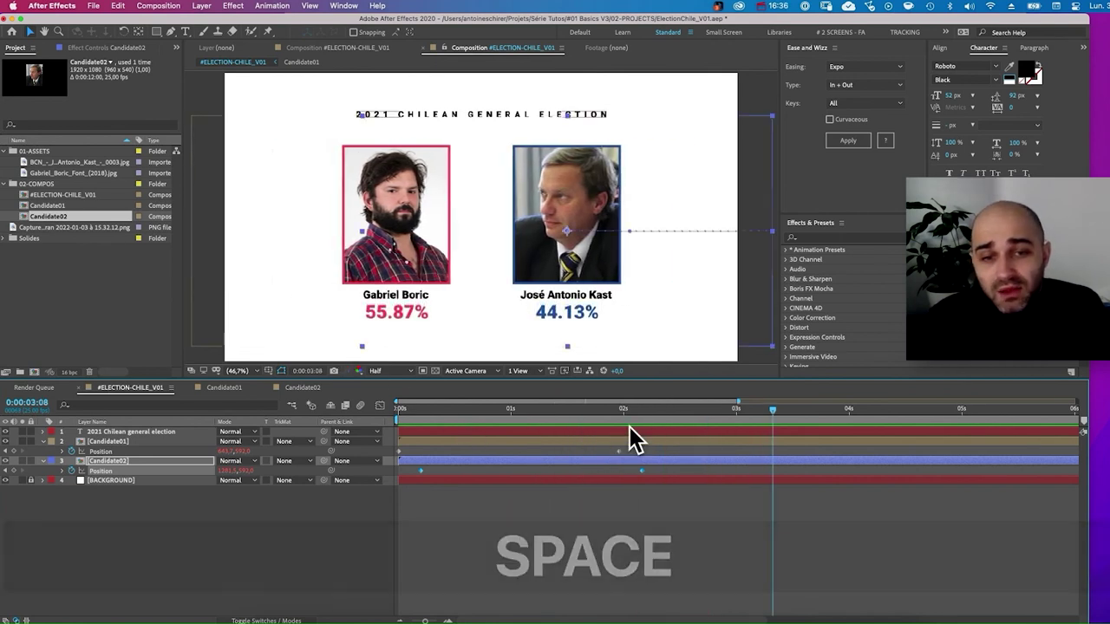
left_click_drag(629, 426, 697, 426)
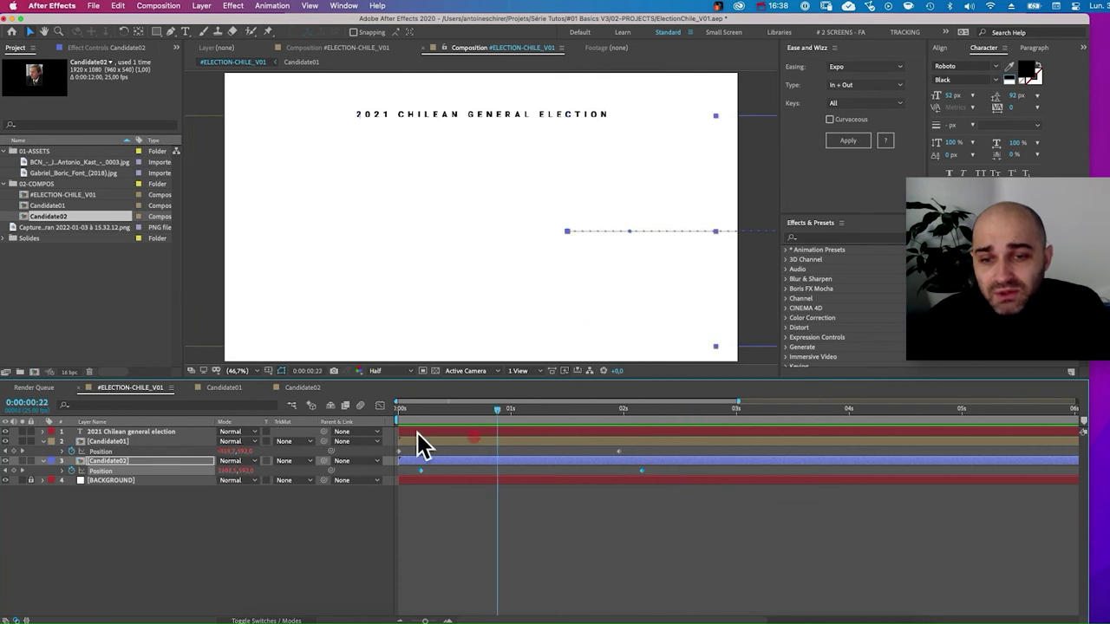
left_click_drag(417, 433, 392, 434)
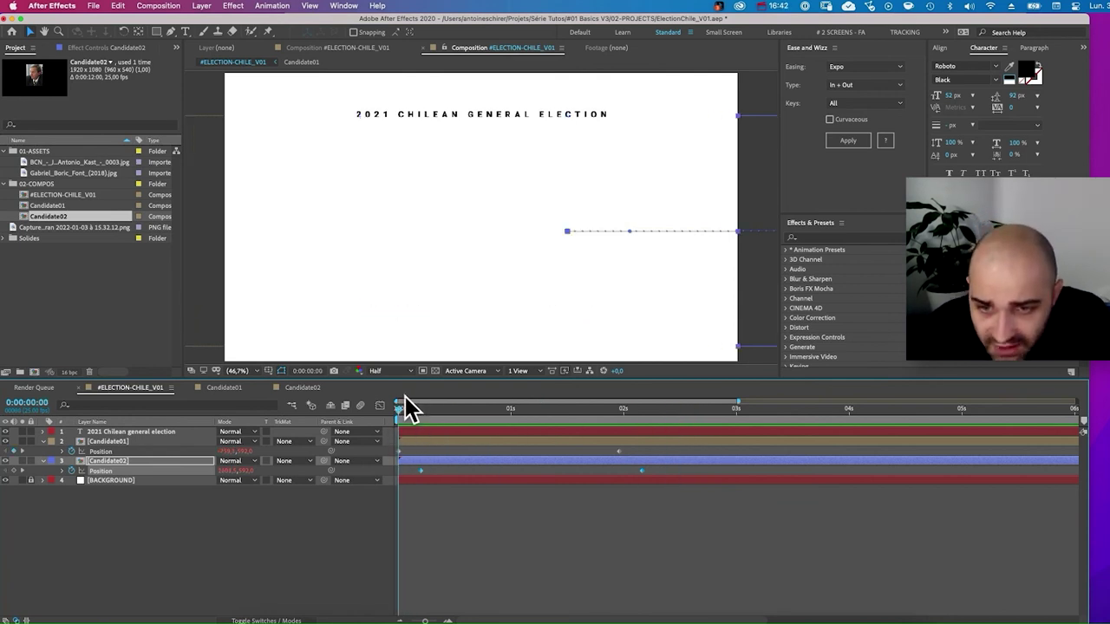
key("super")
key("super+Right")
key("super+Right")
key("super+Right")
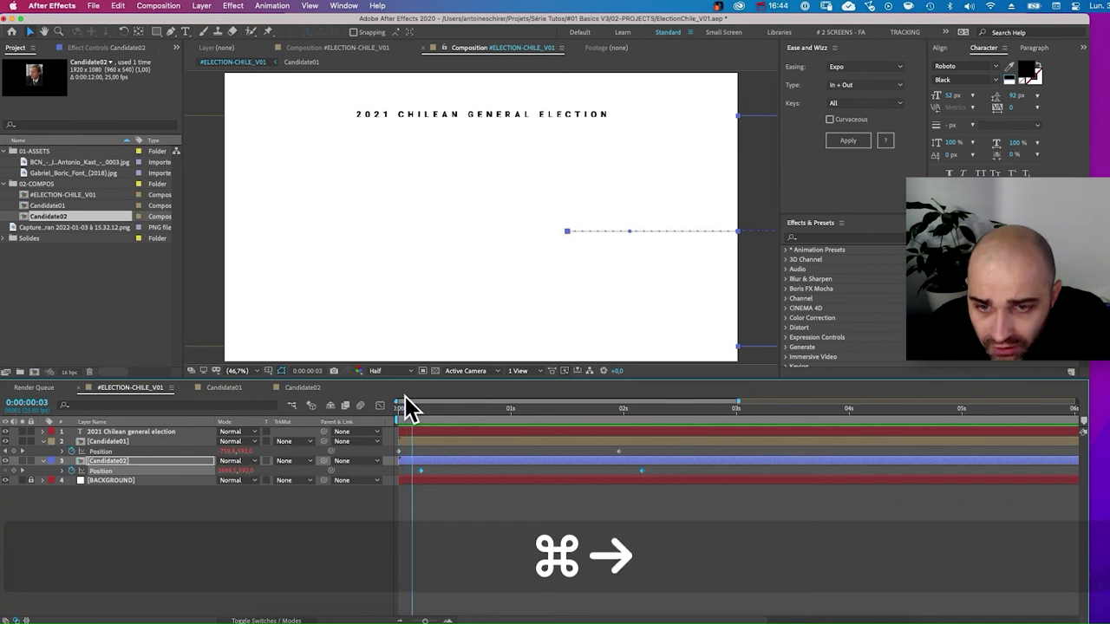
key("super+Right")
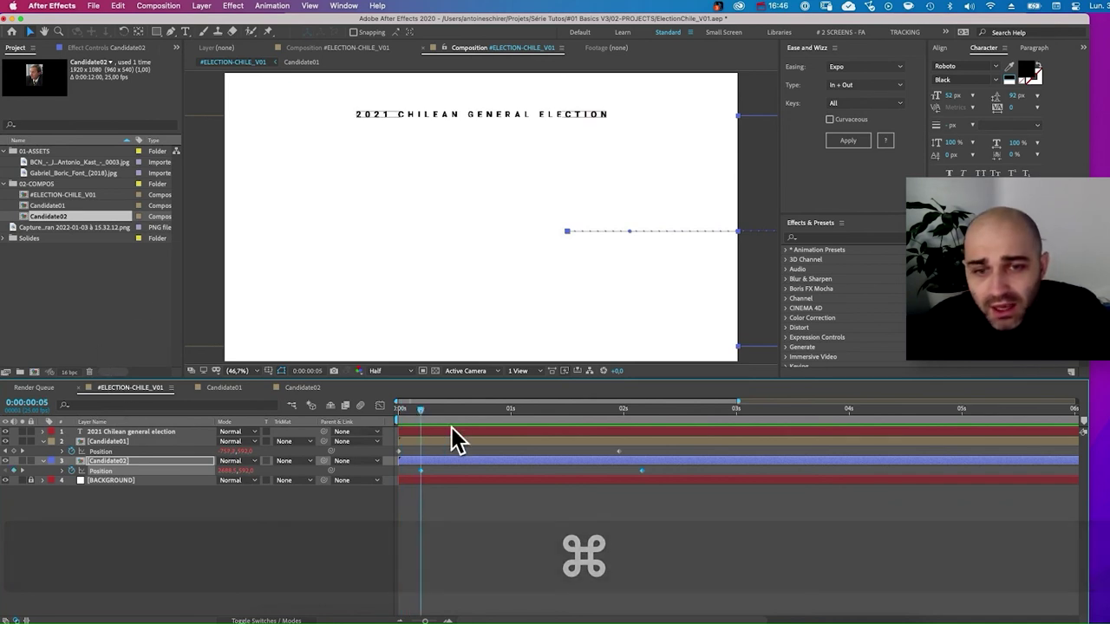
left_click_drag(451, 427, 691, 412)
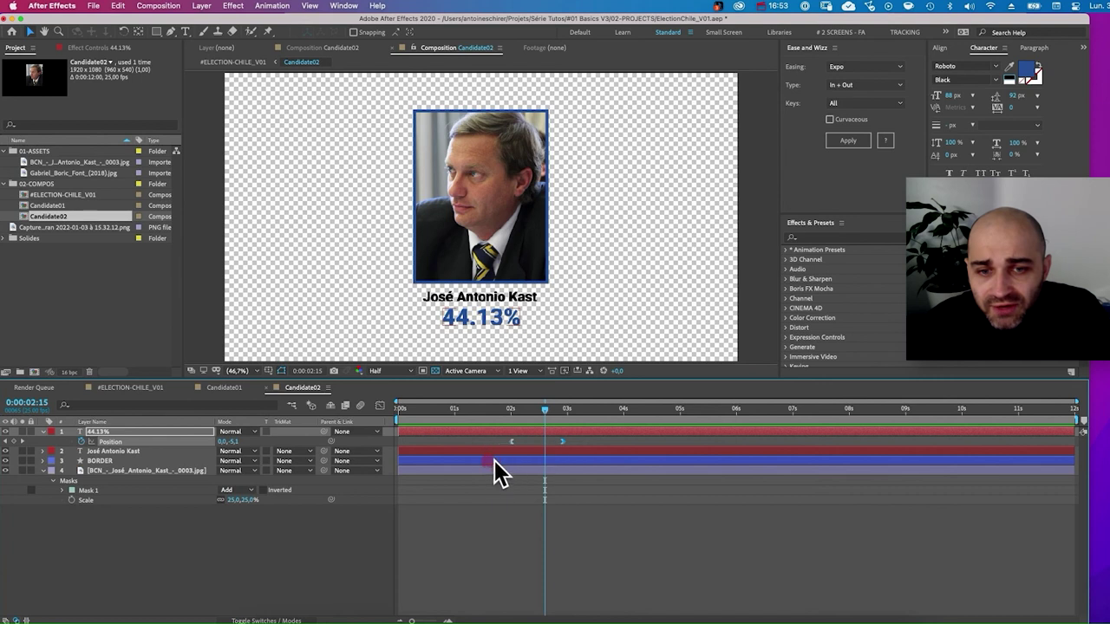
Delay the 44.13% layer's Position keyframes by a few frames in Candidate02 and preview the staggered percentages in the main composition.
left_click_drag(498, 470, 516, 473)
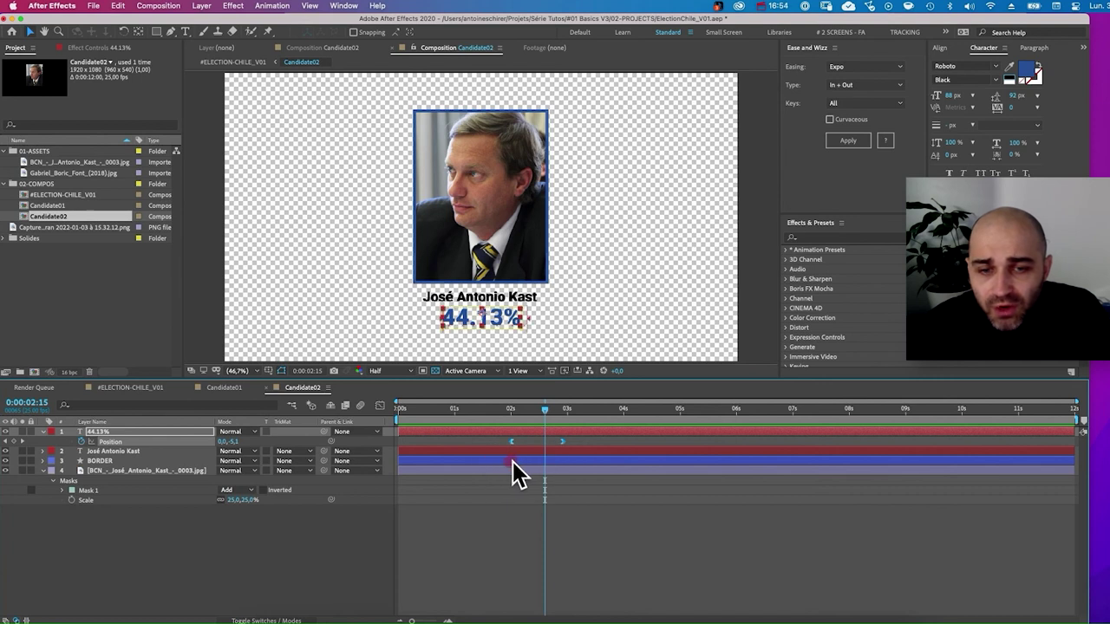
key("alt")
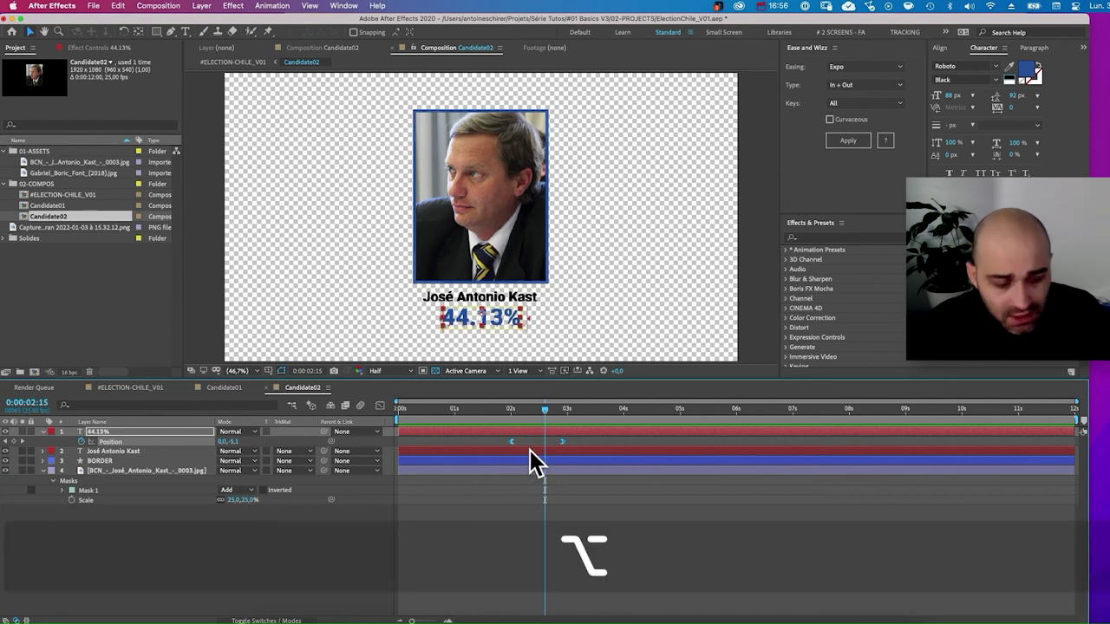
key("alt+Right")
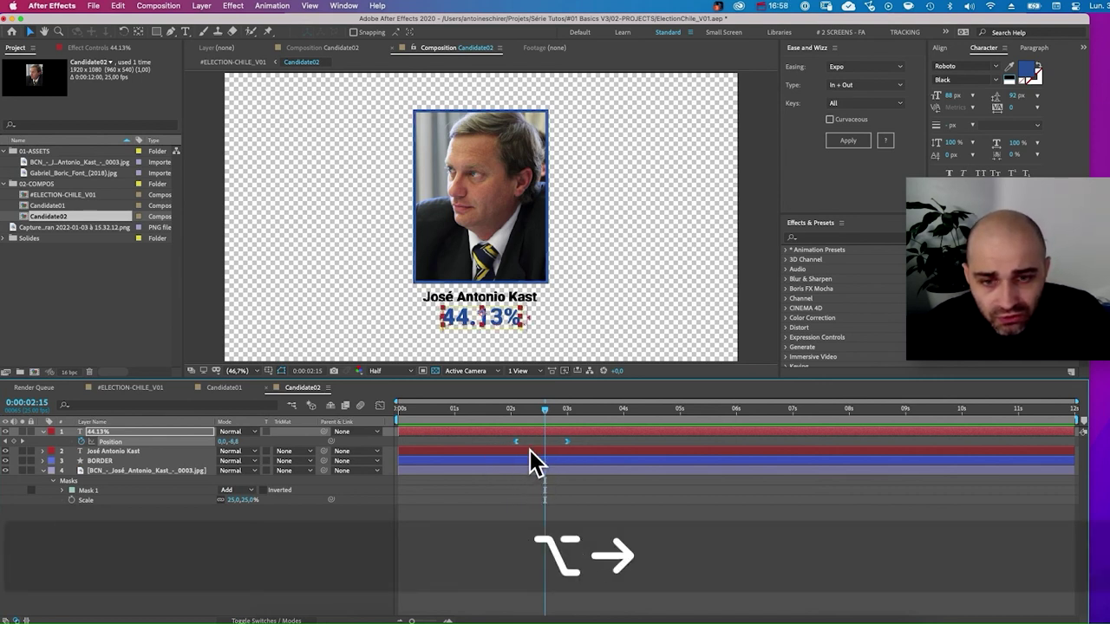
key("alt+Right")
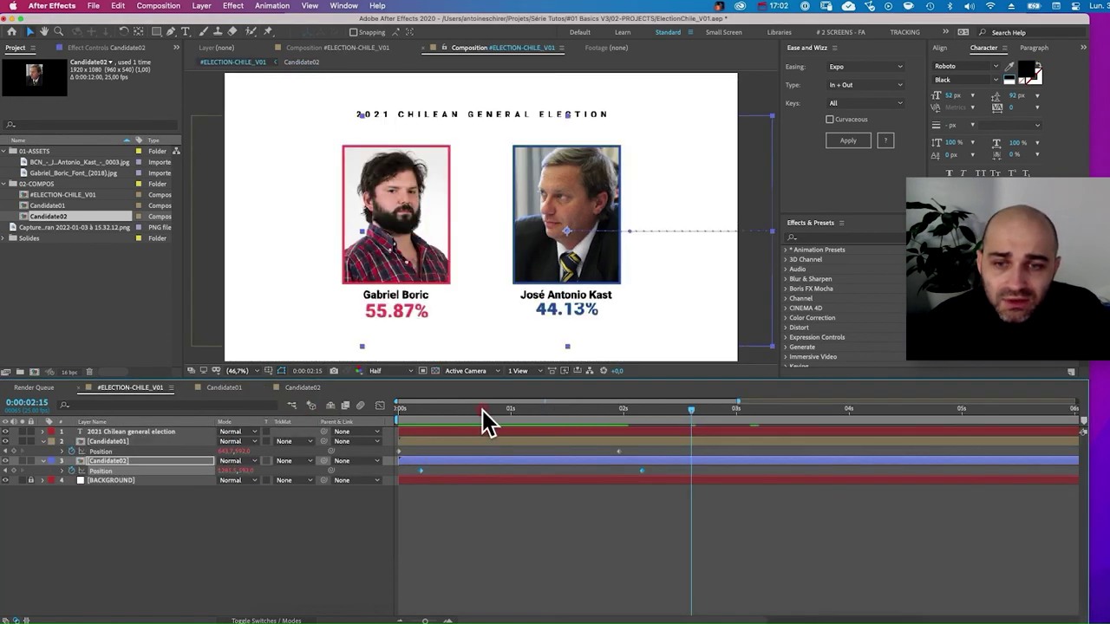
key("space")
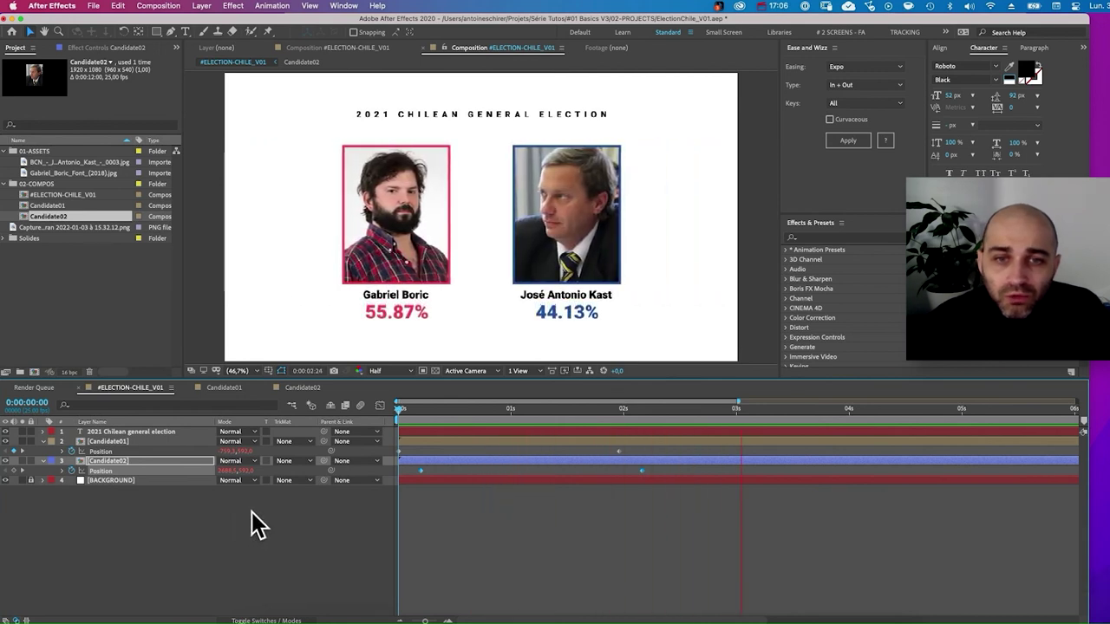
key("space")
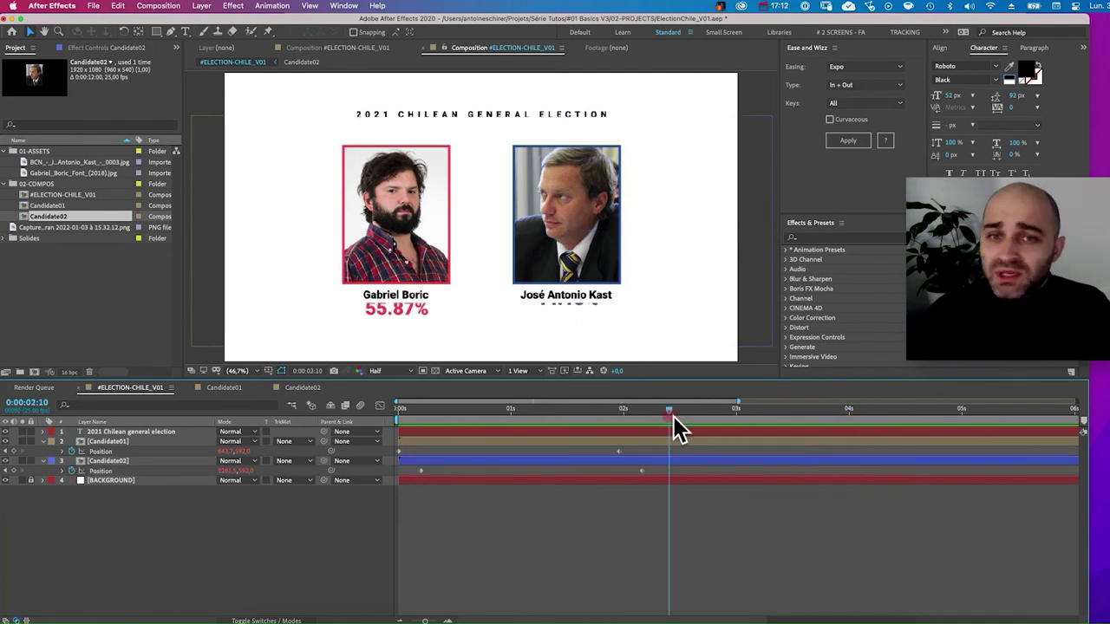
left_click_drag(674, 416, 710, 419)
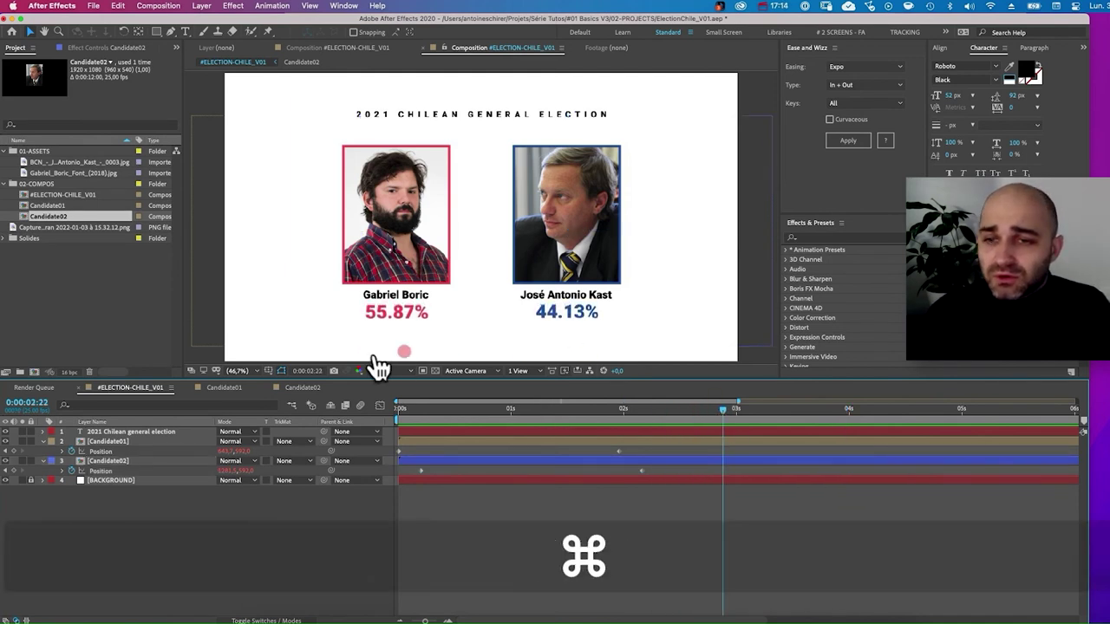
Switch to QuickTime Player and play the reference video #01_V04.mp4 from about one second to examine the overall movement.
key("super+Tab")
left_click(286, 332)
left_click(568, 194)
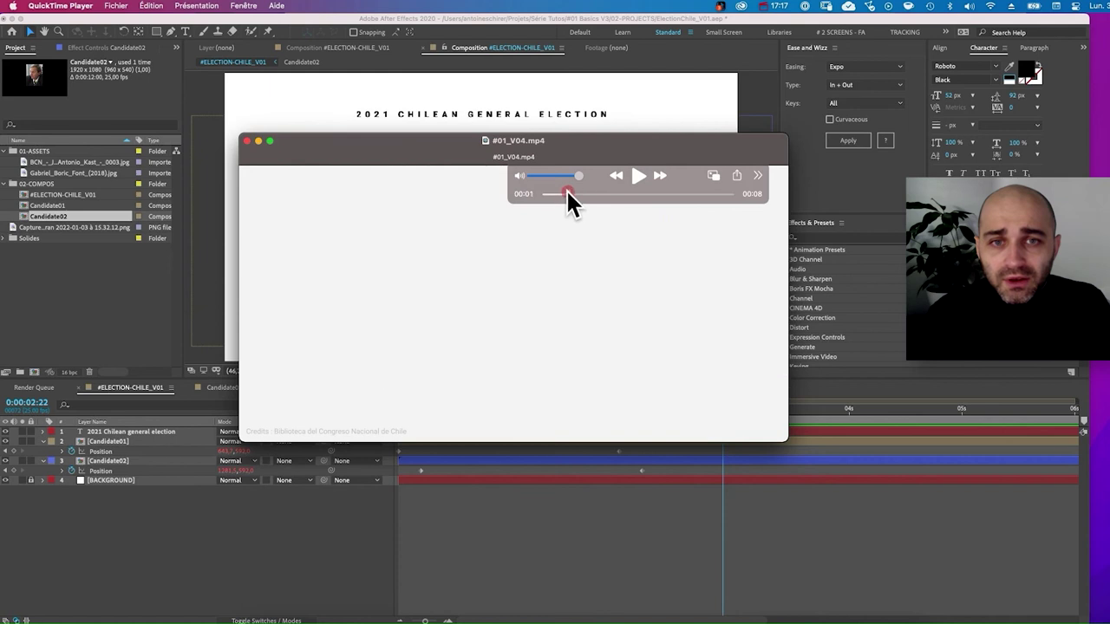
key("space")
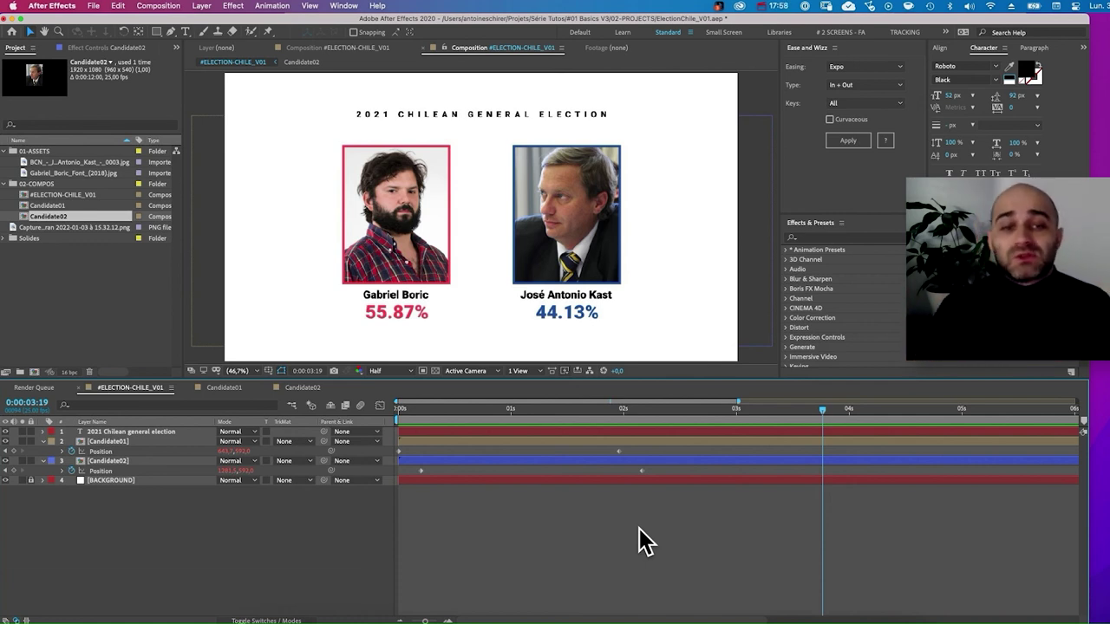
Back in After Effects, add a two-node camera with the 20mm preset to the #ELECTION-CHILE_V01 composition.
left_click_drag(781, 411, 819, 422)
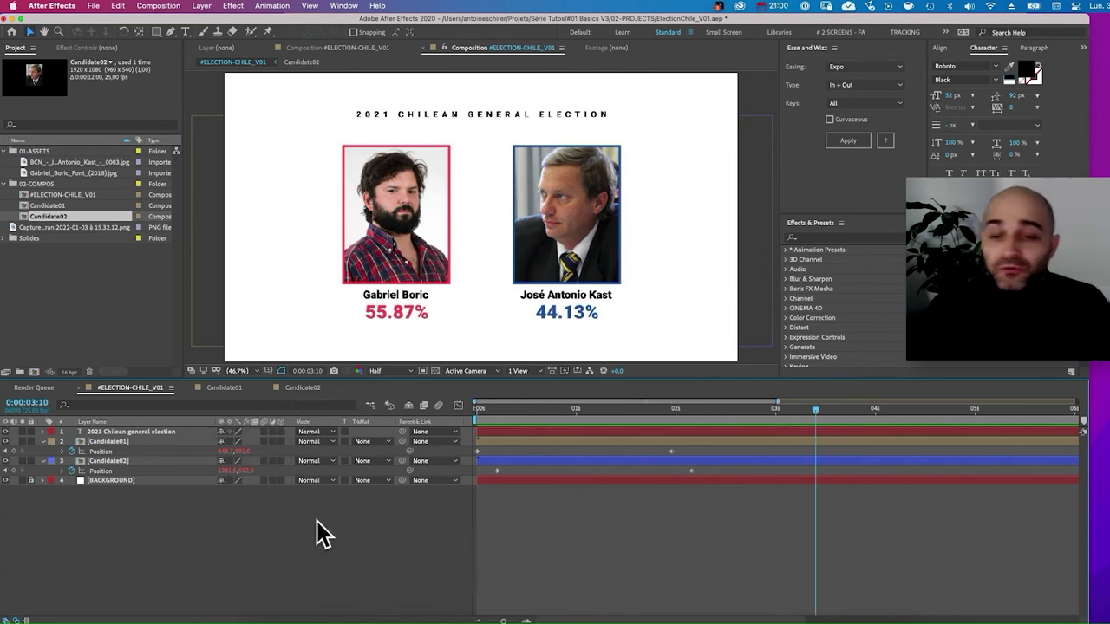
right_click(323, 527)
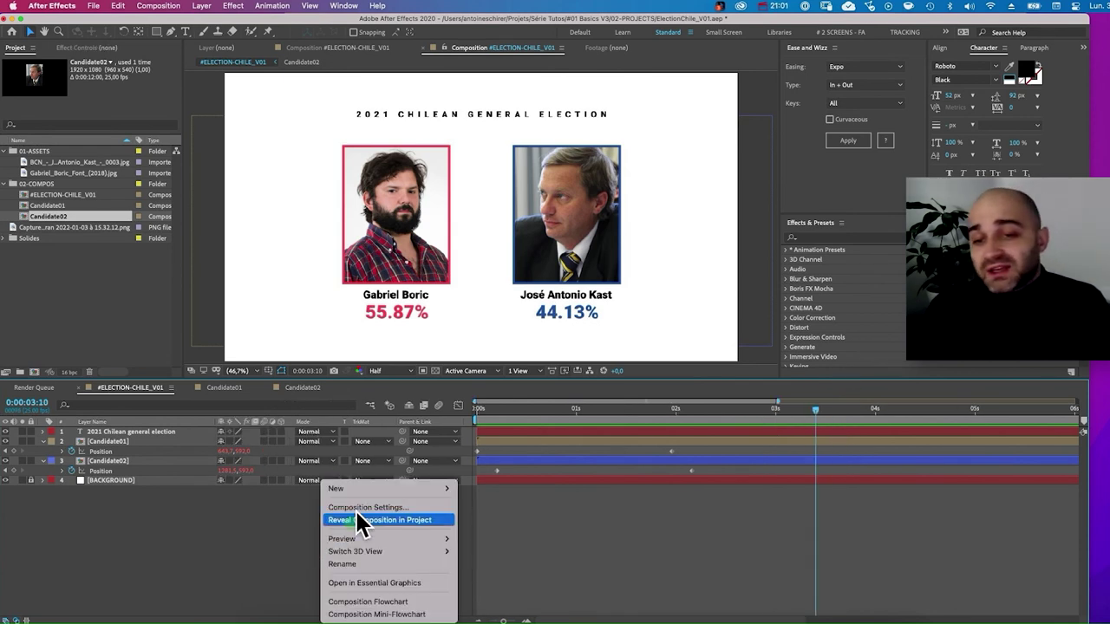
mouse_move(364, 489)
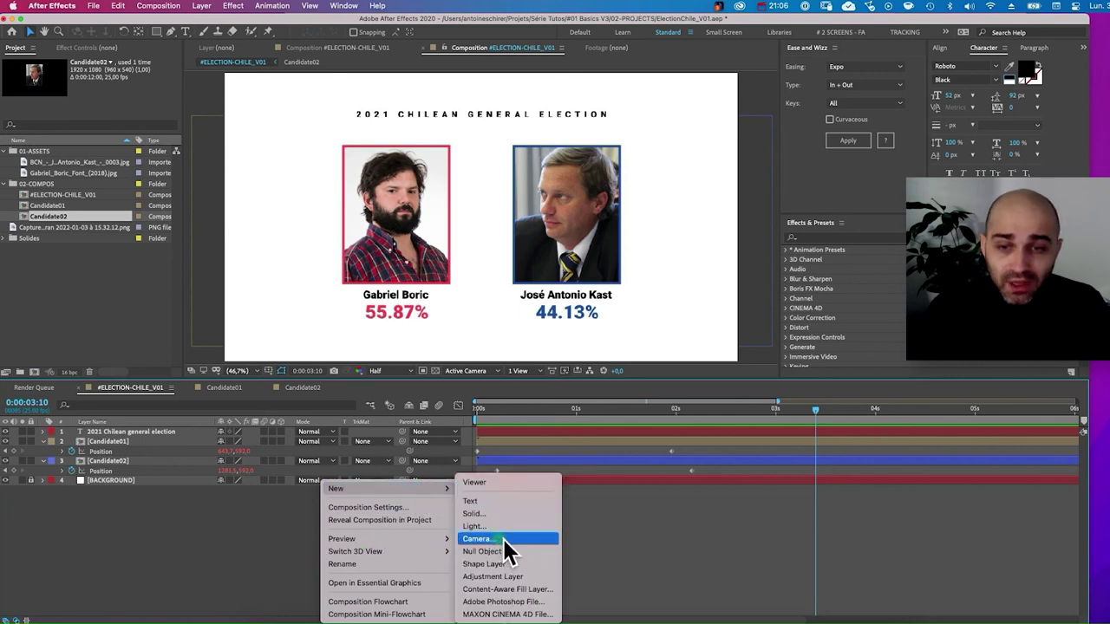
left_click(505, 546)
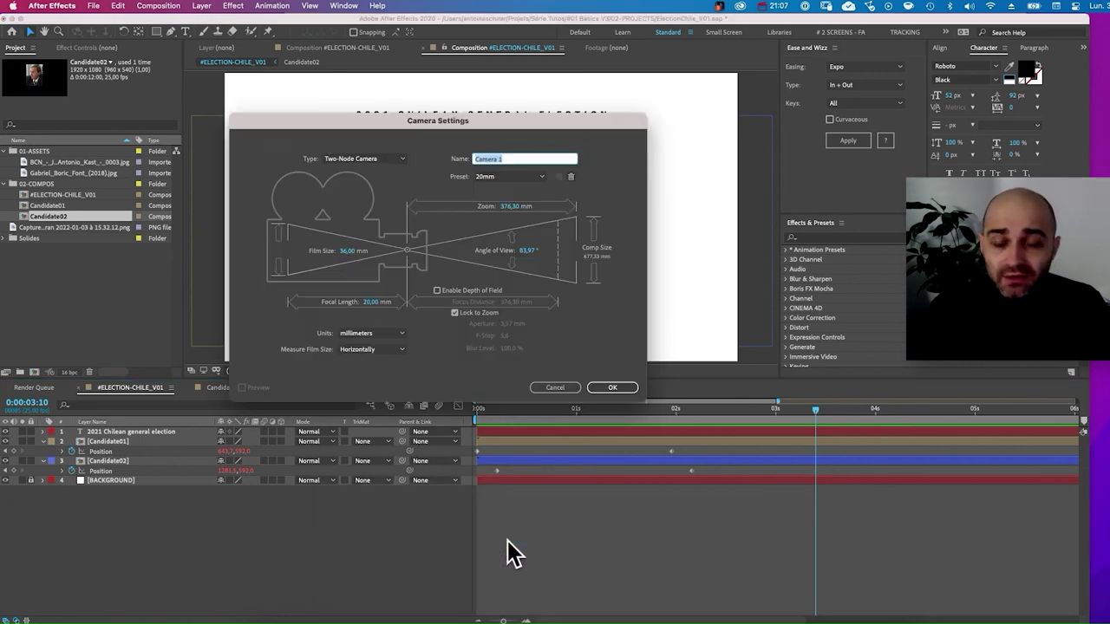
left_click(613, 388)
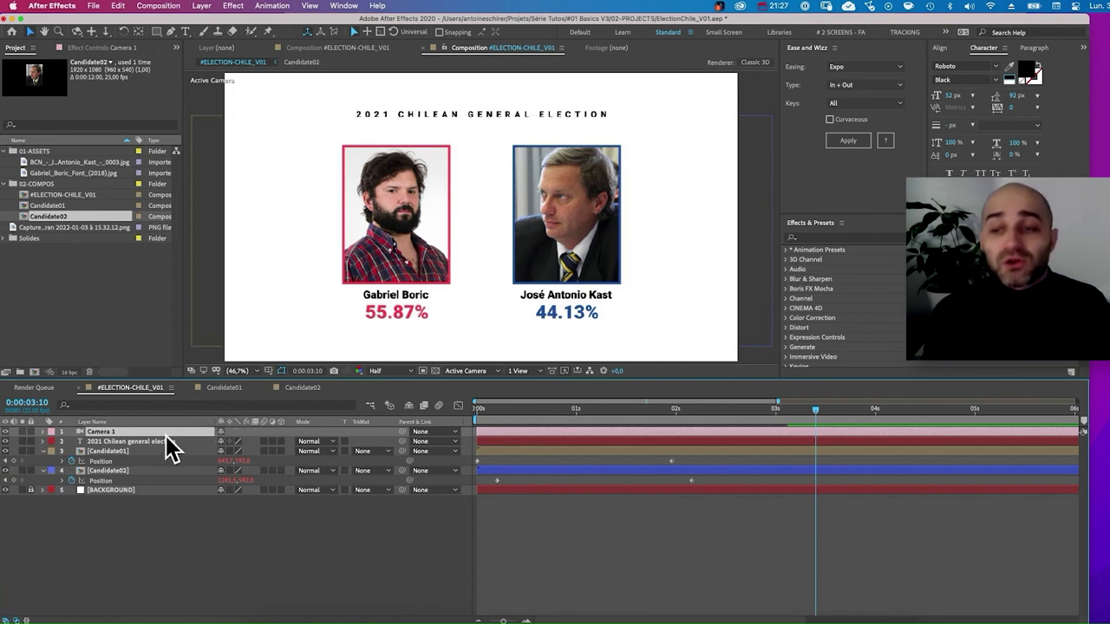
Delete the camera layer and add a null object to the #ELECTION-CHILE_V01 composition.
key("BackSpace")
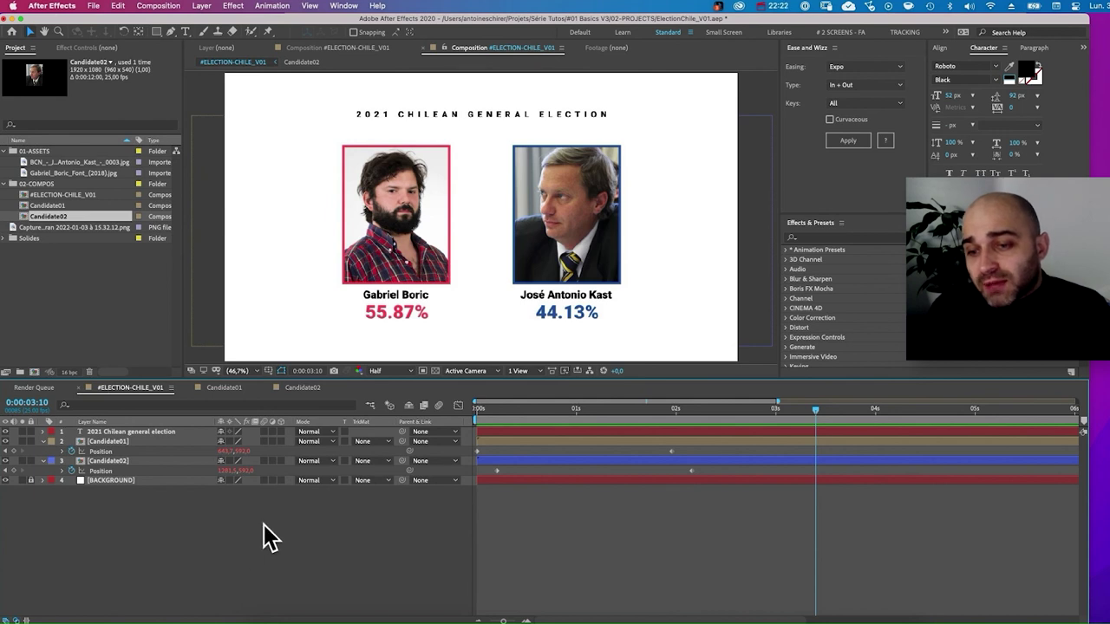
right_click(222, 524)
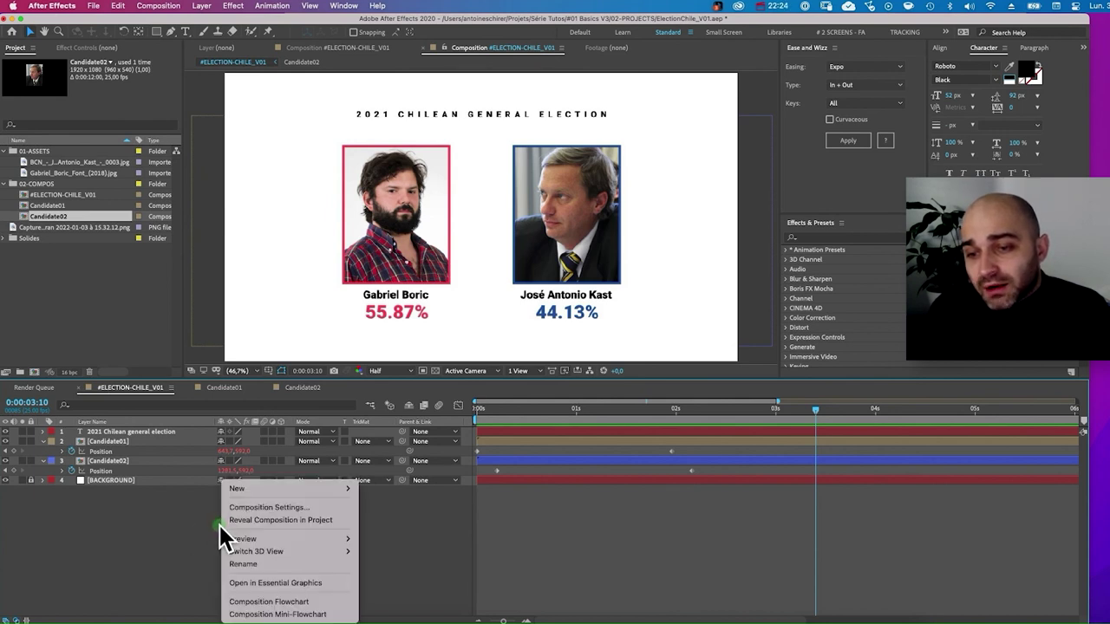
mouse_move(260, 489)
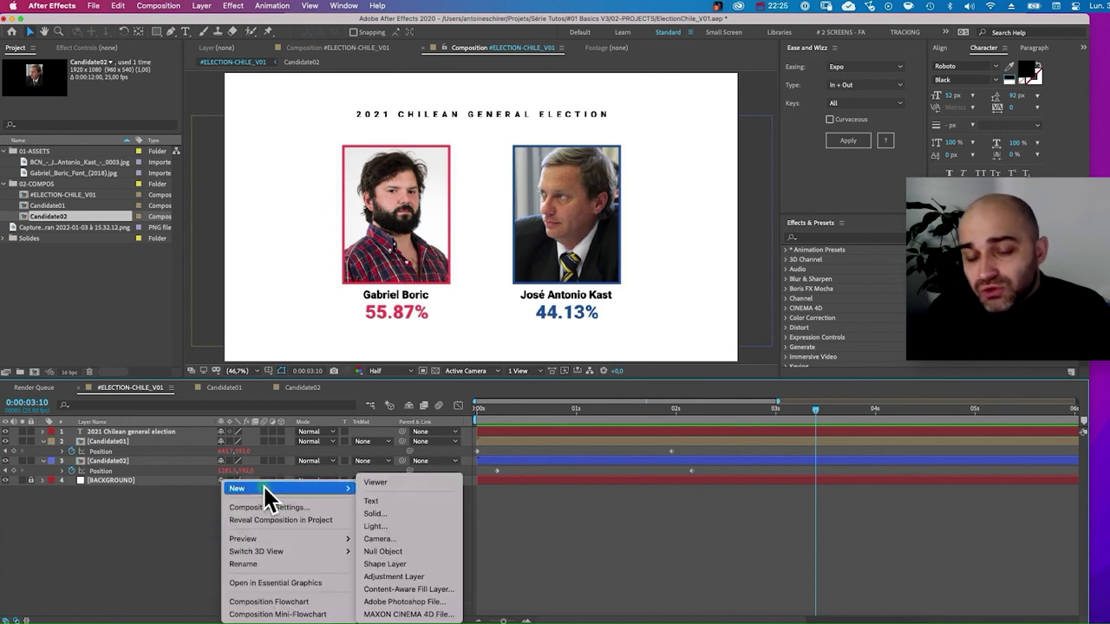
left_click(382, 551)
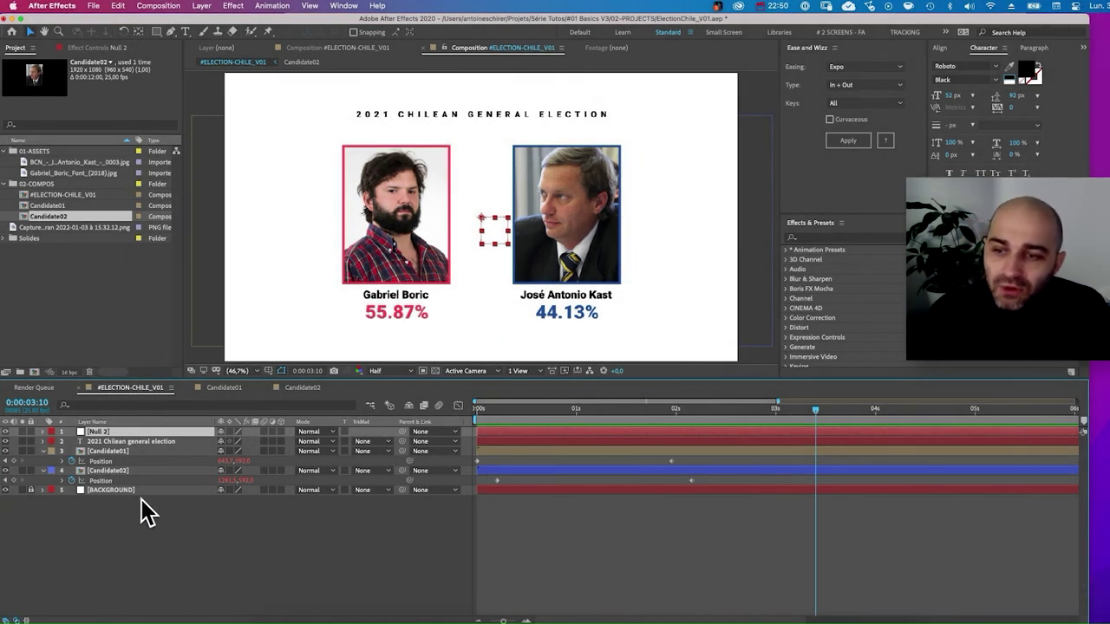
Parent the title text, Candidate01 and Candidate02 layers to the new null.
left_click(130, 472)
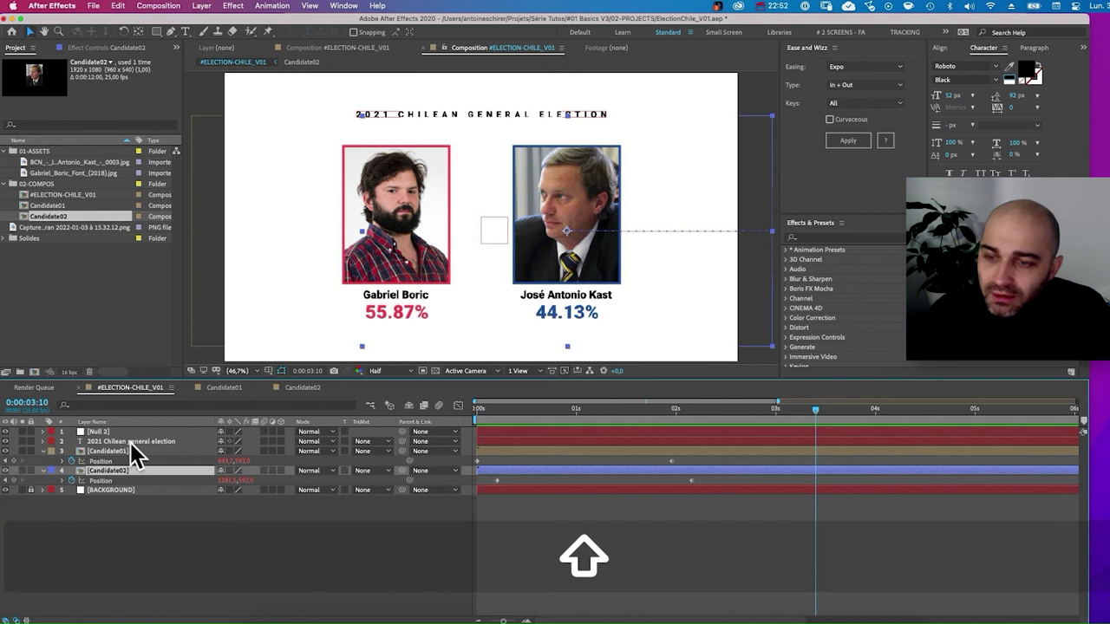
left_click(132, 443, "shift")
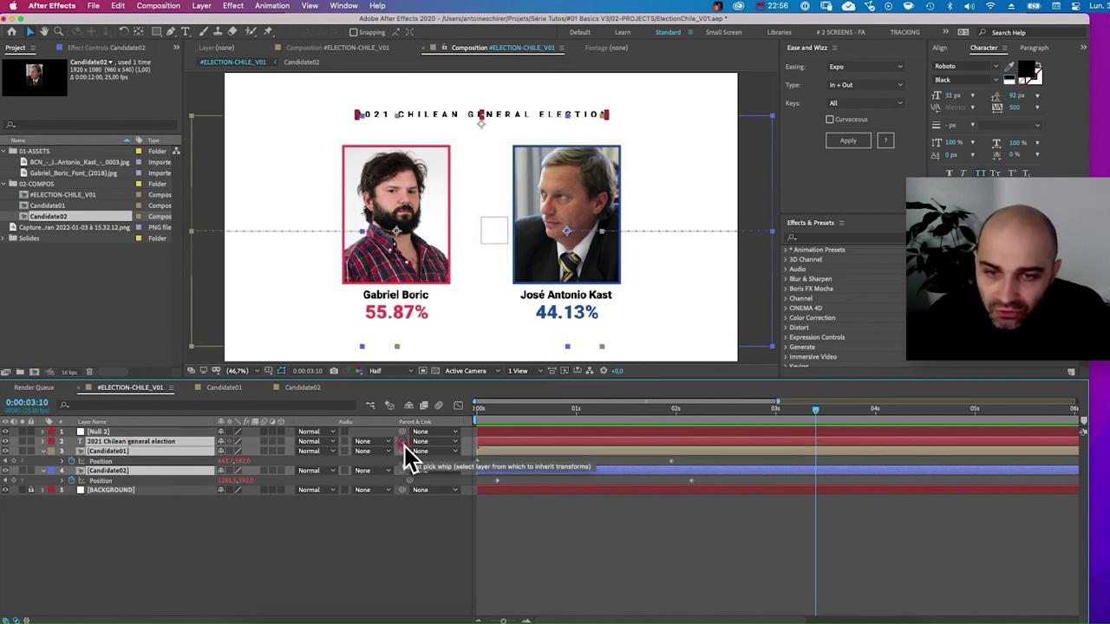
left_click_drag(403, 452, 104, 431)
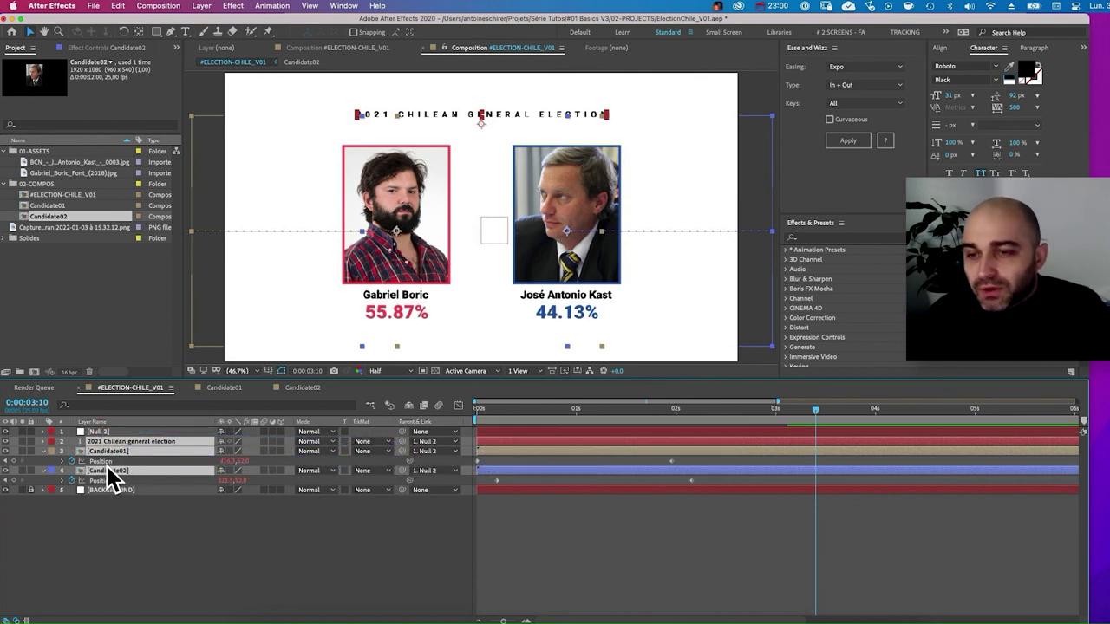
Rename the null layer to GUIDE and set its label colour to Yellow.
left_click(137, 431)
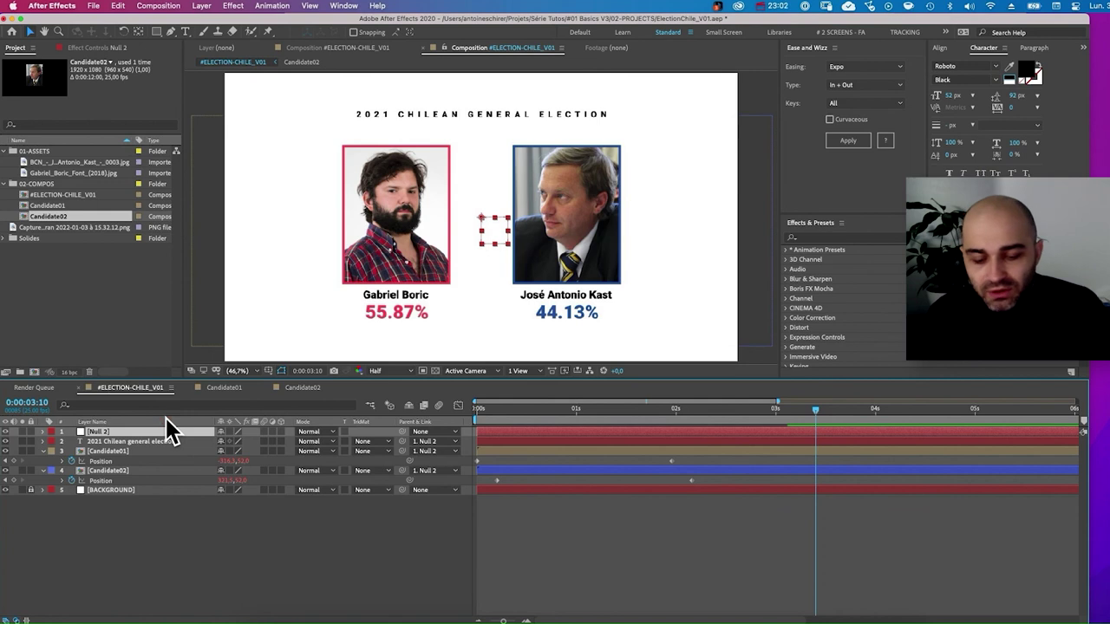
key("Return")
type("GUIDE")
key("Return")
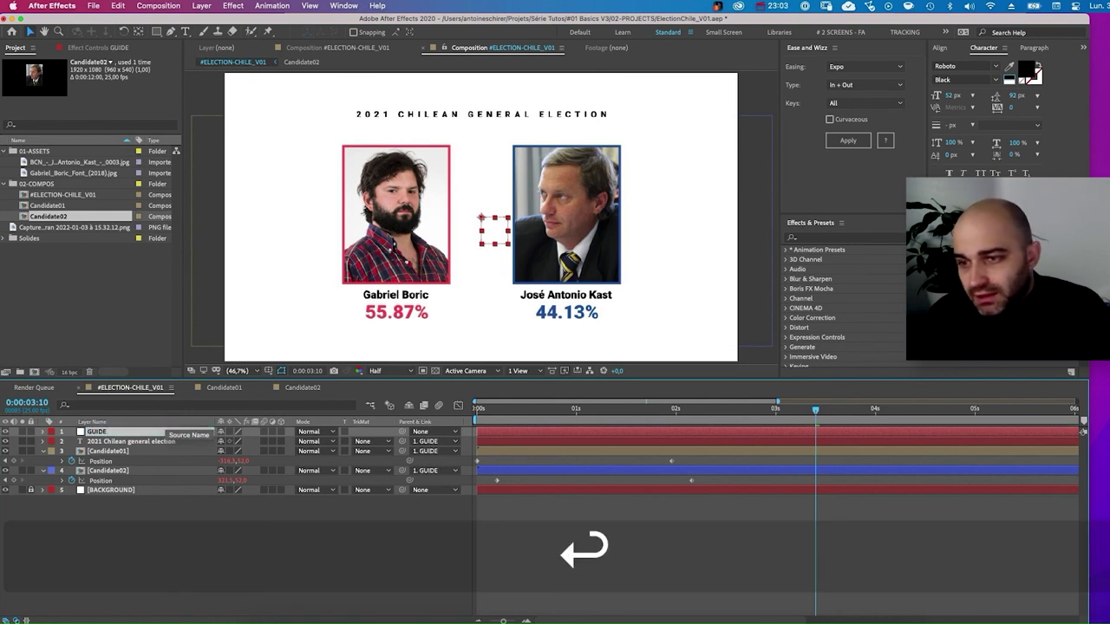
left_click(50, 430)
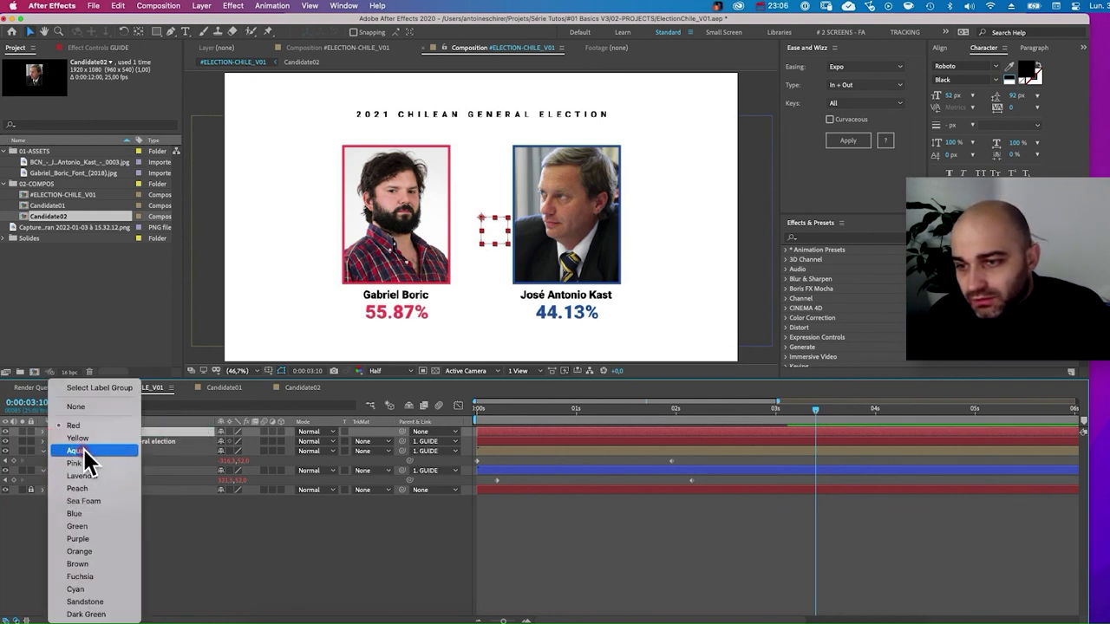
left_click(83, 437)
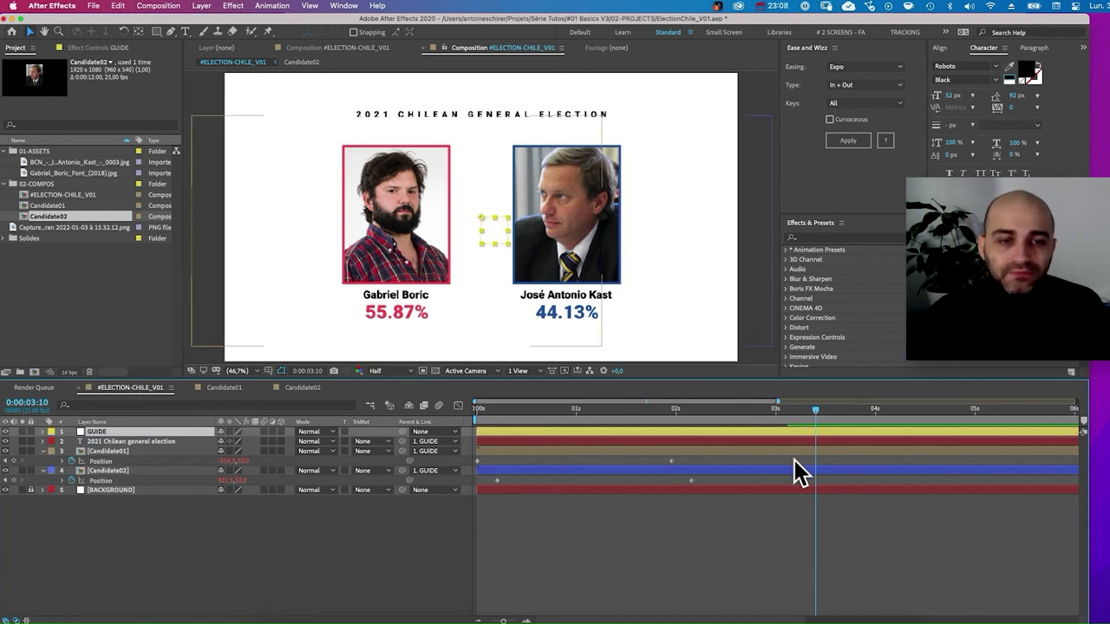
Reveal Position and Scale on the GUIDE null and start keyframes for both at 0:00:02:23.
mouse_move(781, 411)
left_mouse_down()
mouse_move(699, 408)
mouse_move(768, 411)
left_mouse_up()
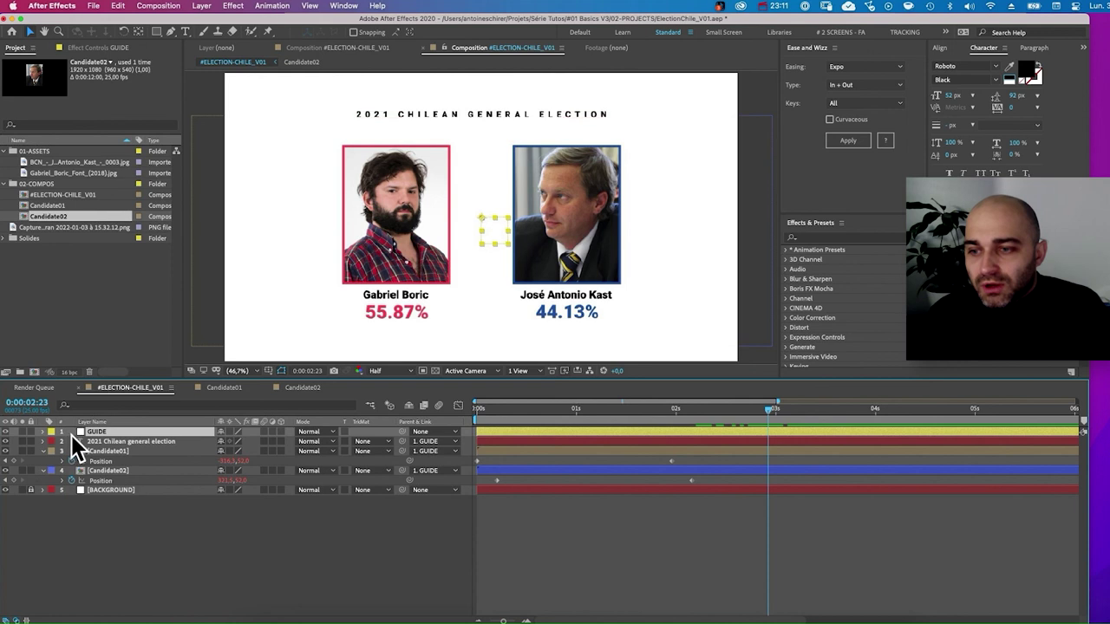
key("s")
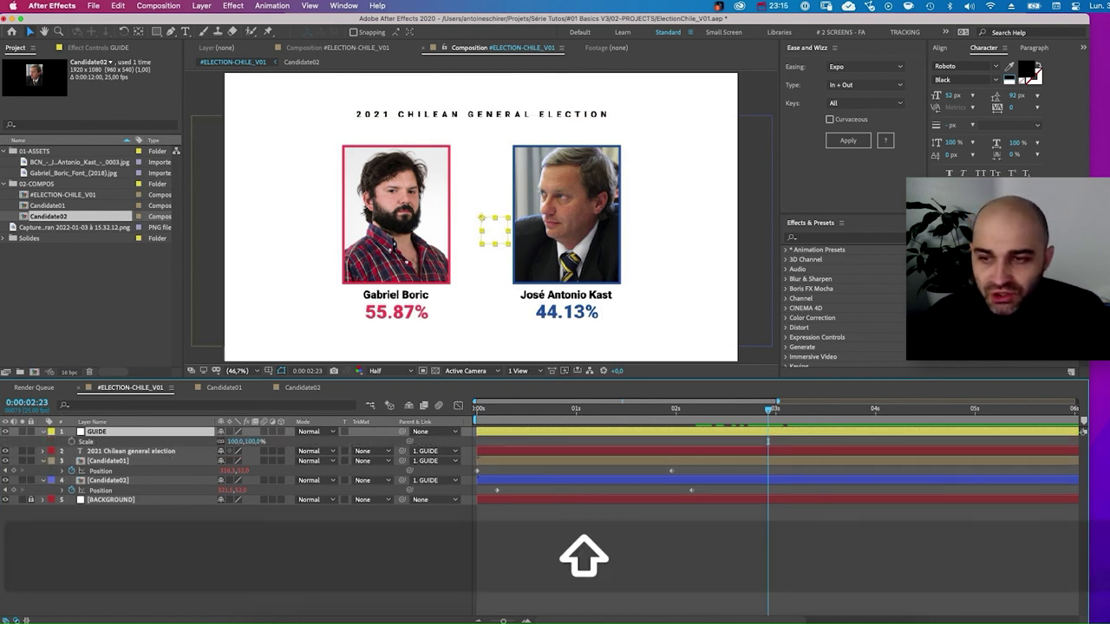
key("shift+p")
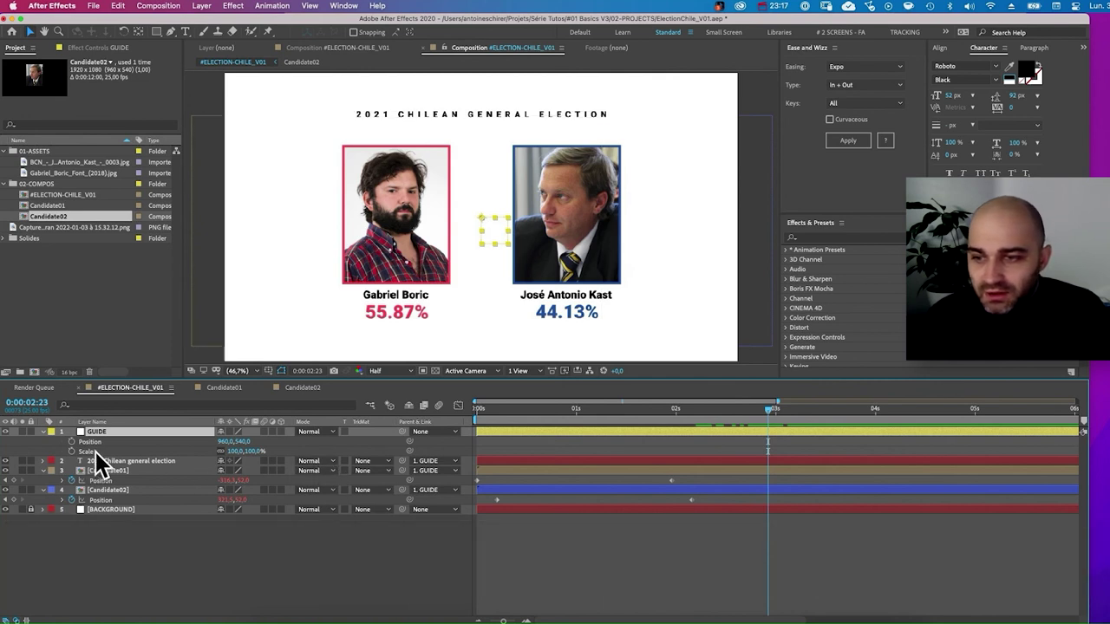
left_click(72, 441)
left_click(72, 451)
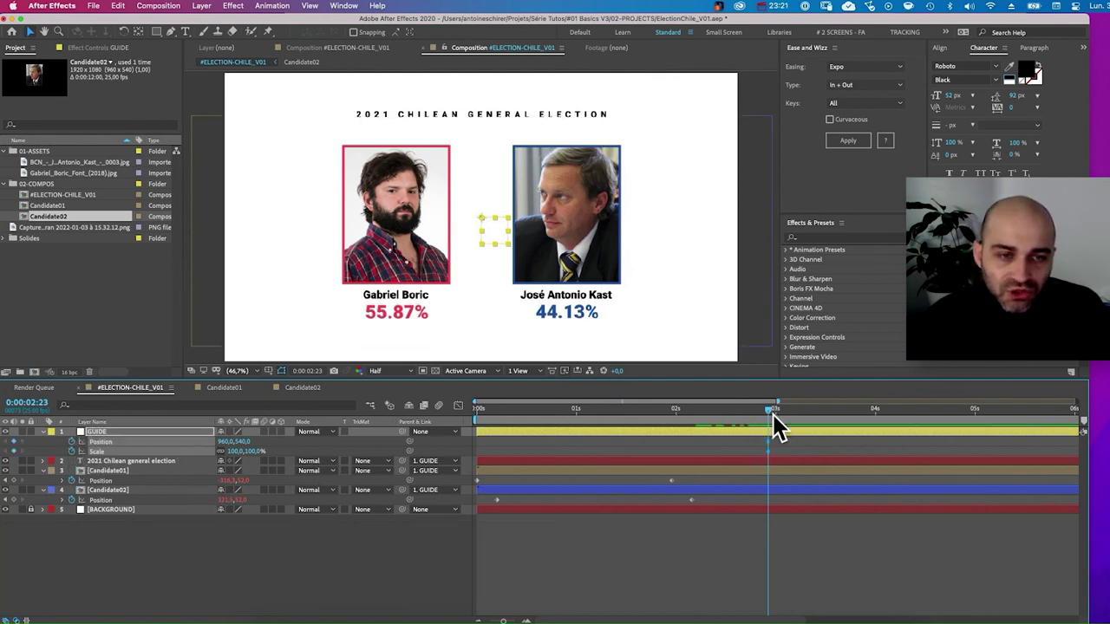
At 0:00:04:14, keyframe GUIDE's Scale at 135% and its Position at about 1081, 501, and scrub through the zoom.
left_click_drag(769, 412, 925, 421)
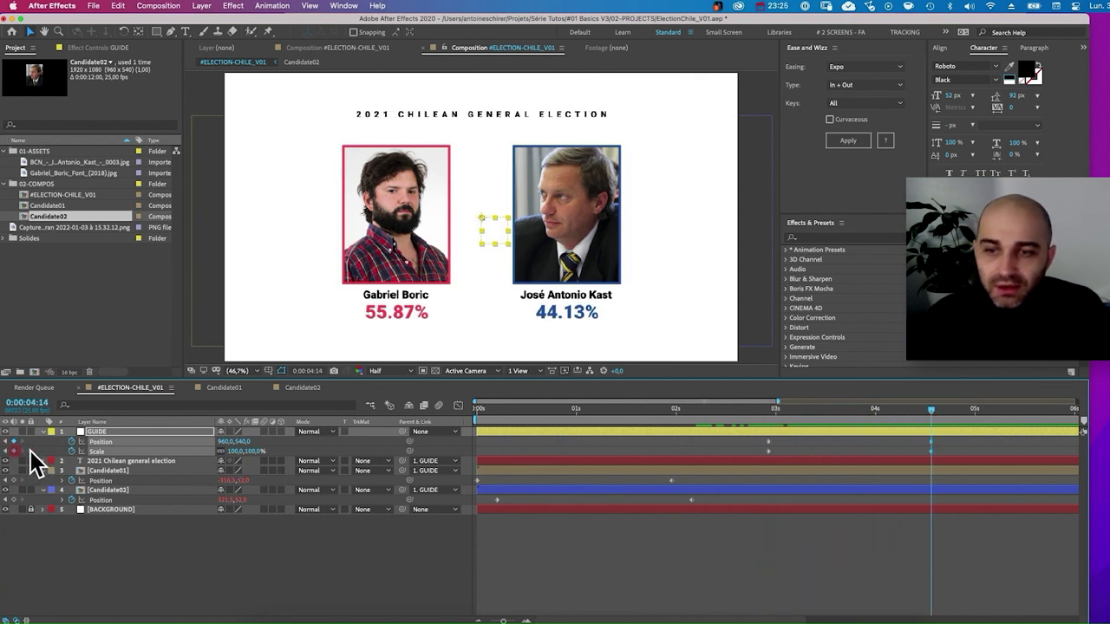
mouse_move(245, 451)
left_mouse_down()
mouse_move(293, 441)
mouse_move(247, 455)
left_mouse_up()
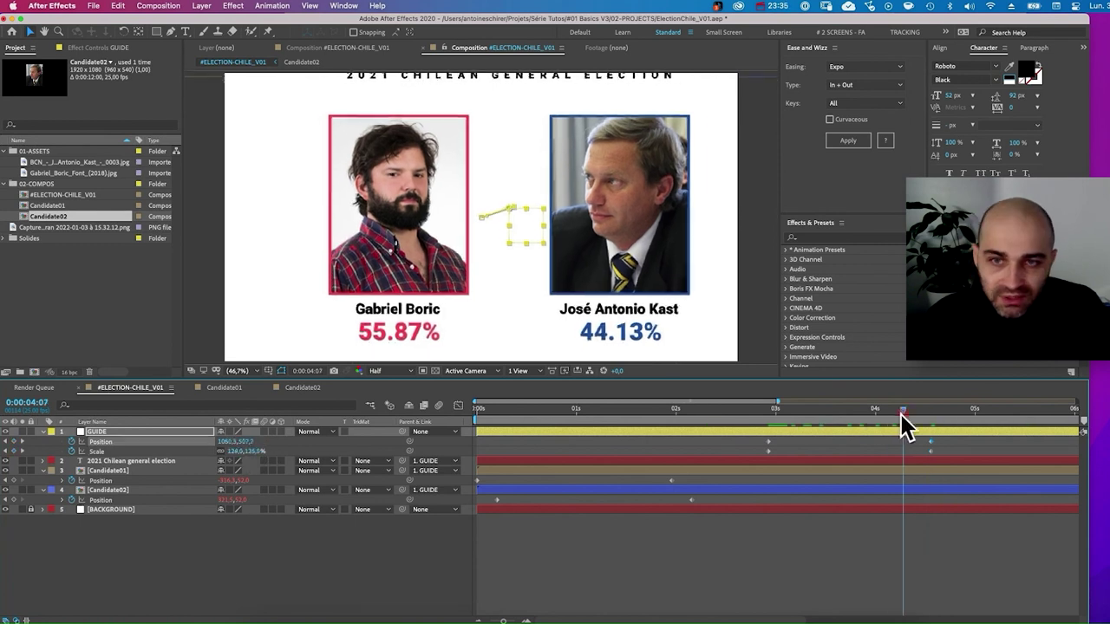
left_click_drag(905, 426, 961, 425)
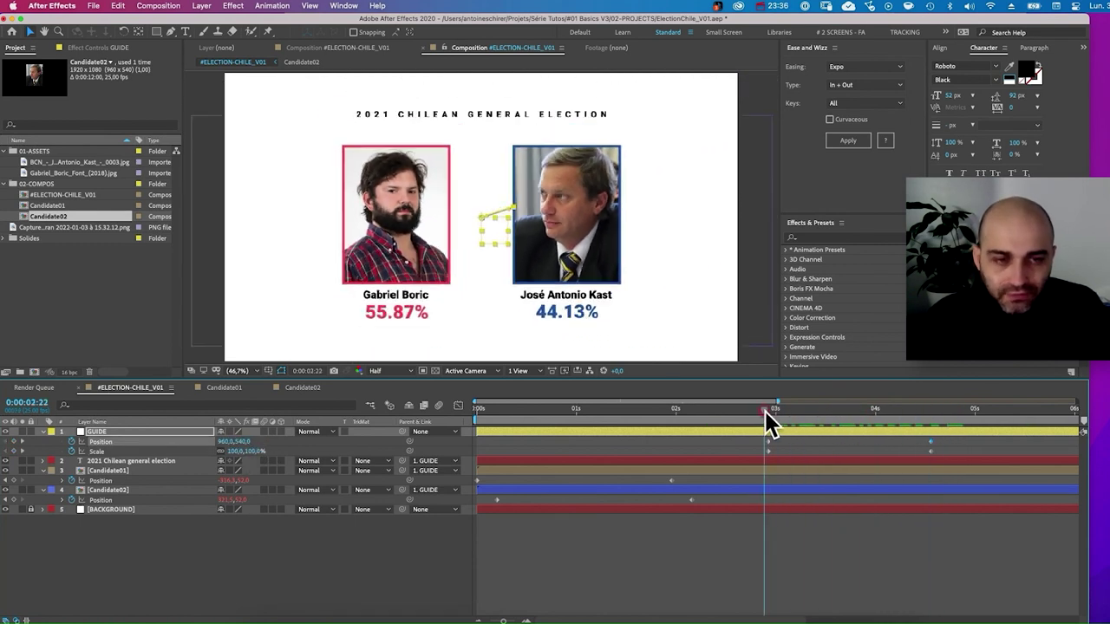
Apply Ease and Wizz Expo, In + Out easing to all four GUIDE keyframes and preview the zoom from 0:00:02:15.
left_click_drag(764, 411, 751, 440)
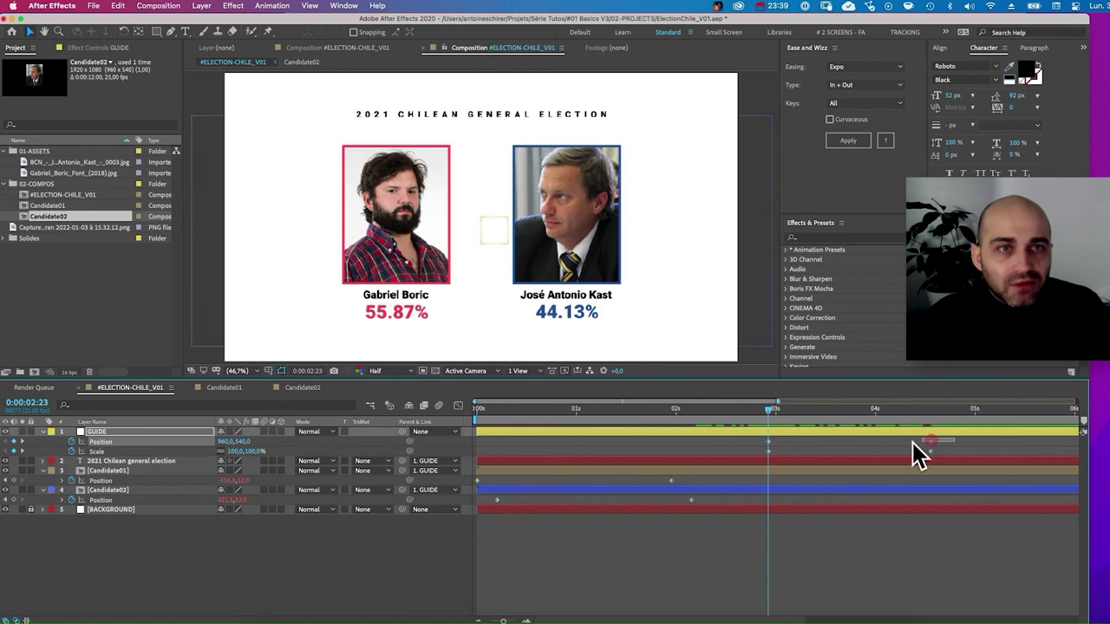
left_click_drag(954, 437, 766, 458)
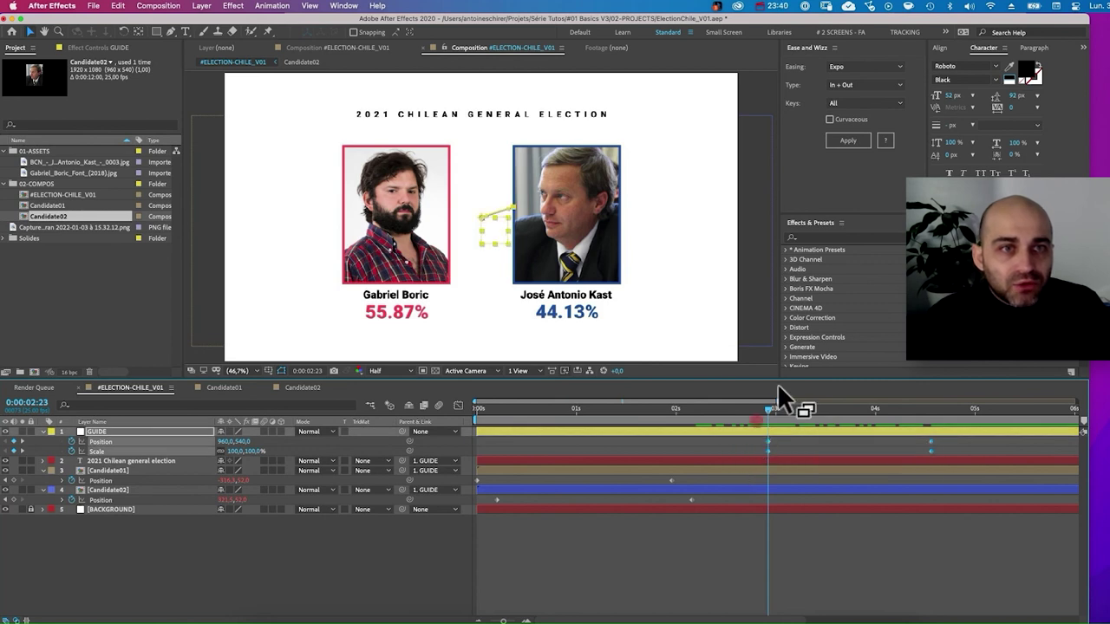
left_click(848, 141)
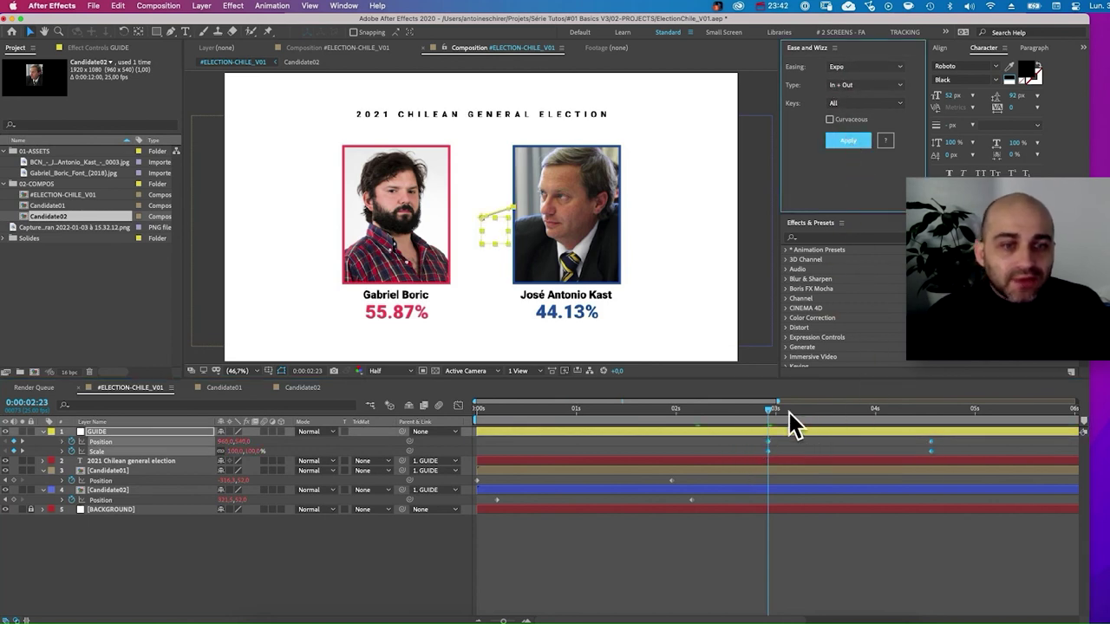
left_click(734, 410)
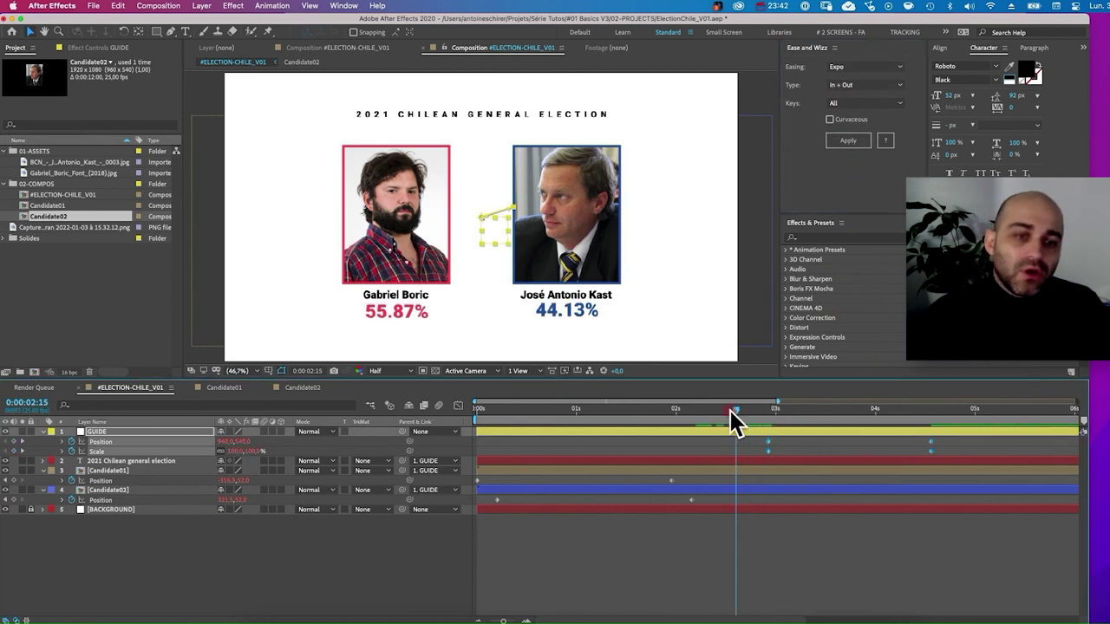
key("space")
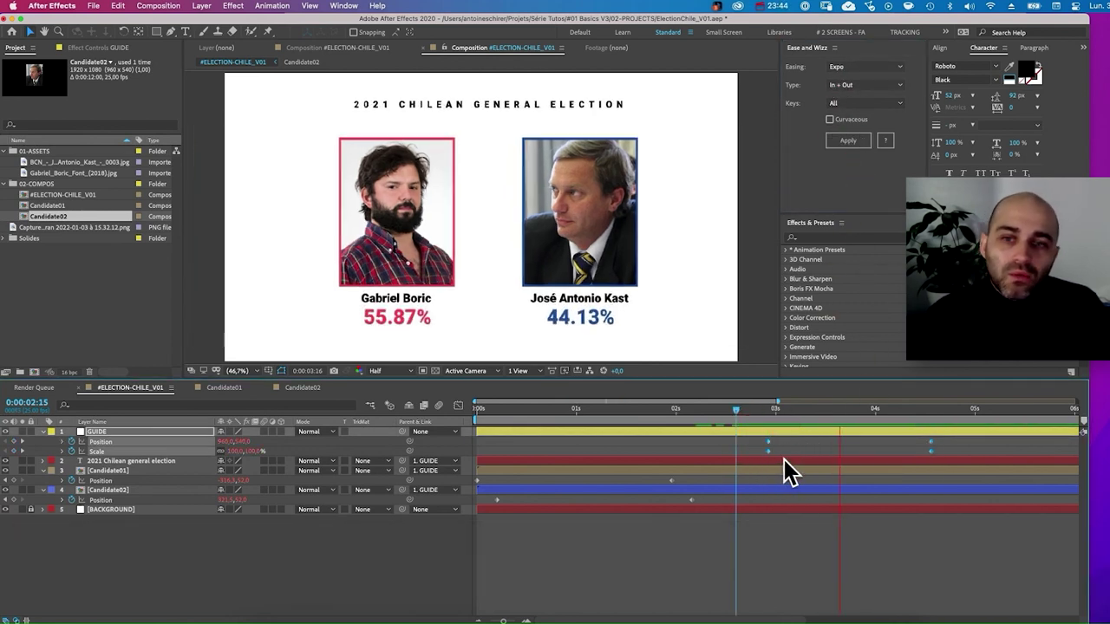
key("space")
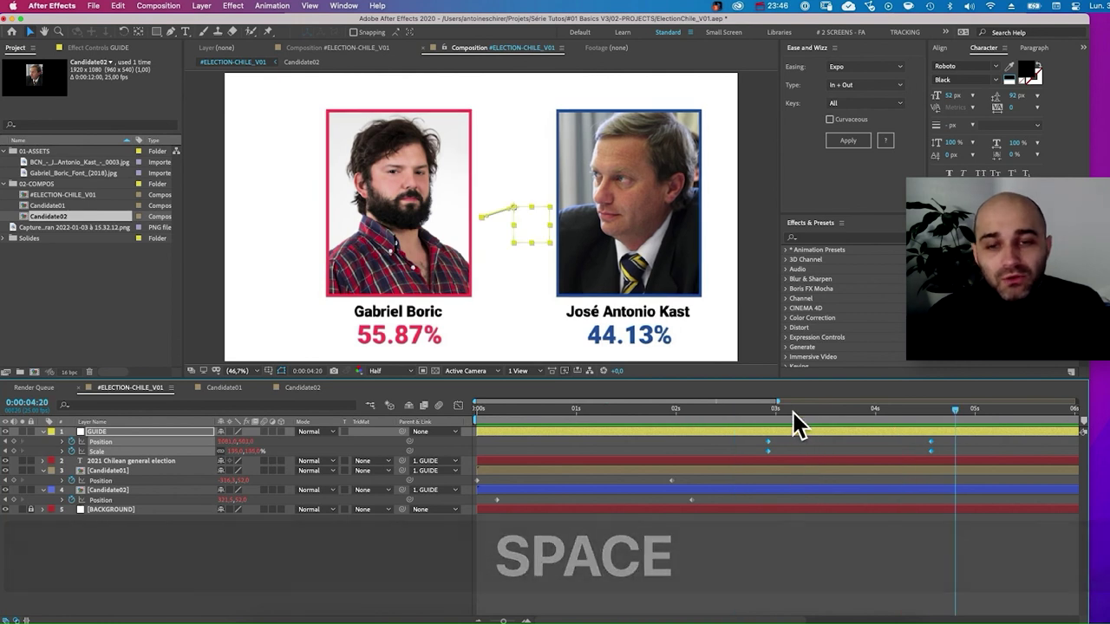
Move all GUIDE keyframes about seven frames earlier, starting at about 0:00:02:16, and scrub through the retimed zoom.
left_click(514, 407)
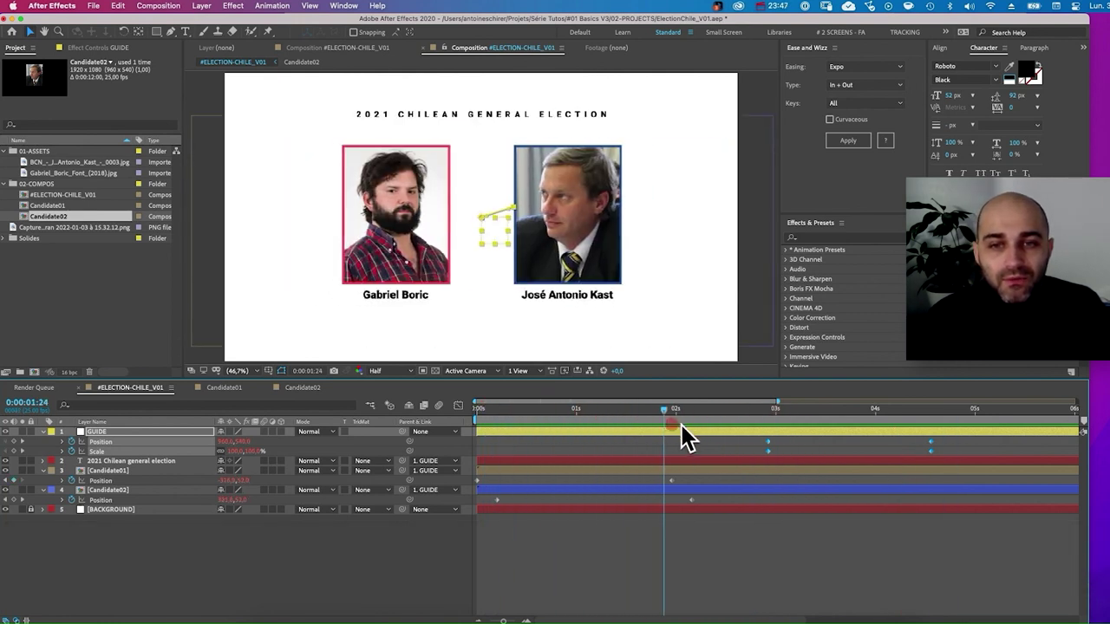
left_click_drag(680, 424, 897, 441)
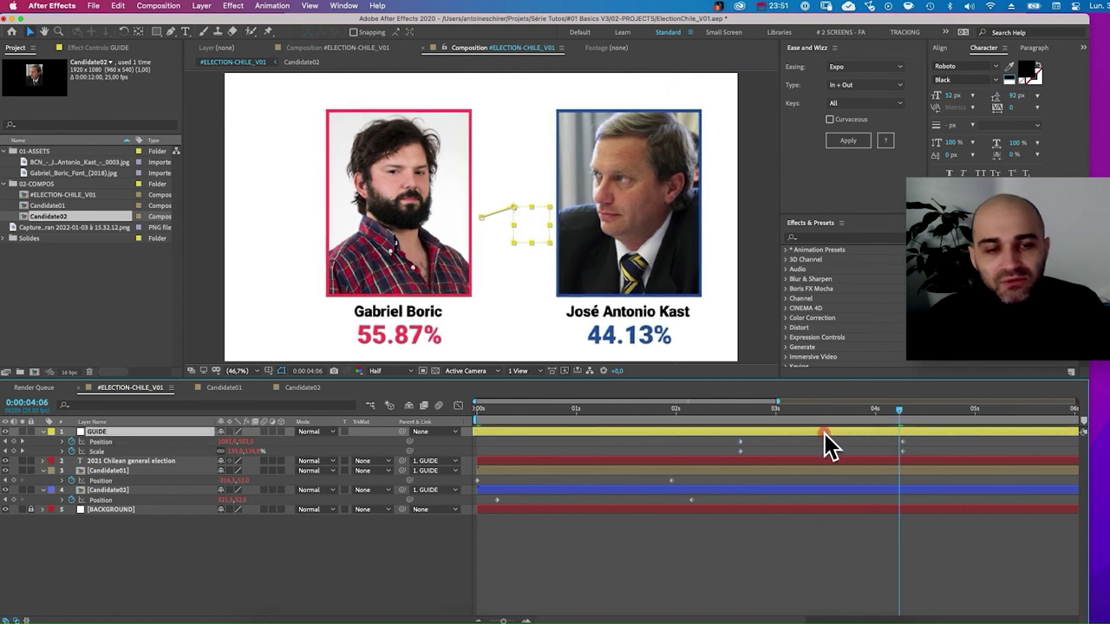
mouse_move(767, 409)
left_mouse_down()
mouse_move(676, 408)
mouse_move(847, 420)
mouse_move(768, 419)
left_mouse_up()
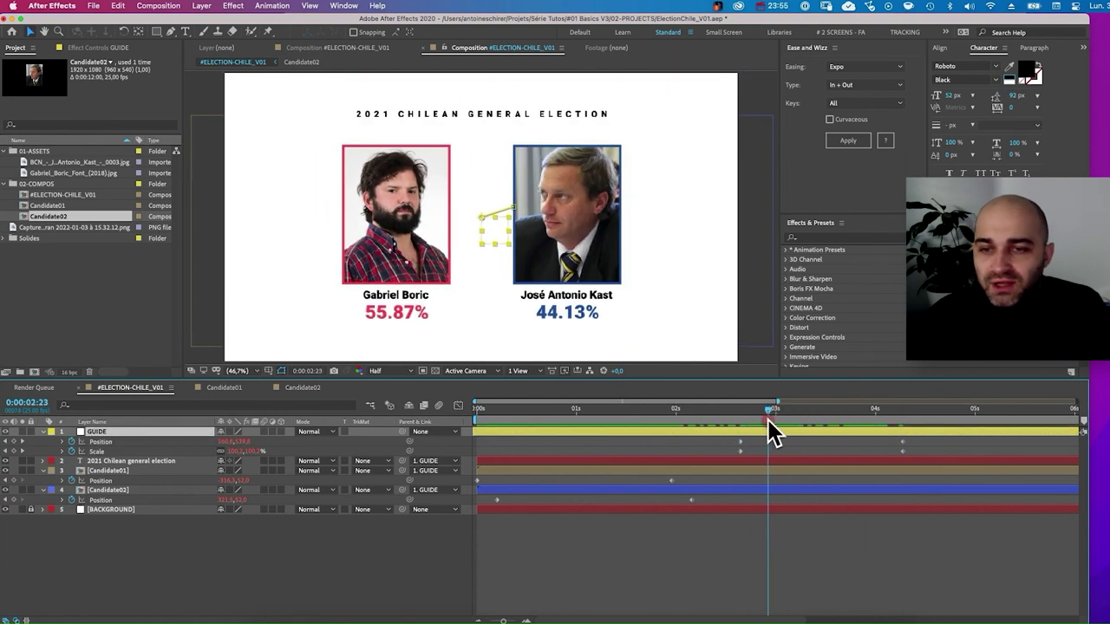
Switch to QuickTime Player and scrub #01_V04.mp4 around five seconds to examine how the losing candidate fades.
key("super+Tab")
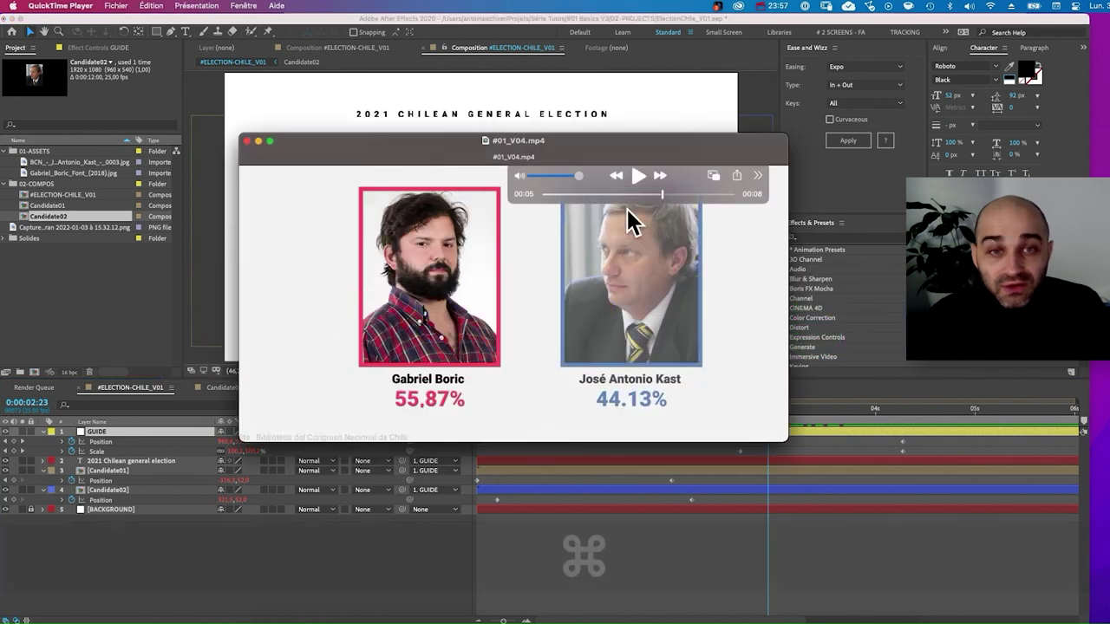
left_click_drag(652, 194, 683, 196)
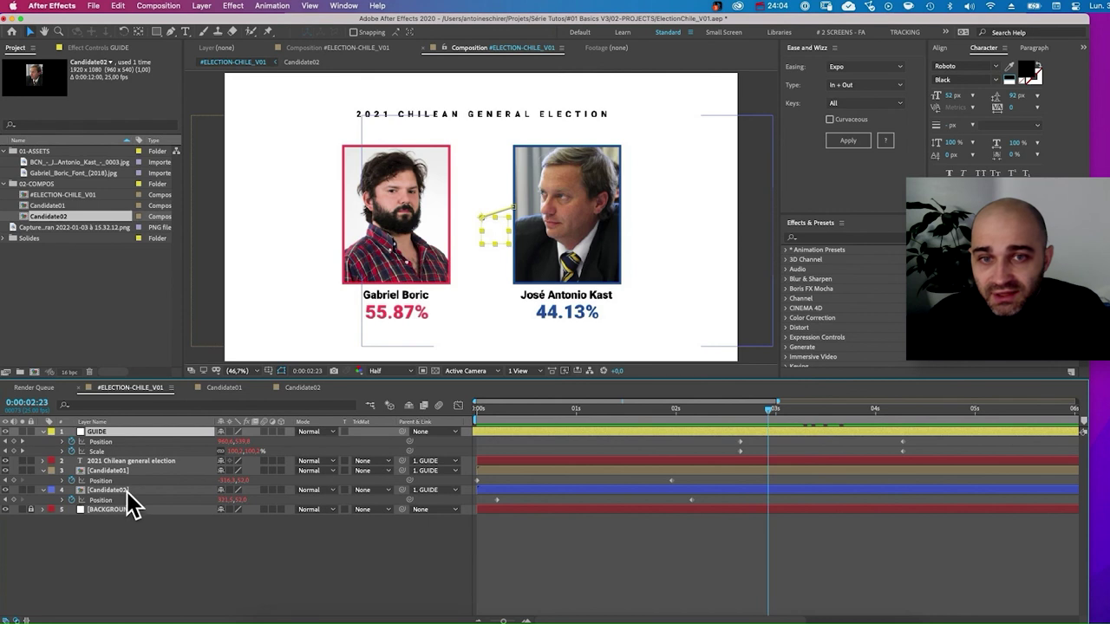
Back in After Effects, keyframe Candidate02's Opacity at 100% at 0:00:03:03 and 25% at 0:00:03:19, and check the fade.
left_click(123, 491)
mouse_move(768, 408)
left_mouse_down()
mouse_move(688, 408)
mouse_move(853, 416)
mouse_move(787, 418)
left_mouse_up()
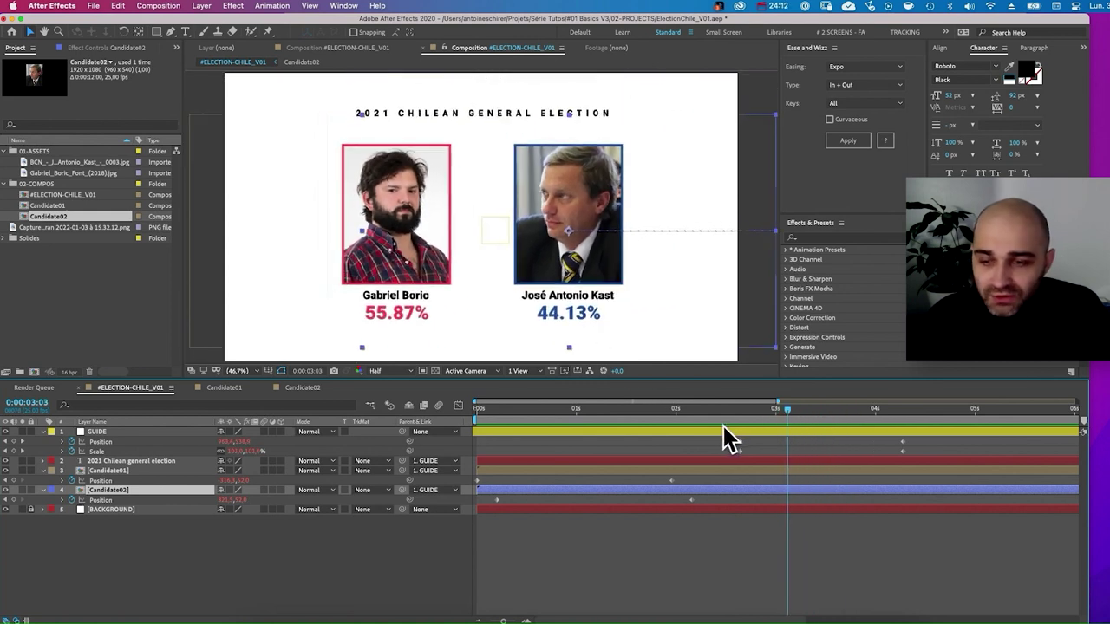
key("t")
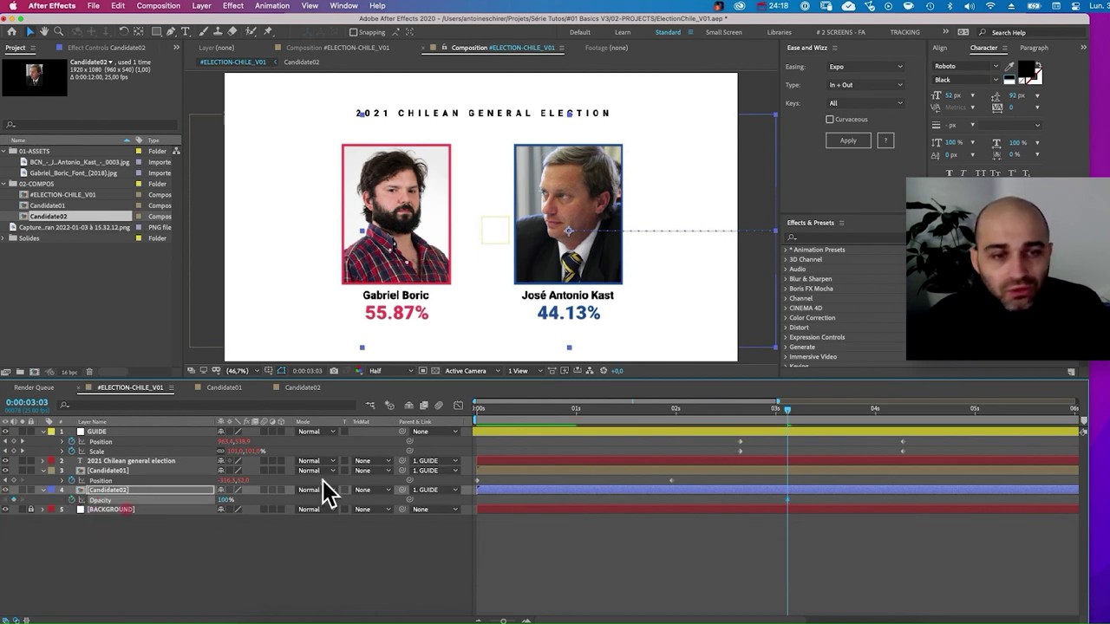
left_click_drag(797, 411, 852, 411)
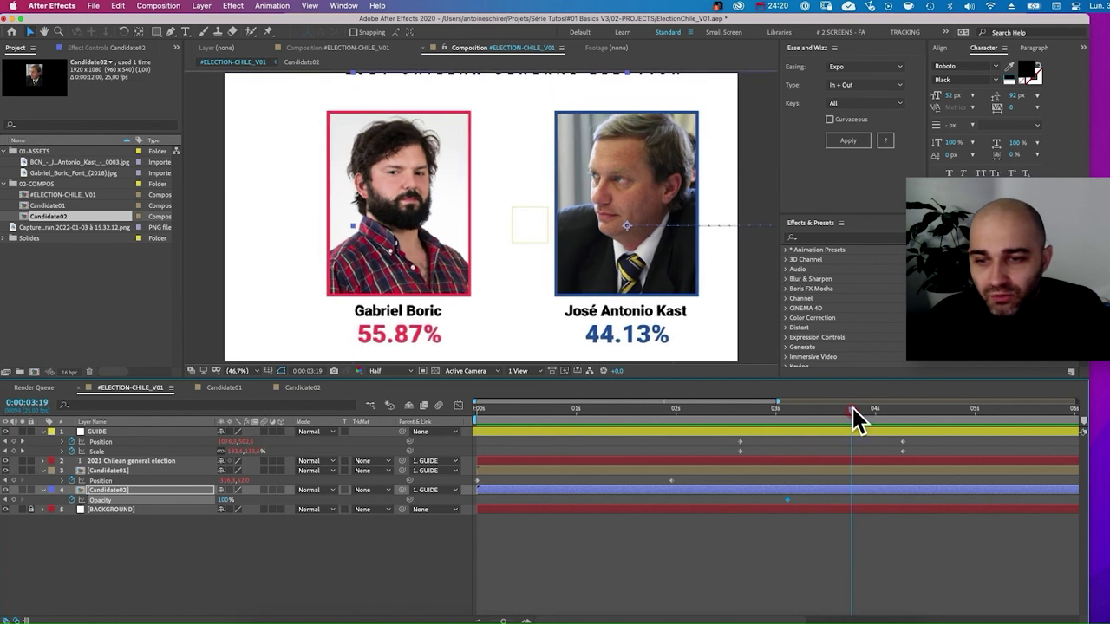
type("50")
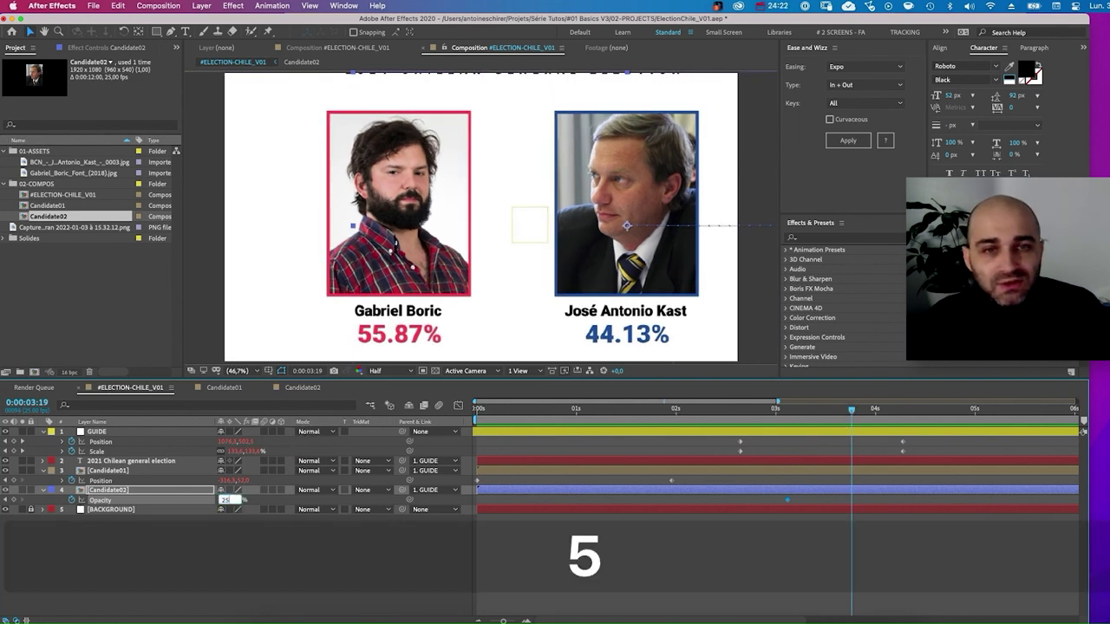
key("Return")
left_click(778, 409)
mouse_move(777, 406)
left_mouse_down()
mouse_move(859, 411)
mouse_move(787, 411)
left_mouse_up()
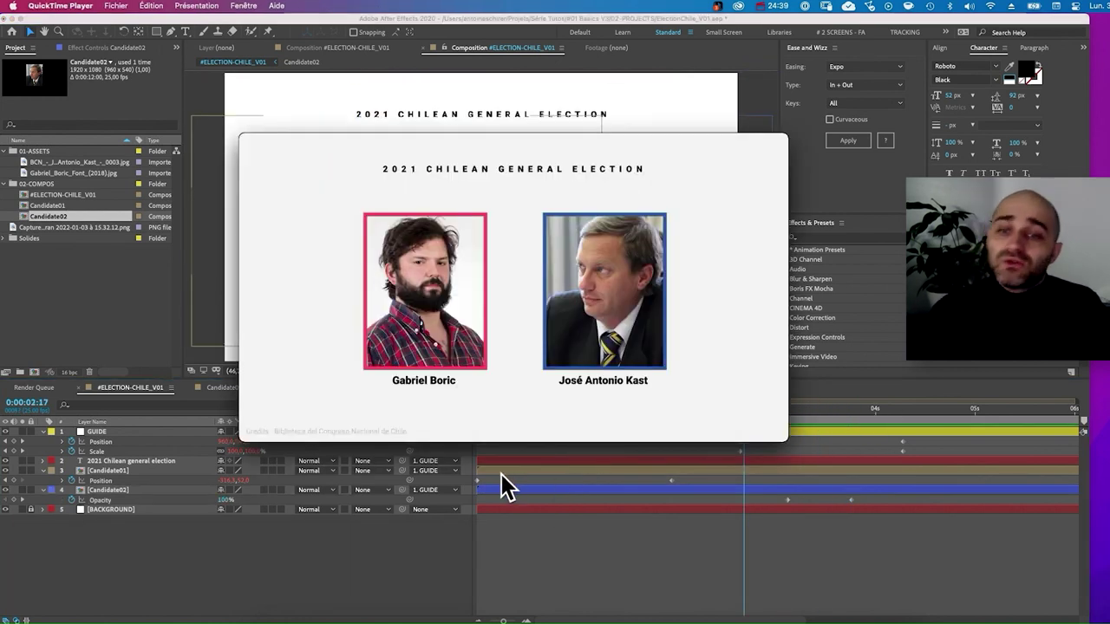
mouse_move(481, 412)
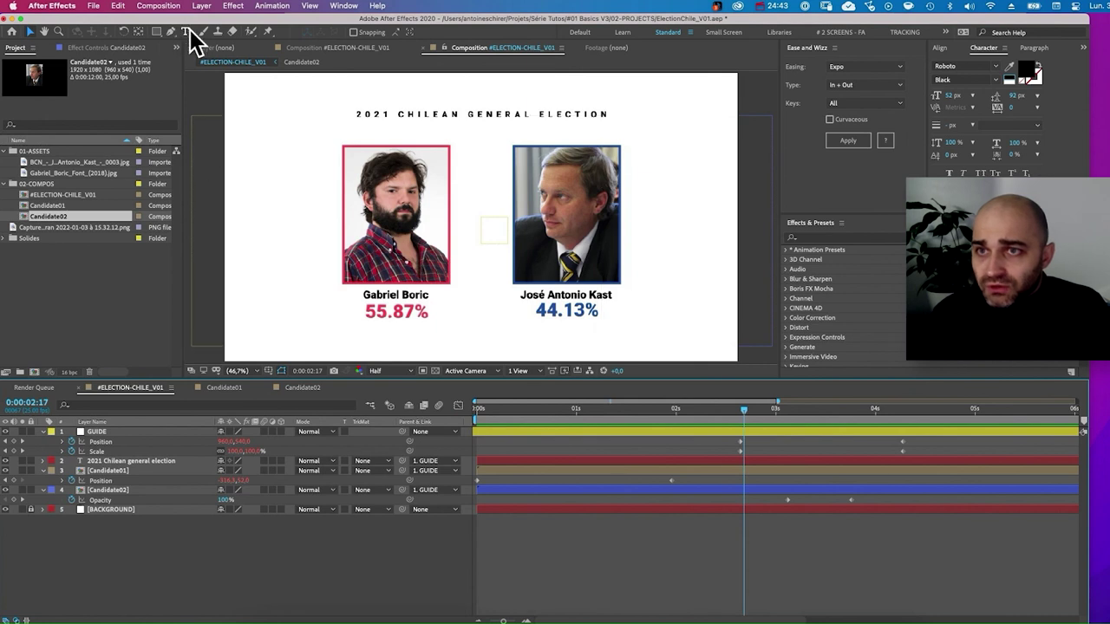
Create a paragraph text box about the width of one candidate card in the composition's lower-left corner, reading "Credits:" and left-aligned.
left_click(184, 31)
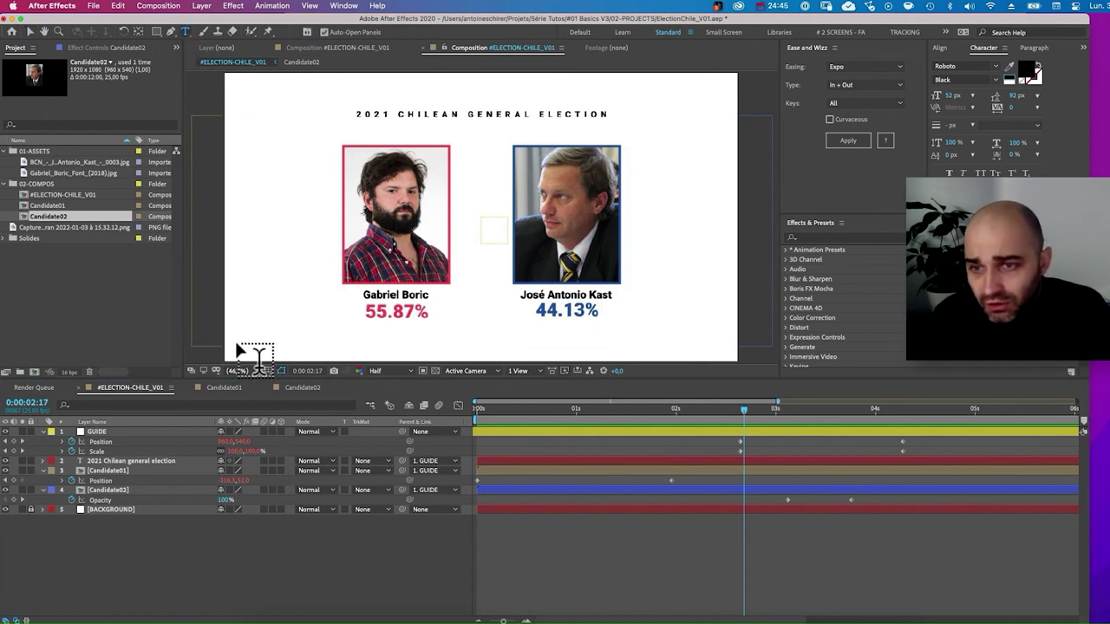
left_click_drag(229, 338, 452, 356)
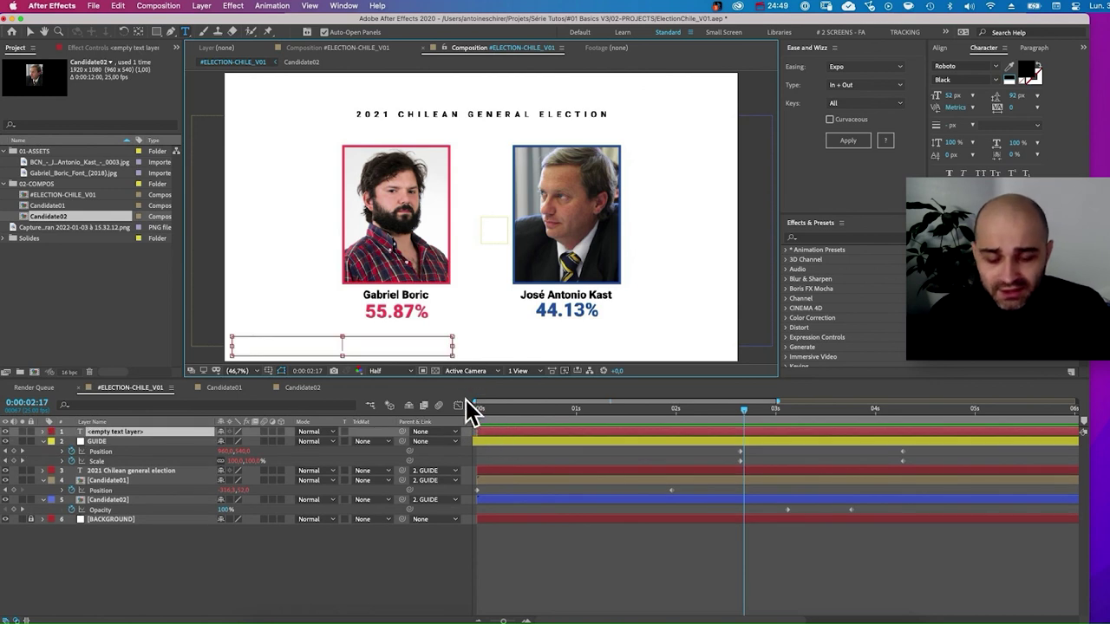
type("Credo")
key("BackSpace")
type("its :")
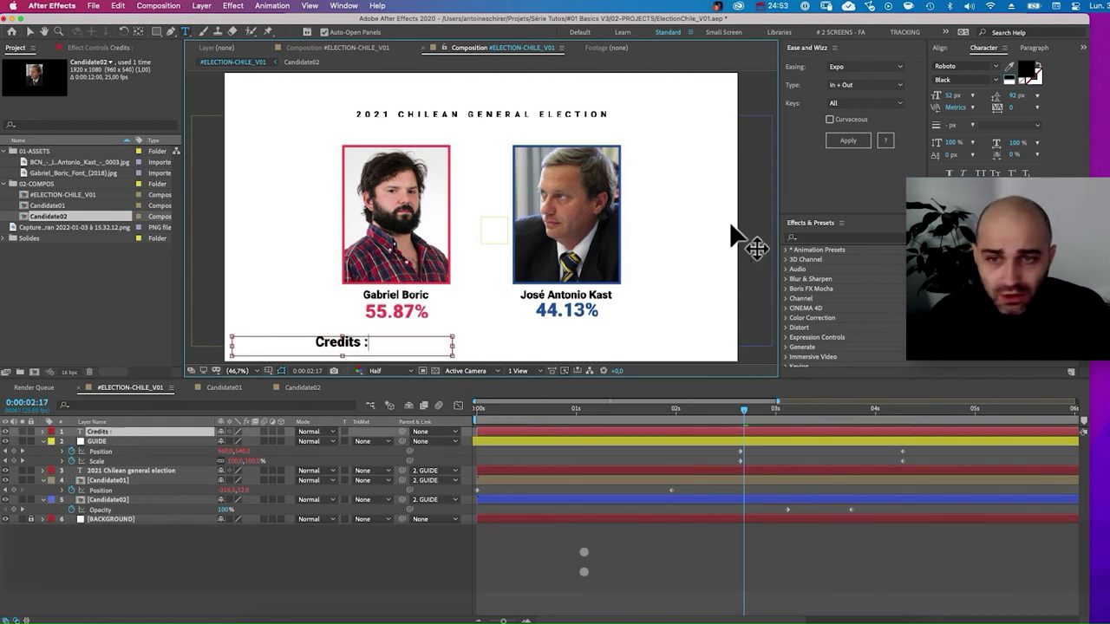
key("Left")
key("BackSpace")
key("Right")
key("super+a")
left_click(1032, 48)
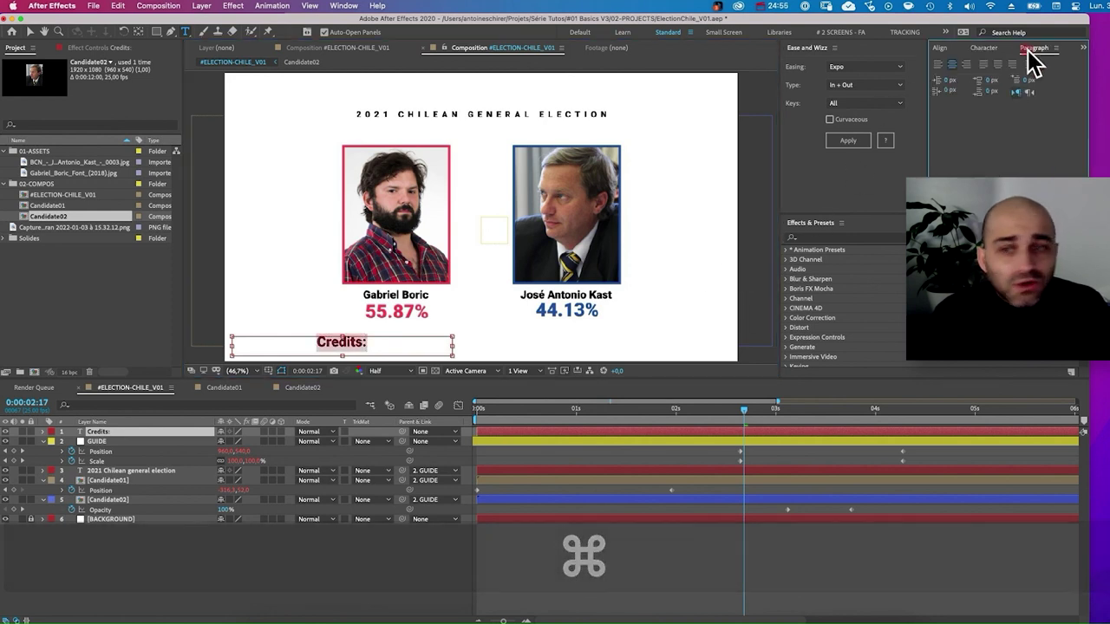
left_click(940, 64)
Switch to Firefox and copy the attribution "Biblioteca del Congreso Nacional" from the José Antonio Kast photo's Wikimedia Commons page.
key("super+Tab")
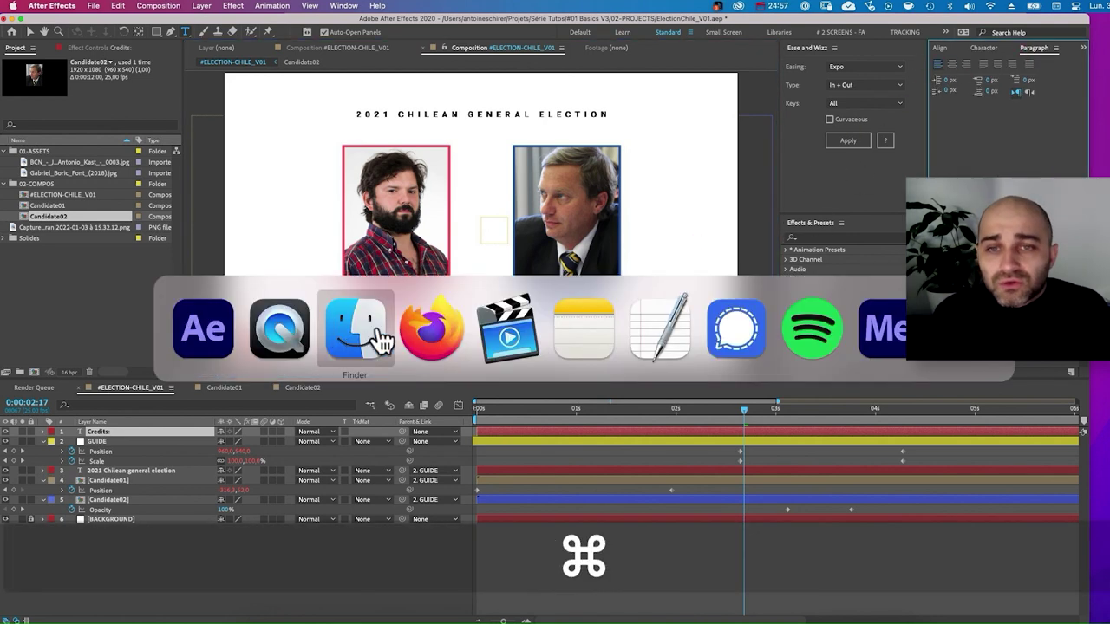
left_click(439, 340)
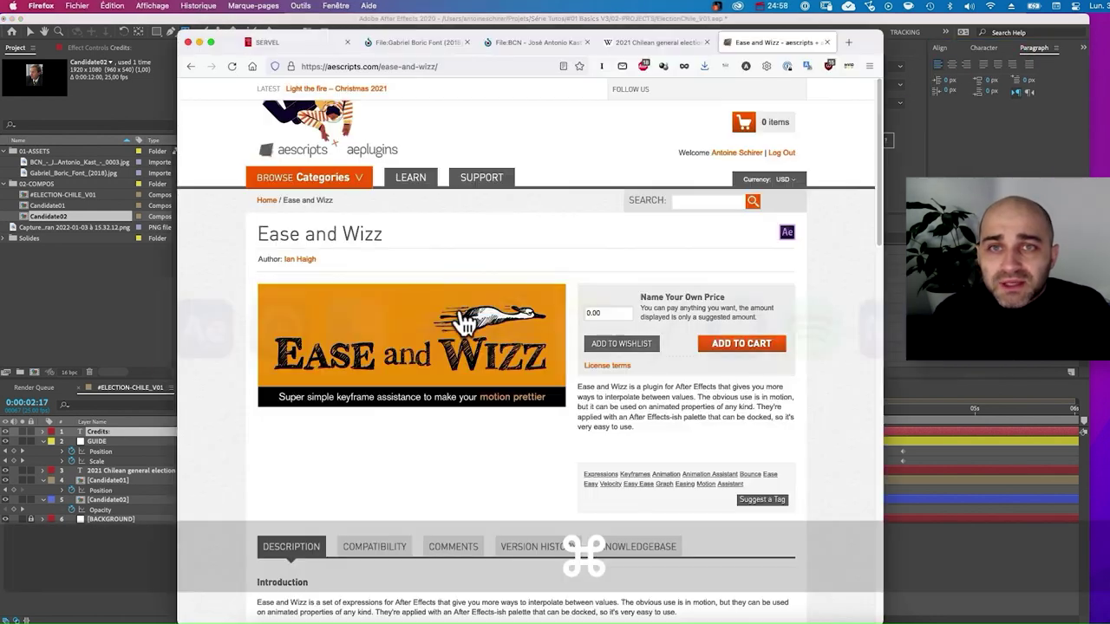
left_click(646, 41)
left_click(527, 41)
scroll(518, 420, "down", 5)
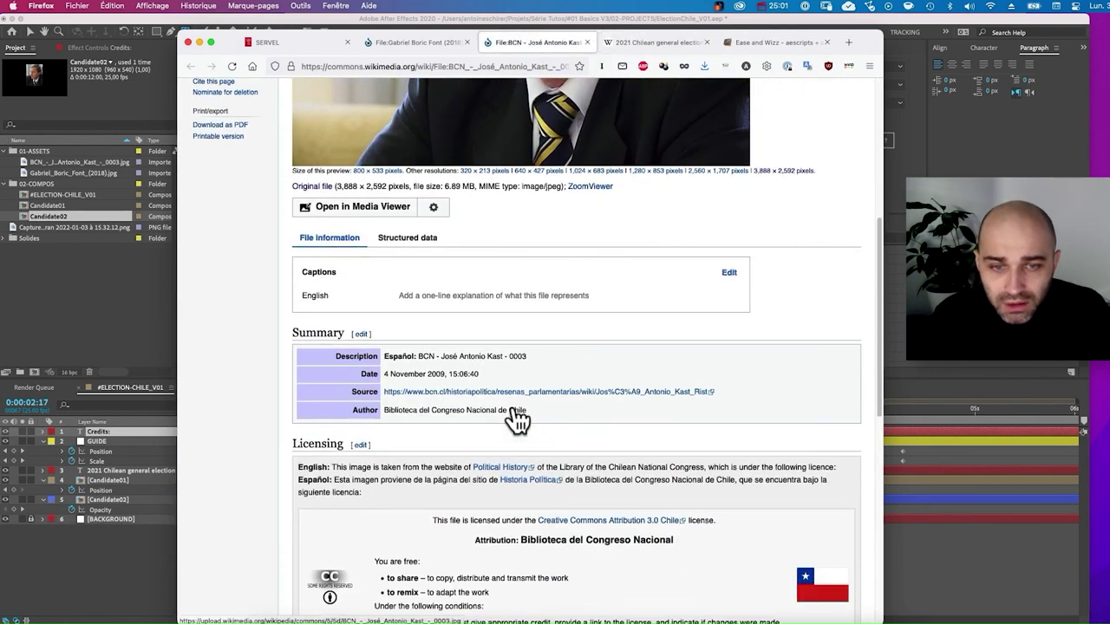
scroll(554, 463, "down", 3)
left_click_drag(673, 364, 535, 368)
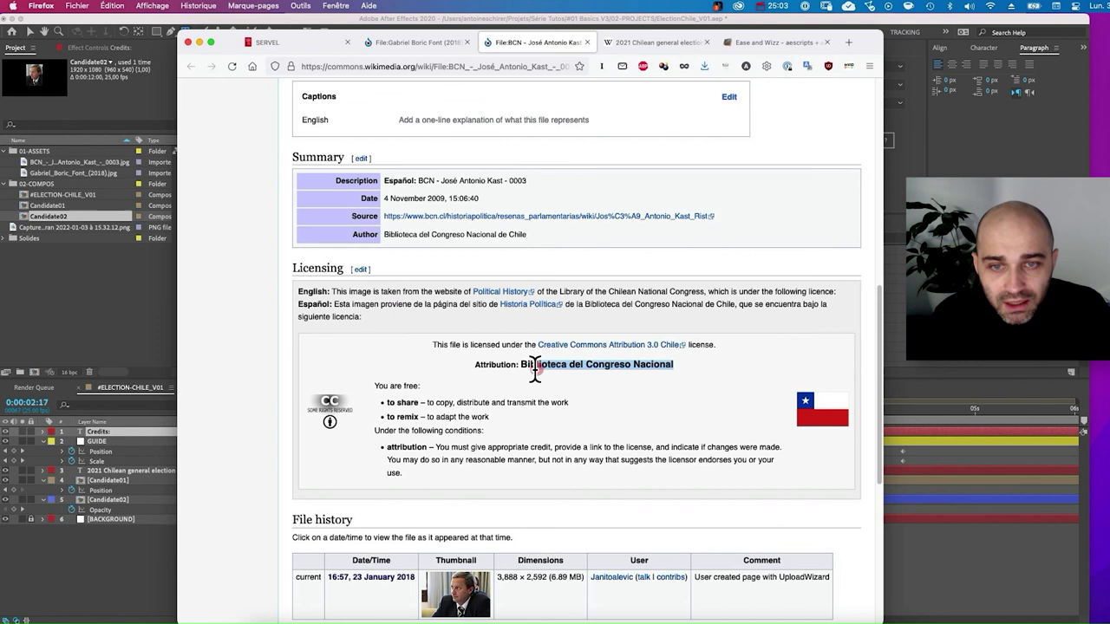
key("super+c")
Back in After Effects, add the copied "Biblioteca del Congreso Nacional" after "Credits:" in the text box.
key("super+Tab")
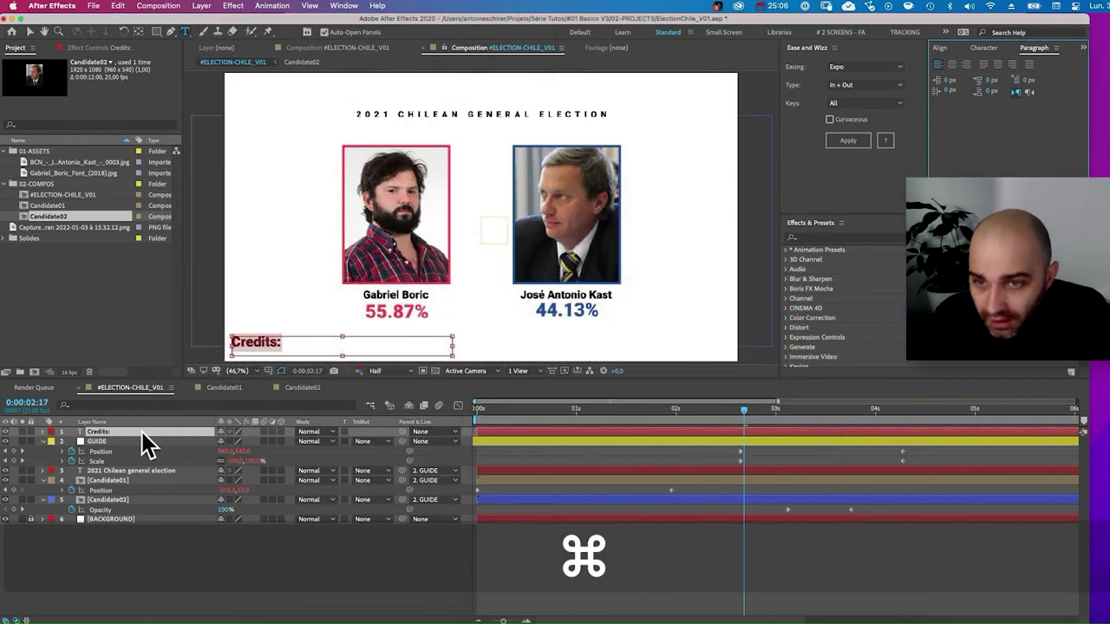
left_click(294, 342)
key("super+v")
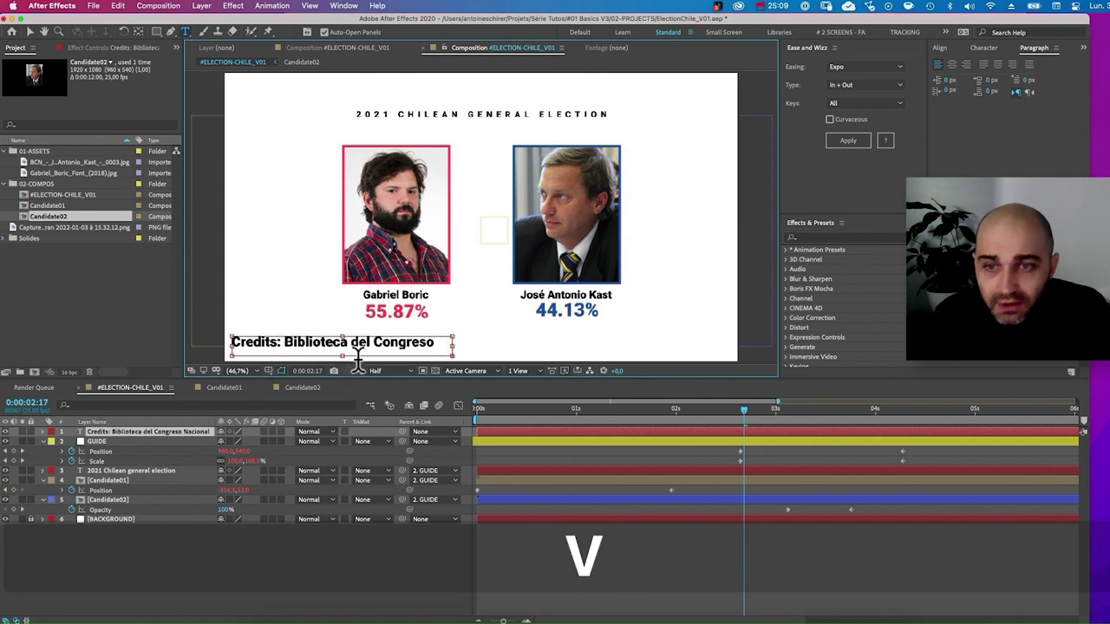
Format the whole credits line in Roboto Medium at 26 px.
key("super+a")
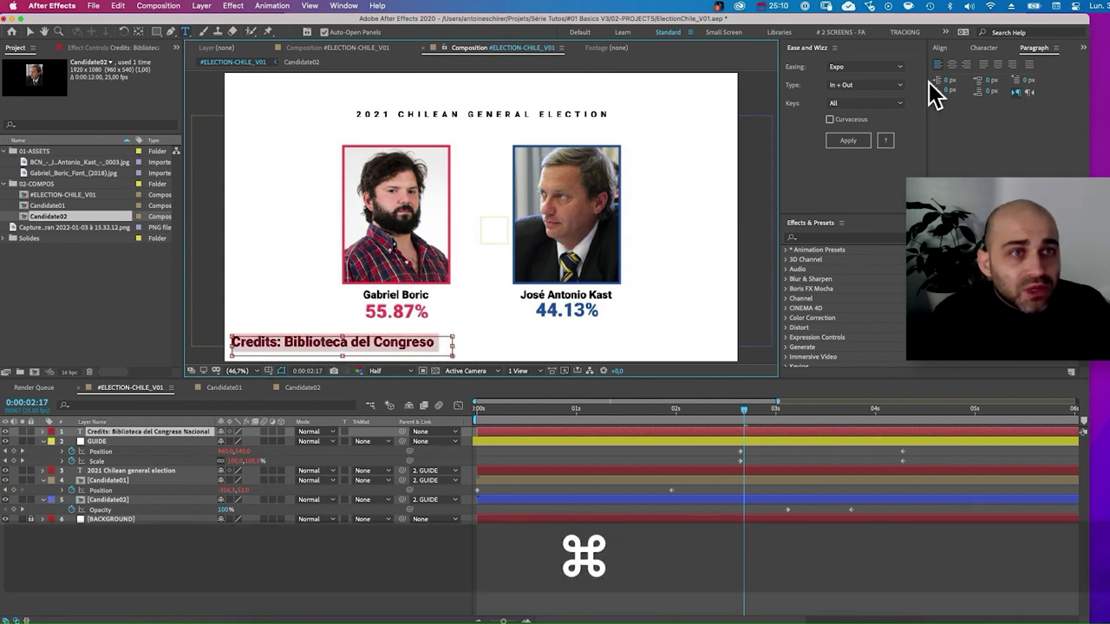
left_click(980, 49)
left_click_drag(952, 93, 941, 94)
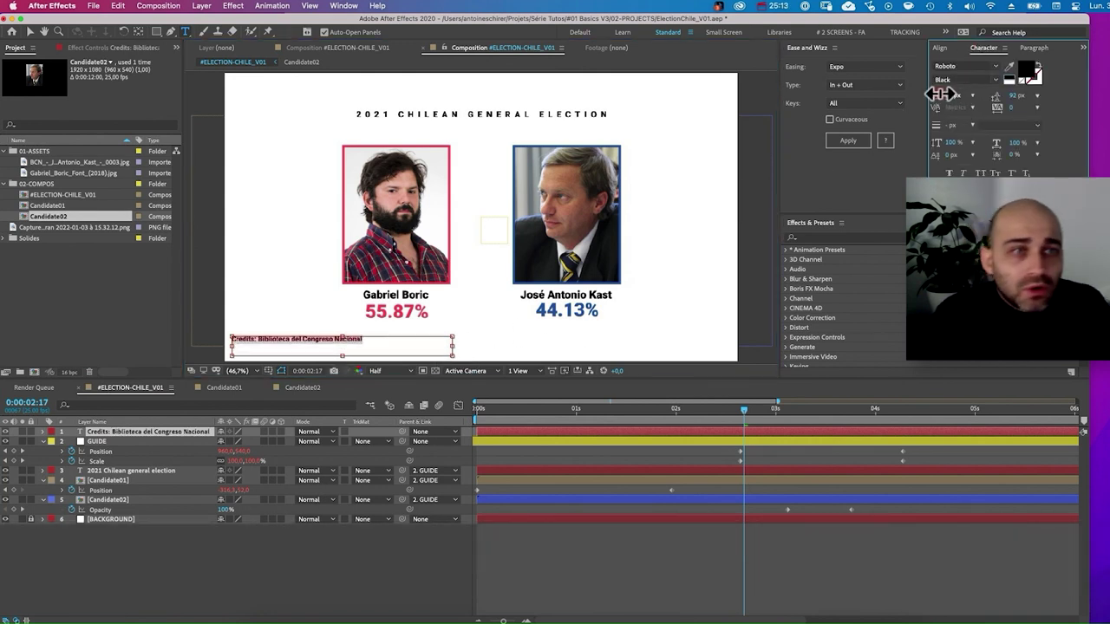
left_click(997, 79)
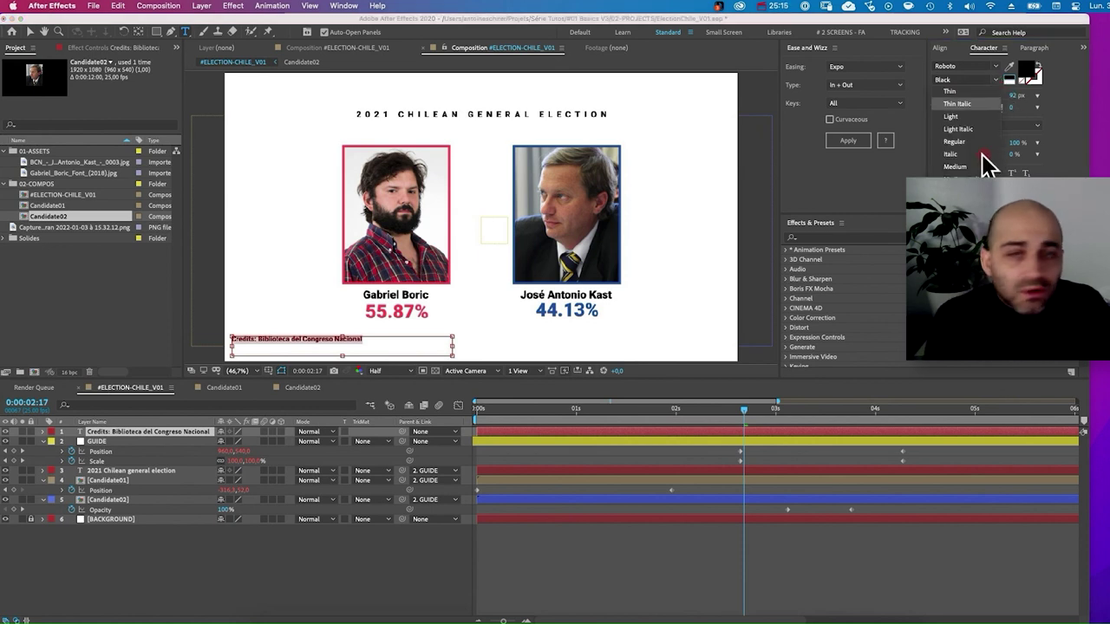
left_click(971, 168)
Lower the upper edge of the credits text box and nudge the layer closer to the frame's lower-left corner.
left_click_drag(340, 338, 341, 349)
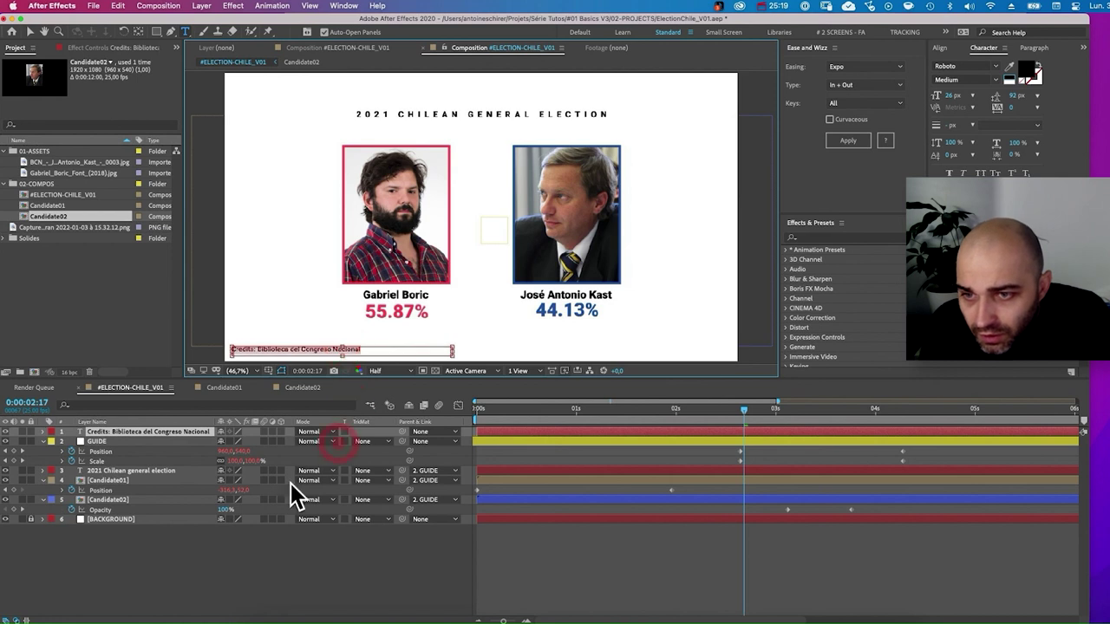
left_click(228, 575)
left_click(120, 433)
key("Return")
key("Down")
key("Down")
key("Down")
key("Down")
key("Down")
key("Down")
key("Down")
key("Down")
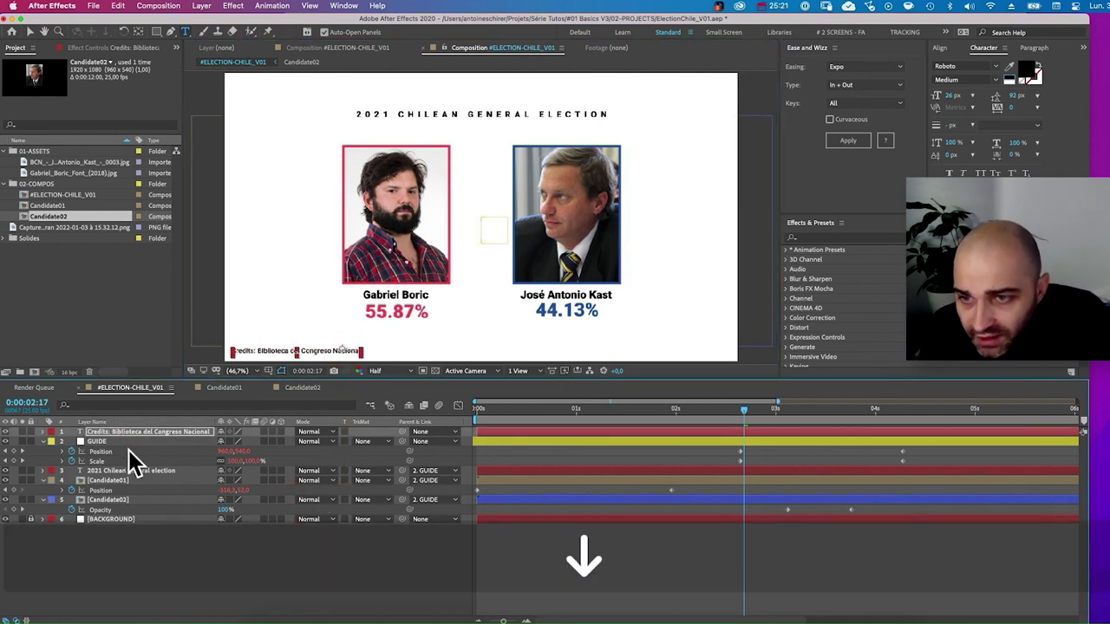
left_click(210, 562)
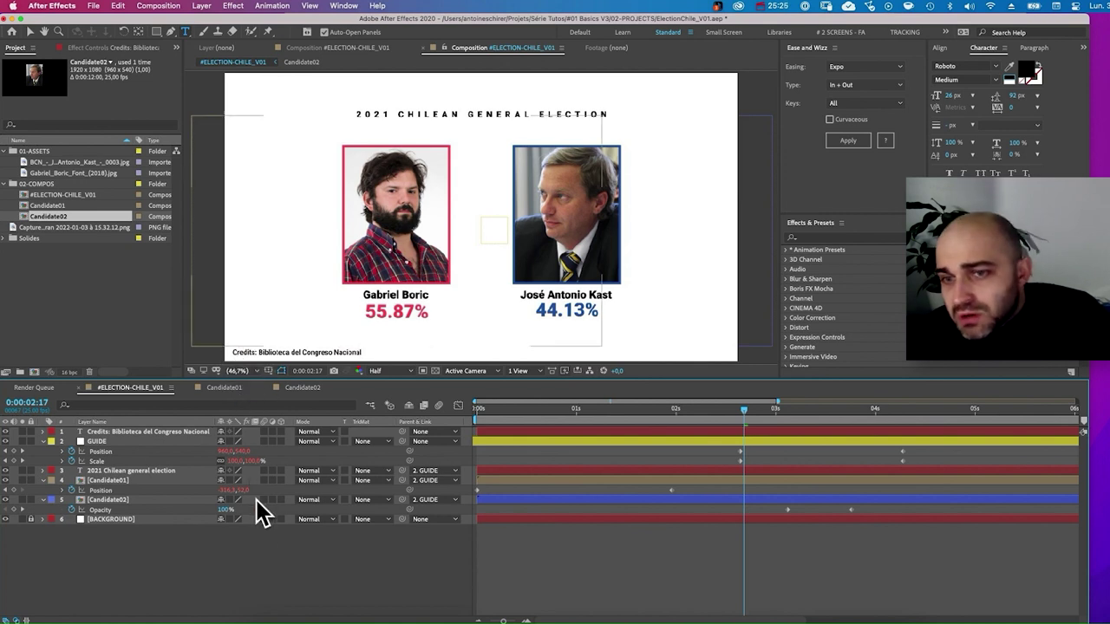
left_click(123, 433)
key("Left")
key("Up")
left_click(329, 587)
Lower the credits layer's Opacity to 25%.
left_click(139, 442)
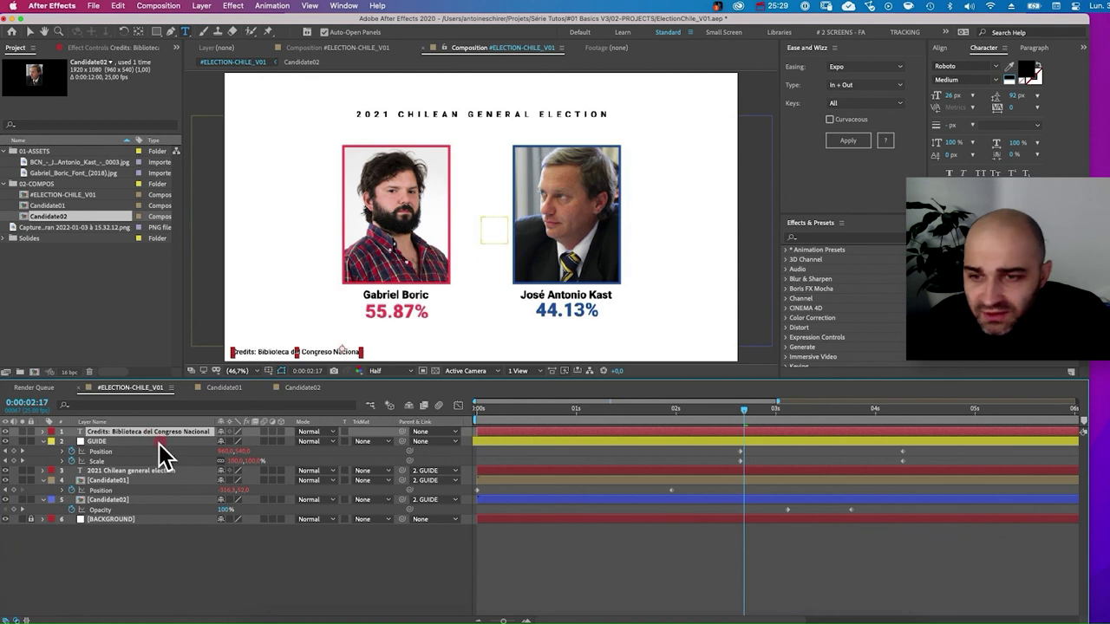
key("t")
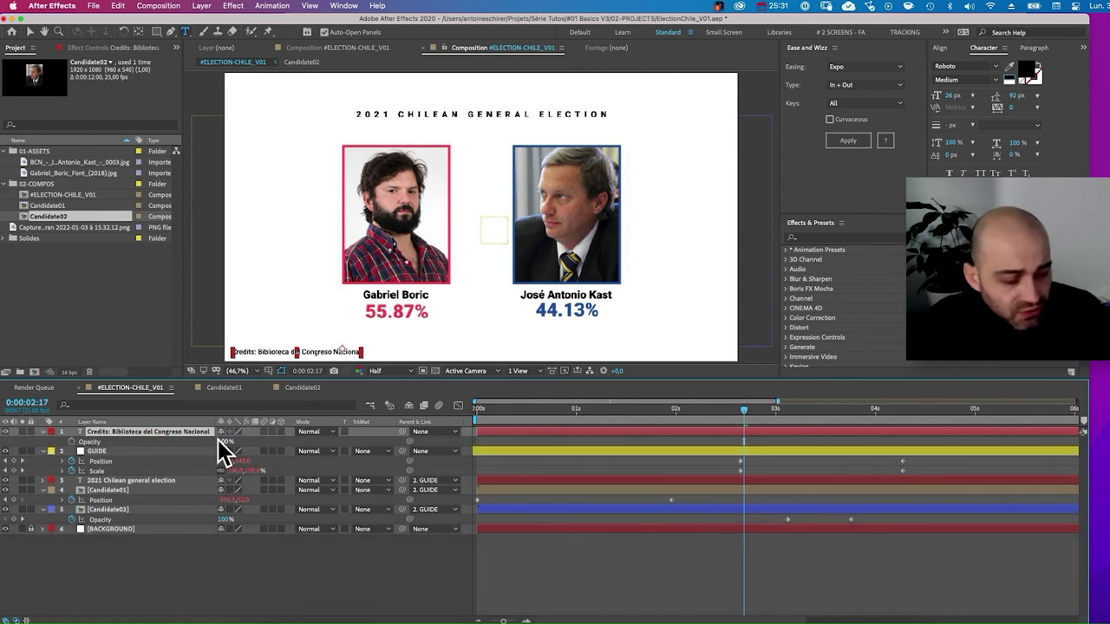
left_click(228, 441)
type("33")
key("Return")
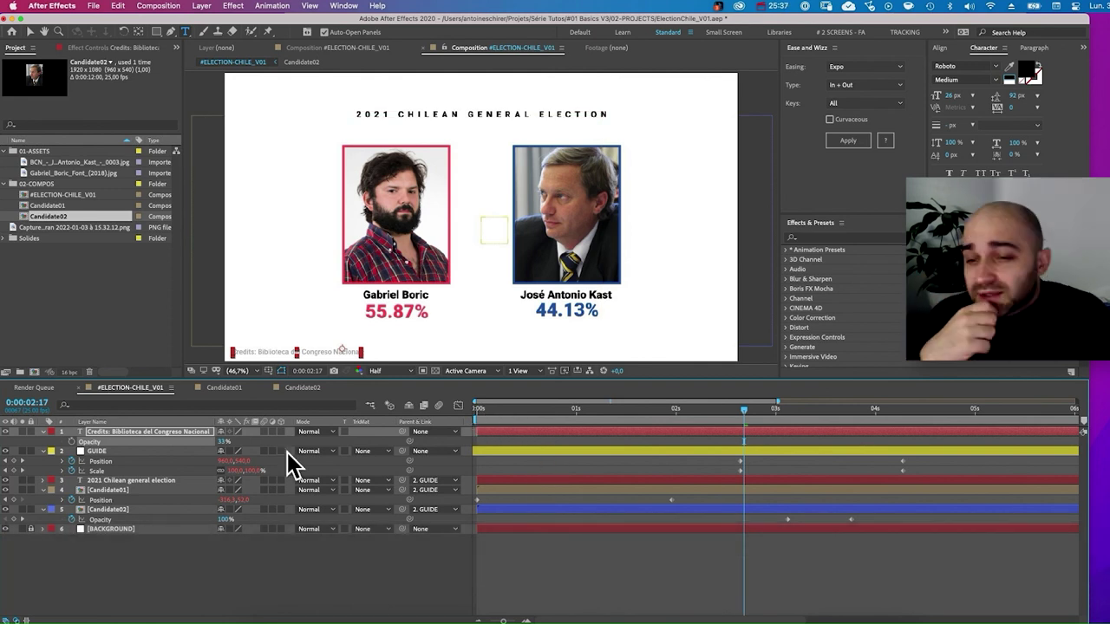
left_click(226, 443)
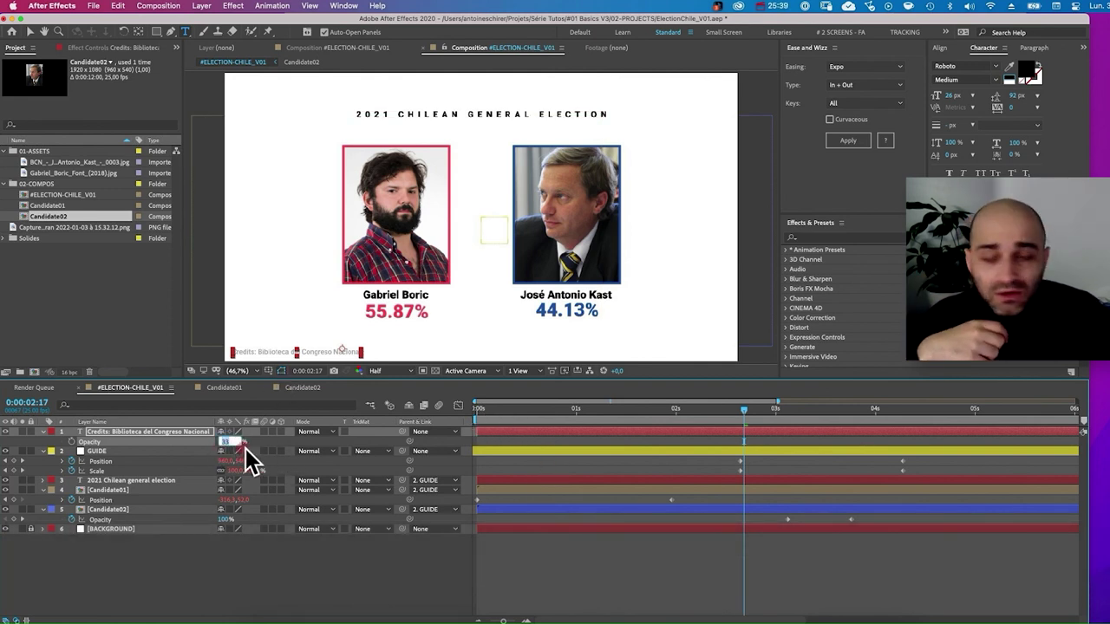
type("25")
key("Return")
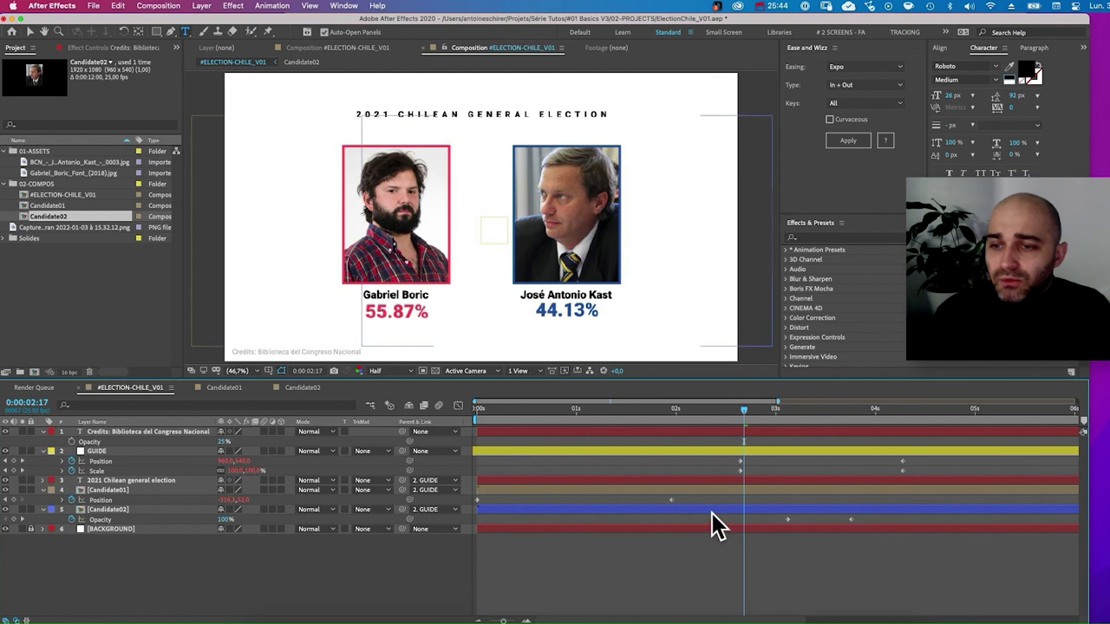
Parent the credits layer to the GUIDE null, with GUIDE above it in the layer stack, and preview the animation.
mouse_move(758, 413)
left_mouse_down()
mouse_move(555, 408)
mouse_move(884, 415)
mouse_move(760, 408)
left_mouse_up()
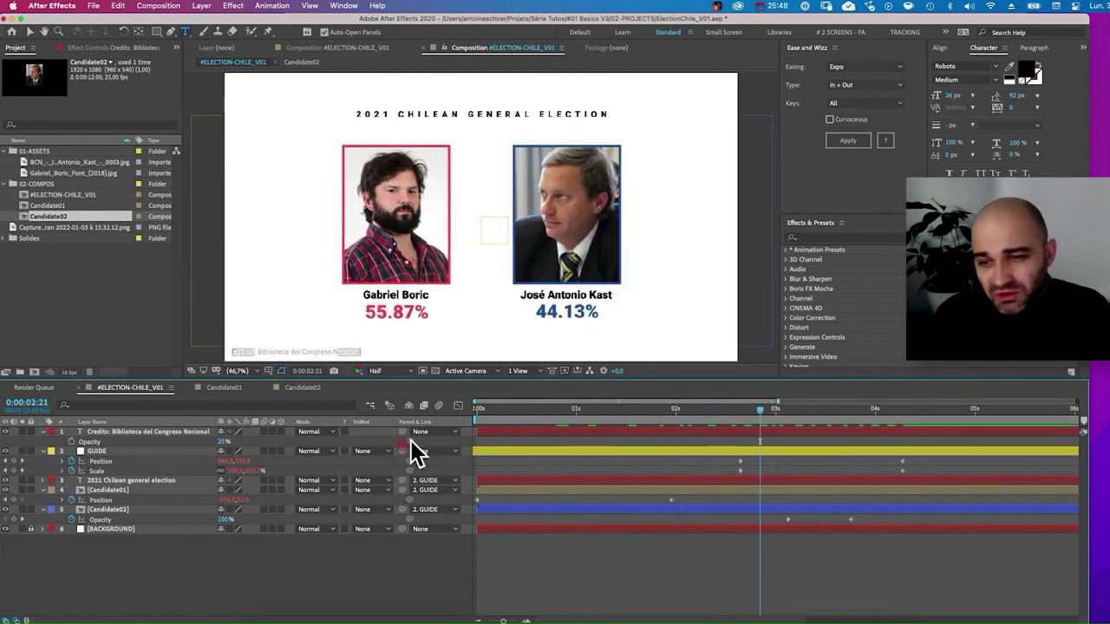
left_click_drag(402, 431, 121, 467)
left_click_drag(760, 408, 703, 415)
key("KP_0")
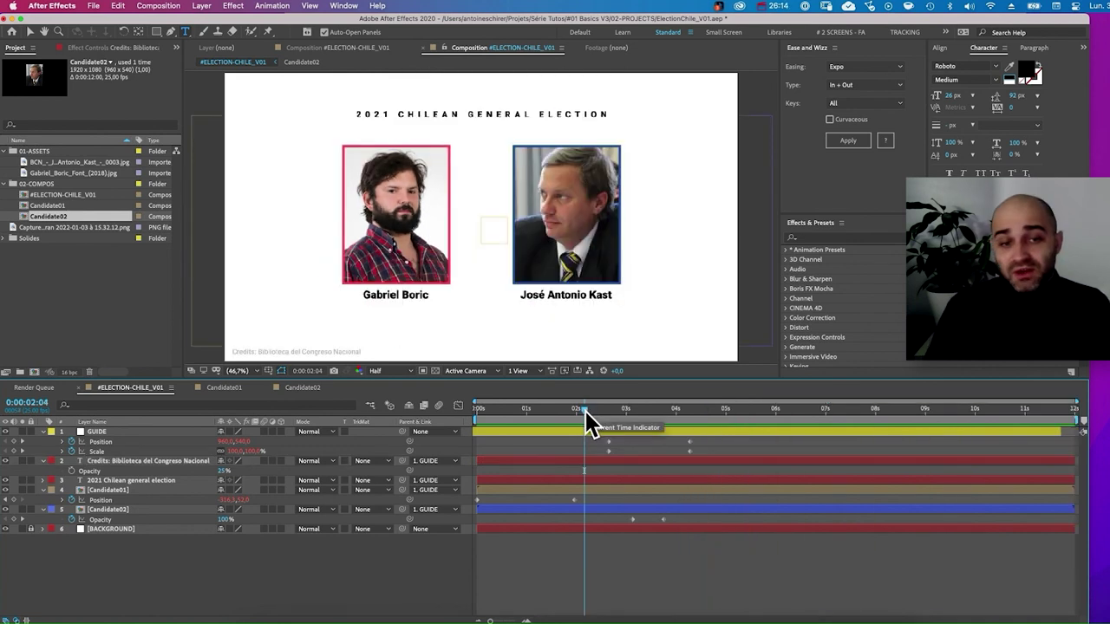
Scrub through the animation and shorten the composition's work area so it ends at 0:00:06:04.
left_click_drag(585, 411, 776, 419)
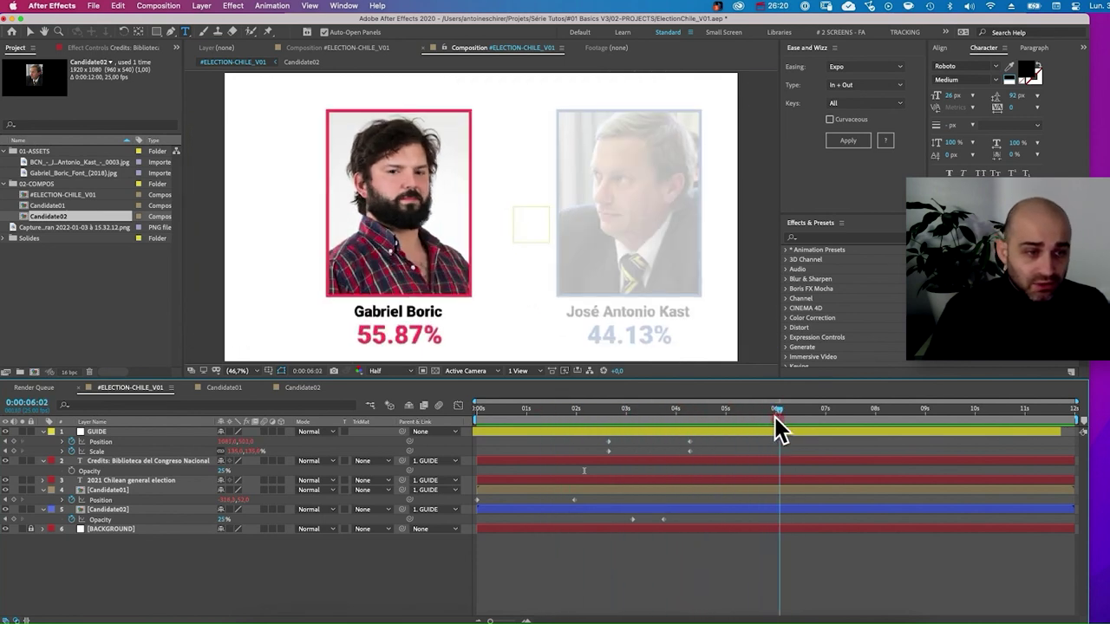
left_click(1080, 421)
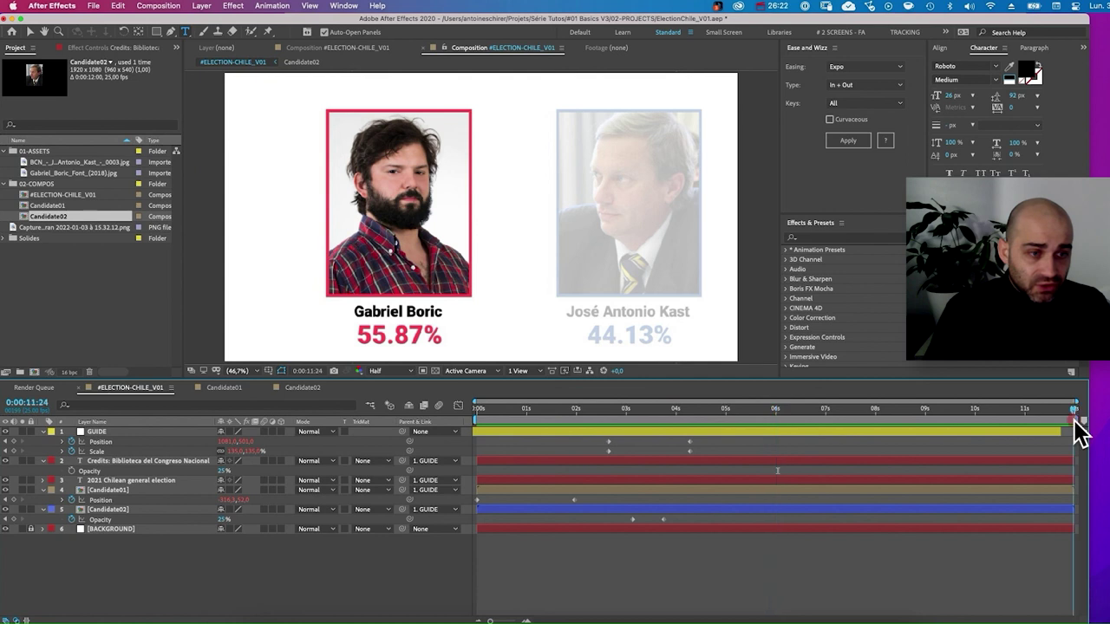
left_click_drag(1077, 421, 771, 426)
left_click_drag(560, 414, 768, 417)
key("b")
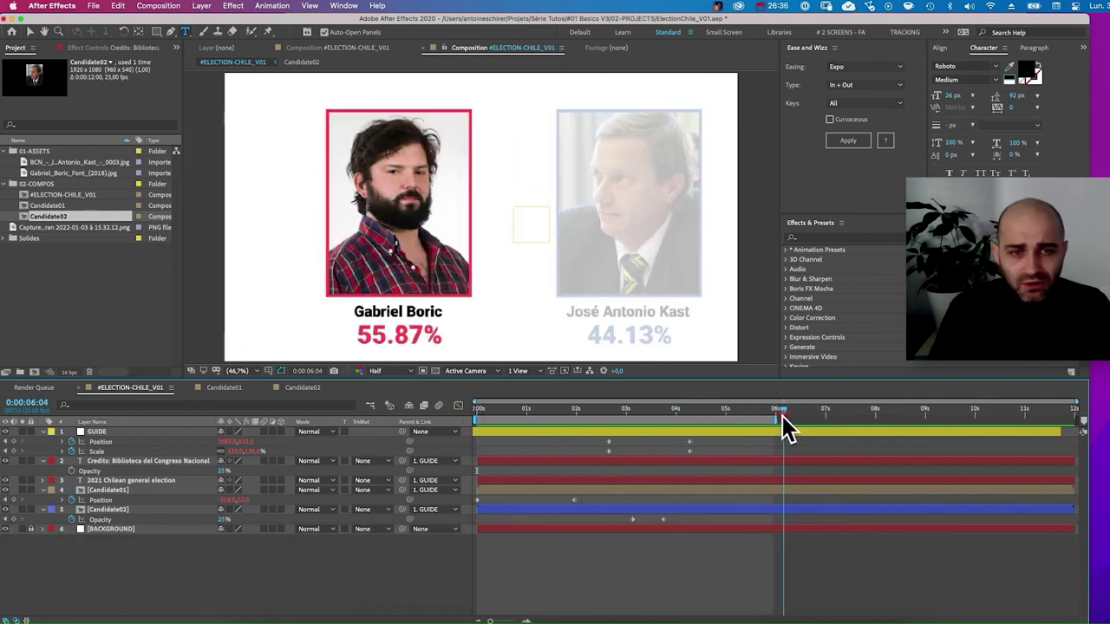
key("n")
left_click(612, 408)
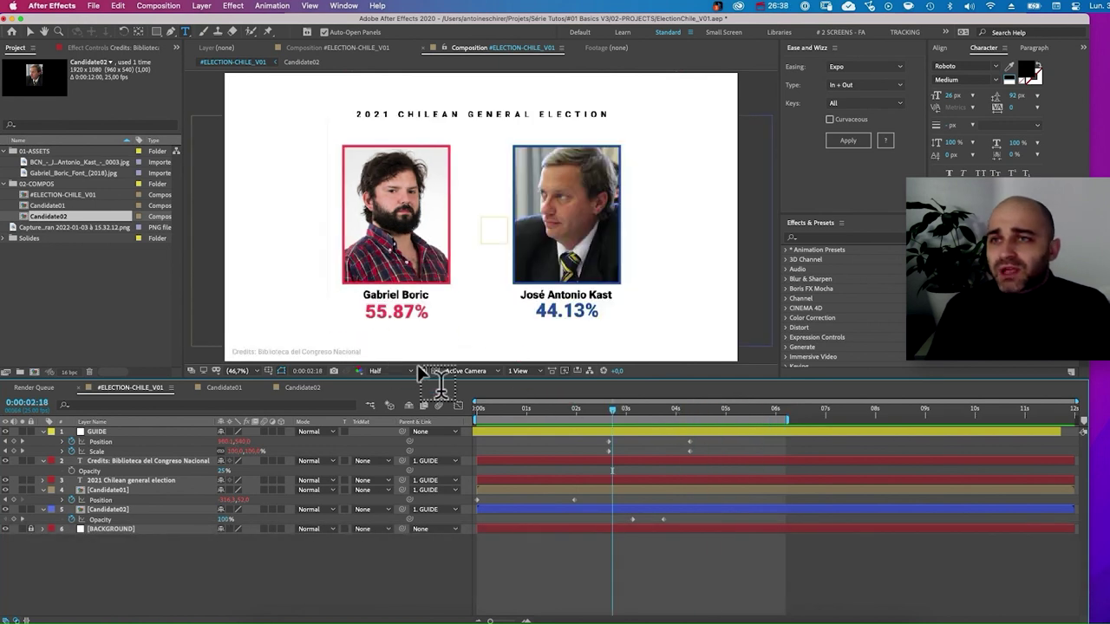
Add the #ELECTION-CHILE_V01 composition to the render queue.
left_click(95, 7)
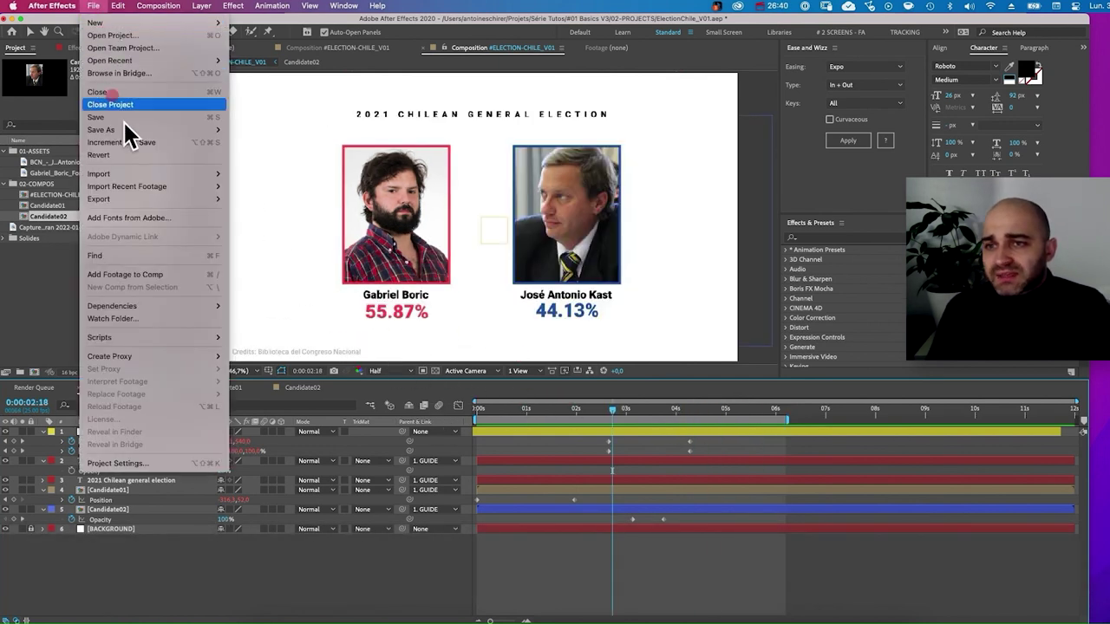
mouse_move(152, 199)
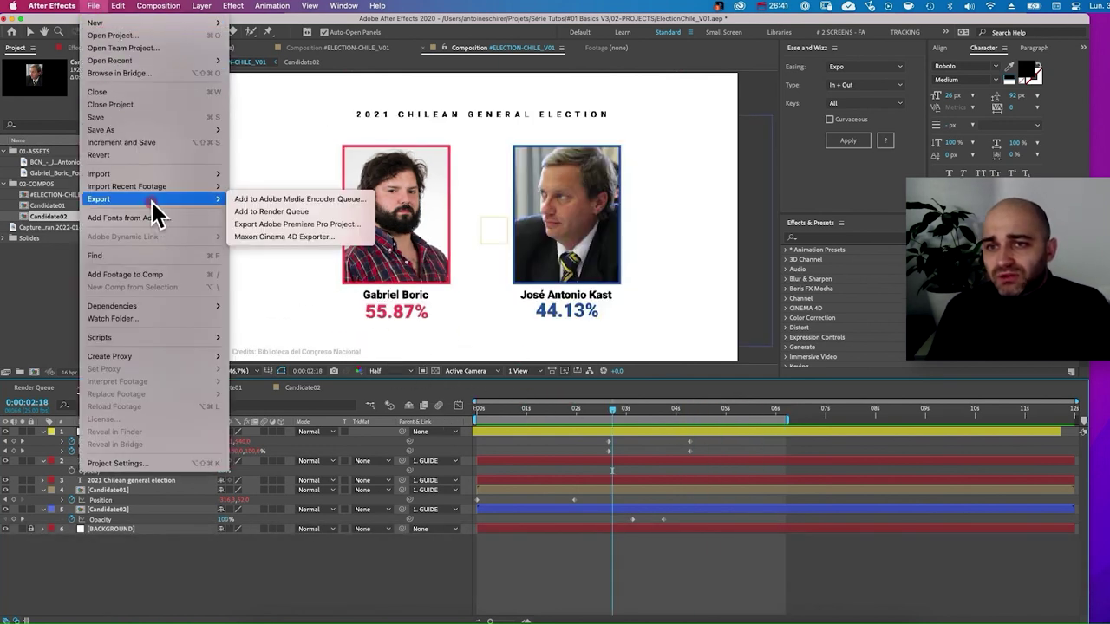
left_click(270, 212)
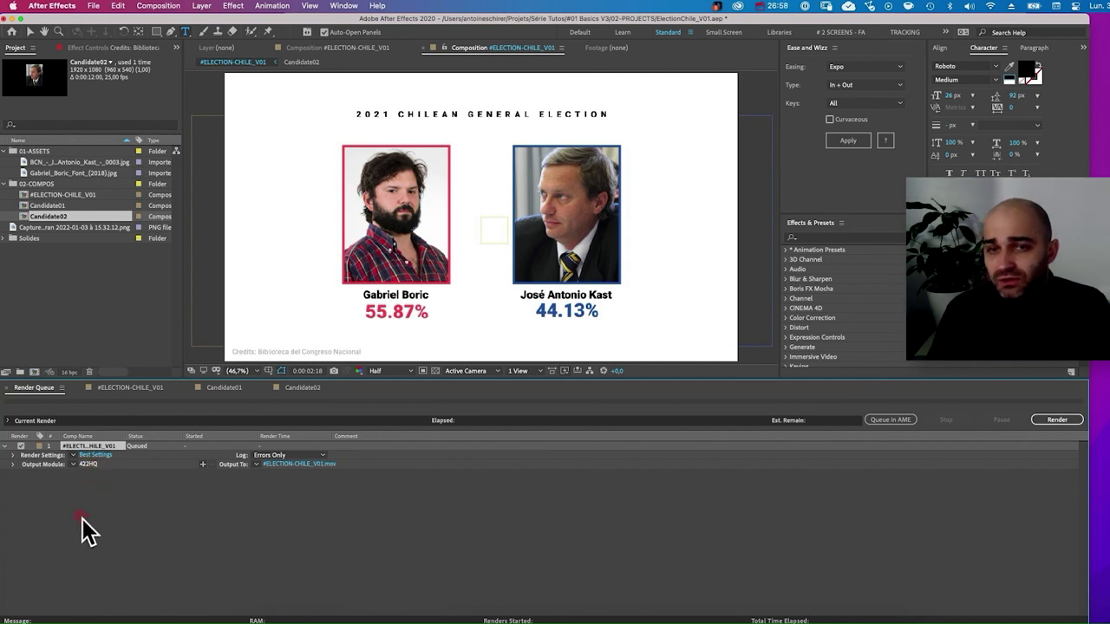
Configure the output module as QuickTime video with the Apple ProRes 422 HQ codec.
left_click(89, 465)
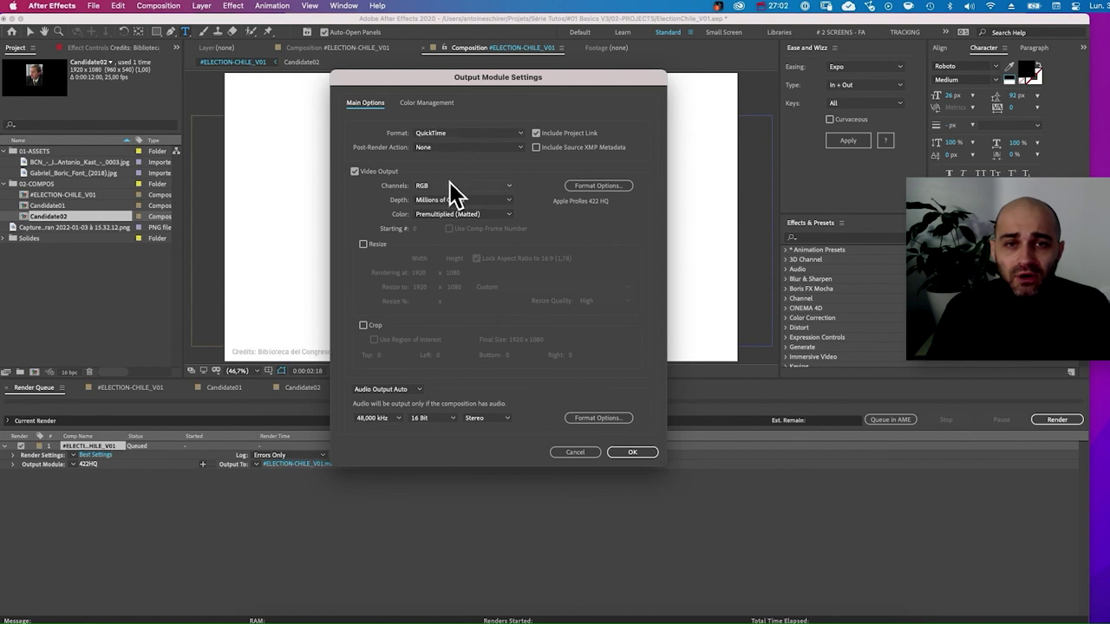
left_click(606, 188)
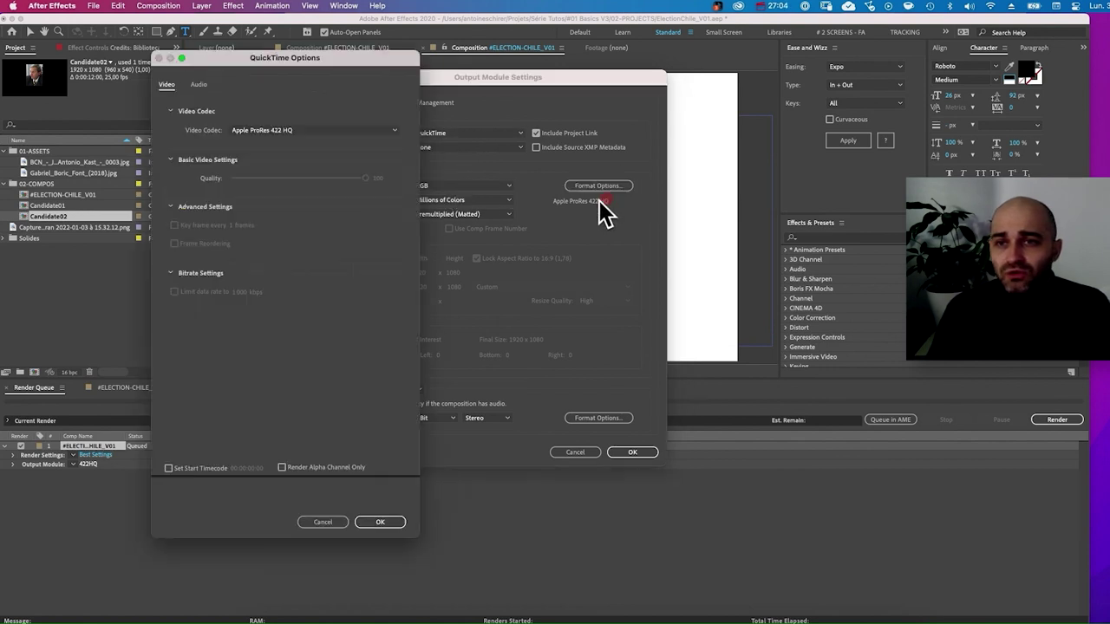
left_click(337, 130)
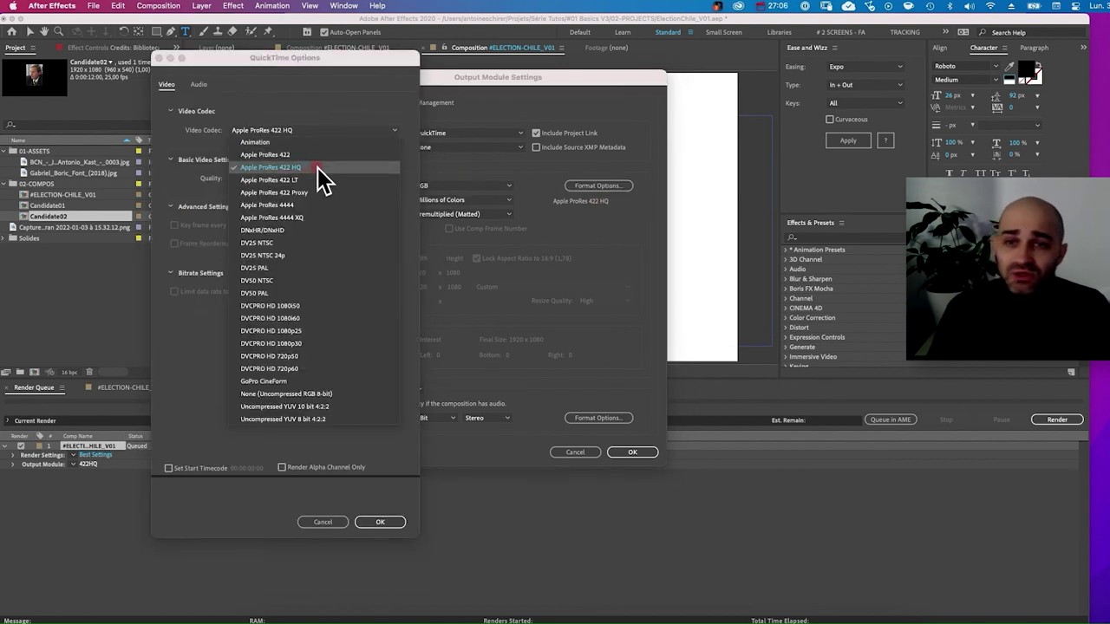
left_click(318, 167)
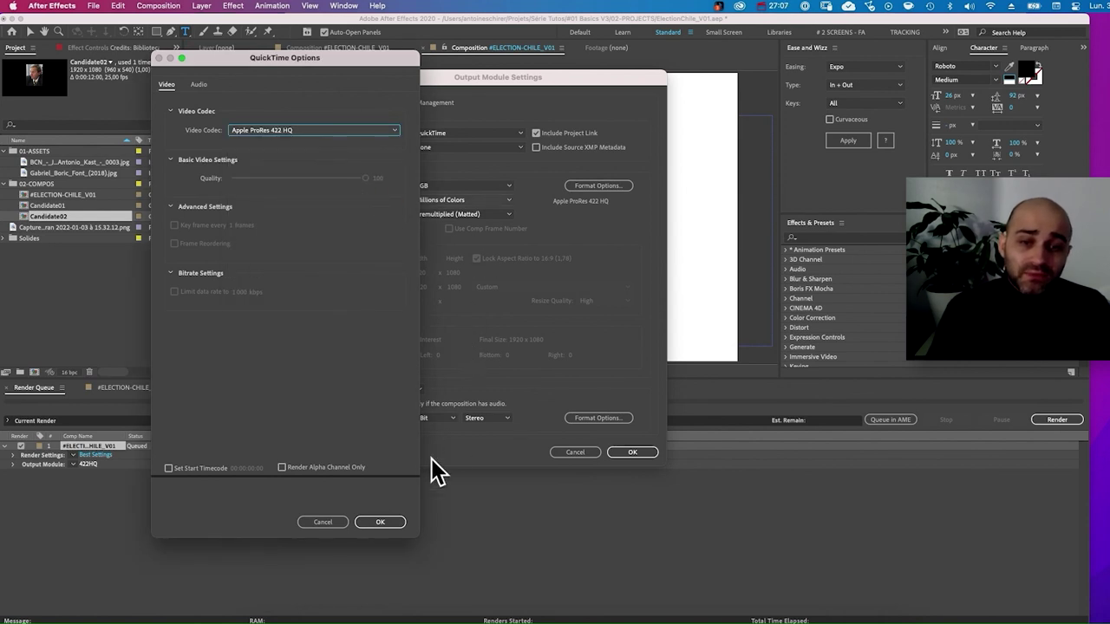
left_click(382, 523)
left_click(642, 457)
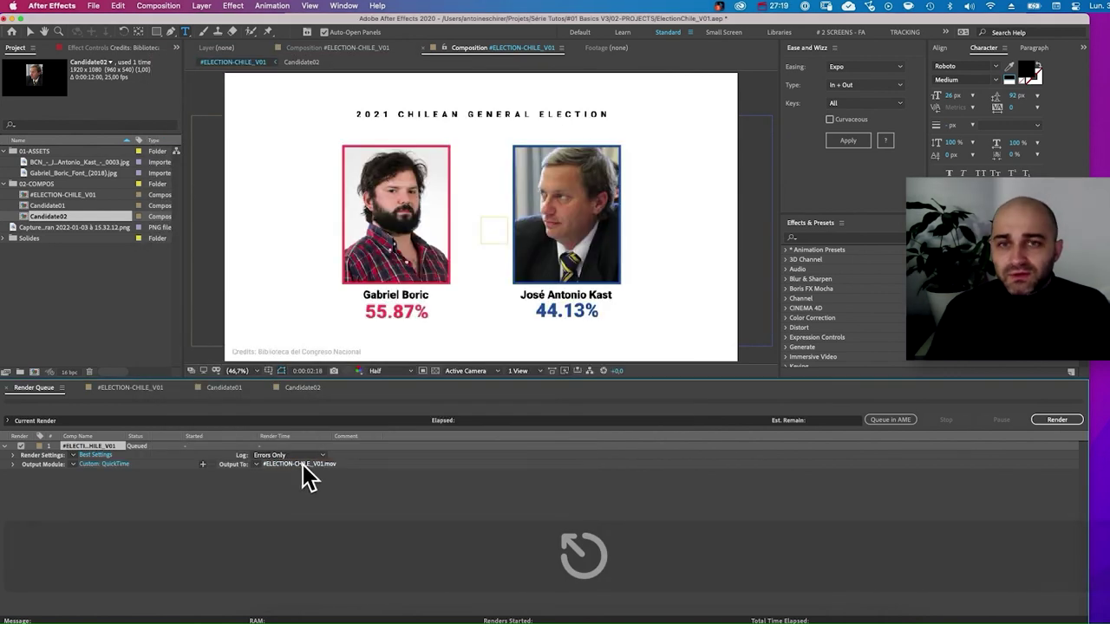
Set the output to #ELECTION-CHILE_V01.mov in the 03-EXPORTS folder of #01 Basics V3 and start the render.
left_click(319, 464)
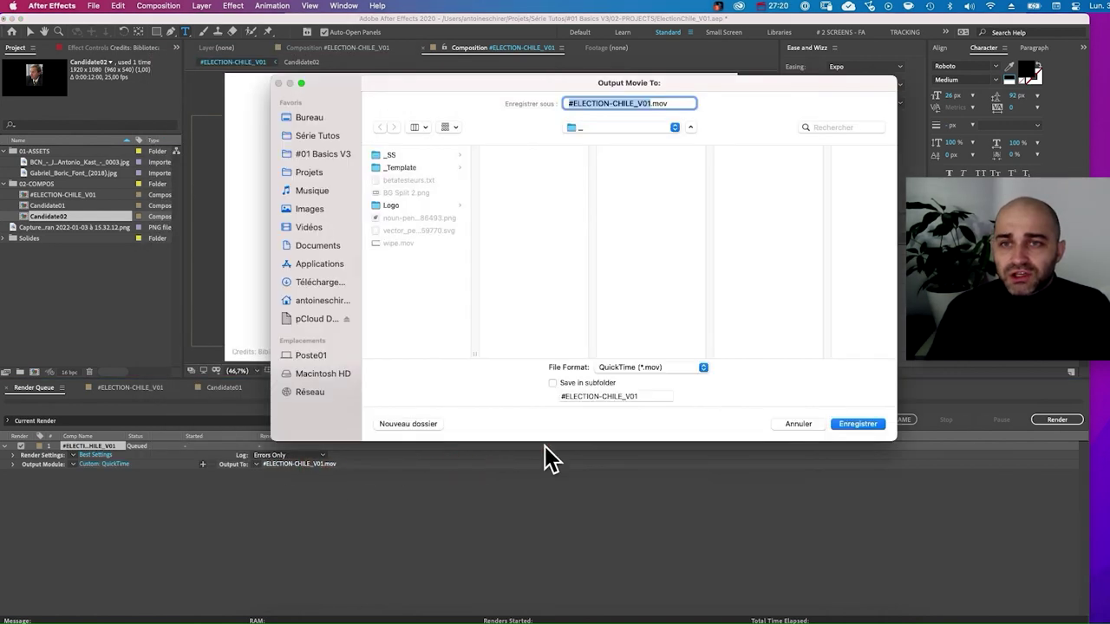
left_click(334, 156)
left_click(437, 193)
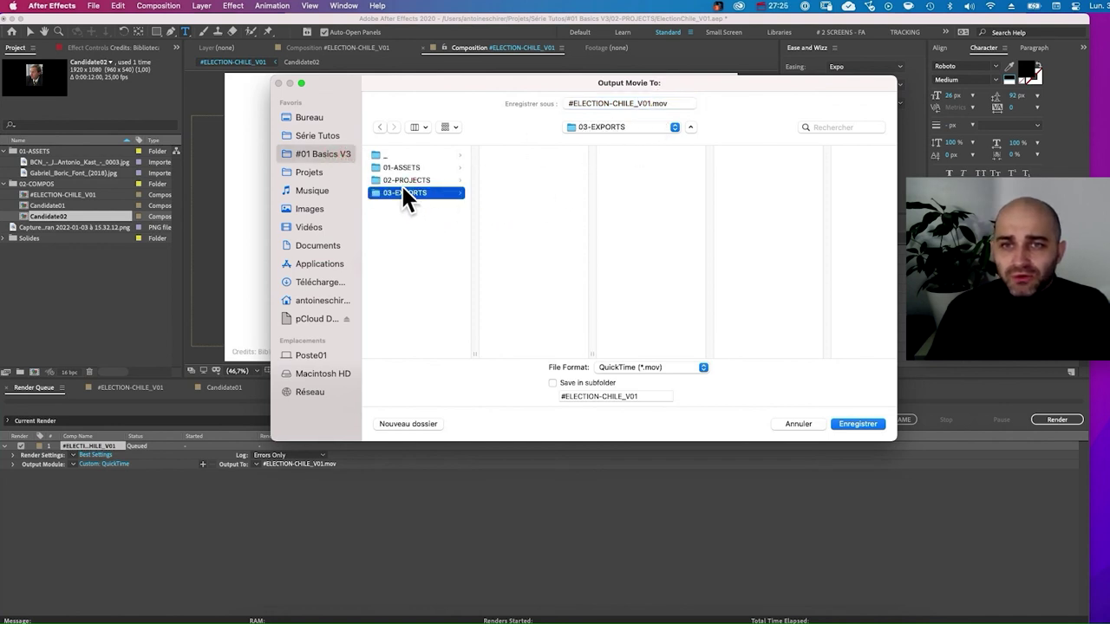
left_click(865, 422)
left_click(359, 509)
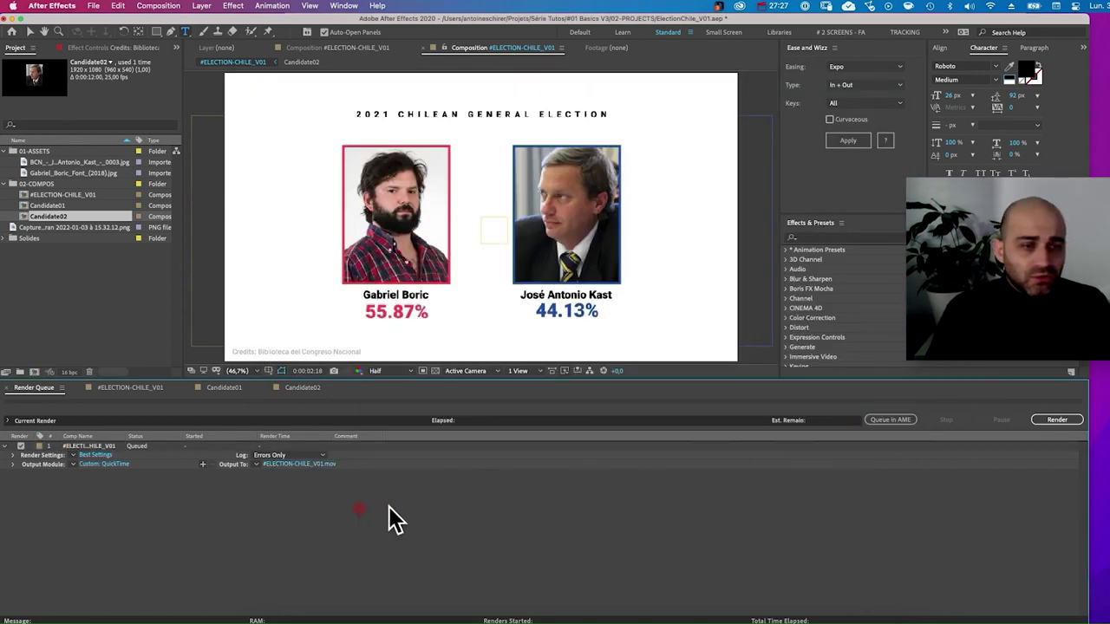
left_click(1058, 420)
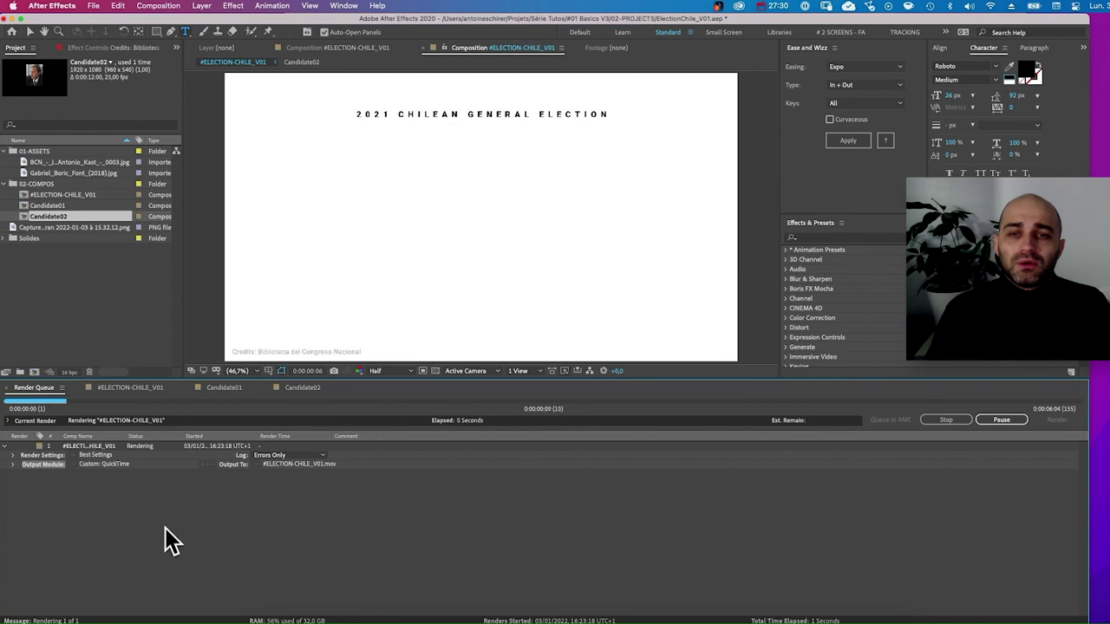